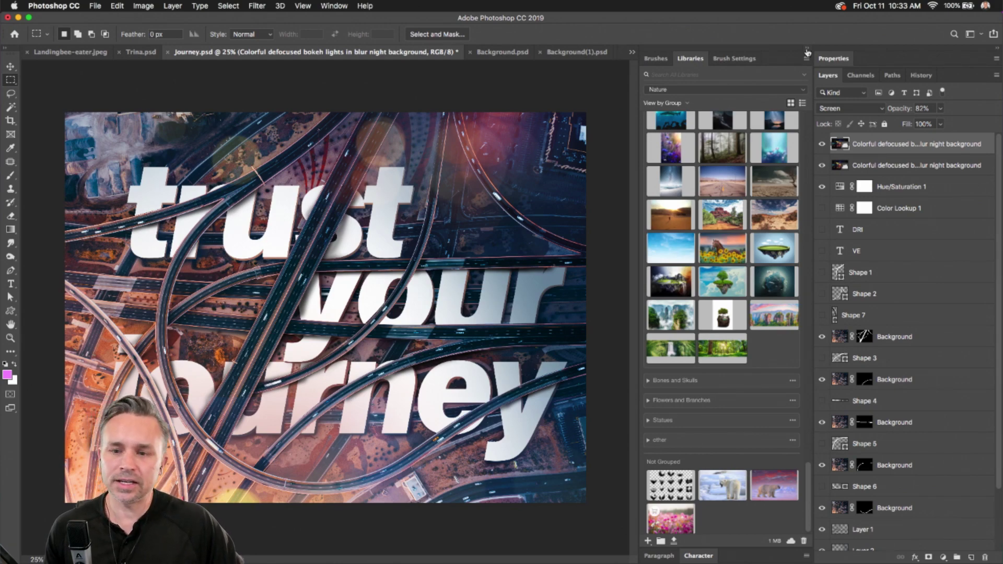
Step: Collapse the Libraries panel group and hide both bokeh-light layers and the Hue/Saturation 1 layer
click(808, 51)
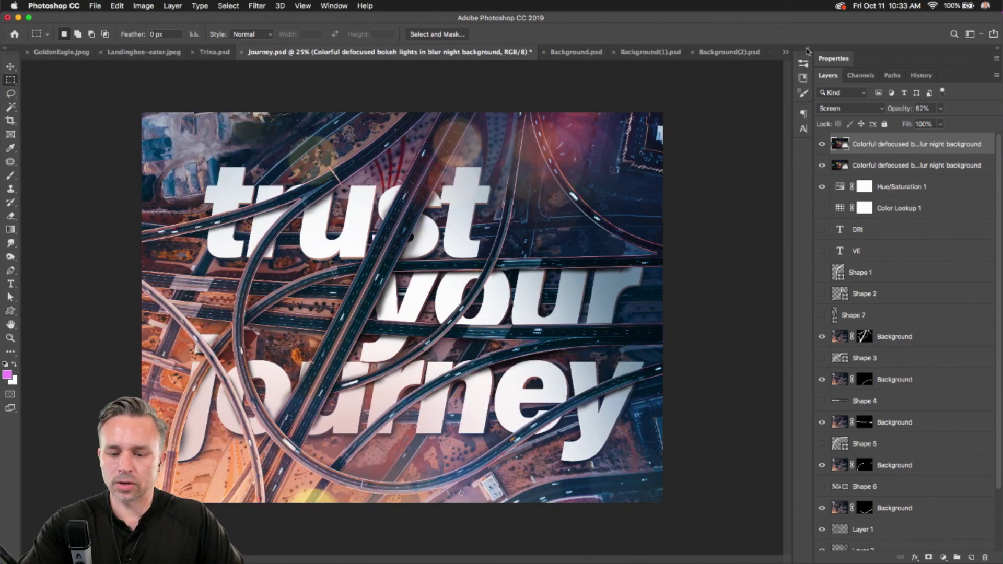
key(super+0)
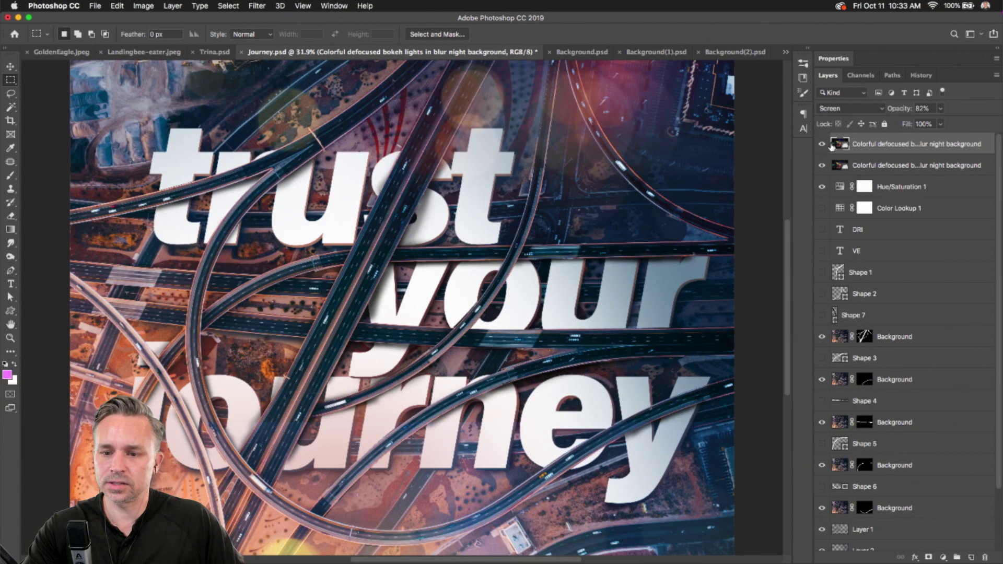
scroll(358, 300, up, 3)
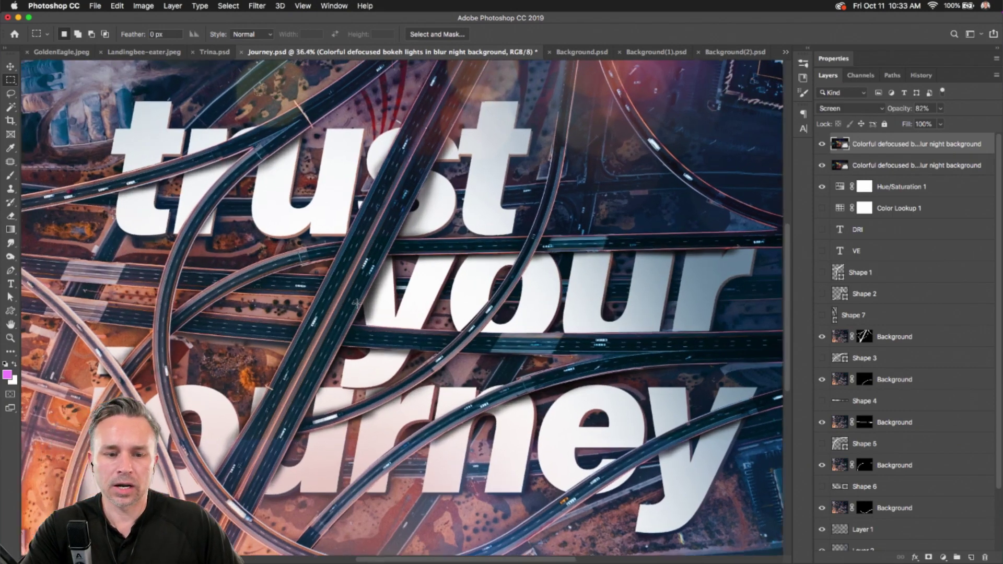
drag(822, 145, 822, 187)
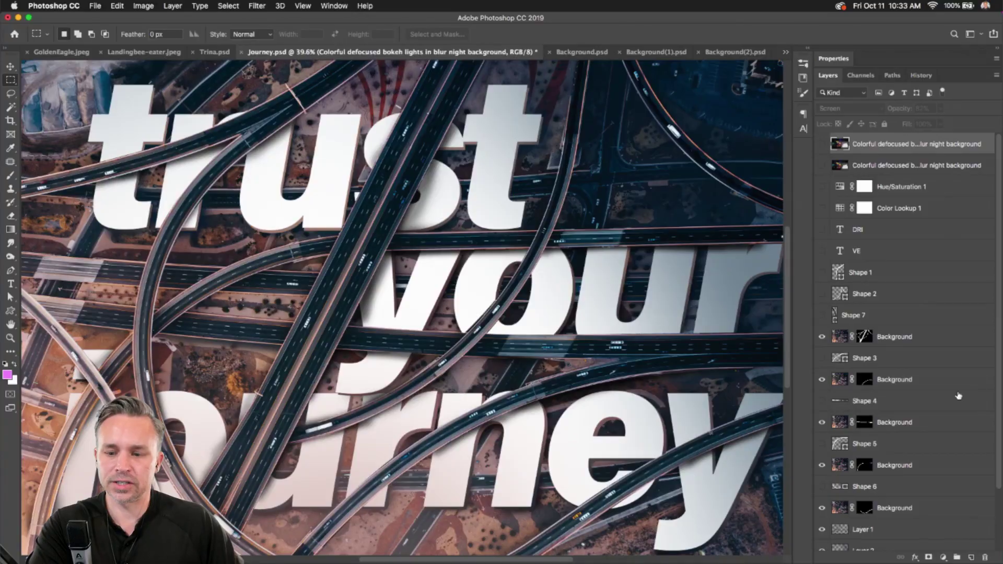
Step: Toggle the topmost masked Background layer and Layer 1 off and on to compare the roads and shadows over the lettering
scroll(938, 523, down, 3)
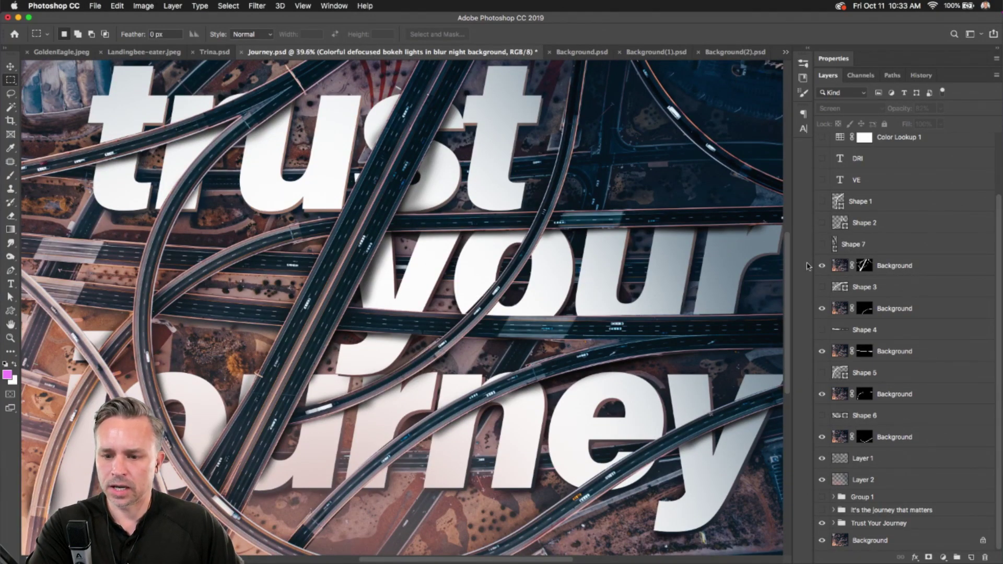
click(821, 266)
click(821, 266)
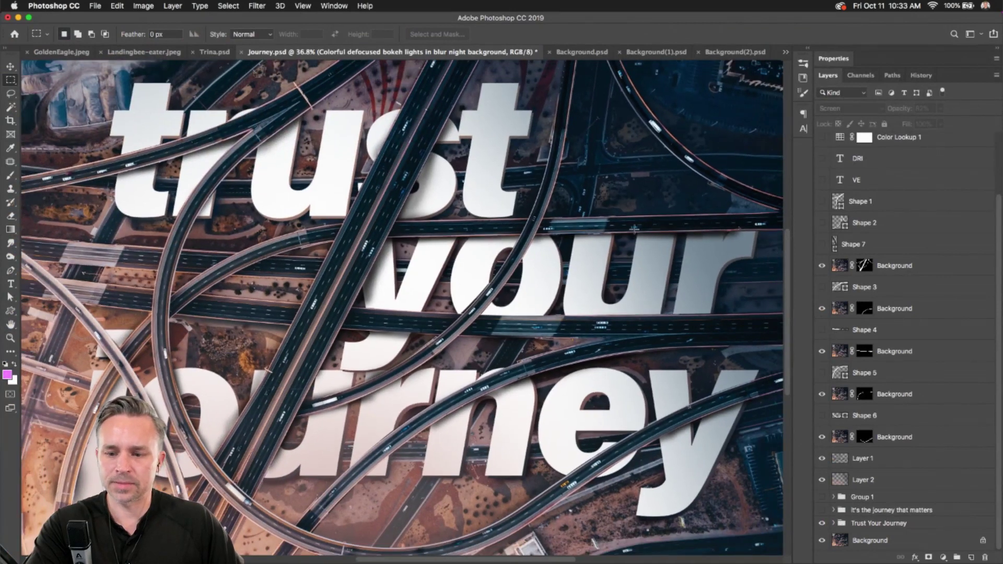
click(822, 266)
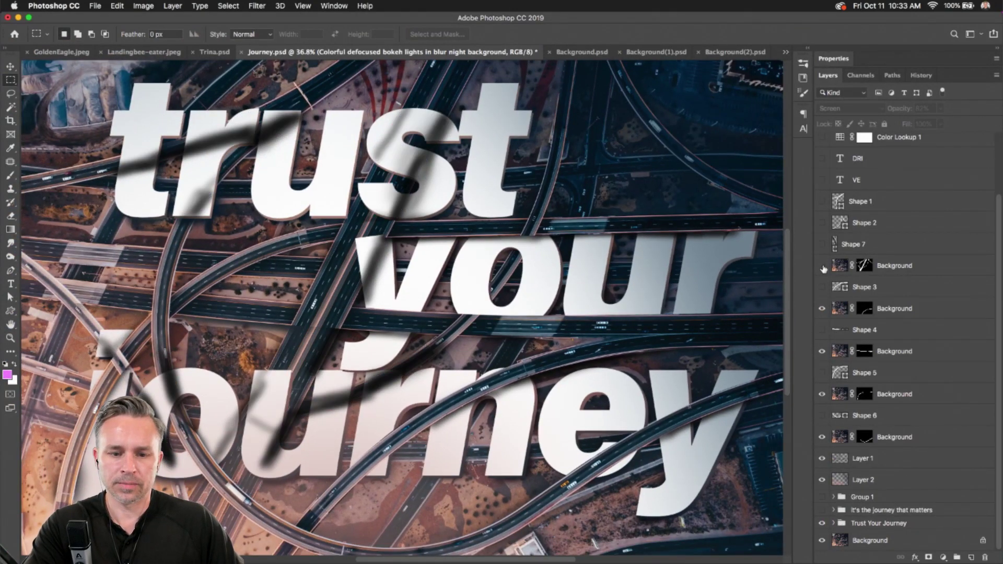
click(822, 266)
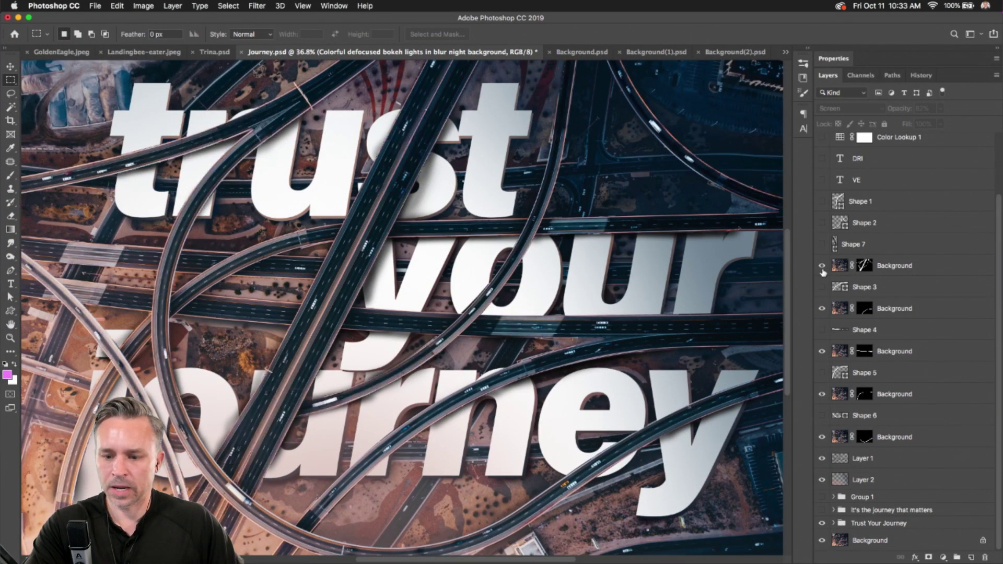
click(822, 459)
click(821, 459)
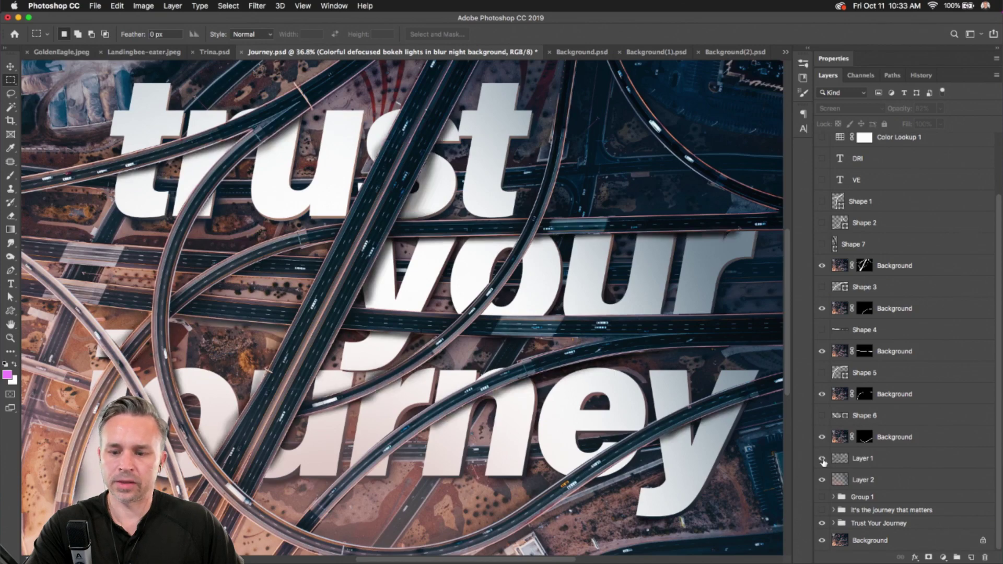
Step: Hide Layer 1 and all five masked Background layers so the lettering lies above the roads
click(822, 459)
click(822, 266)
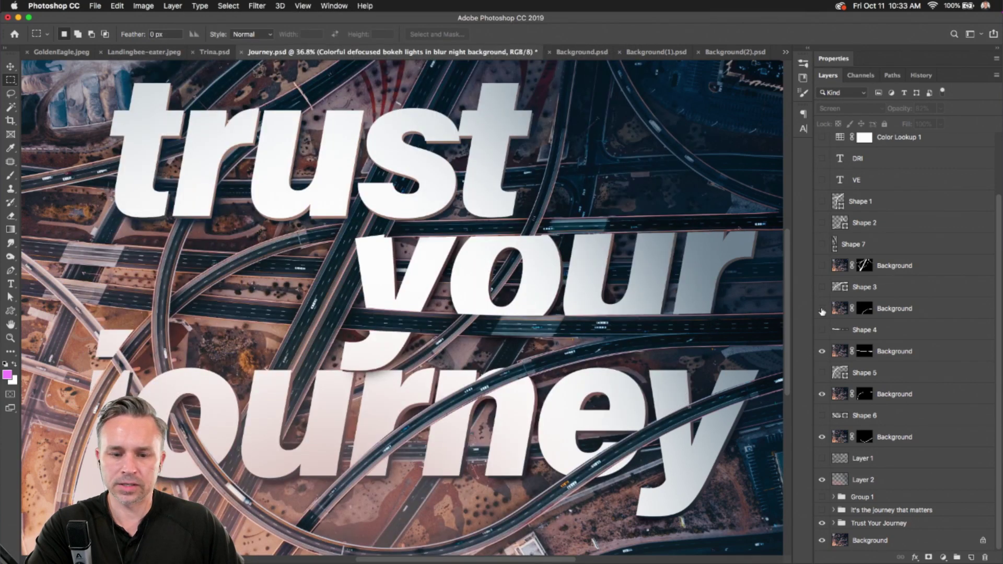
click(822, 309)
click(822, 309)
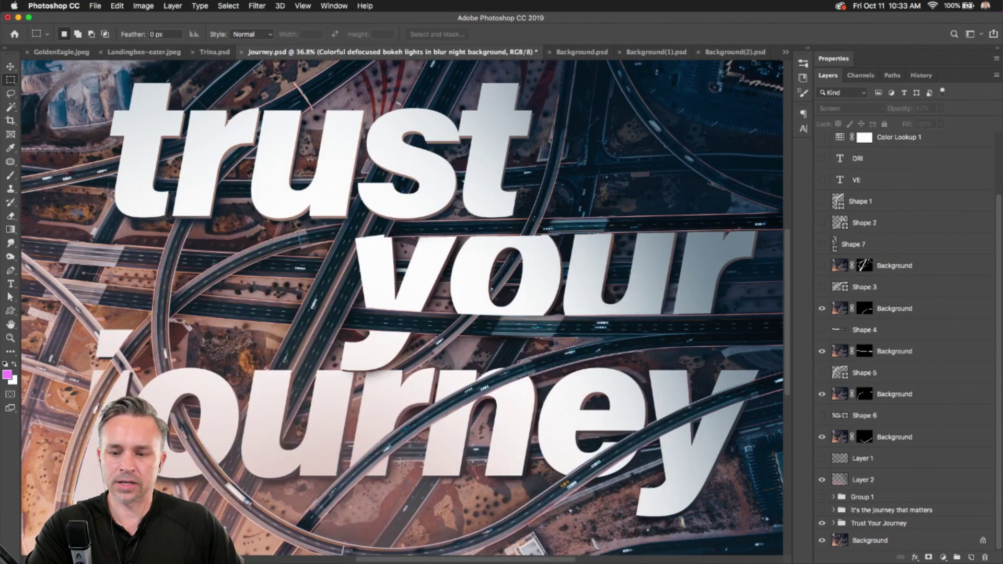
click(822, 308)
click(822, 351)
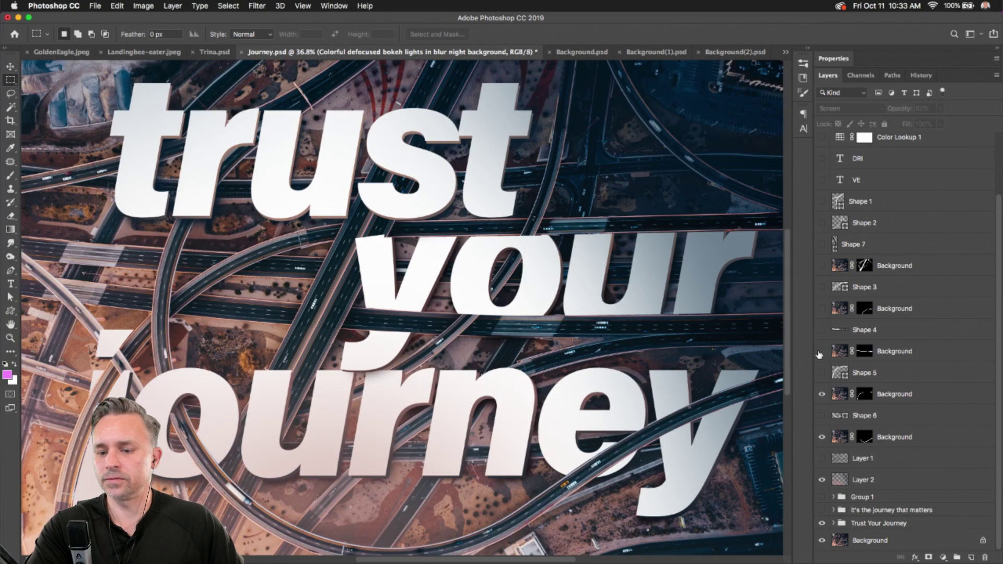
click(822, 395)
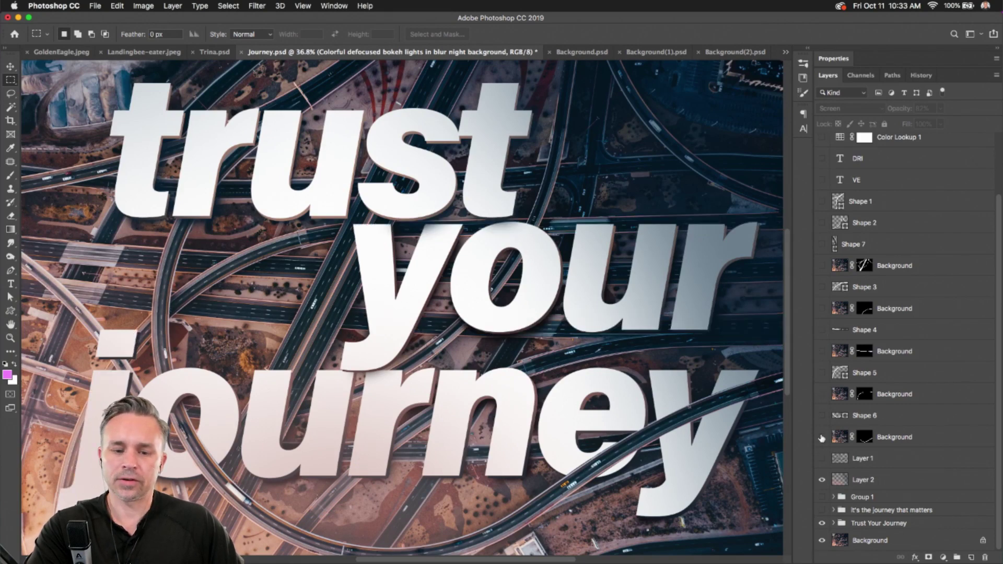
click(822, 438)
Step: Show the five masked Background layers and Layer 1 again to bring the overlapping roads and shadows back
click(822, 437)
click(822, 394)
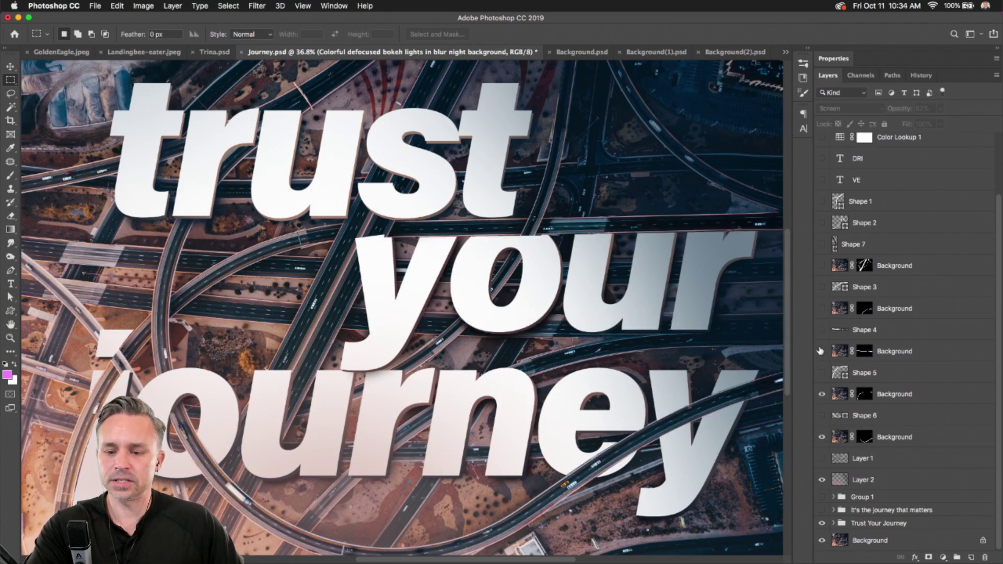
click(822, 351)
click(822, 308)
click(821, 266)
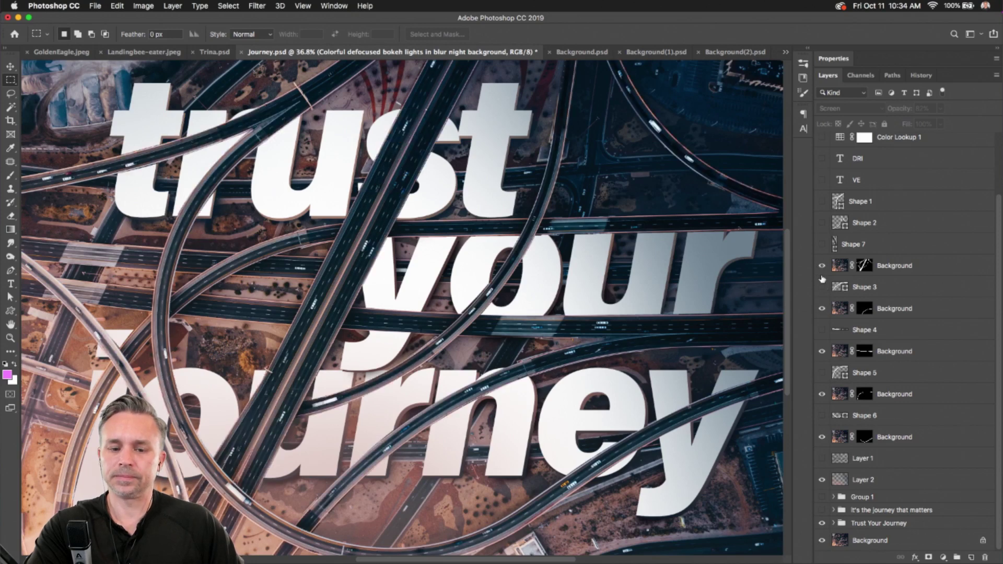
click(822, 459)
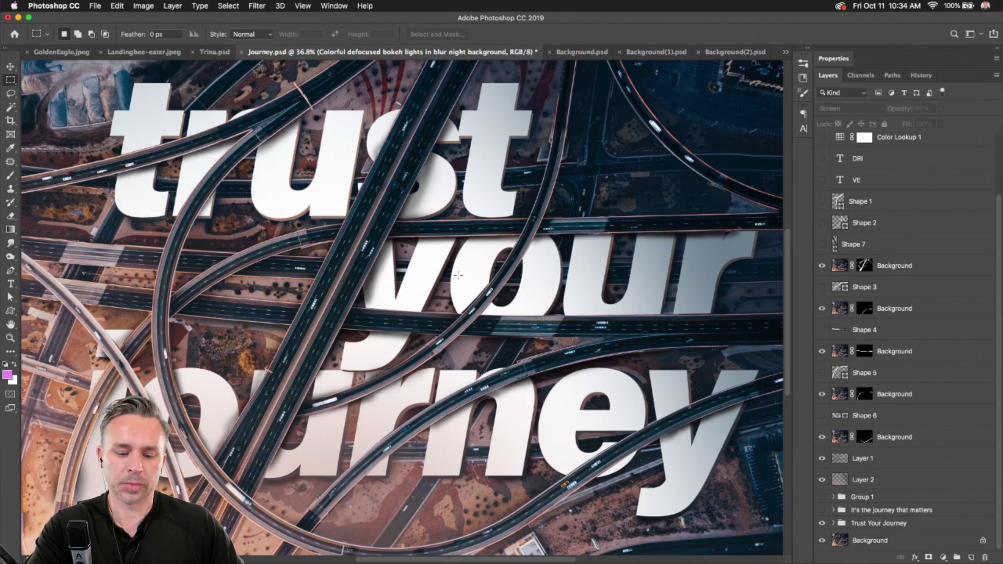
Step: View the artwork full screen, return to the standard view and close Journey.psd without saving
key(f)
key(f)
drag(309, 220, 283, 269)
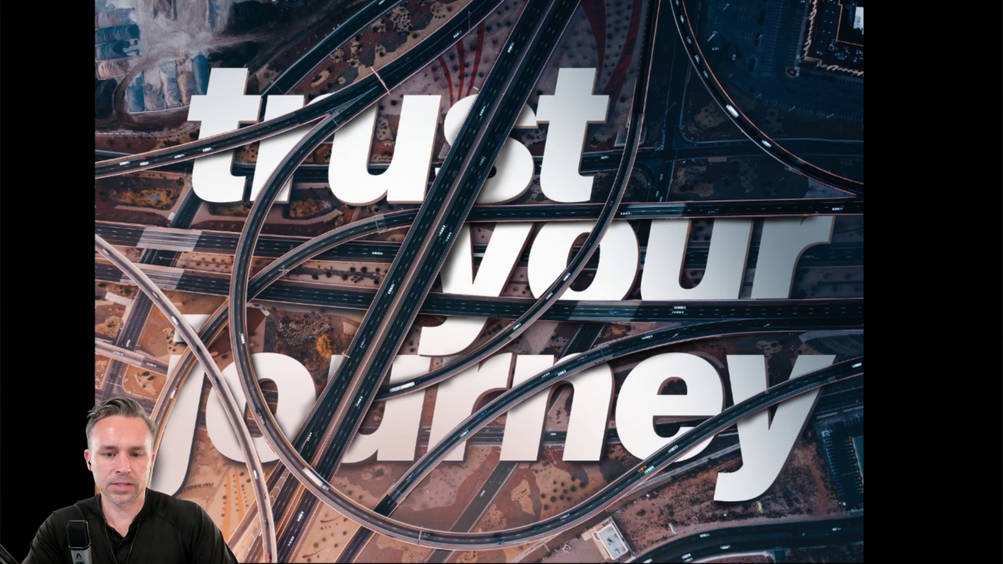
key(f)
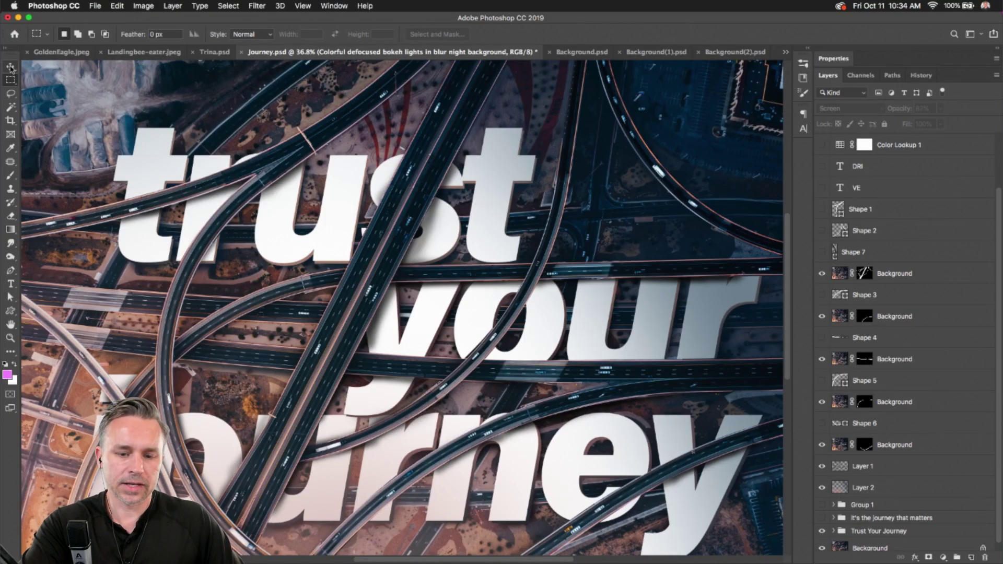
key(super+w)
click(467, 196)
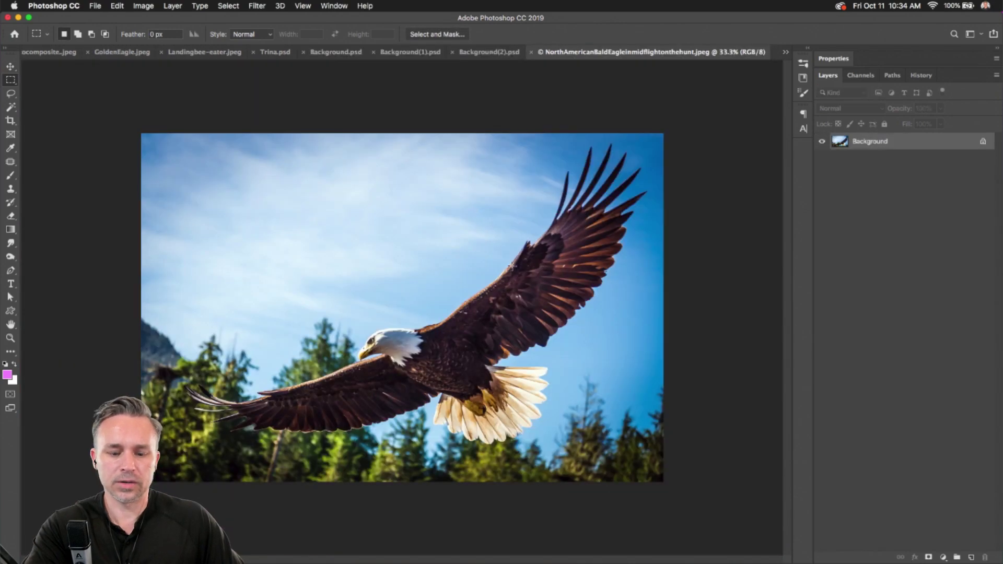
Step: Tile all open documents, make Trina.psd active and consolidate the documents back into tabs
key(ctrl+super+t)
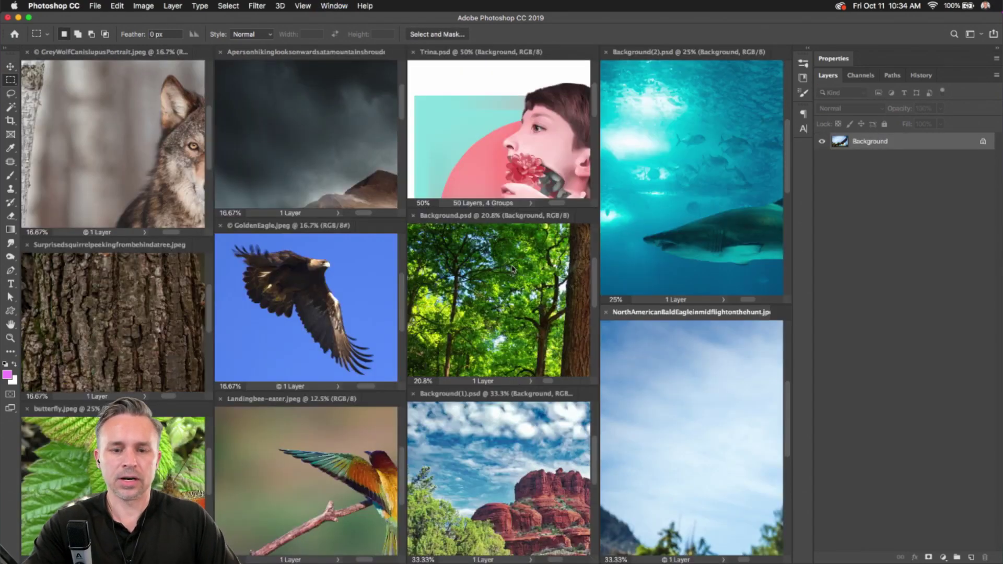
click(424, 93)
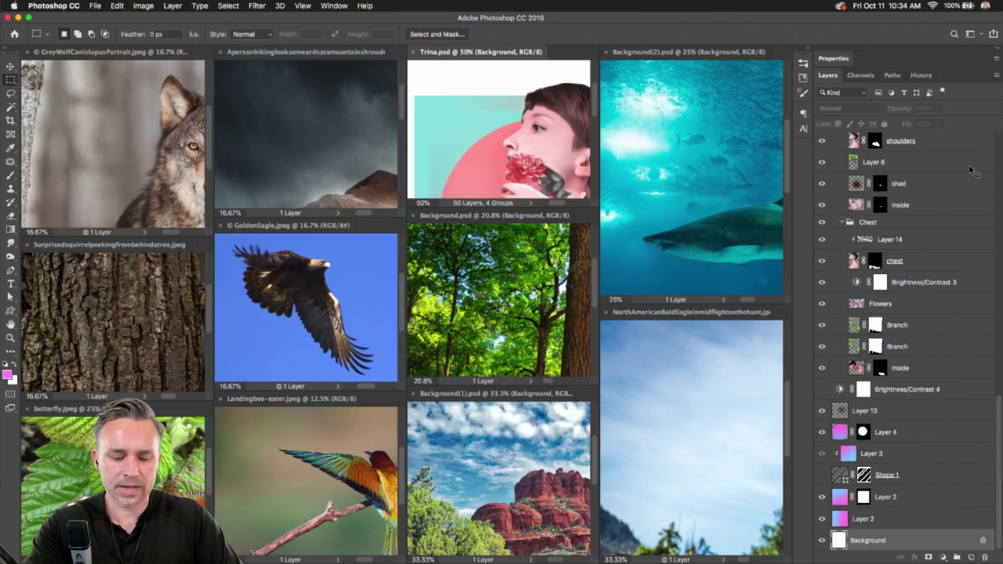
key(ctrl+super+t)
Step: Inspect the flower-filled neck around the chest layer up close and close Trina.psd without saving
scroll(406, 306, up, 3)
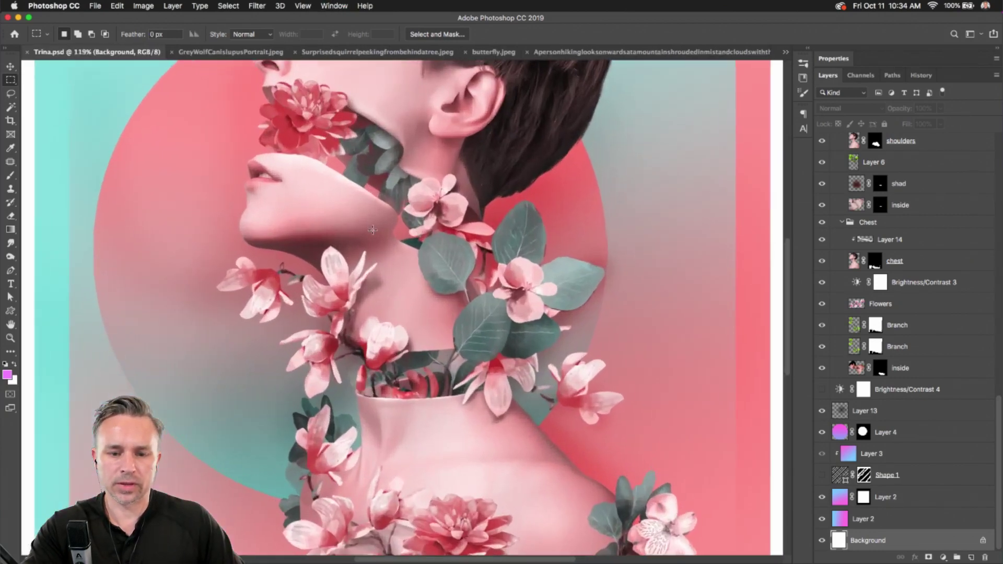
scroll(407, 301, up, 2)
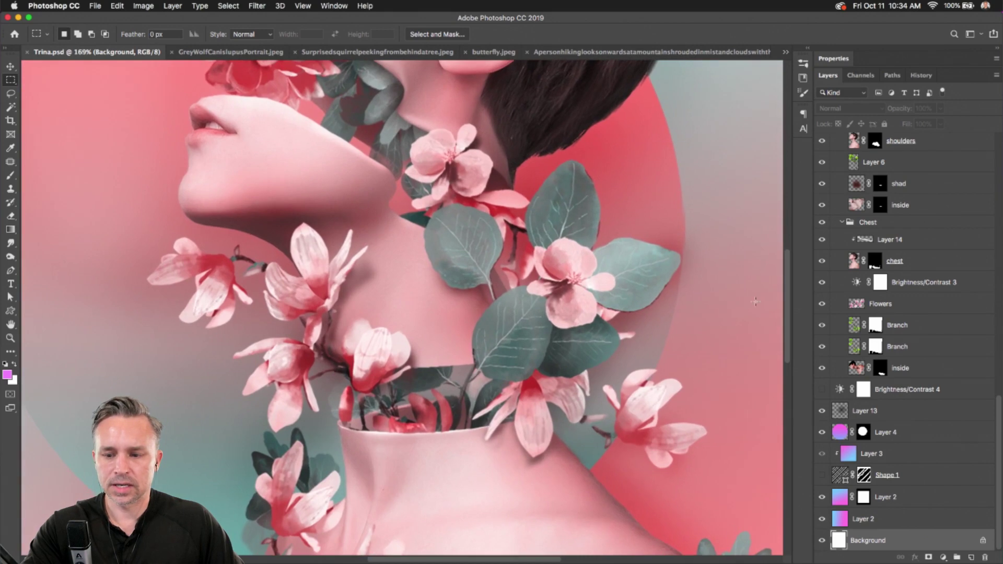
click(918, 312)
click(899, 262)
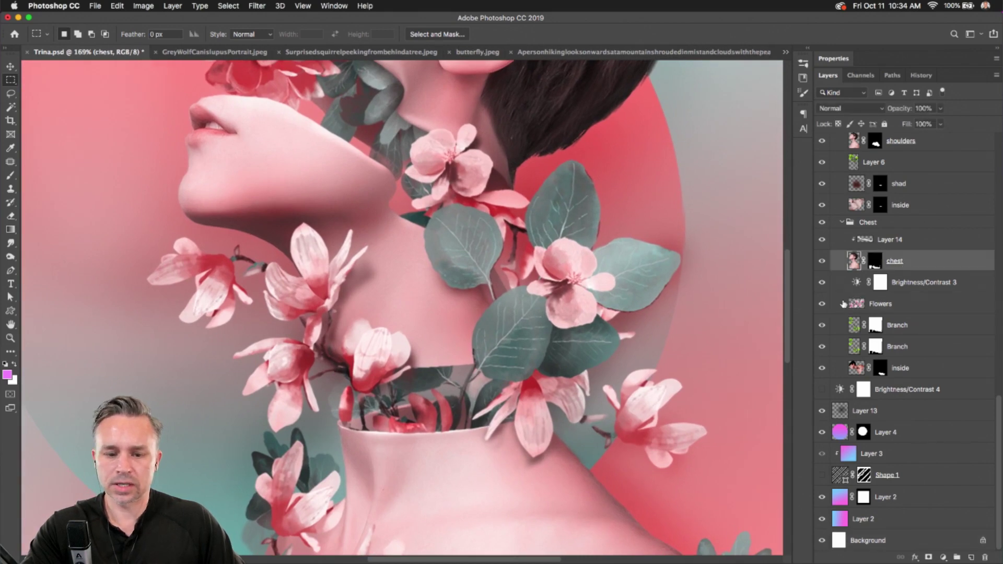
scroll(365, 253, down, 2)
scroll(365, 253, up, 3)
scroll(317, 140, down, 3)
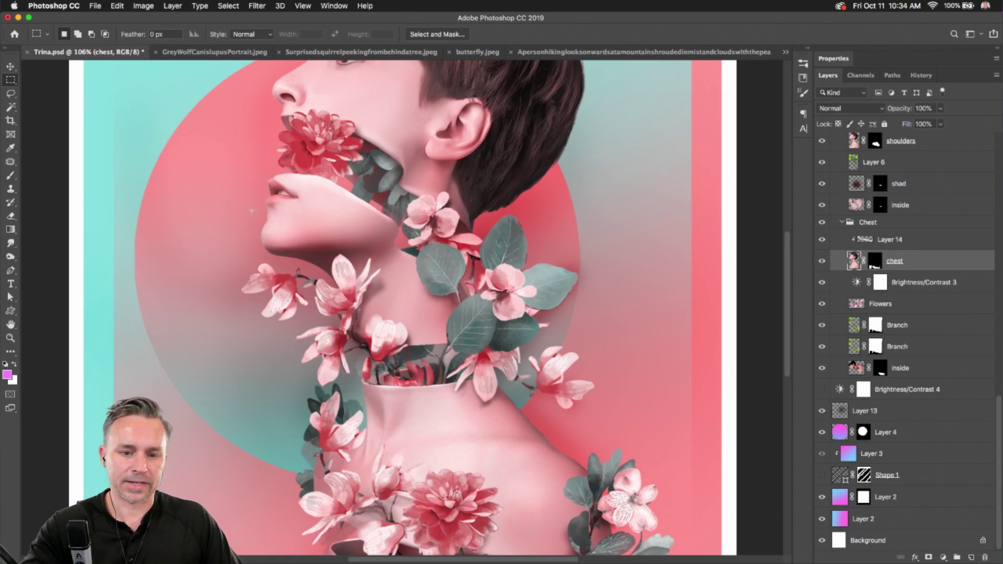
drag(256, 174, 258, 255)
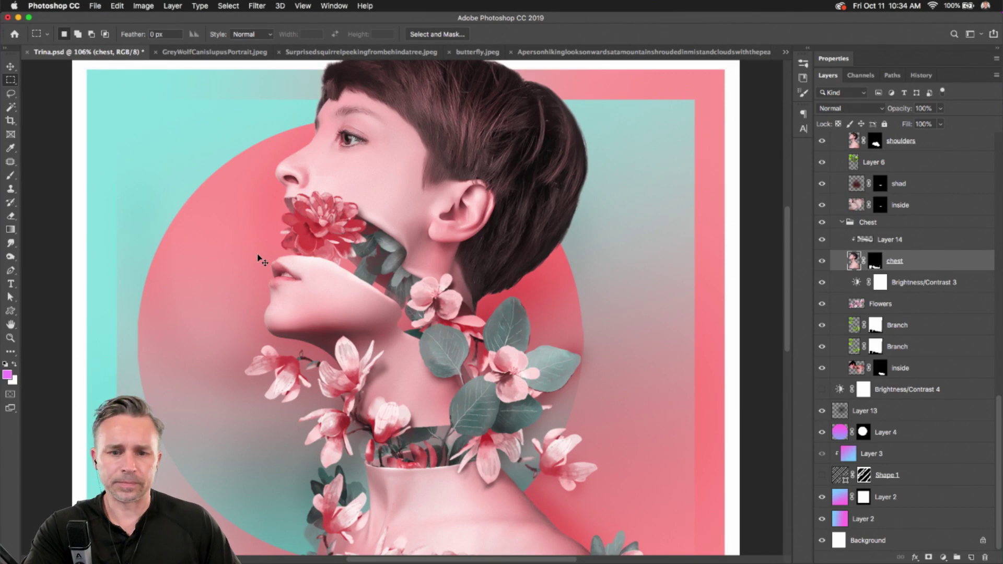
key(super+w)
click(467, 195)
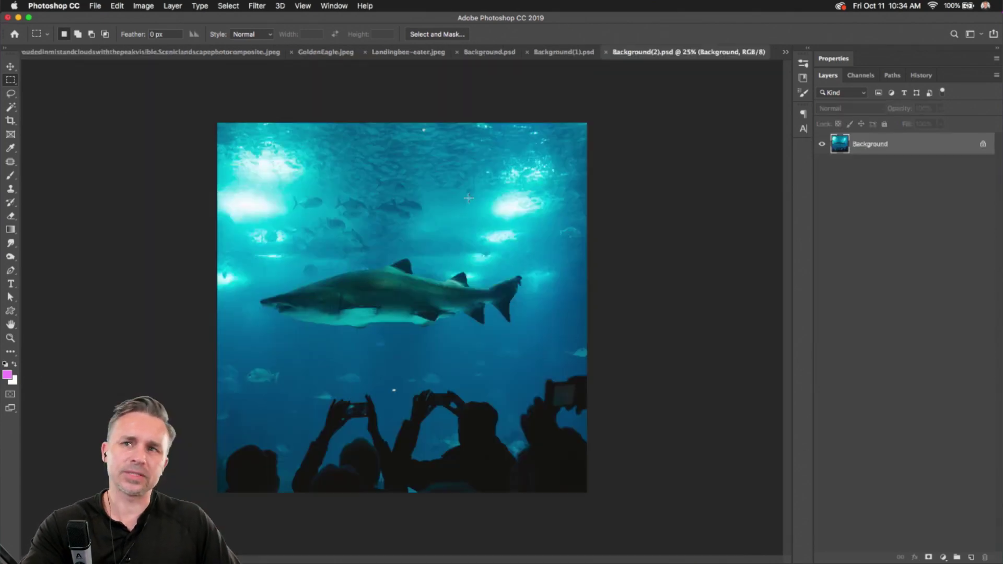
Step: Crop the aquarium image to a wide rectangular selection around the shark, leaving out the spectators
key(super+equal)
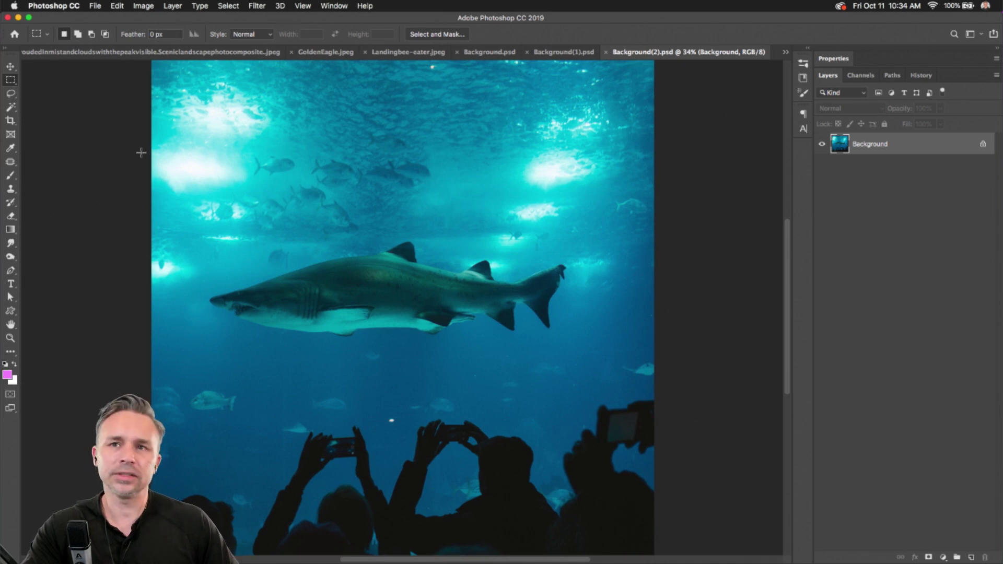
key(super+equal)
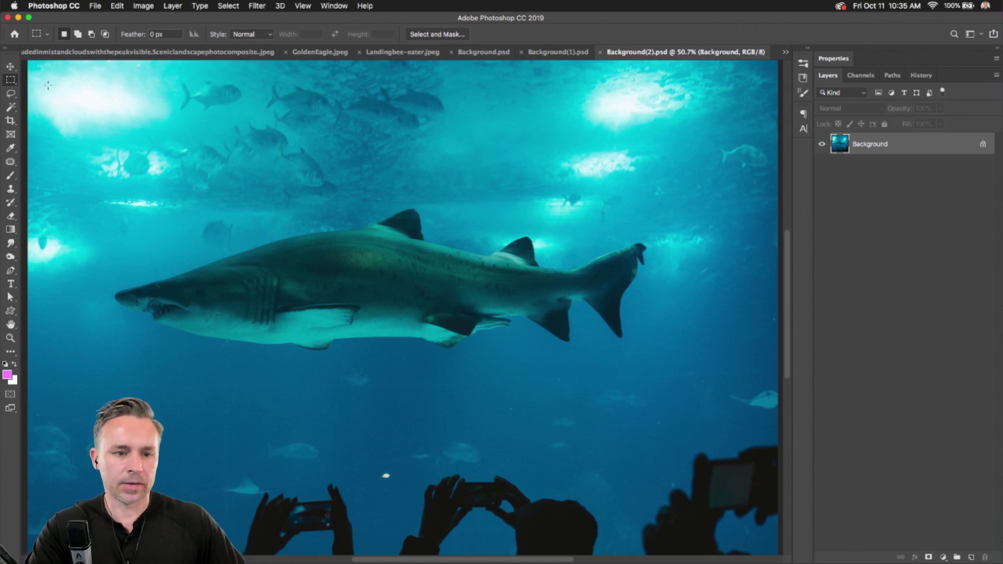
scroll(283, 214, down, 4)
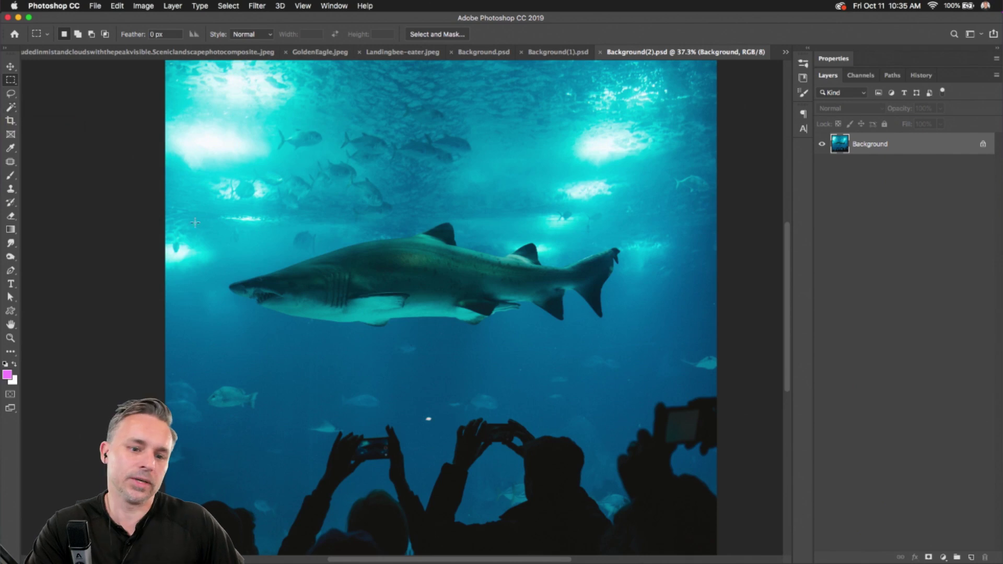
drag(200, 185, 663, 378)
click(143, 6)
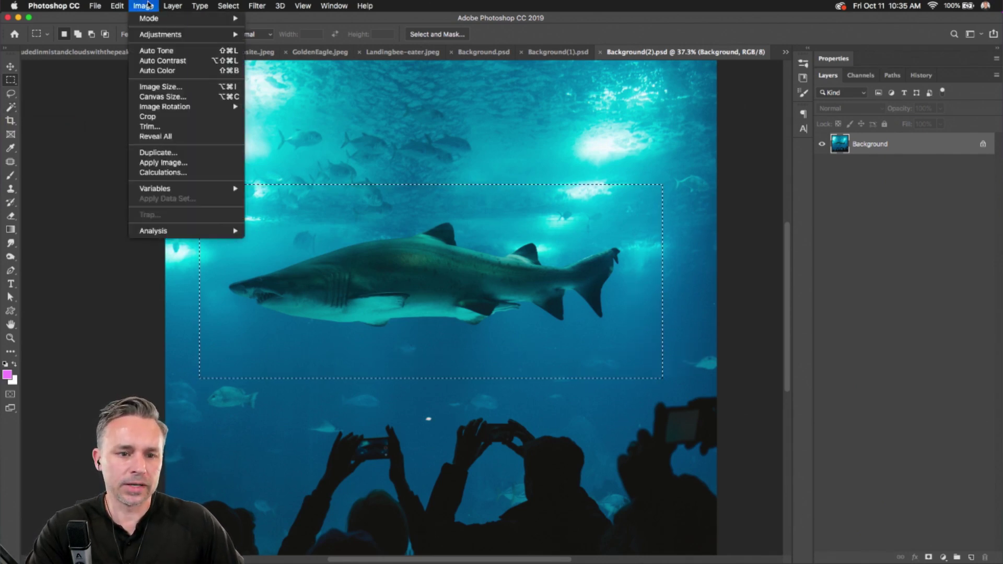
click(152, 117)
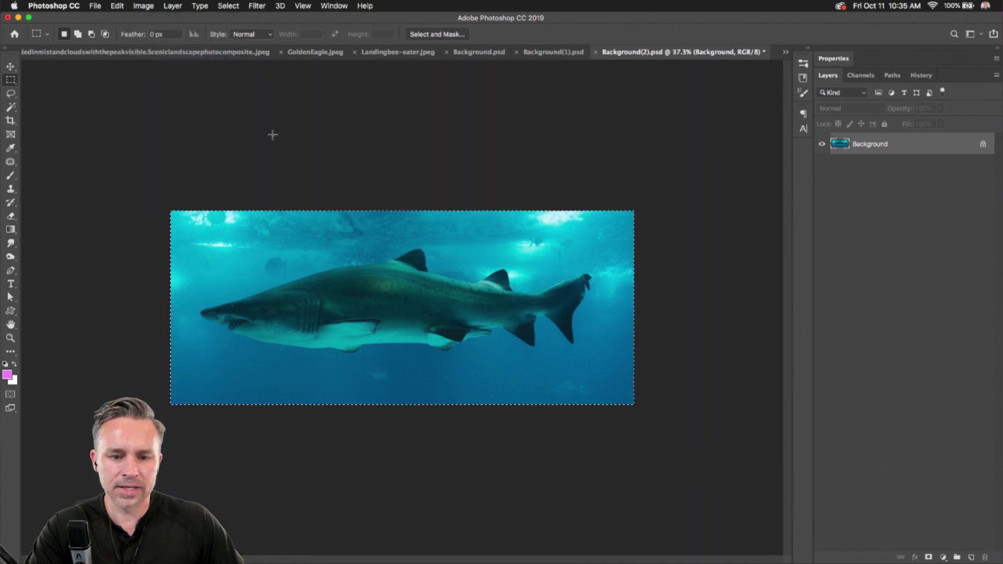
key(super+0)
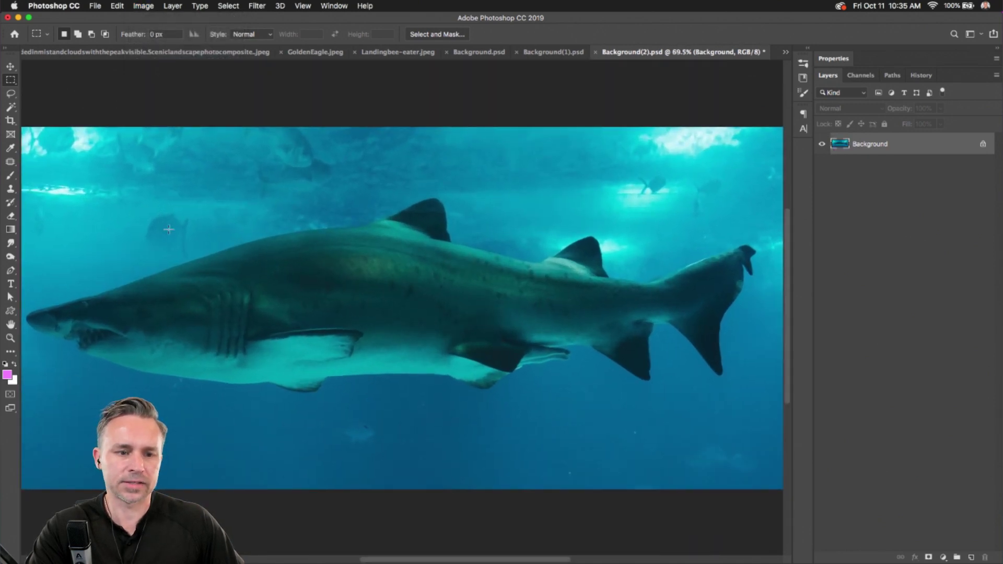
Step: Try the Lasso tool and switch to the Magic Wand tool
click(11, 94)
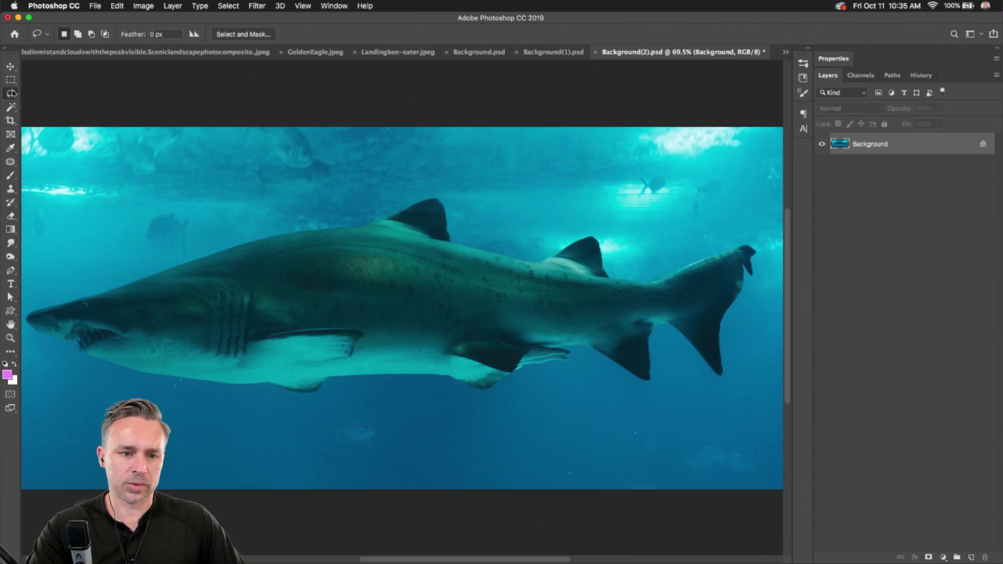
mouse_move(11, 94)
mouse_down()
mouse_move(52, 99)
mouse_move(10, 85)
mouse_move(9, 111)
mouse_up()
click(11, 81)
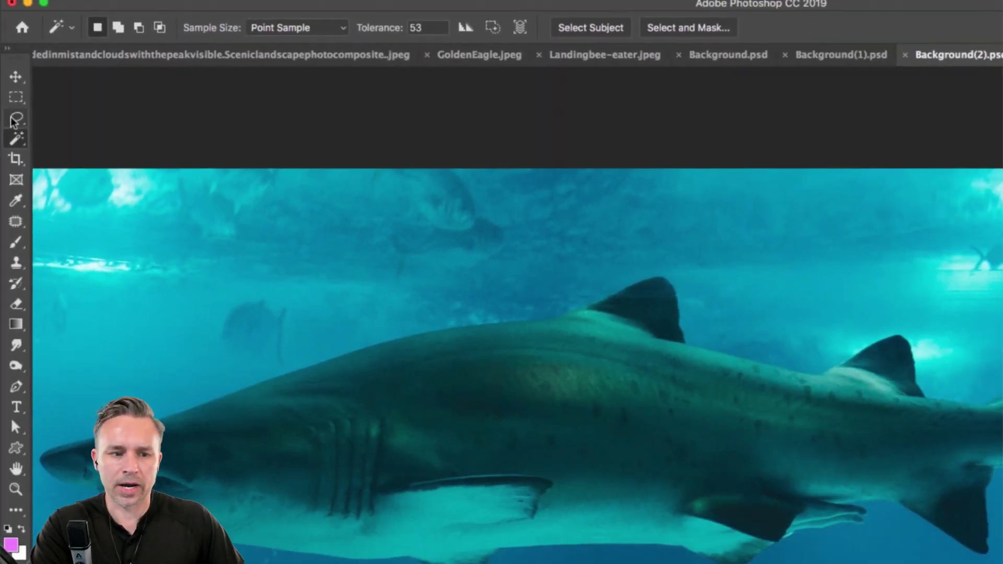
Step: Switch to the Rectangular Marquee tool and look through the available marquee tool variants
click(18, 114)
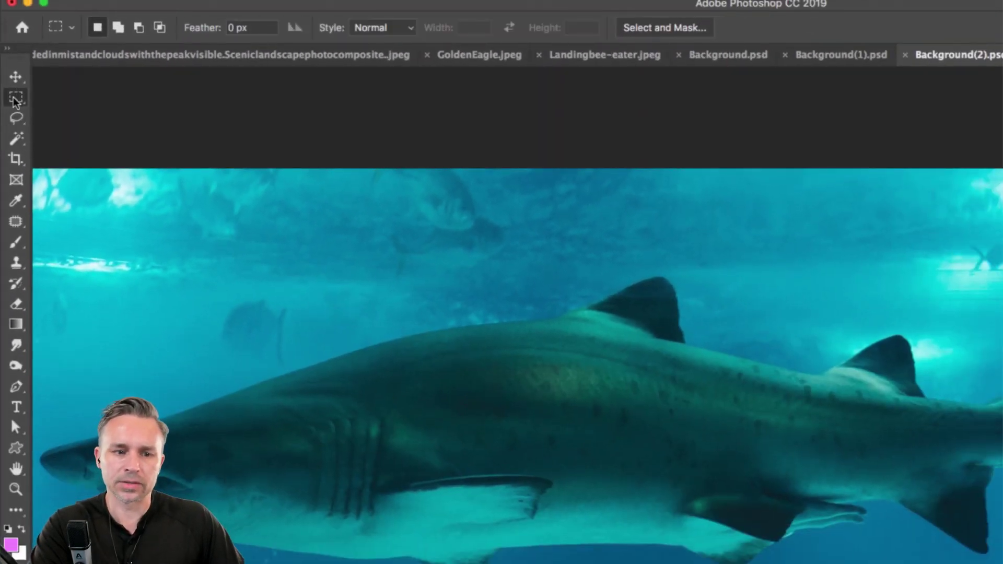
right_click(17, 98)
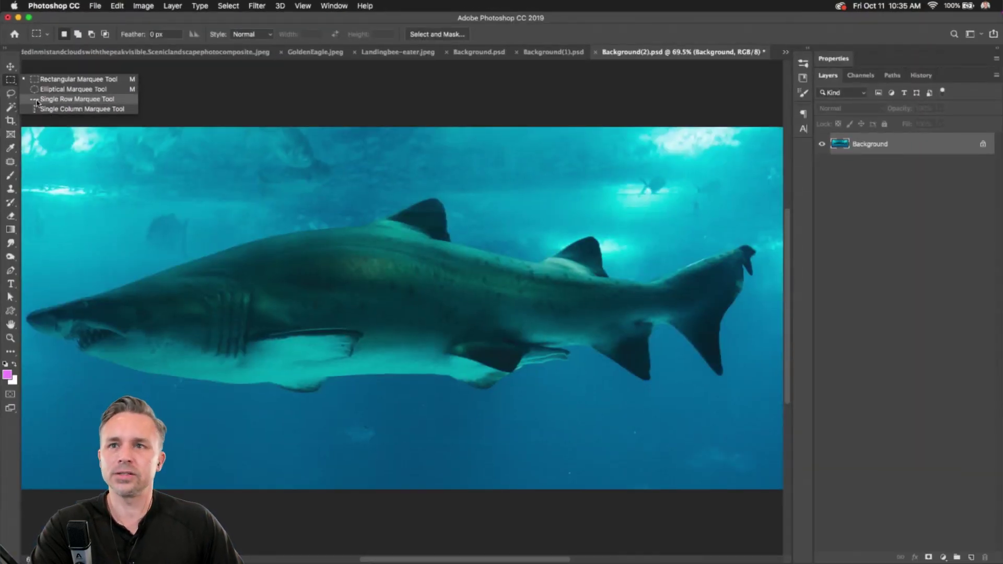
click(9, 81)
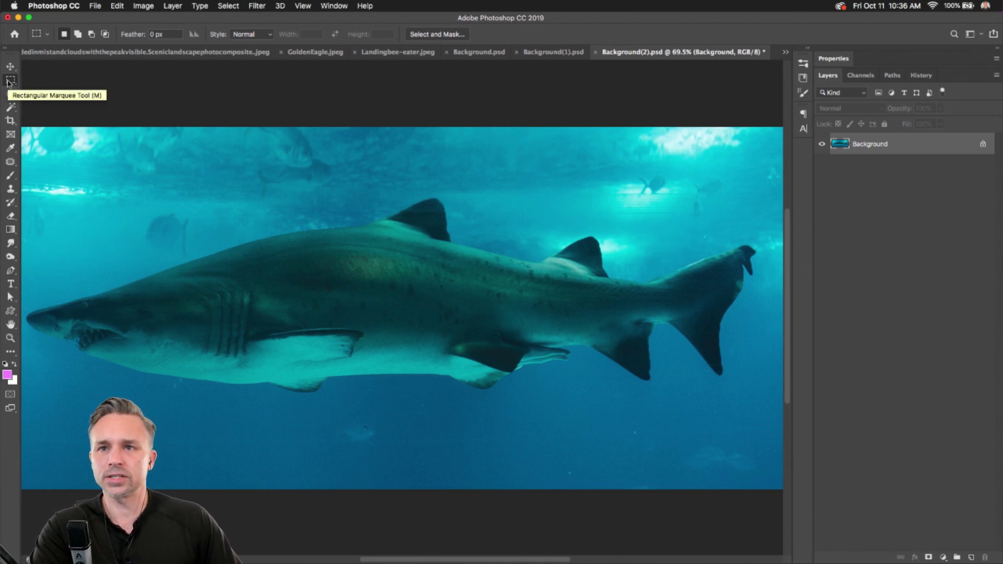
Step: Try the Quick Selection tool by painting over the shark's body and tail, and clear the resulting selection
click(10, 107)
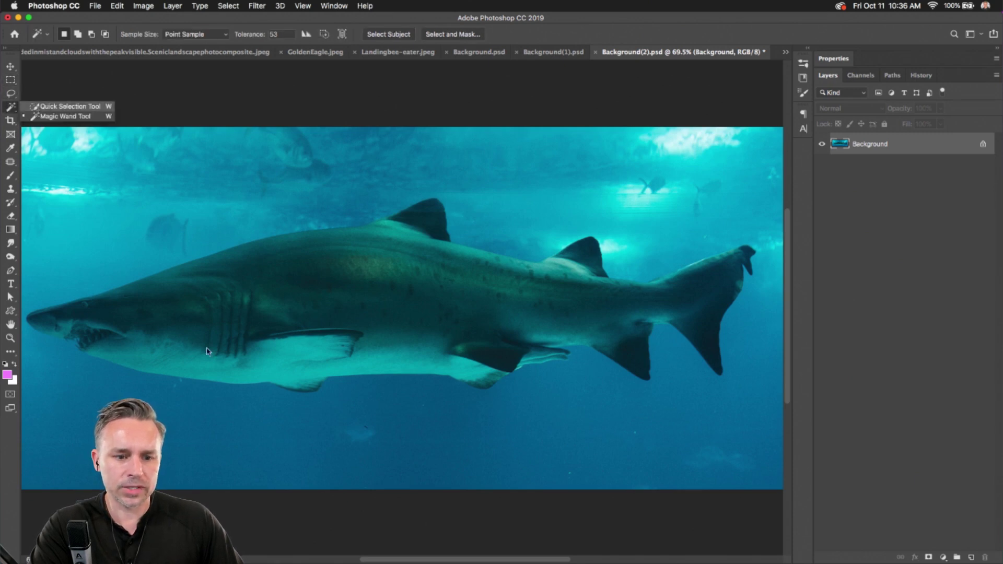
click(42, 106)
mouse_move(89, 316)
mouse_down()
mouse_move(237, 317)
mouse_move(413, 293)
mouse_move(438, 304)
mouse_move(282, 337)
mouse_move(39, 322)
mouse_move(317, 311)
mouse_move(382, 211)
mouse_move(422, 216)
mouse_move(421, 267)
mouse_move(465, 319)
mouse_move(433, 309)
mouse_move(588, 313)
mouse_move(578, 255)
mouse_move(566, 293)
mouse_up()
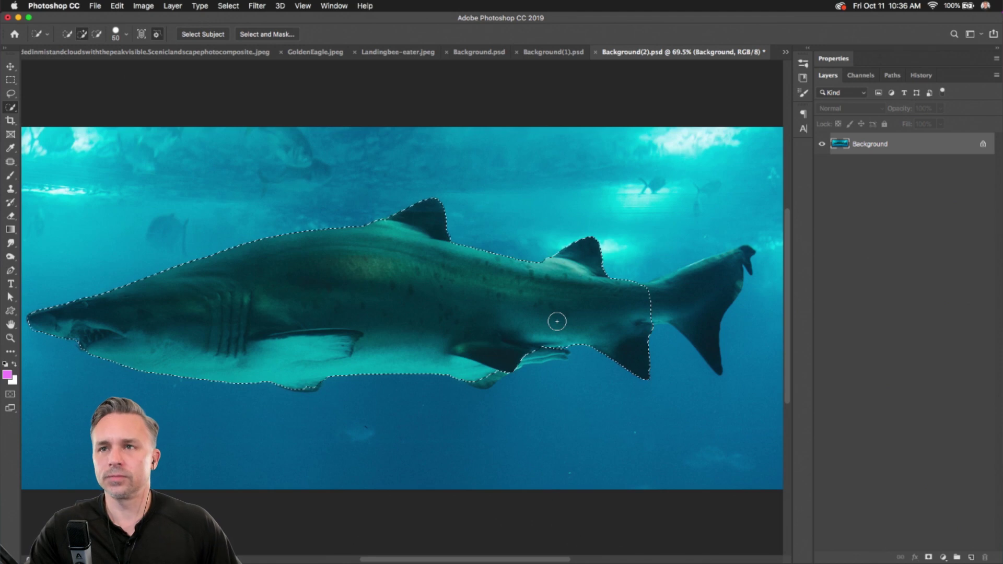
drag(692, 289, 694, 317)
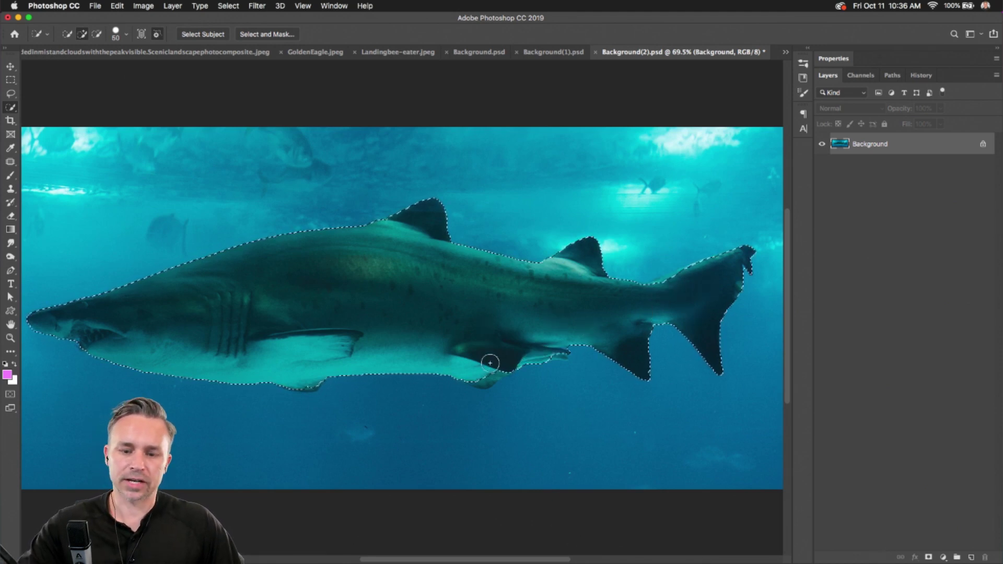
key(super+d)
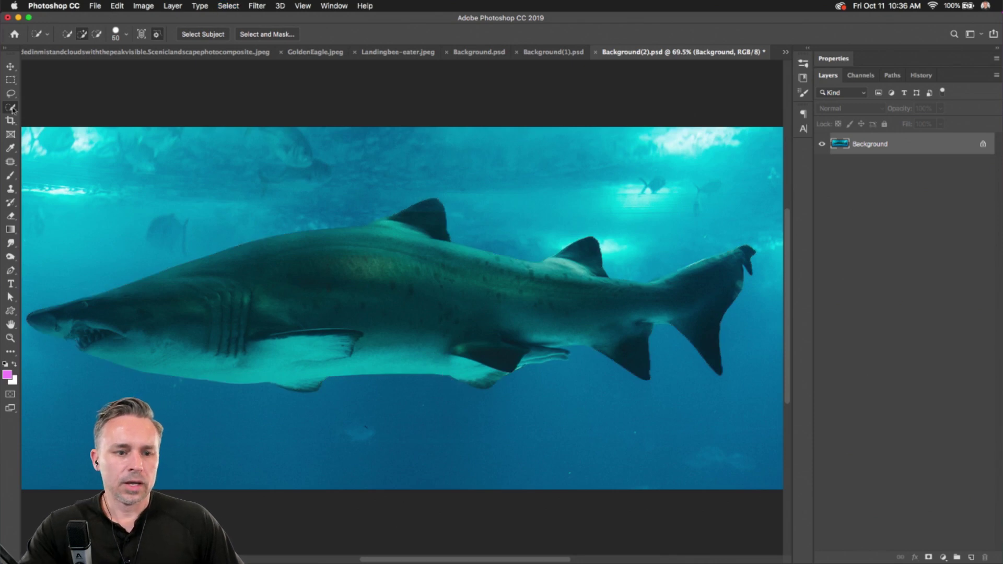
Step: Try the Magic Wand tool with tolerance 53 on the shark's body and dorsal fin area, and clear the selection
click(10, 107)
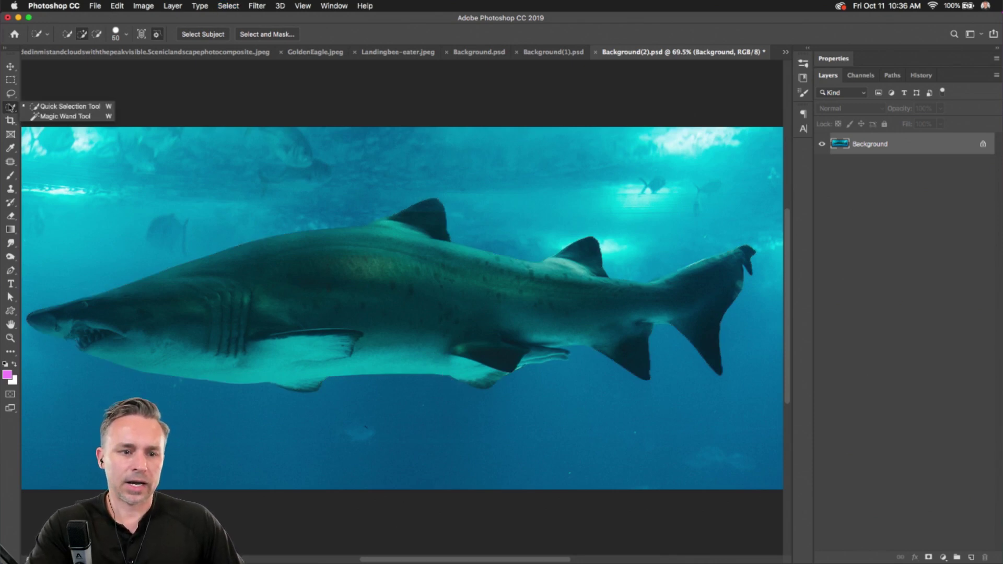
click(76, 117)
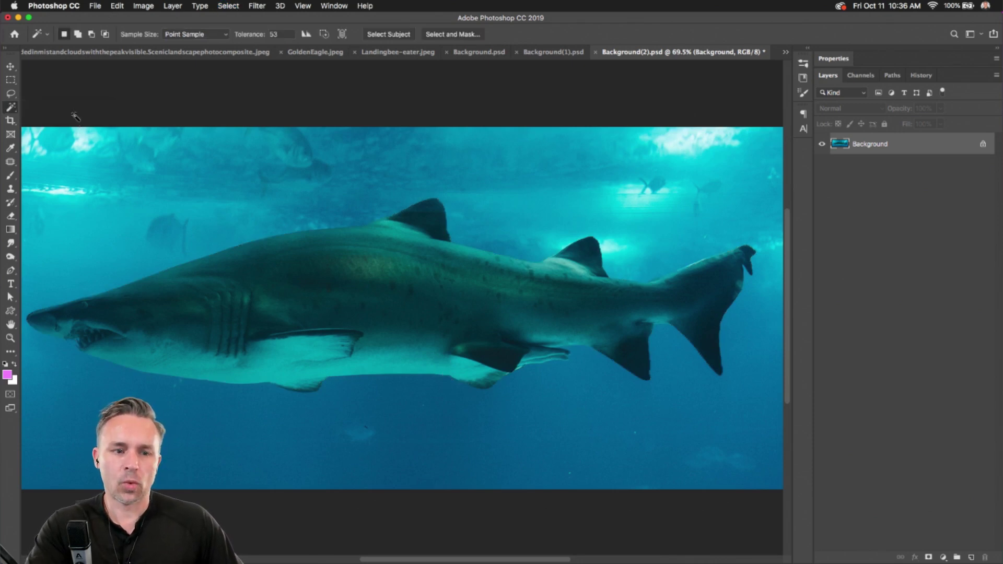
click(273, 264)
key(cmd+d)
click(409, 224)
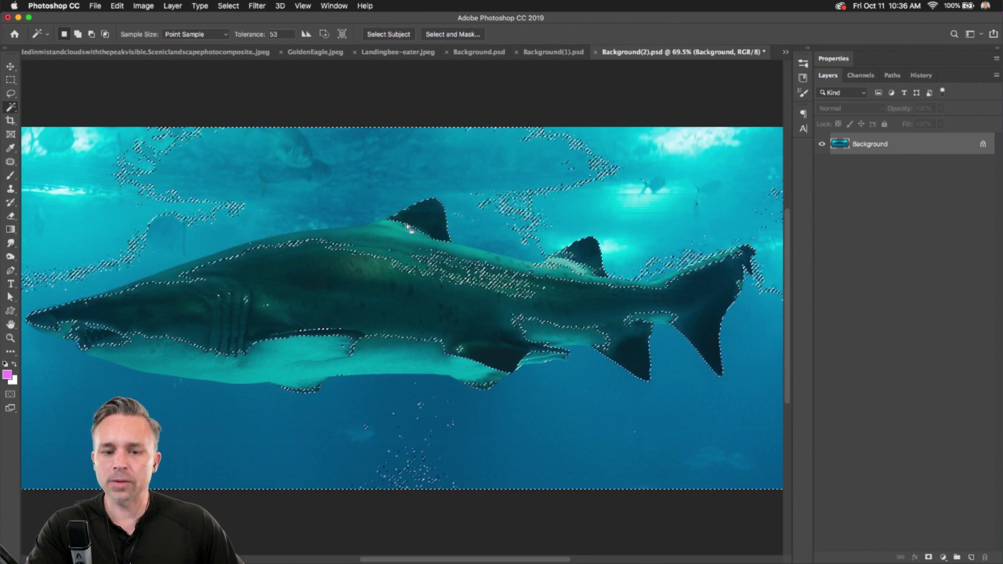
key(m)
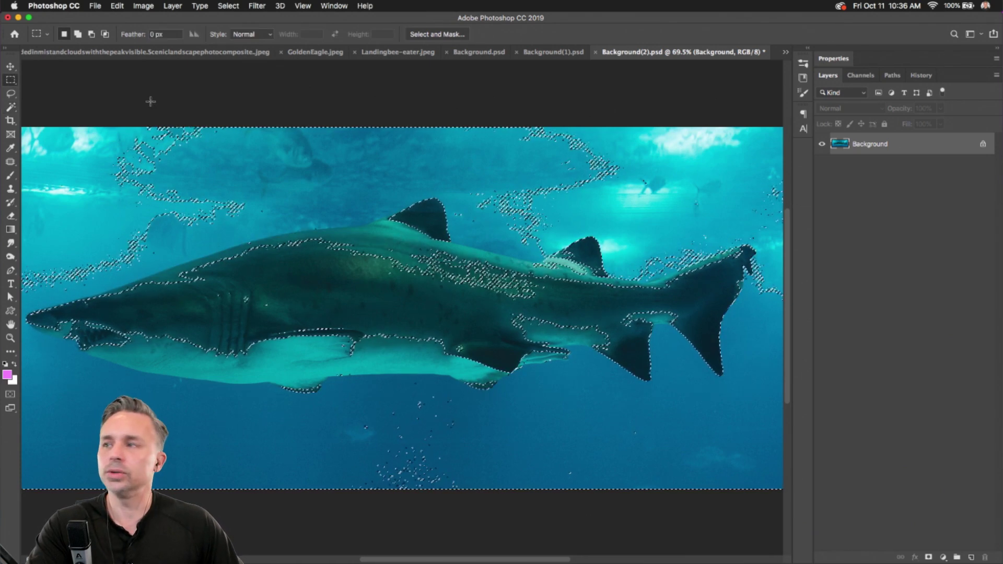
key(cmd+d)
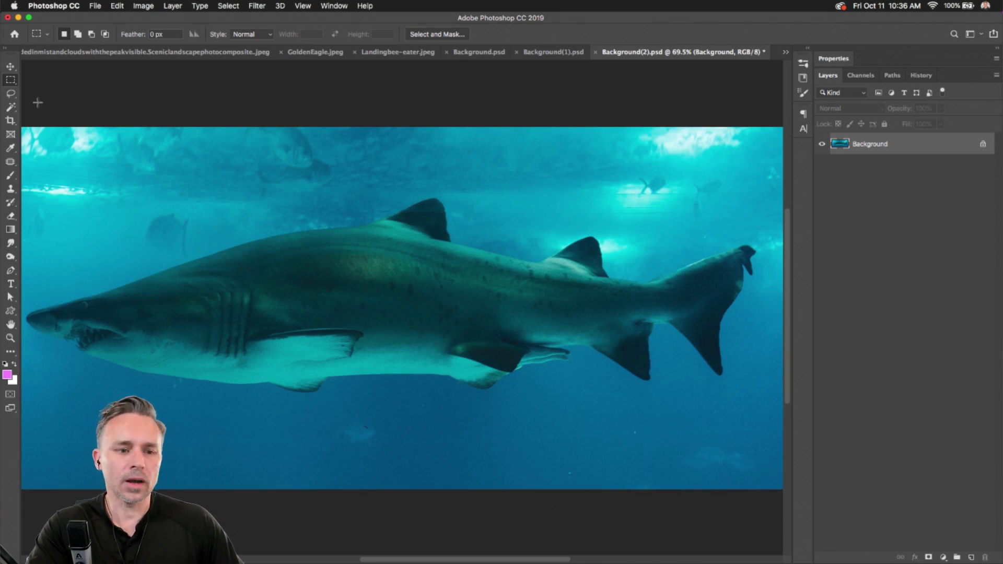
Step: Switch to the Quick Selection tool and examine the available selection commands, including Subject
click(11, 106)
click(56, 107)
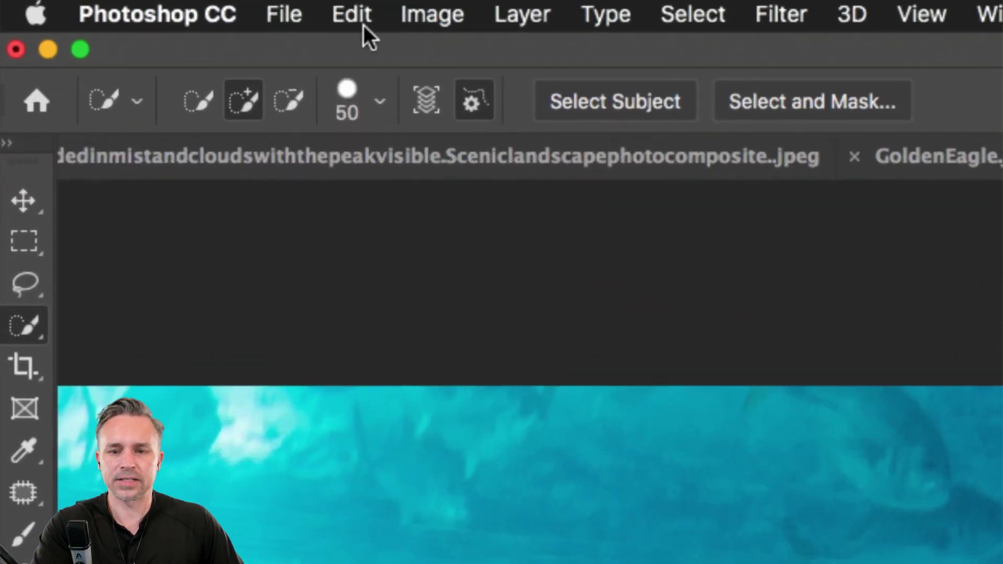
click(680, 15)
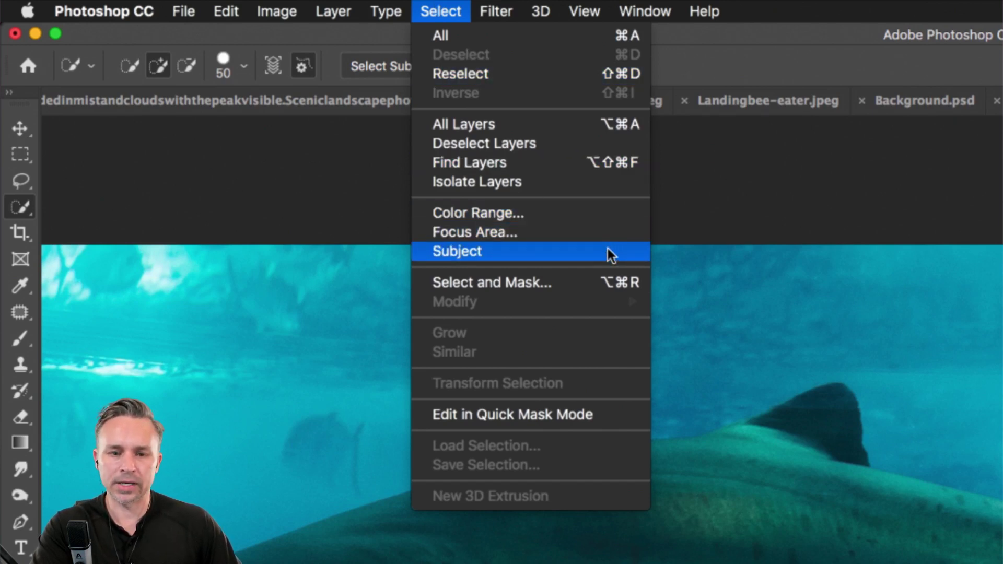
click(146, 181)
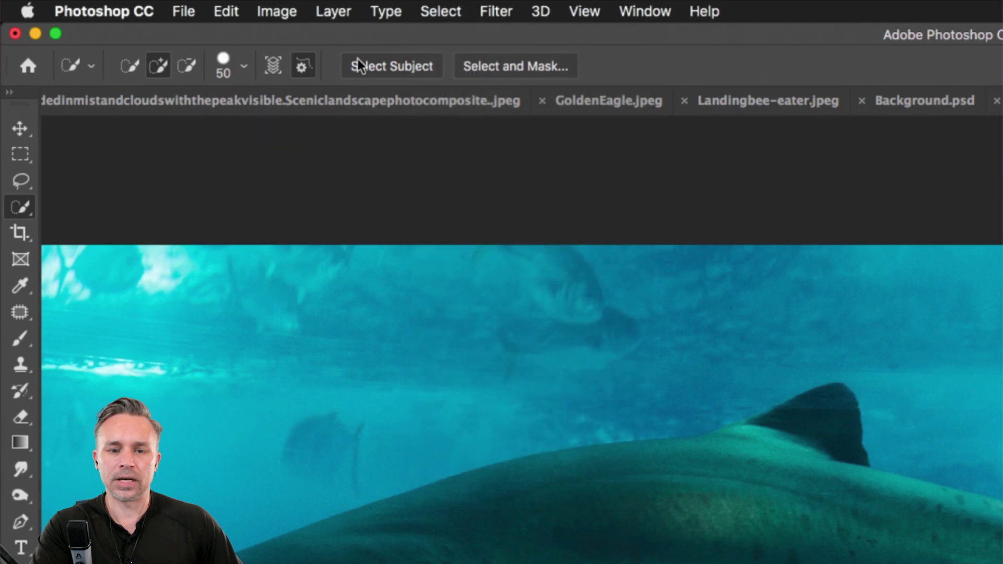
Step: Compare the options of the Lasso, Rectangular Marquee and Quick Selection tools, ending with Quick Selection active
click(27, 180)
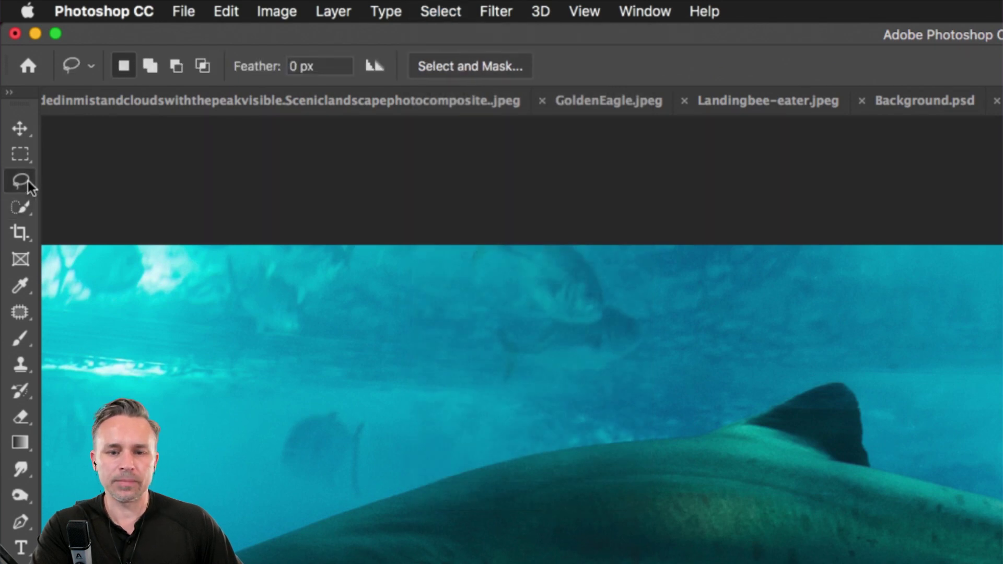
click(26, 208)
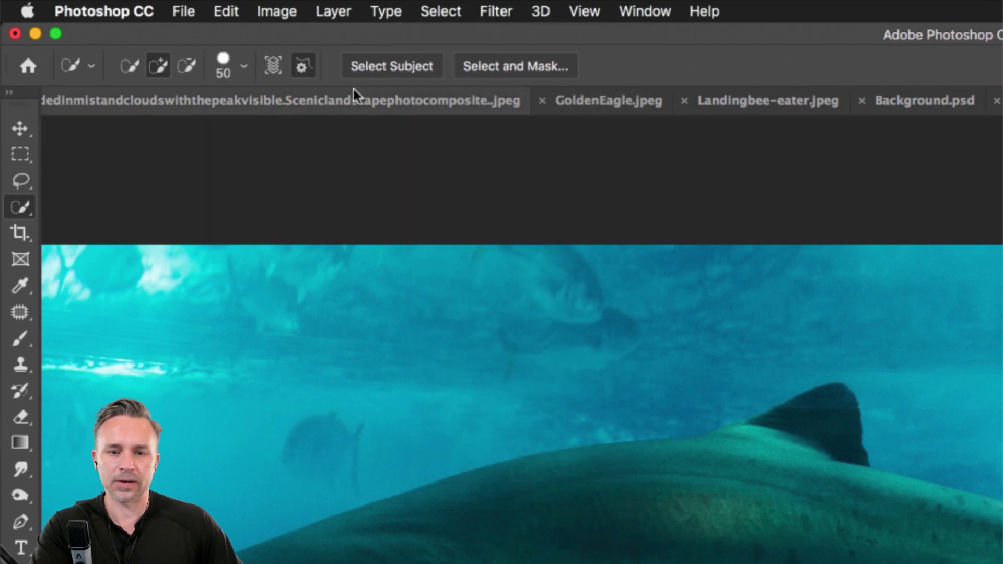
click(21, 180)
click(21, 208)
click(17, 157)
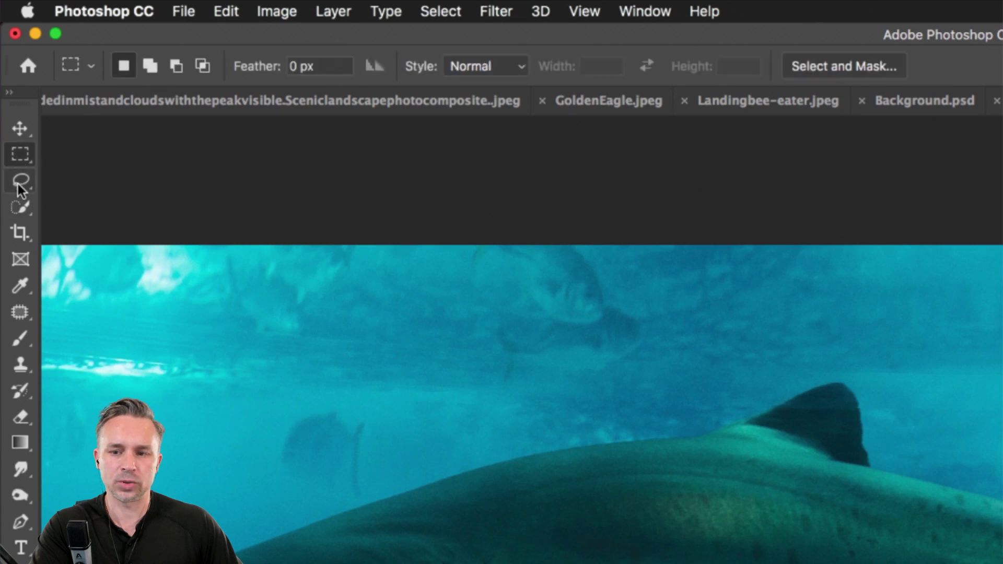
click(21, 180)
click(21, 208)
Step: Select the shark automatically with Select Subject and open the selection in Select and Mask
click(441, 11)
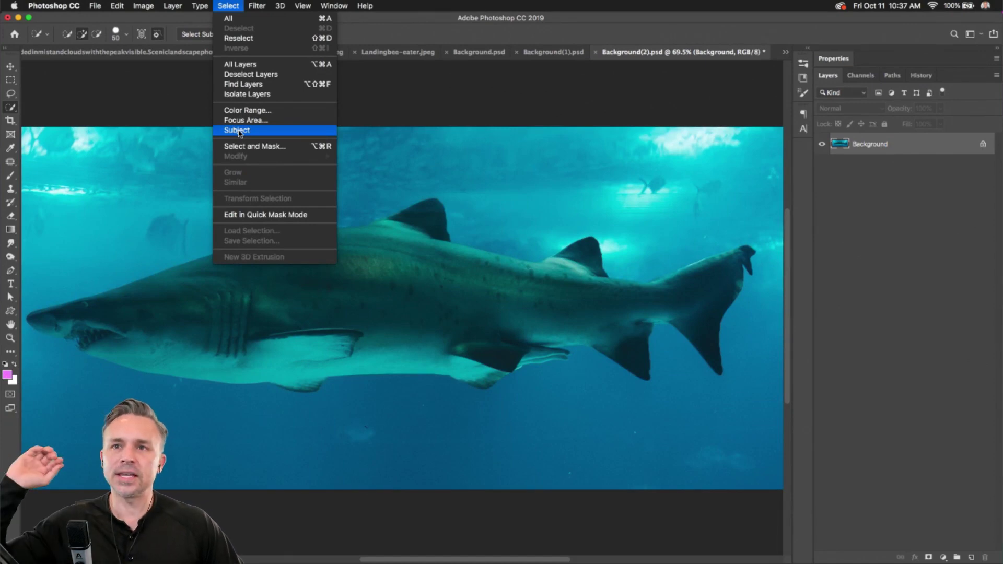
click(238, 130)
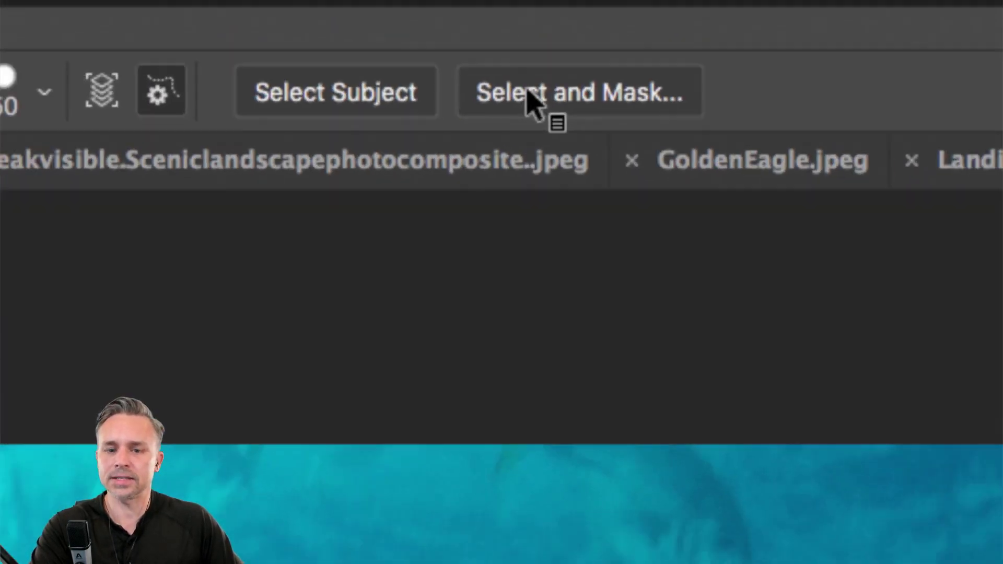
click(527, 91)
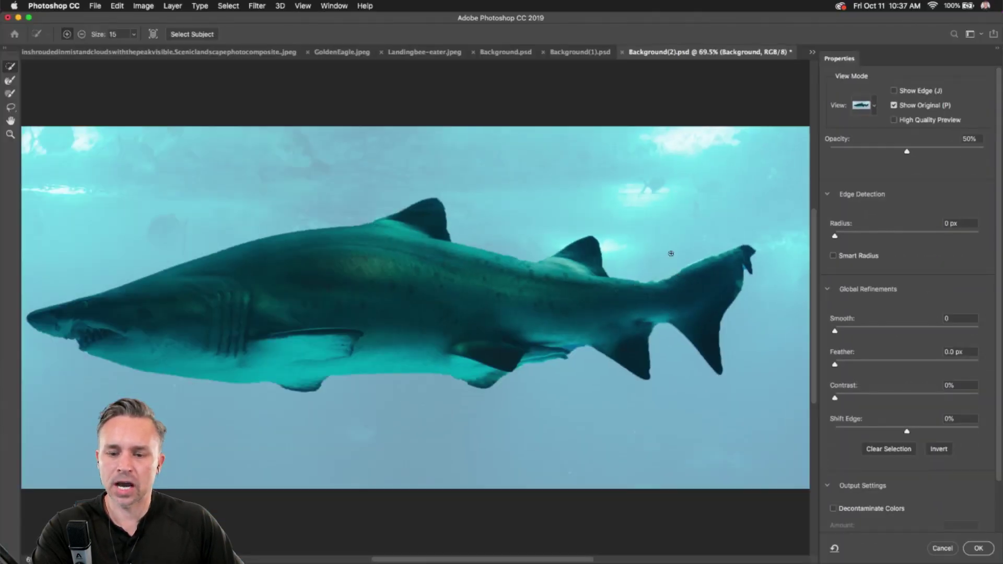
Step: Review the preview modes and inspect the selection edge around the shark's tail up close in the On White view
click(869, 106)
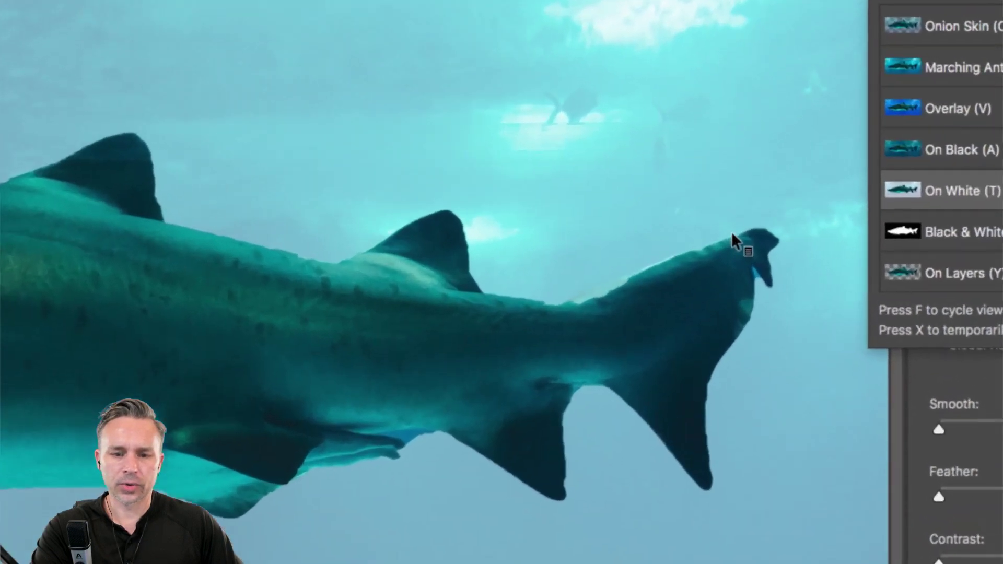
key(super+plus)
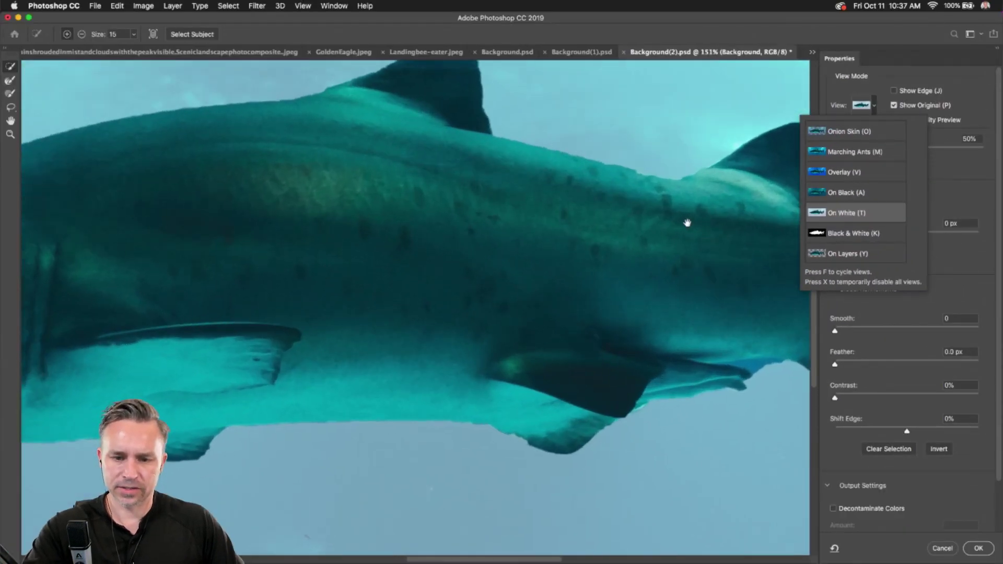
drag(687, 221, 1, 307)
key(super+plus)
scroll(269, 190, left, 5)
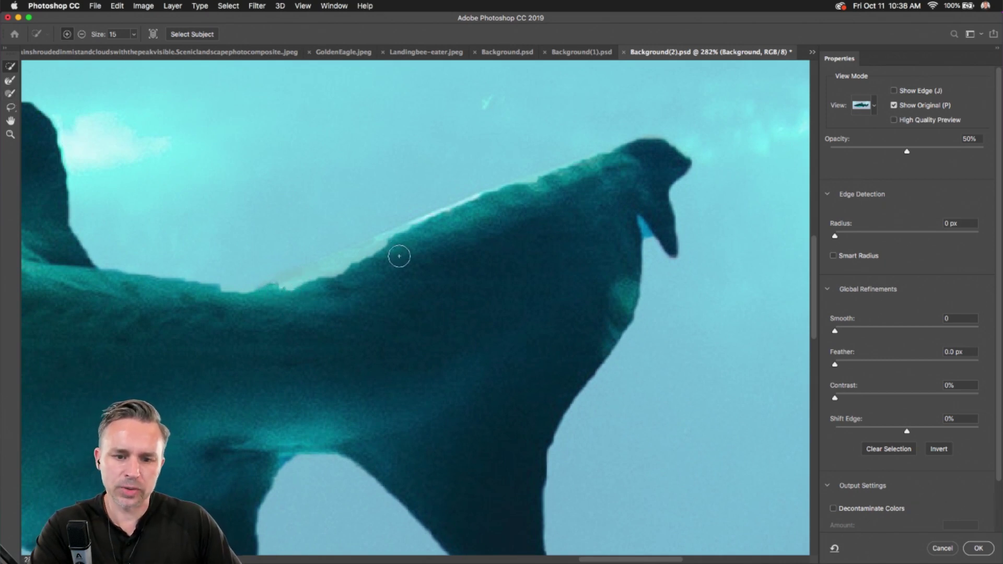
Step: Try to clean up the pale fringe above the shark's tail with the subtracting Quick Selection brush and the Lasso tool
key(alt)
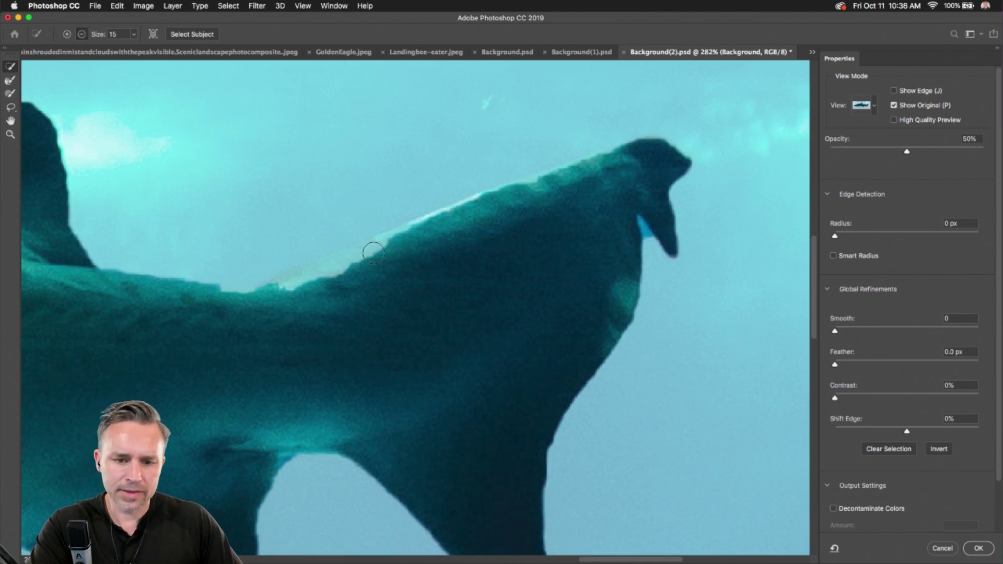
drag(274, 291, 248, 302)
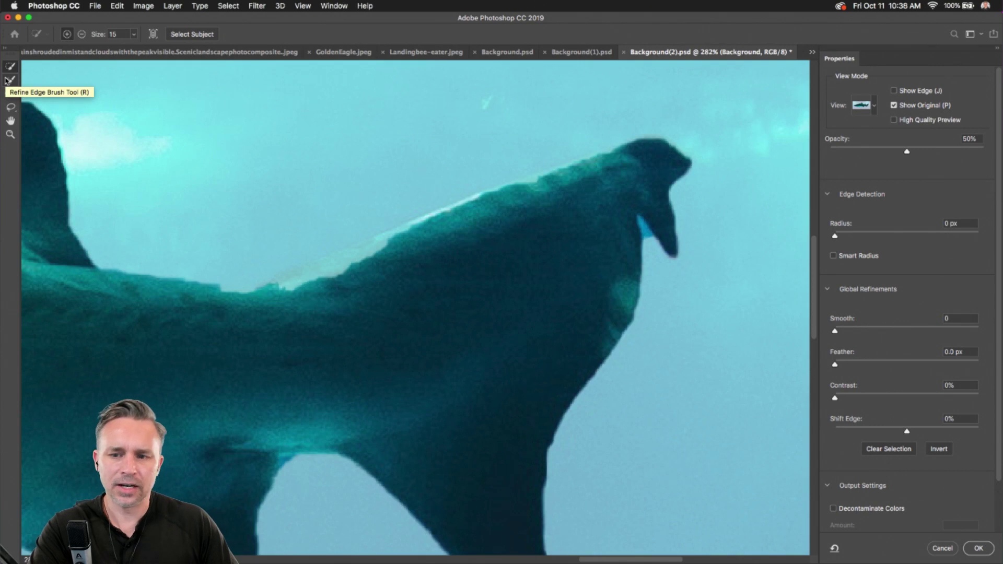
scroll(854, 257, down, 4)
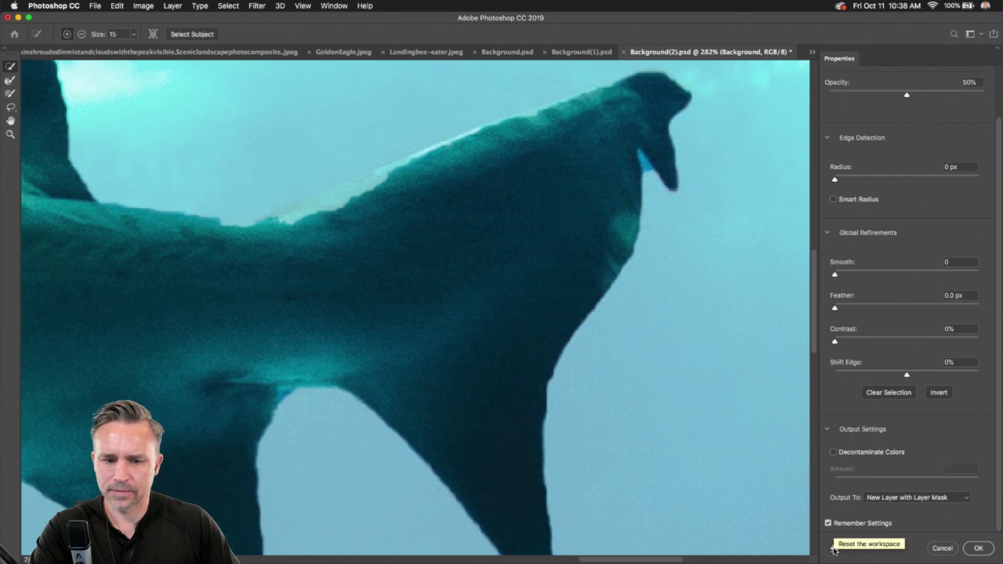
click(10, 107)
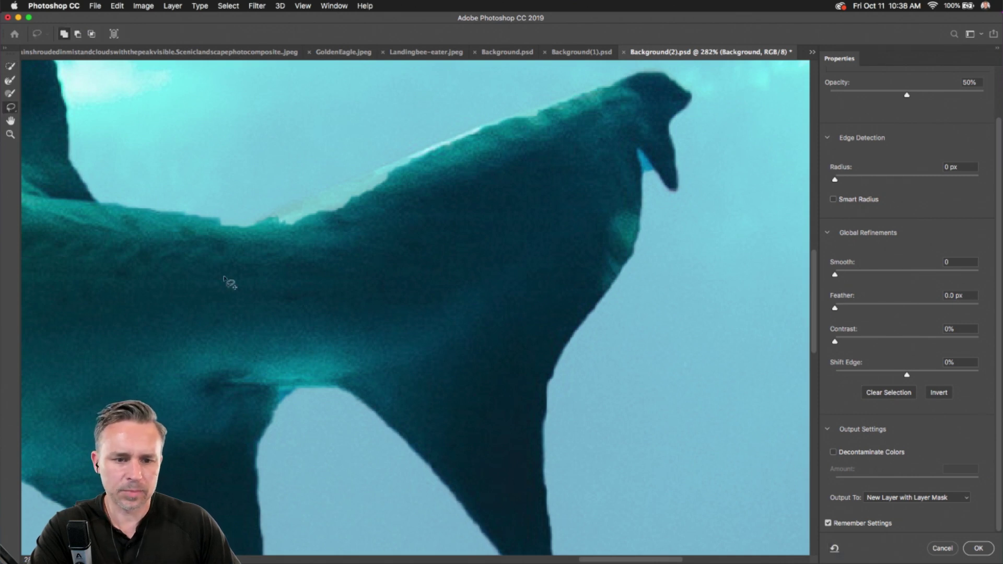
mouse_move(210, 226)
mouse_down()
mouse_move(277, 217)
mouse_move(399, 156)
mouse_move(566, 105)
mouse_move(591, 132)
mouse_move(510, 217)
mouse_move(249, 296)
mouse_move(181, 298)
mouse_up()
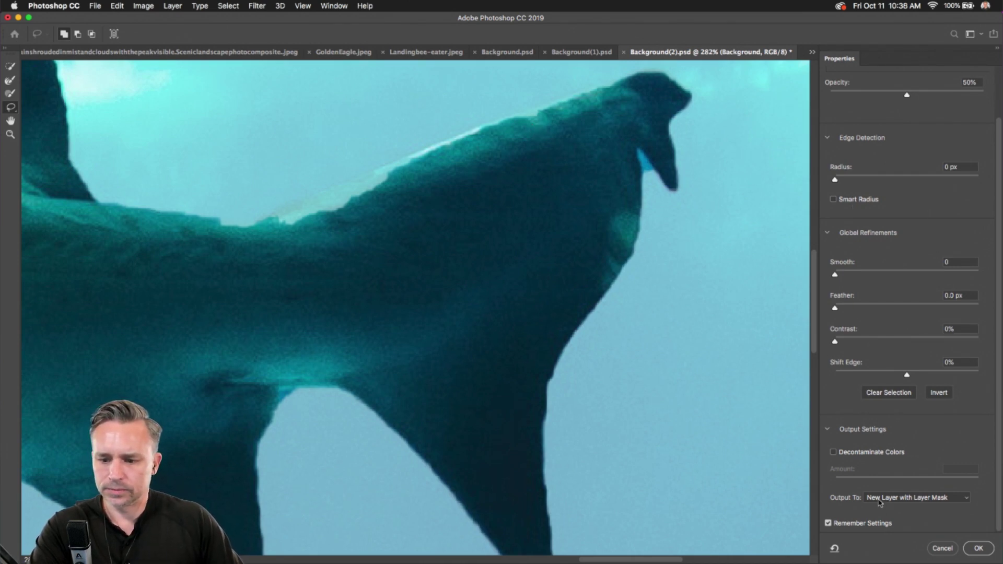
Step: Set the preview opacity to 100% and try to refine the upper tail edge with the Refine Edge Brush
scroll(893, 392, up, 3)
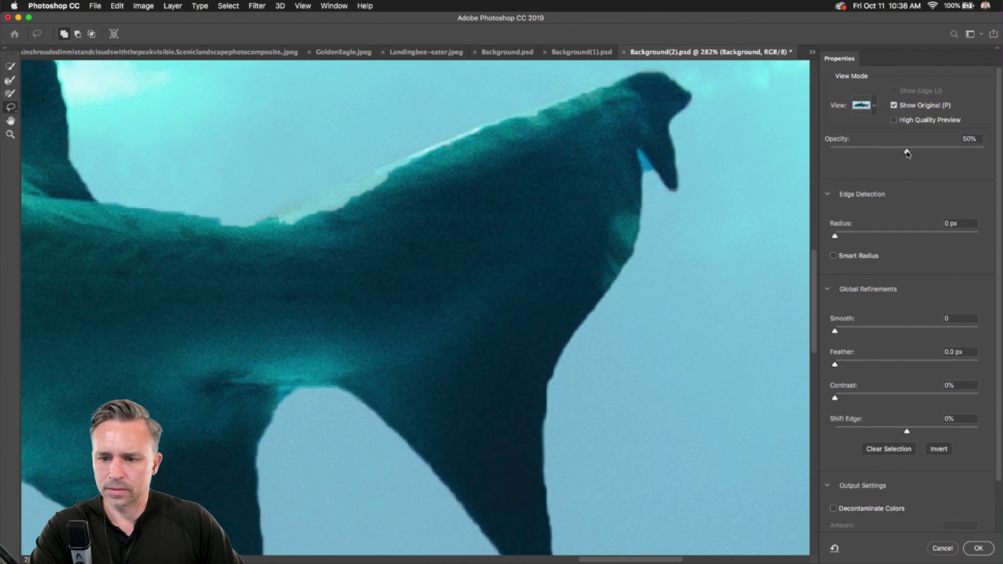
drag(908, 154, 1000, 151)
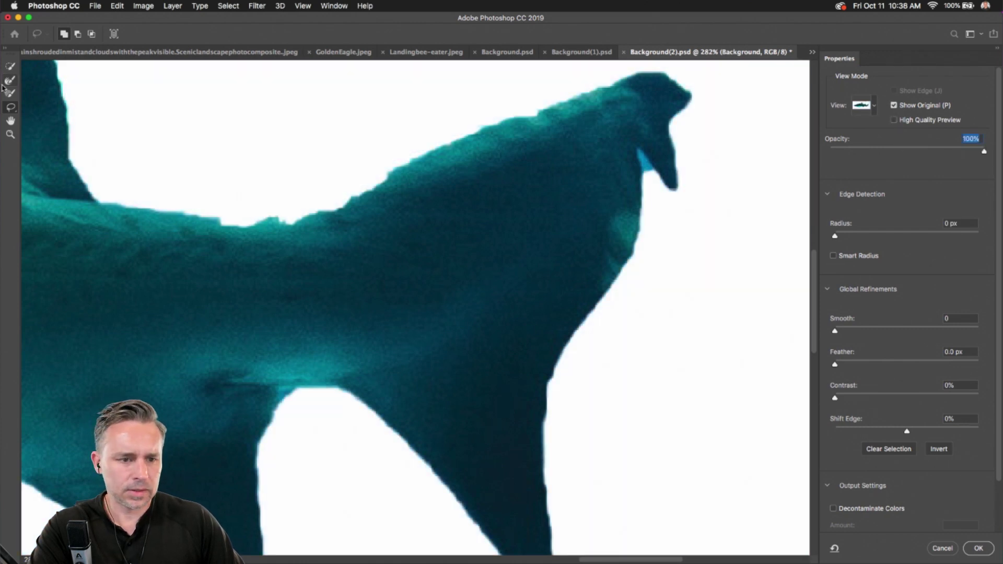
click(10, 80)
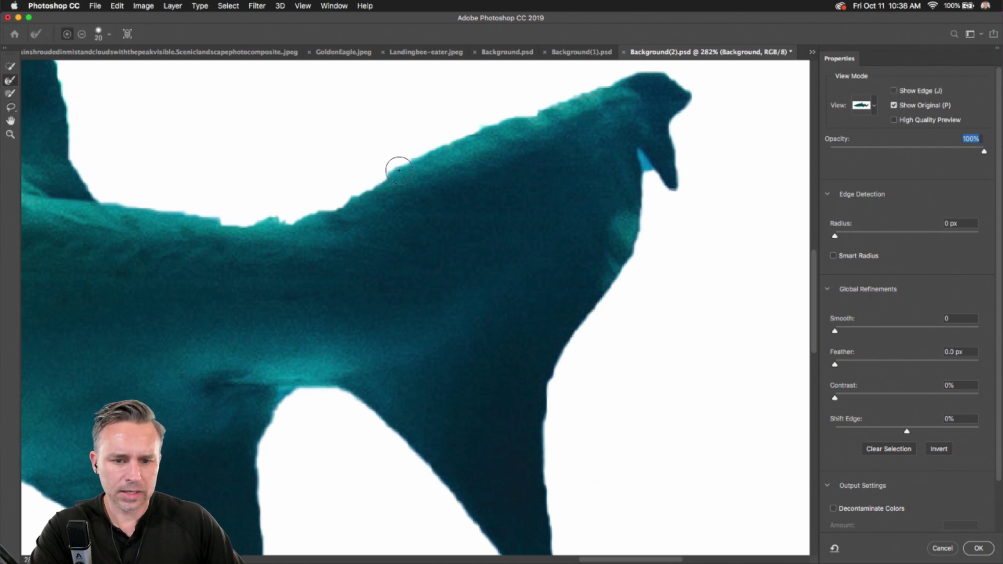
drag(275, 157, 248, 235)
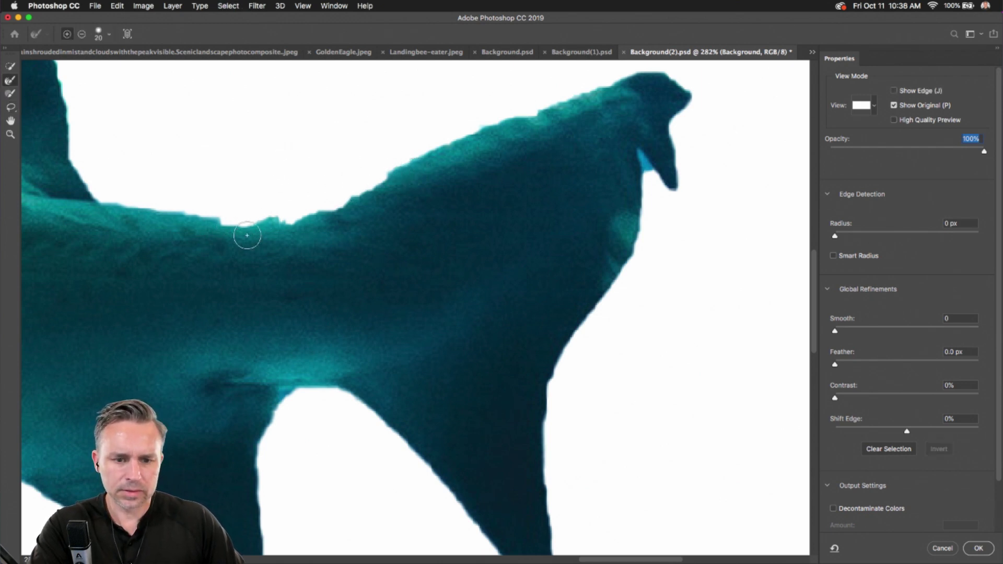
click(247, 235)
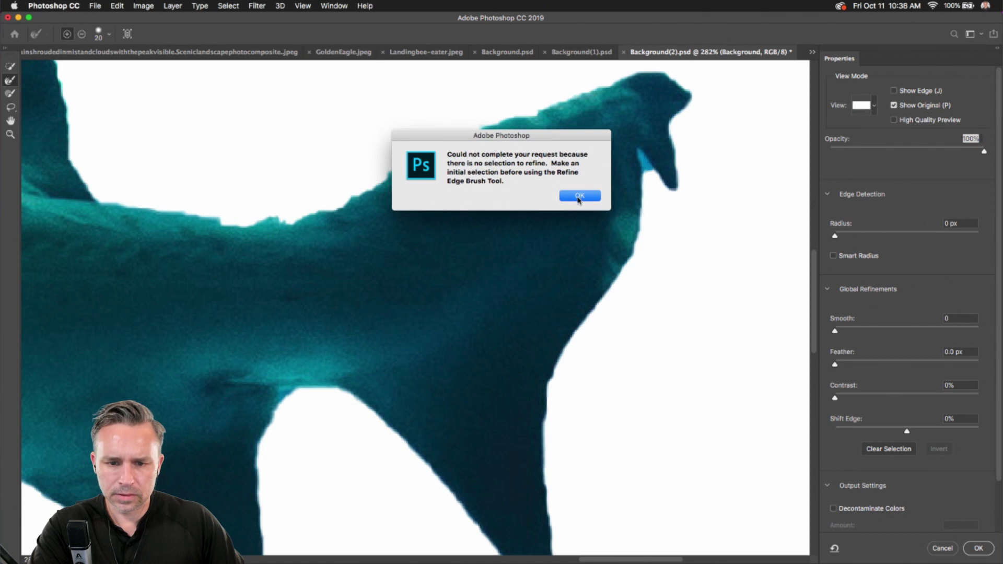
click(579, 196)
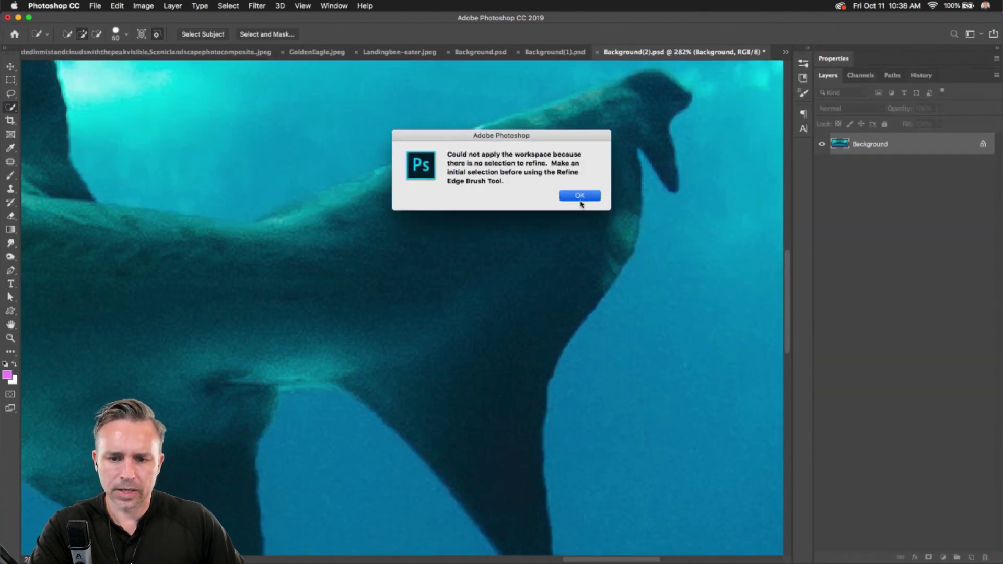
click(579, 196)
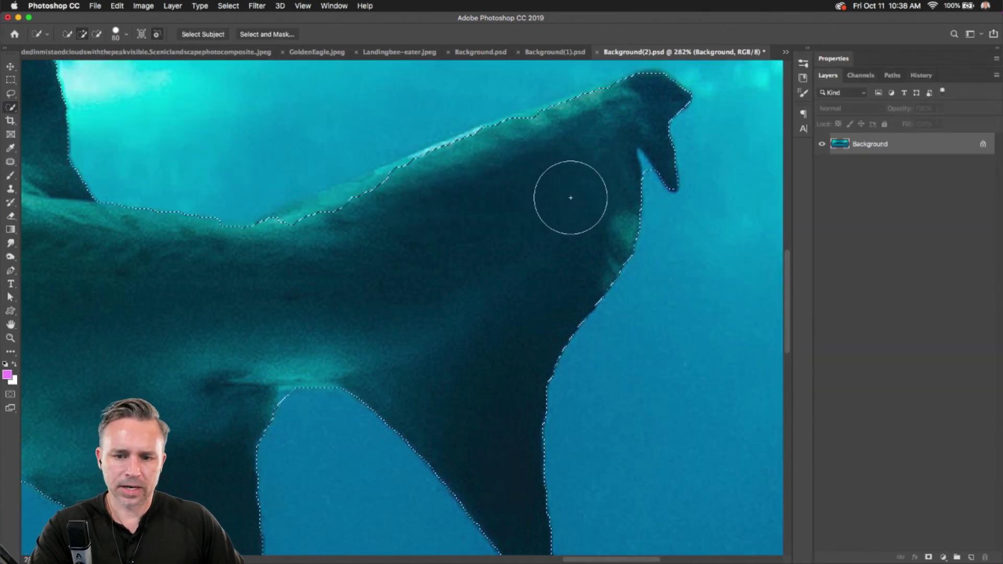
Step: Reopen the selection in Select and Mask and correct the tail's upper edge with the Lasso, subtracting from and adding to the selection
click(254, 35)
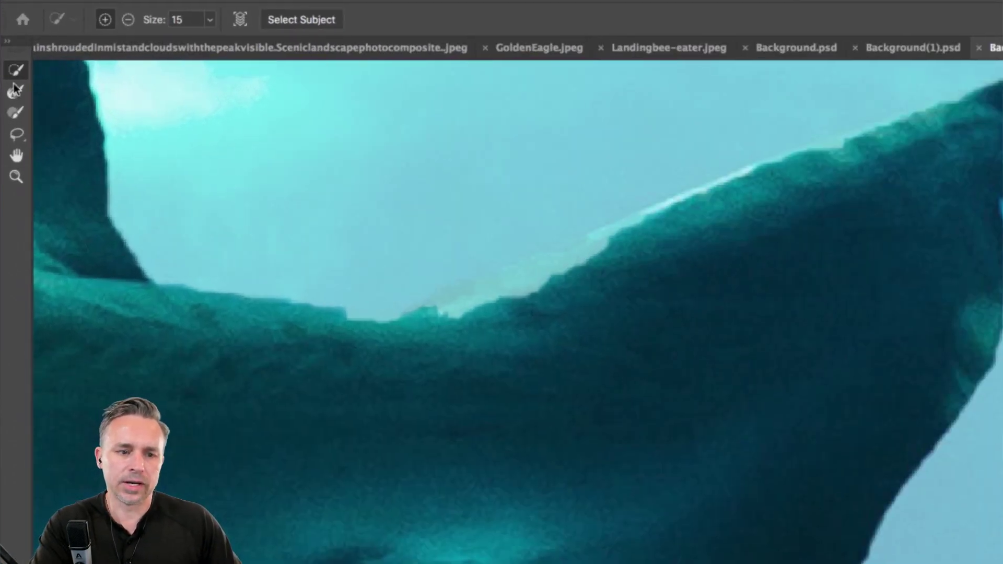
click(7, 109)
click(16, 71)
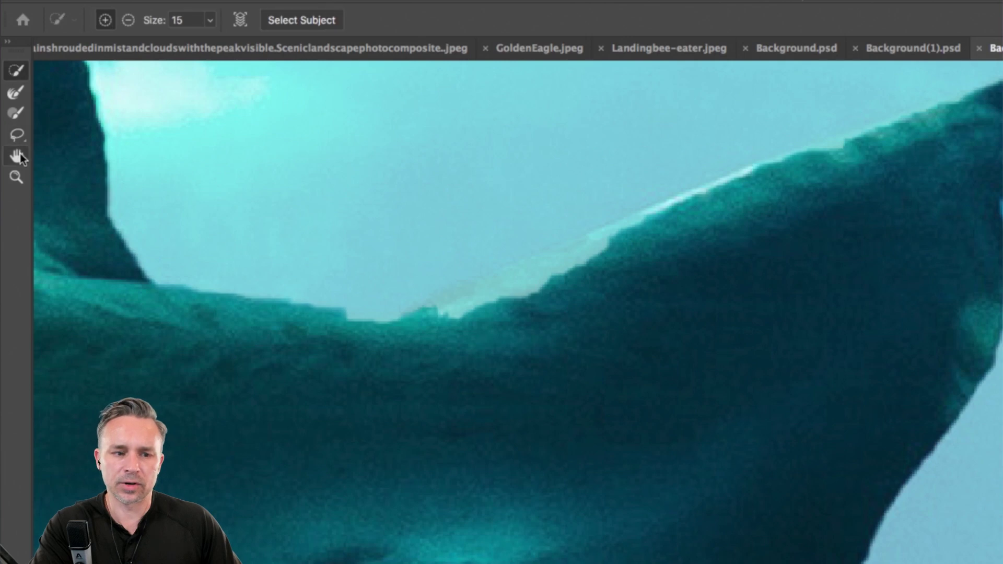
click(16, 135)
key(alt)
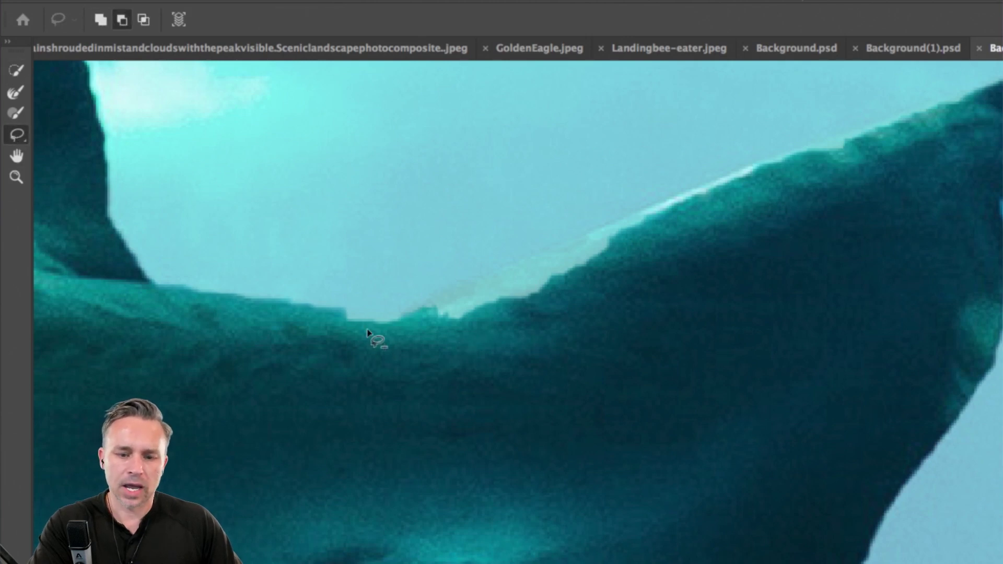
mouse_move(364, 328)
mouse_down()
mouse_move(686, 191)
mouse_move(820, 154)
mouse_up()
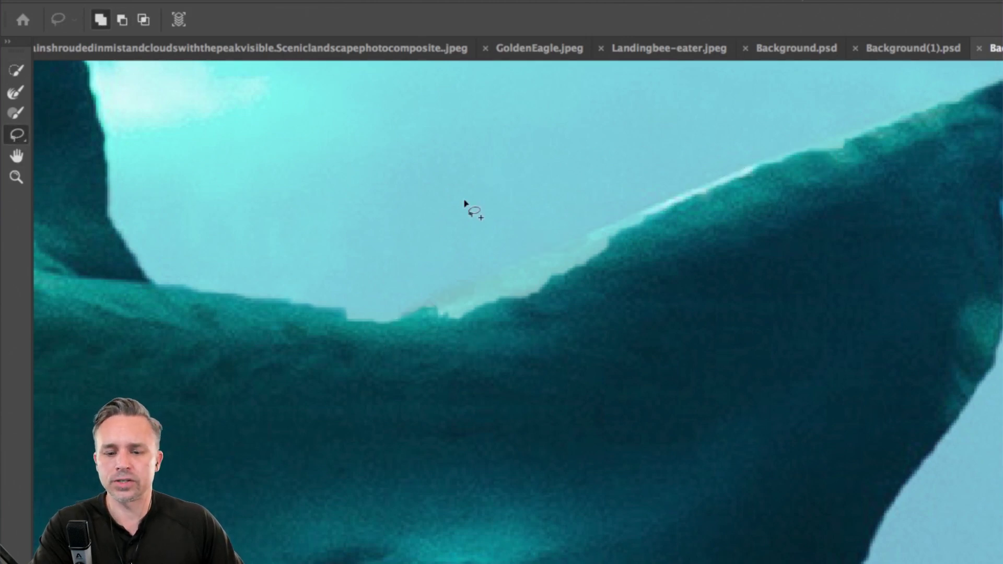
key(shift)
mouse_move(365, 319)
mouse_down()
mouse_move(609, 238)
mouse_move(761, 159)
mouse_move(870, 137)
mouse_move(707, 351)
mouse_move(347, 441)
mouse_move(284, 393)
mouse_up()
Step: Output the shark selection as a New Layer with Layer Mask
key(super+minus)
key(super+minus)
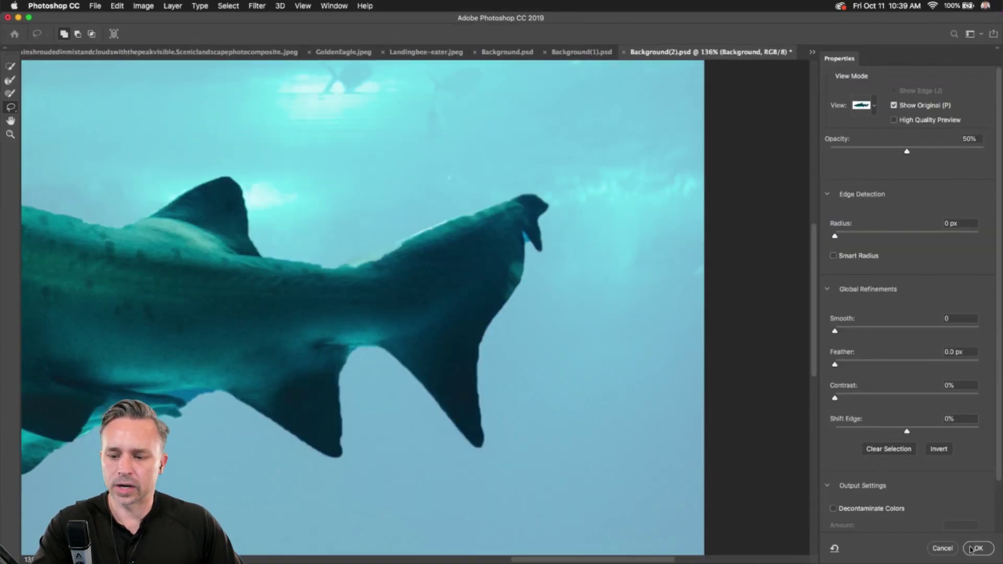
scroll(971, 549, down, 3)
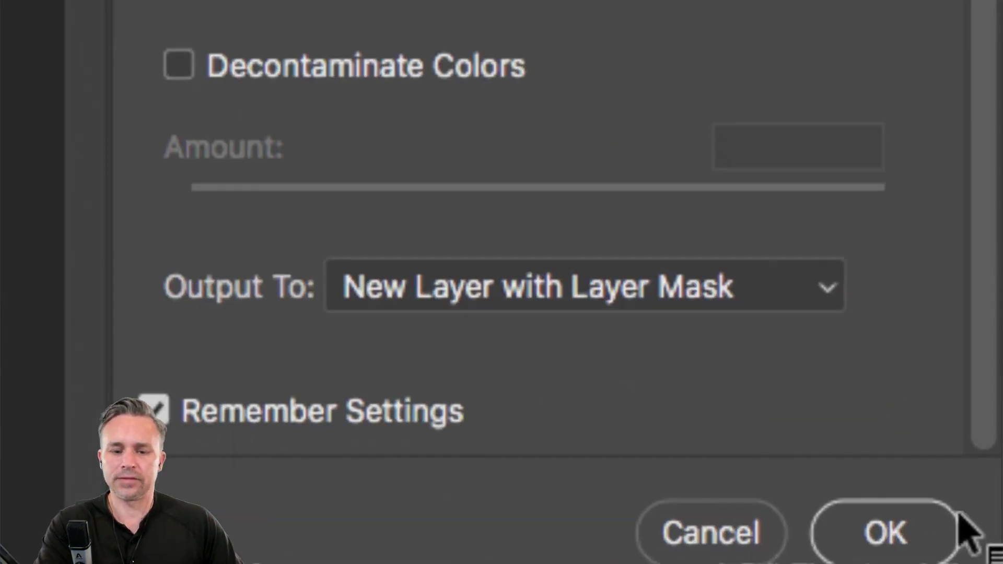
click(704, 390)
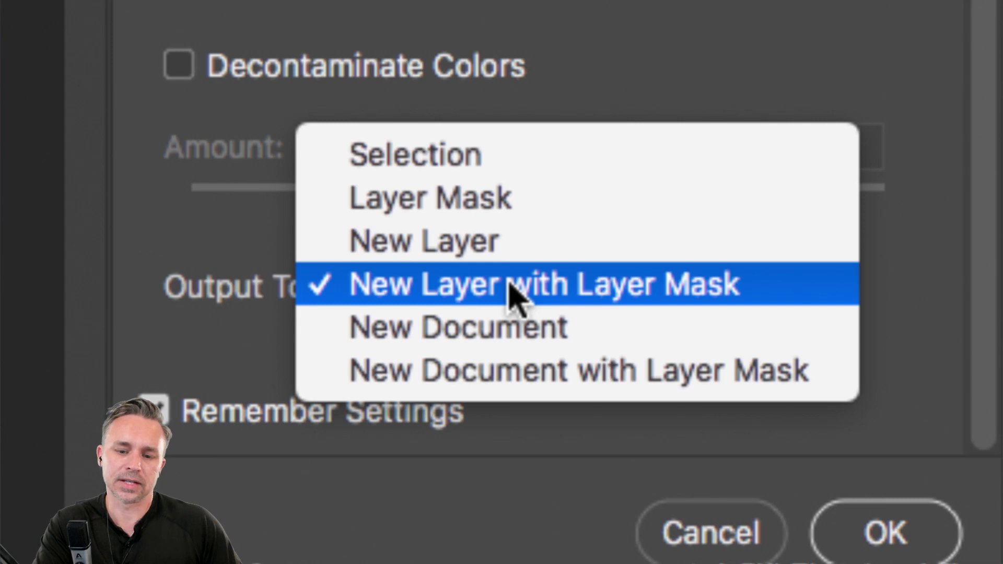
click(514, 296)
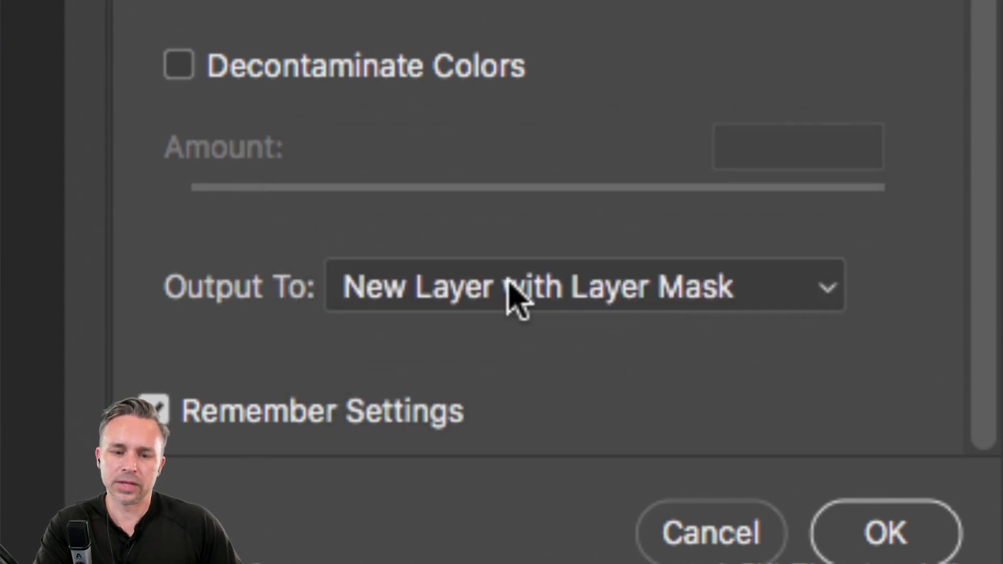
click(590, 290)
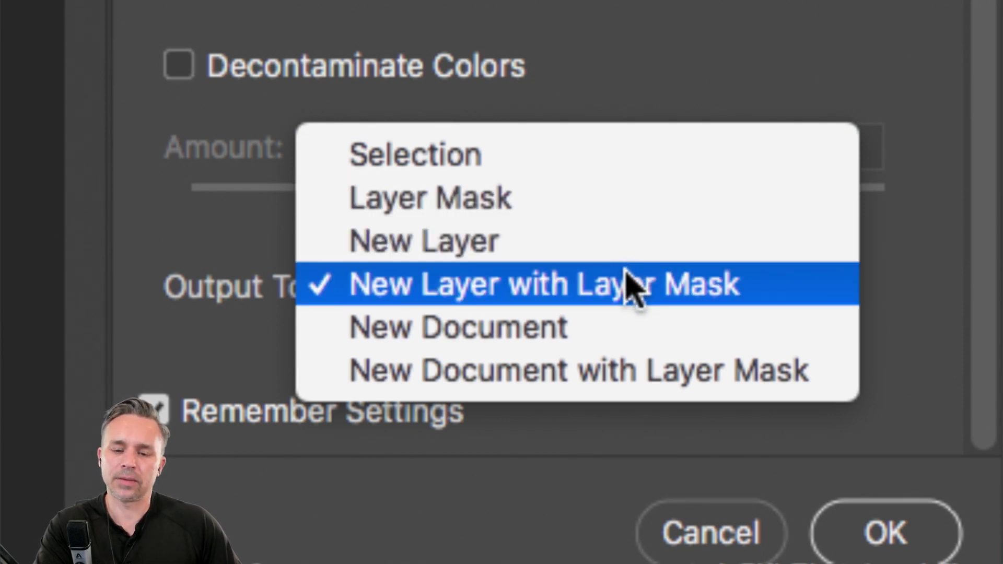
click(629, 284)
click(888, 534)
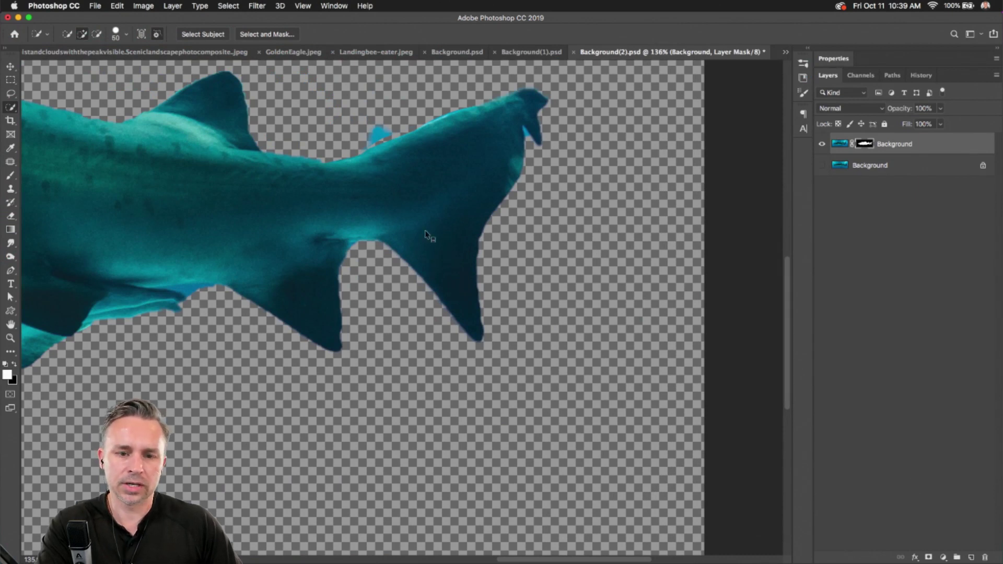
Step: Examine the Density and Feather settings of the new layer's mask, with the stray blue patch above the tail in view
key(super+plus)
key(super+plus)
drag(350, 101, 375, 496)
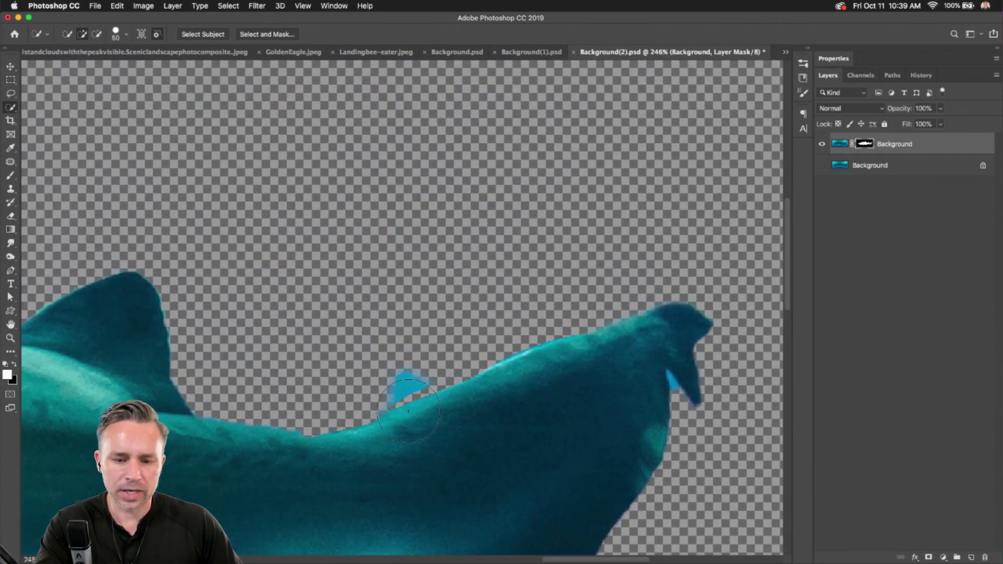
click(11, 93)
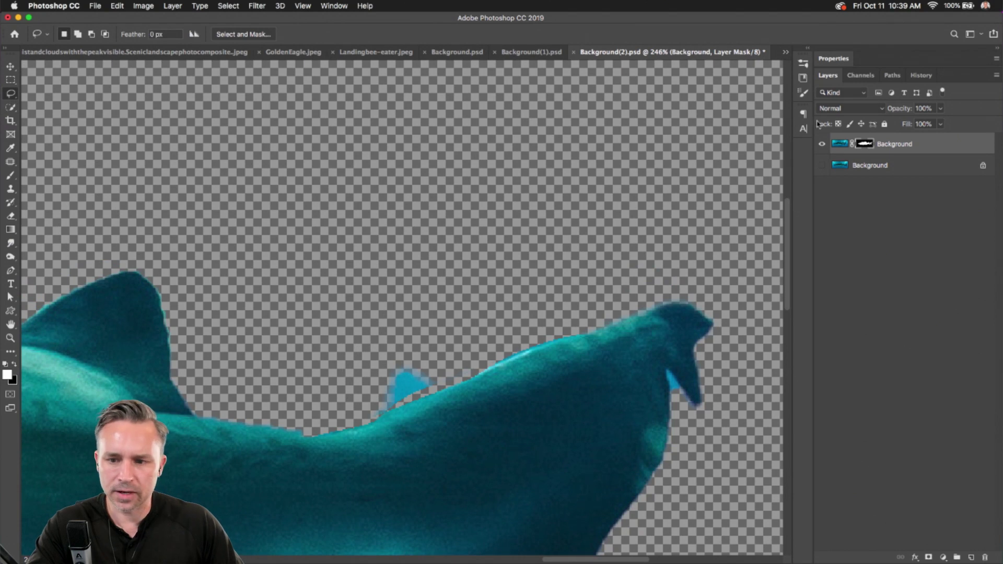
click(833, 61)
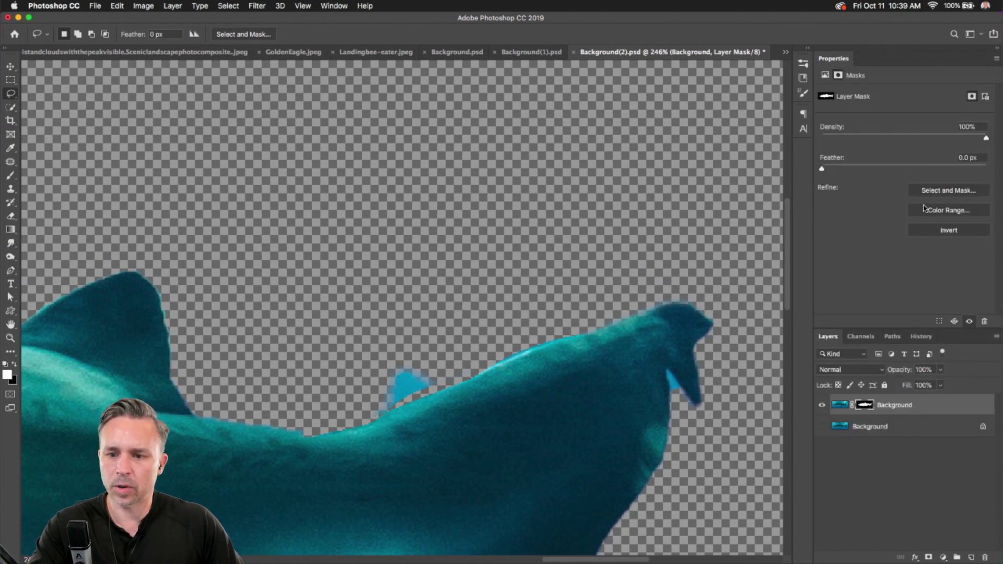
mouse_move(986, 138)
mouse_down()
mouse_move(850, 139)
mouse_move(987, 138)
mouse_up()
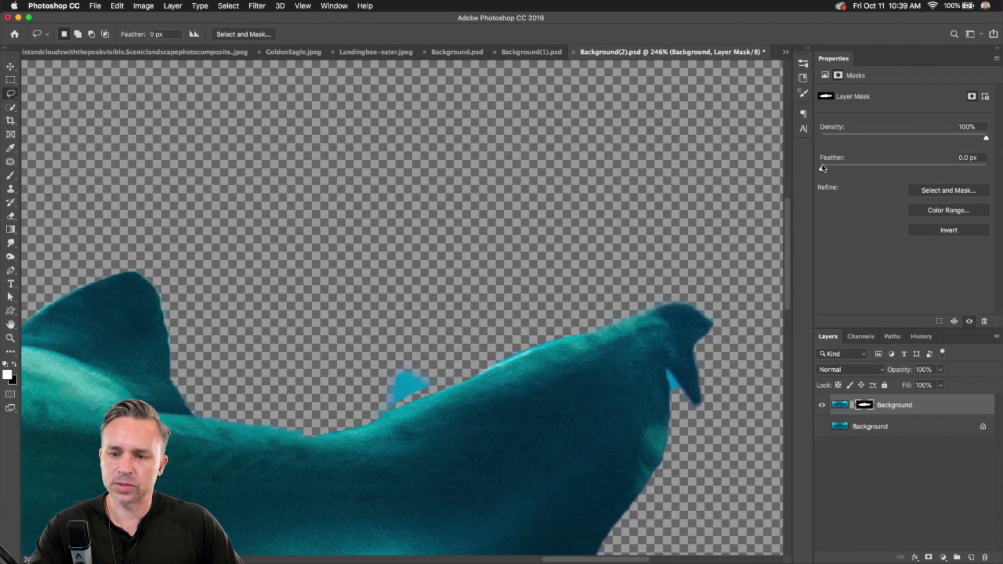
mouse_move(823, 168)
mouse_down()
mouse_move(878, 168)
mouse_move(821, 168)
mouse_up()
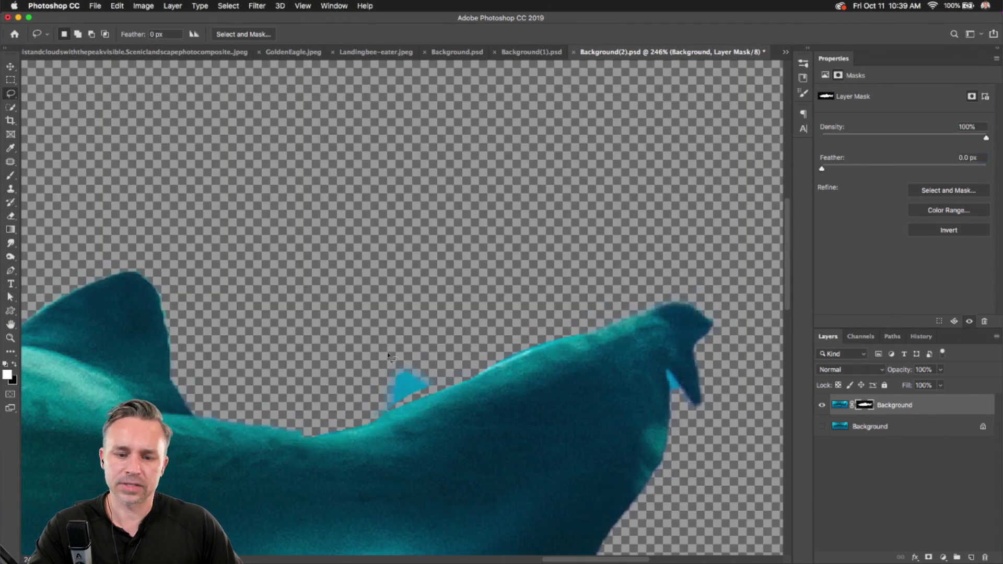
Step: Outline the stray blue patch above the tail with the Lasso and fill it with black on the layer mask at 100% opacity
mouse_move(434, 347)
mouse_down()
mouse_move(464, 348)
mouse_move(476, 370)
mouse_move(337, 436)
mouse_up()
drag(287, 398, 285, 360)
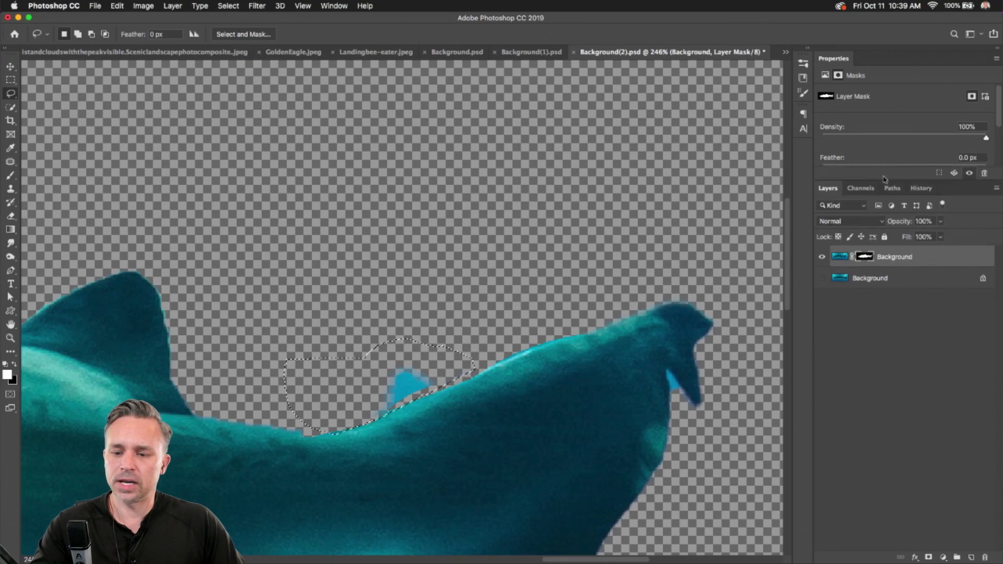
key(super+d)
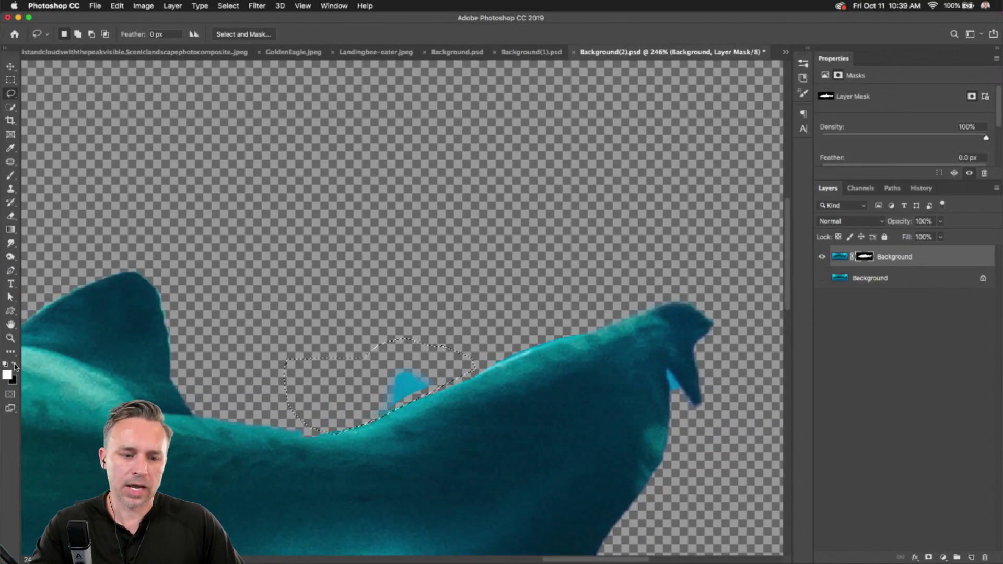
key(x)
click(7, 374)
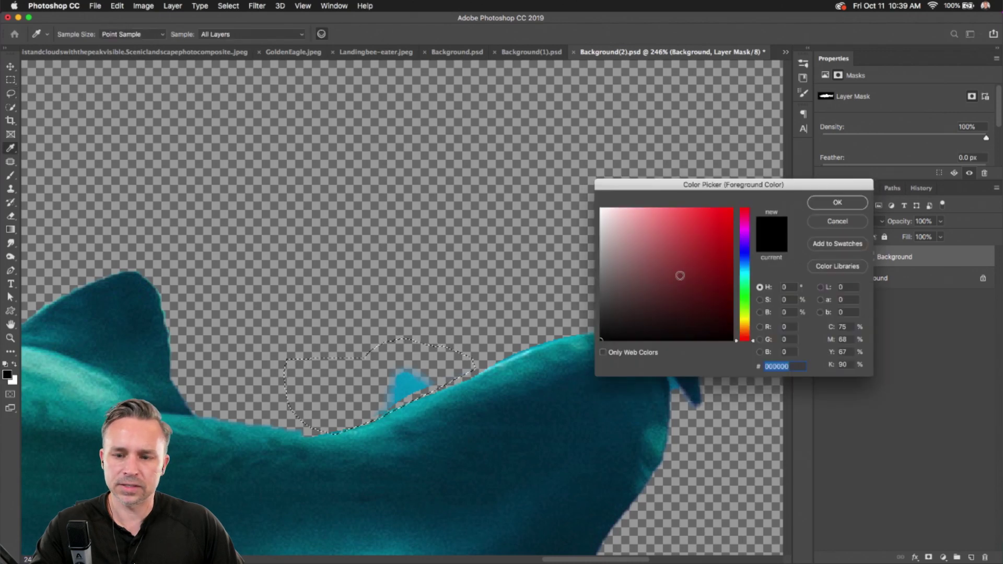
click(838, 203)
key(l)
key(shift+BackSpace)
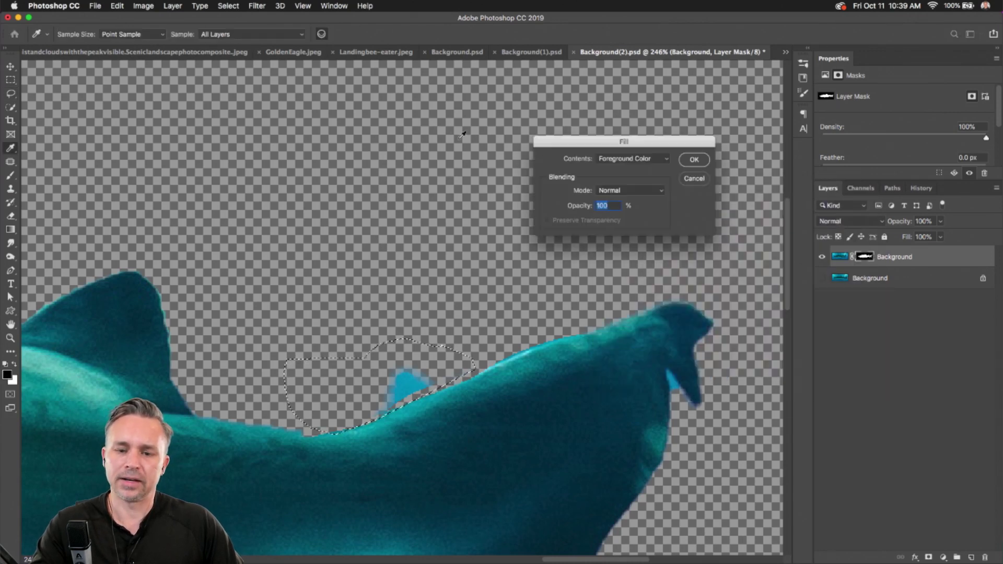
click(694, 159)
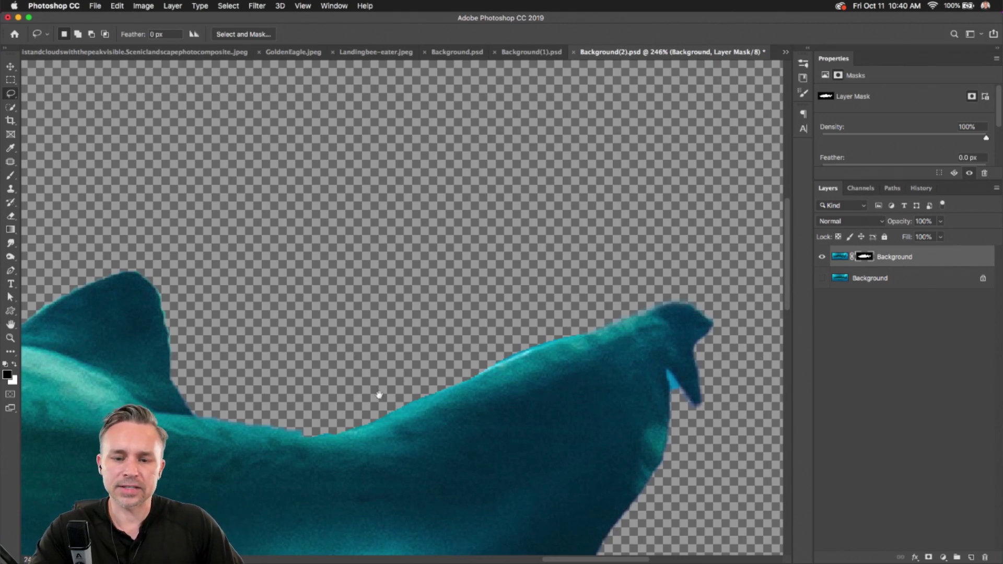
Step: Review the variants of the Marquee and Lasso tools, ending with the standard Lasso Tool active
drag(380, 399, 291, 186)
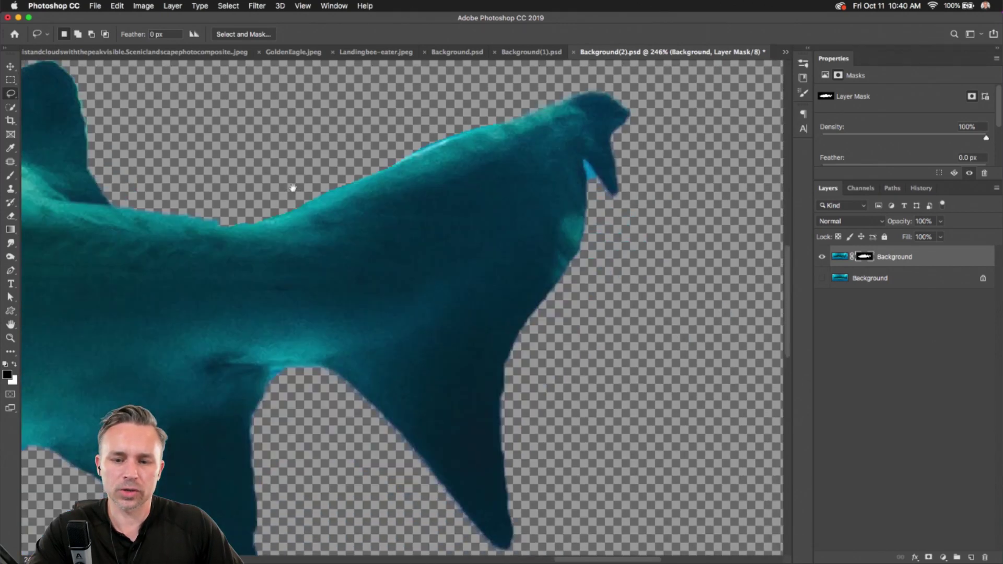
click(11, 79)
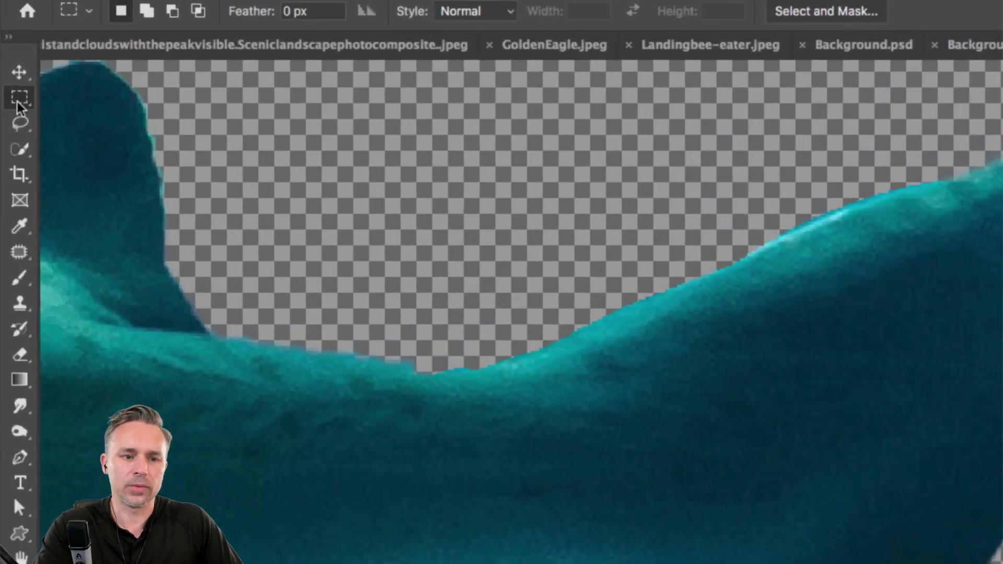
click(9, 82)
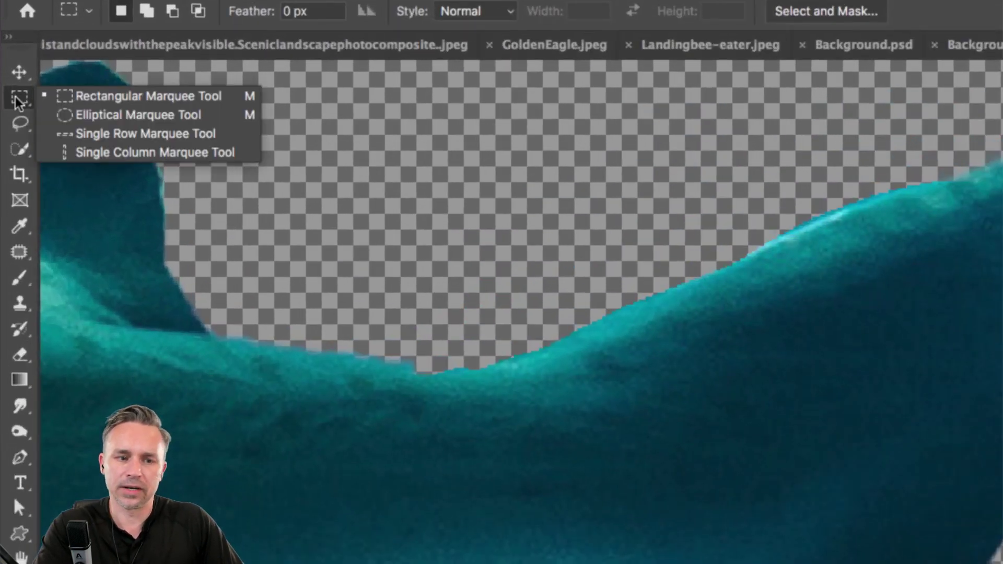
click(18, 126)
click(18, 128)
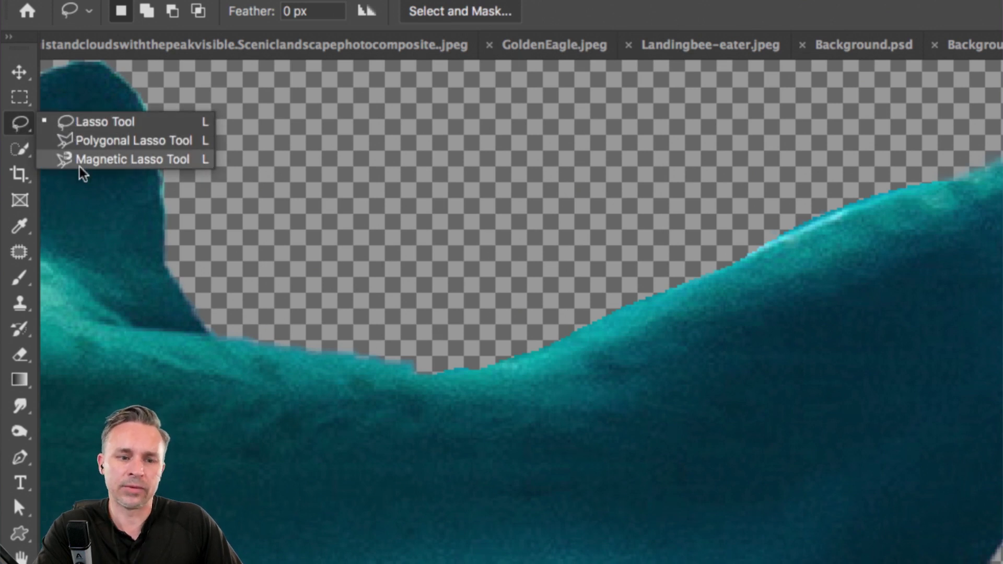
click(70, 121)
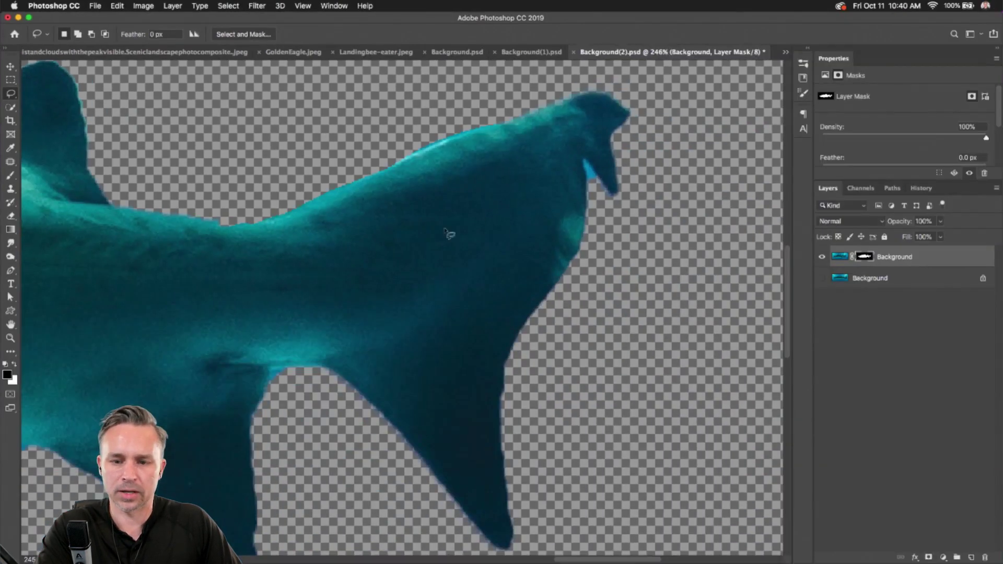
Step: Outline the blue background patch in the notch beneath the tail tip with the Lasso, following both tail edges
key(super+plus)
key(super+plus)
drag(651, 145, 270, 371)
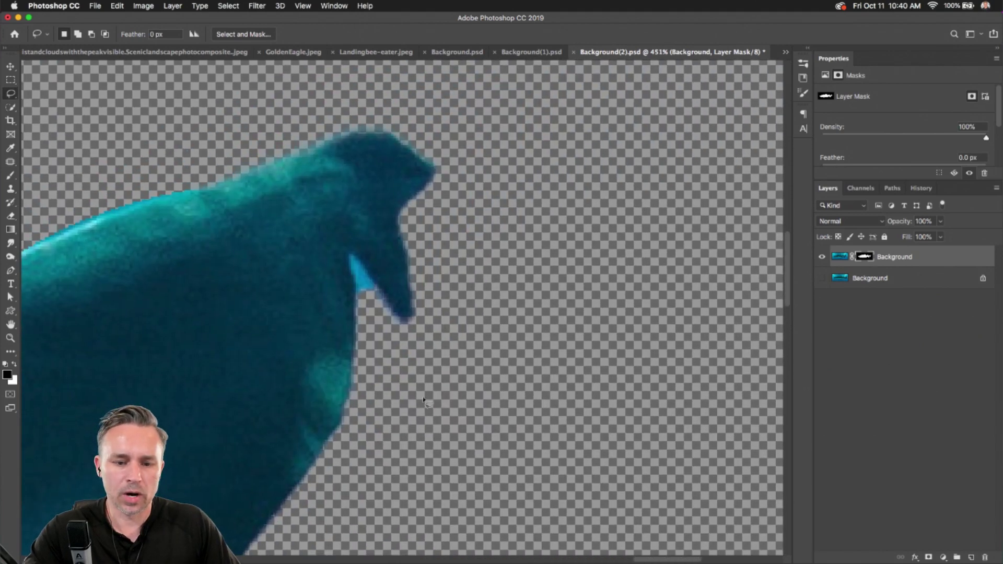
scroll(634, 340, left, 8)
mouse_move(629, 360)
mouse_down()
mouse_move(614, 385)
mouse_move(581, 400)
mouse_move(555, 388)
mouse_move(558, 366)
mouse_up()
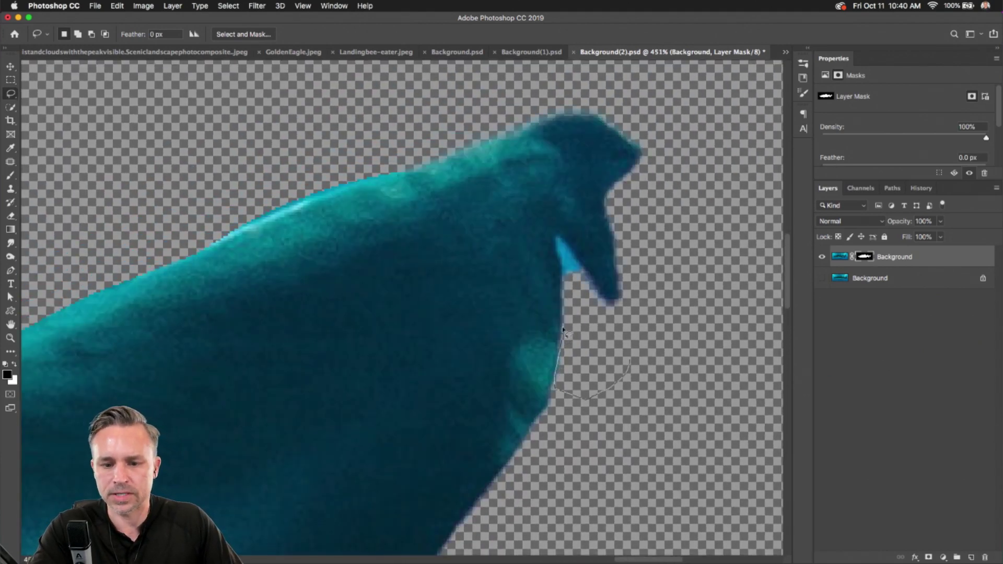
drag(564, 316, 557, 238)
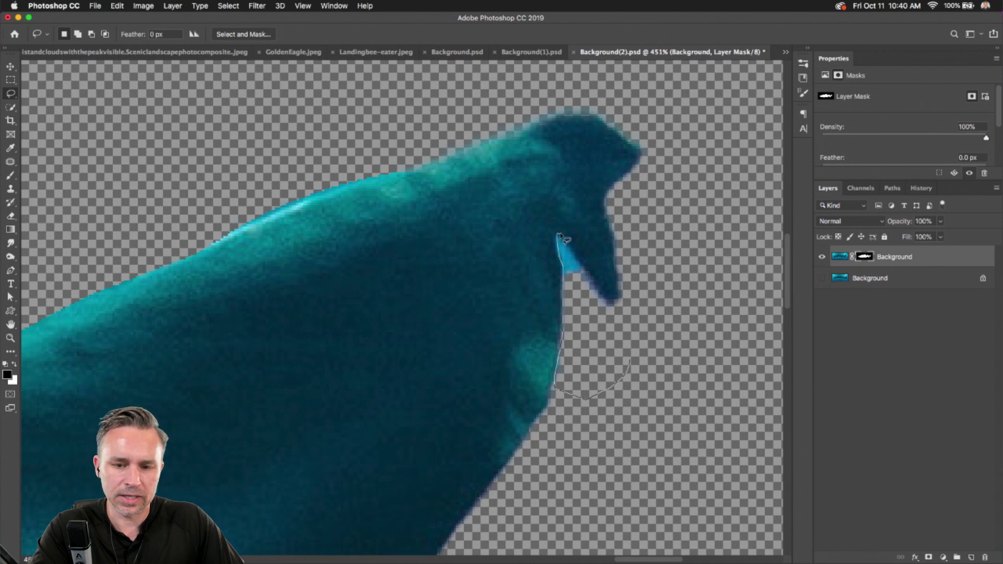
mouse_move(558, 235)
mouse_down()
mouse_move(582, 298)
mouse_move(610, 238)
mouse_move(590, 226)
mouse_move(588, 276)
mouse_move(575, 265)
mouse_move(575, 254)
mouse_move(589, 276)
mouse_move(550, 134)
mouse_move(662, 149)
mouse_move(657, 202)
mouse_move(554, 103)
mouse_move(557, 185)
mouse_move(607, 192)
mouse_move(590, 209)
mouse_move(589, 249)
mouse_move(600, 222)
mouse_move(598, 263)
mouse_move(616, 207)
mouse_move(609, 215)
mouse_move(608, 192)
mouse_move(606, 304)
mouse_move(624, 327)
mouse_move(653, 330)
mouse_up()
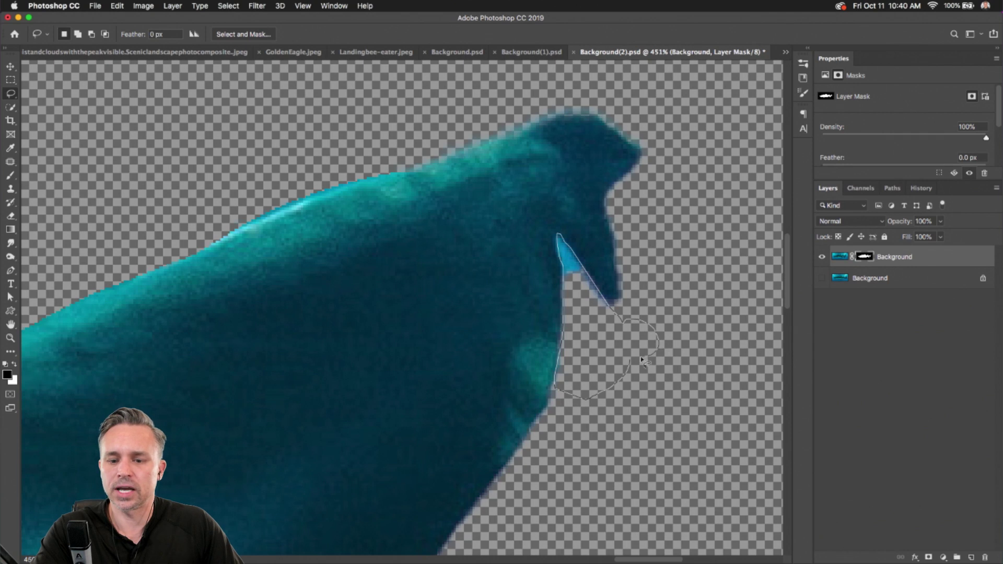
drag(630, 363, 630, 365)
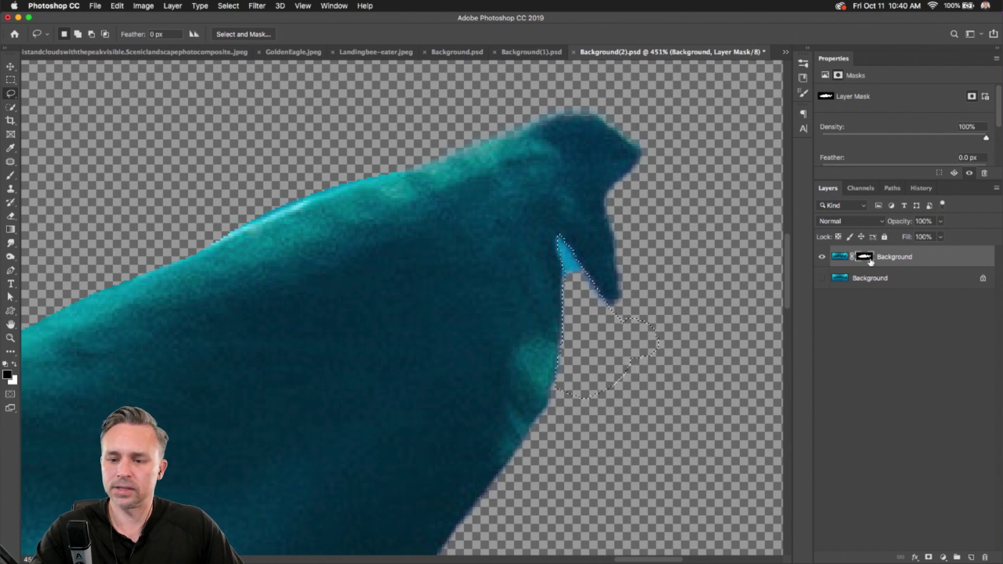
Step: Fill the outlined notch with the black foreground color on the layer mask at 100% opacity, Normal mode, and deselect
key(shift+BackSpace)
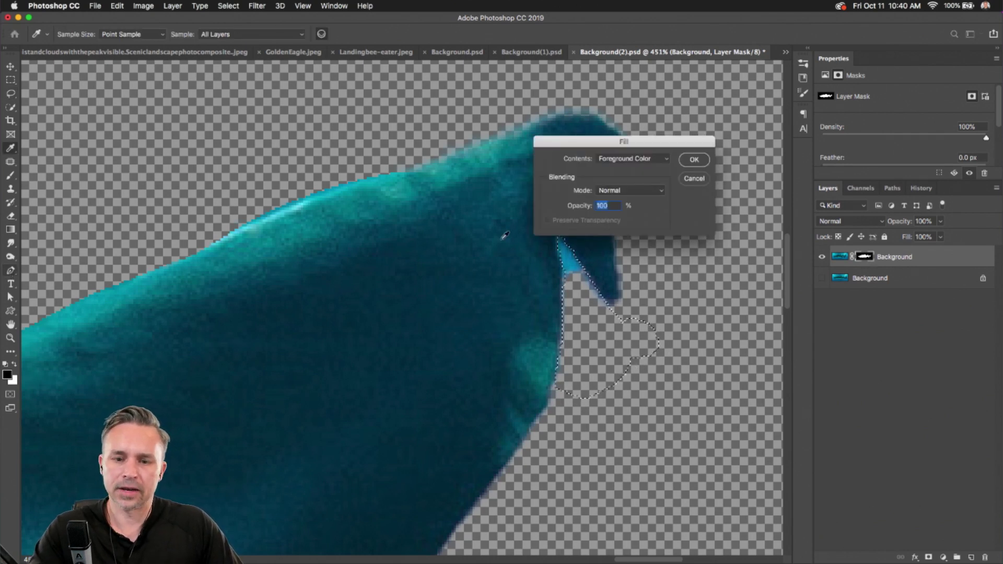
click(694, 160)
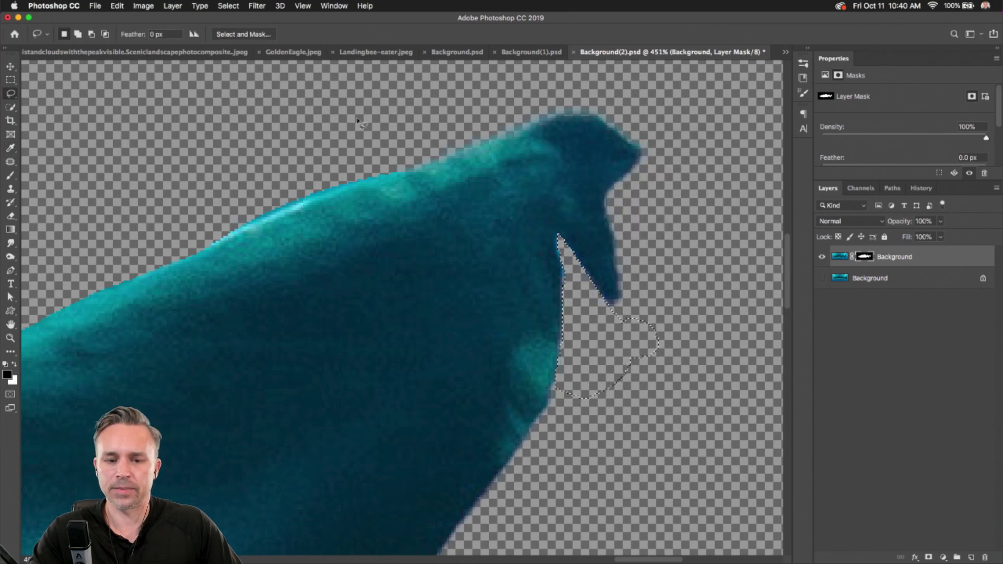
key(super+d)
scroll(339, 130, down, 3)
key(super+minus)
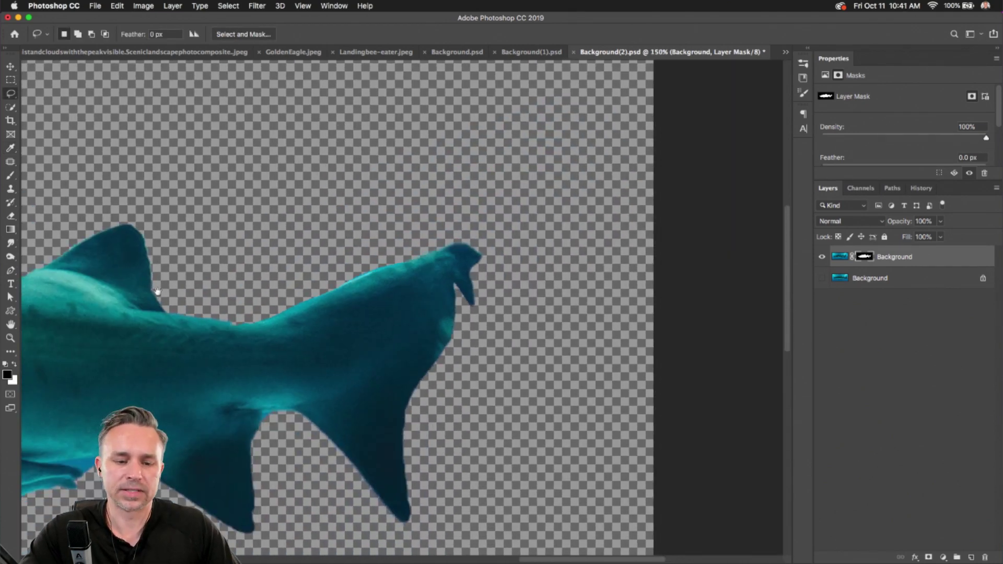
mouse_move(156, 291)
mouse_down()
mouse_move(425, 190)
mouse_move(447, 232)
mouse_move(436, 224)
mouse_move(556, 227)
mouse_move(525, 222)
mouse_up()
scroll(447, 231, down, 3)
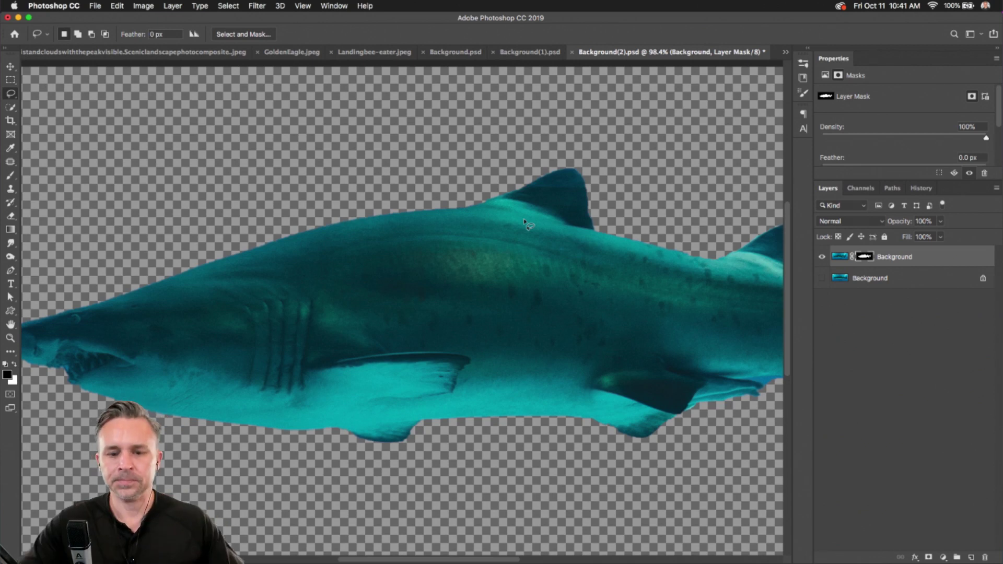
Step: Show the original Background layer, hide the masked shark layer, and make the original layer active
click(924, 267)
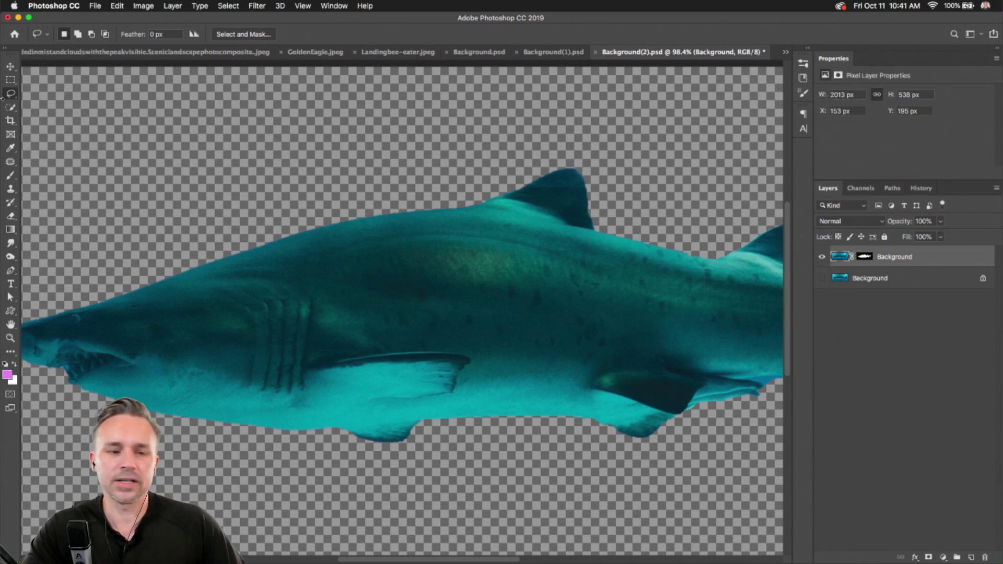
click(823, 278)
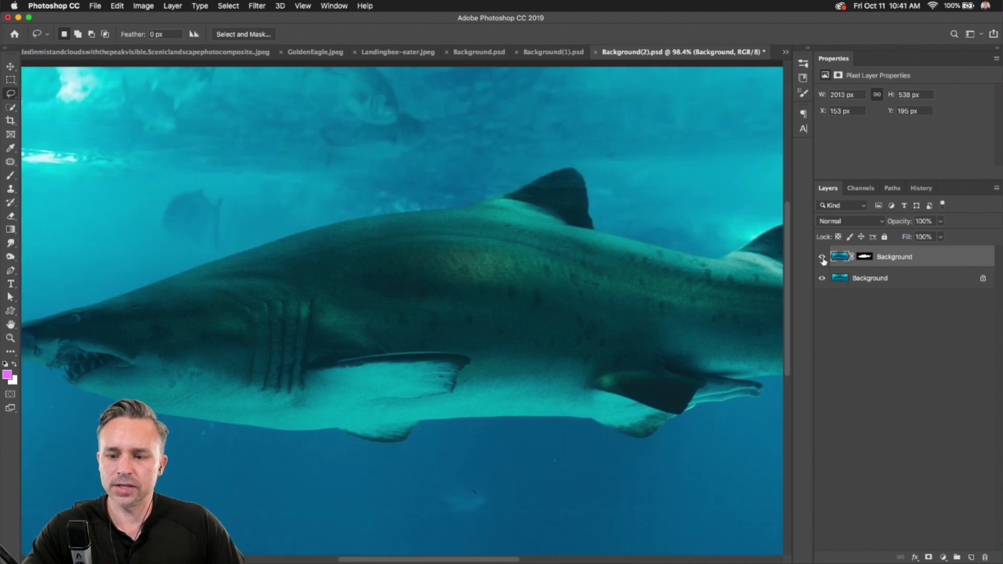
click(823, 257)
click(870, 280)
key(super+minus)
scroll(205, 223, down, 3)
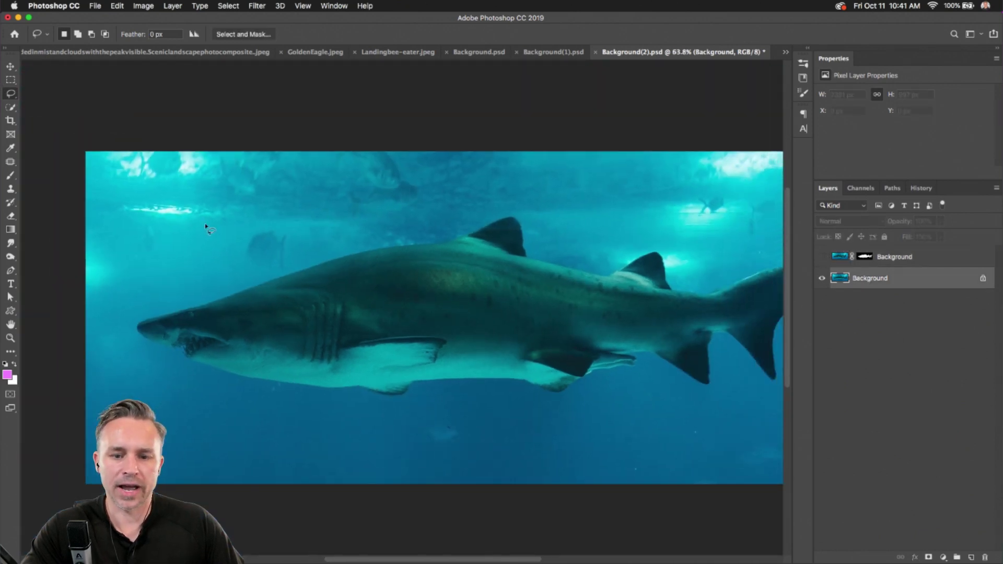
scroll(407, 190, up, 3)
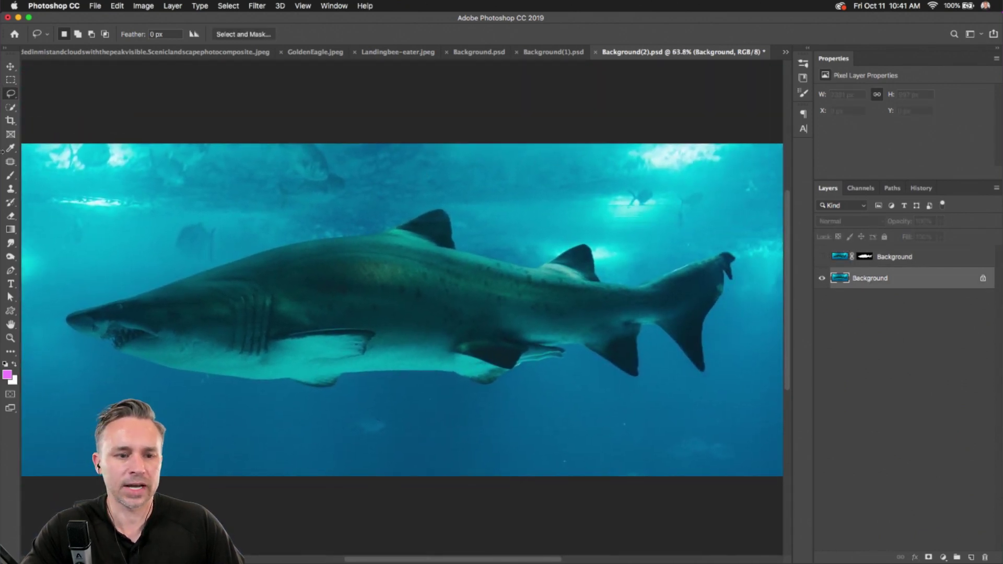
Step: Reselect the shark on the original layer with the Quick Selection Tool and output it through Select and Mask as a New Layer with Layer Mask
click(10, 107)
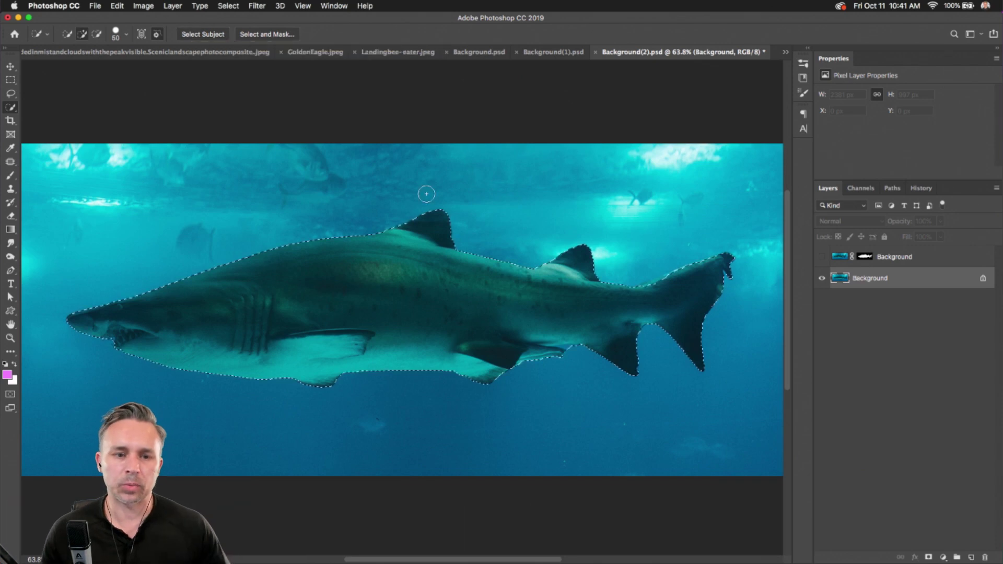
scroll(426, 267, right, 3)
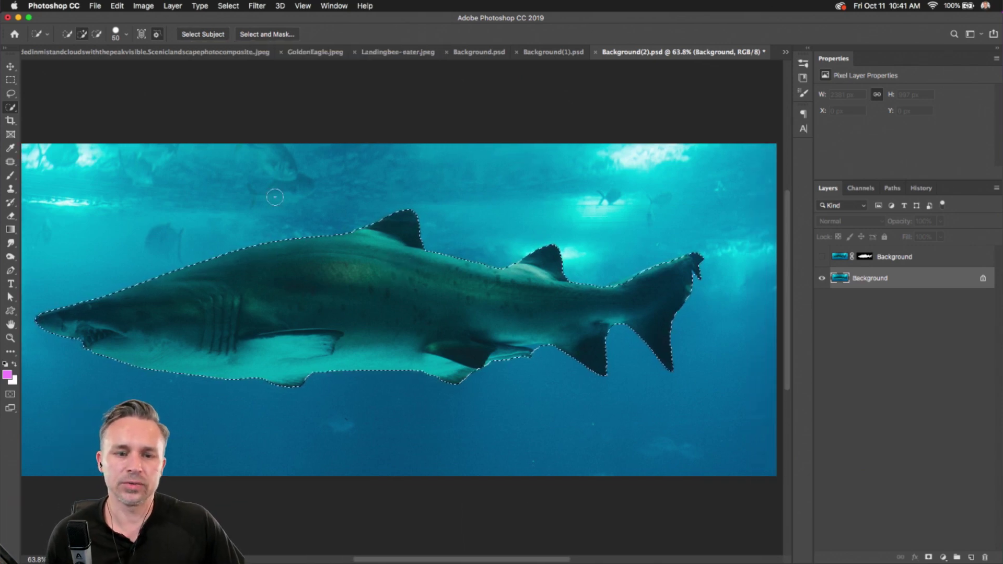
click(267, 34)
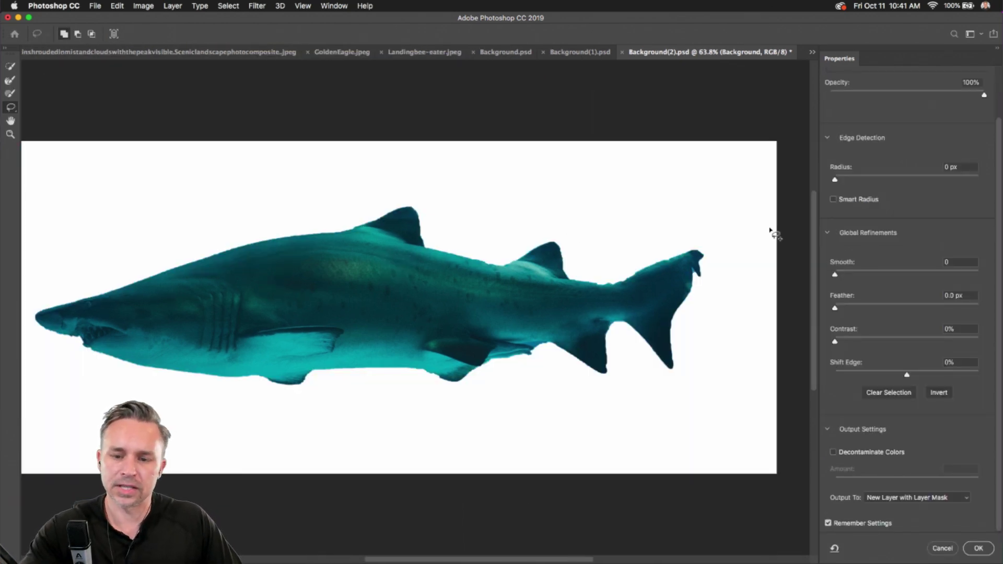
scroll(772, 231, up, 3)
scroll(342, 282, right, 4)
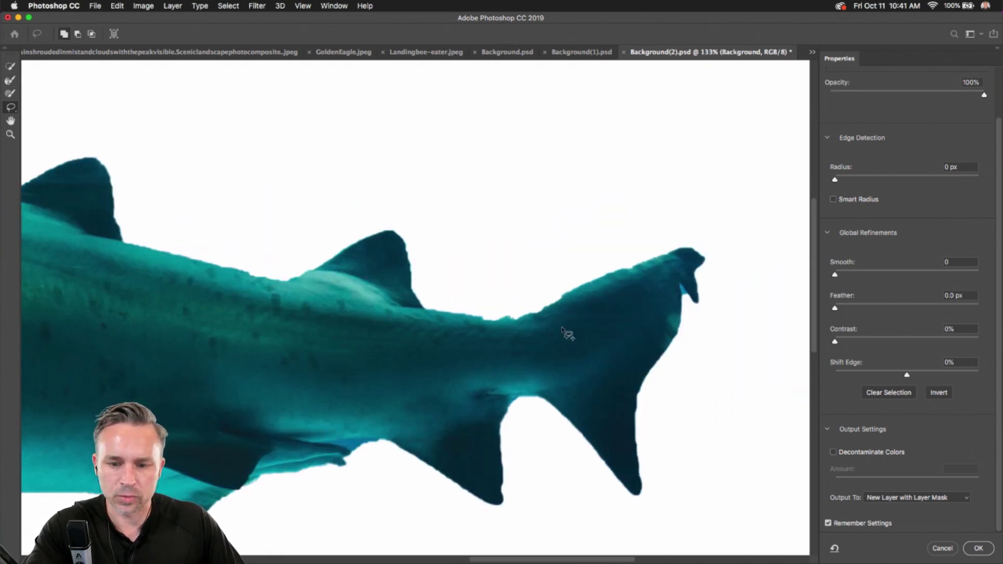
mouse_move(567, 331)
mouse_down()
mouse_move(493, 344)
mouse_move(469, 320)
mouse_move(595, 291)
mouse_move(601, 324)
mouse_move(579, 349)
mouse_up()
click(980, 548)
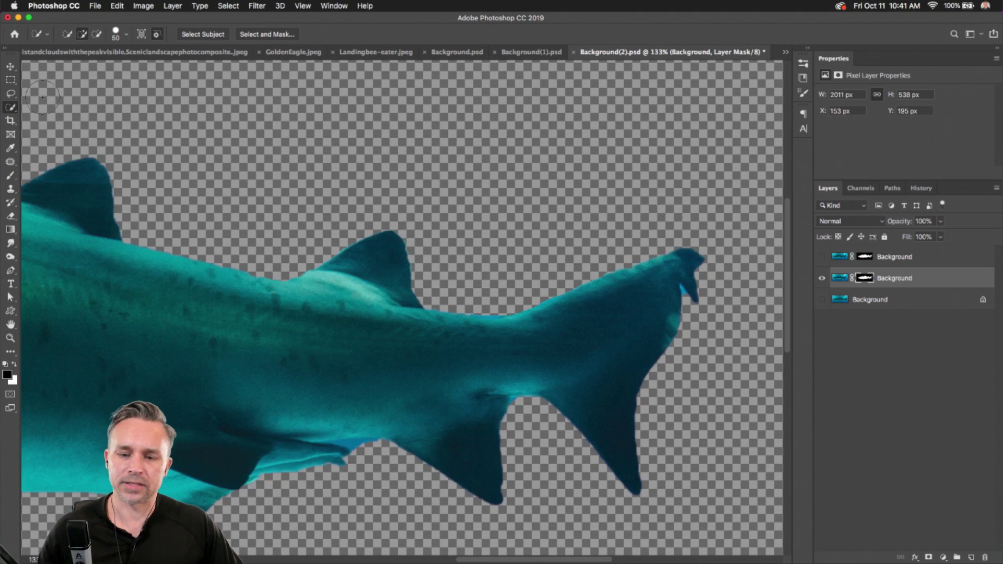
Step: Tile all the open documents so they are shown side by side
key(super+minus)
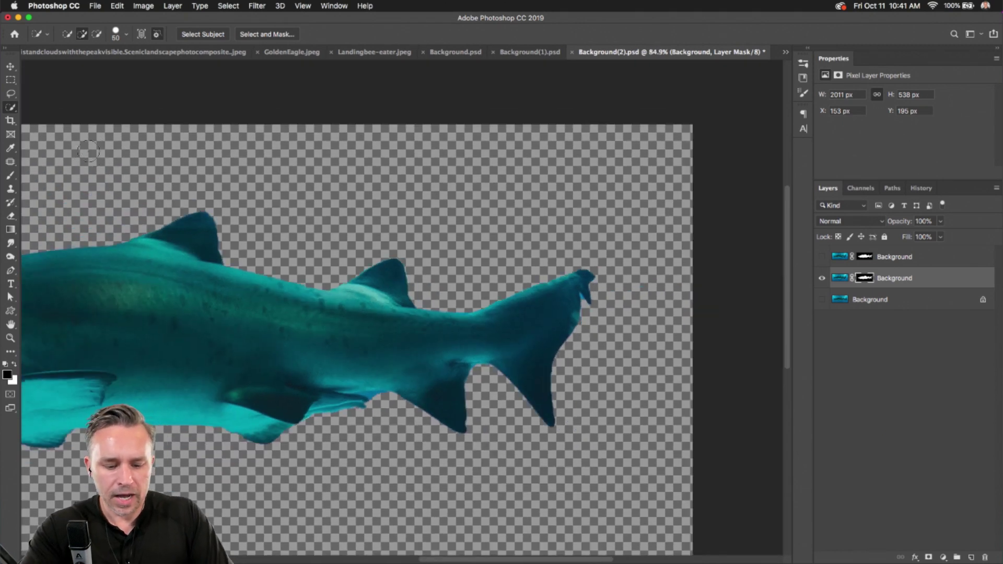
click(334, 5)
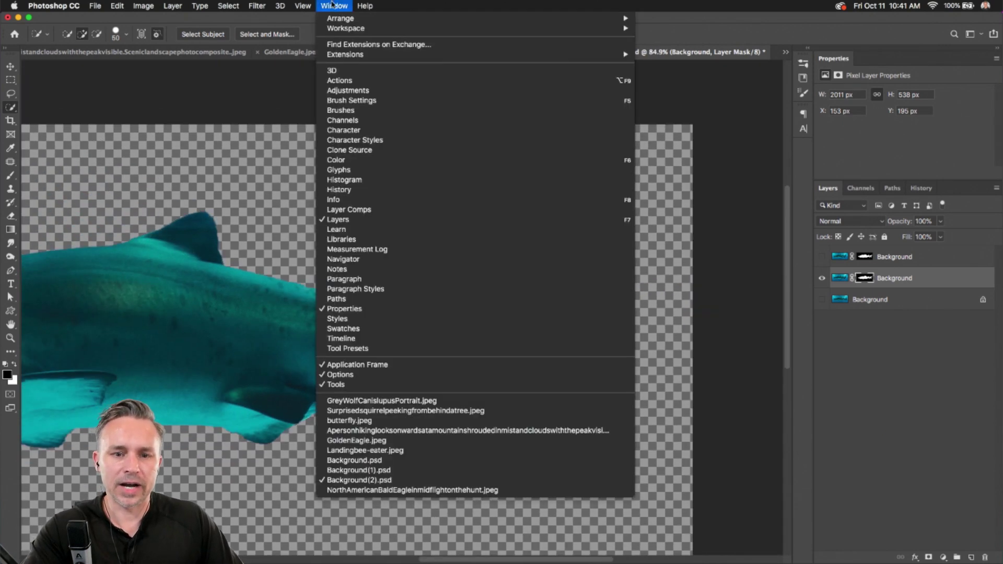
mouse_move(347, 29)
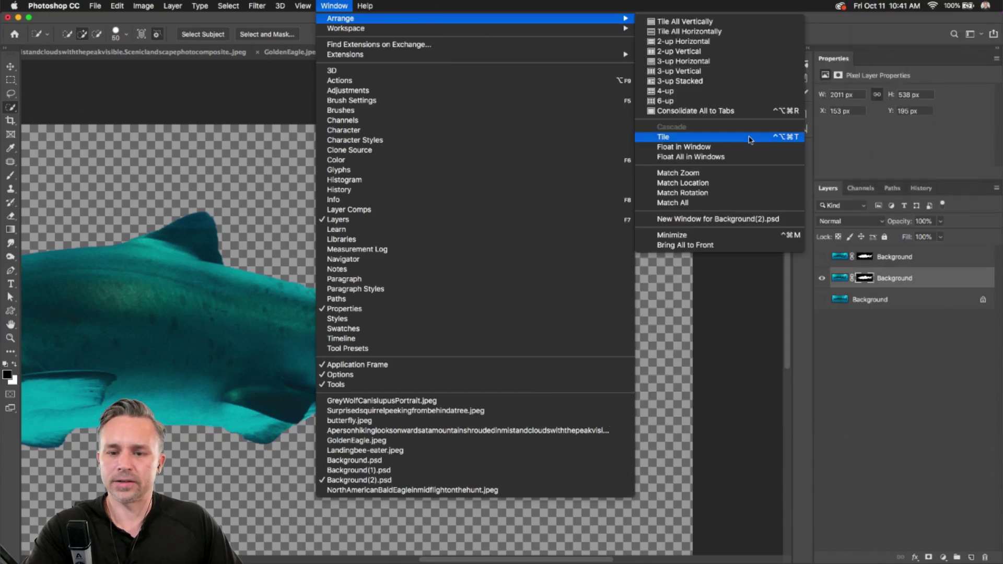
click(751, 139)
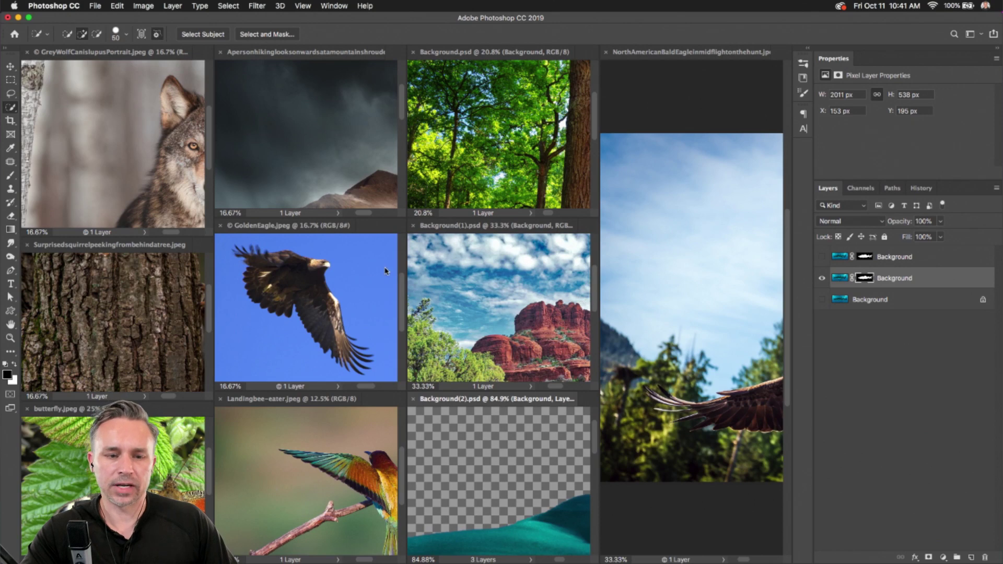
Step: Hide the newer shark copy, show the cleaned-up masked shark layer, and copy it into the red rock landscape, Background(1).psd
click(11, 66)
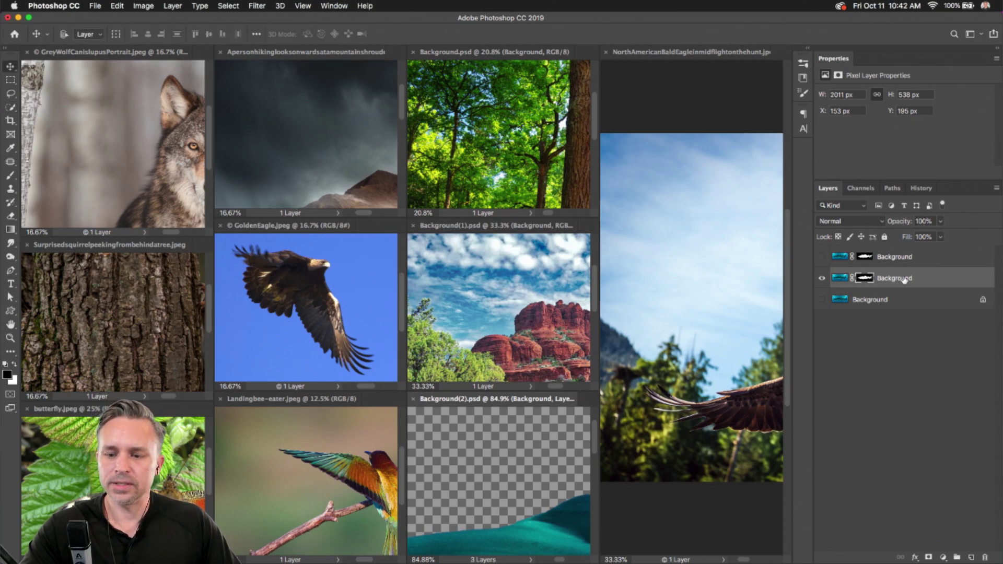
click(925, 266)
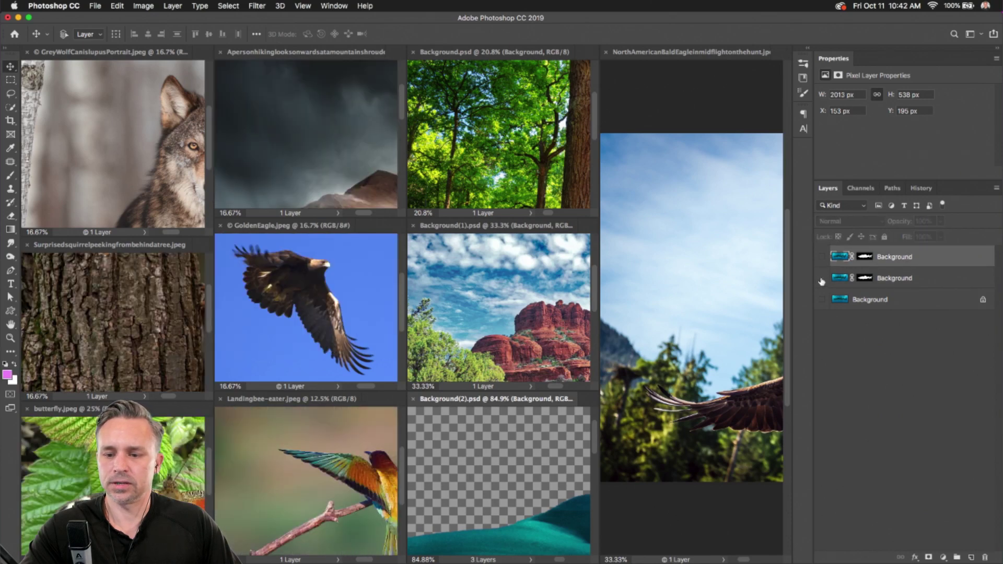
click(822, 256)
drag(914, 255, 476, 287)
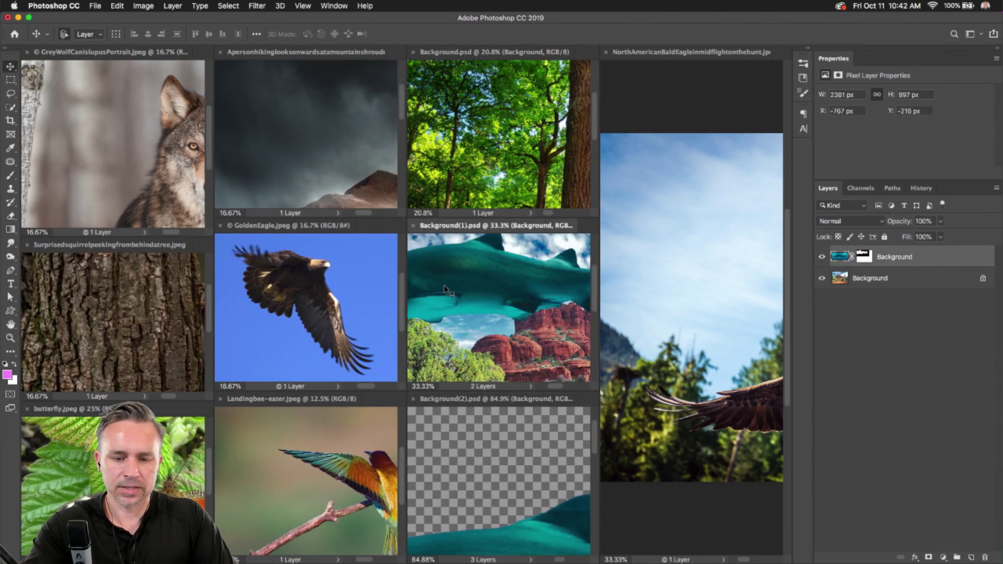
Step: Consolidate the documents back to tabs and move the shark fully into the landscape, floating across the sky above the red rocks
key(ctrl+alt+shift+t)
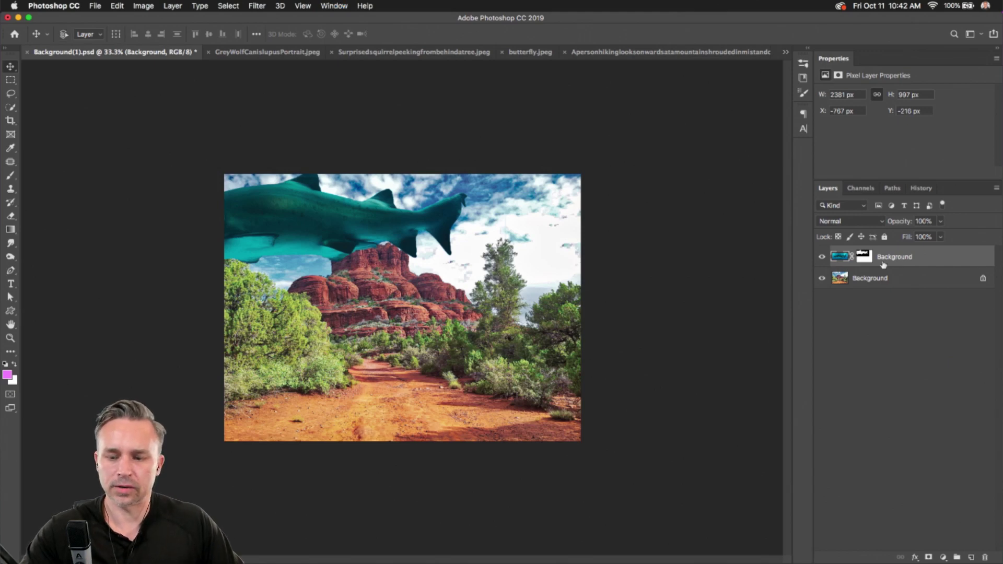
drag(244, 206, 349, 262)
scroll(349, 262, down, 1)
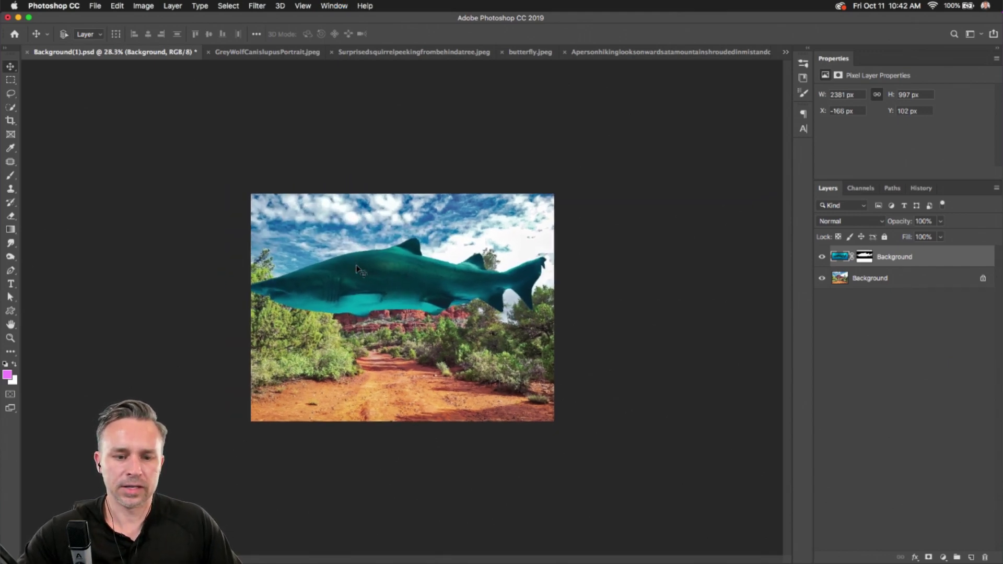
scroll(359, 269, up, 3)
drag(303, 233, 314, 224)
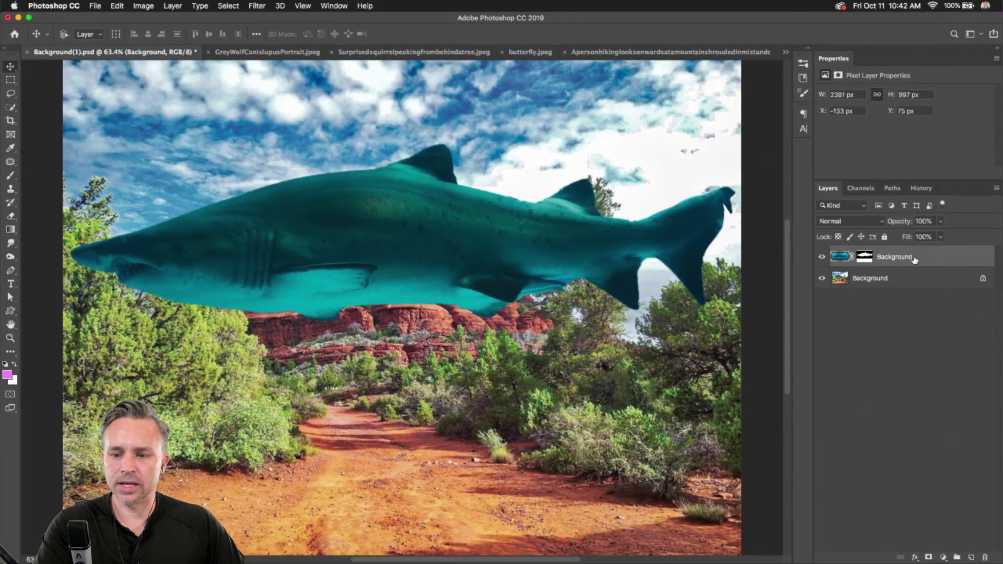
Step: Convert the shark layer to a Smart Object and scale it down to about 906 × 243 px, placed in the sky beside the rock peak
right_click(914, 260)
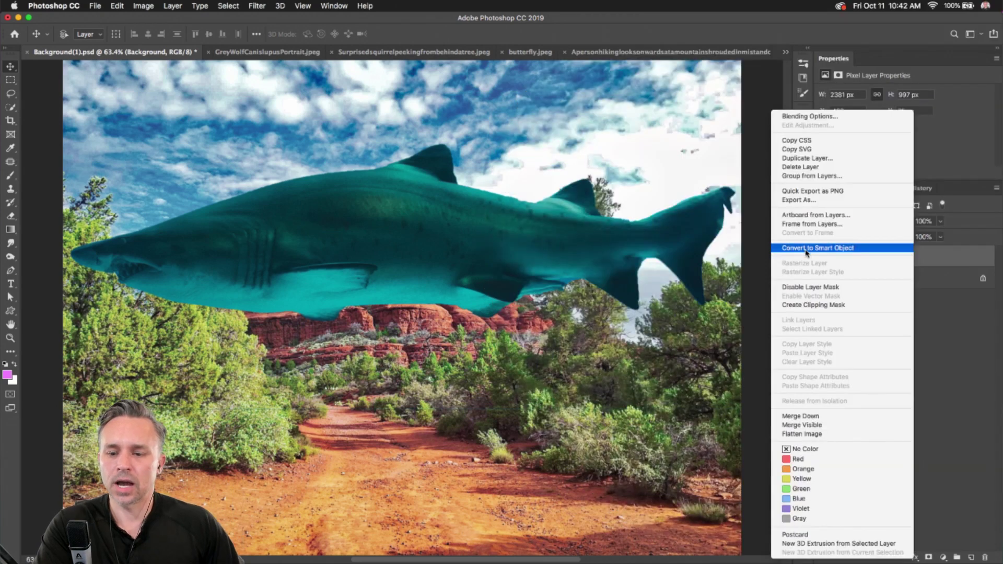
click(807, 248)
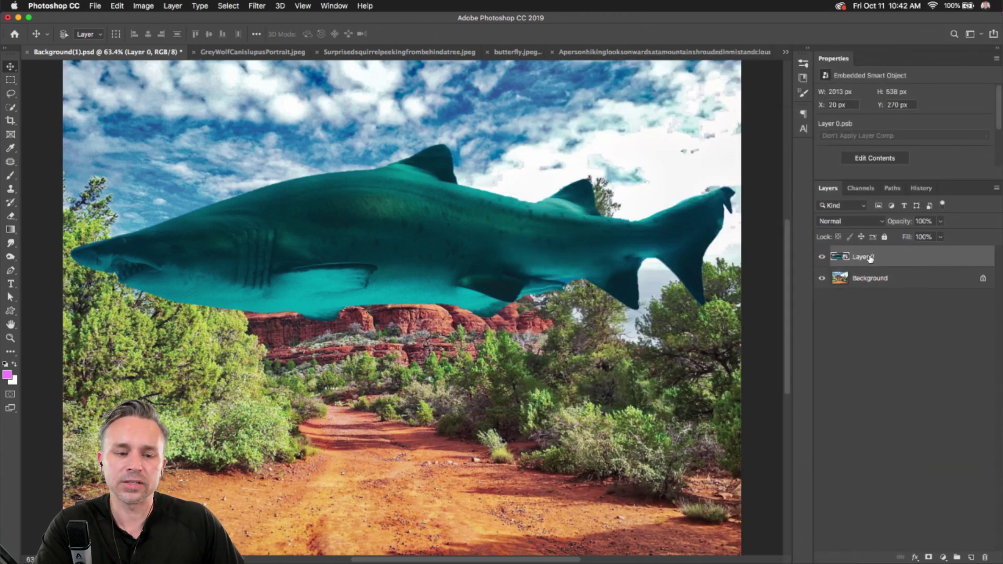
key(super+t)
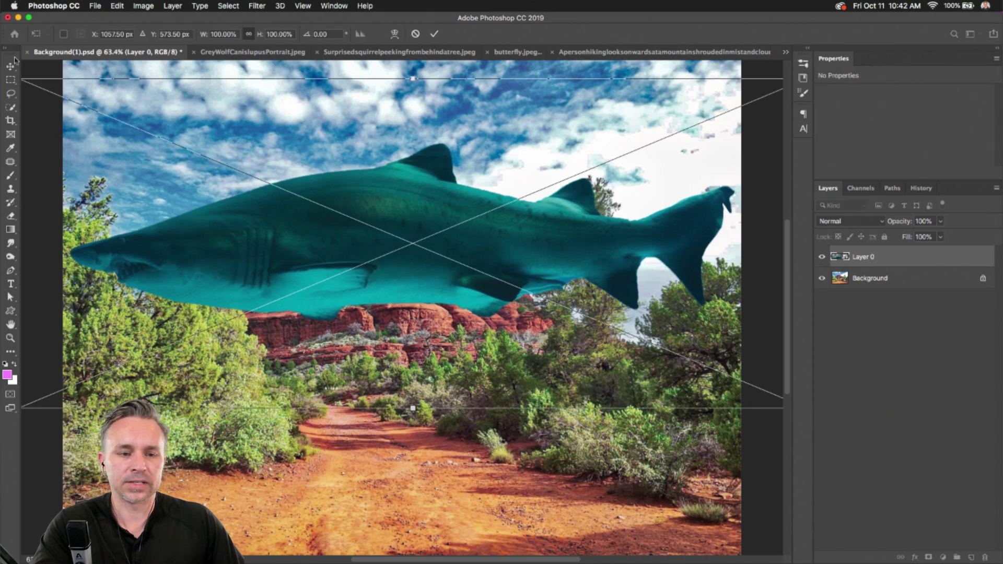
drag(509, 155, 441, 142)
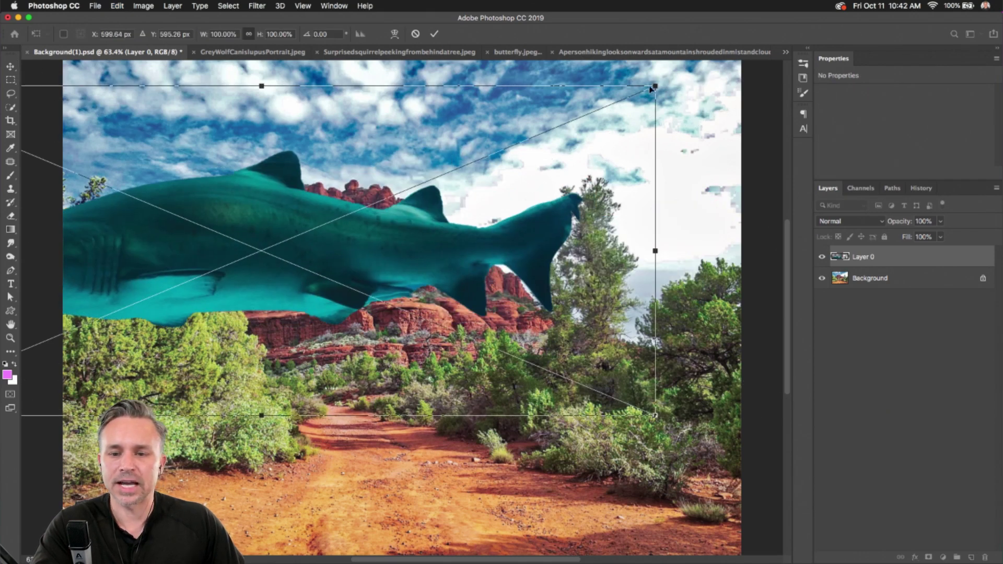
drag(655, 86, 194, 282)
drag(69, 363, 394, 267)
drag(510, 184, 478, 203)
drag(176, 199, 125, 177)
drag(128, 249, 325, 189)
key(Return)
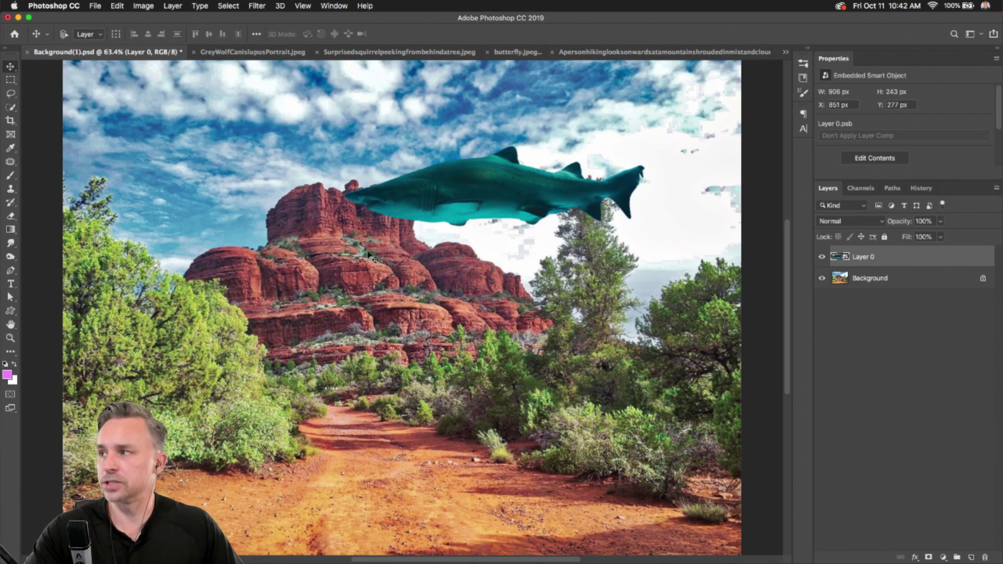
Step: Switch to the document showing a person hiking before the misty mountain
scroll(445, 246, up, 2)
scroll(491, 240, down, 3)
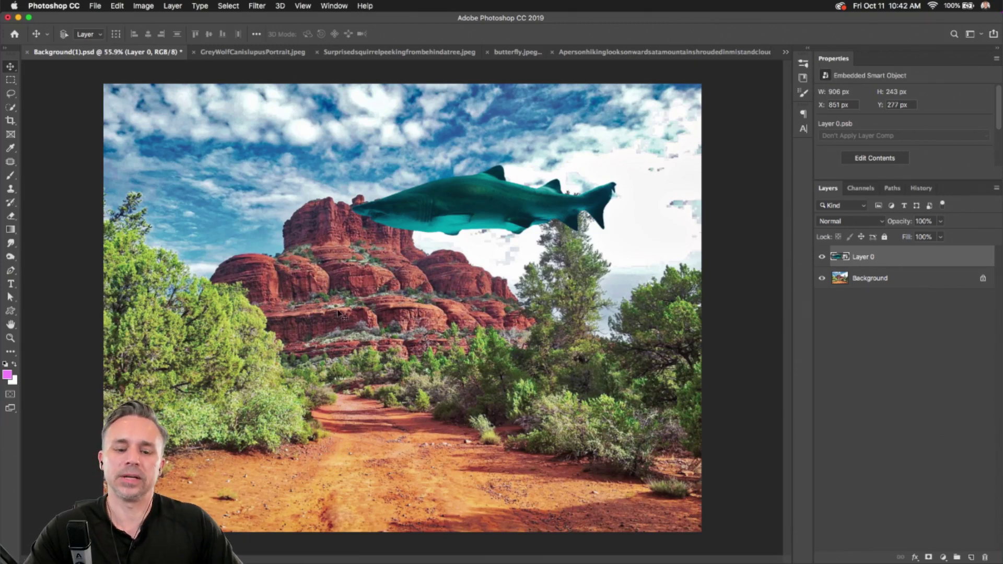
click(607, 54)
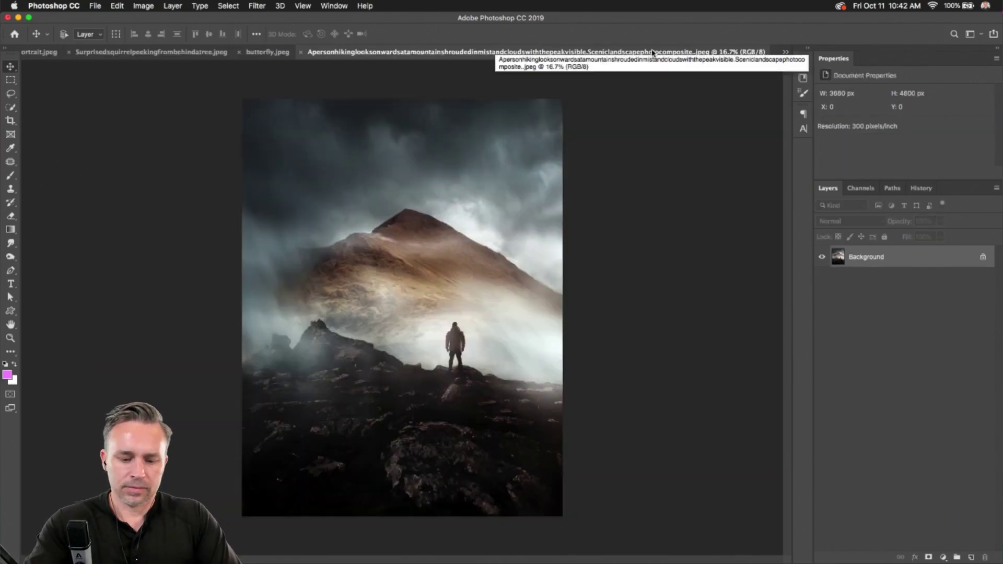
Step: Tile all open documents and close the shark document, Background(2).psd
key(super+alt+shift+t)
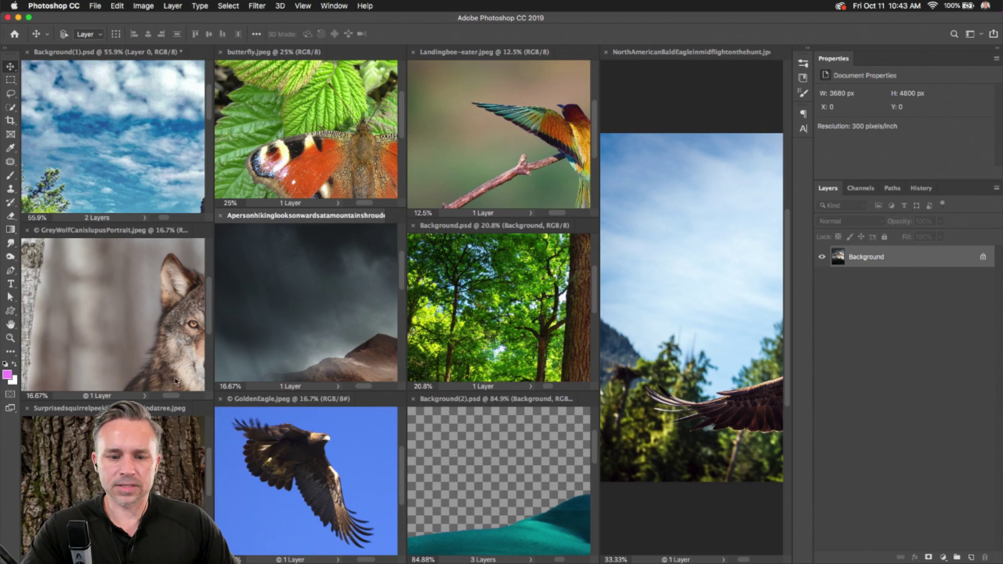
click(484, 487)
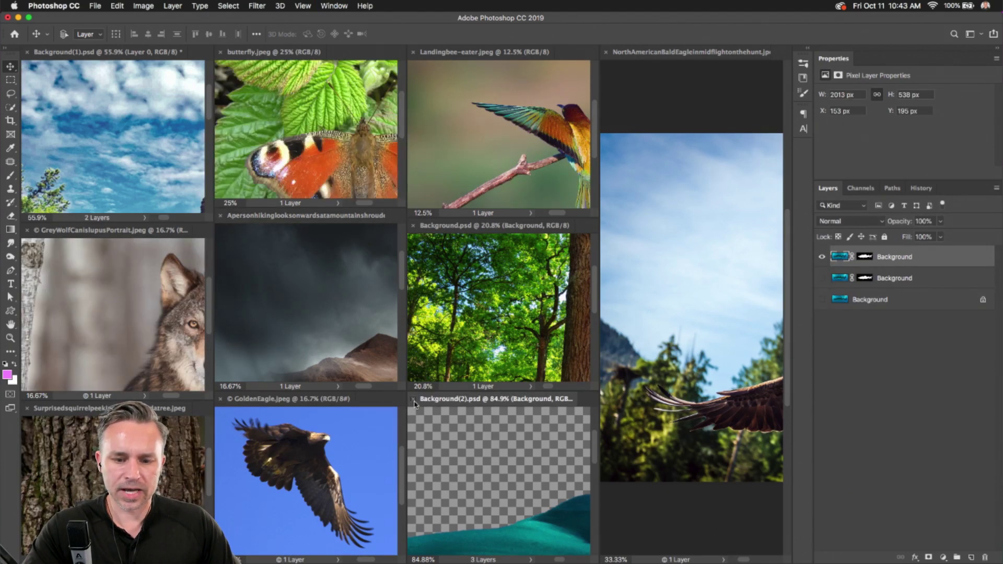
click(413, 399)
click(470, 195)
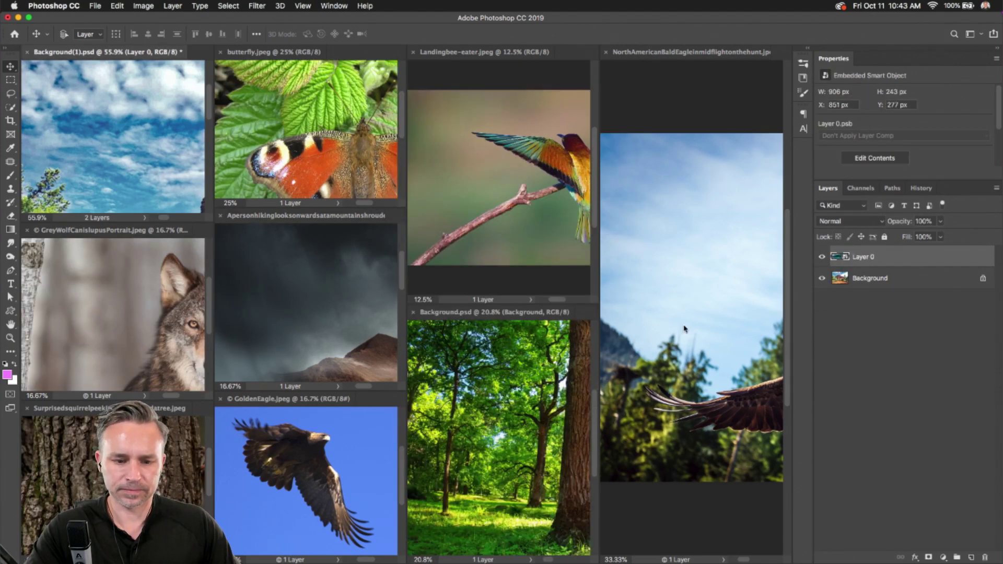
Step: Make GoldenEagle.jpeg the active document, consolidate the documents back to tabs, and fit the whole eagle image in view
click(316, 427)
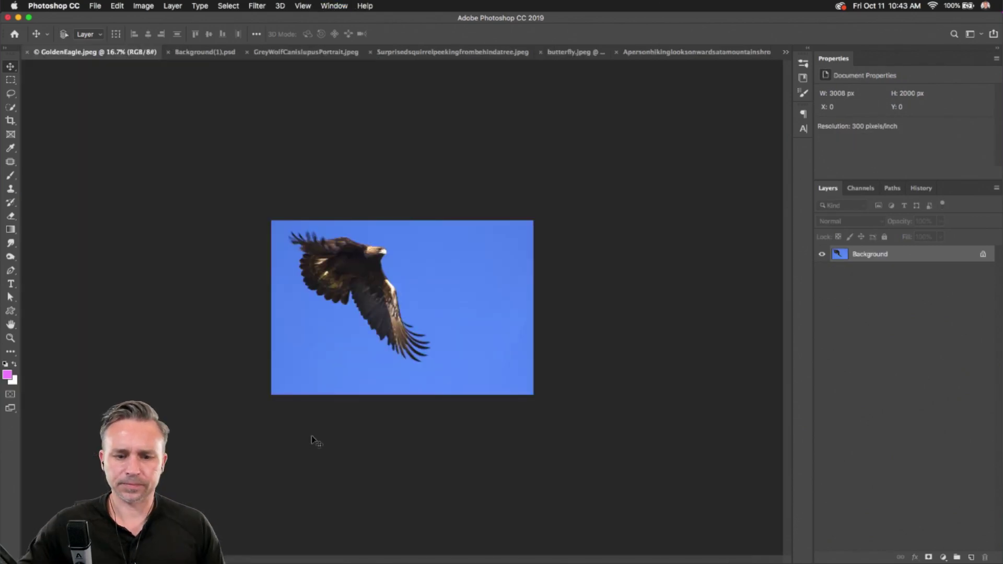
key(super+0)
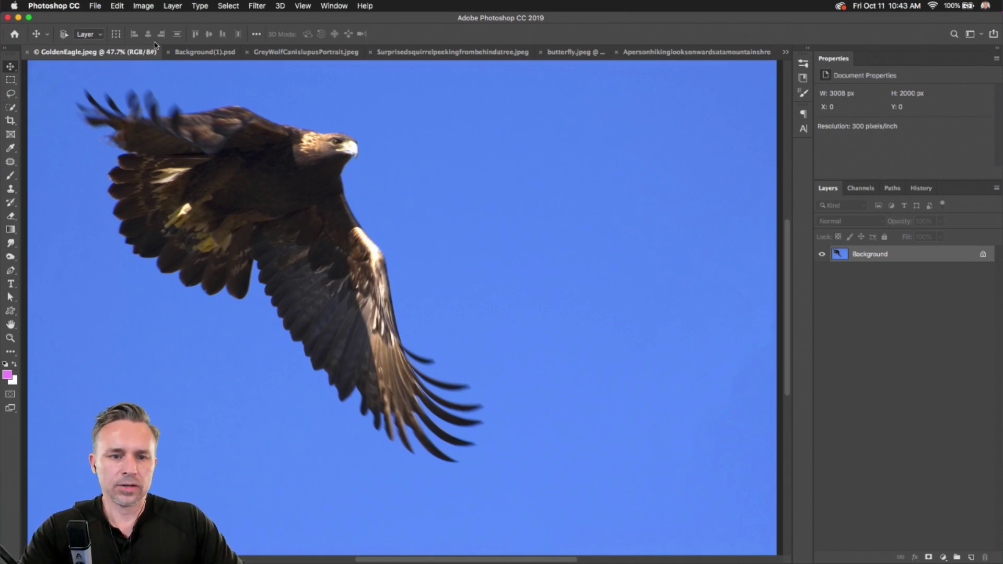
scroll(154, 144, down, 3)
Step: Try Select Subject on the eagle with the Quick Selection tool active, and deselect the result
click(10, 107)
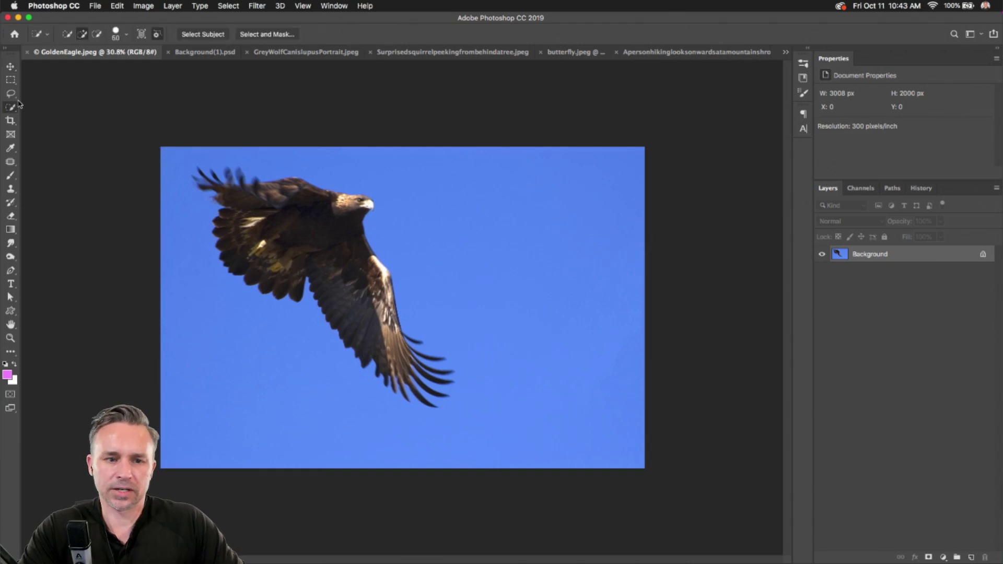
click(192, 40)
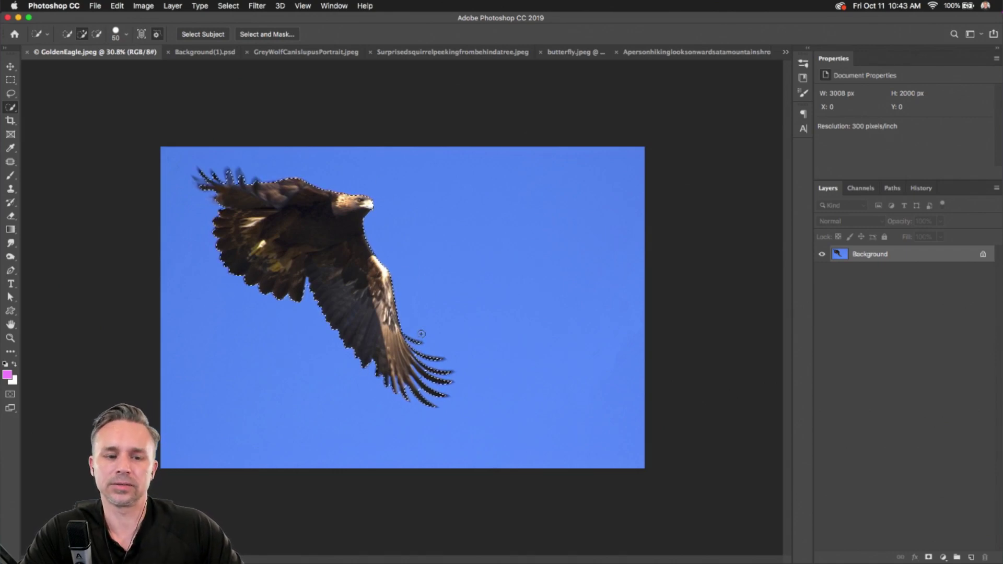
click(11, 80)
click(85, 135)
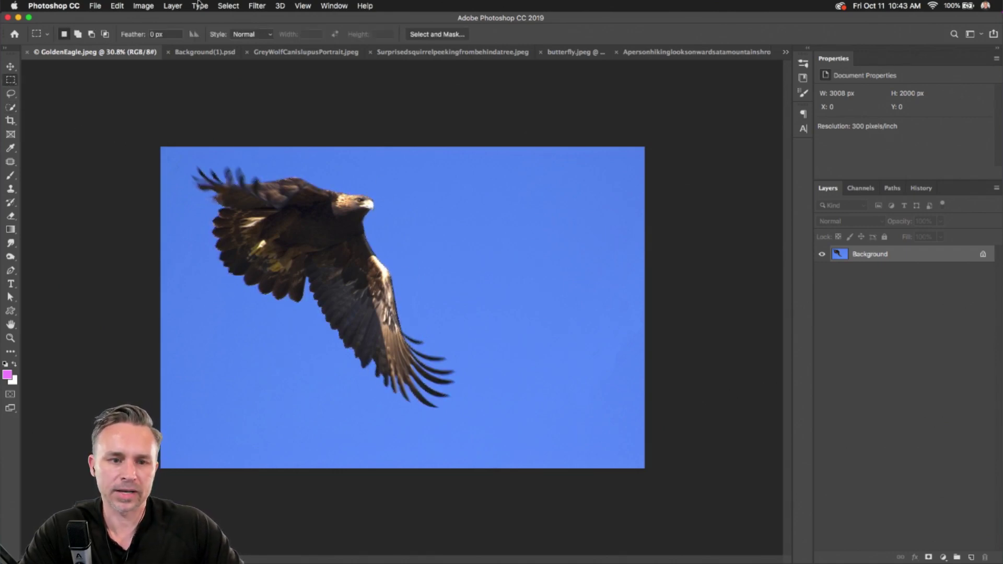
Step: Start a Color Range selection, sample the blue sky beside the eagle, and set Fuzziness to 80
click(225, 6)
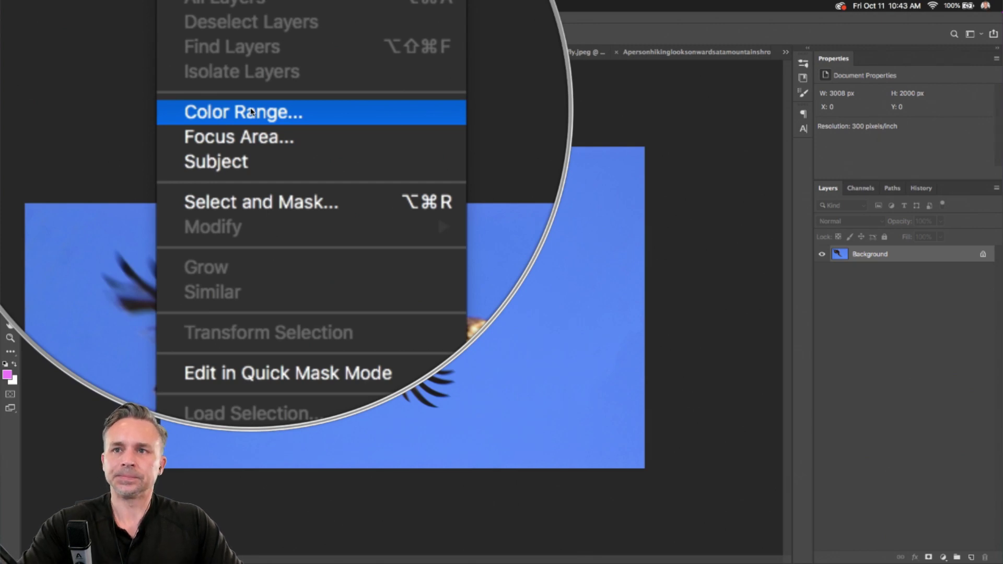
click(250, 110)
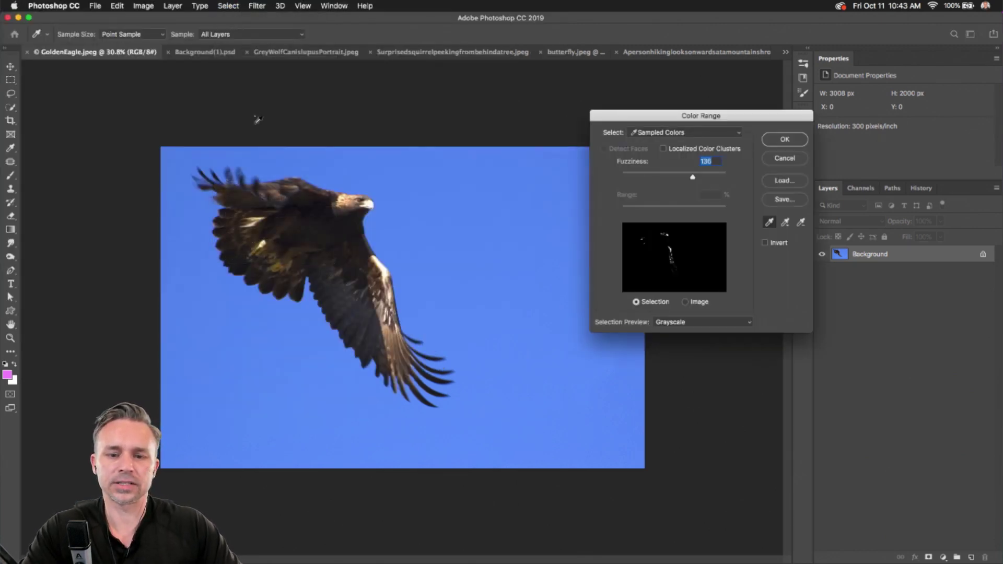
click(411, 237)
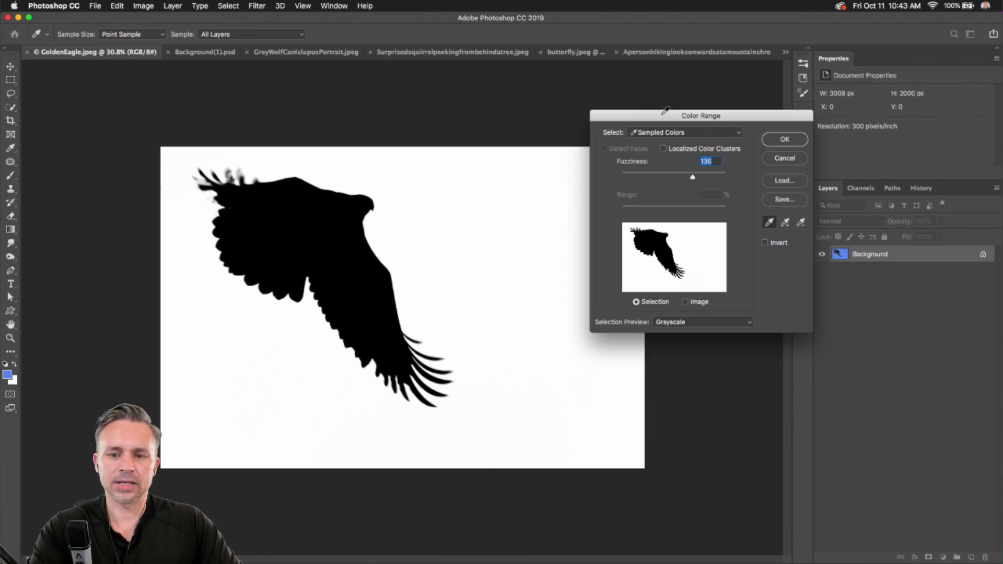
drag(666, 111, 468, 127)
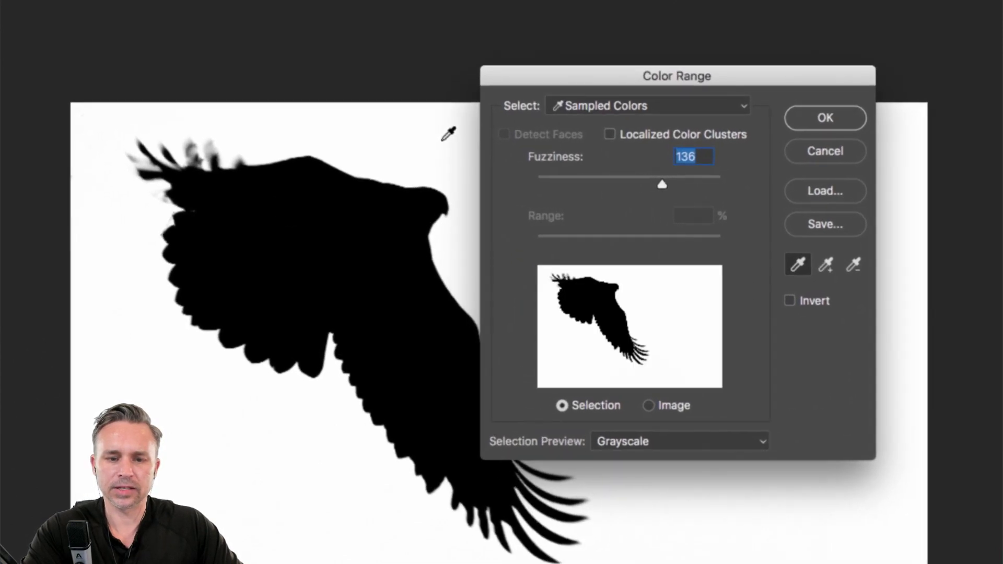
drag(659, 183, 610, 180)
Step: Compare the Color Range thumbnail by temporarily switching between the black-and-white selection and the original image
key(super)
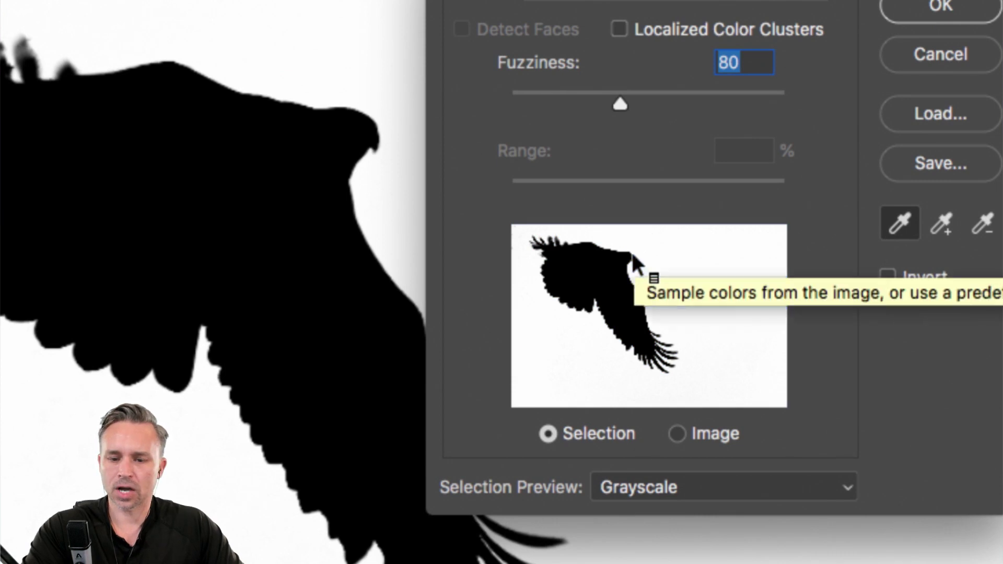
key(super)
key(super)
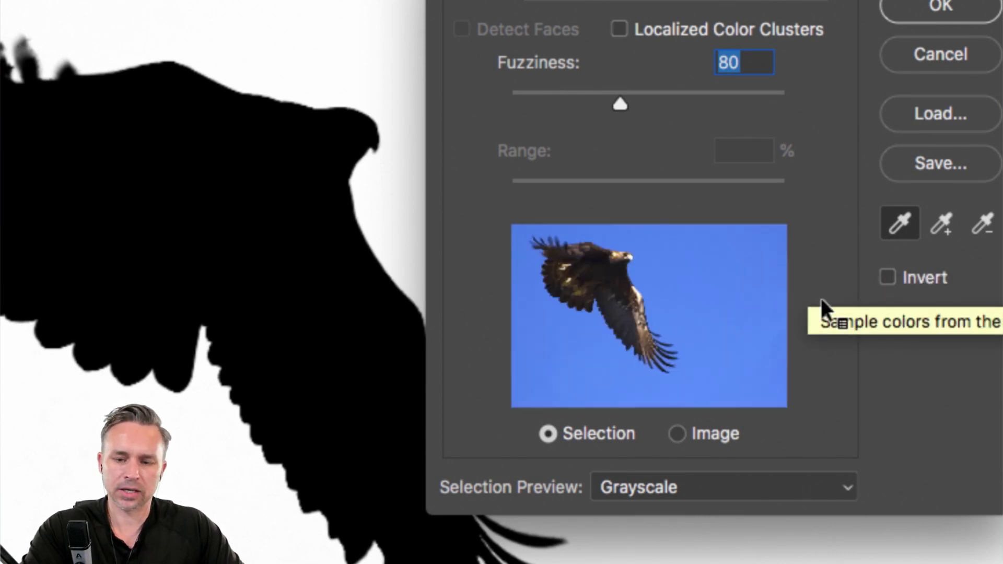
key(alt)
key(super)
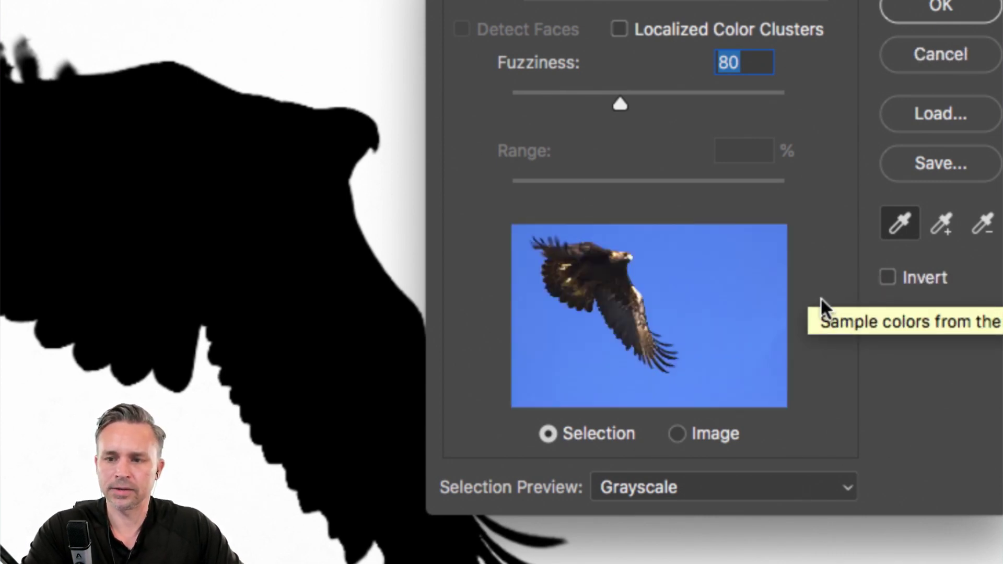
key(super)
key(alt)
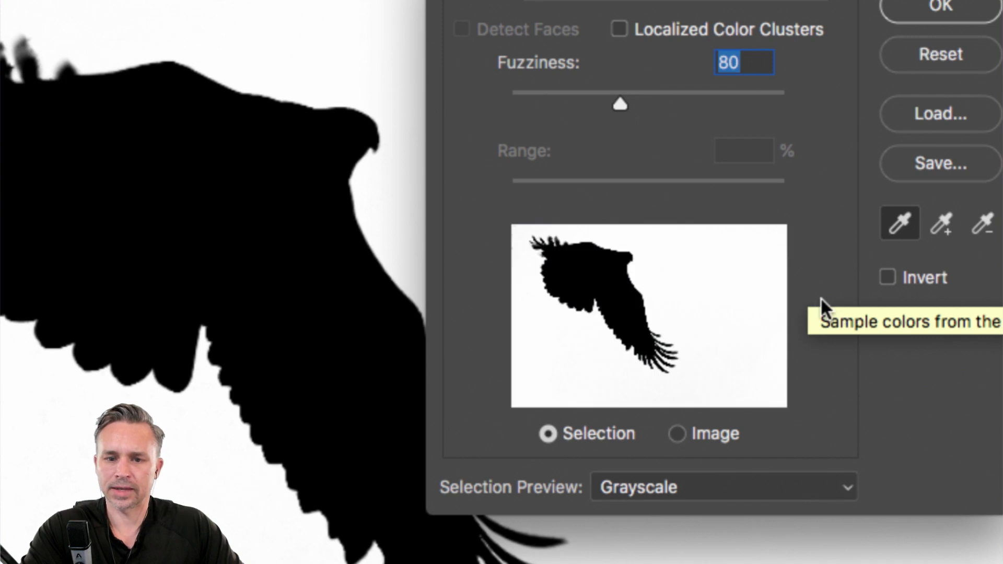
key(super)
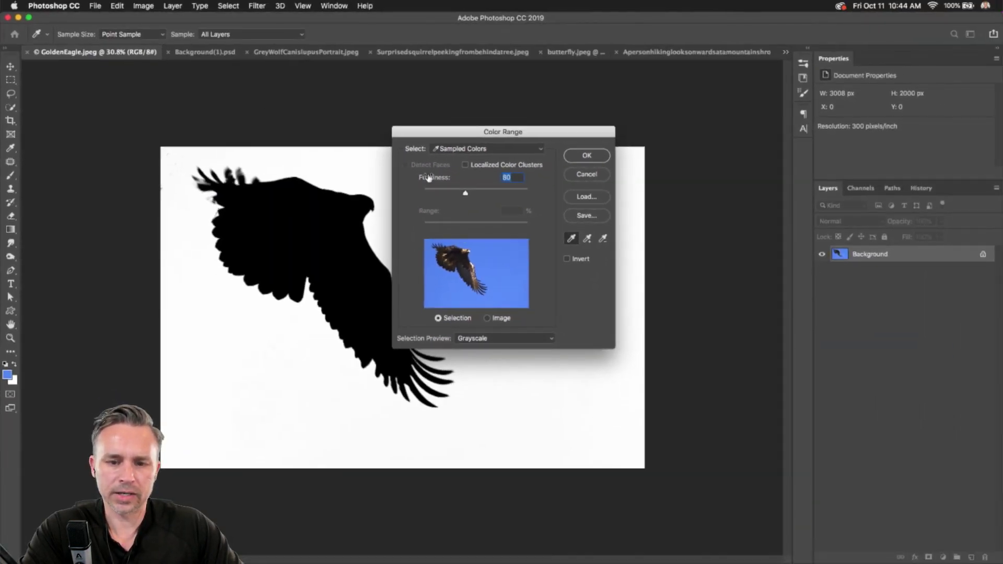
Step: Set the Color Range Fuzziness to 63 and keep the standard sampling eyedropper active
drag(428, 178, 420, 178)
key(shift)
key(super)
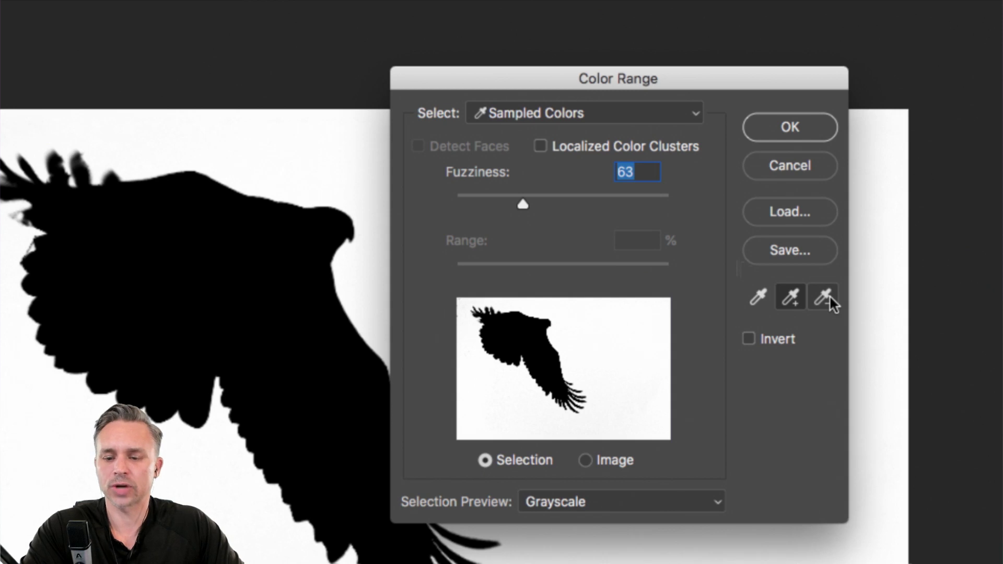
click(758, 297)
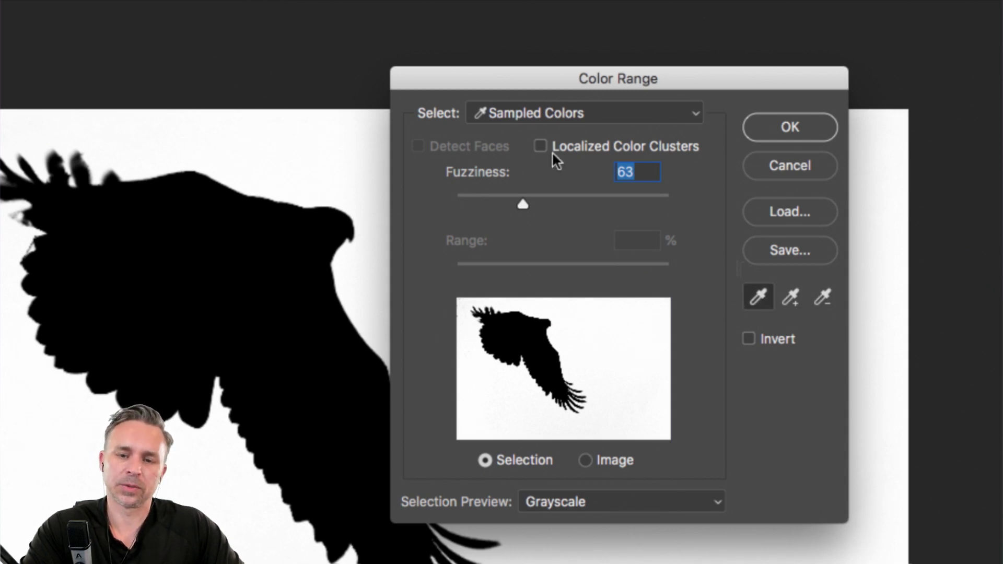
Step: Look through the preset color and tone choices, keep Sampled Colors, and apply the Color Range selection to the sky
click(478, 111)
click(431, 99)
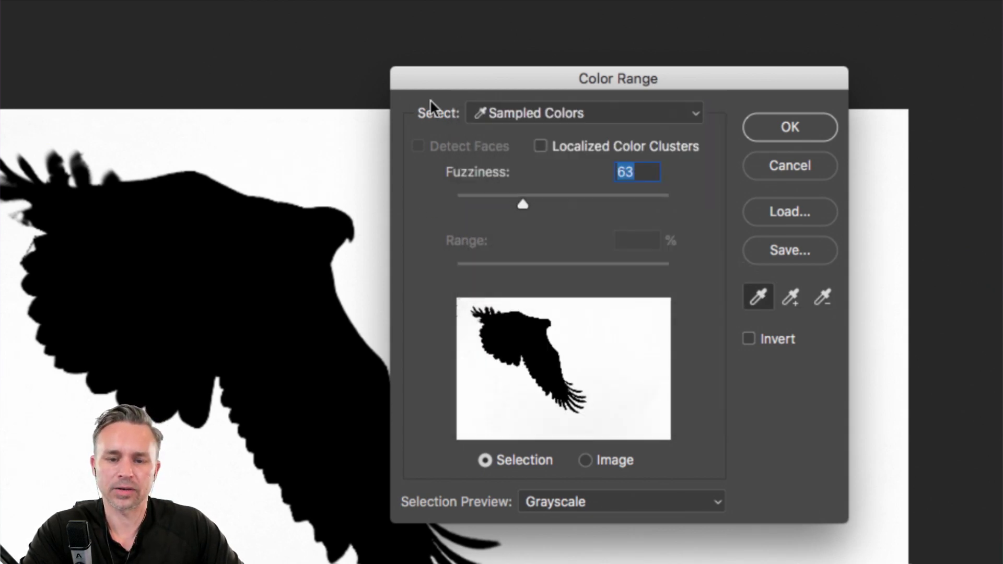
click(476, 112)
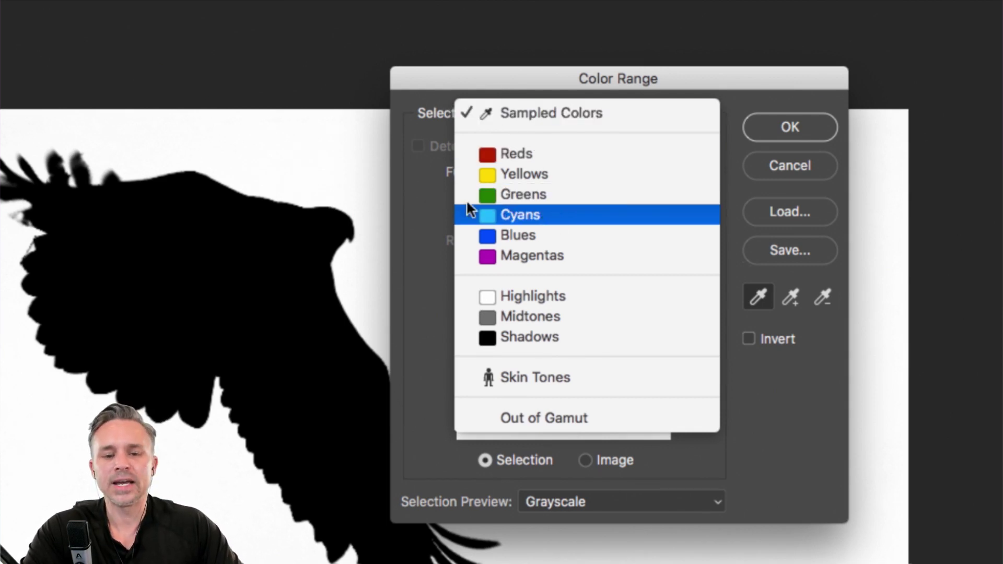
click(413, 178)
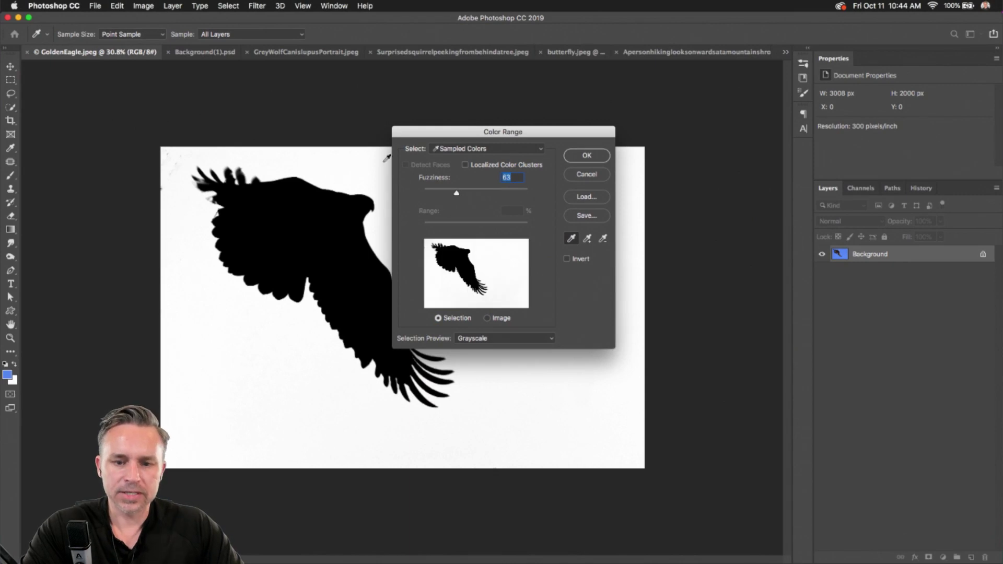
click(577, 155)
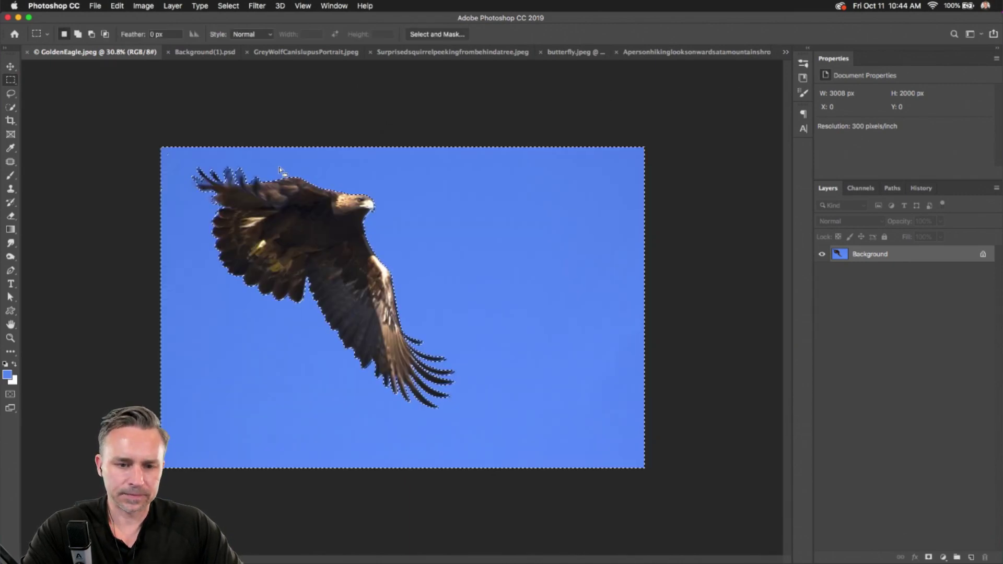
Step: Add a rectangular marquee over the stray unselected specks in the sky near the image's upper-left corner to the selection
click(148, 141)
scroll(150, 141, up, 3)
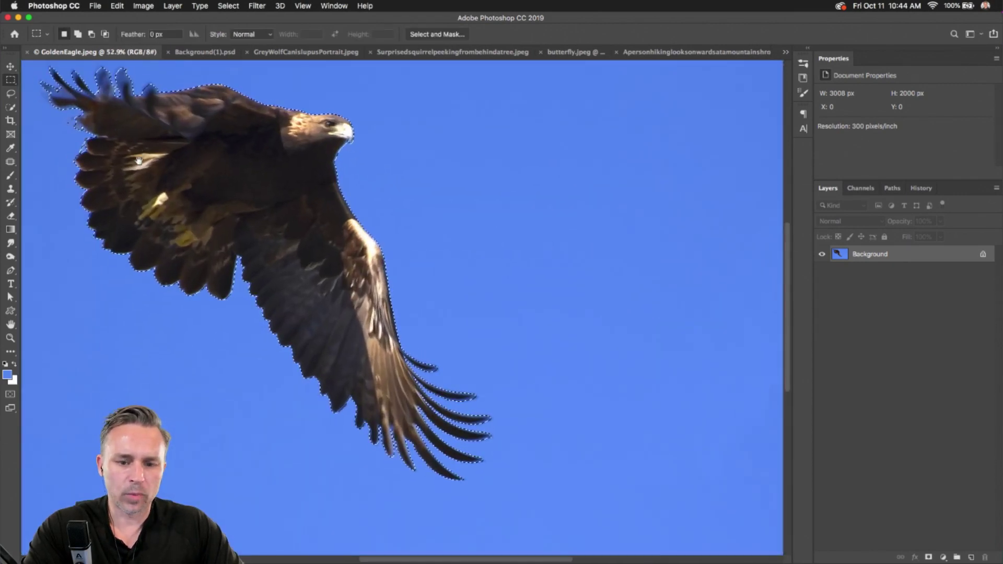
drag(138, 160, 321, 272)
scroll(251, 230, up, 3)
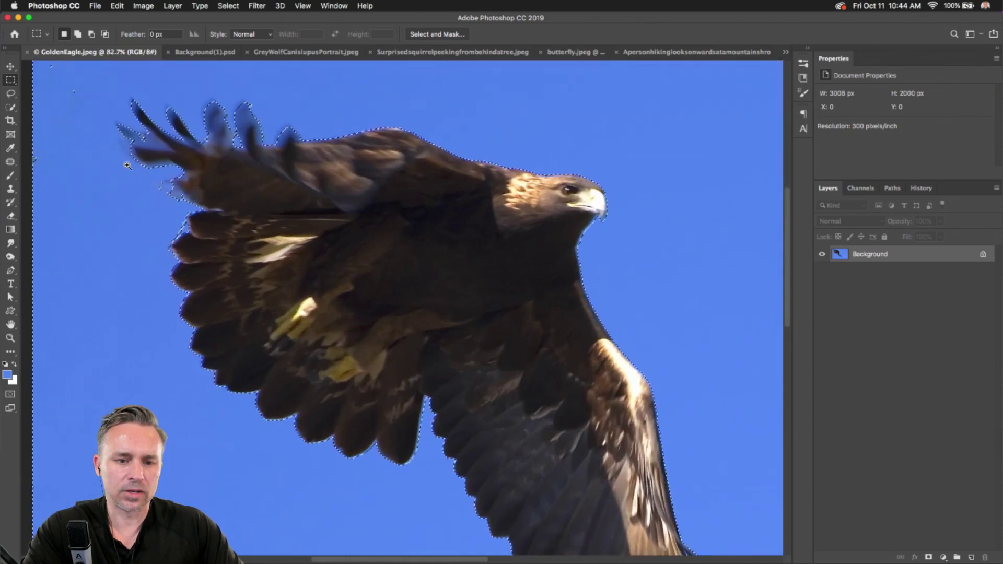
drag(100, 147, 318, 293)
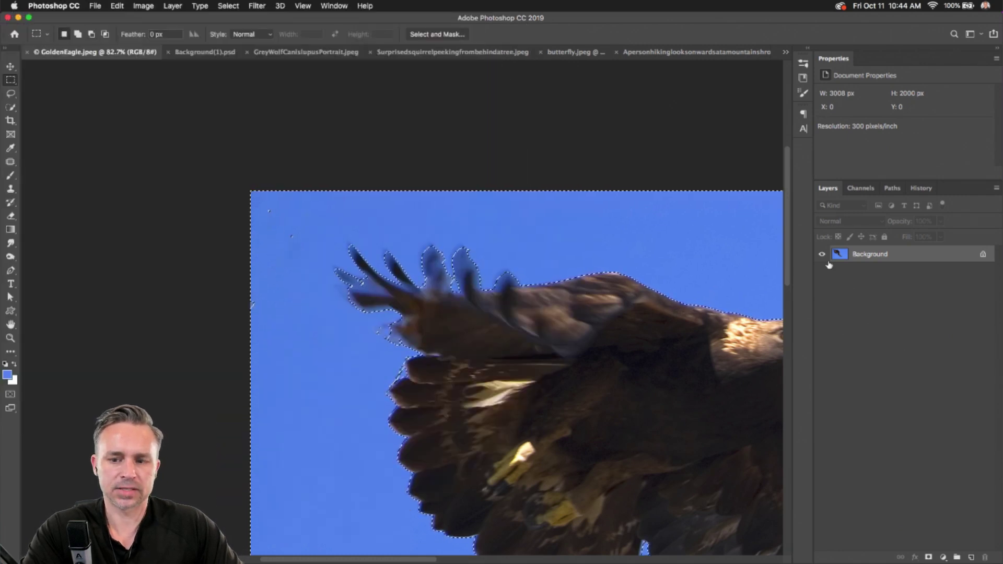
key(shift)
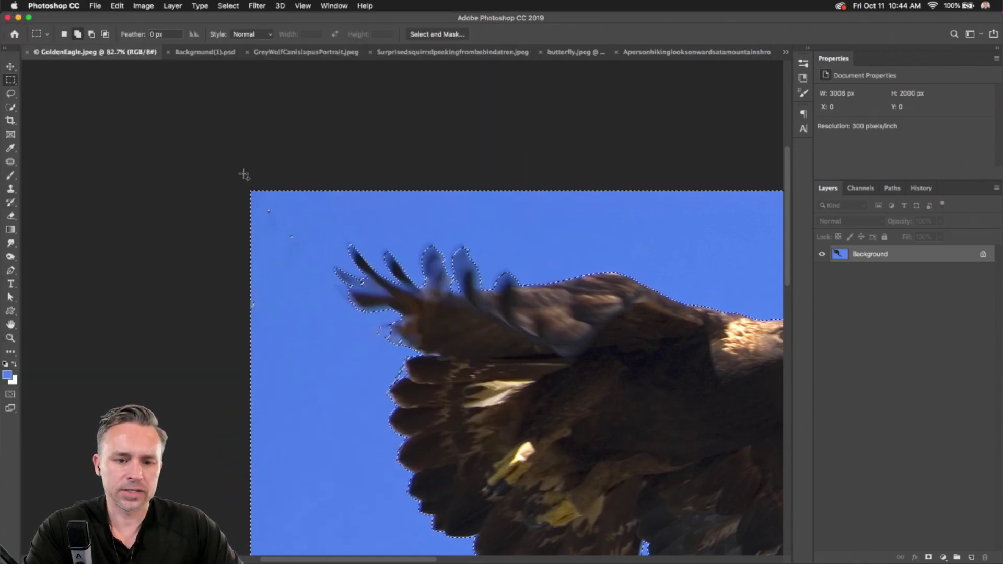
drag(246, 190, 313, 321)
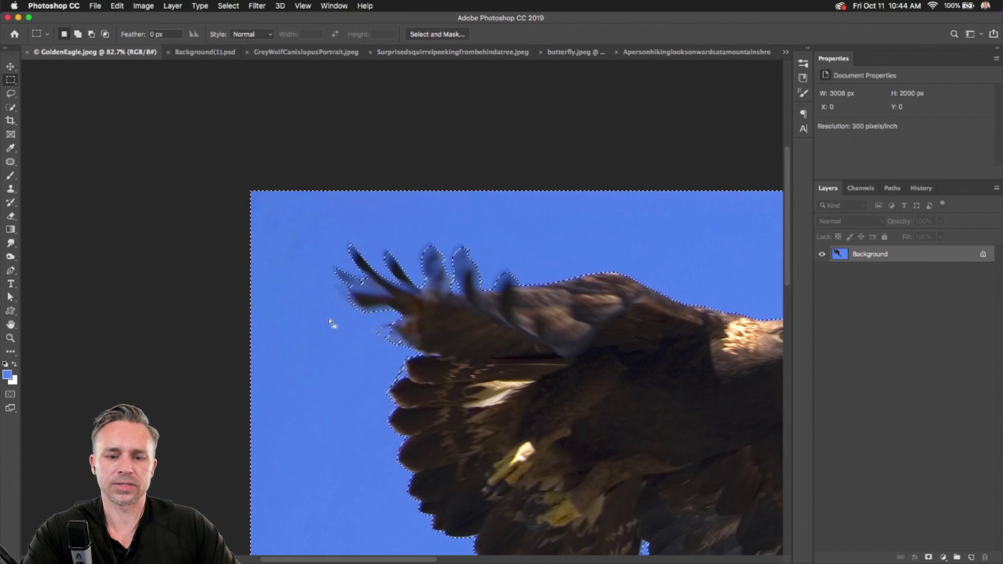
Step: Unlock the eagle image's Background so it becomes a regular editable layer
scroll(420, 318, down, 3)
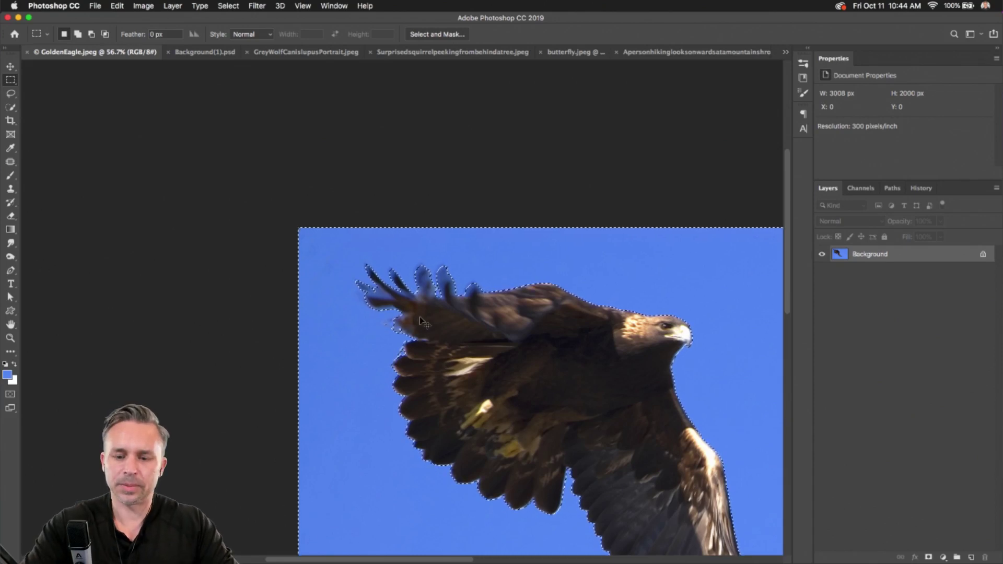
key(super+0)
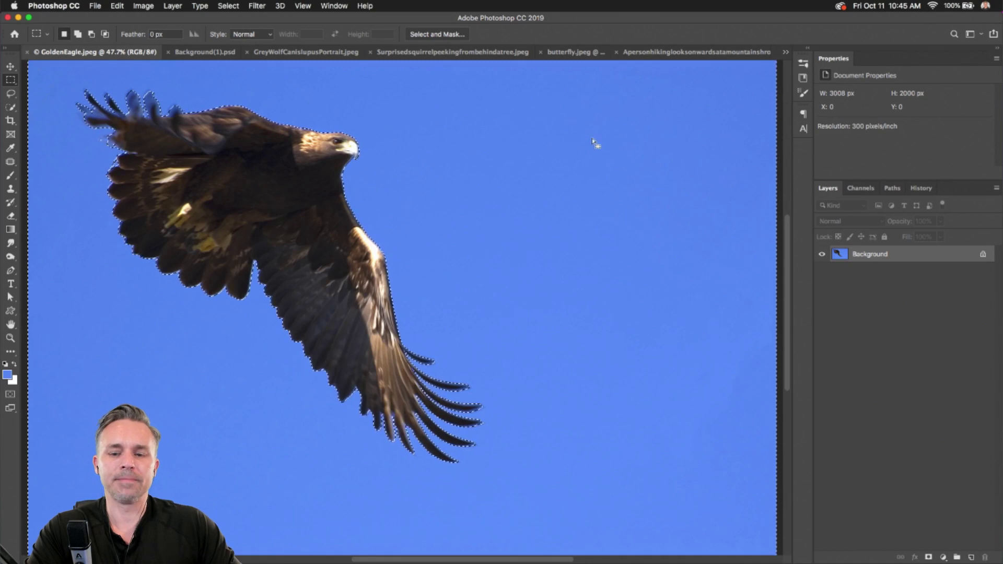
scroll(314, 255, down, 3)
scroll(314, 255, up, 1)
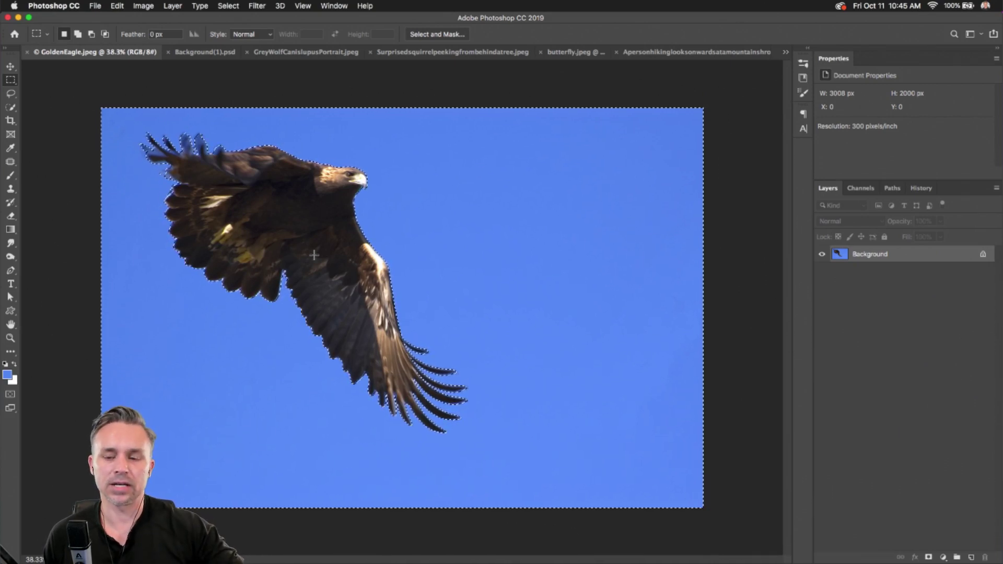
click(983, 255)
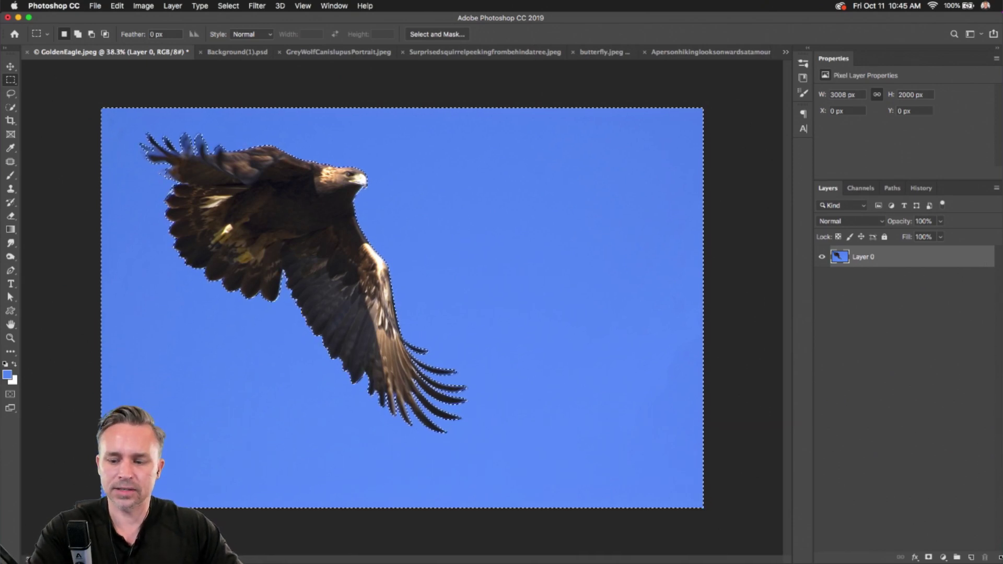
Step: Redock the detached Layers panel after History and add a layer mask to the eagle layer from the sky selection
drag(828, 190, 552, 97)
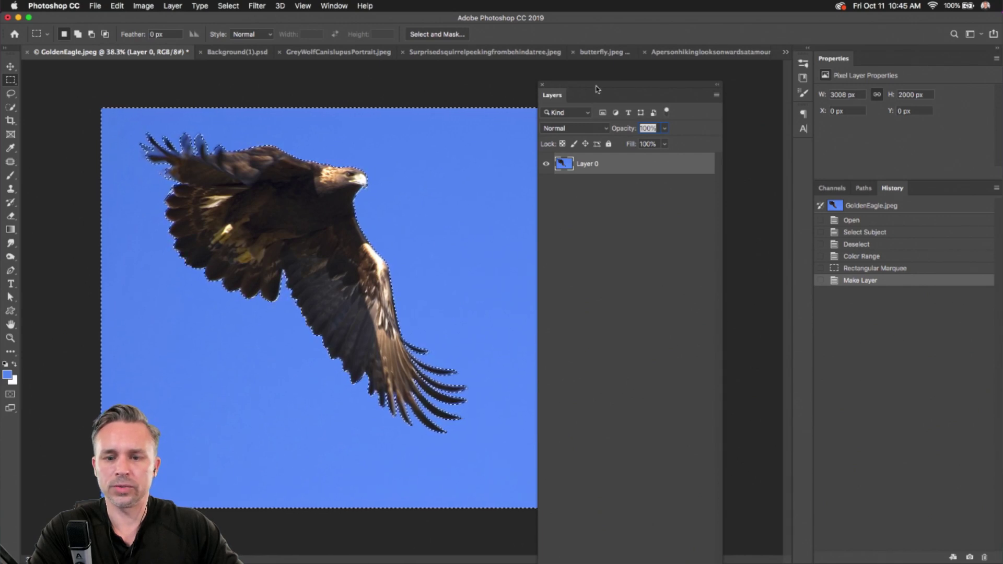
drag(598, 89, 895, 195)
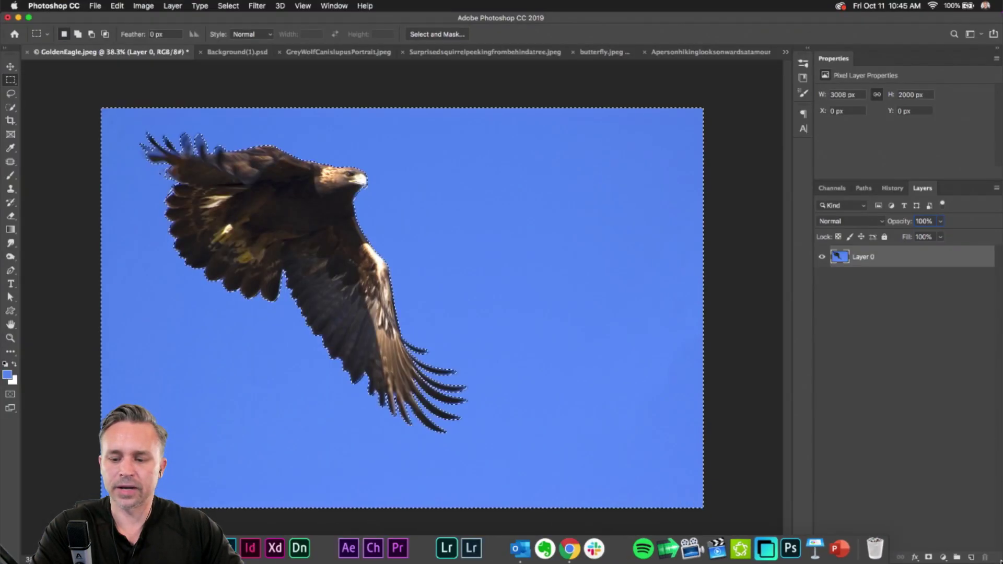
click(928, 557)
key(z)
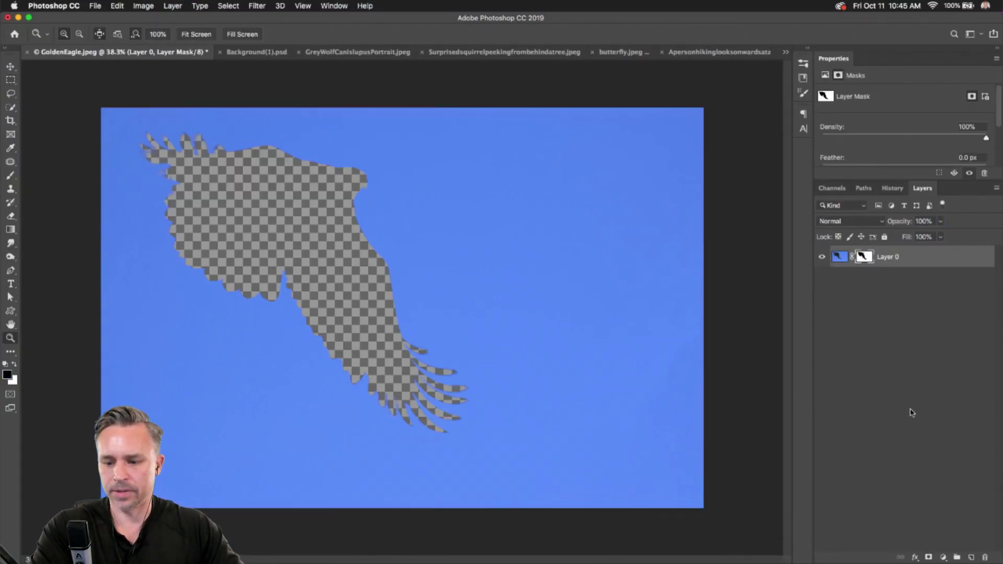
Step: Undo the eagle's layer mask and add an inverted one that hides the selected sky
key(super+z)
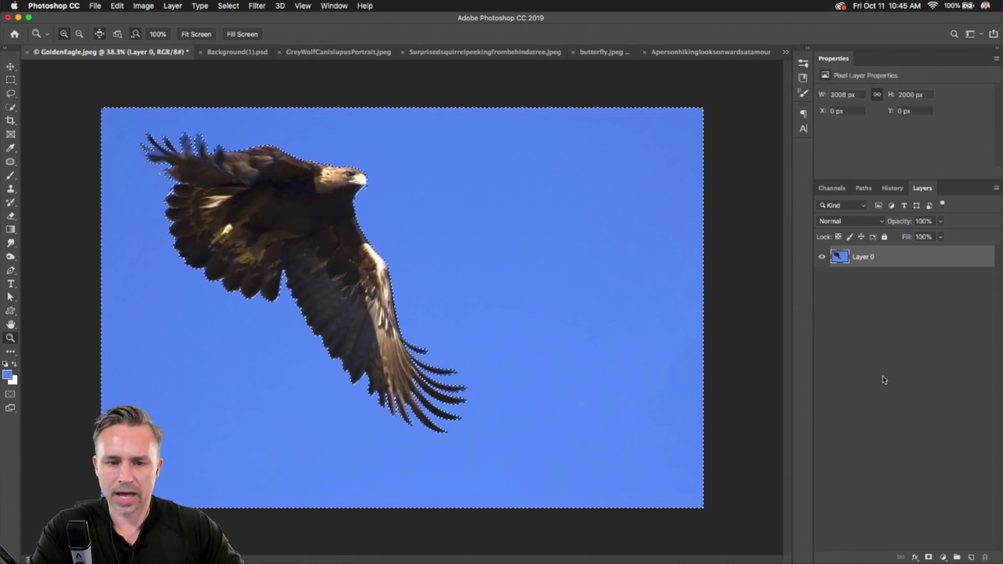
click(929, 558)
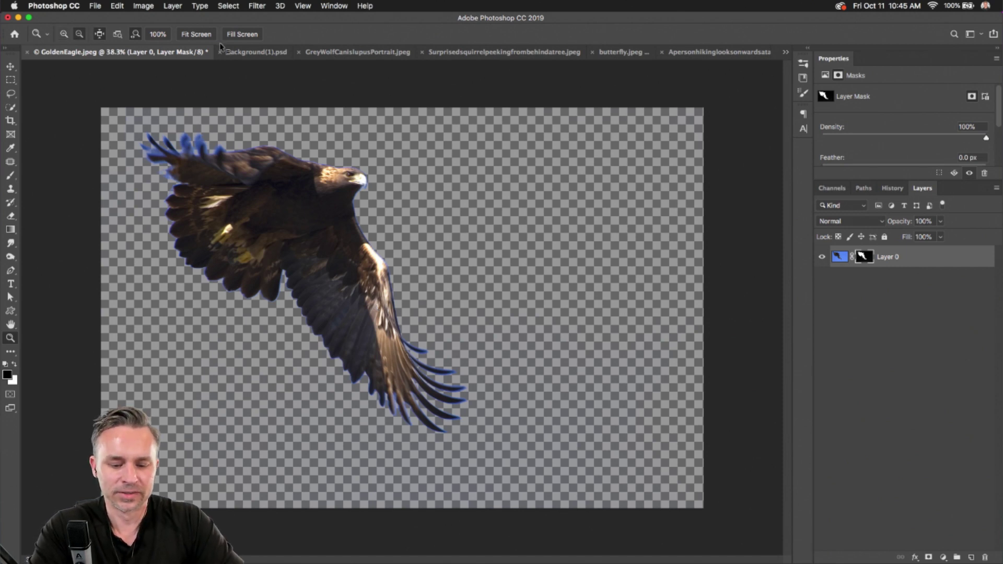
Step: Tile all open documents and copy the masked eagle layer into the Background(1).psd desert composite
key(super+alt+t)
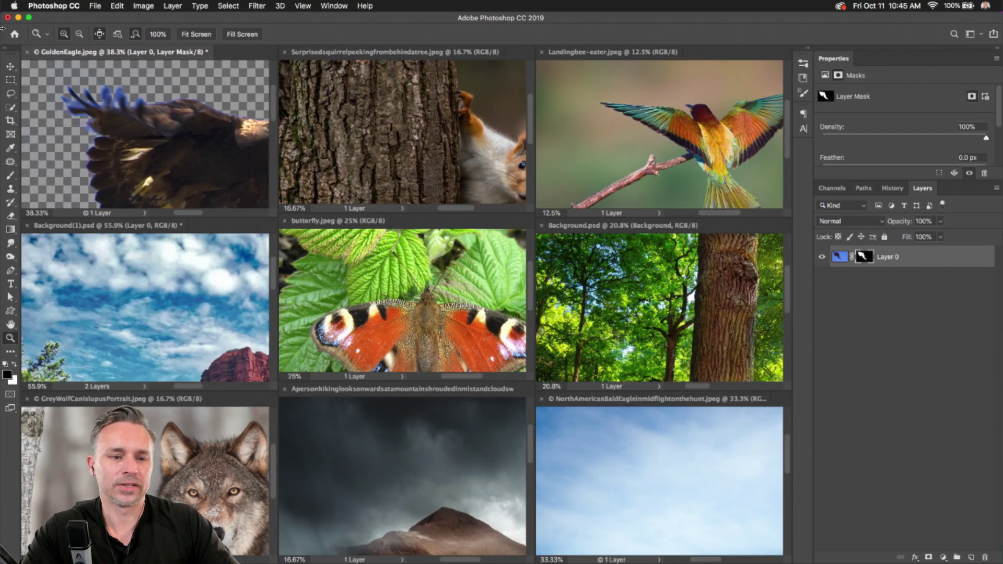
click(10, 67)
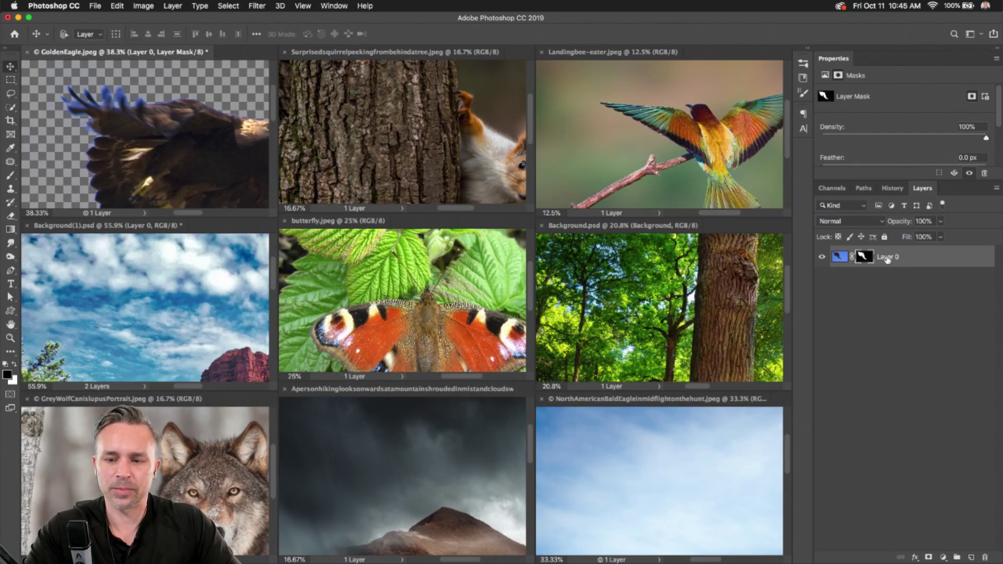
click(626, 479)
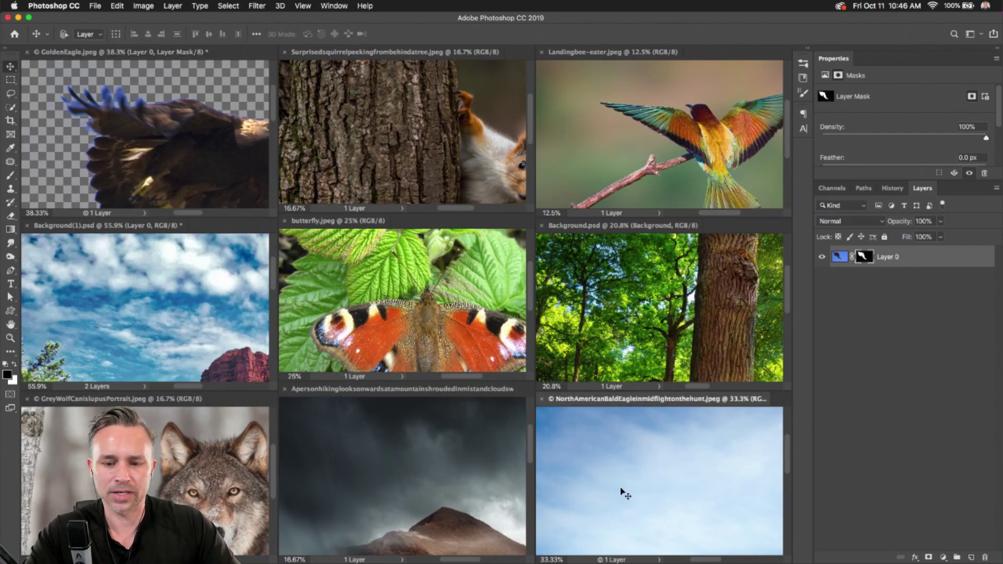
click(147, 323)
key(super+0)
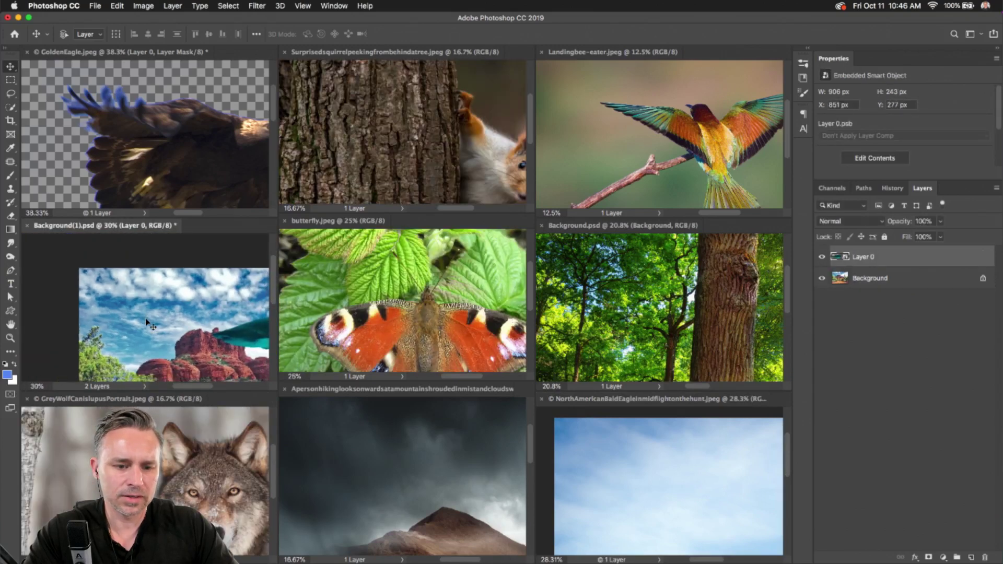
key(m)
click(174, 153)
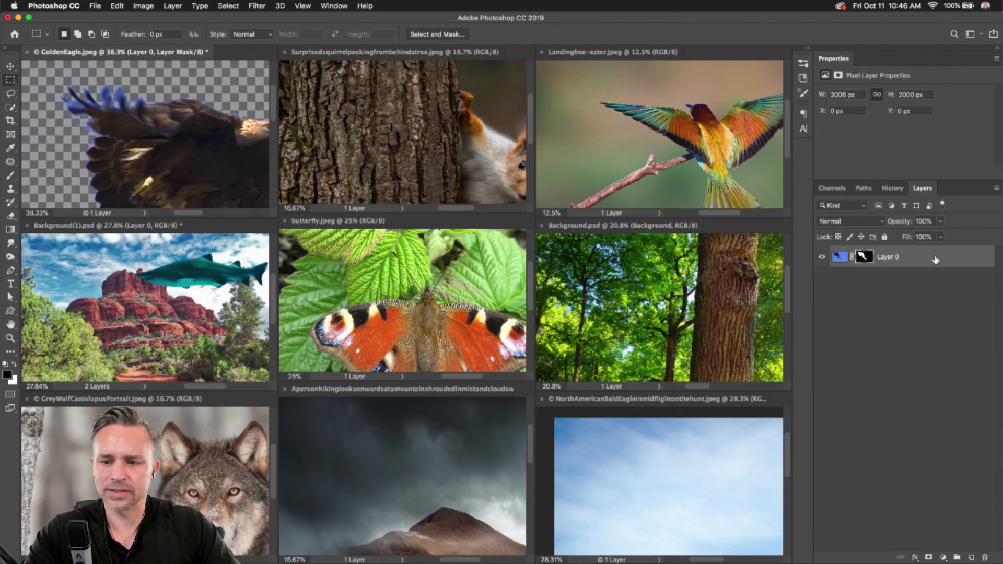
drag(935, 260, 131, 303)
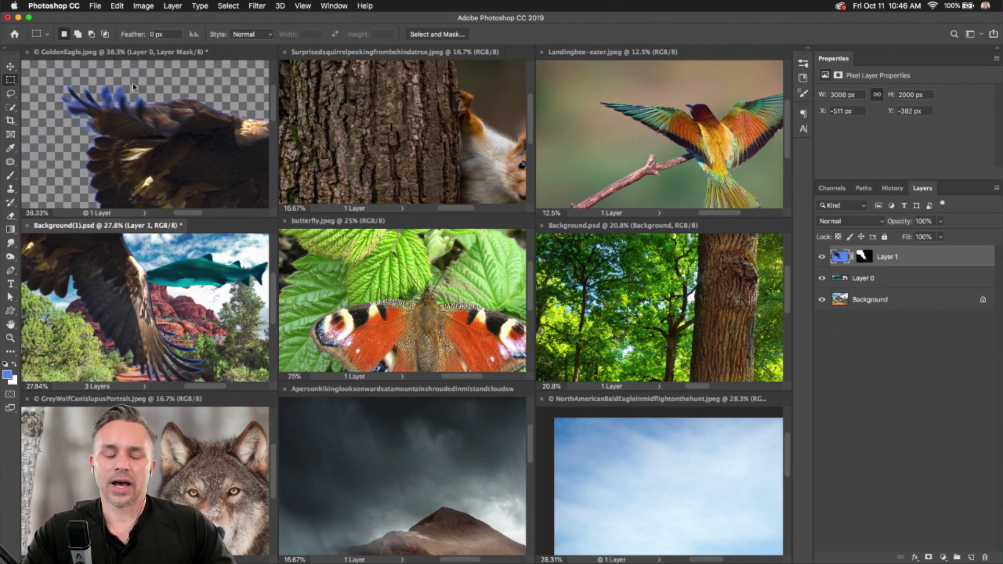
Step: Close GoldenEagle.jpeg without saving its changes
click(148, 157)
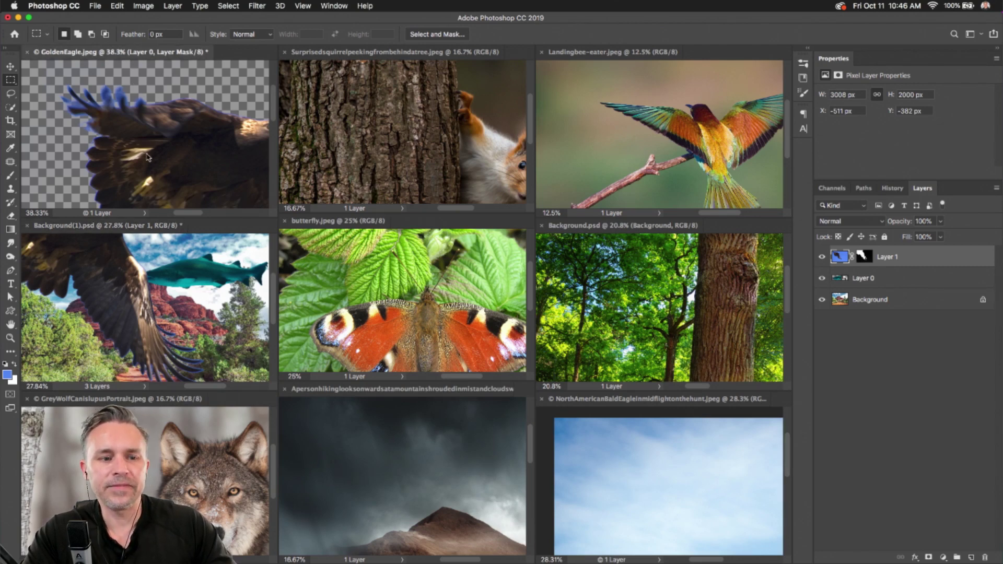
click(26, 52)
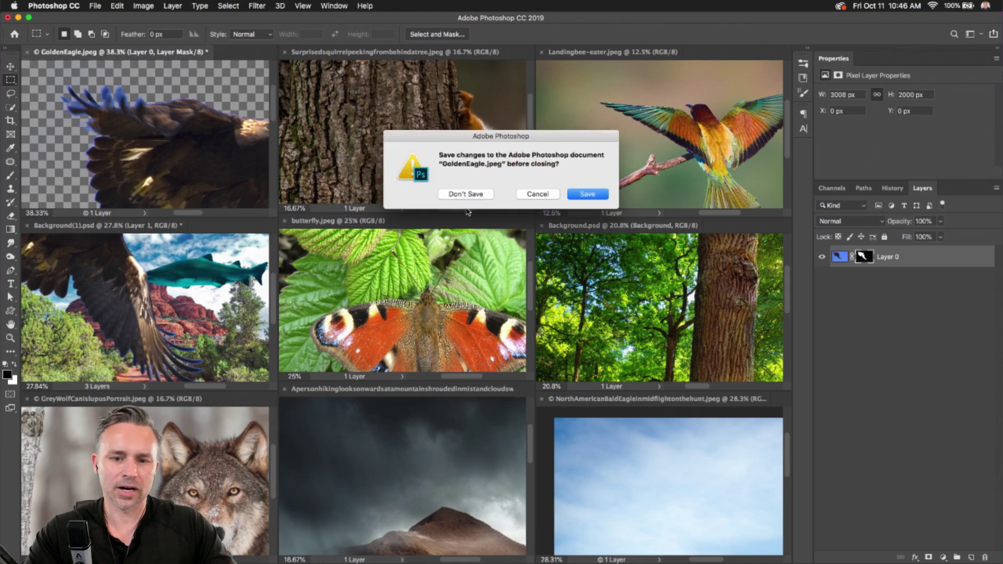
click(456, 196)
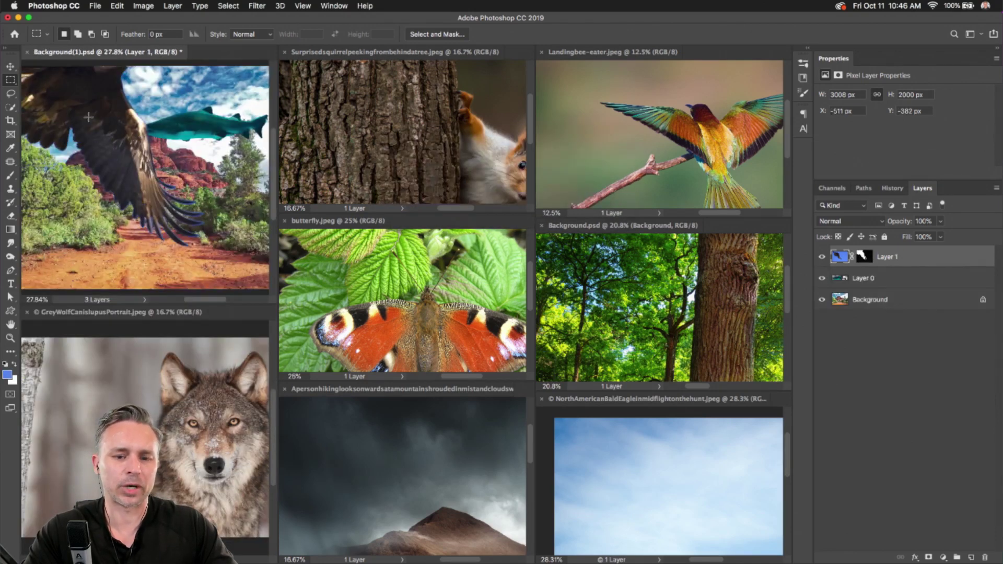
Step: Move the eagle down and to the right in the desert scene and convert its layer to a smart object
drag(77, 116, 144, 171)
click(11, 66)
right_click(896, 260)
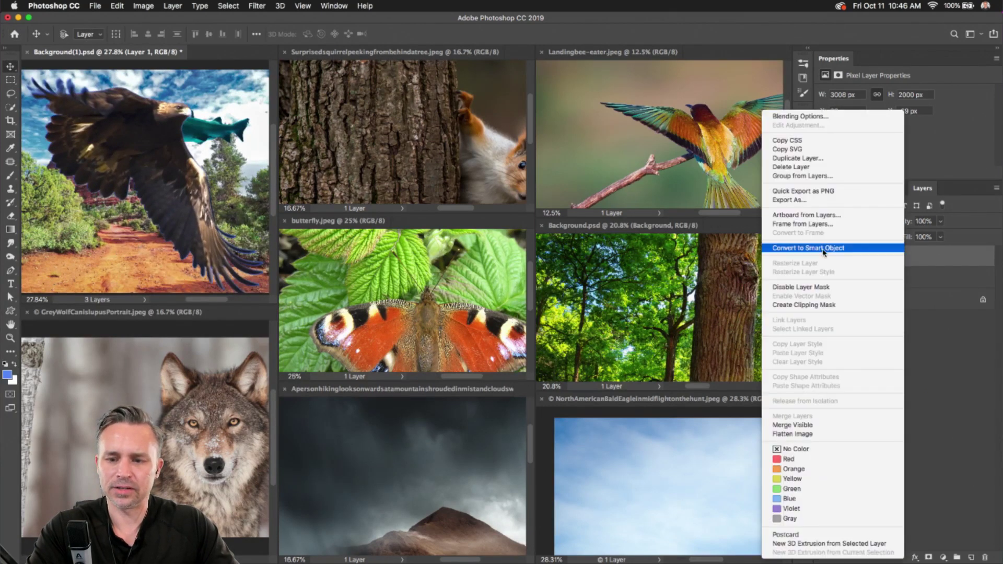
click(897, 249)
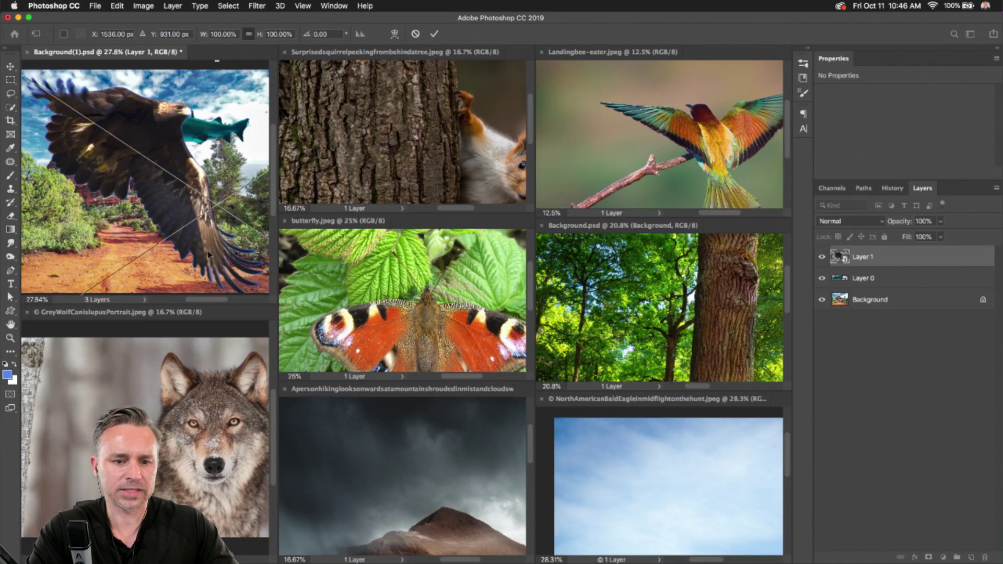
Step: Transform the eagle smart object by moving it up and to the left and scaling it proportionally to 50%
drag(208, 254, 150, 224)
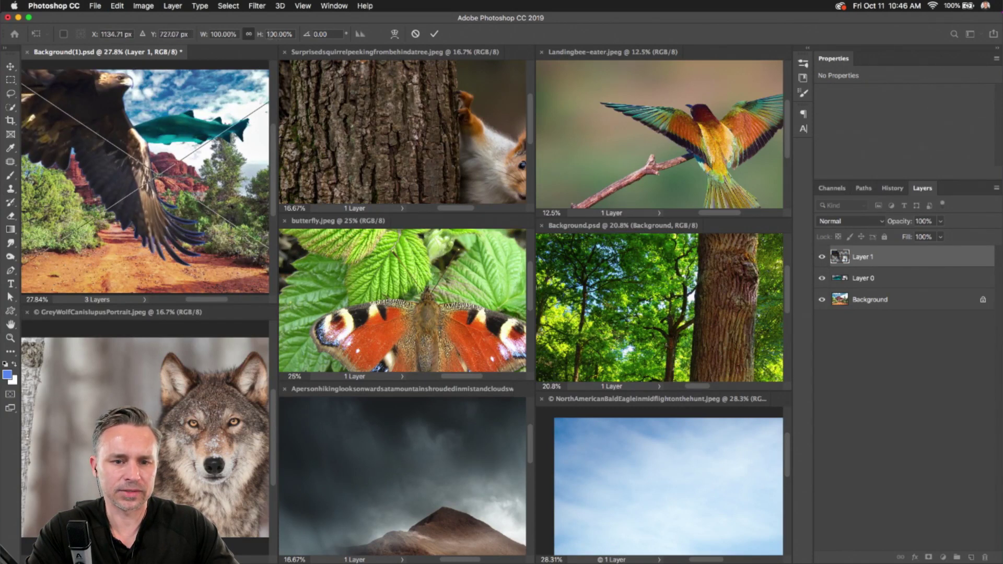
click(268, 34)
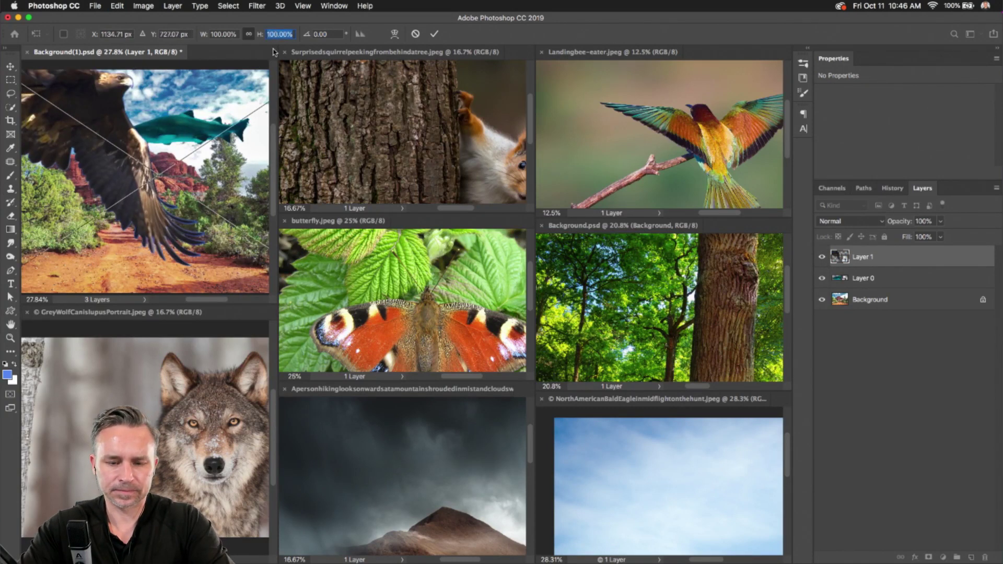
text(50)
key(Return)
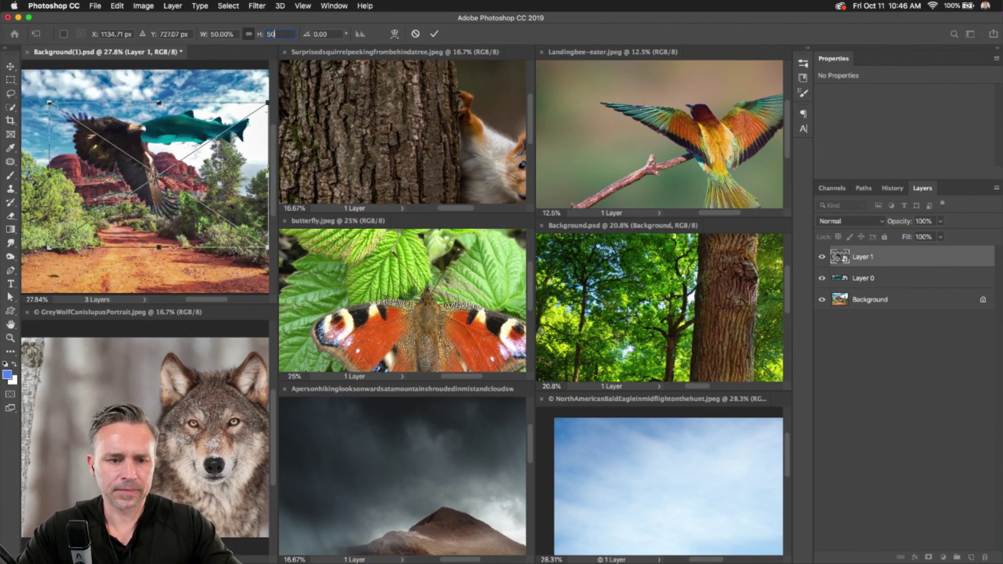
Step: Move the eagle higher into the sky, shrink it further to about 856 by 569 px, and apply the transform
drag(109, 151, 91, 124)
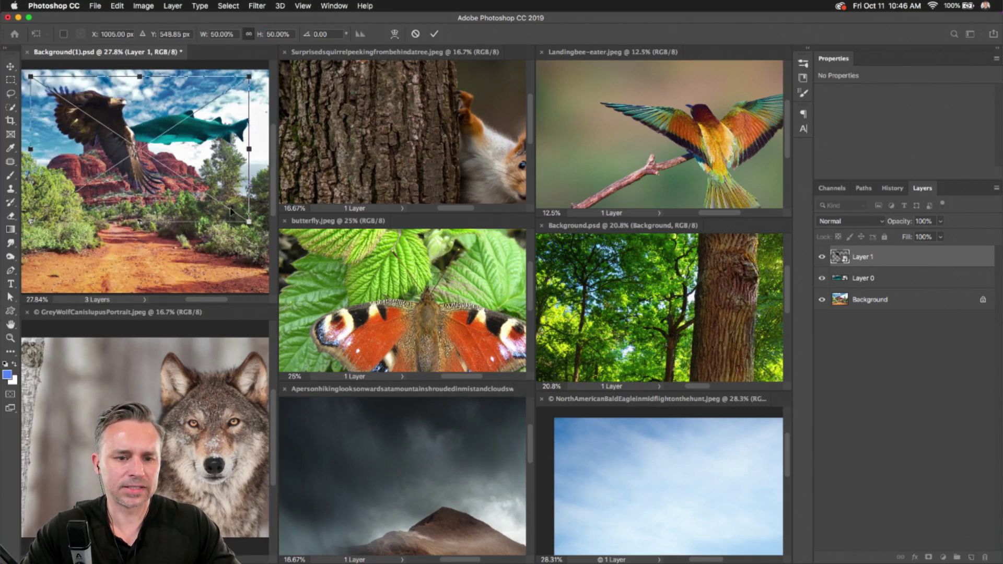
drag(249, 221, 180, 136)
key(Return)
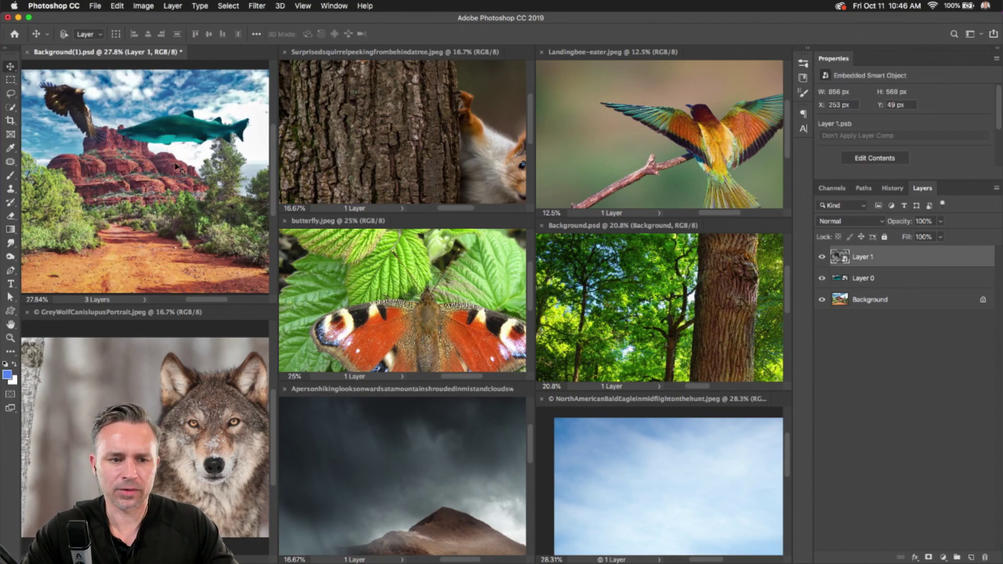
Step: Make butterfly.jpeg the active document and consolidate all open documents into tabs
click(392, 277)
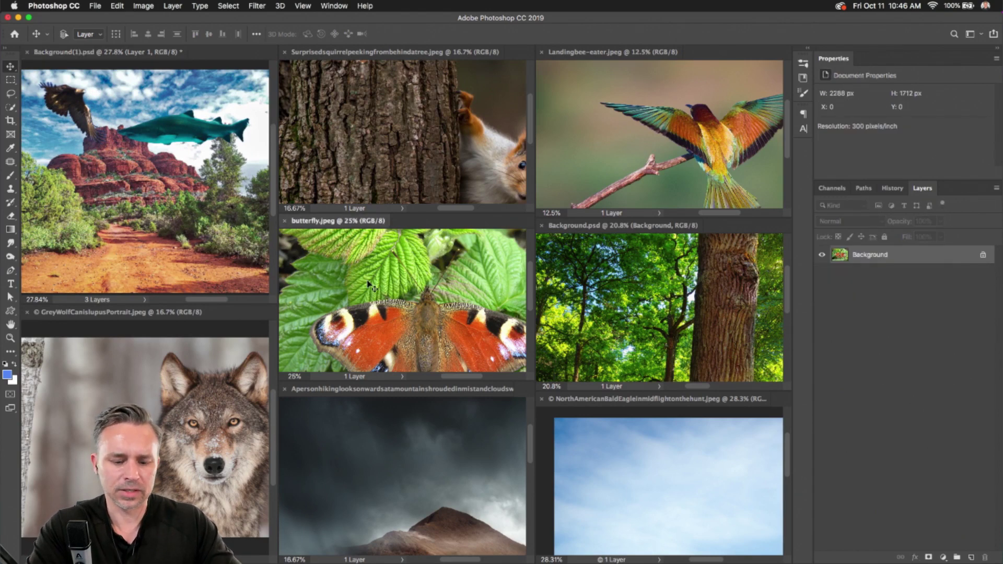
key(ctrl+super+t)
key(super+equal)
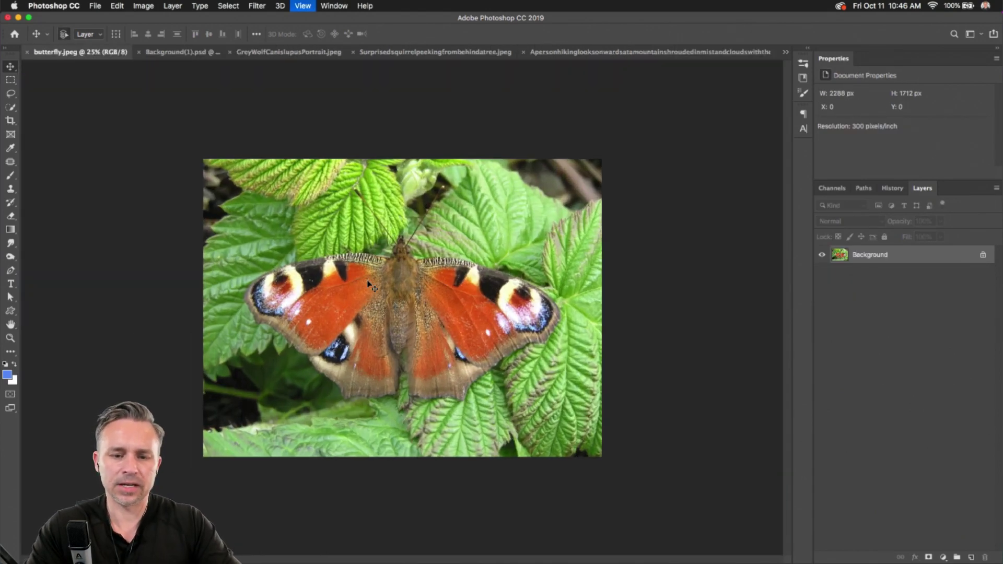
Step: Start a Color Range selection on the butterfly image by sampling a green leaf and set Fuzziness to 72
click(199, 6)
mouse_move(228, 6)
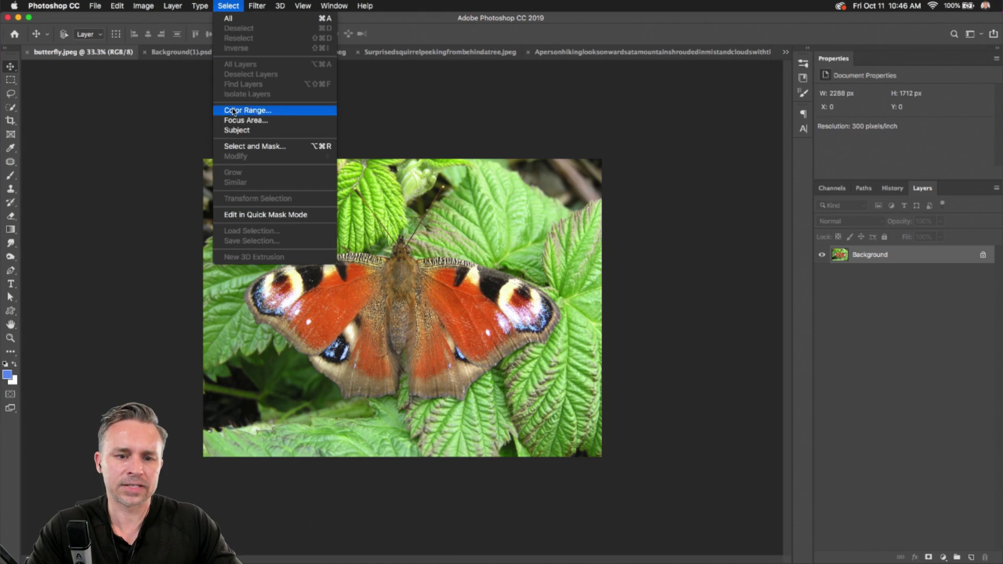
click(233, 110)
click(284, 198)
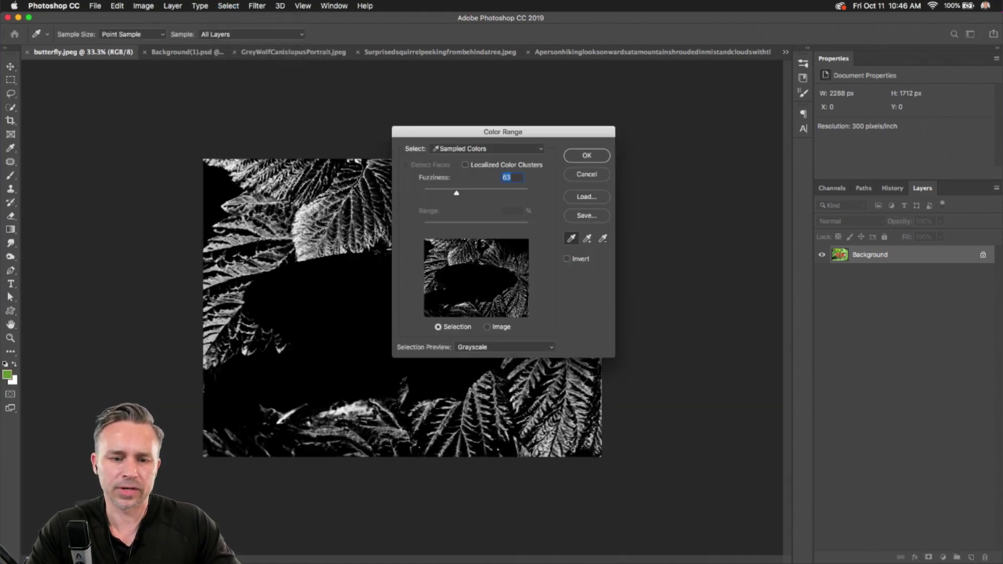
drag(465, 135, 595, 149)
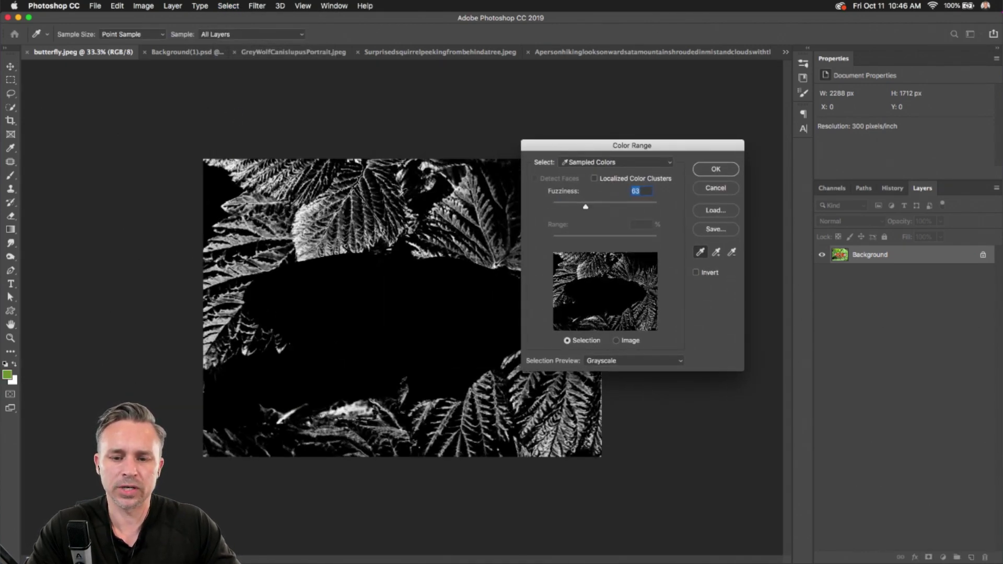
mouse_move(586, 208)
mouse_down()
mouse_move(618, 207)
mouse_move(591, 207)
mouse_up()
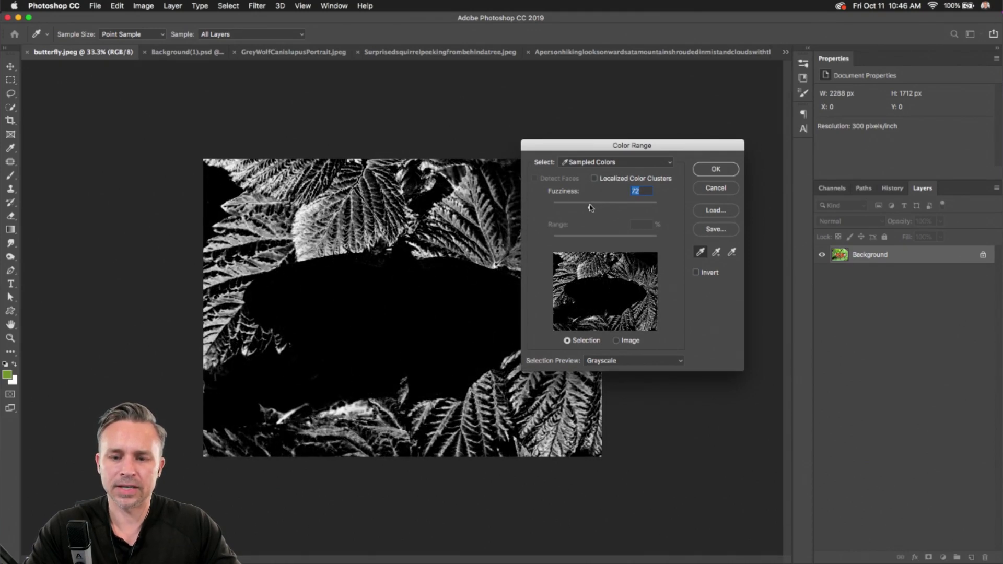
Step: Add the dark shadow area below the butterfly's left wing to the sampled colors, lower Fuzziness to 27, and apply the selection
key(ctrl)
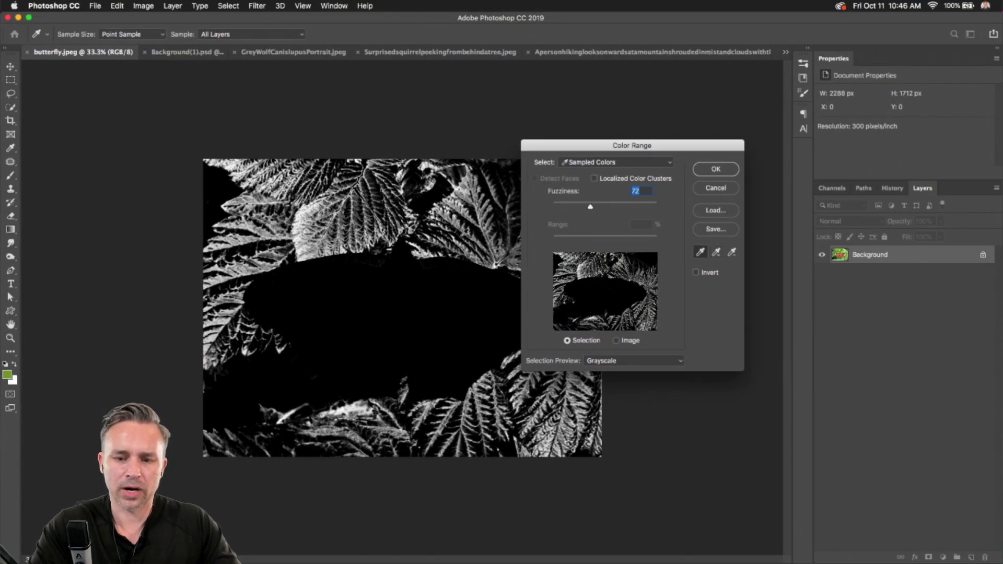
click(716, 253)
click(227, 389)
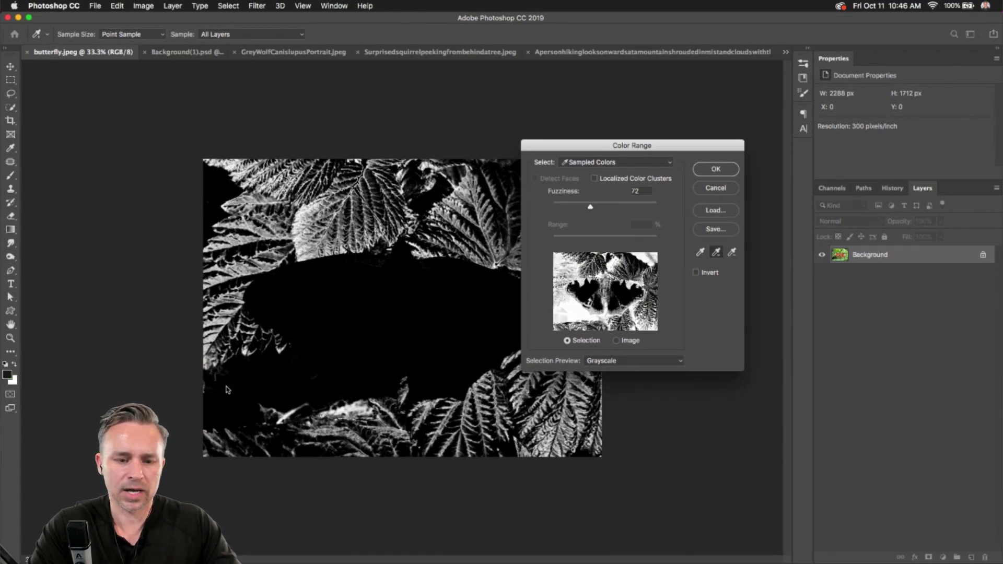
drag(590, 207, 555, 208)
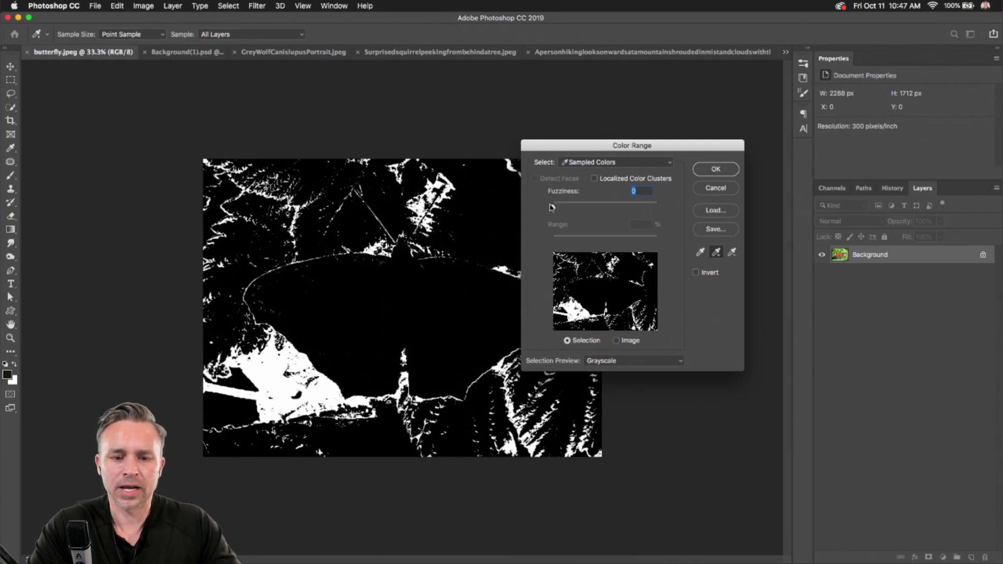
drag(570, 207, 564, 206)
click(716, 170)
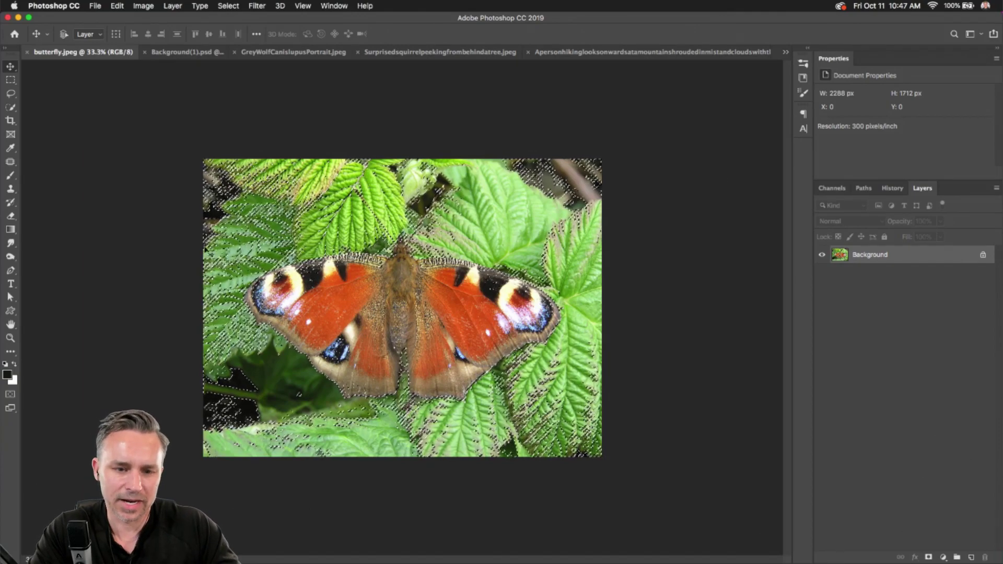
Step: Clear the Color Range selection from the butterfly image
key(super+0)
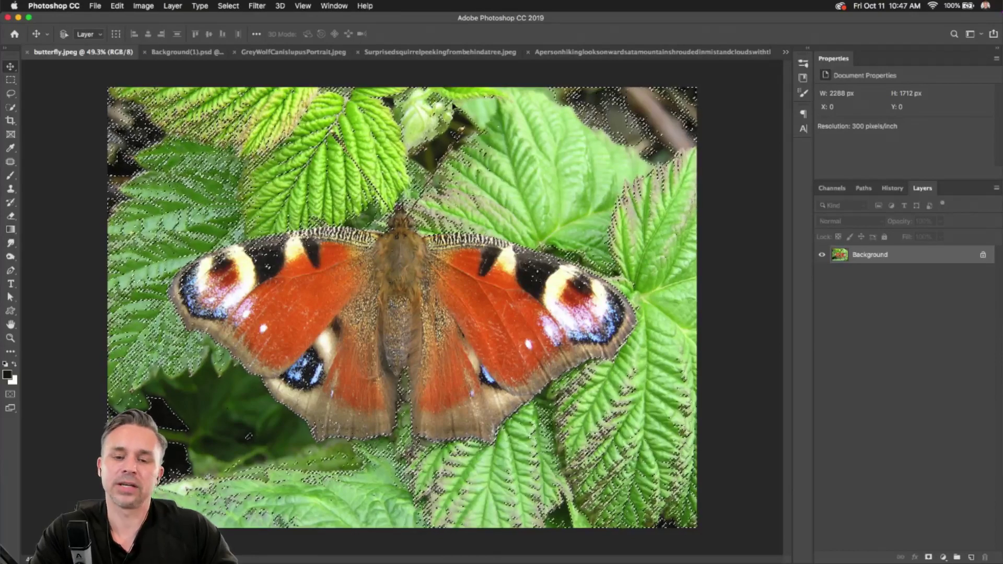
click(11, 79)
key(super+d)
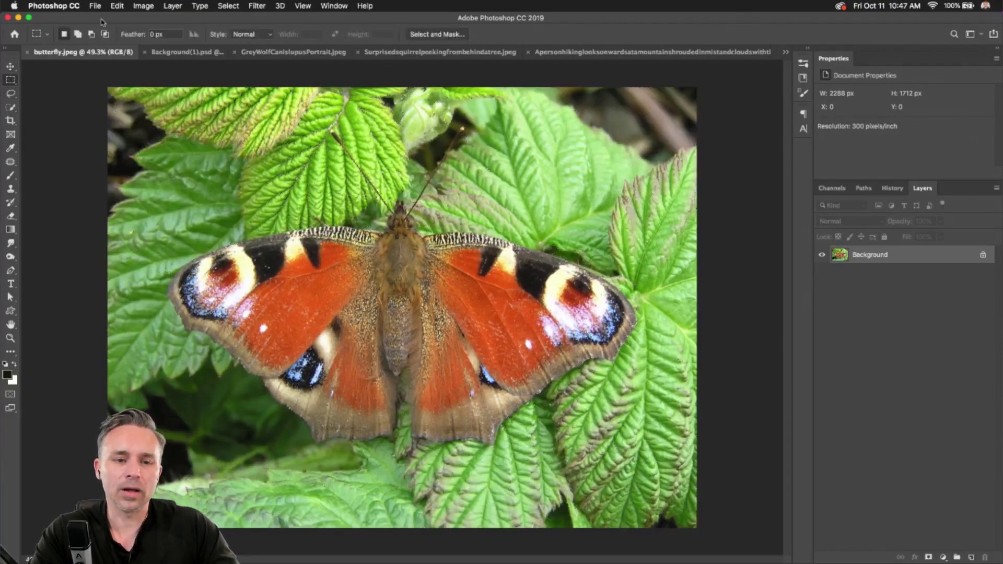
Step: Start a new Color Range selection on the butterfly image and sample a green from the leaf above the right wing
click(224, 5)
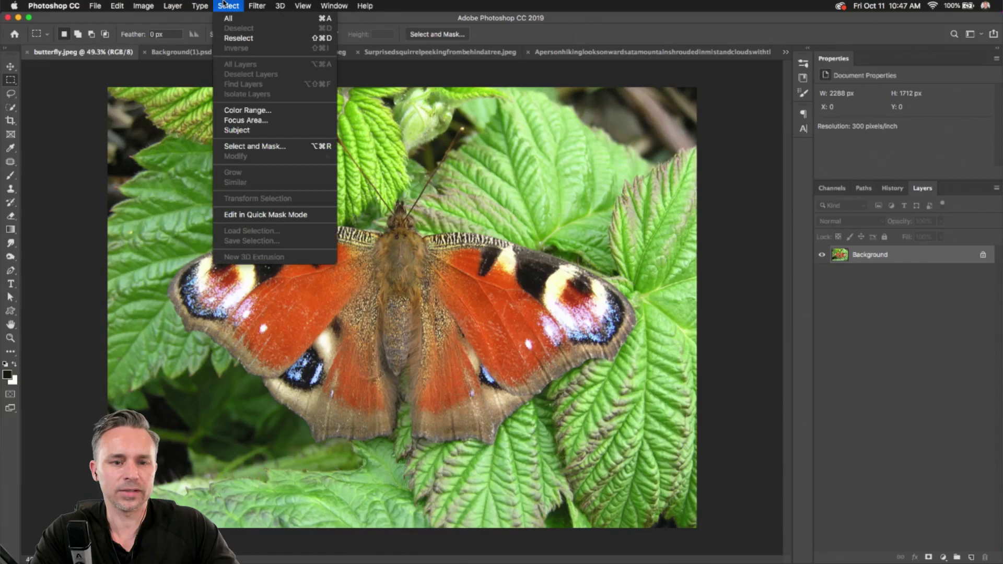
click(233, 111)
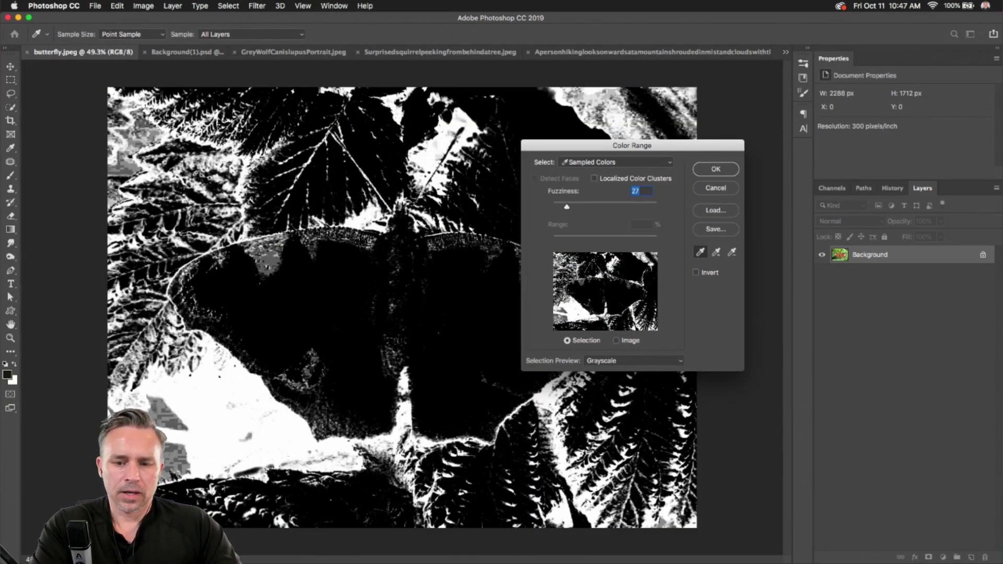
key(super)
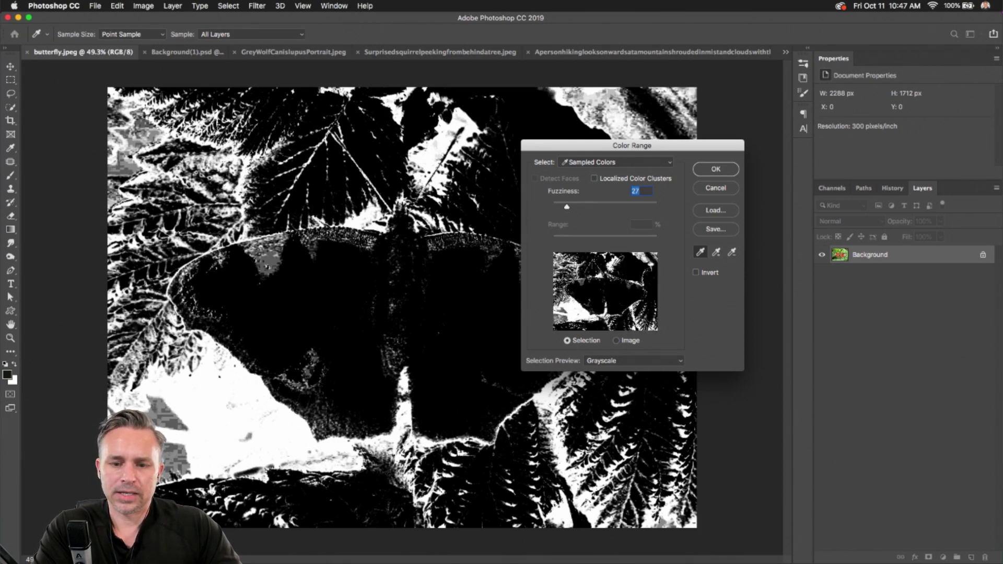
key(super)
click(633, 265)
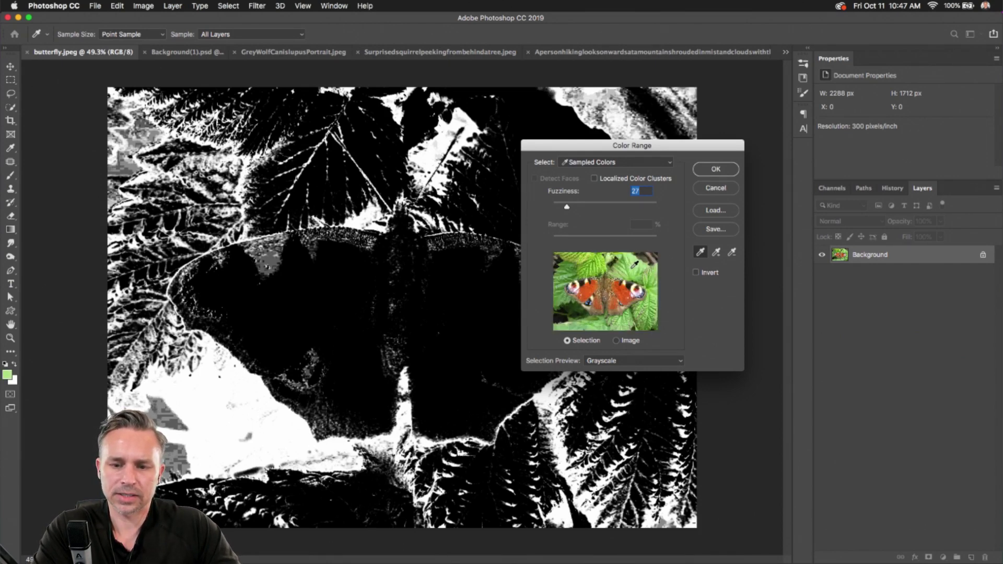
click(634, 267)
click(634, 267)
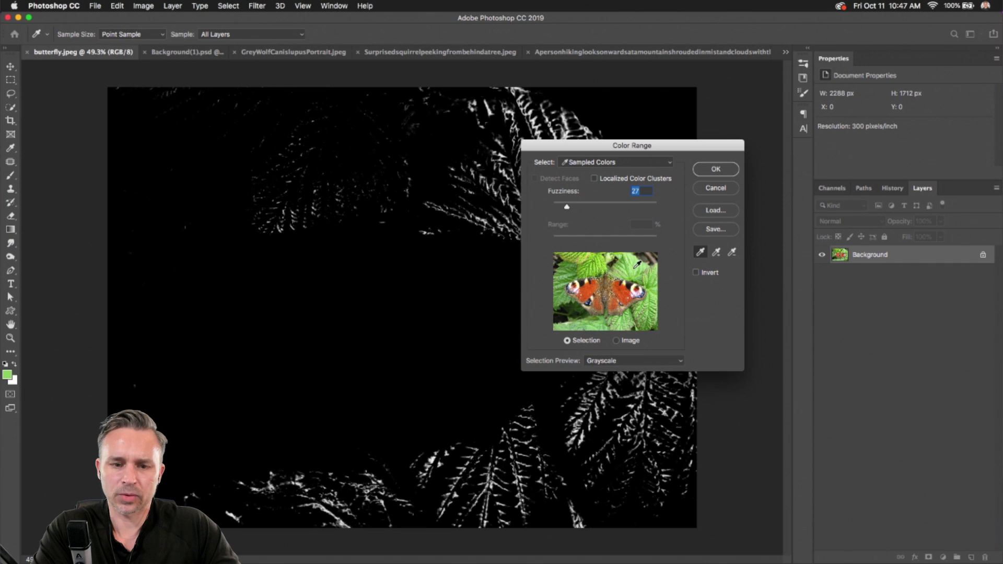
click(633, 269)
click(634, 270)
click(637, 267)
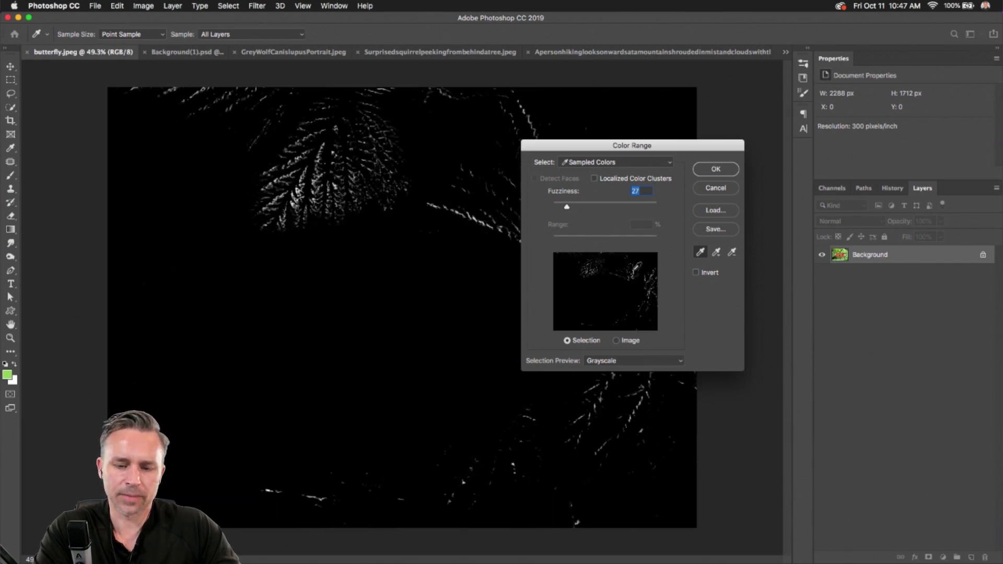
Step: Replace the sampled color several times with other light and dark greens from the same leaf above the right wing
key(super)
key(super)
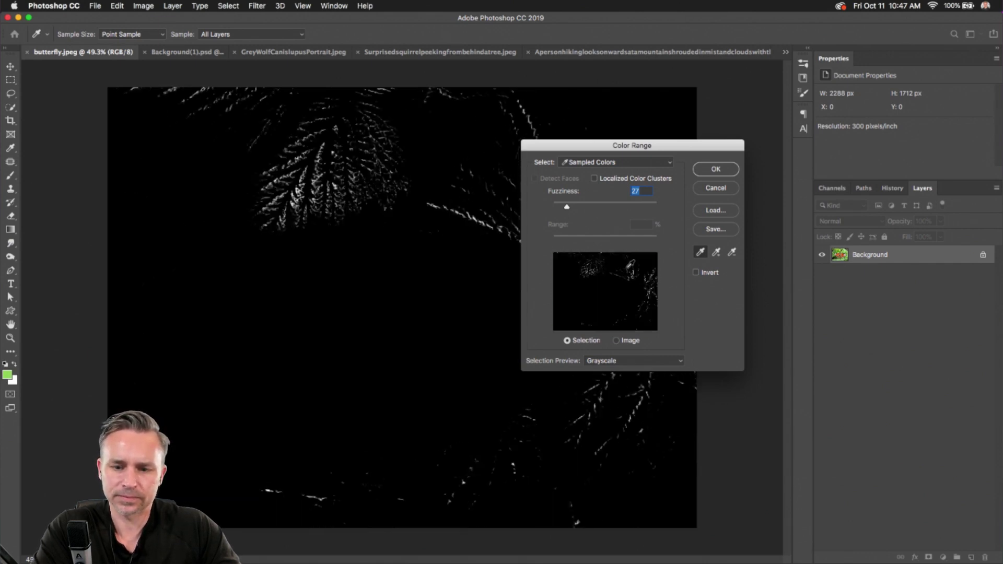
click(631, 265)
click(634, 267)
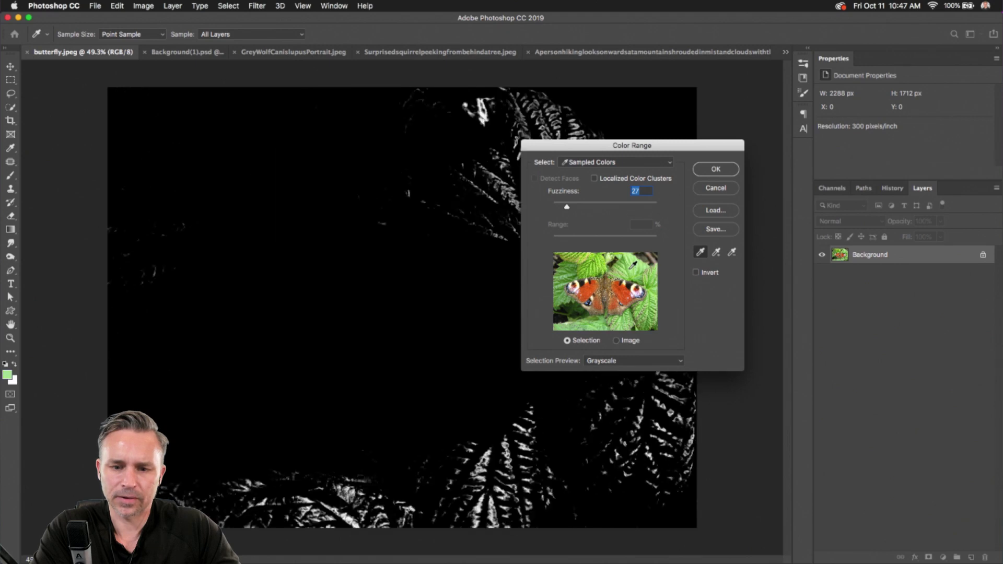
click(633, 265)
click(632, 267)
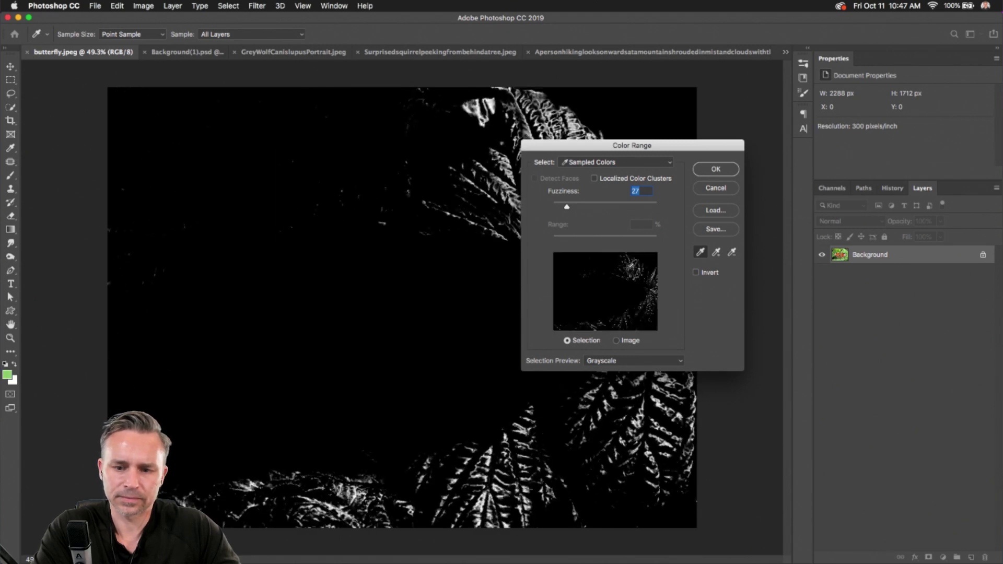
click(632, 266)
key(super)
click(634, 263)
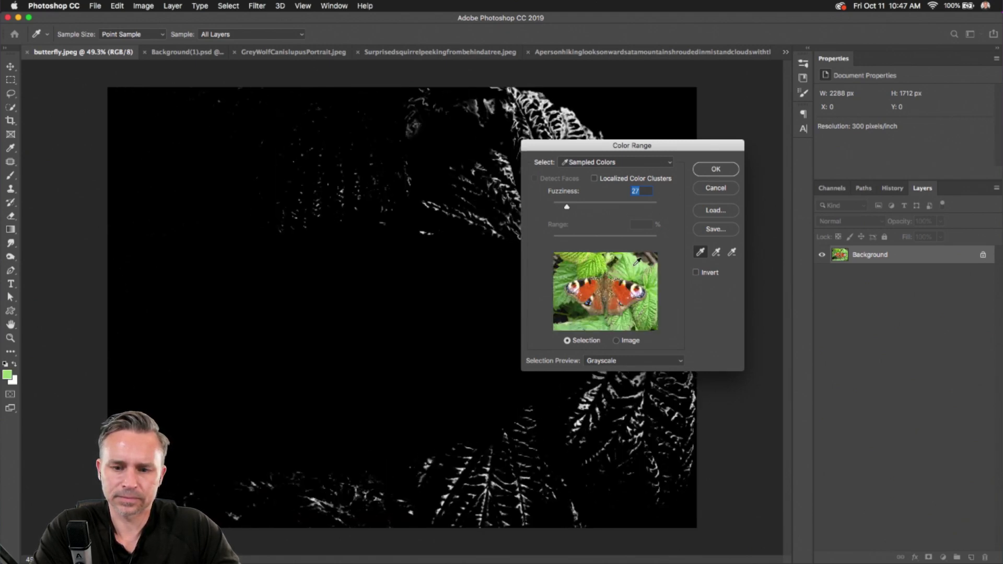
click(635, 264)
key(super)
click(636, 262)
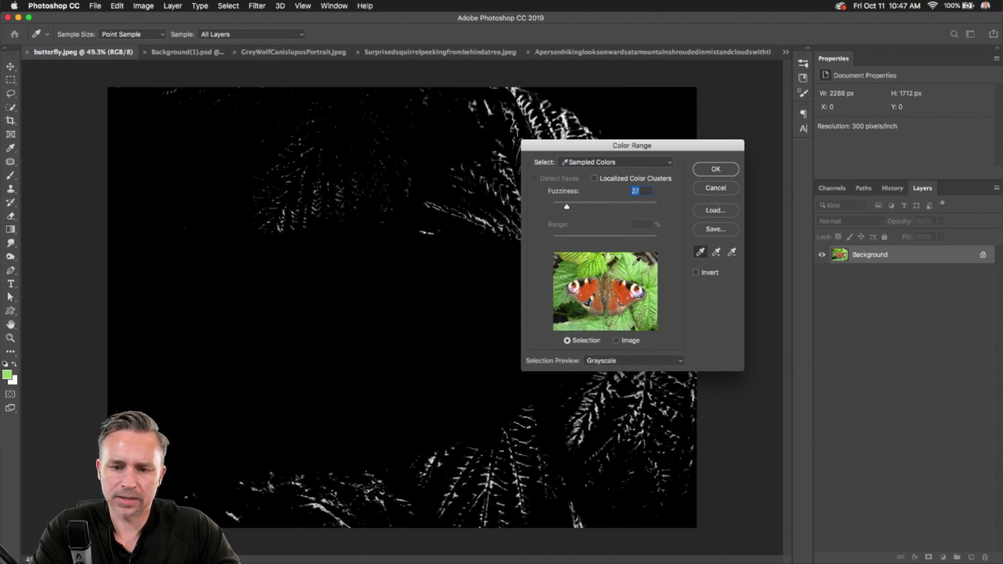
click(638, 260)
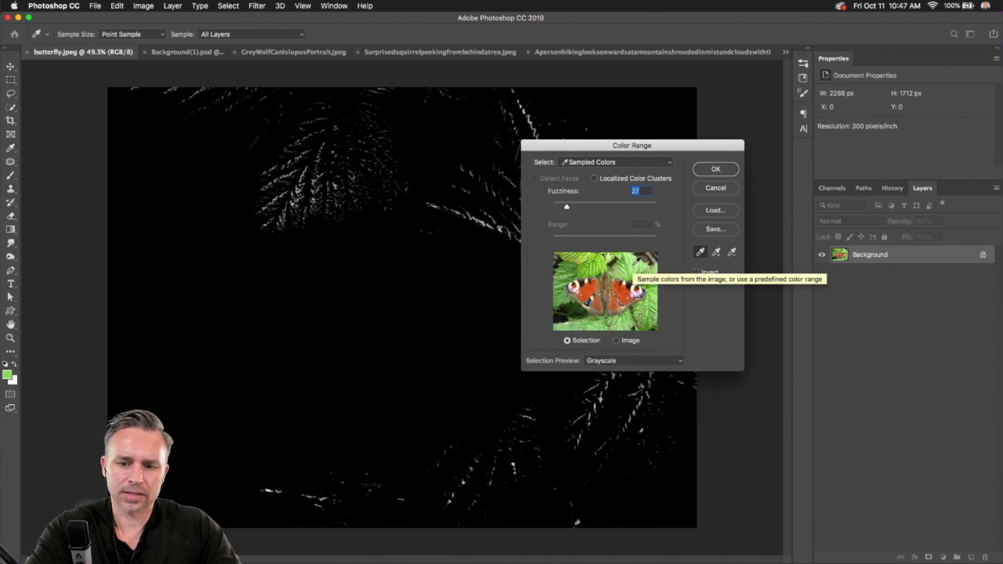
Step: Add more green tones from the leaf above the right wing to the sampled colors and set Fuzziness to 70
shift+click(636, 264)
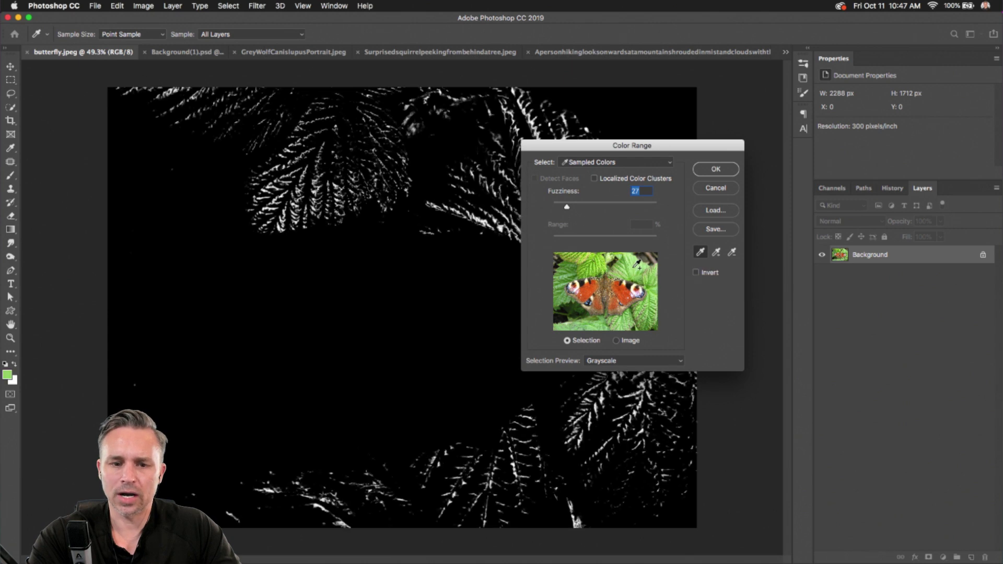
shift+click(636, 266)
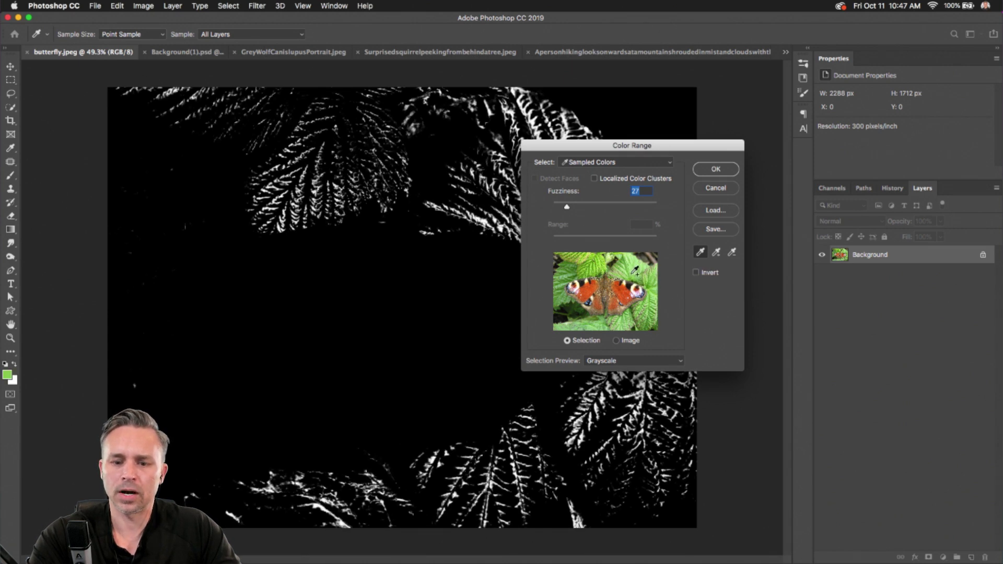
shift+click(636, 270)
shift+click(647, 262)
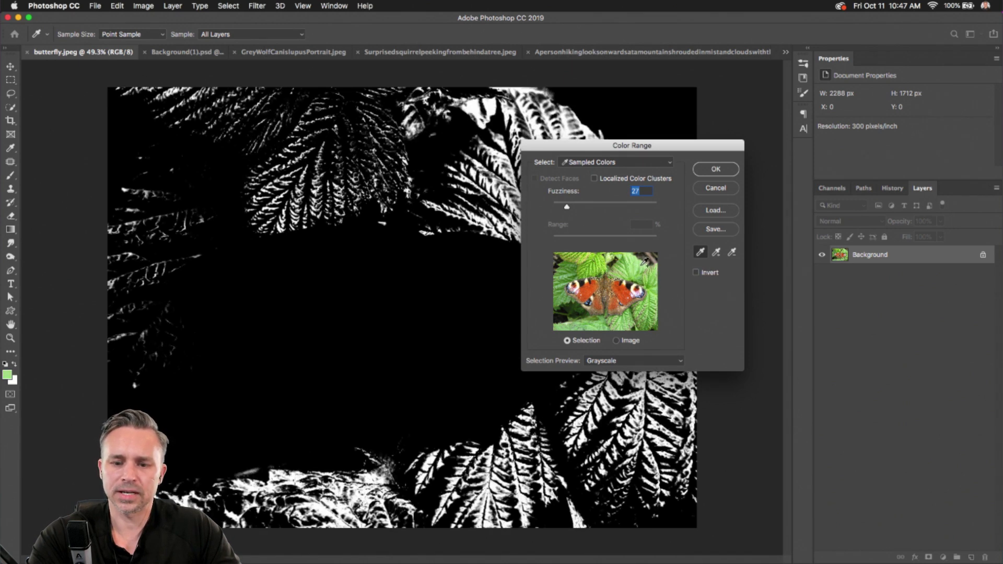
shift+click(646, 261)
shift+click(638, 260)
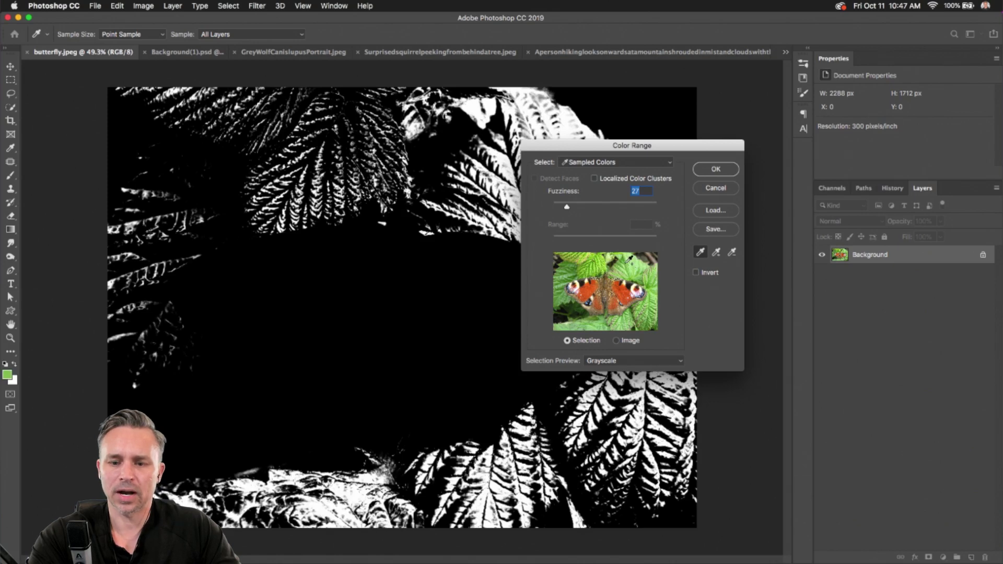
drag(567, 207, 589, 211)
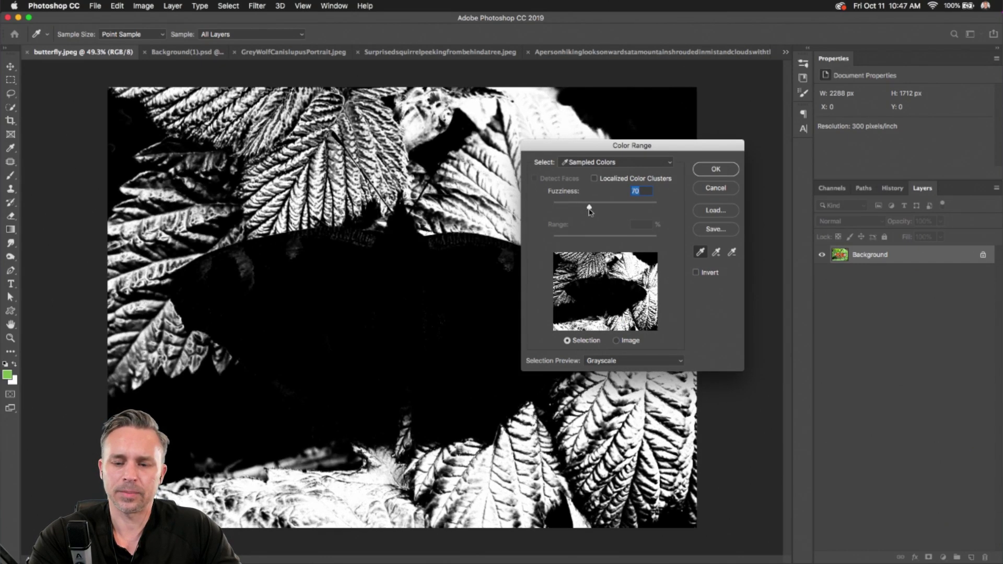
Step: Add several greens from the leaf above the butterfly's left wing to the sampled colors and apply the Color Range selection
key(super)
key(super)
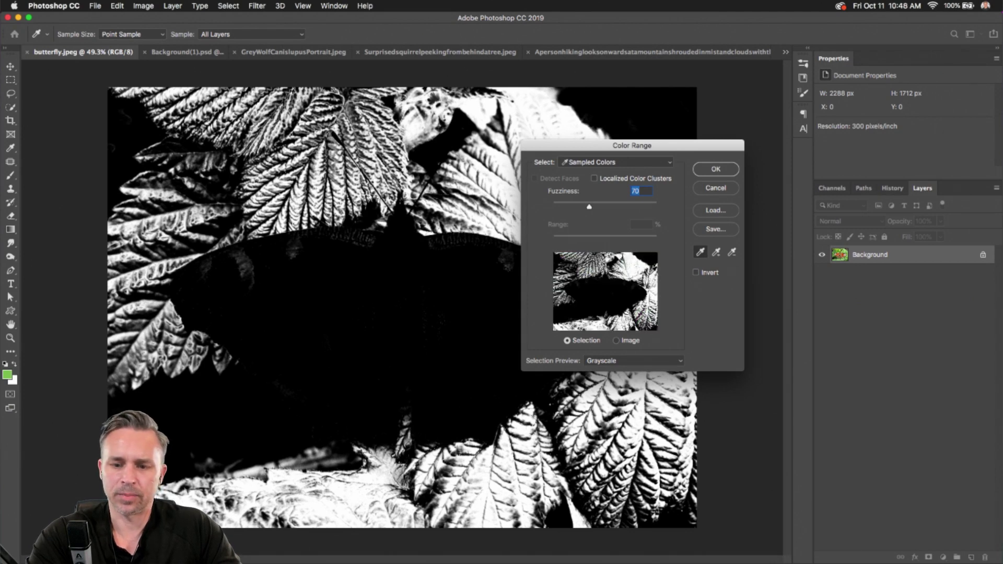
key(super)
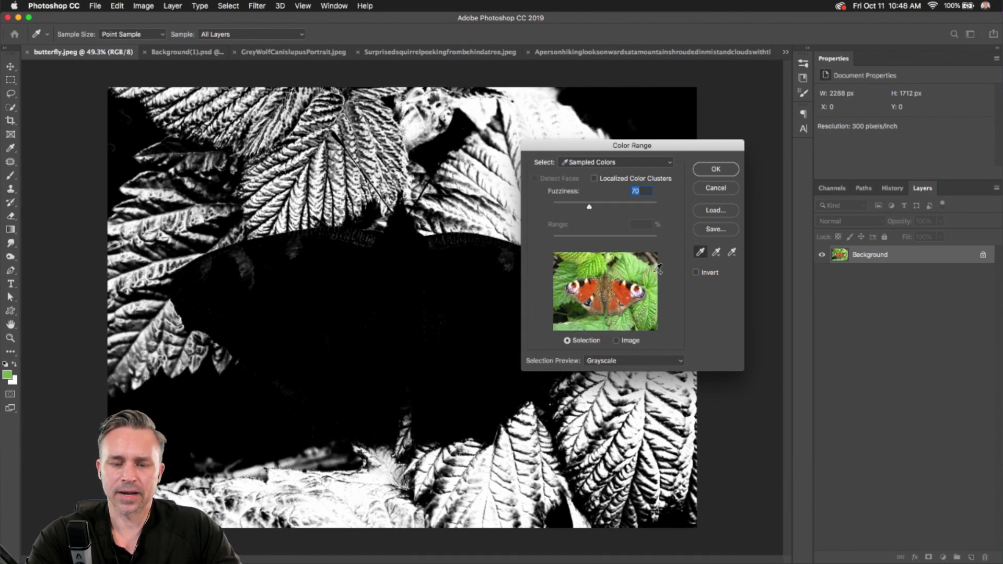
key(super)
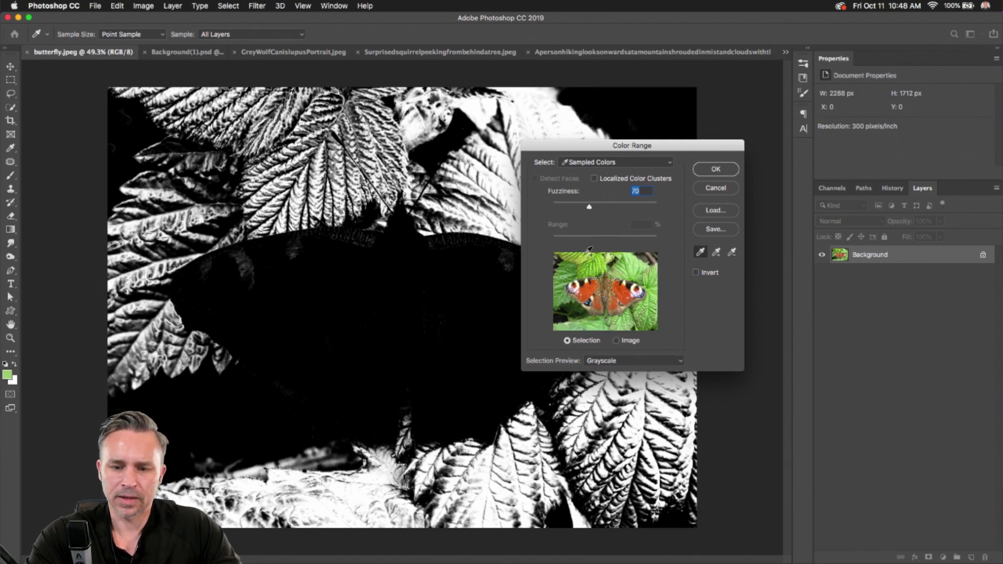
click(594, 265)
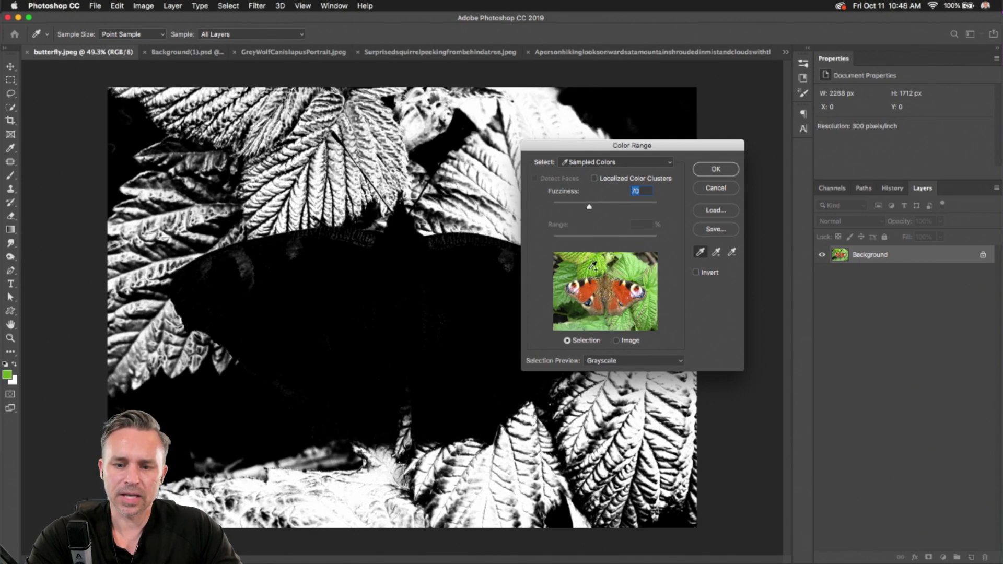
click(592, 266)
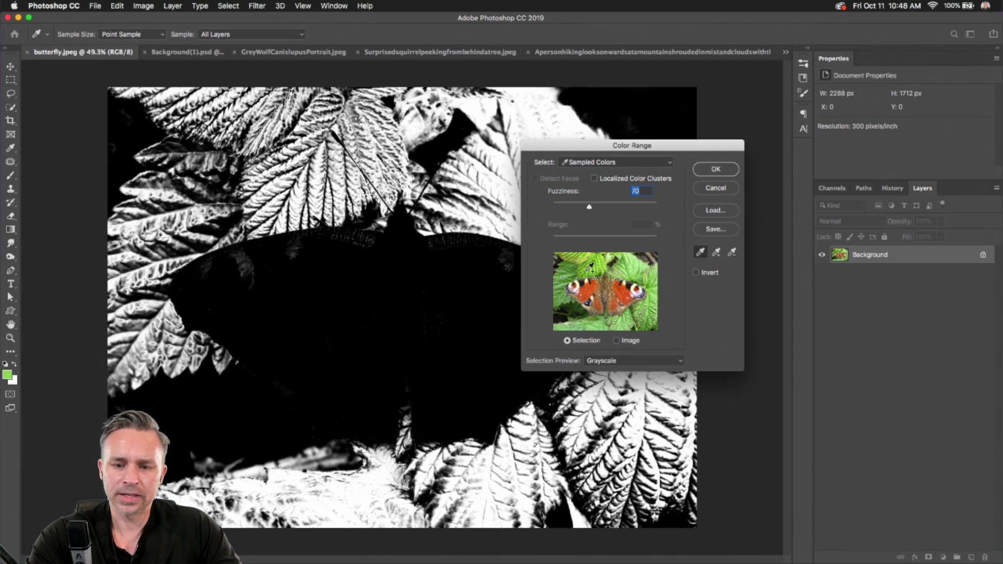
click(587, 266)
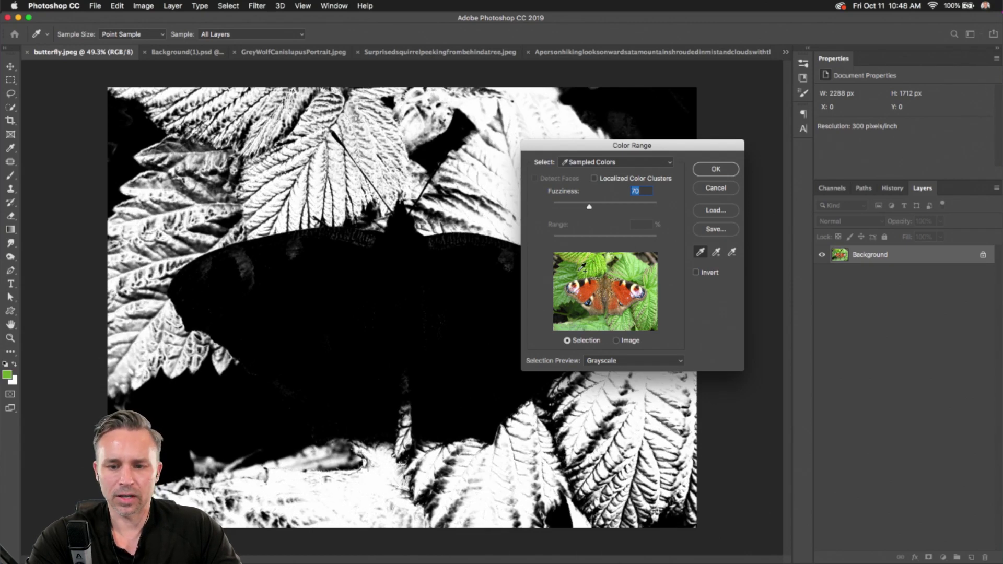
click(715, 170)
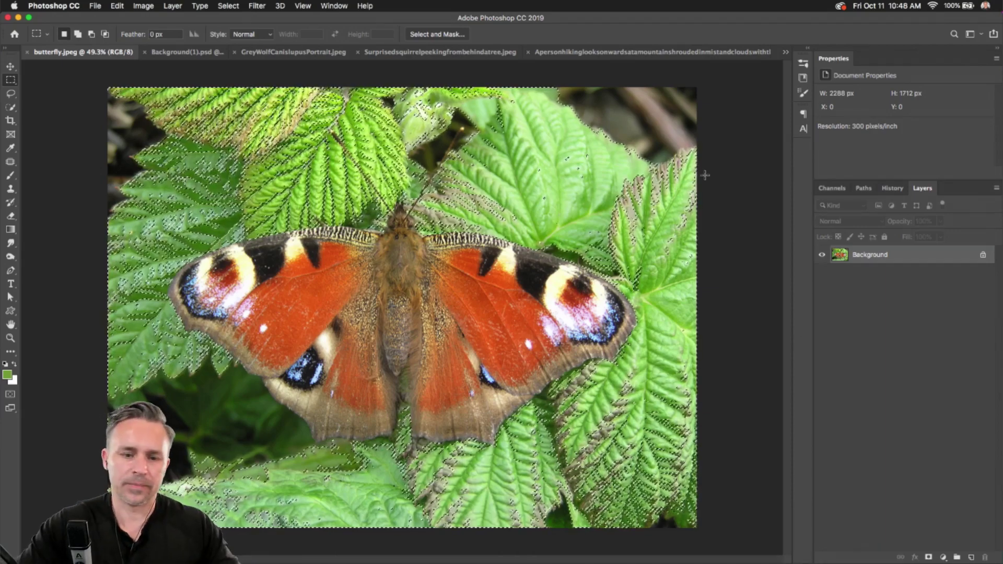
Step: Clear the Color Range selection and select the butterfly's wings and body with the Quick Selection tool
click(10, 93)
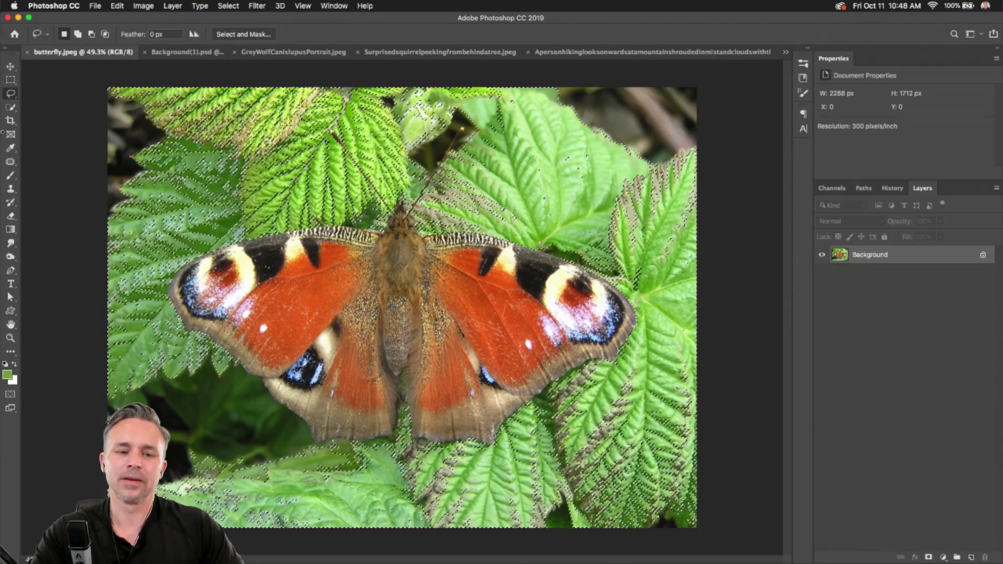
key(super+d)
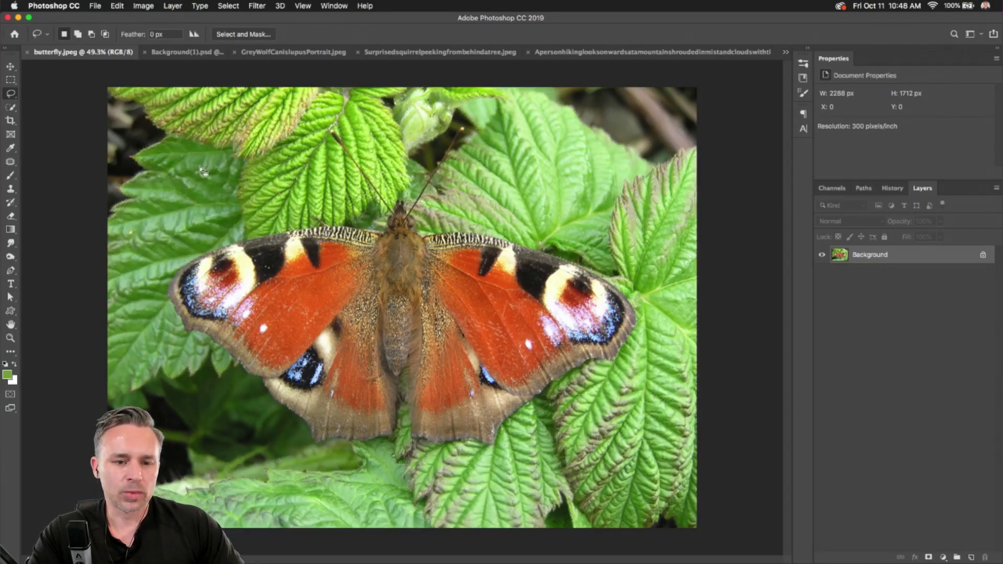
key(w)
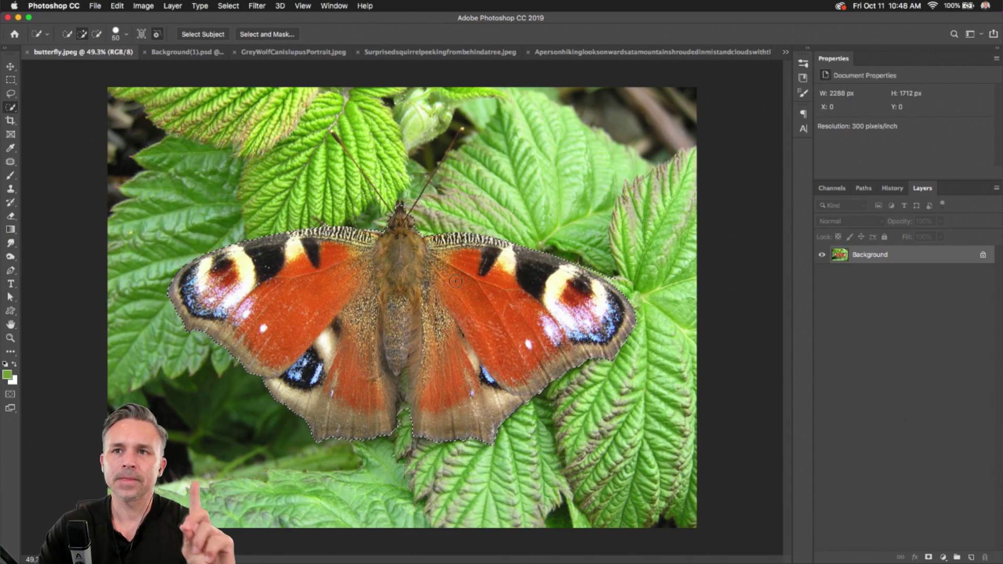
Step: Duplicate the Background layer and mask the copy with the butterfly selection
scroll(456, 281, up, 3)
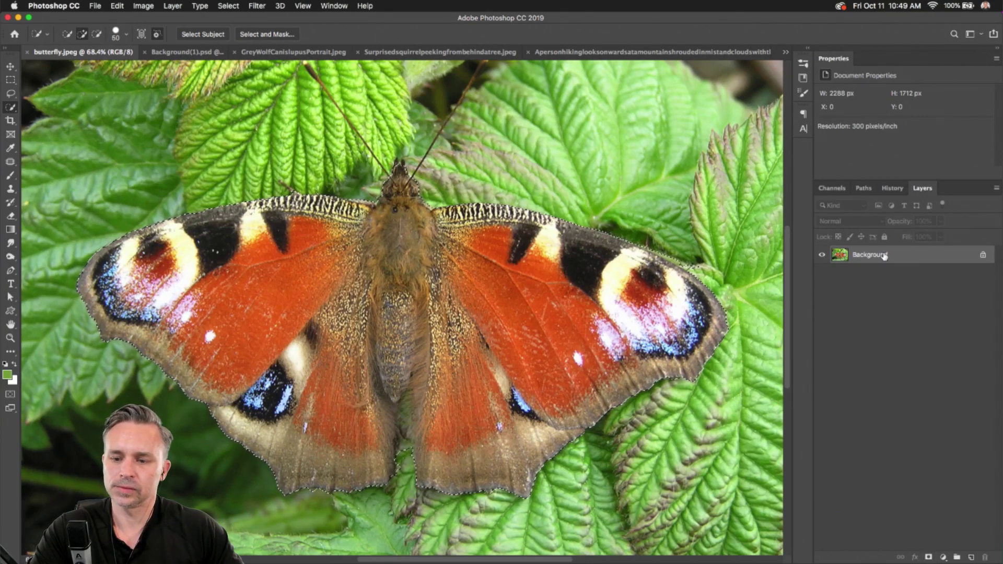
drag(884, 256, 970, 555)
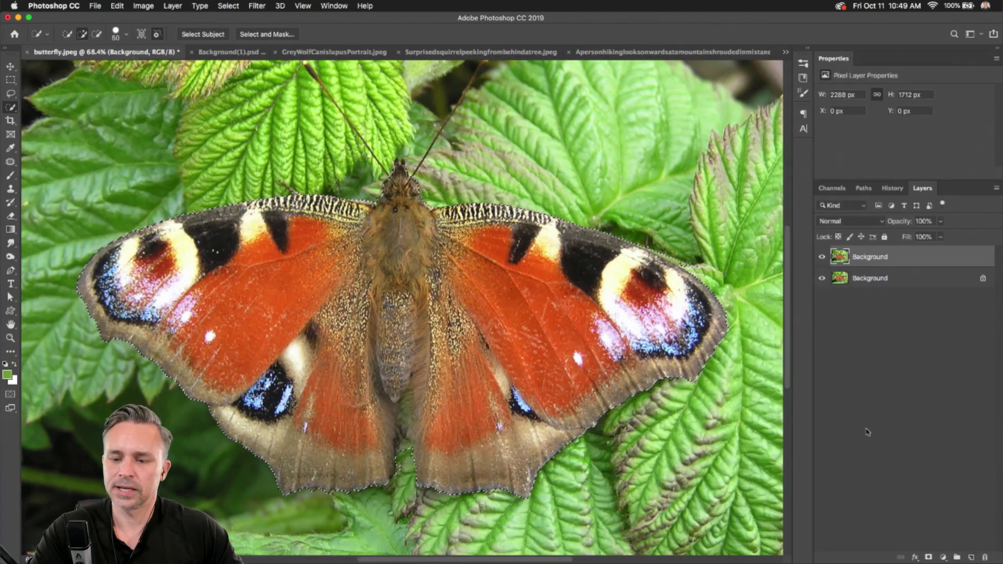
click(928, 558)
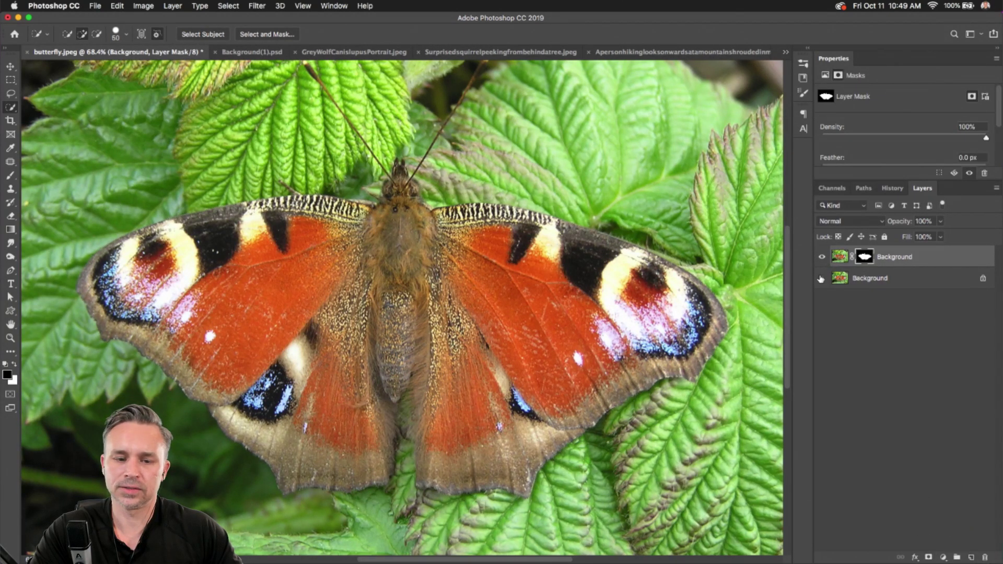
Step: Toggle the visibility of the original Background layer to check the masked butterfly, leaving the layer visible
click(821, 279)
click(822, 278)
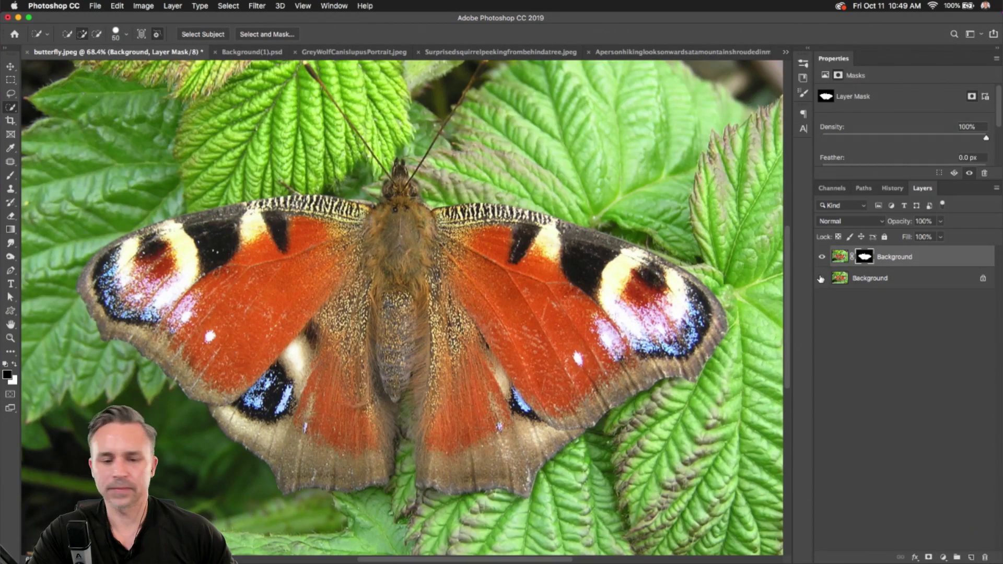
click(821, 279)
click(821, 279)
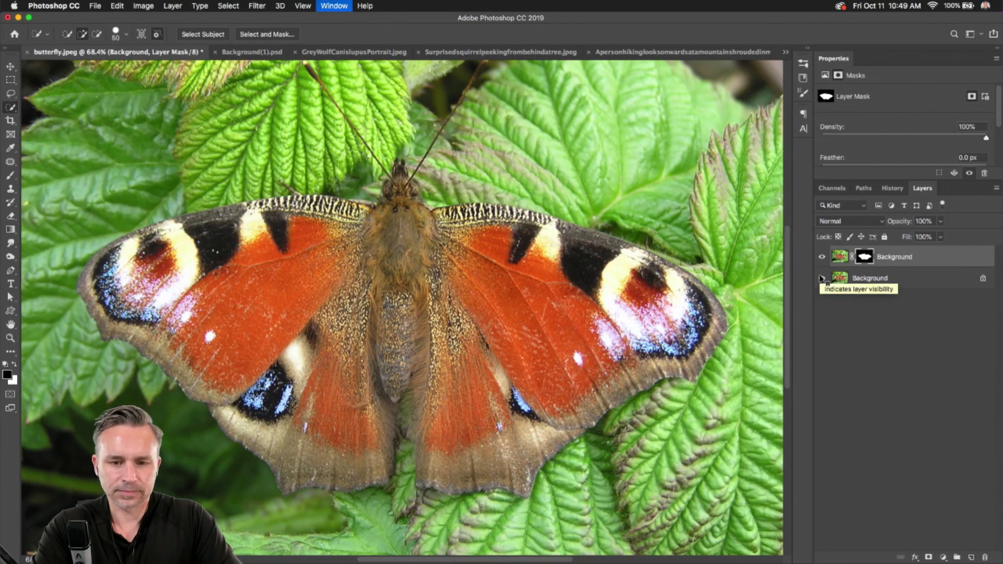
Step: Tile all open documents and copy the masked butterfly layer into the Background(1).psd desert scene
key(super+alt+t)
click(893, 264)
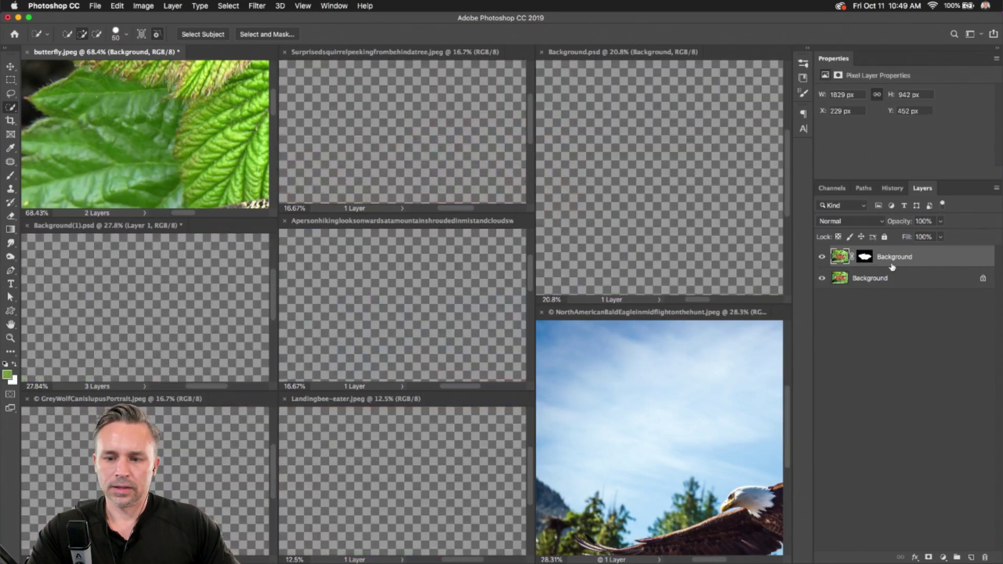
drag(942, 263, 210, 282)
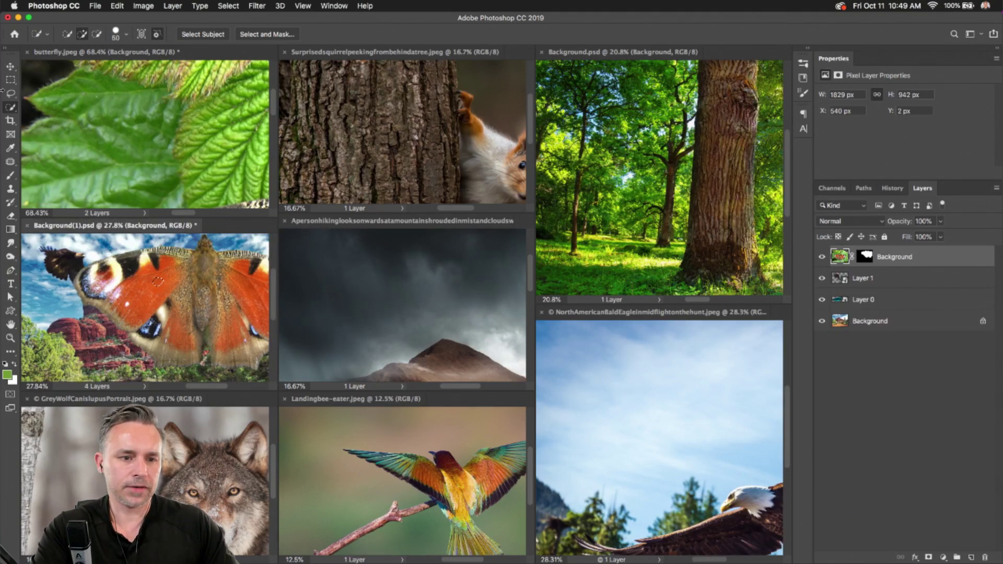
key(v)
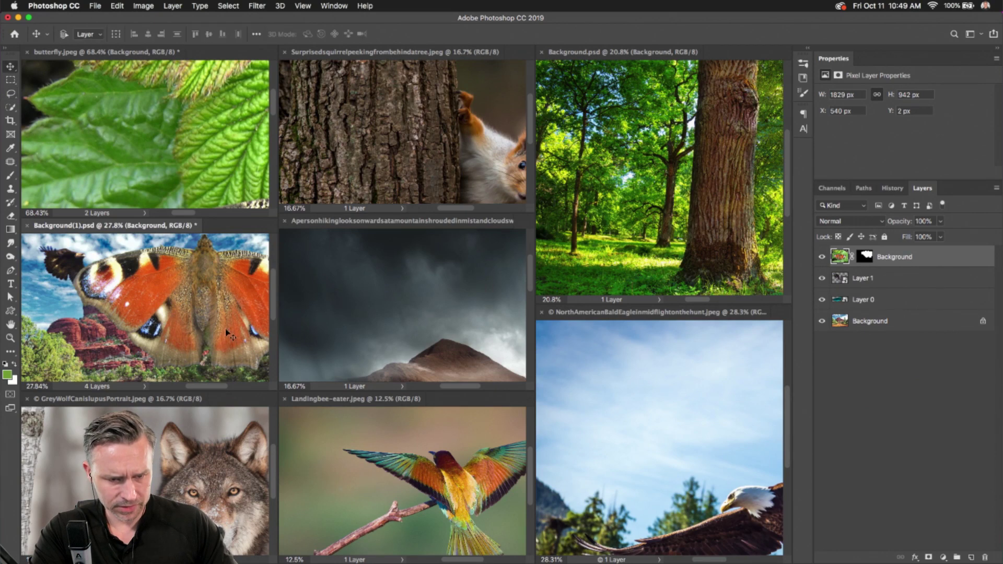
Step: Centre the butterfly over the path in the desert scene and close the butterfly.jpeg document
drag(224, 310, 186, 335)
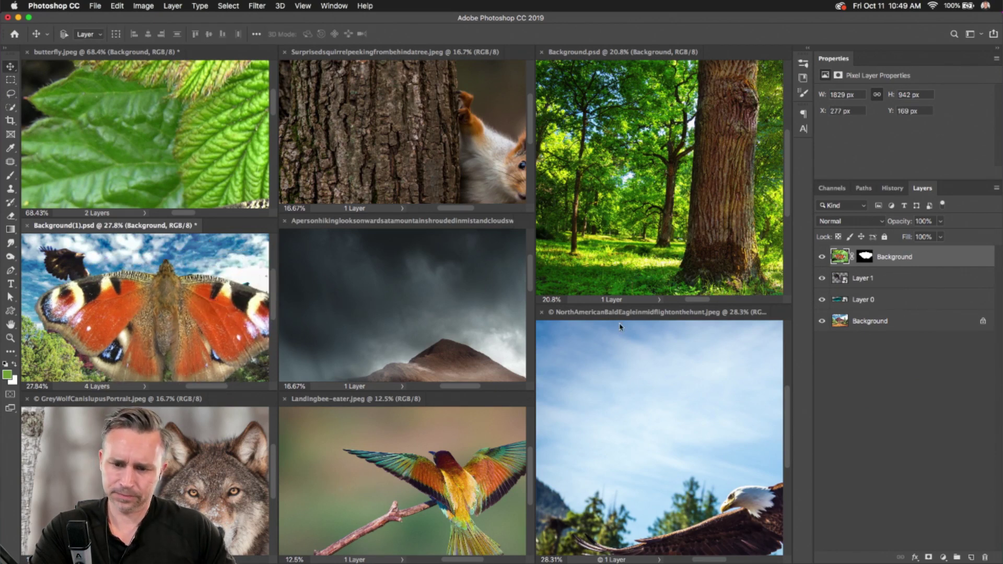
click(611, 442)
click(23, 51)
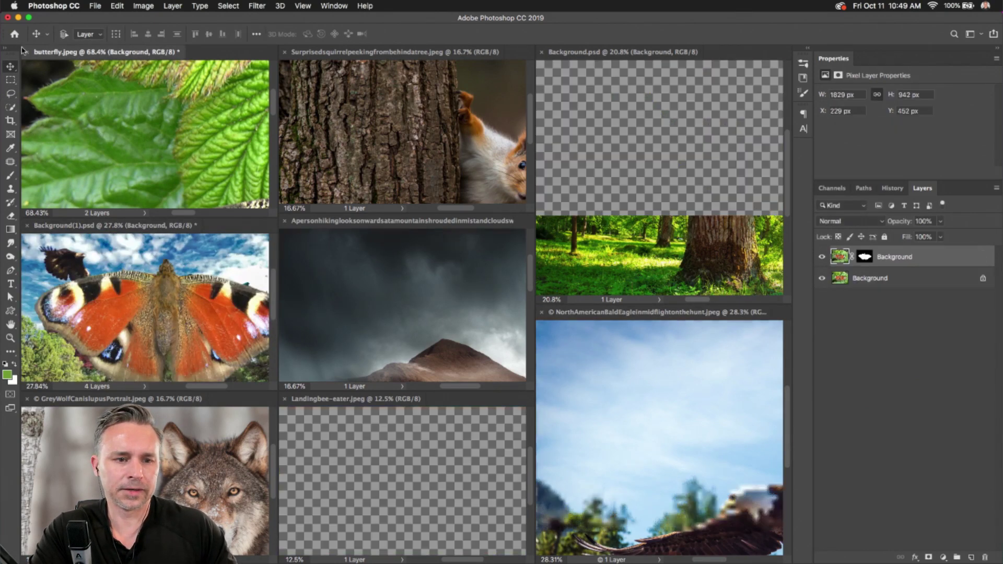
click(27, 52)
click(462, 197)
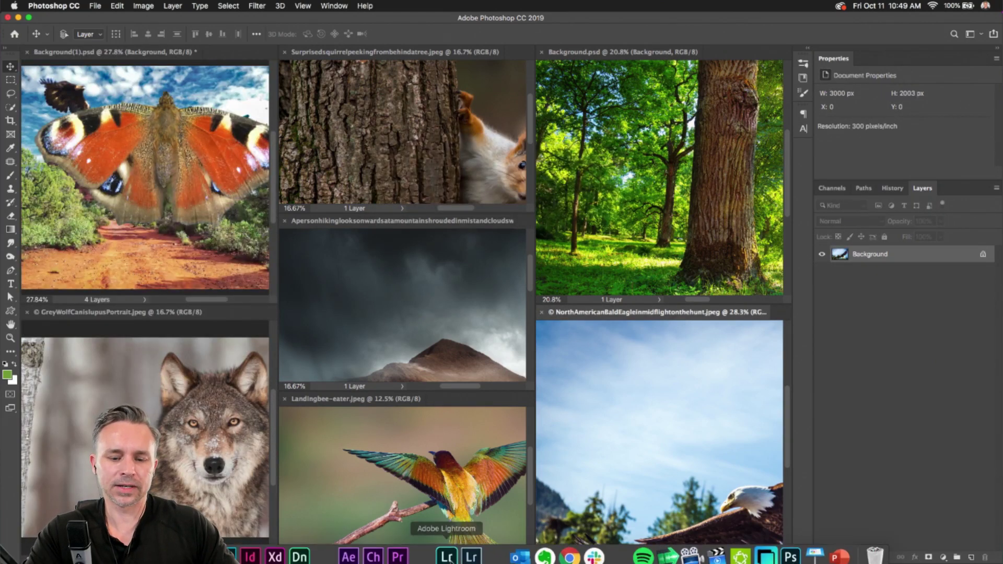
Step: Consolidate all documents to tabs with Landingbee-eater.jpeg in front and fit the image in the window
click(292, 436)
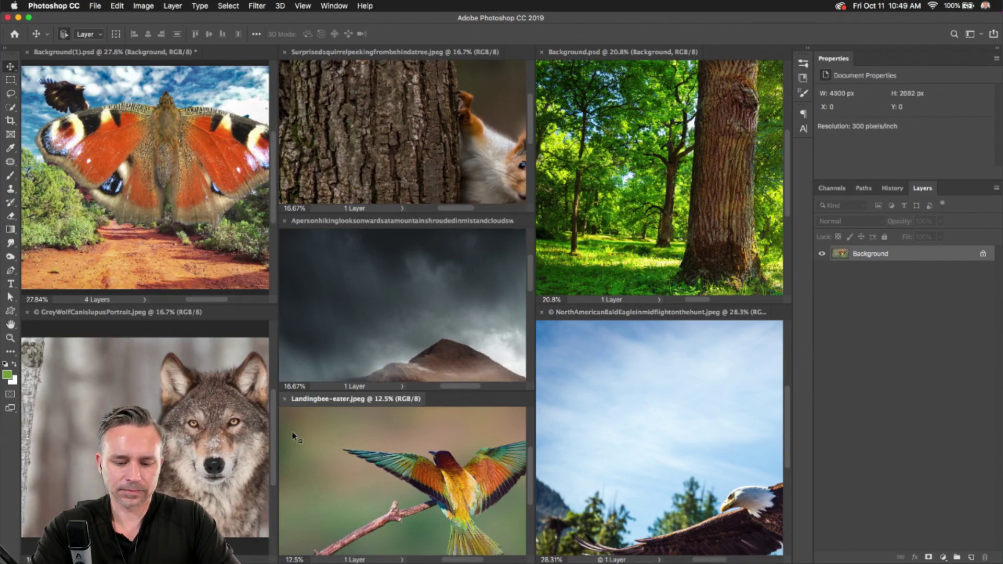
key(super+alt+shift+c)
key(super+0)
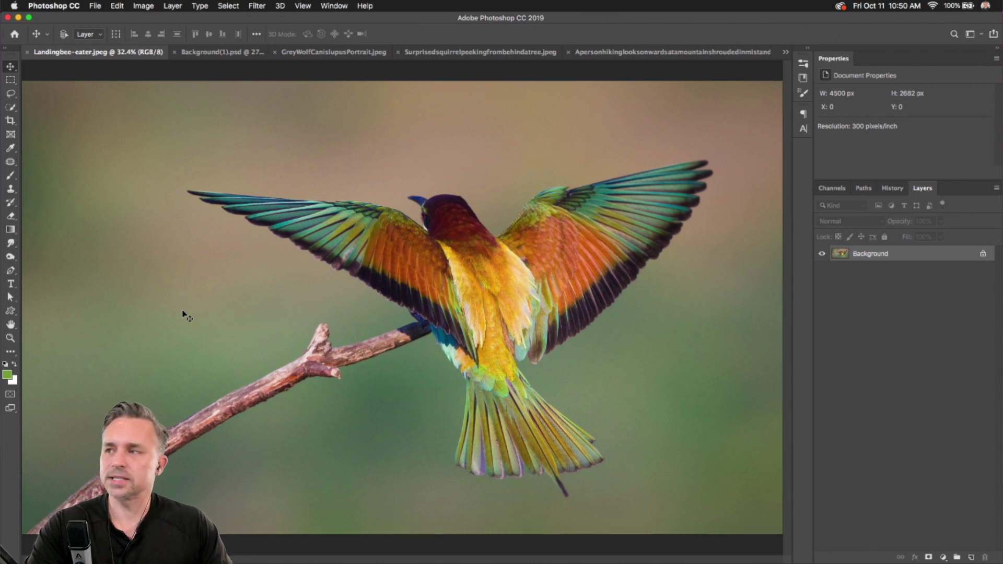
Step: Try selecting the bird automatically with Select Subject, and clear that selection again
click(11, 106)
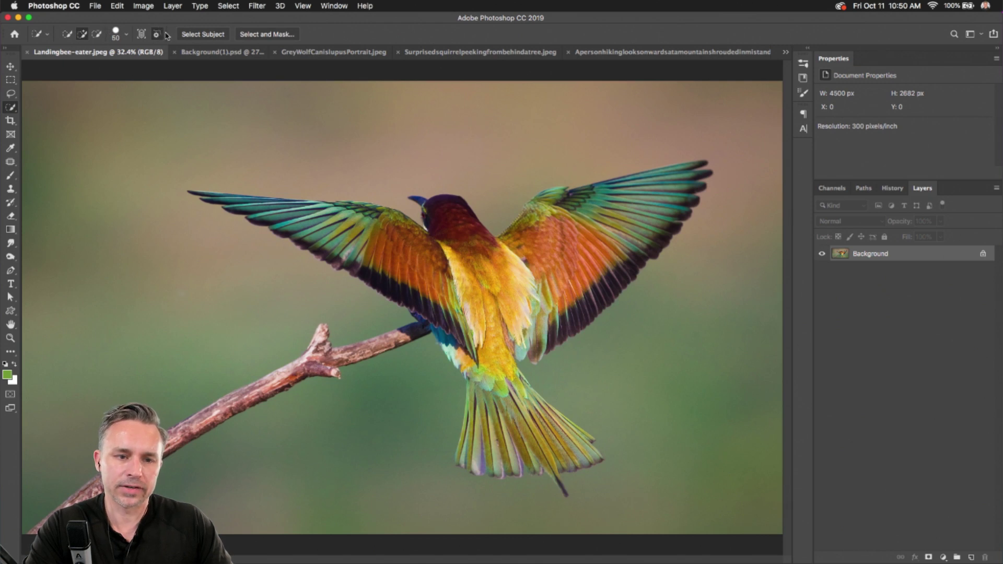
click(193, 34)
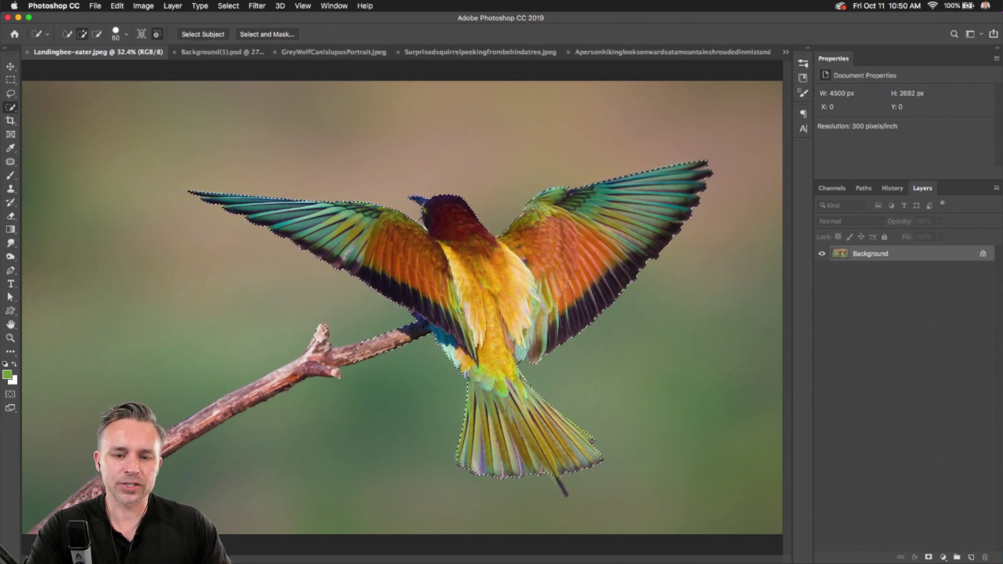
key(l)
key(super+d)
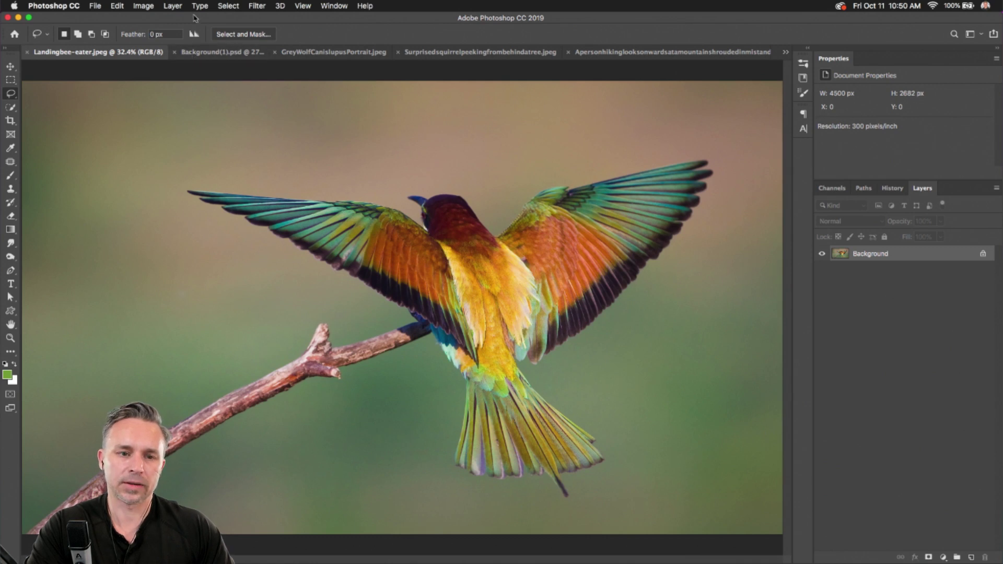
Step: Start a Focus Area selection on the bee-eater image and move its dialog clear of the bird
click(228, 6)
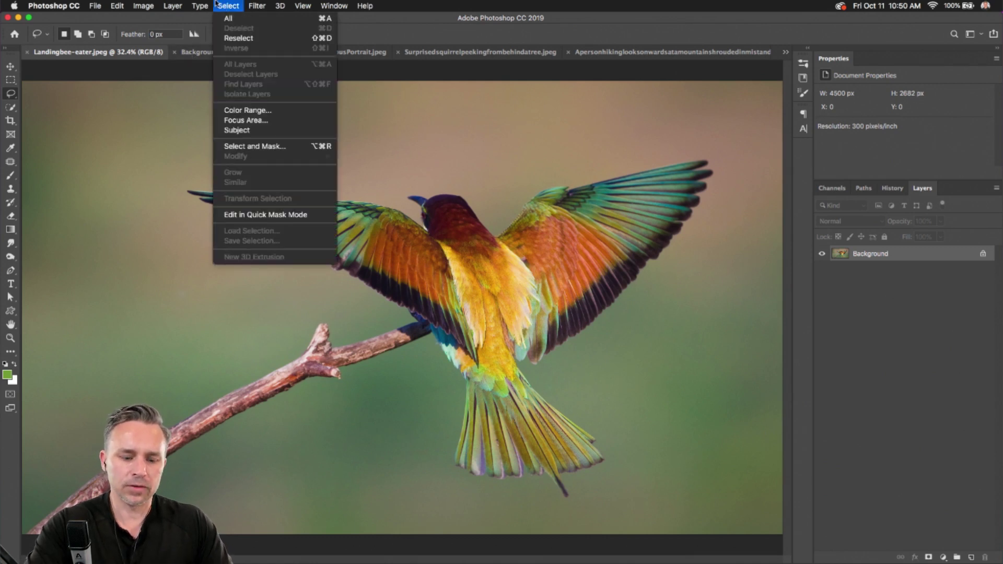
click(252, 121)
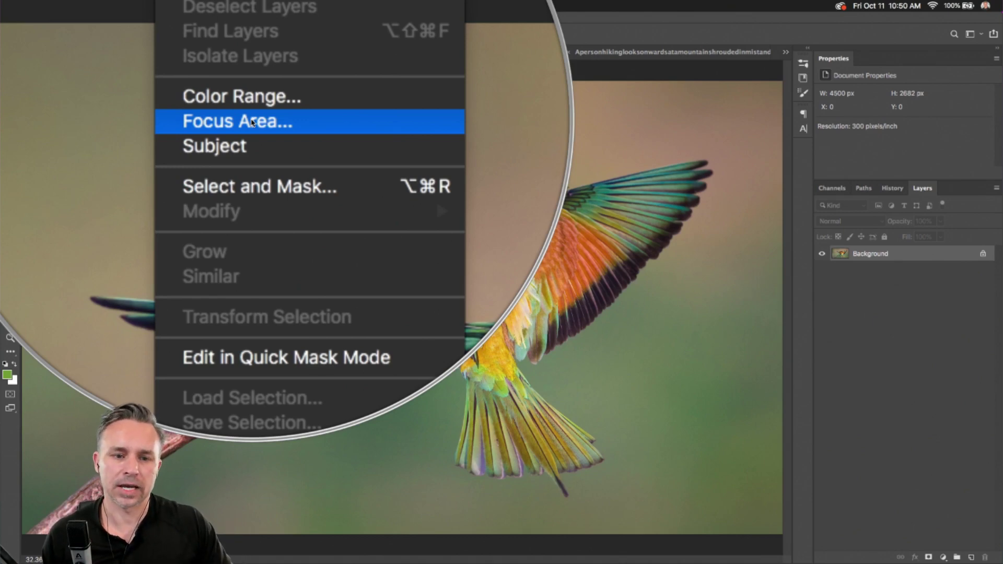
click(252, 121)
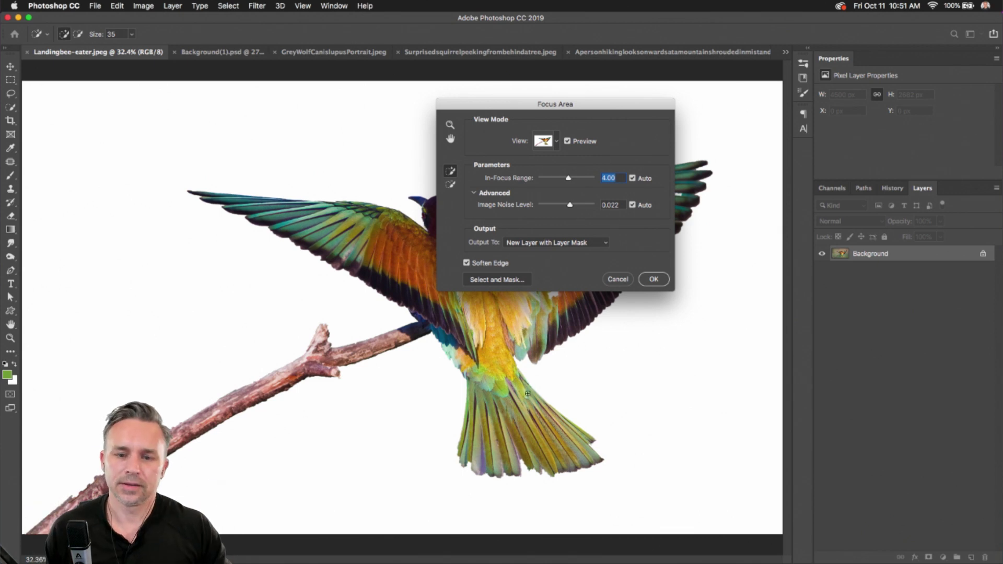
drag(497, 104, 687, 122)
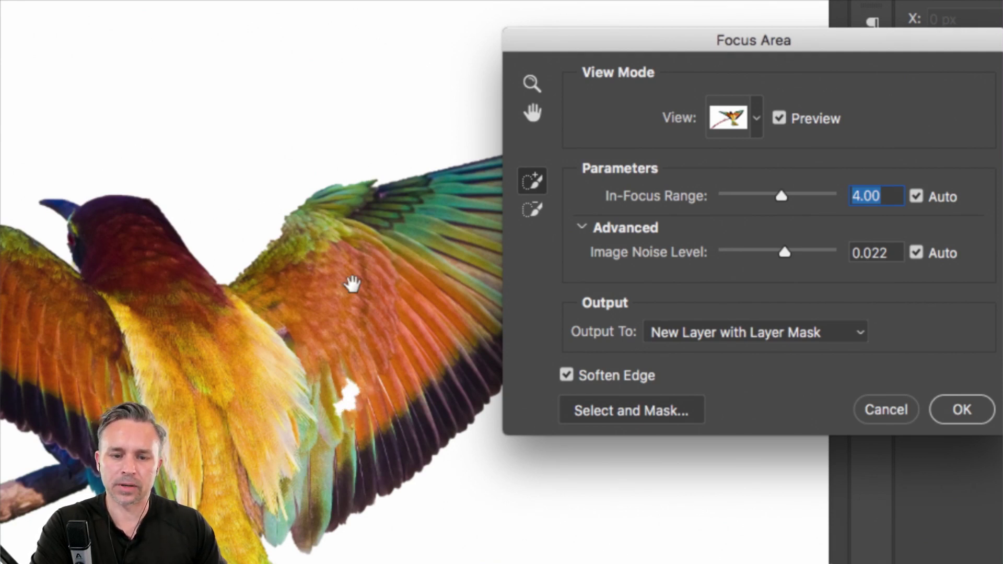
drag(570, 40, 476, 87)
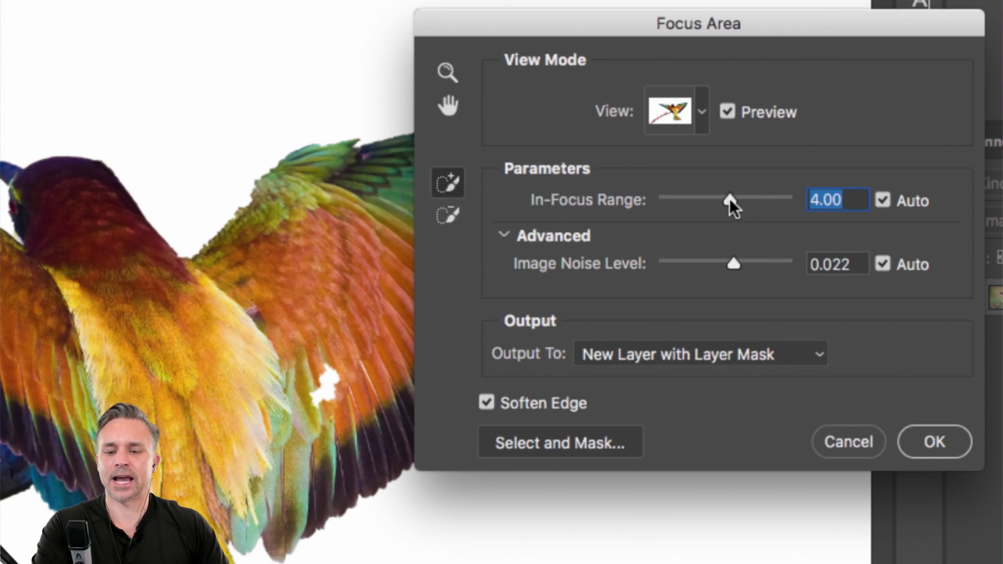
Step: Test several In-Focus Range values to include the gap in the bird's wing, settling on 5.52
drag(730, 201, 700, 201)
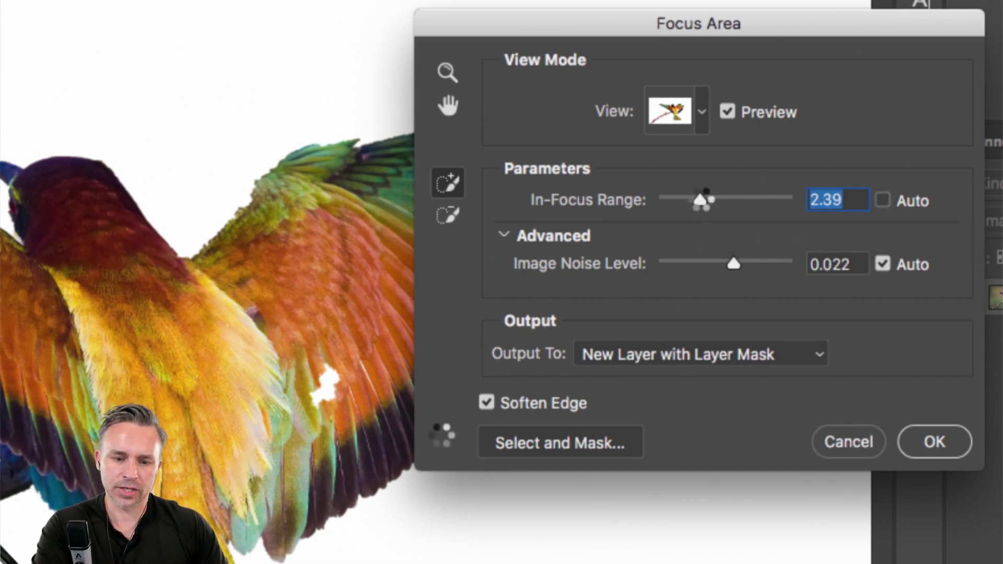
drag(700, 202, 756, 205)
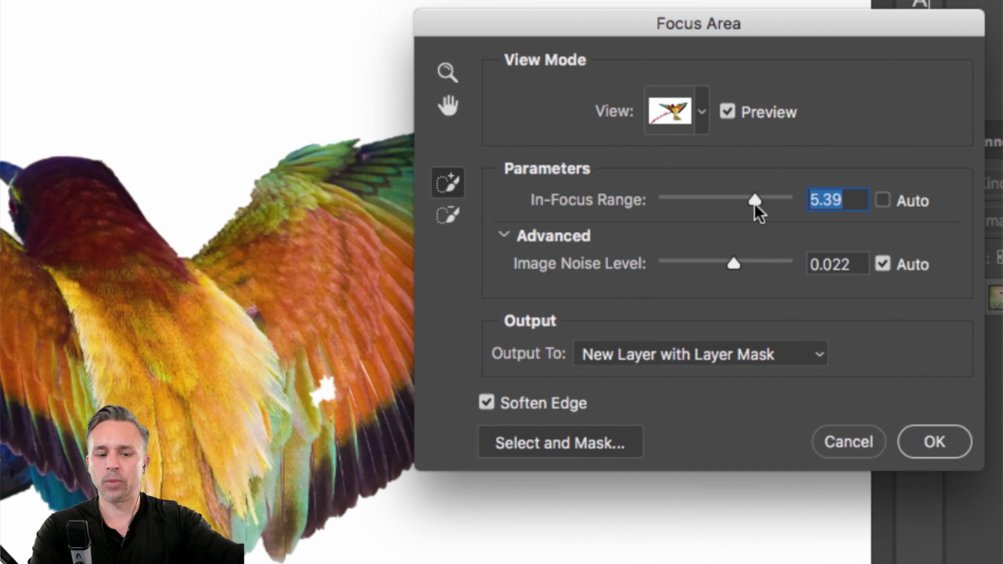
drag(755, 206, 771, 208)
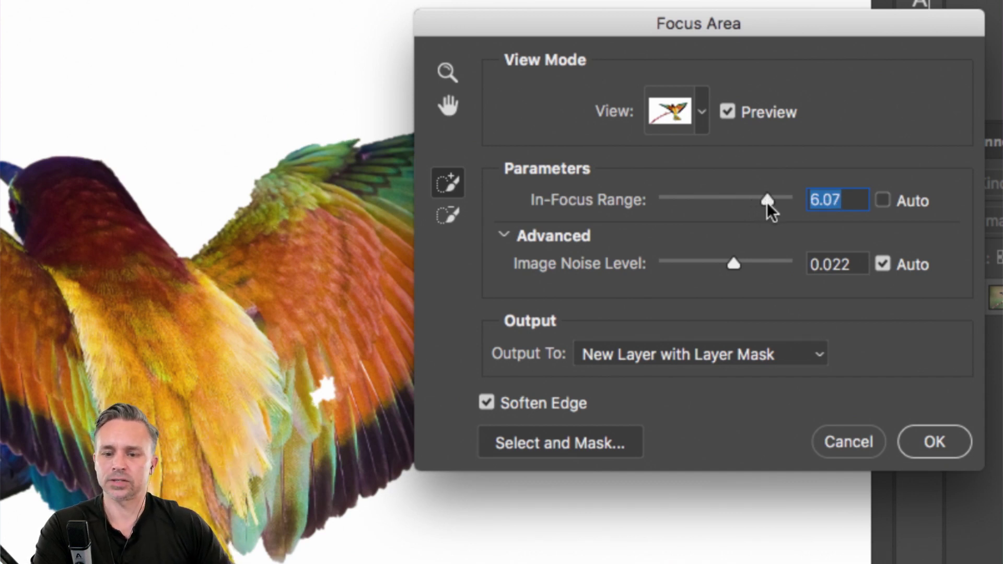
click(320, 393)
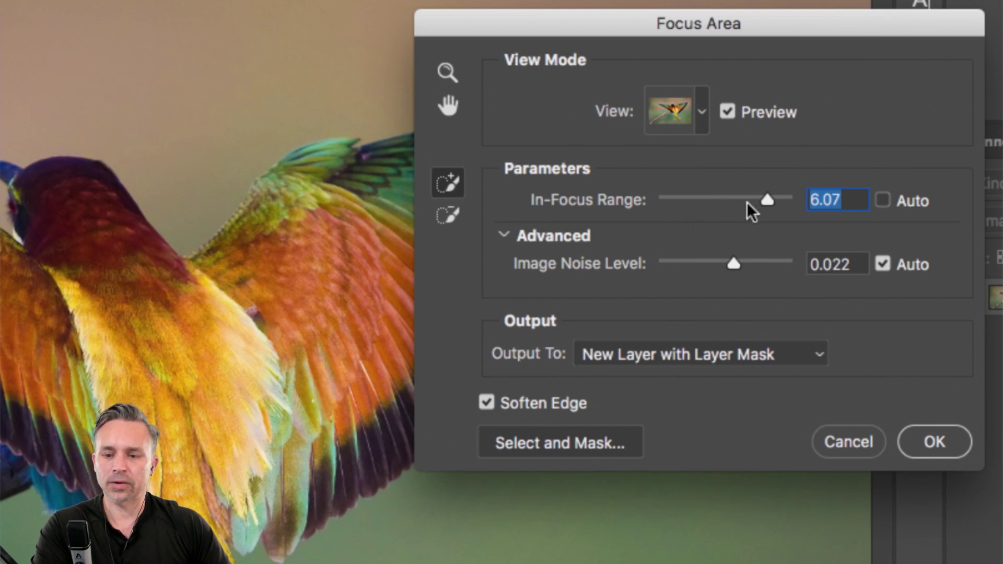
drag(767, 205, 759, 205)
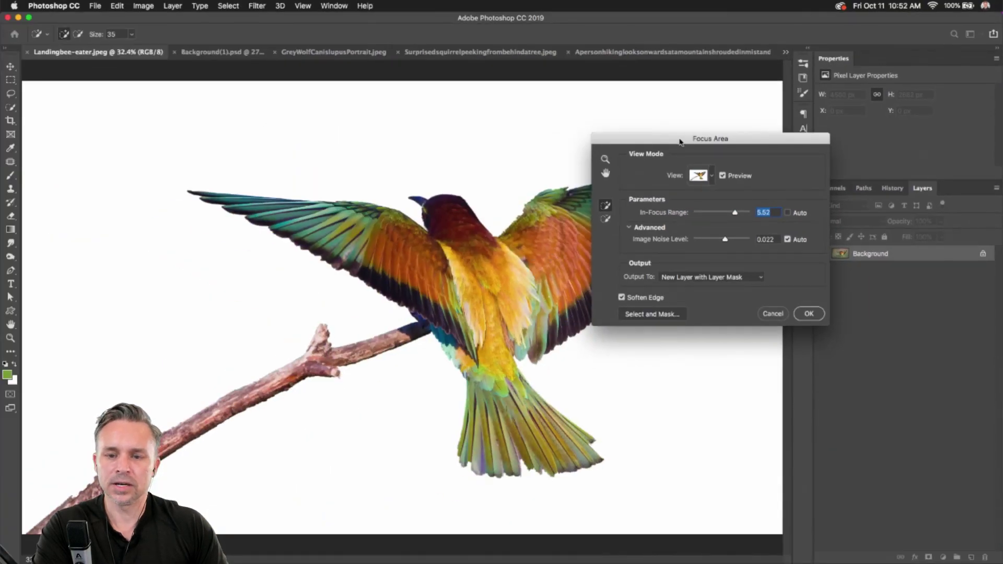
drag(680, 142, 385, 136)
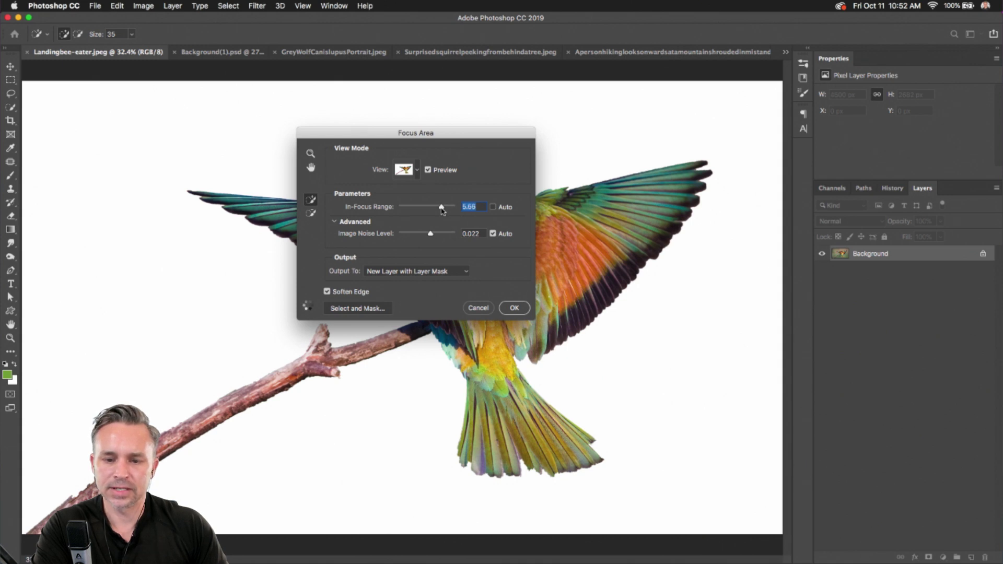
drag(441, 210, 442, 211)
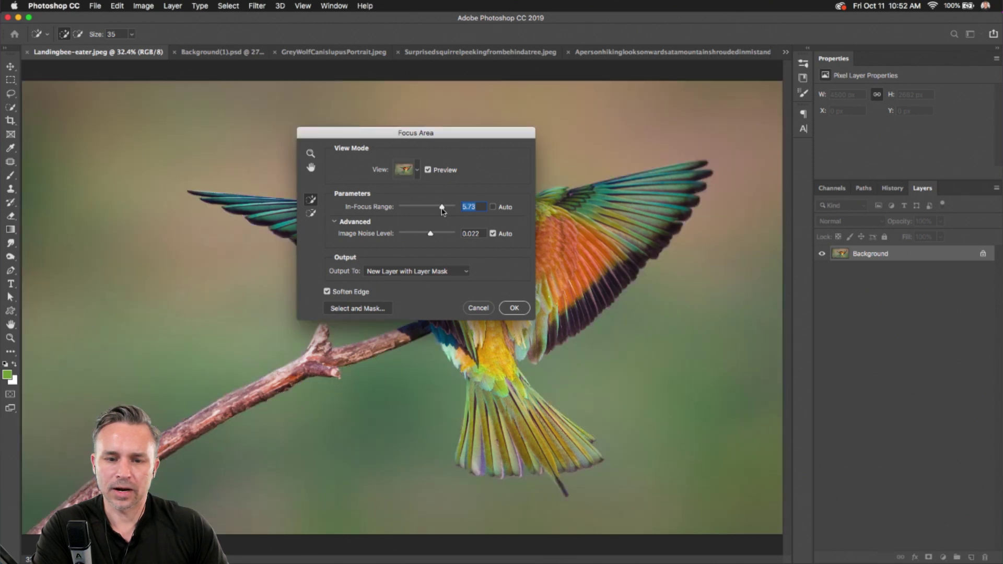
drag(442, 211, 442, 211)
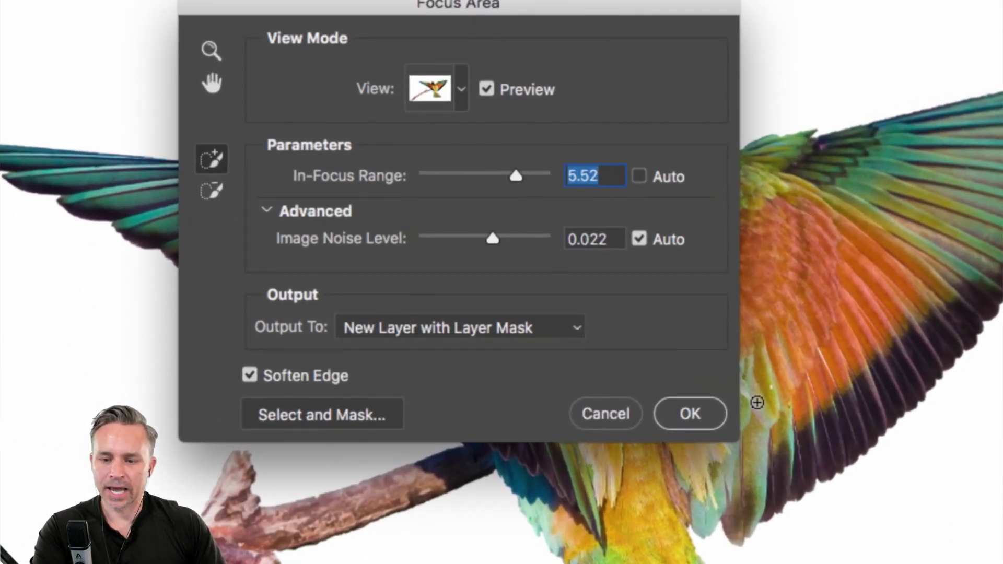
key(alt)
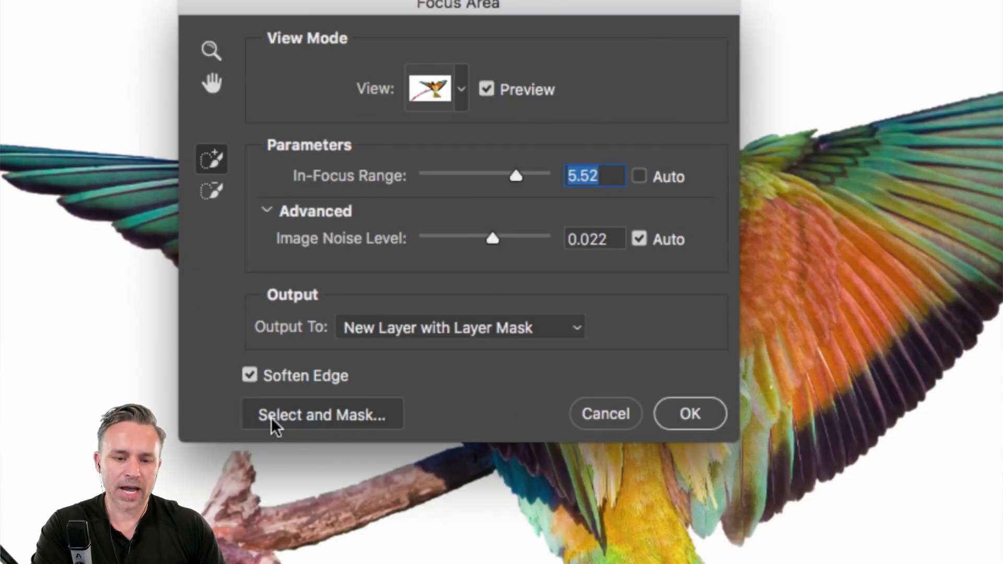
Step: Continue the focus selection in Select and Mask and show the bird's mask in the Black & White view
click(274, 425)
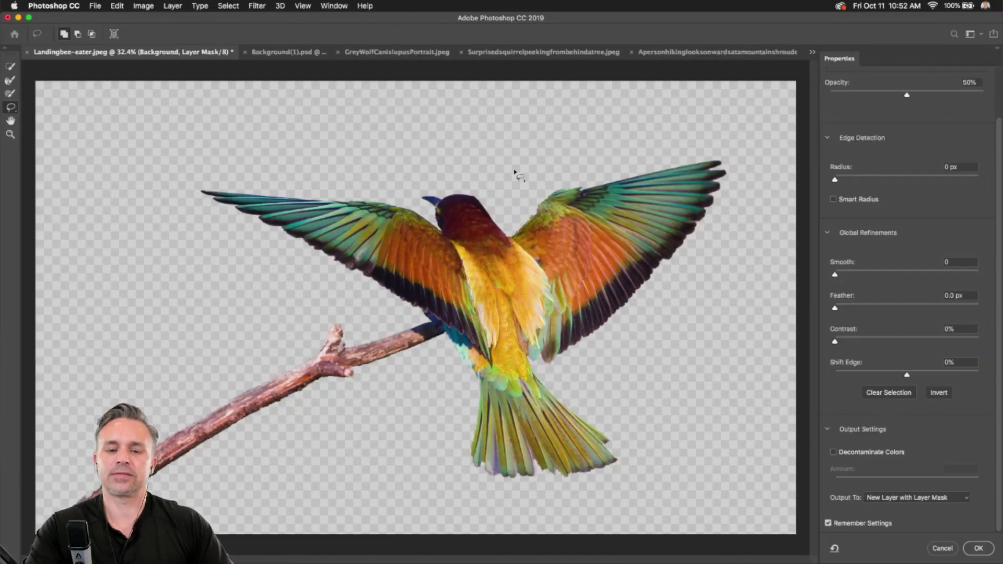
key(super+plus)
key(super+plus)
drag(630, 262, 499, 253)
scroll(891, 154, up, 3)
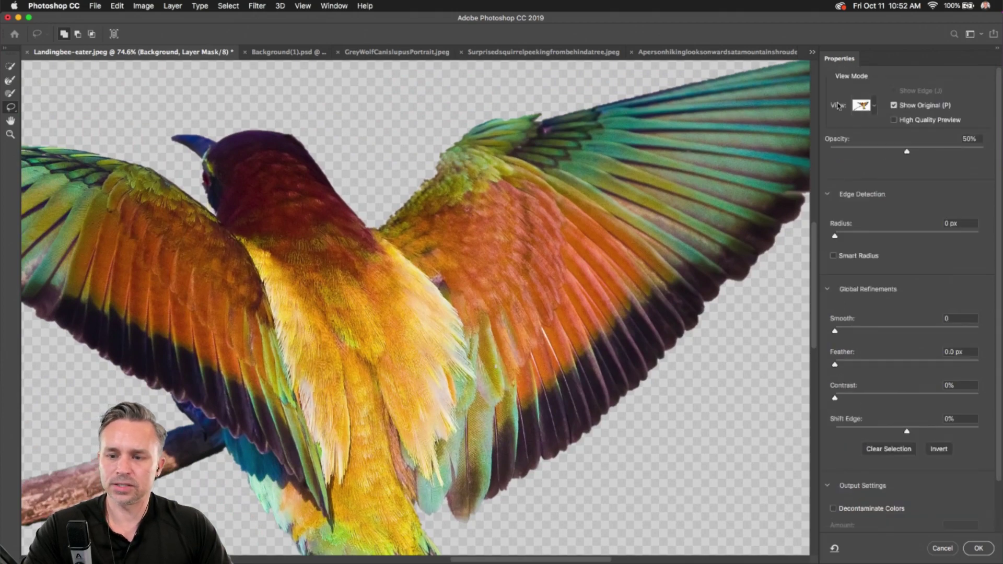
click(877, 108)
click(841, 235)
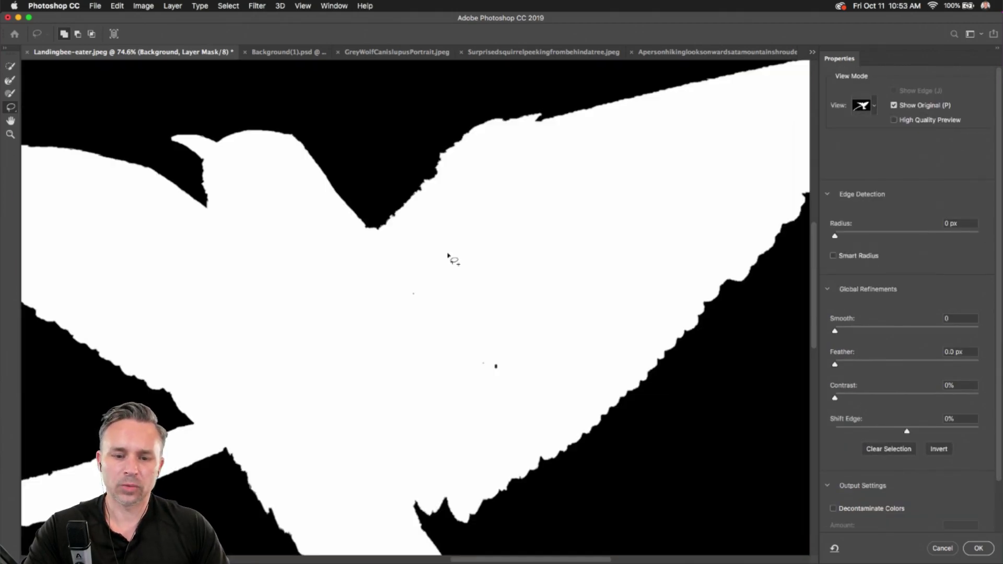
Step: Try to lasso the specks inside the bird's mask, output a new layer with layer mask, and undo that result
click(11, 107)
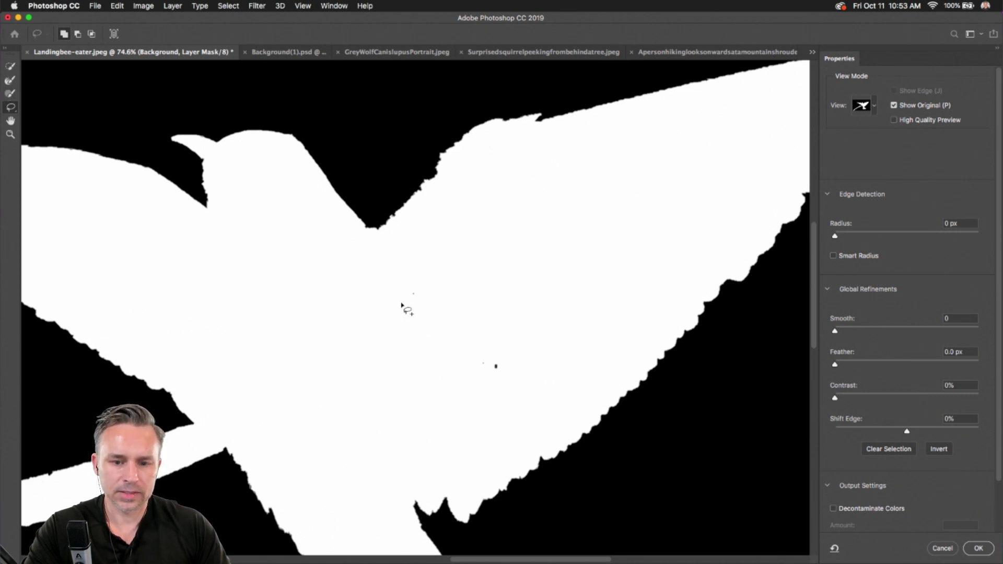
key(alt)
mouse_move(499, 304)
mouse_down()
mouse_move(385, 382)
mouse_move(383, 320)
mouse_up()
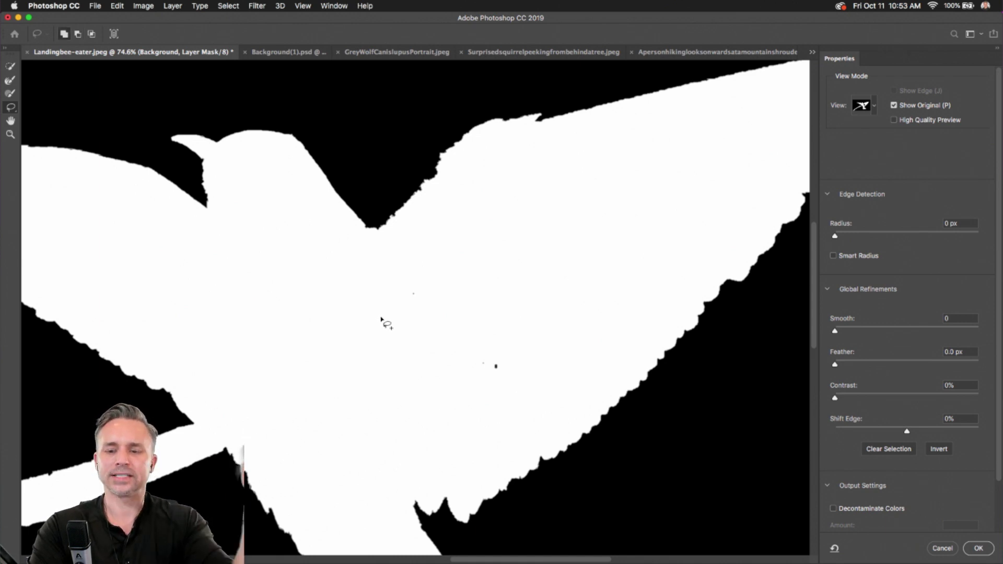
scroll(385, 322, down, 3)
scroll(889, 411, down, 2)
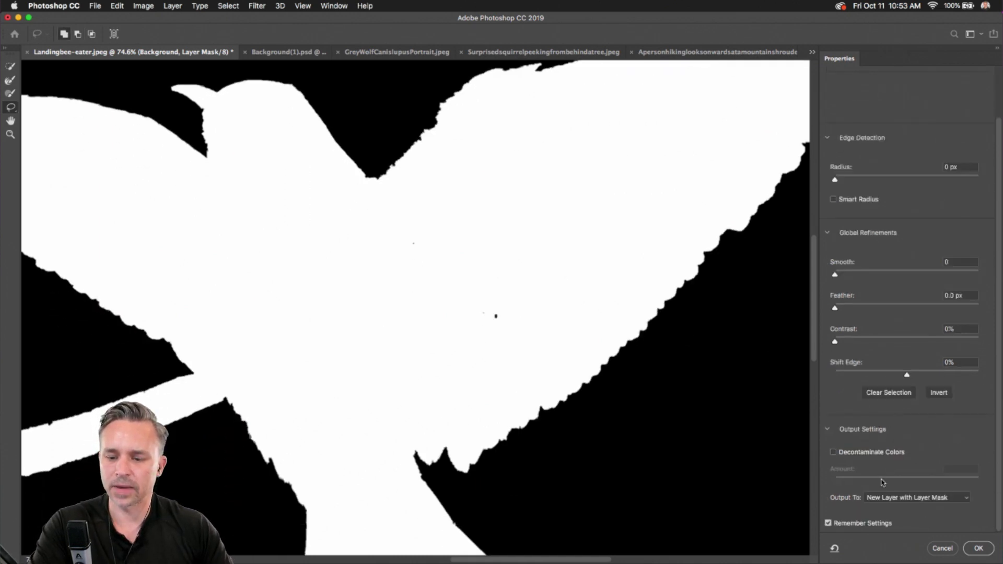
scroll(571, 252, down, 2)
key(Return)
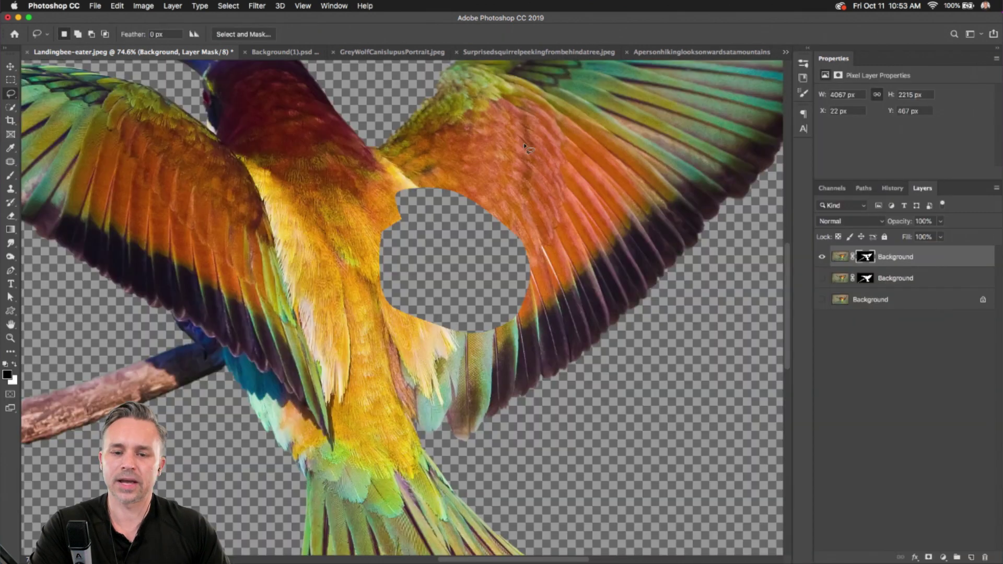
key(super+z)
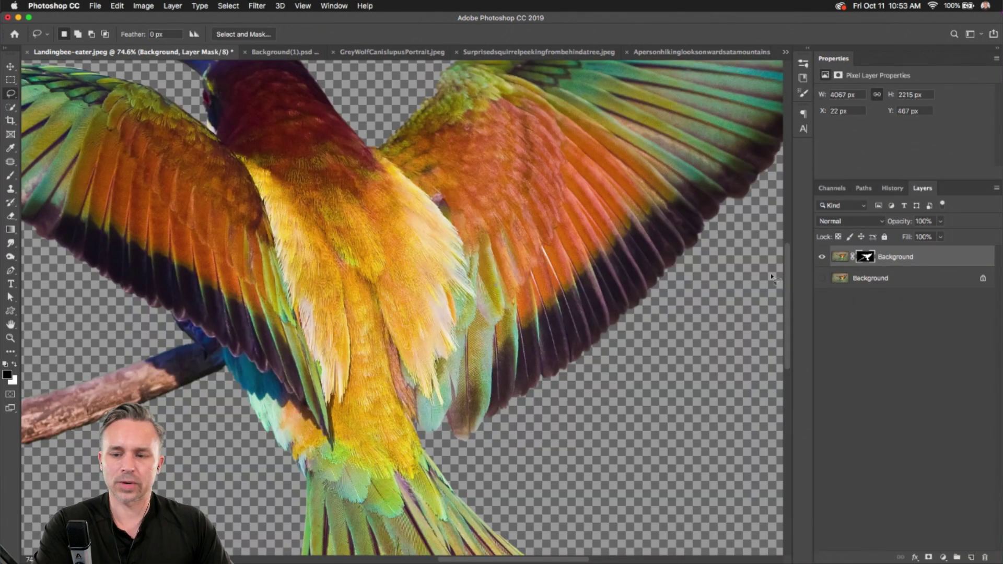
Step: Reopen the bird's layer mask in Select and Mask, lasso the black specks into the selection, and output a new layer with layer mask
click(865, 257)
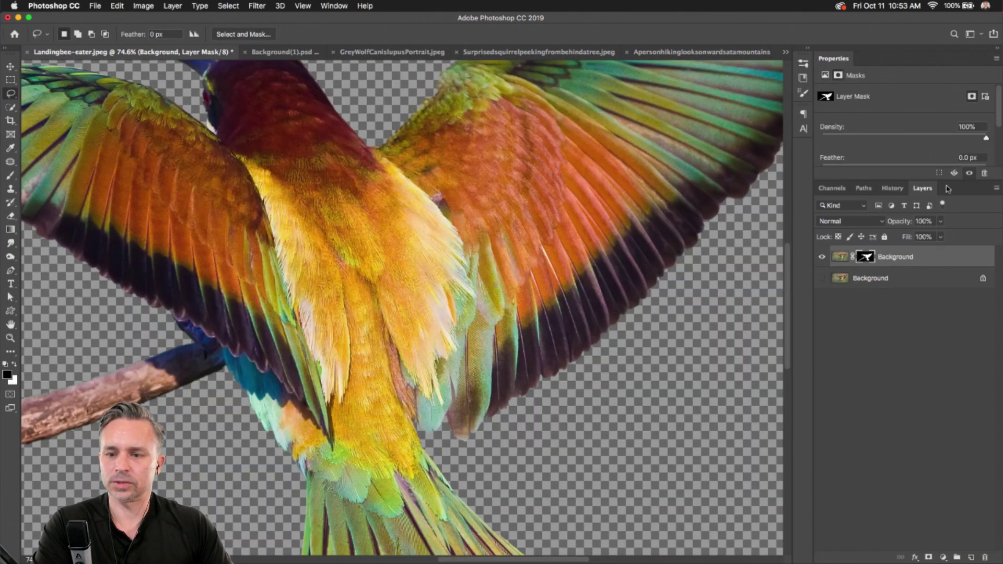
drag(950, 179, 950, 312)
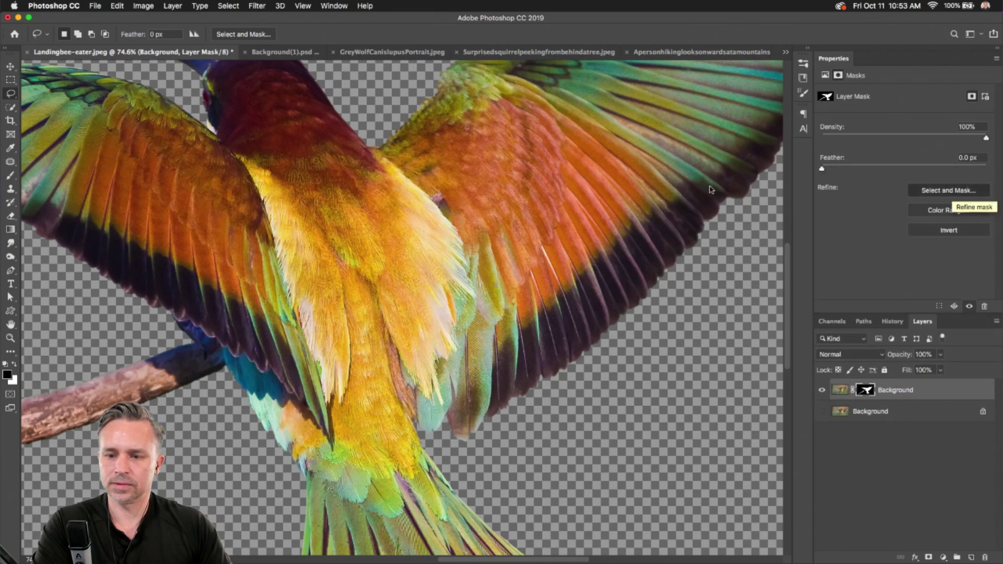
click(954, 195)
mouse_move(395, 211)
mouse_down()
mouse_move(470, 197)
mouse_move(512, 316)
mouse_move(410, 235)
mouse_up()
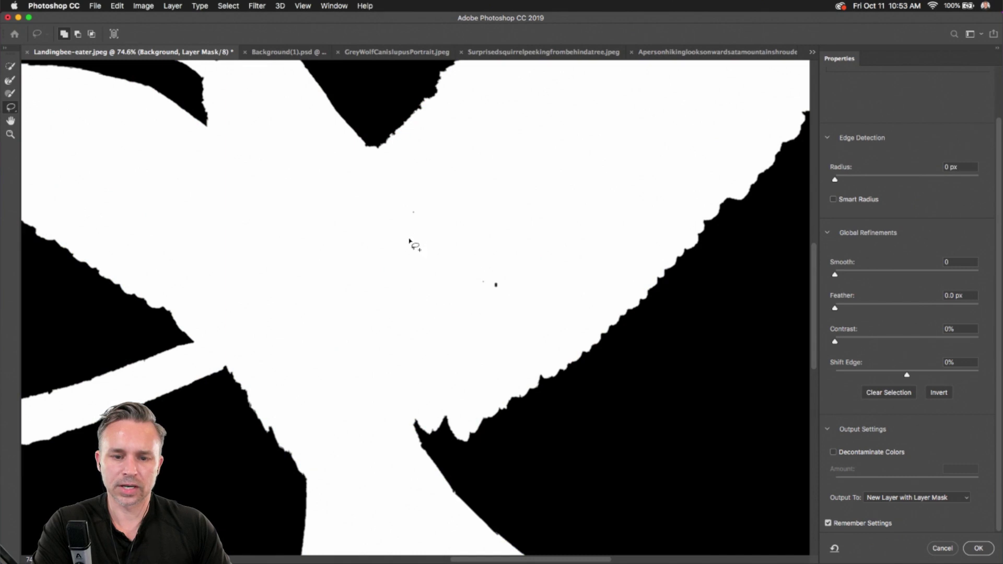
click(953, 545)
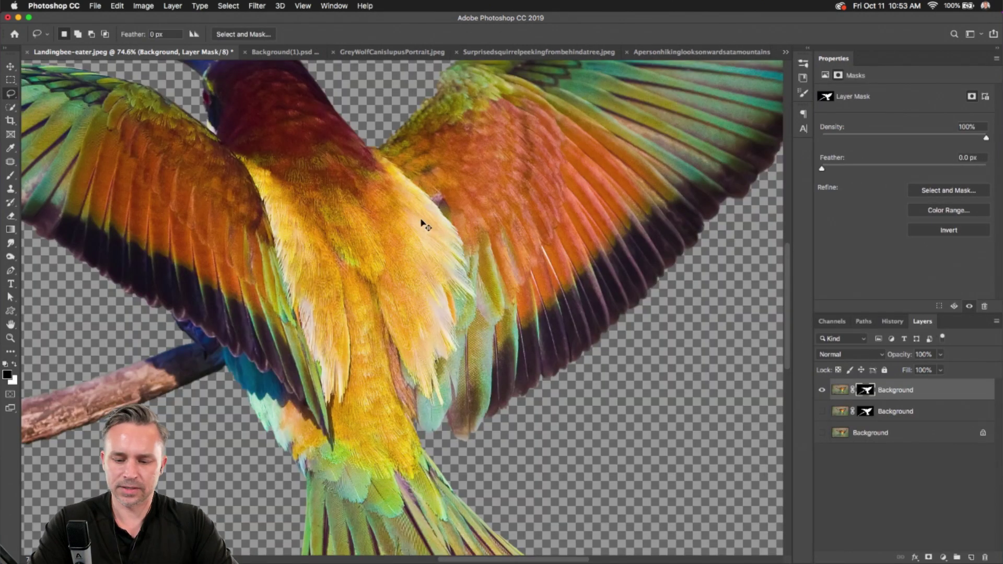
key(super+0)
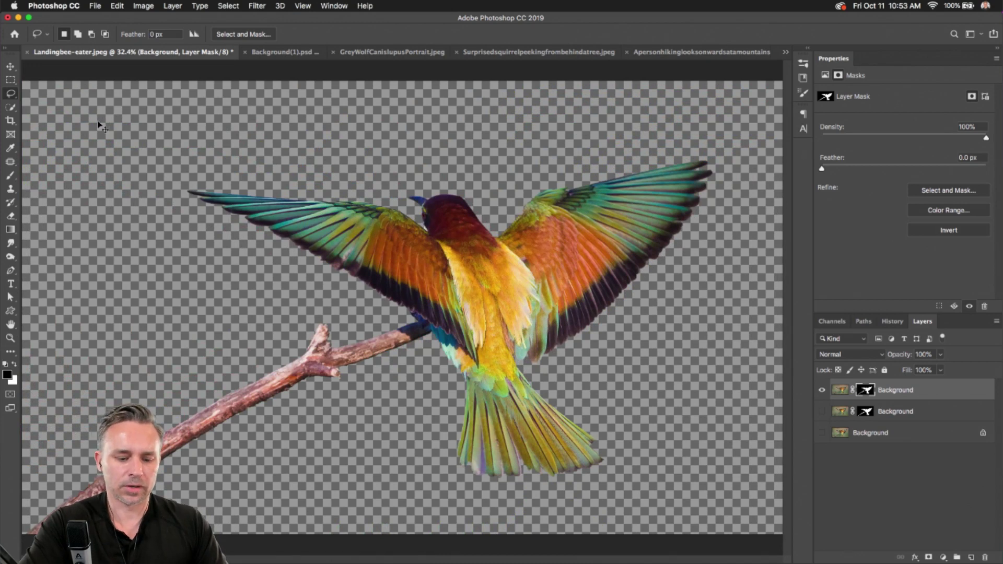
Step: Copy the masked bee-eater layer into Background(1).psd with the documents tiled, and convert the copy to a smart object
key(ctrl+super+t)
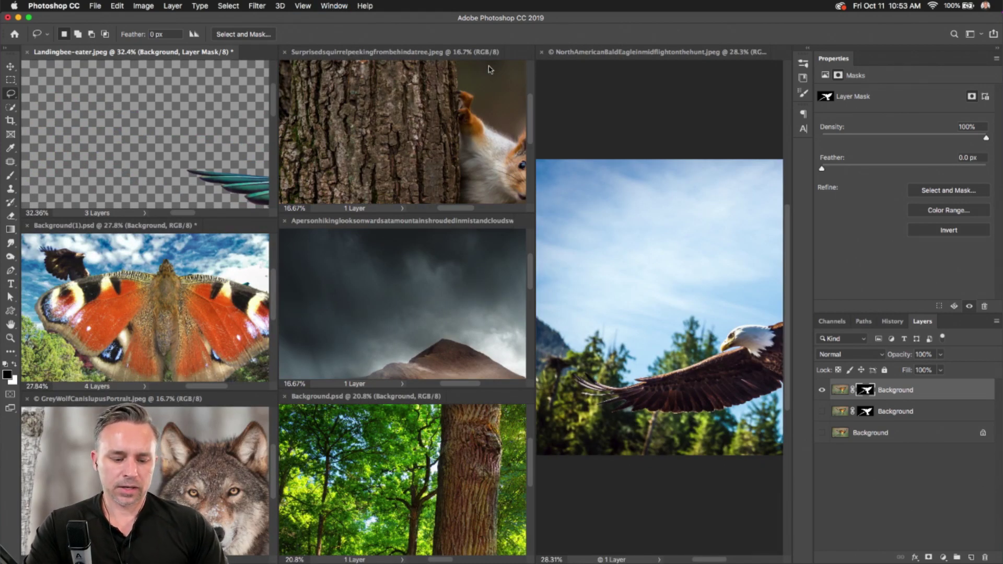
key(v)
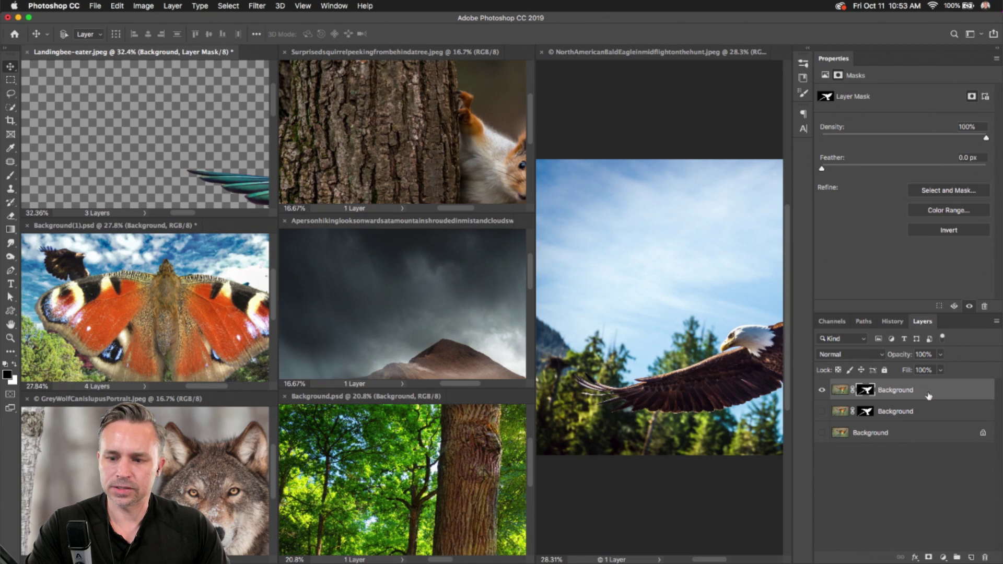
drag(894, 393, 147, 295)
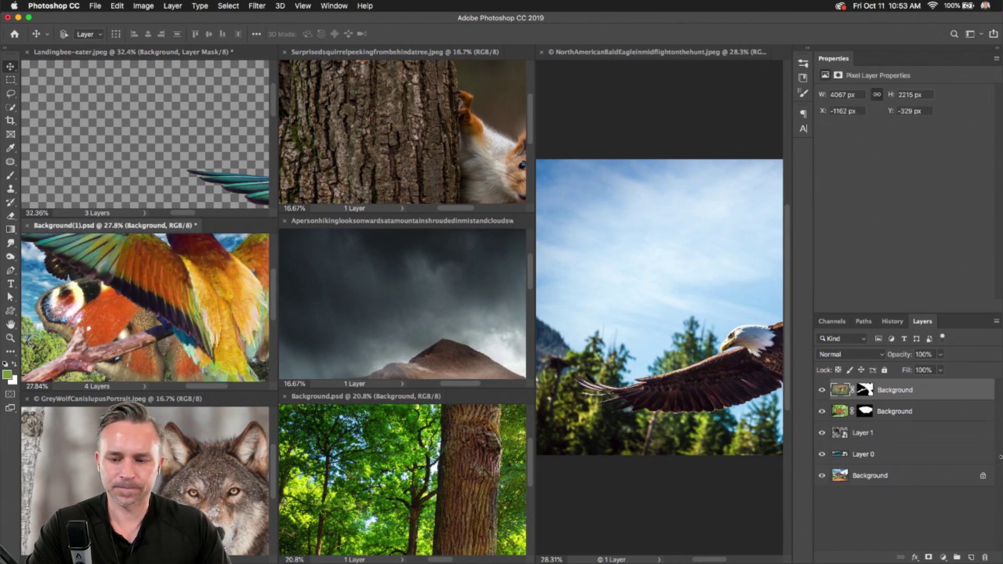
right_click(945, 399)
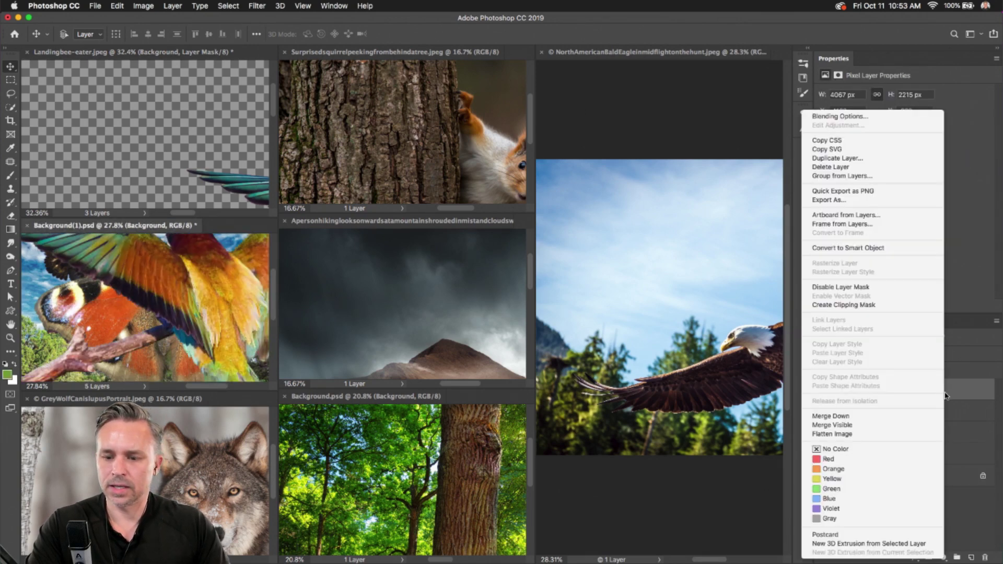
click(836, 247)
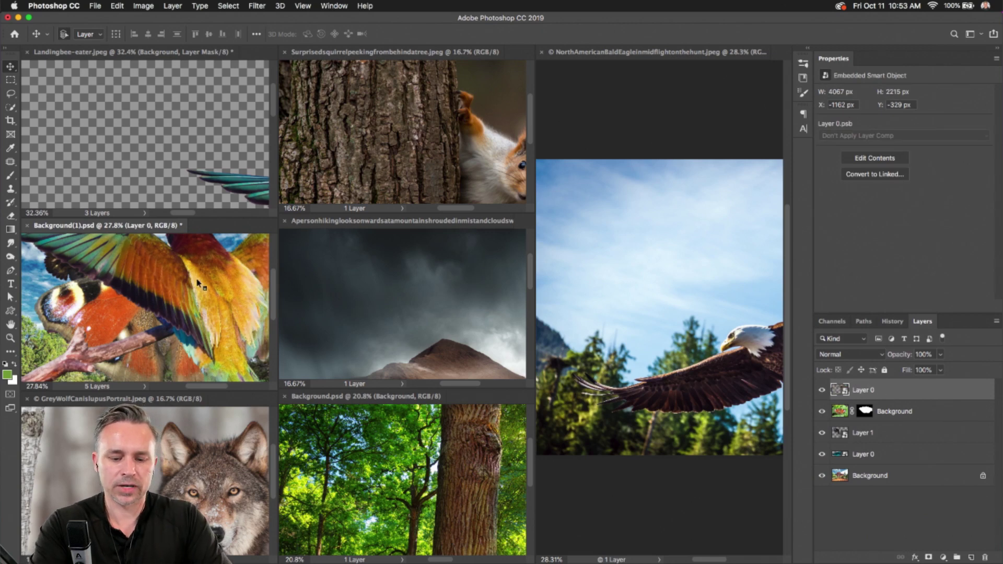
Step: Return the documents to a single tabbed view and scale the bee-eater to about 36%, placing it over the lower-left part of the desert scene
key(F2)
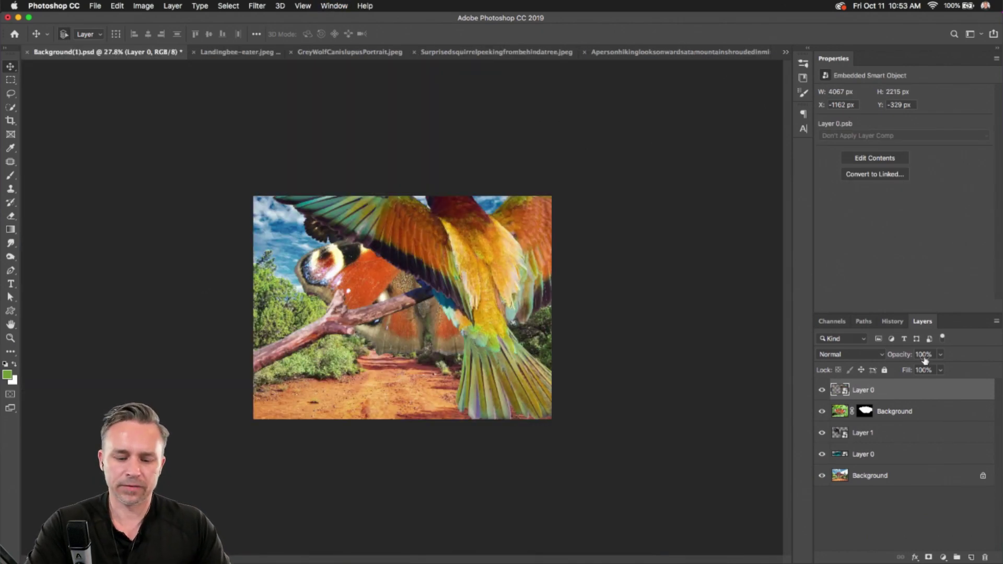
key(ctrl+t)
drag(675, 147, 297, 352)
drag(208, 410, 348, 366)
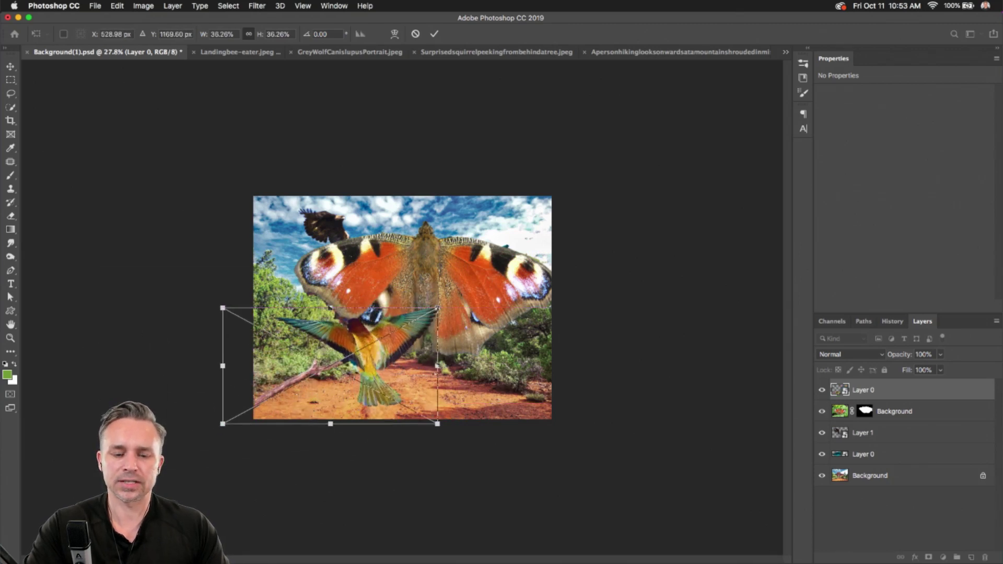
key(Return)
Step: Convert the masked butterfly layer in the desert composite to a smart object
click(929, 413)
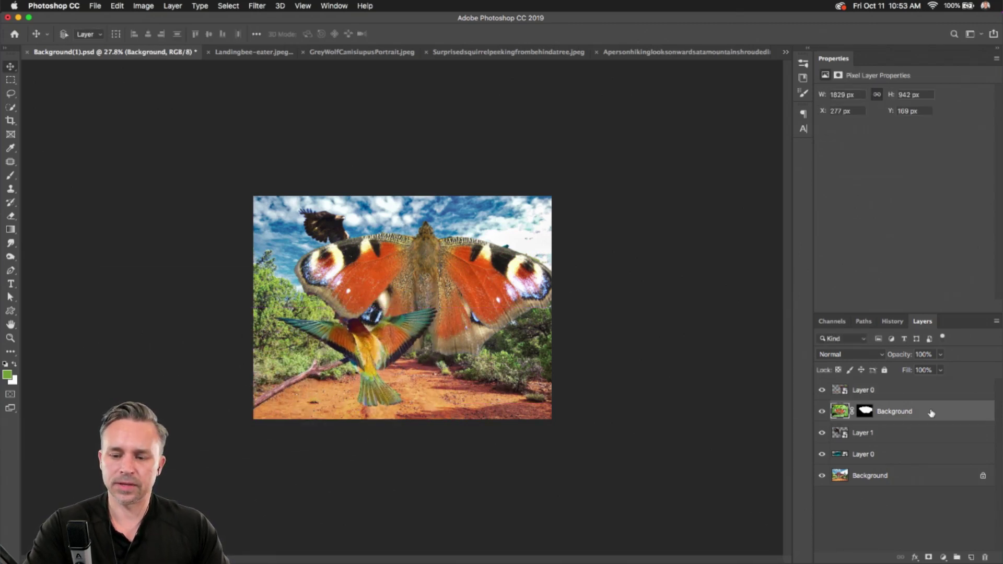
right_click(933, 413)
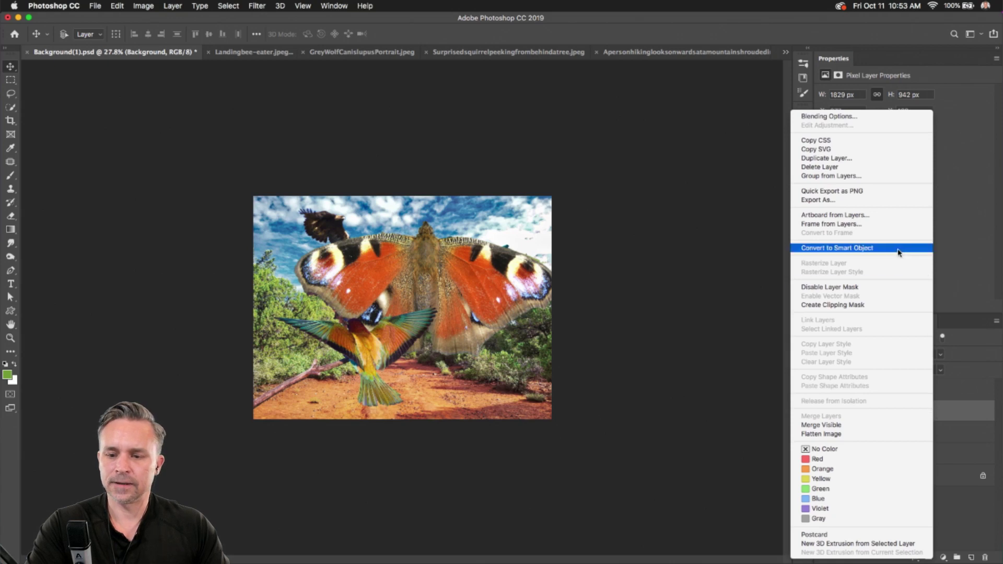
click(838, 248)
Step: Scale the butterfly to about 32% and place it beside the bee-eater's right wing
key(super+t)
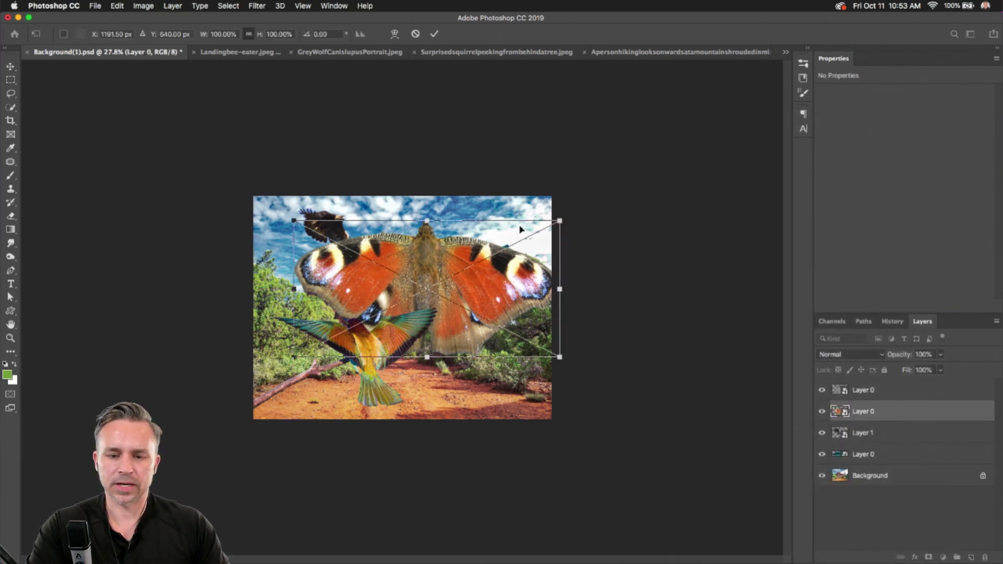
drag(560, 221, 381, 297)
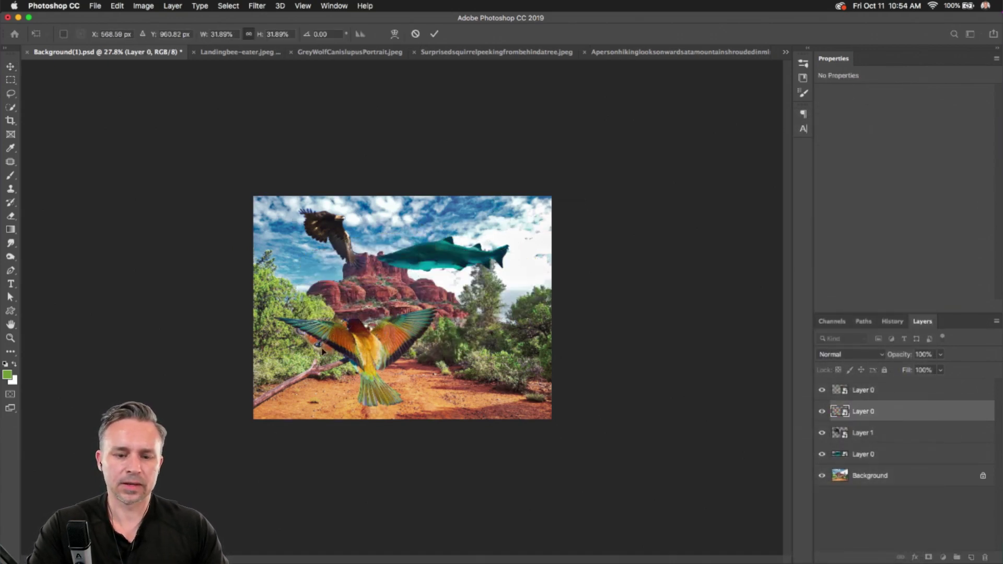
key(Return)
drag(342, 330, 478, 327)
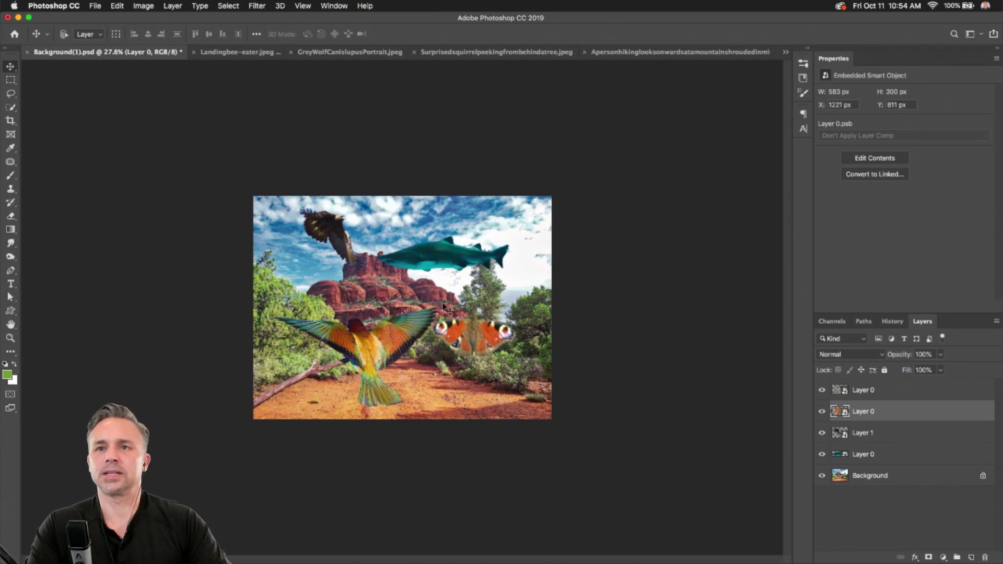
scroll(444, 307, up, 5)
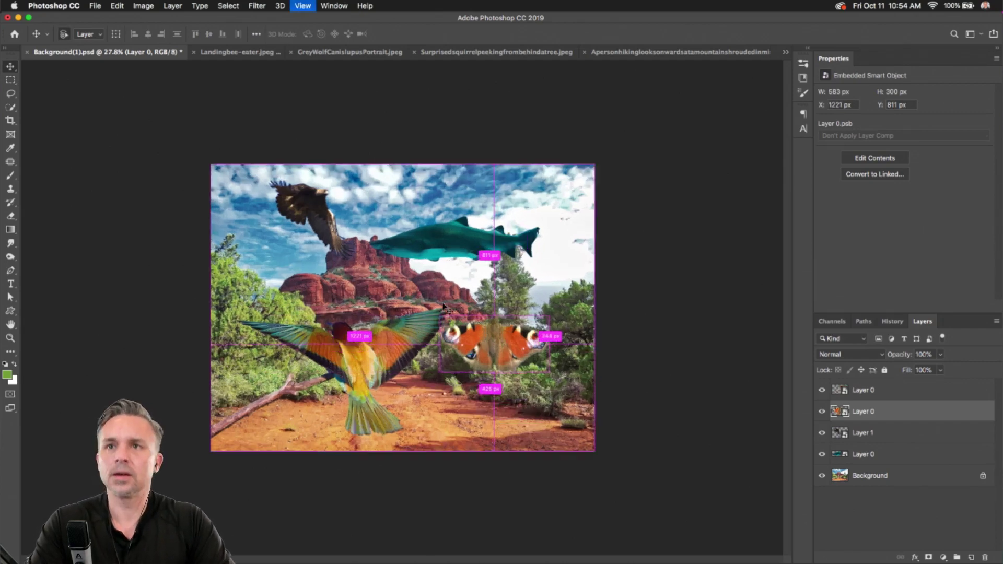
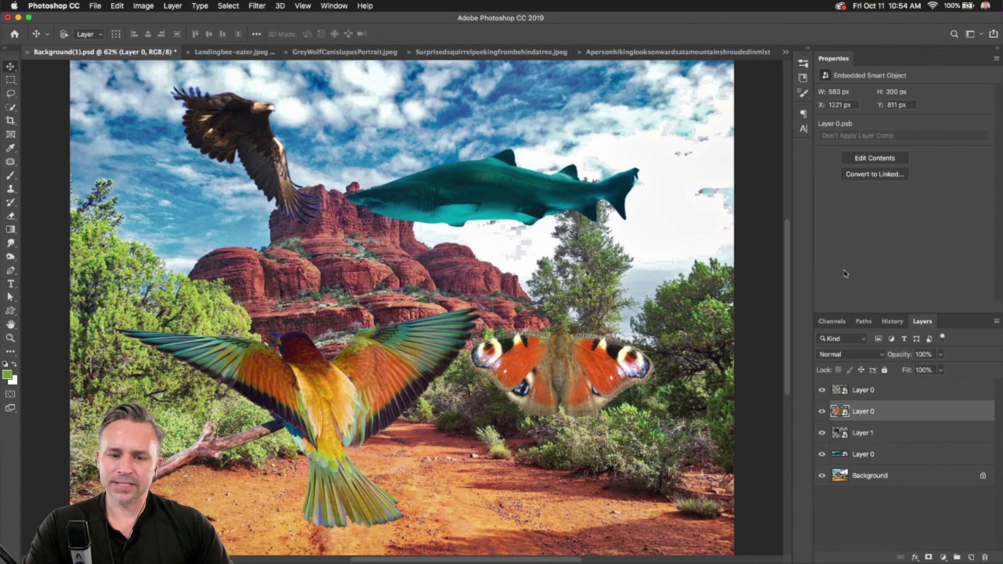
Step: Open the contents of the bee-eater smart object and select its layer mask to show it is still editable
click(841, 391)
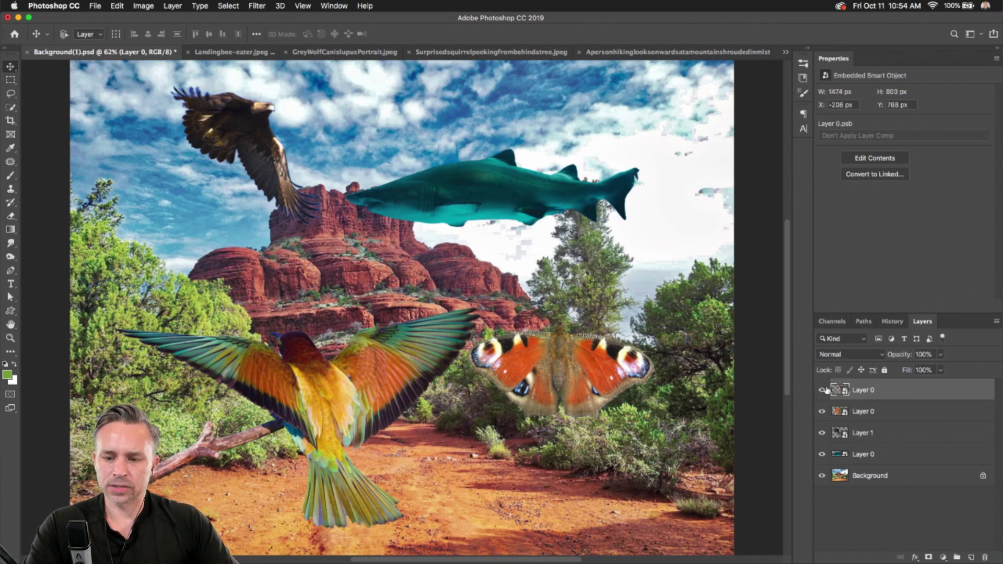
double_click(834, 390)
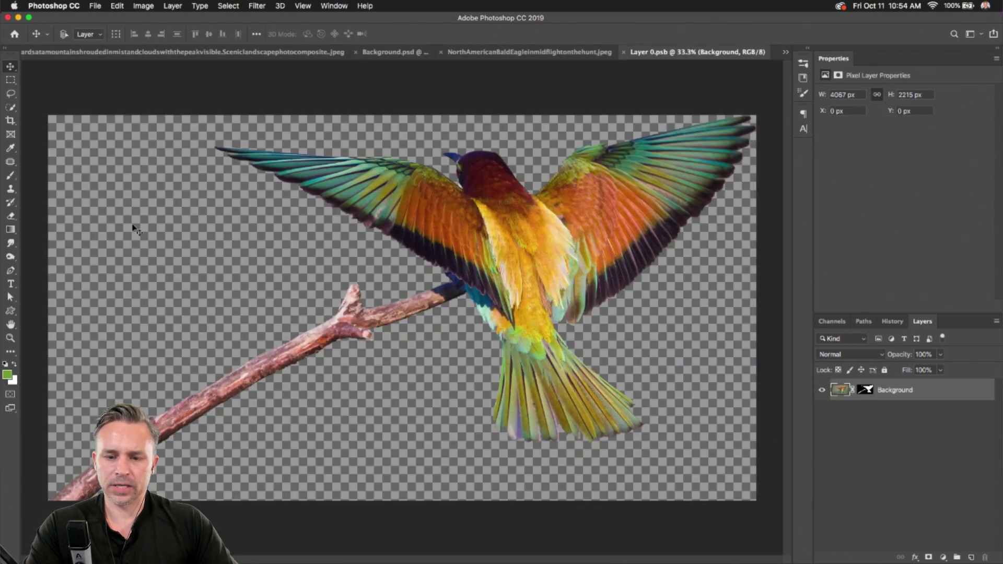
click(869, 394)
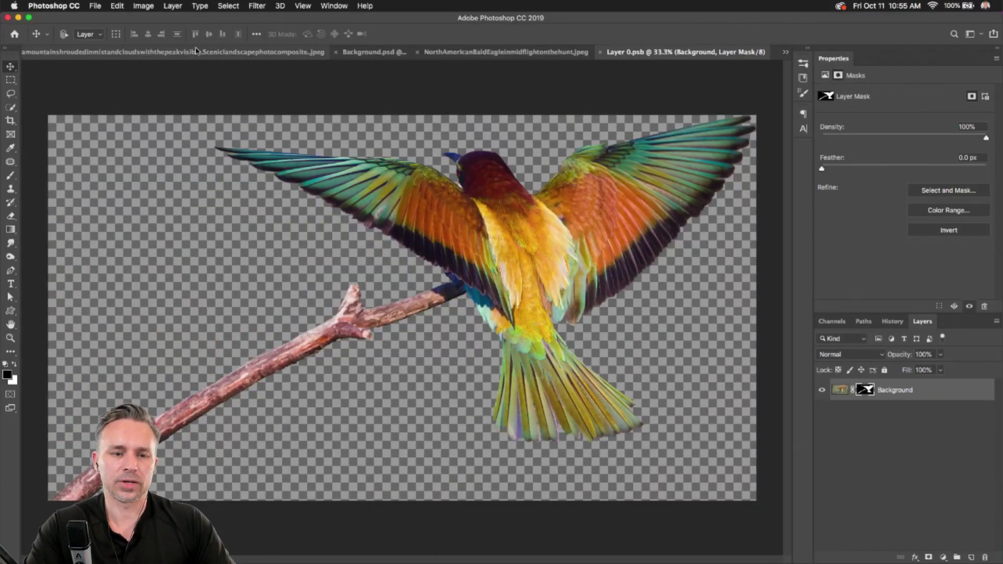
Step: Switch to the GreyWolfCanislupusPortrait.jpeg document, fit it in the view, and unlock its Background layer
click(197, 52)
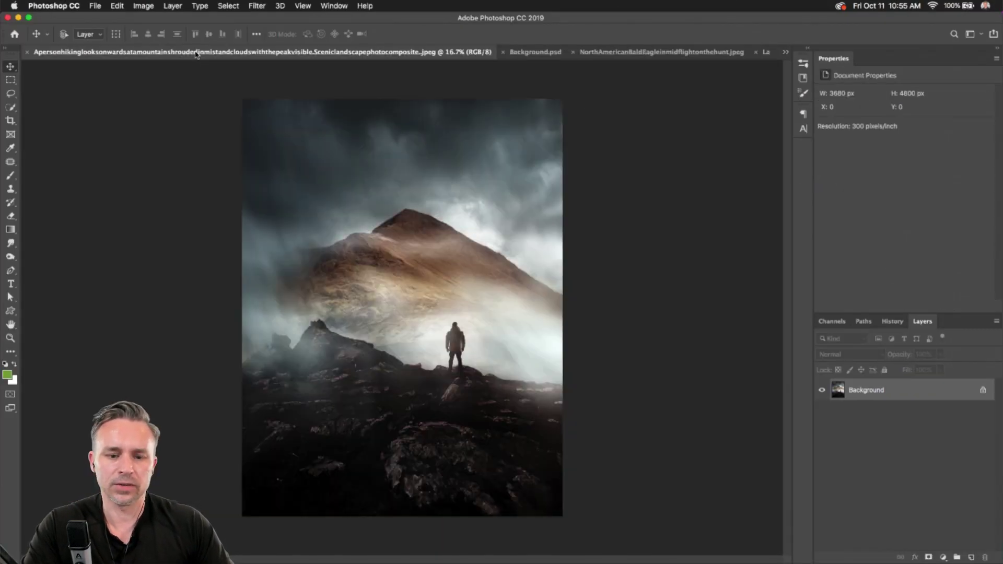
click(646, 54)
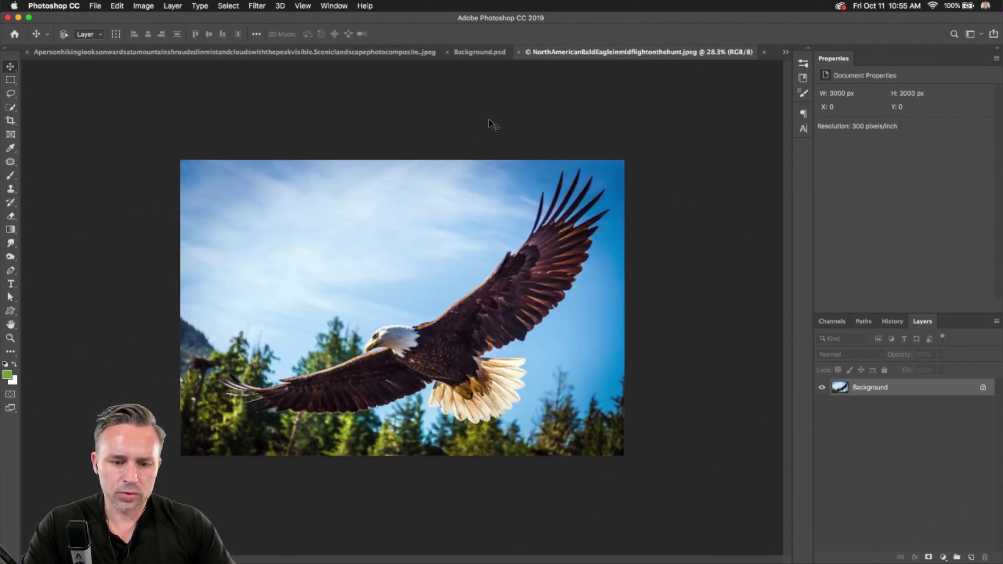
click(787, 52)
click(785, 73)
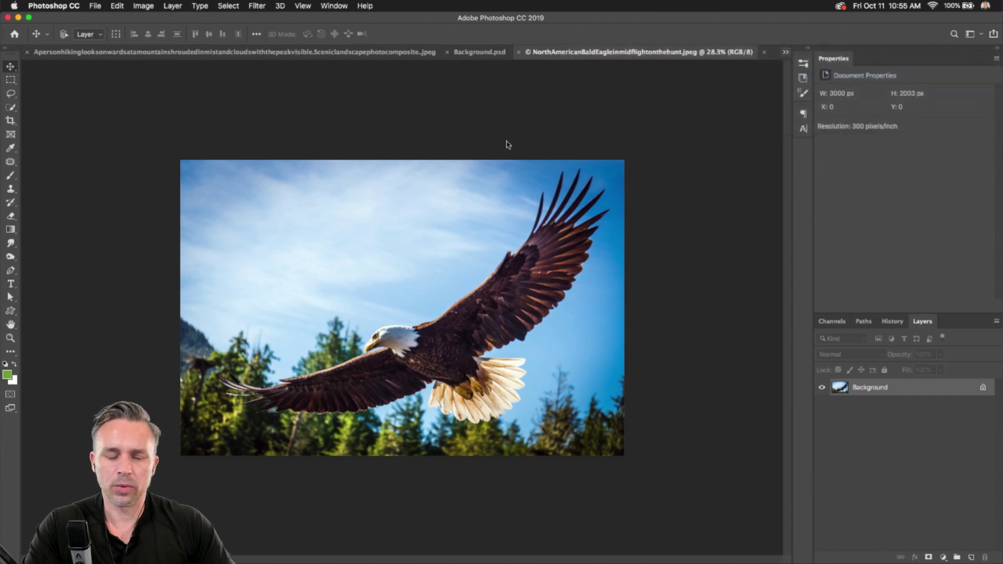
key(super+0)
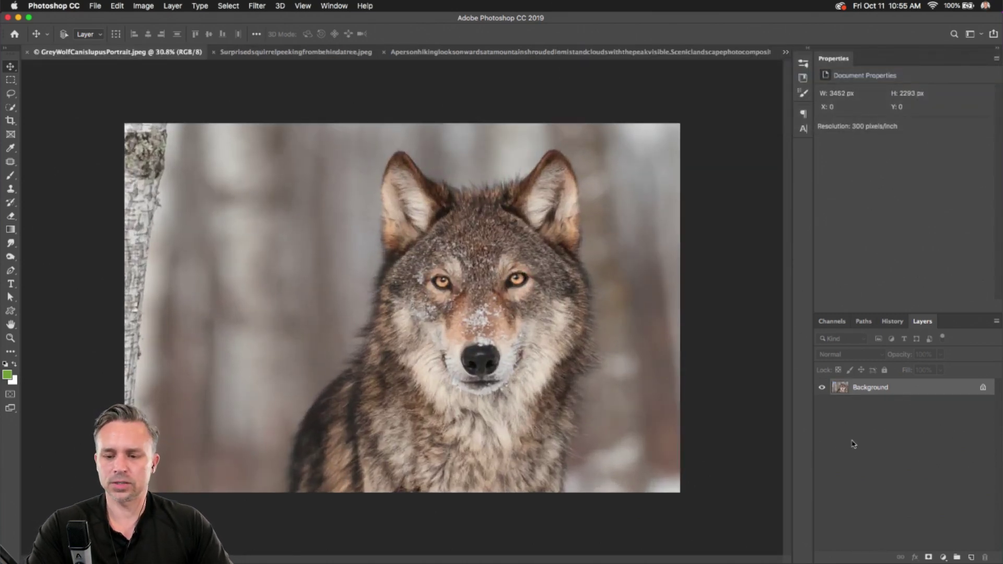
click(982, 388)
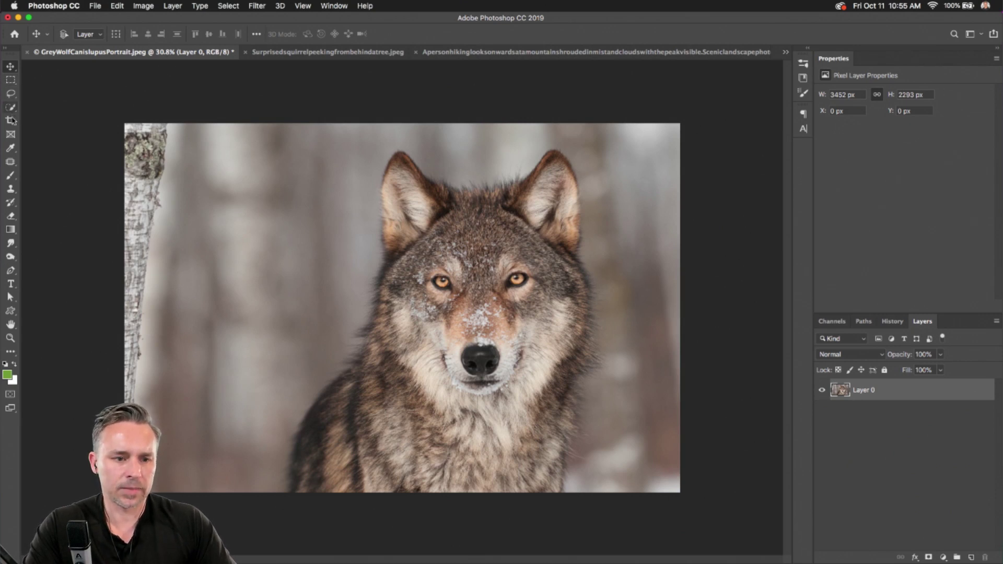
Step: Select the wolf, then duplicate its layer and mask the duplicate with that selection
key(w)
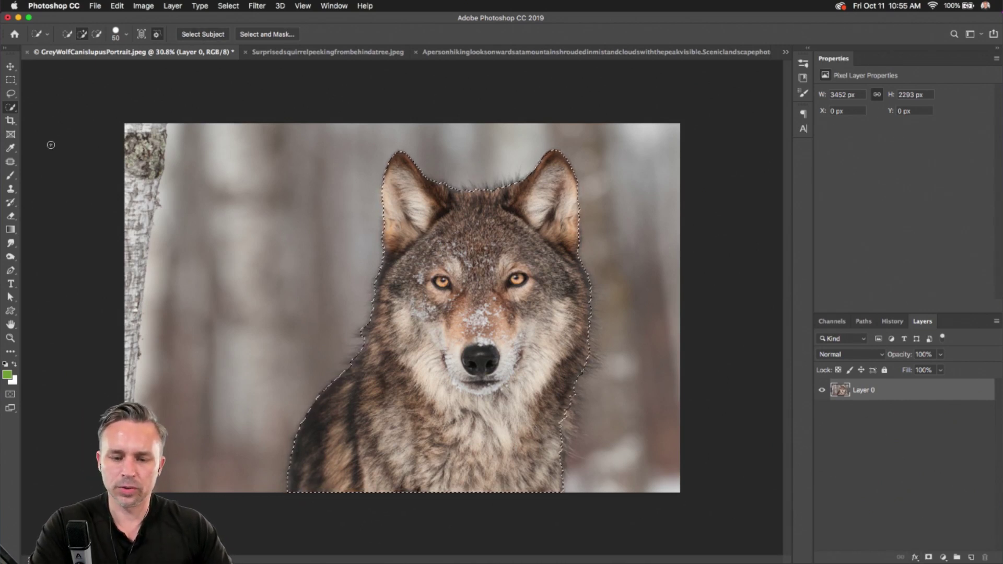
drag(904, 396, 970, 557)
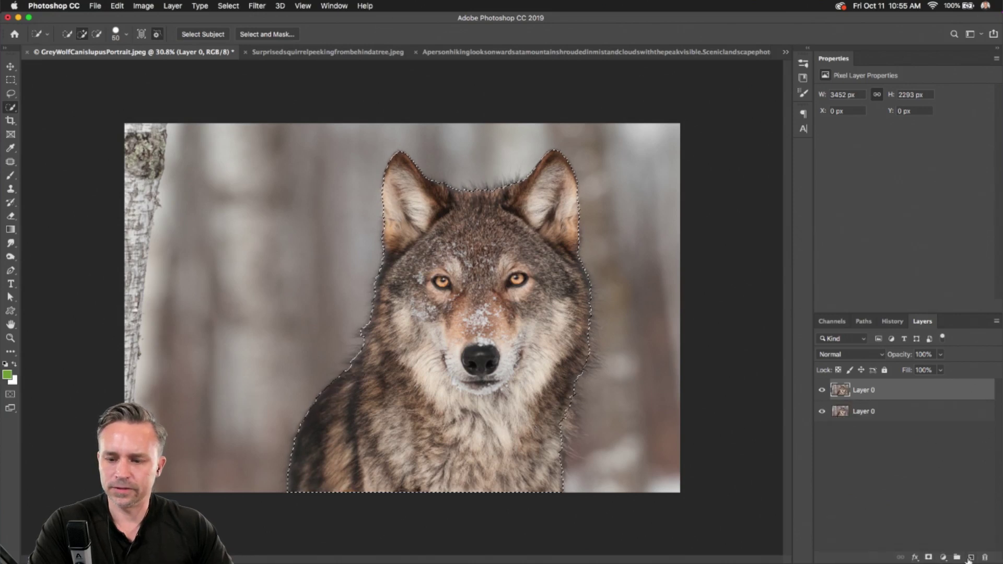
click(928, 557)
Step: Hide the original wolf layer, comparing the cutout with it, and inspect the fur edges around the ears
click(822, 412)
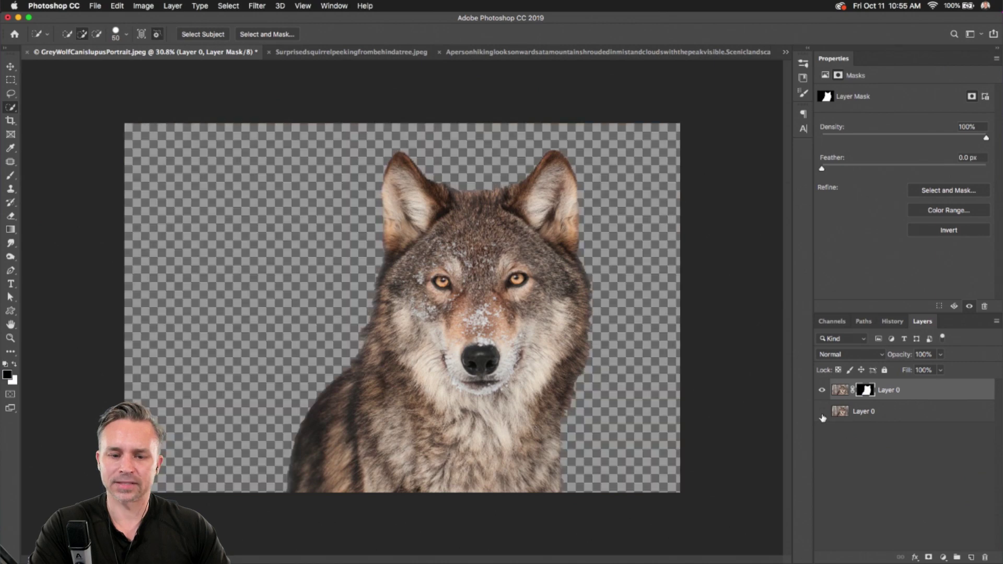
click(822, 411)
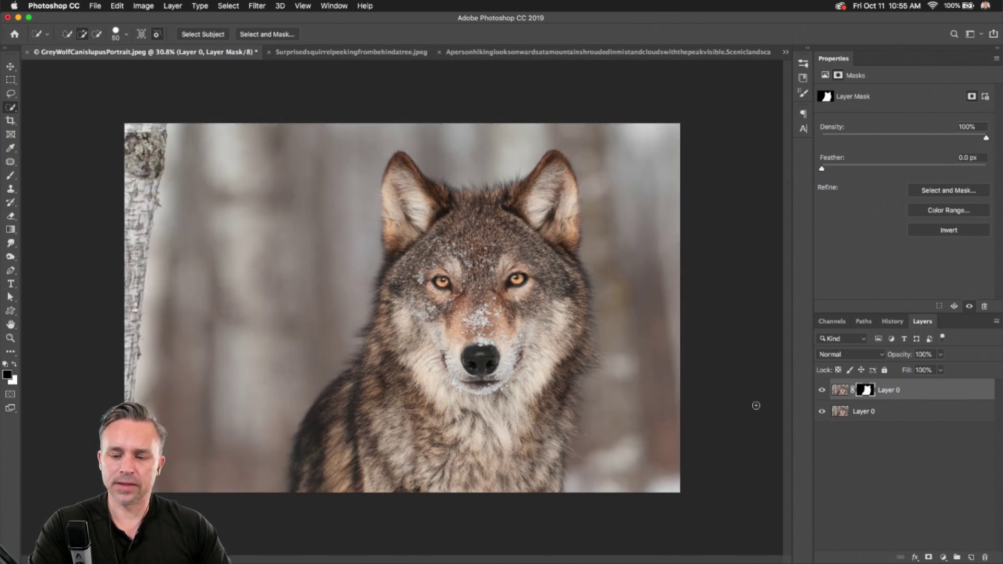
click(822, 411)
scroll(523, 174, up, 5)
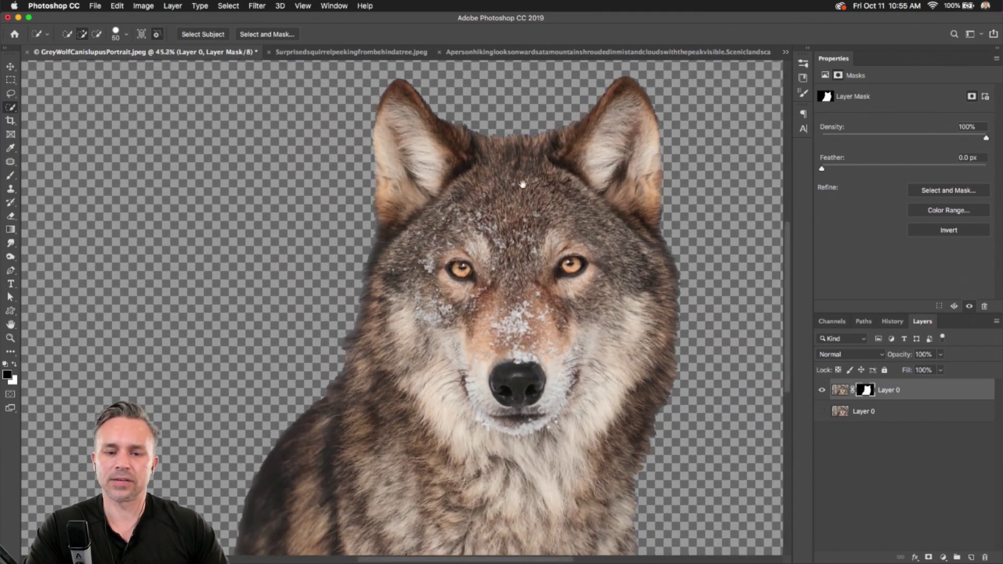
scroll(440, 328, up, 1)
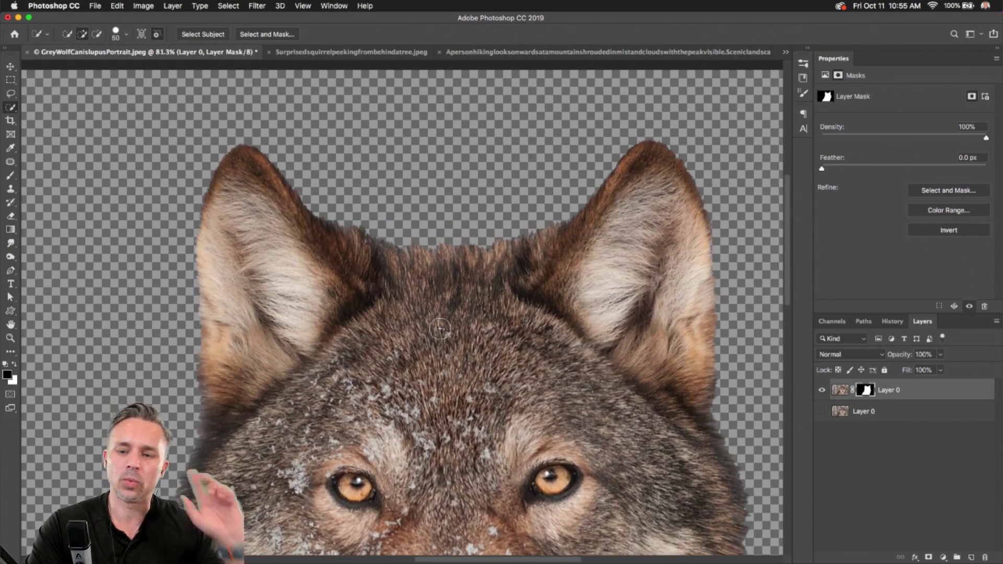
Step: Open the wolf's layer mask in Select and Mask and try the Refine Edge Brush at size 60 along the fur between the ears
click(938, 189)
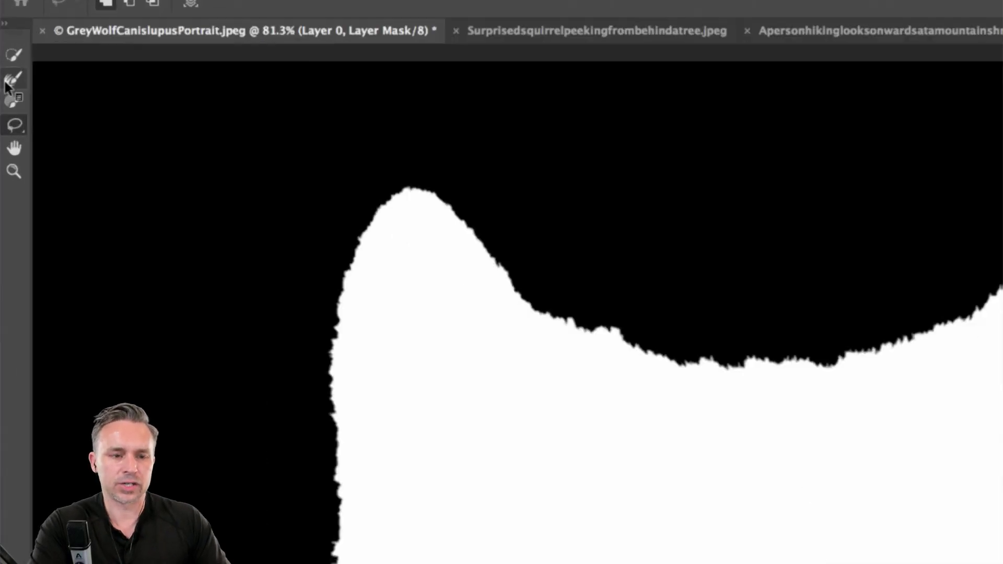
click(7, 83)
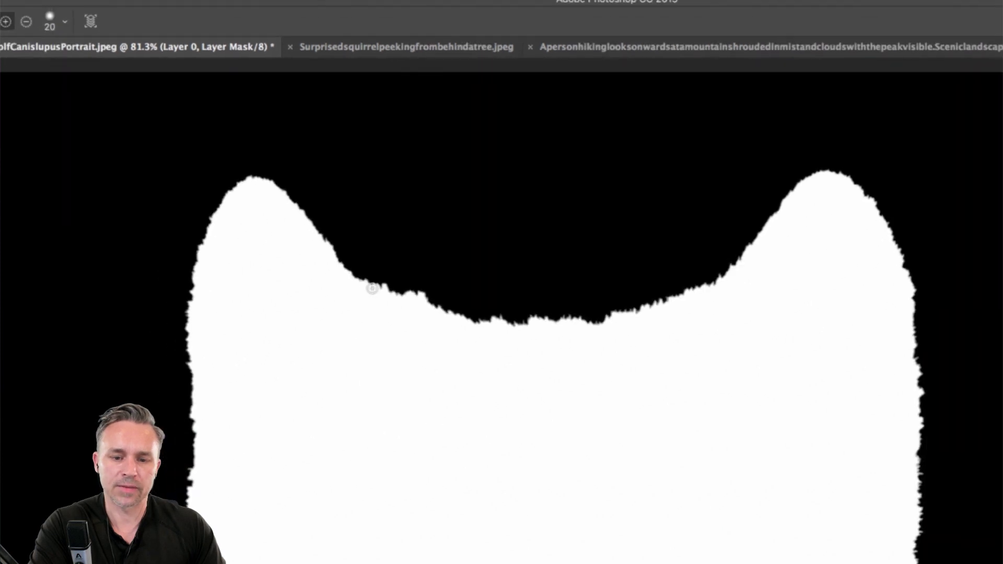
key(bracketright)
key(bracketright)
key(bracketright)
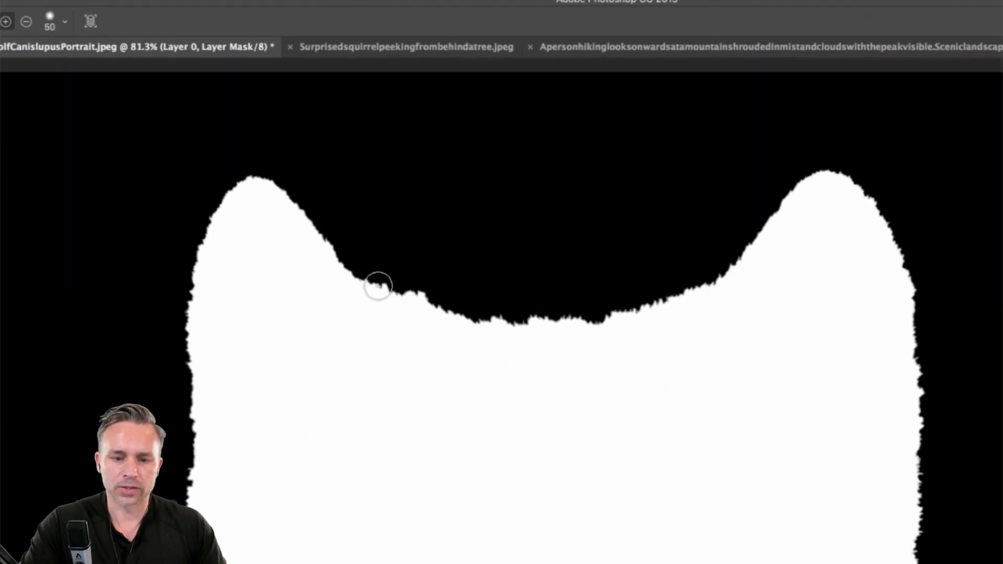
mouse_move(377, 287)
mouse_down()
mouse_move(485, 323)
mouse_move(610, 314)
mouse_up()
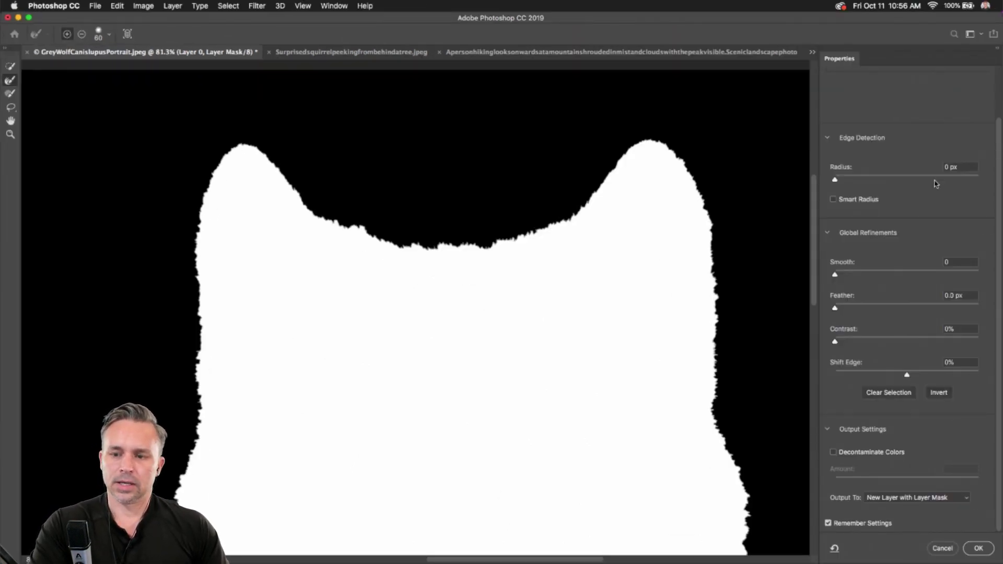
Step: Turn on Show Edge, High Quality Preview and Smart Radius for the wolf's mask
scroll(908, 220, up, 3)
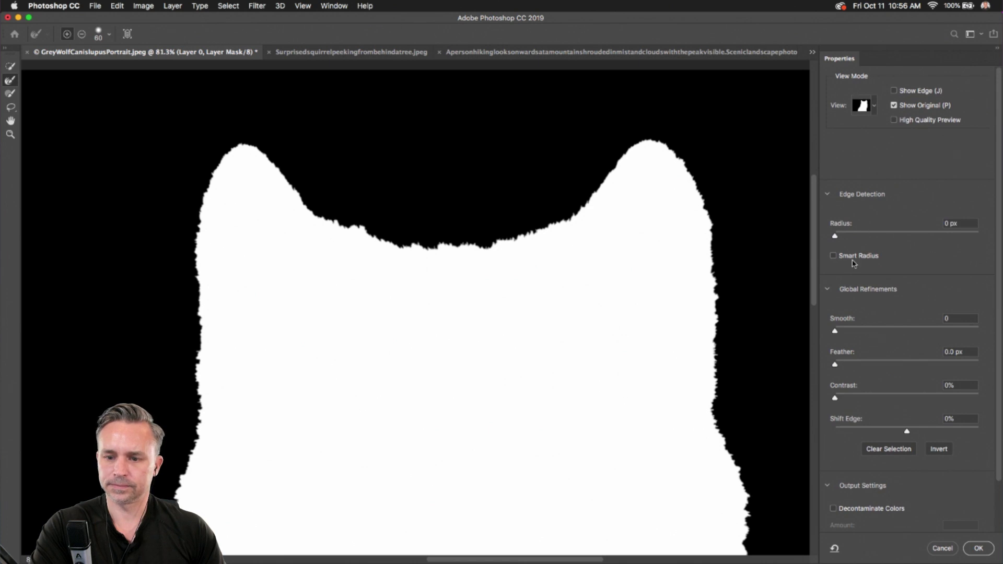
click(874, 106)
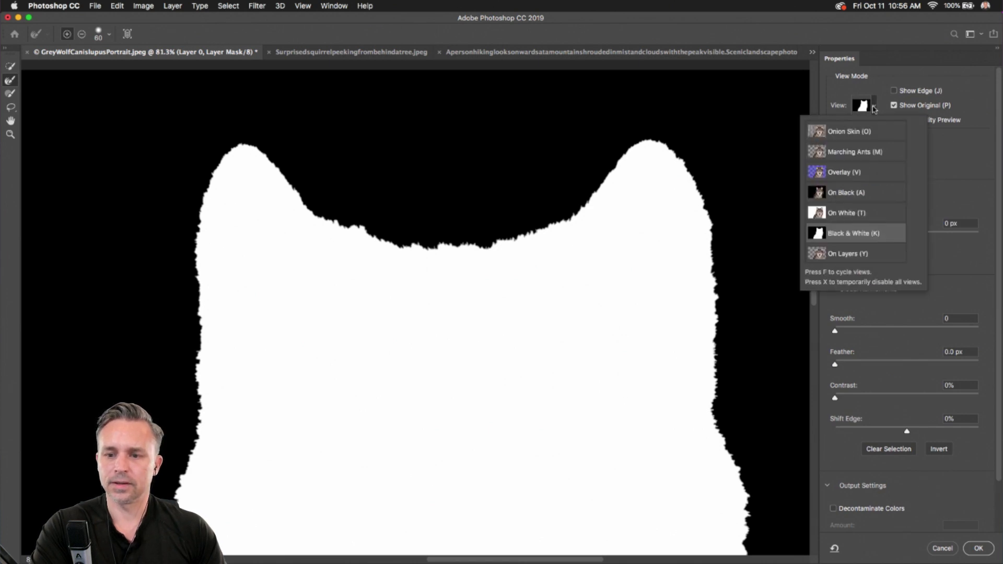
click(878, 79)
click(894, 91)
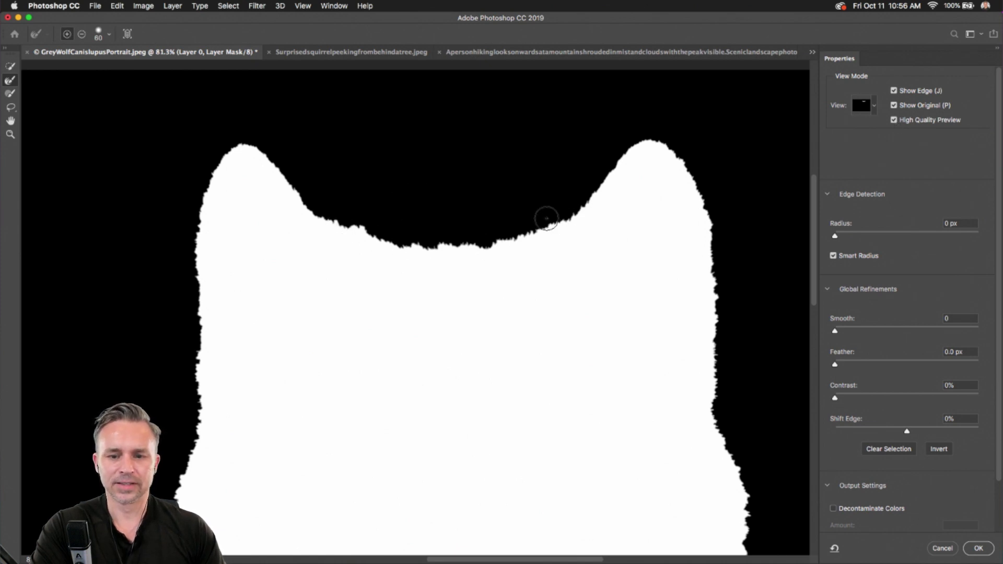
Step: Output the refined wolf mask to a new layer with layer mask
scroll(879, 396, down, 3)
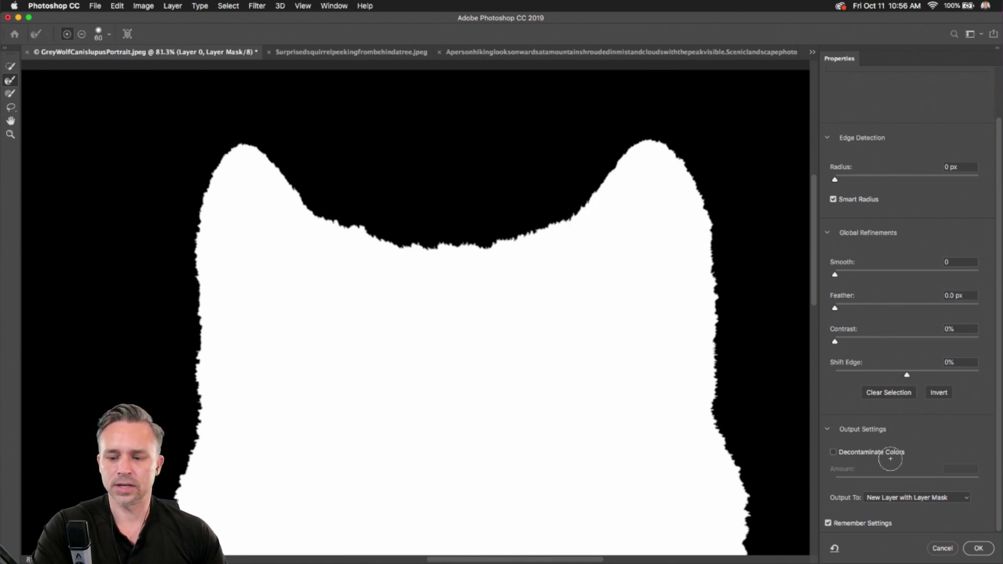
click(976, 549)
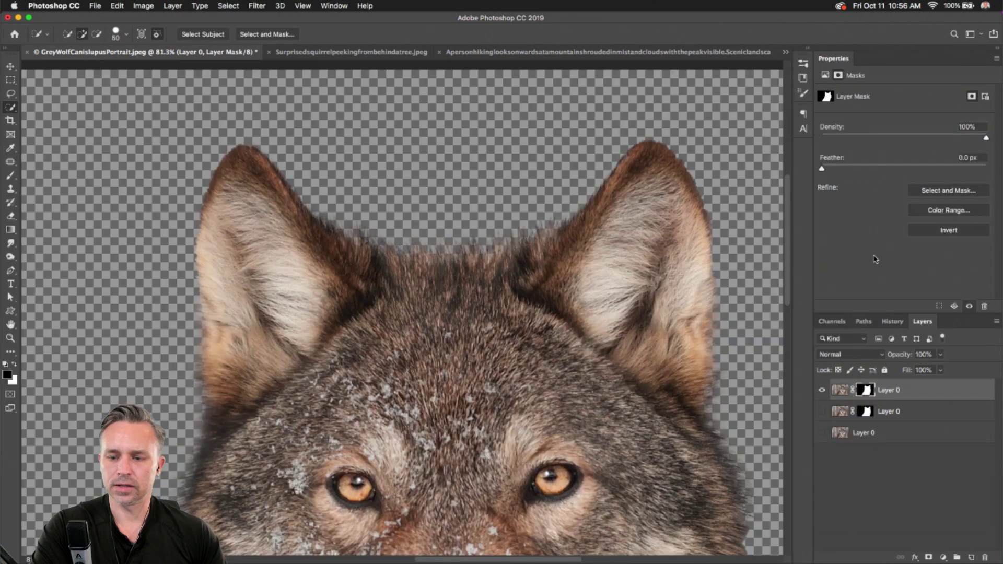
click(823, 411)
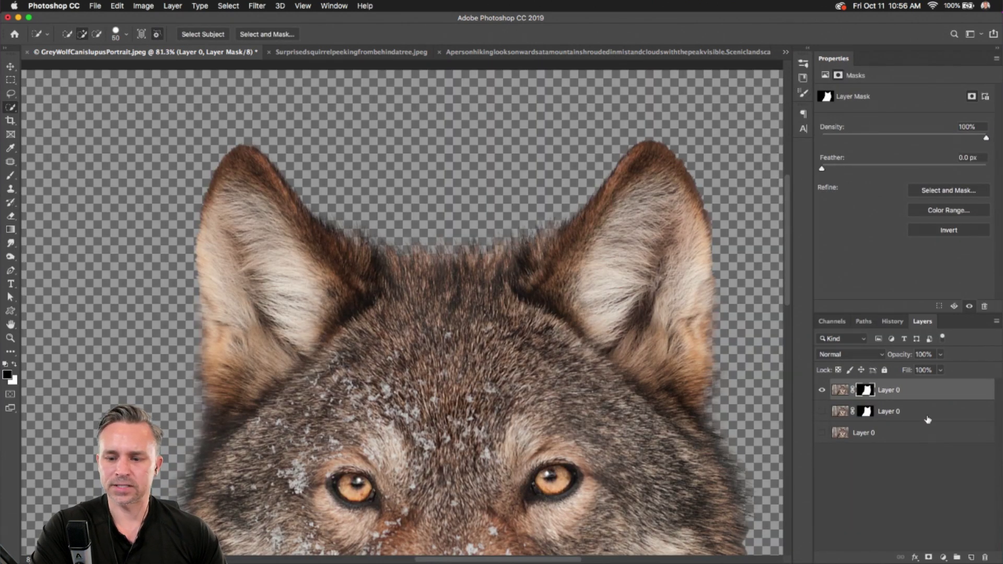
Step: Add a new layer beneath the refined wolf cutout and fill it with the green foreground color
super+click(971, 557)
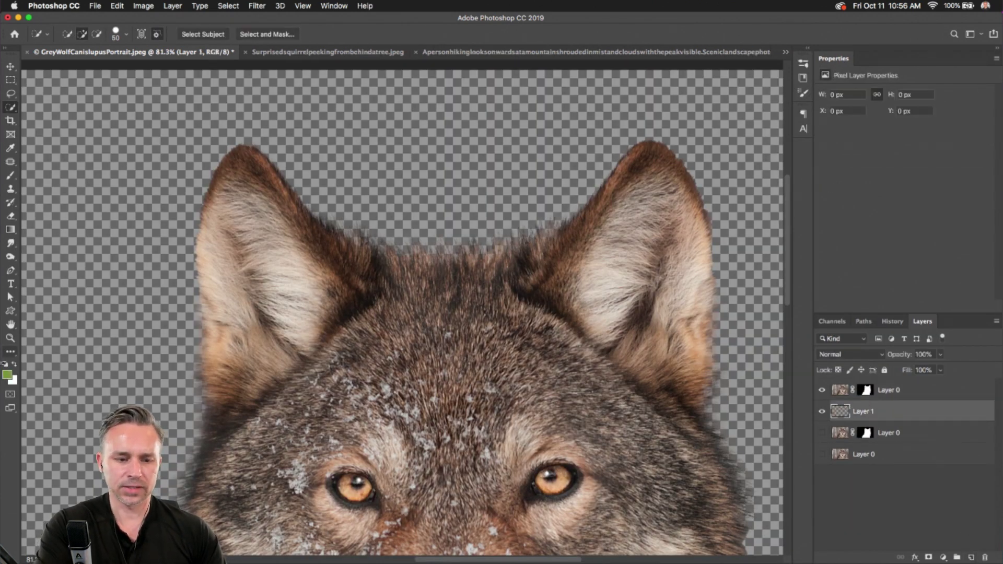
click(10, 297)
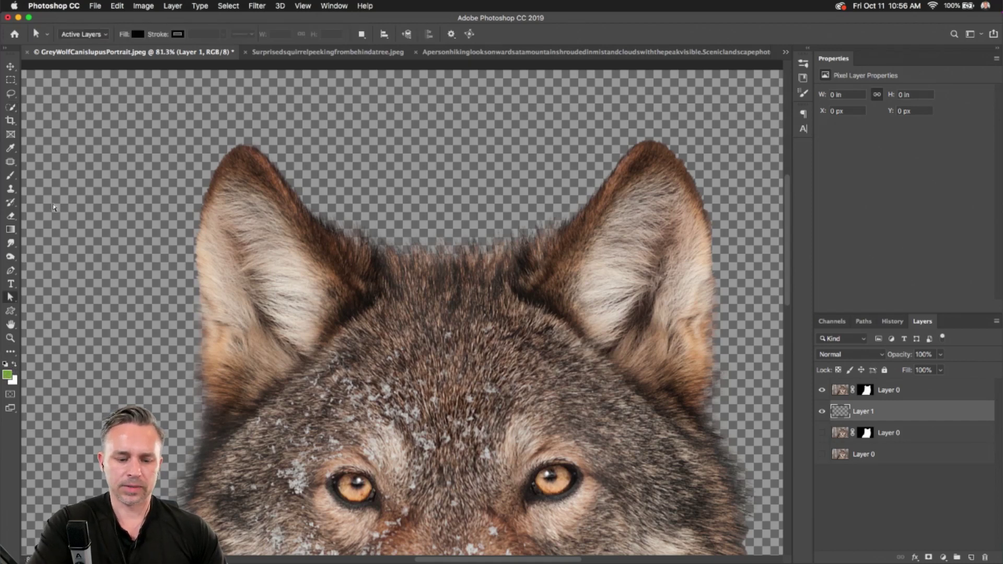
key(super+a)
key(shift+BackSpace)
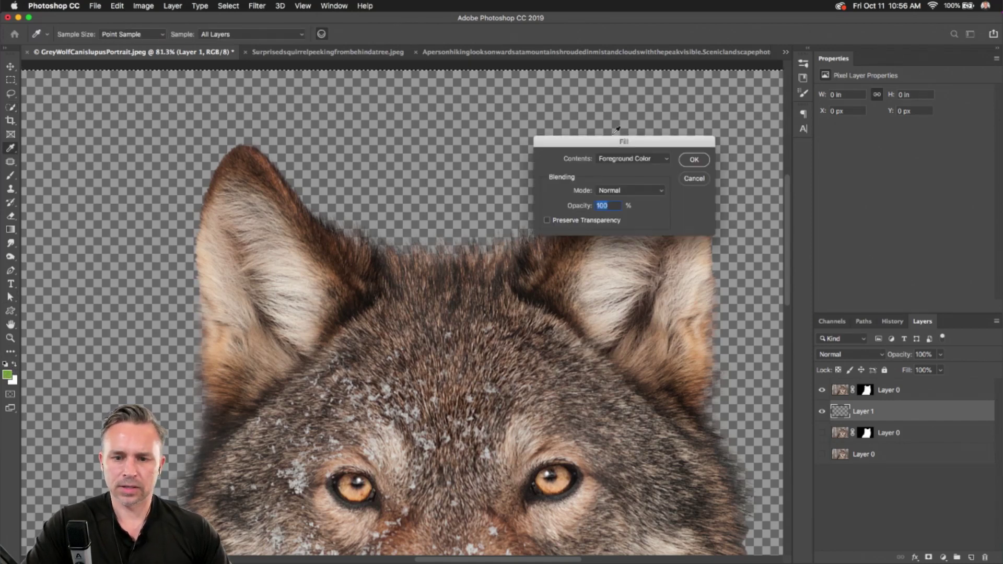
key(Return)
key(w)
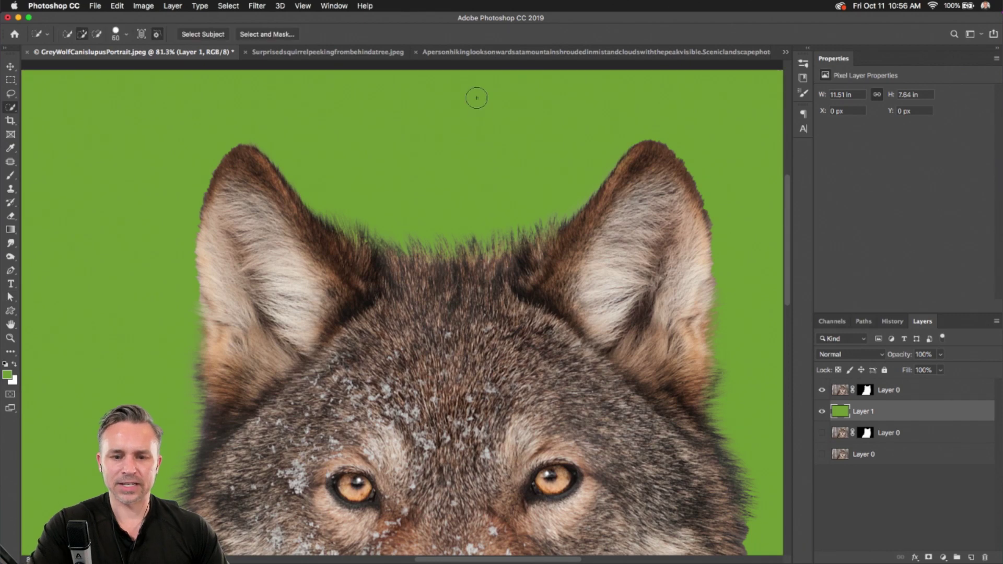
Step: Inspect the refined fur between and around the wolf's ears against the green background, up close and in the full image
scroll(408, 164, up, 3)
drag(337, 153, 337, 231)
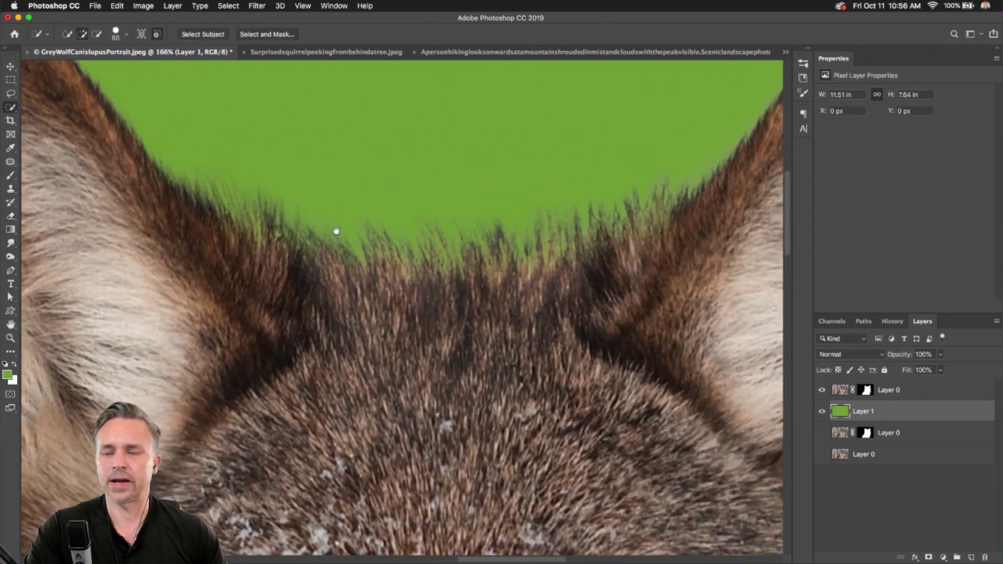
scroll(336, 230, down, 4)
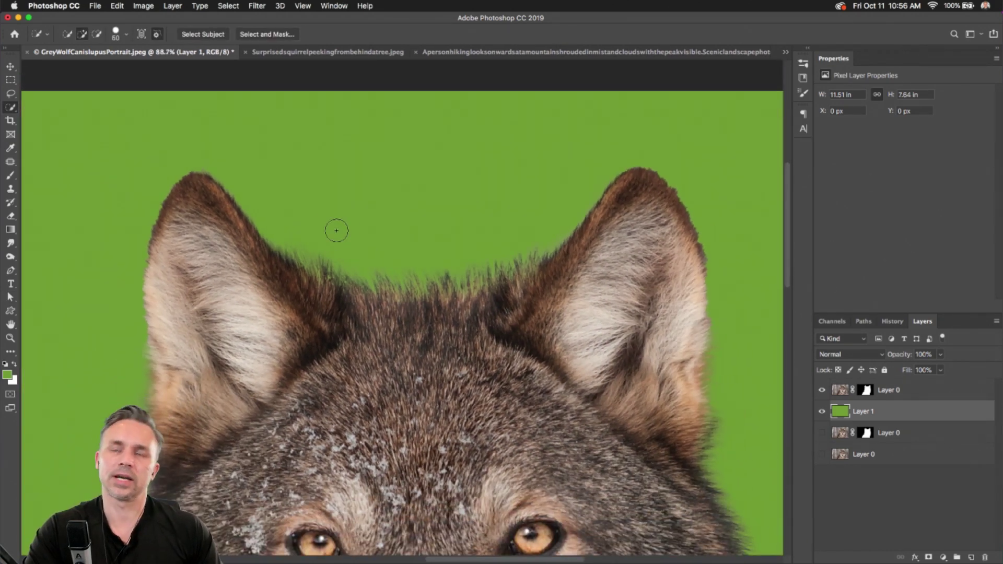
scroll(246, 175, down, 5)
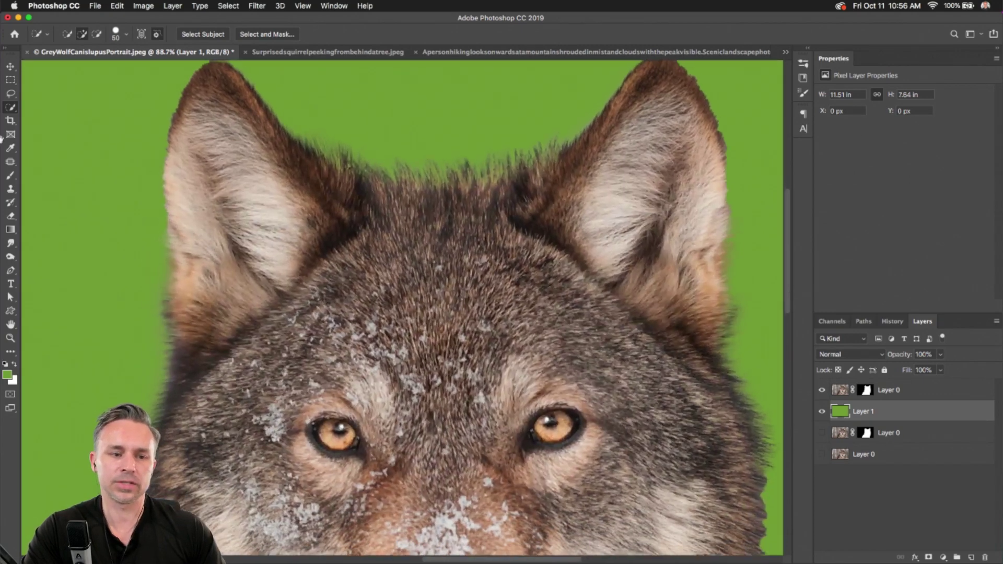
click(11, 94)
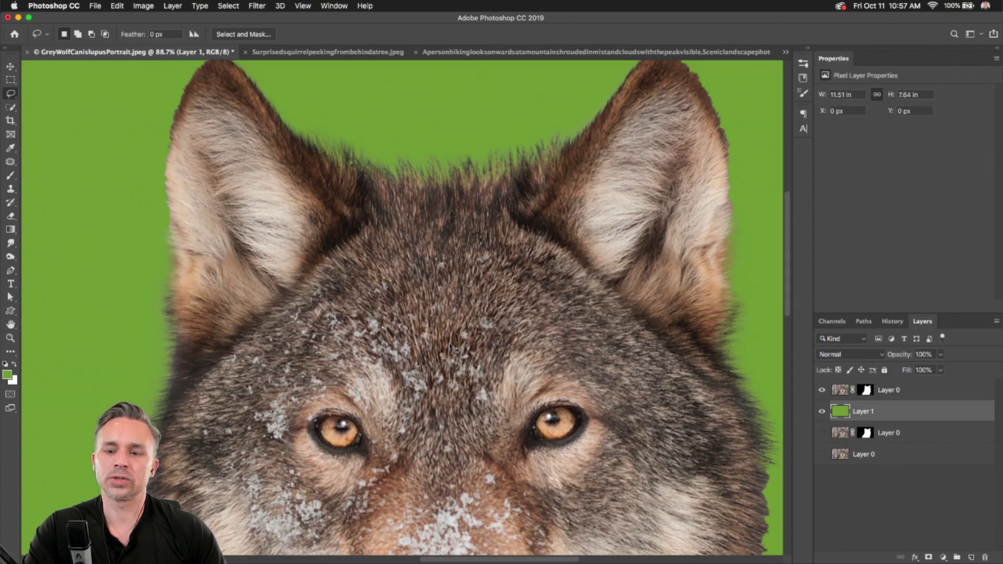
scroll(468, 330, down, 5)
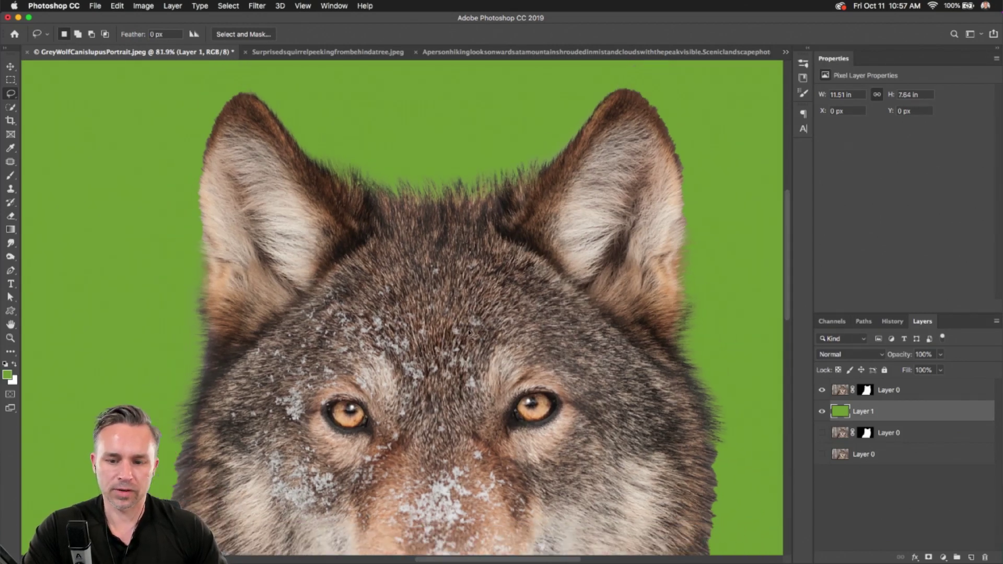
scroll(468, 330, down, 2)
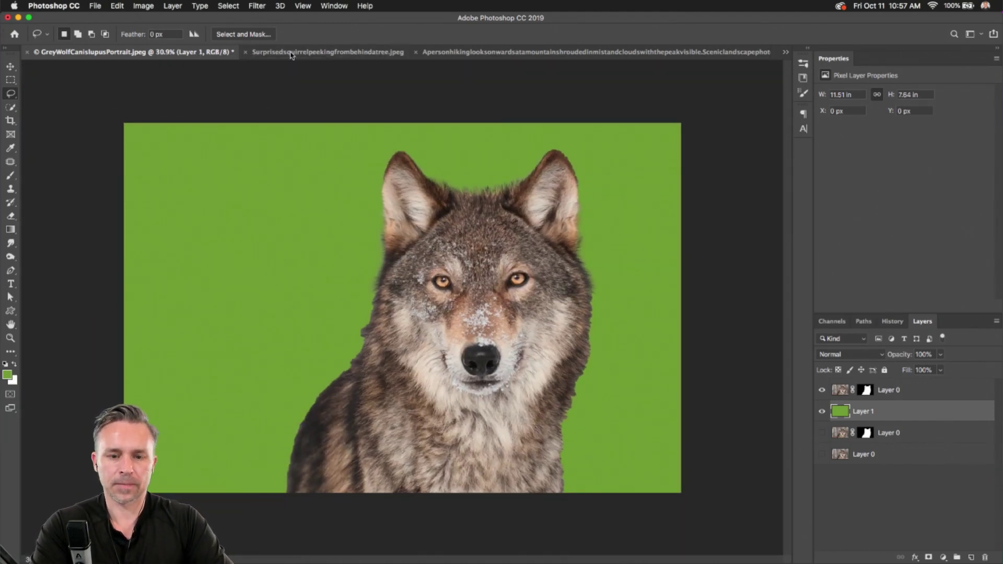
Step: Tile all open documents, select the refined wolf layer and close the Layer 0.psb document
key(F2)
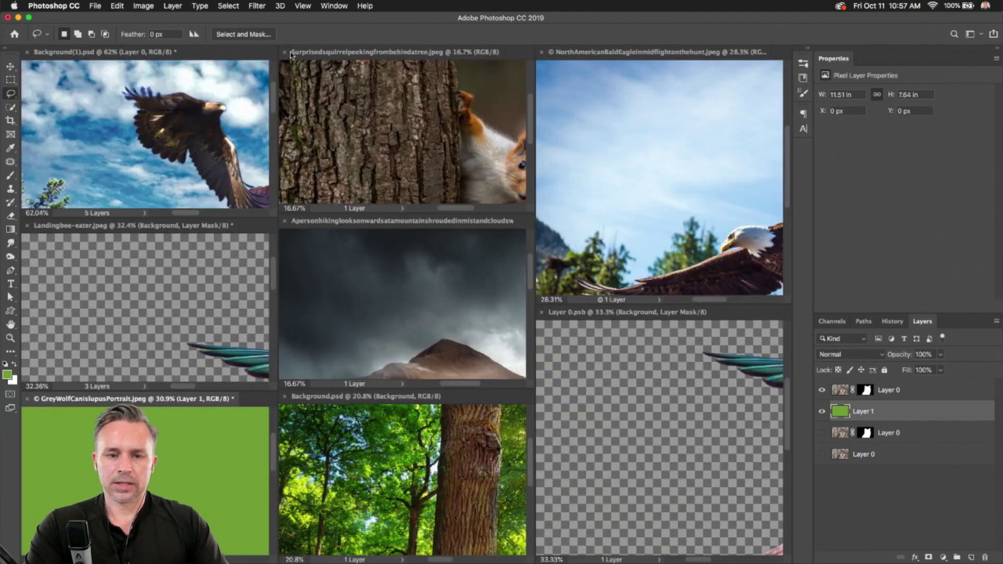
click(912, 394)
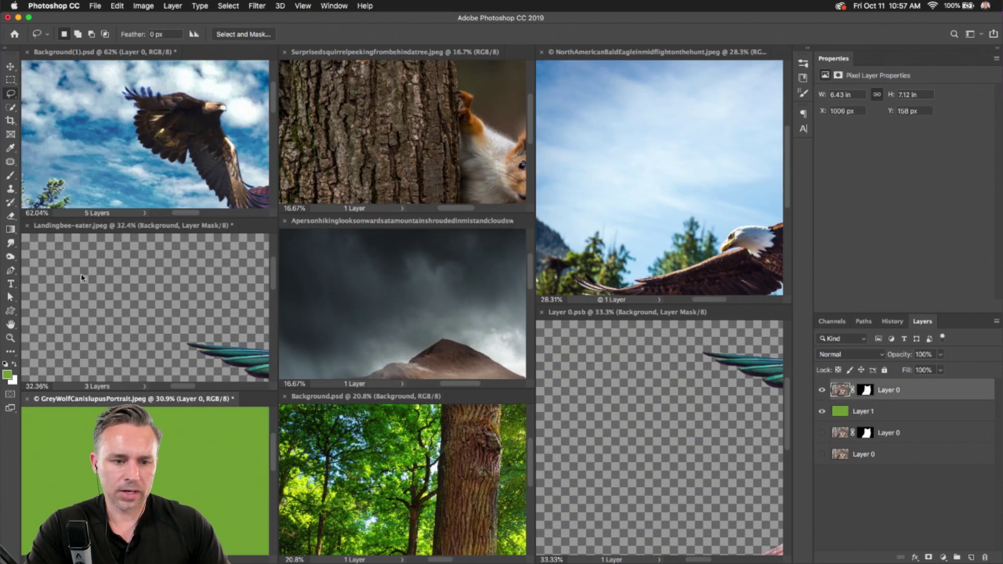
click(564, 360)
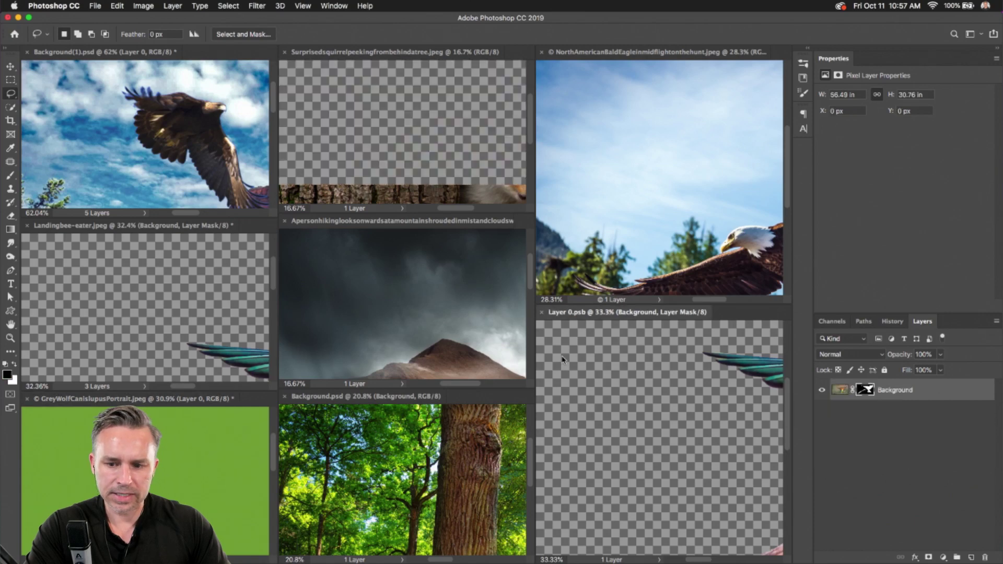
click(542, 312)
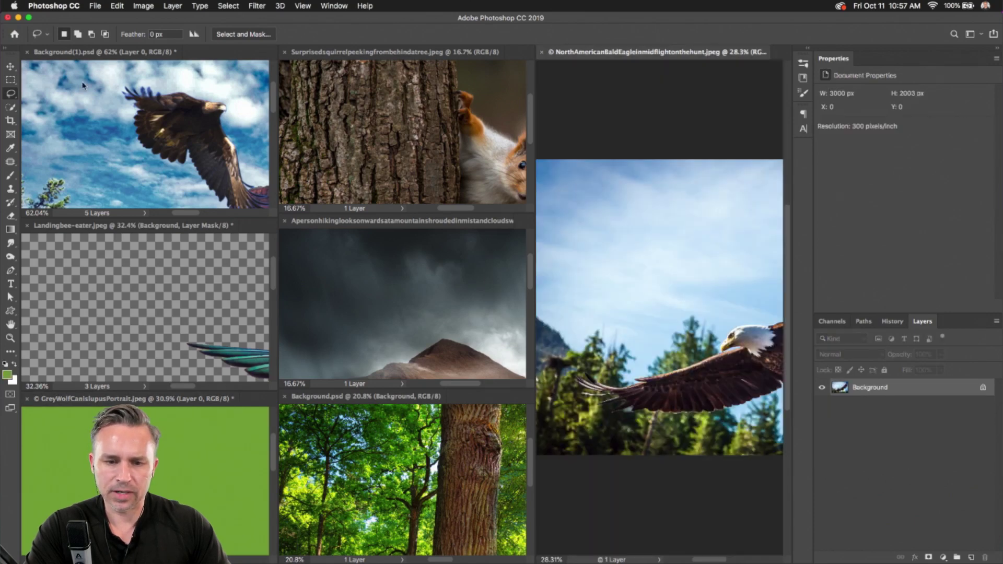
Step: Check the contents of the tiled desert and bee-eater documents, and close Landingbee-eater.jpeg
click(119, 112)
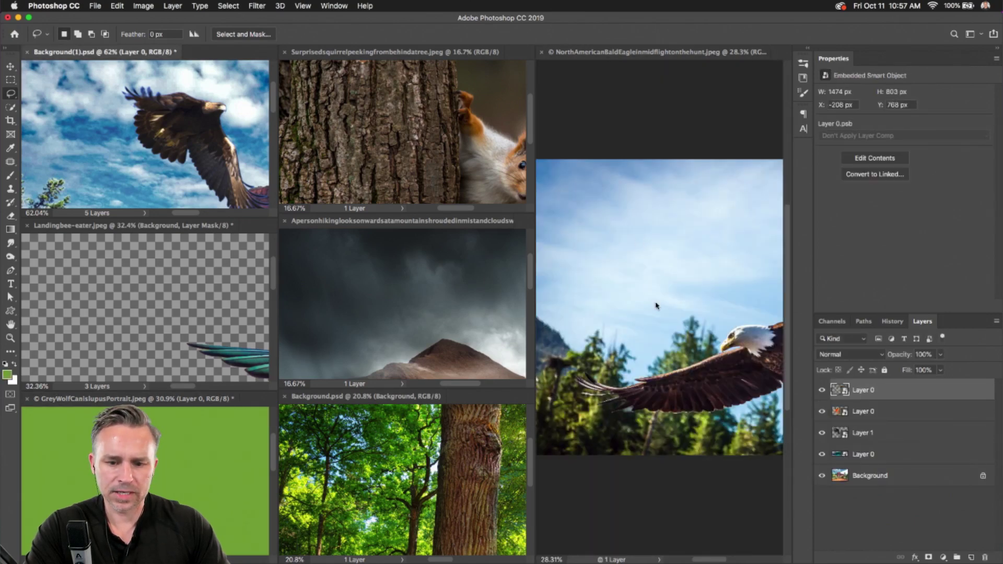
click(150, 289)
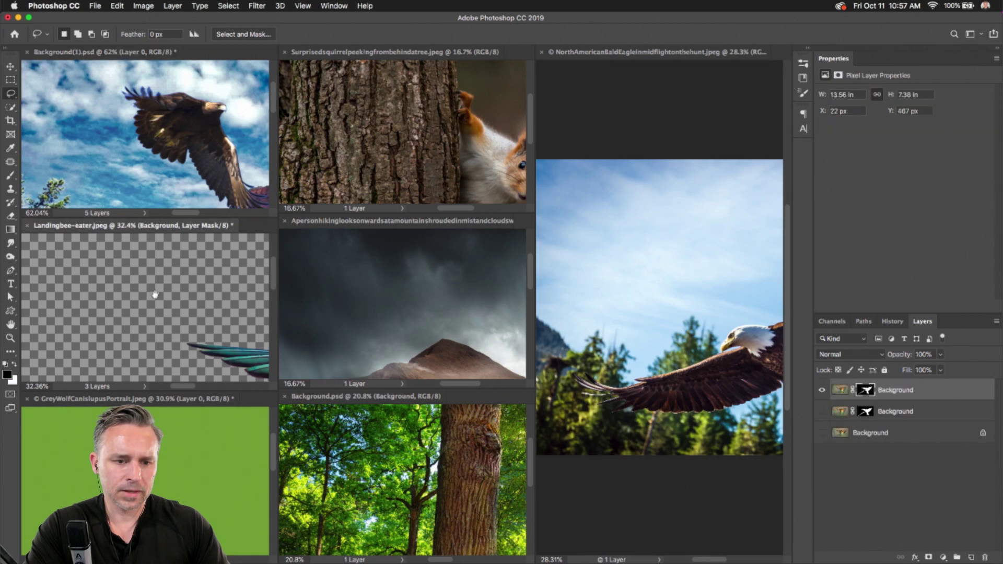
scroll(150, 293, right, 5)
scroll(150, 293, down, 2)
drag(125, 292, 74, 271)
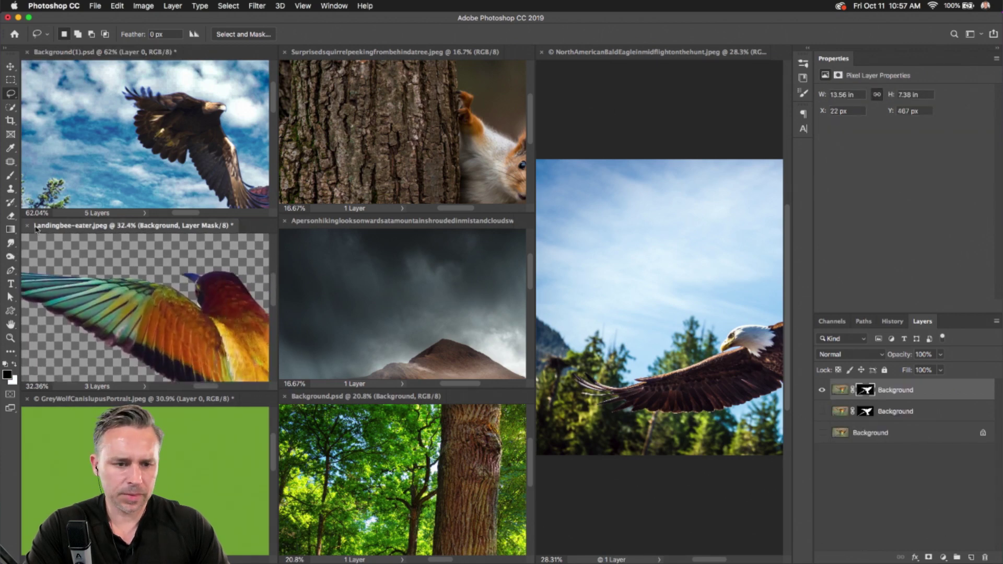
click(114, 136)
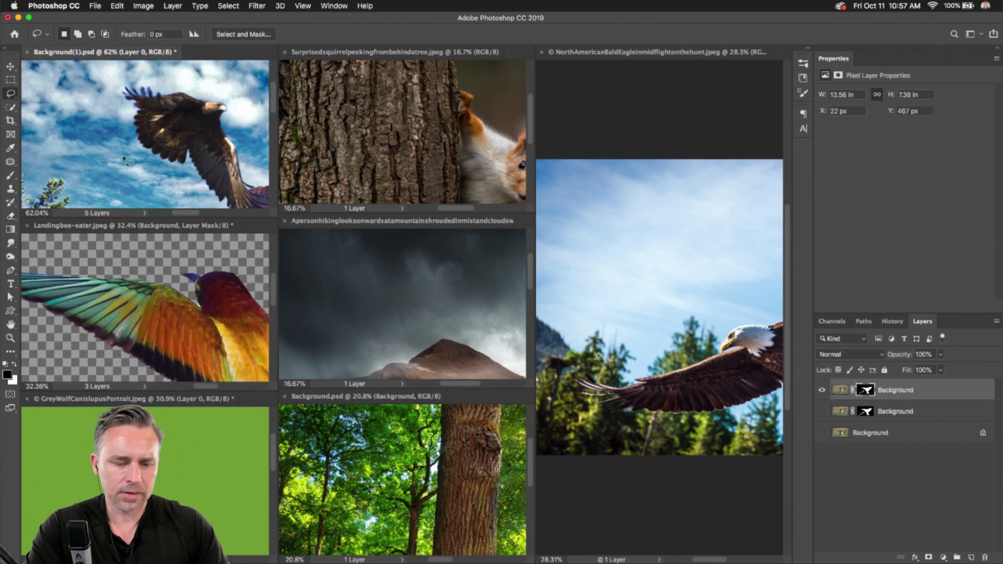
drag(116, 136, 29, 69)
click(103, 298)
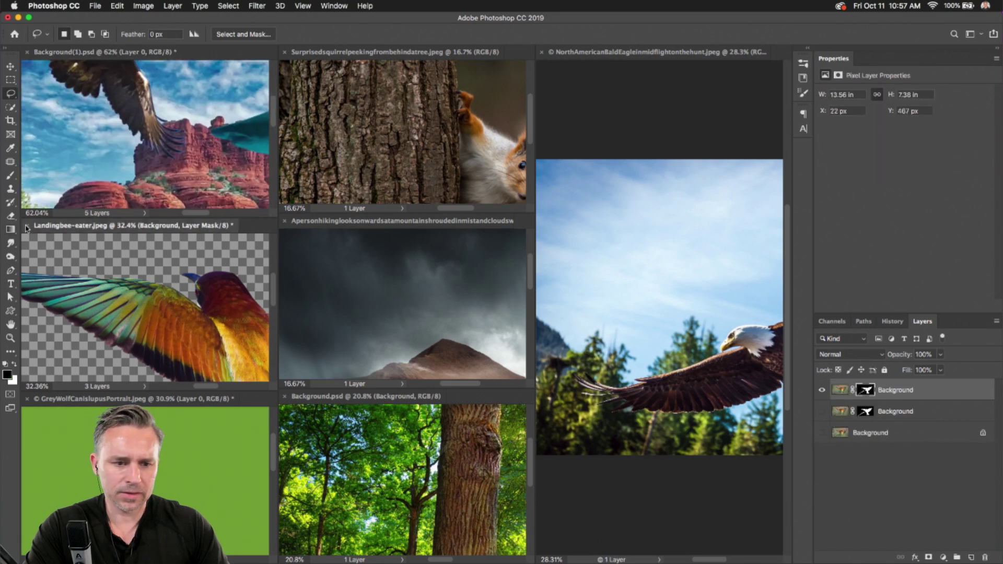
click(27, 225)
click(461, 194)
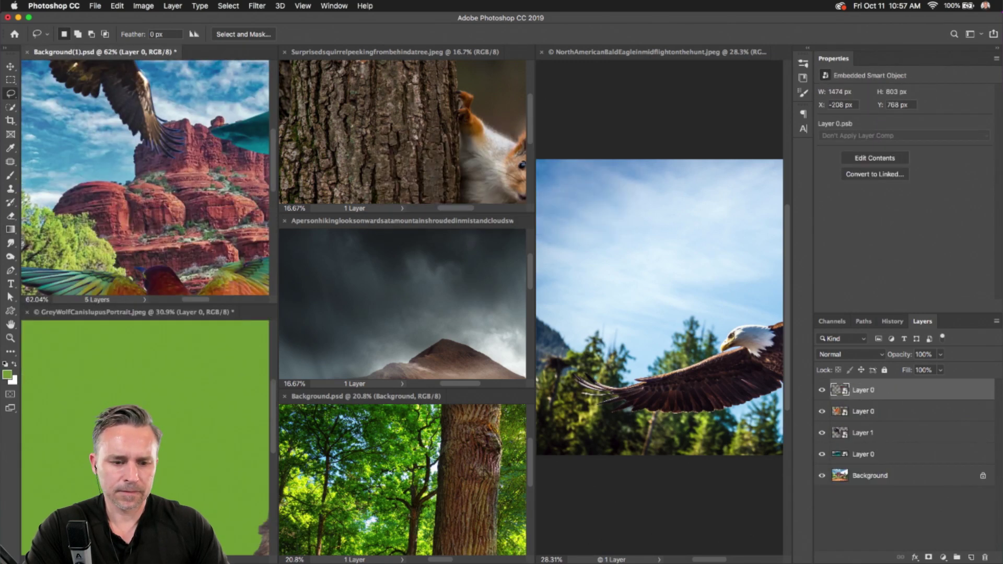
Step: Copy the masked wolf layer into the desert scene Background(1).psd and consolidate the documents back into tabs
click(49, 401)
drag(49, 401, 72, 412)
click(24, 195)
drag(24, 196, 100, 175)
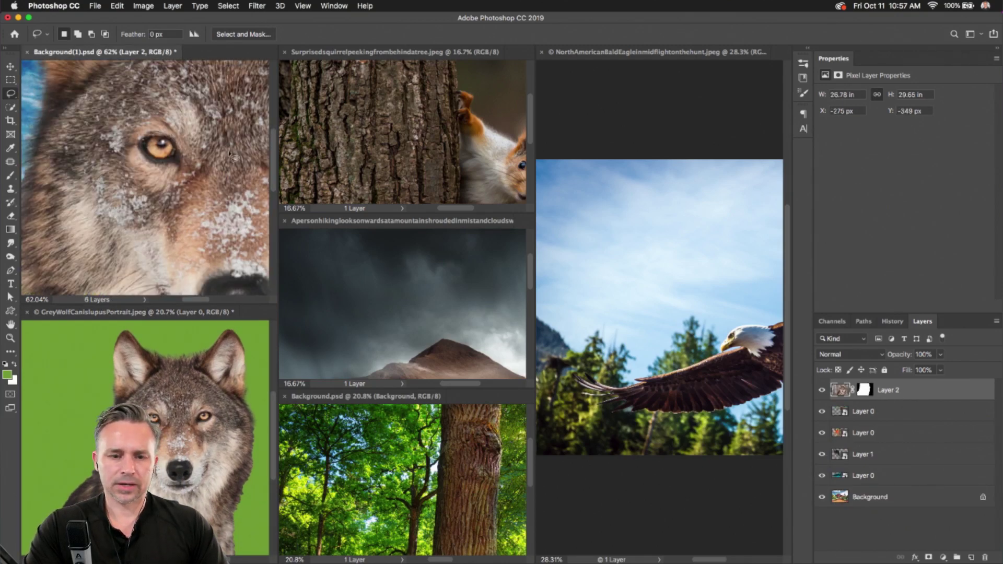
key(alt+shift+super+c)
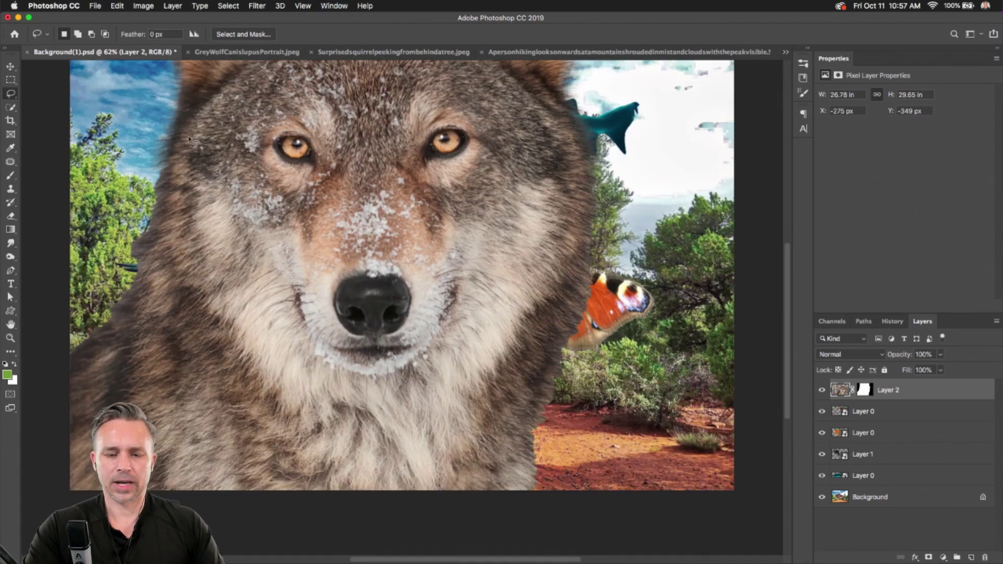
Step: Convert the wolf layer to a smart object, scale it to about 49.5% and place it in the middle foreground
right_click(935, 390)
click(840, 247)
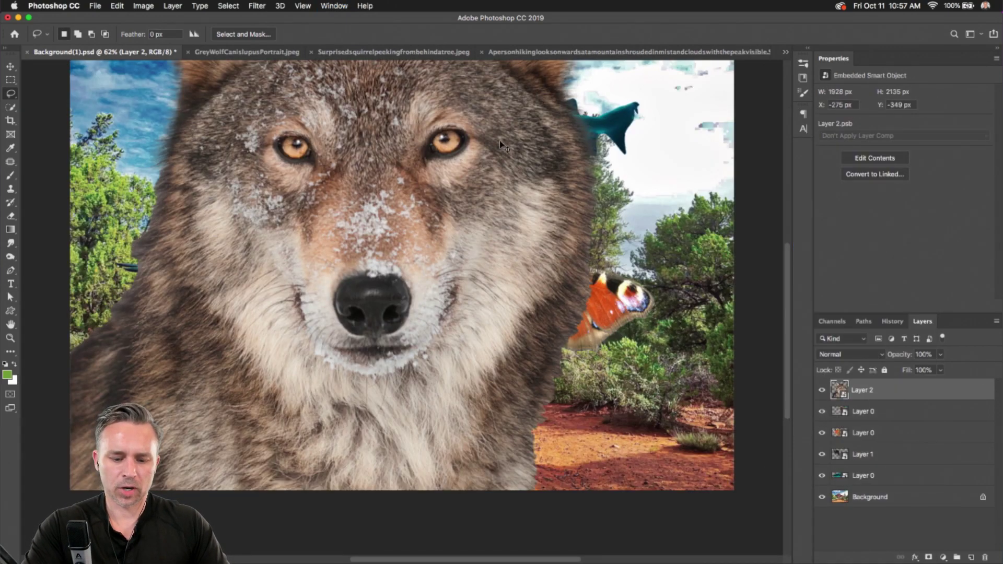
key(super+t)
drag(595, 191, 627, 373)
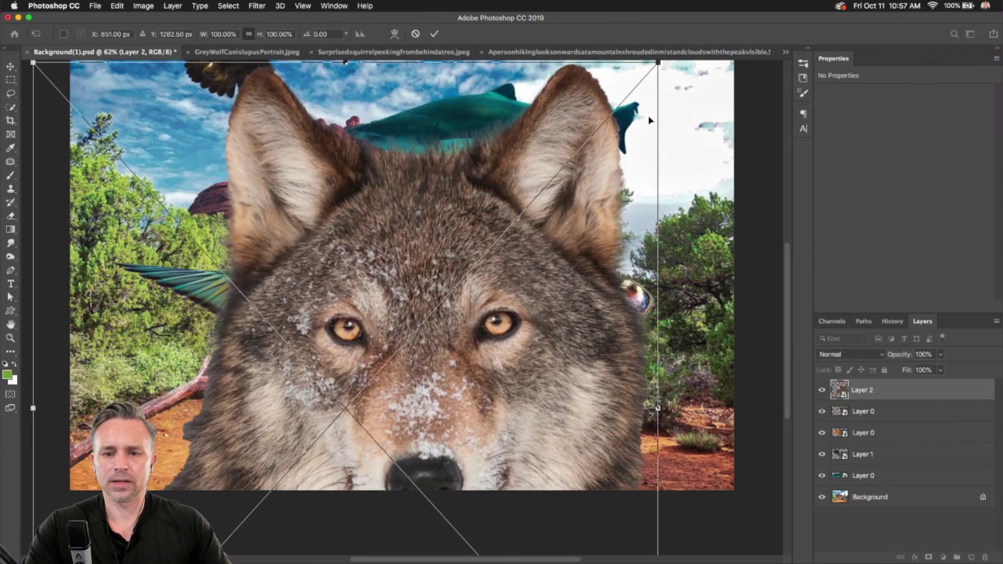
drag(666, 59, 342, 412)
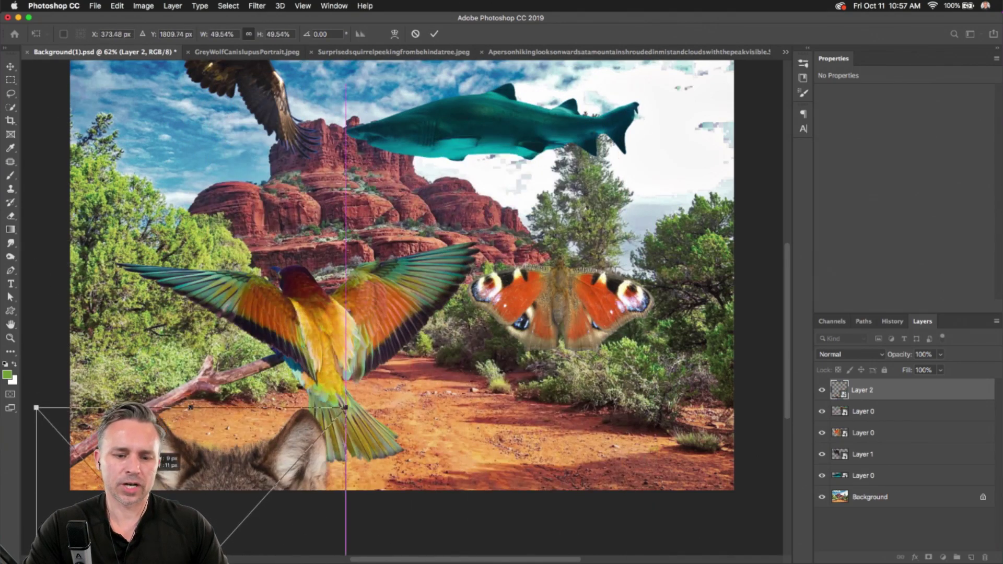
drag(145, 507, 331, 254)
key(Return)
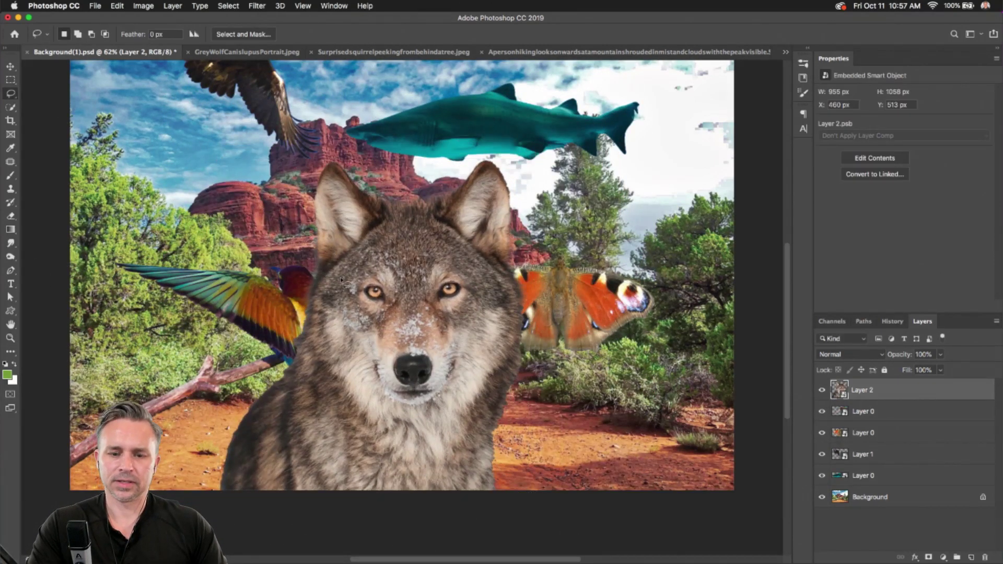
Step: Move the wolf slightly right of its central position and hide the eagle, shark, bee-eater and butterfly layers
drag(465, 330, 346, 329)
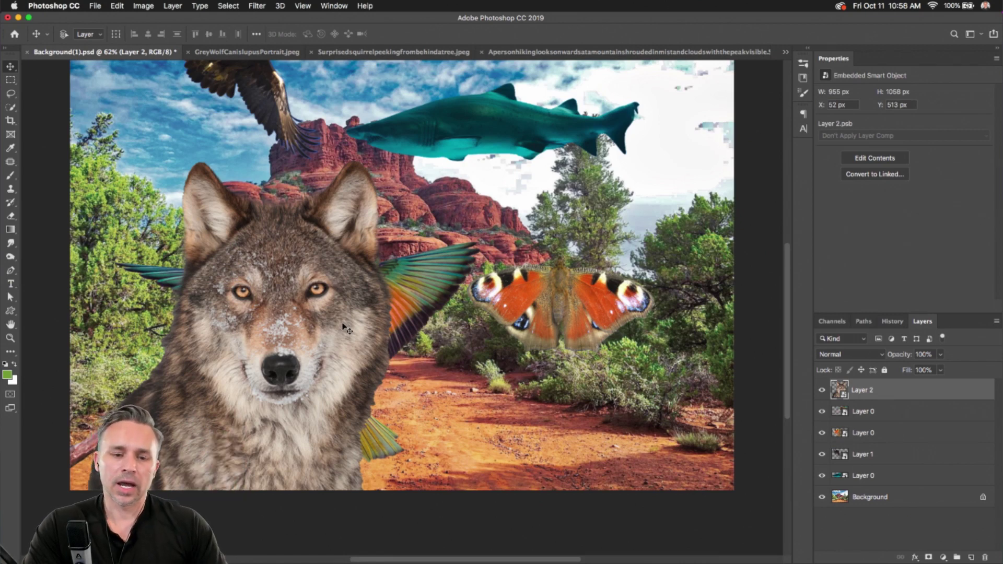
drag(343, 327, 515, 326)
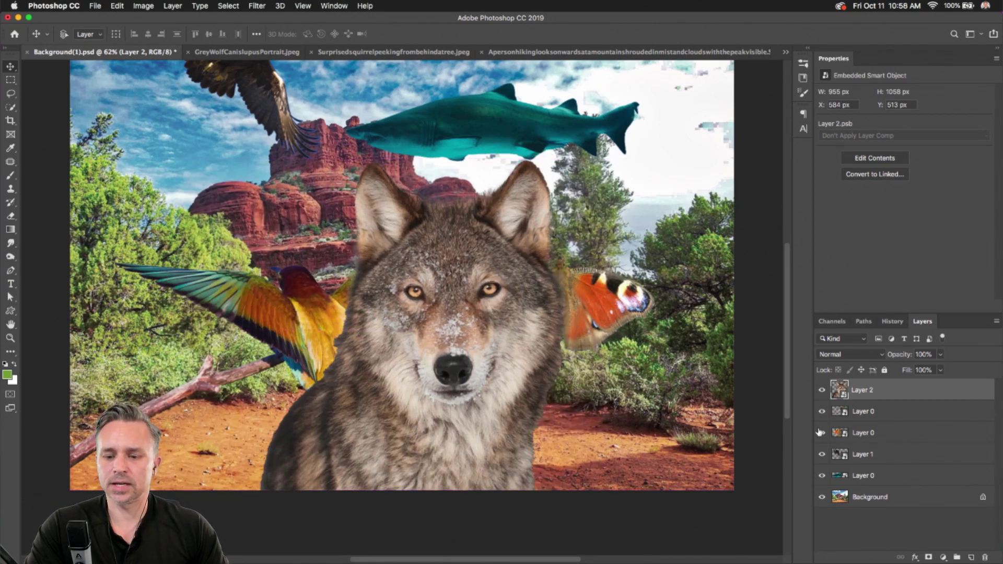
drag(822, 411, 822, 476)
key(super+equal)
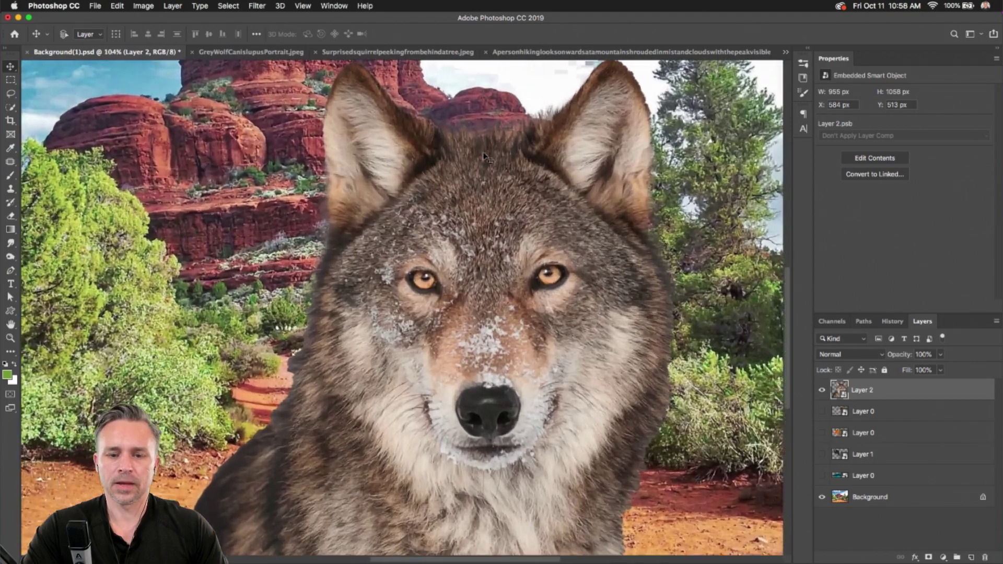
scroll(485, 157, up, 10)
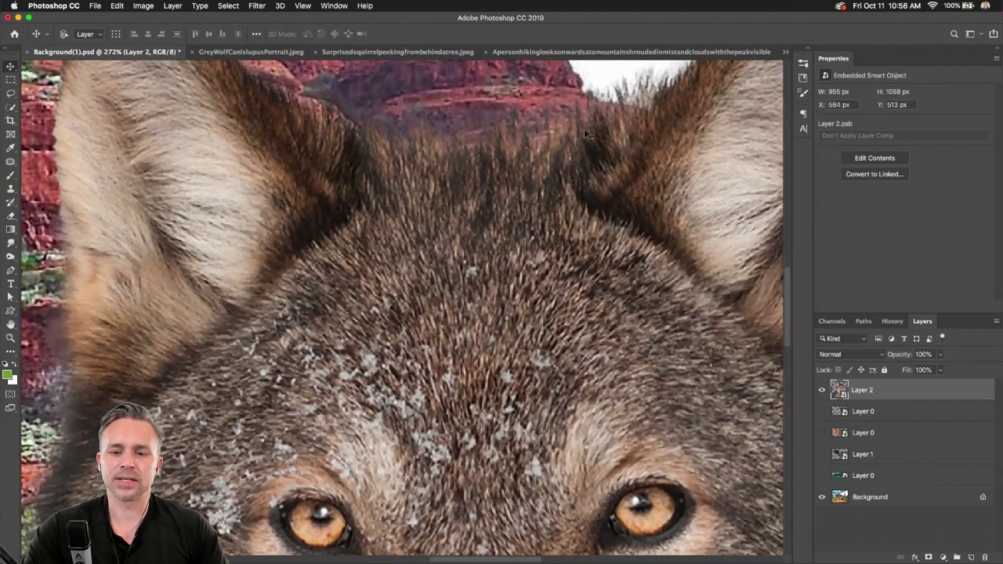
scroll(559, 117, down, 6)
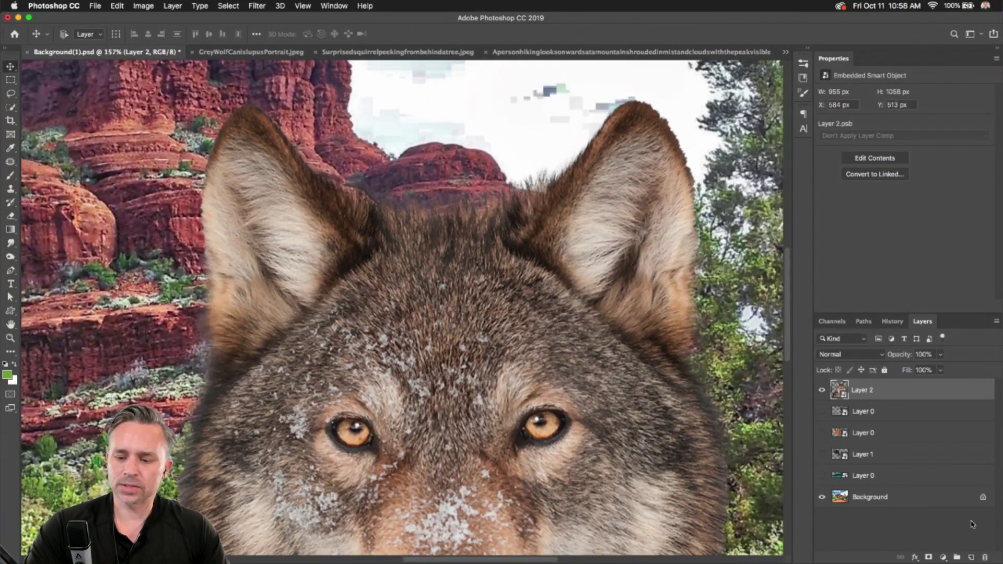
click(971, 558)
scroll(506, 152, up, 3)
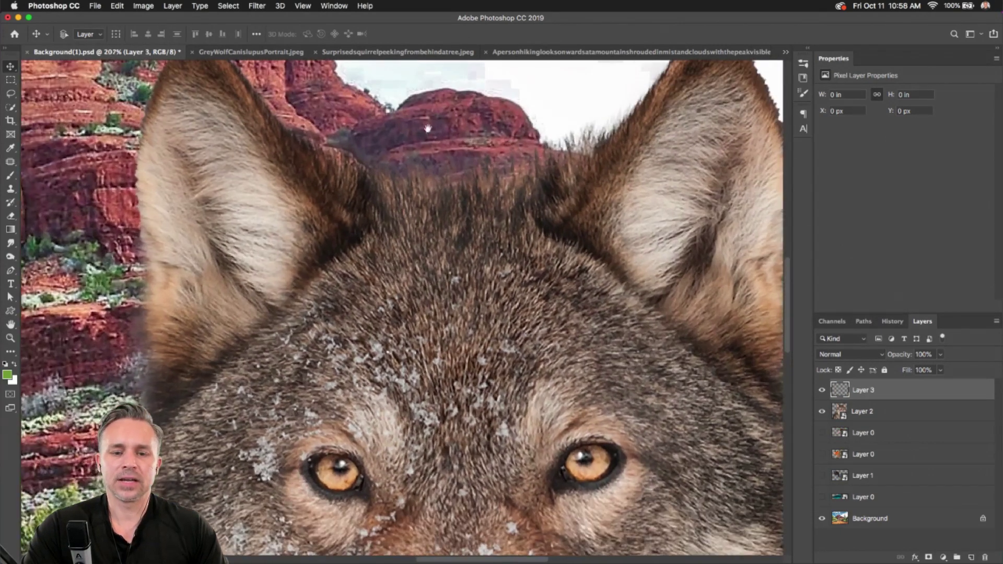
drag(427, 128, 466, 260)
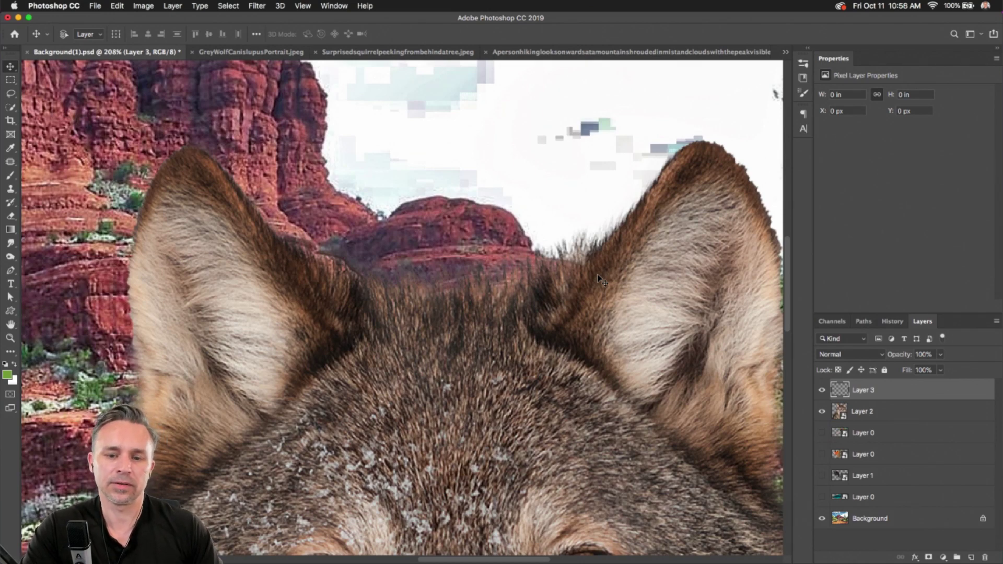
scroll(429, 285, down, 10)
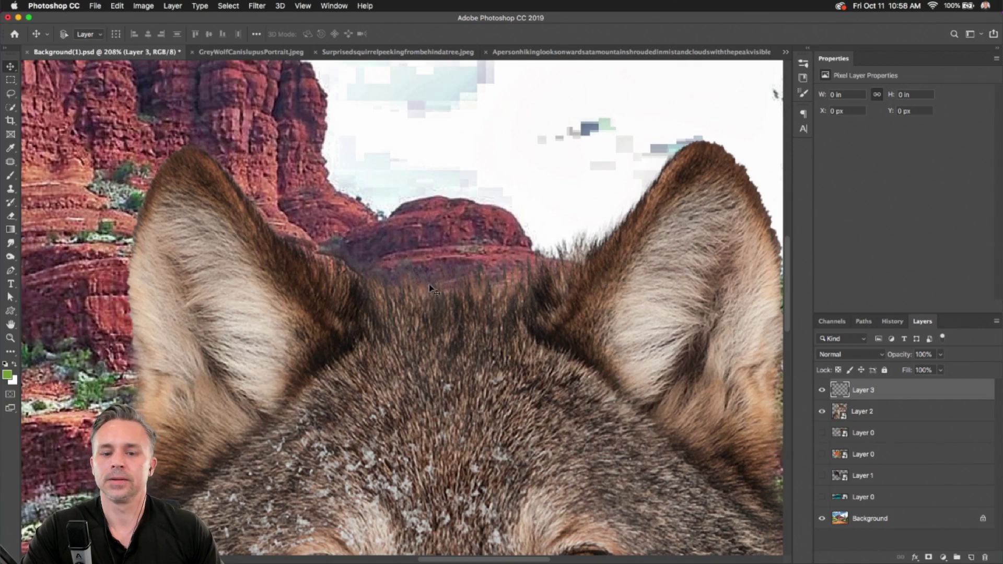
scroll(431, 287, down, 1)
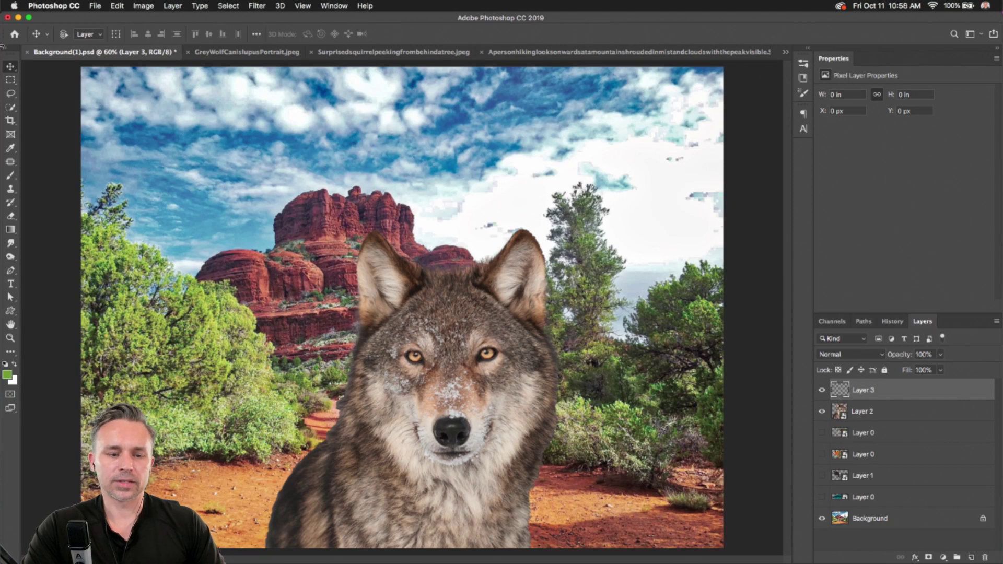
double_click(913, 61)
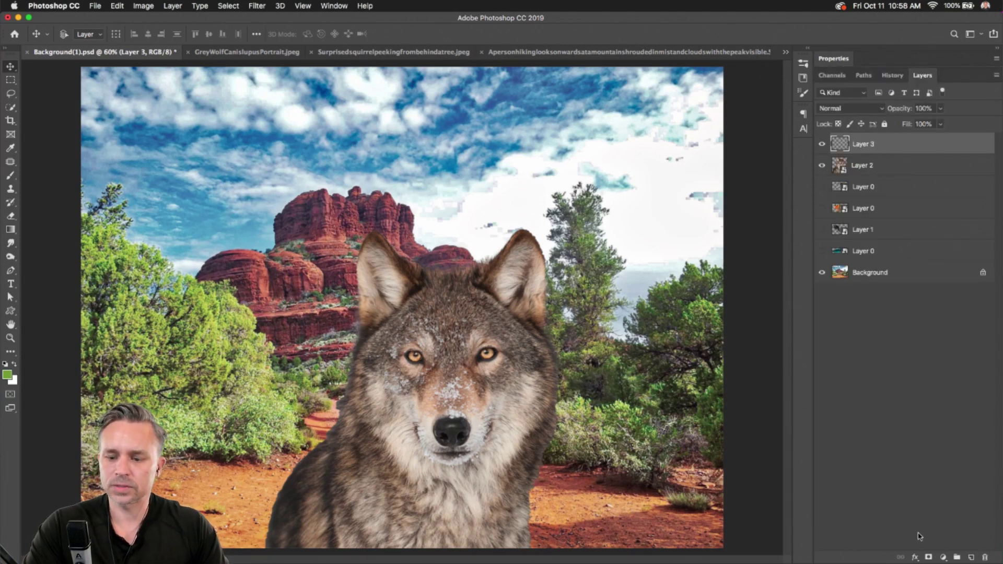
click(985, 557)
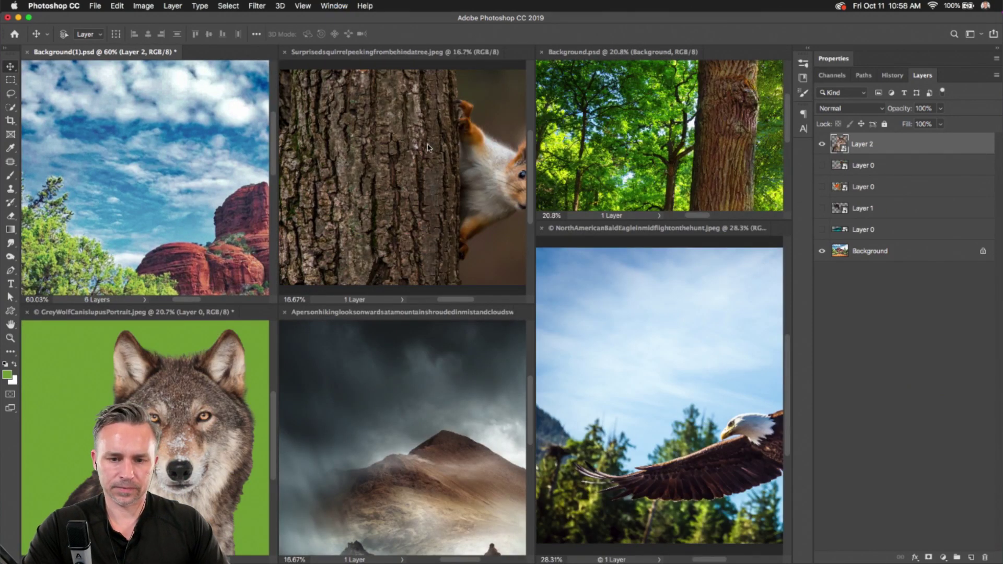
Step: Consolidate the documents into tabs, unlock the squirrel photo's background layer and select the squirrel with the Quick Selection tool
click(361, 108)
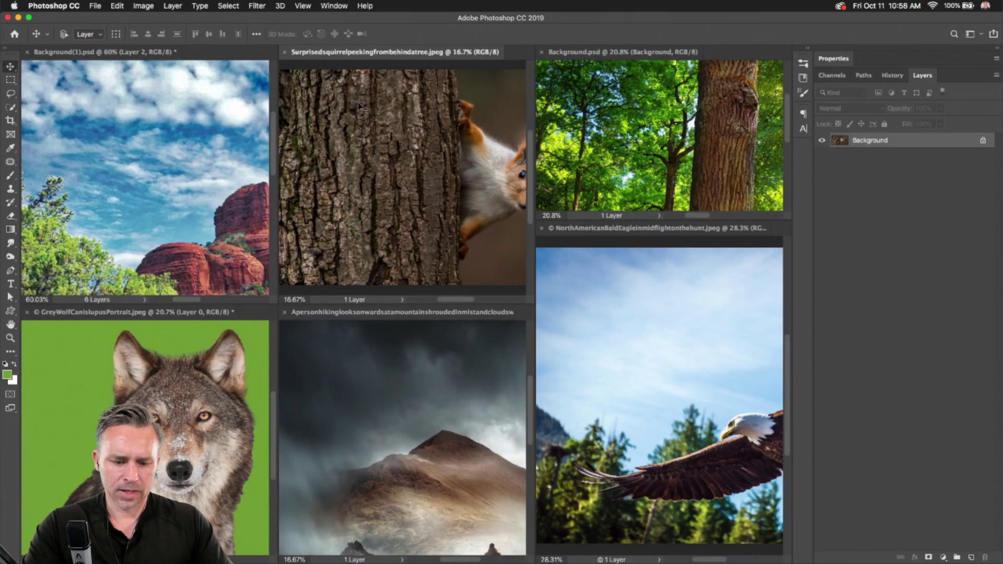
key(super+0)
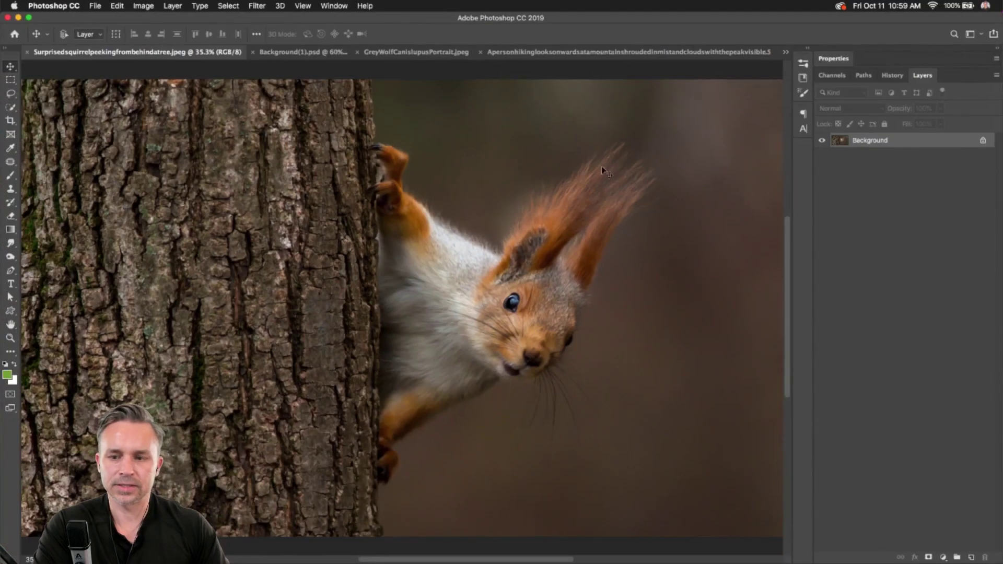
click(984, 140)
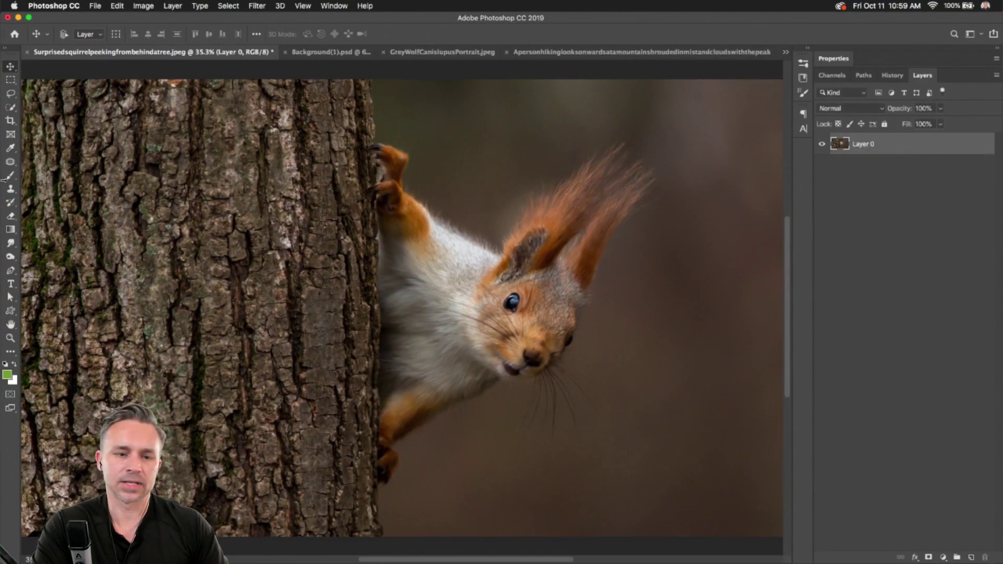
click(5, 108)
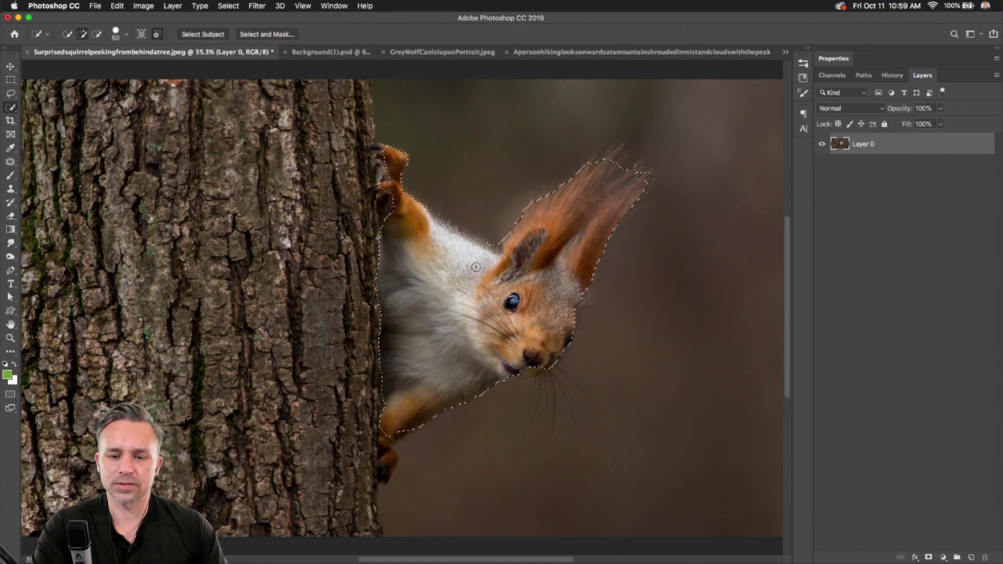
scroll(465, 183, left, 2)
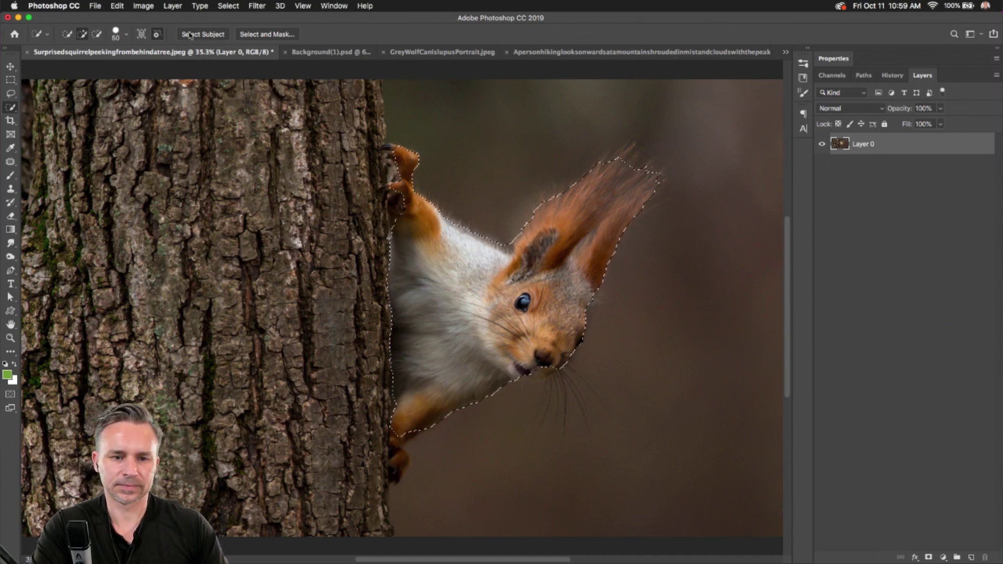
Step: Open the squirrel selection in Select and Mask and enable Decontaminate Colors at 100%
click(267, 35)
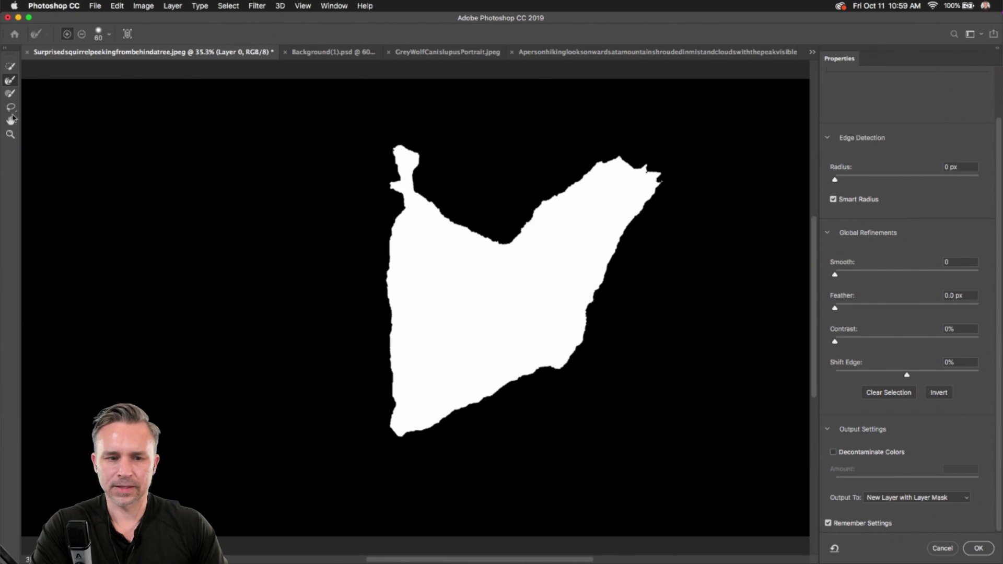
scroll(883, 143, up, 3)
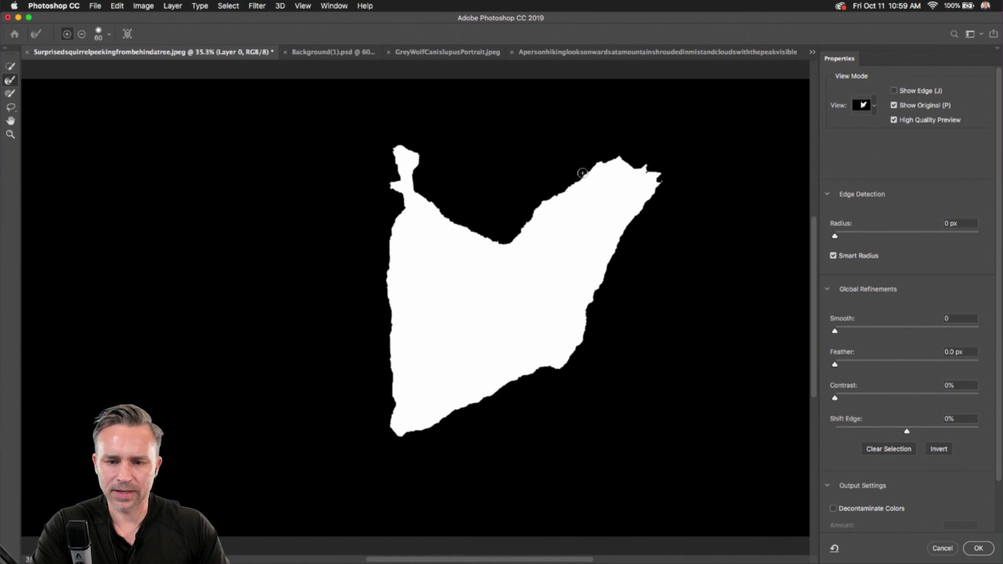
scroll(916, 439, down, 3)
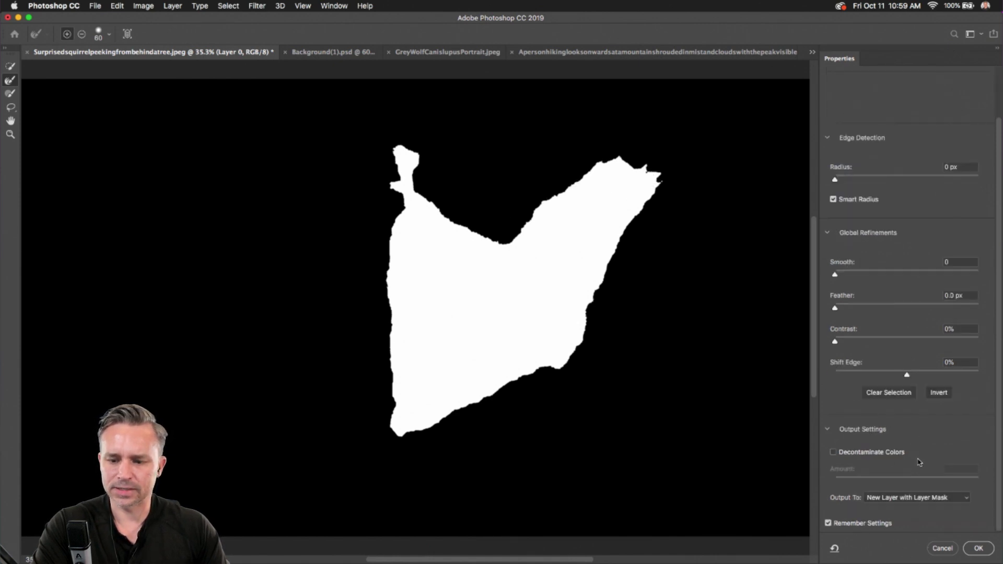
scroll(541, 297, down, 1)
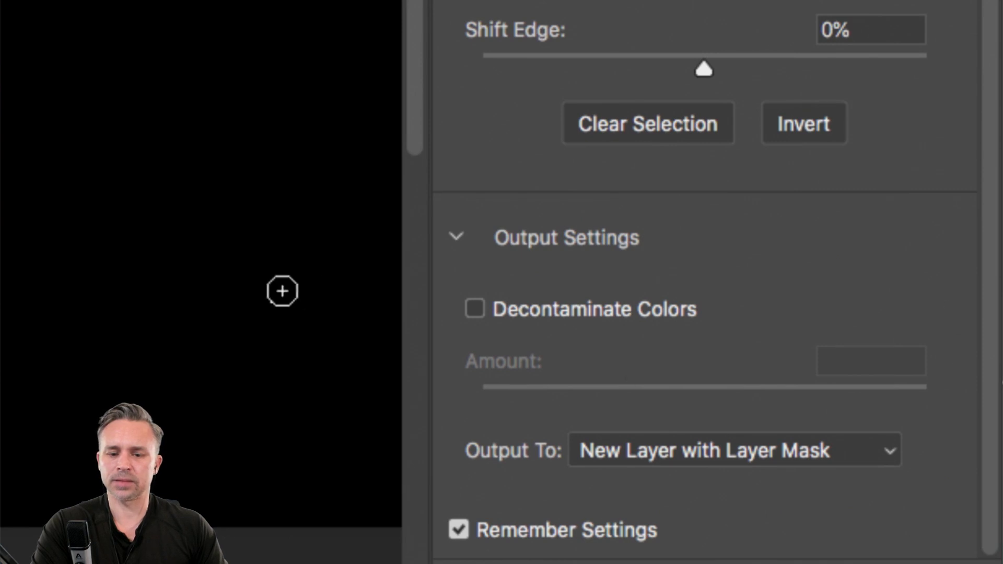
click(475, 309)
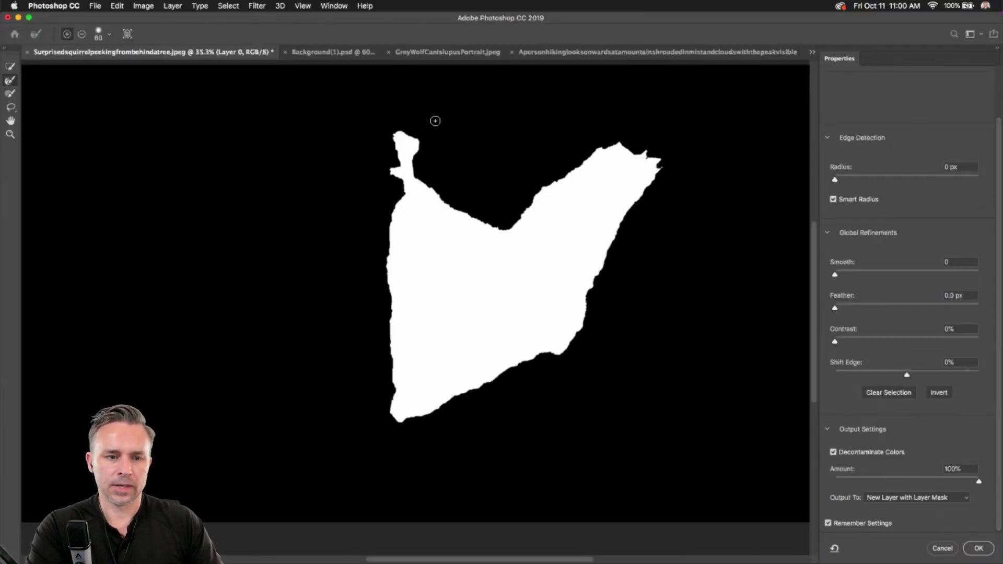
Step: Cancel the Select and Mask session and close the squirrel photo without saving
click(942, 548)
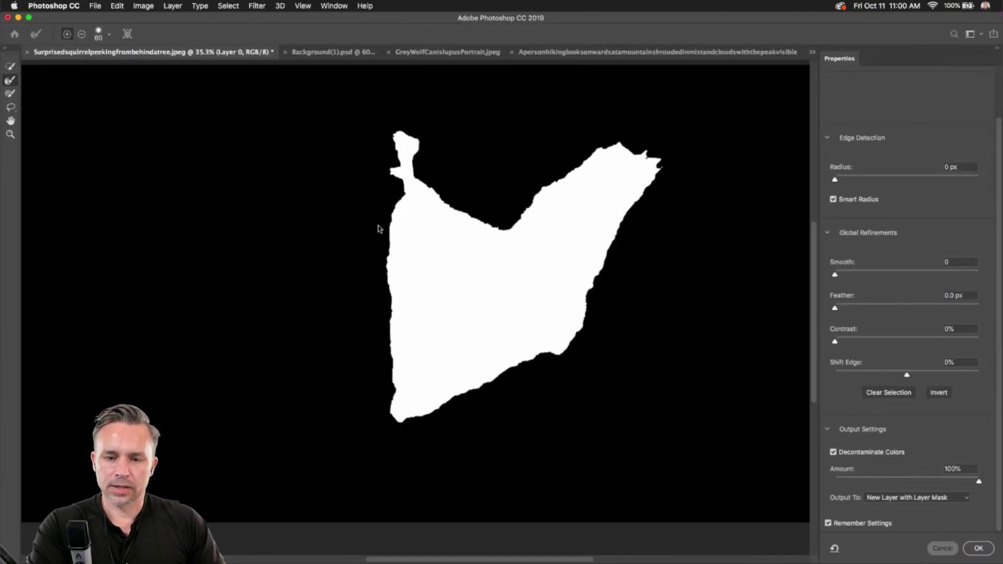
key(super+w)
click(466, 193)
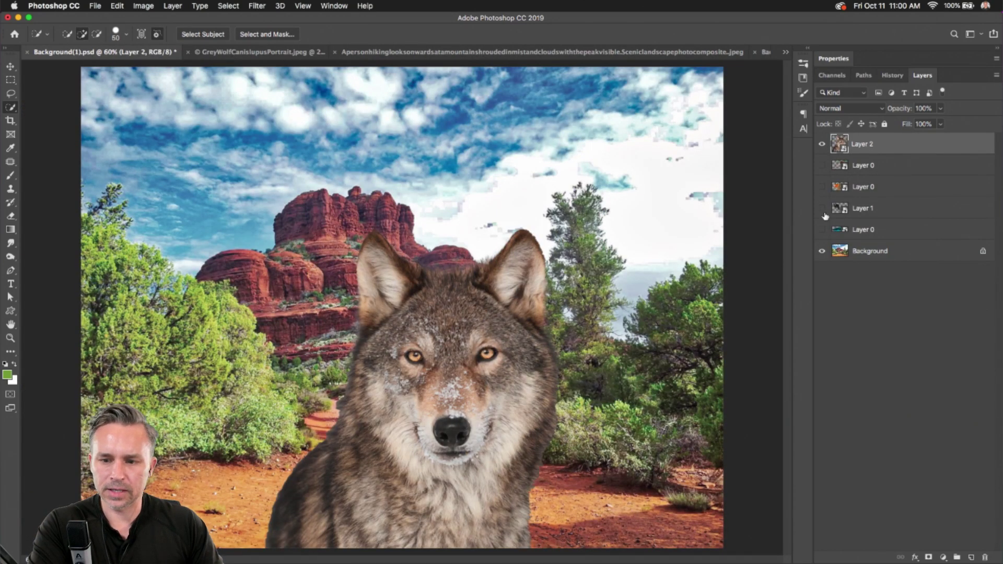
Step: Show the flying eagle layer Layer 1 in the desert scene and open its smart object contents
click(842, 209)
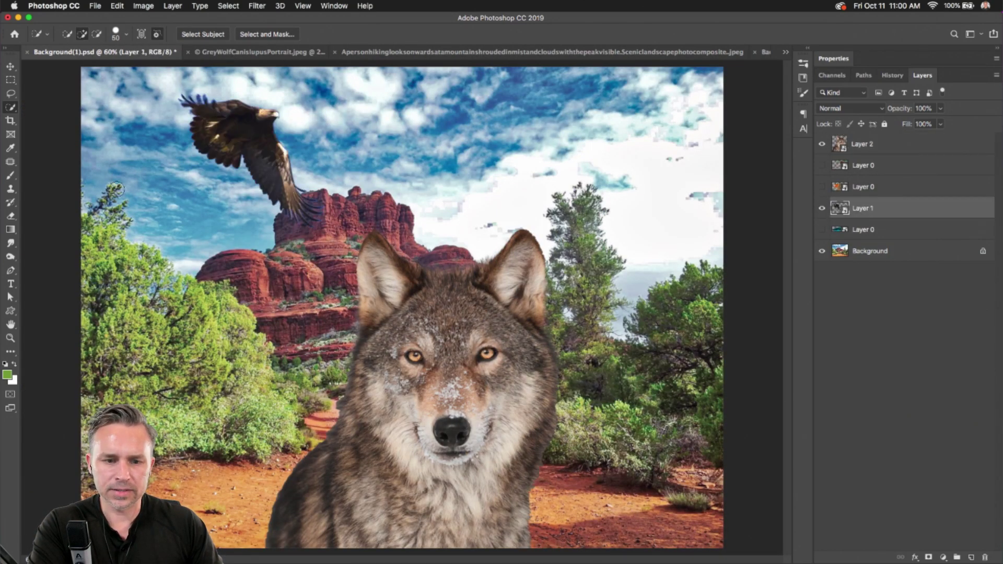
click(10, 66)
scroll(291, 211, up, 5)
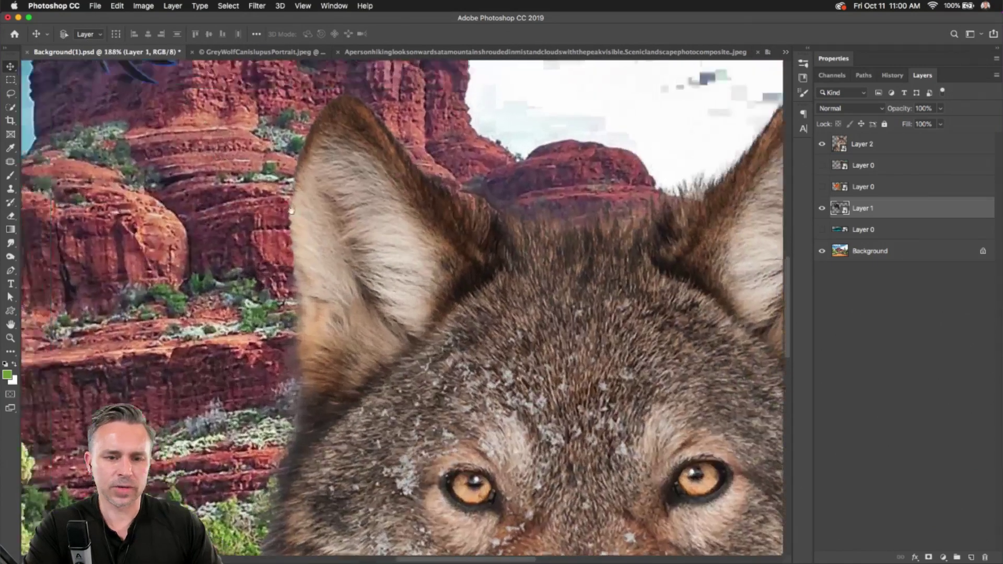
drag(291, 211, 512, 387)
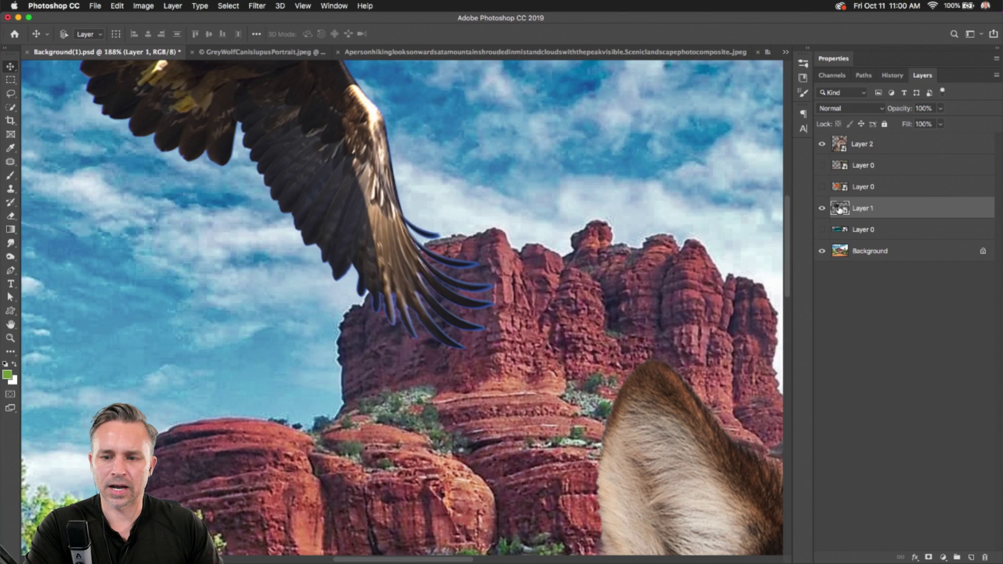
double_click(839, 209)
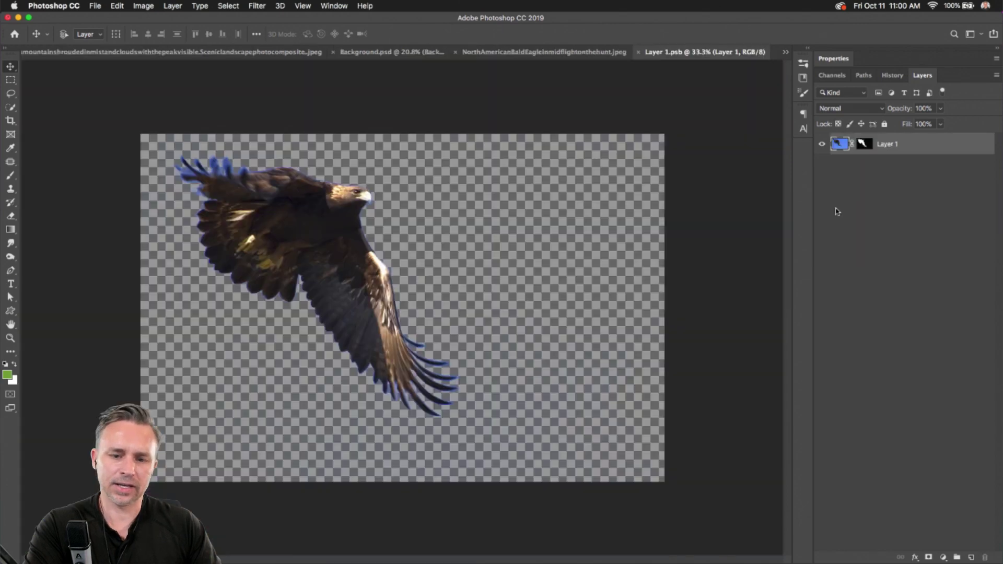
Step: Select the eagle layer's mask and open it in Select and Mask
key(super+equal)
drag(185, 218, 281, 235)
drag(397, 282, 410, 281)
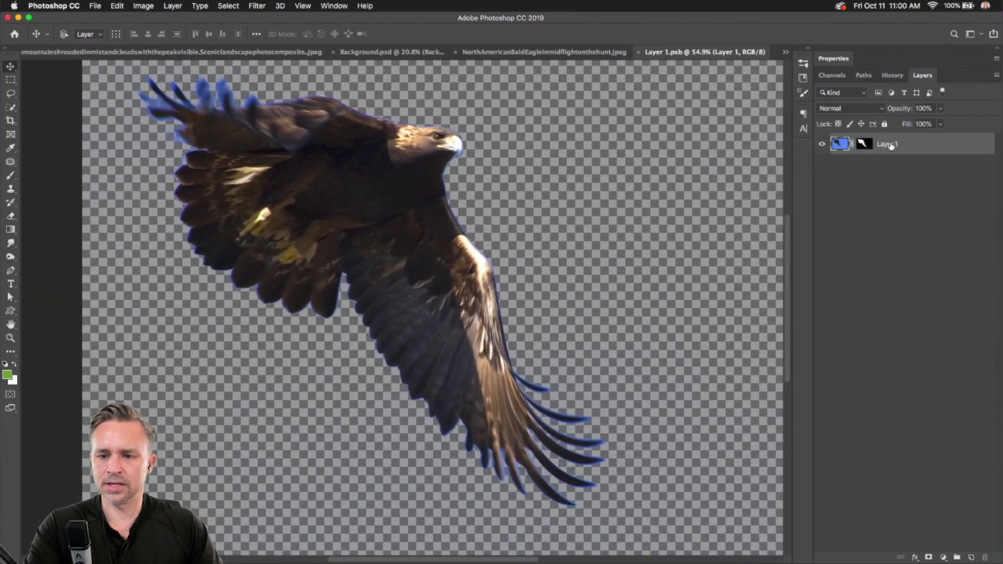
click(860, 147)
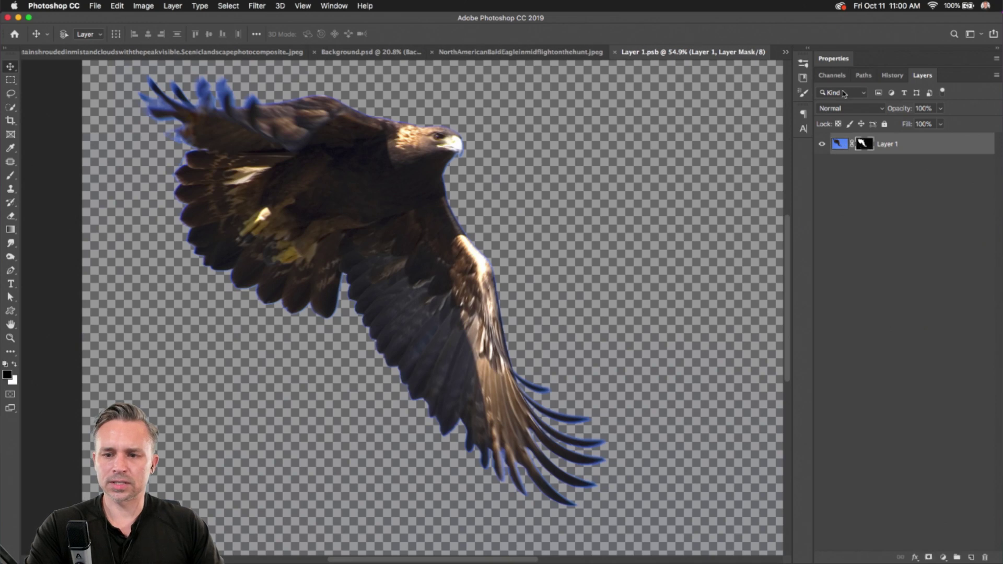
click(834, 59)
click(928, 191)
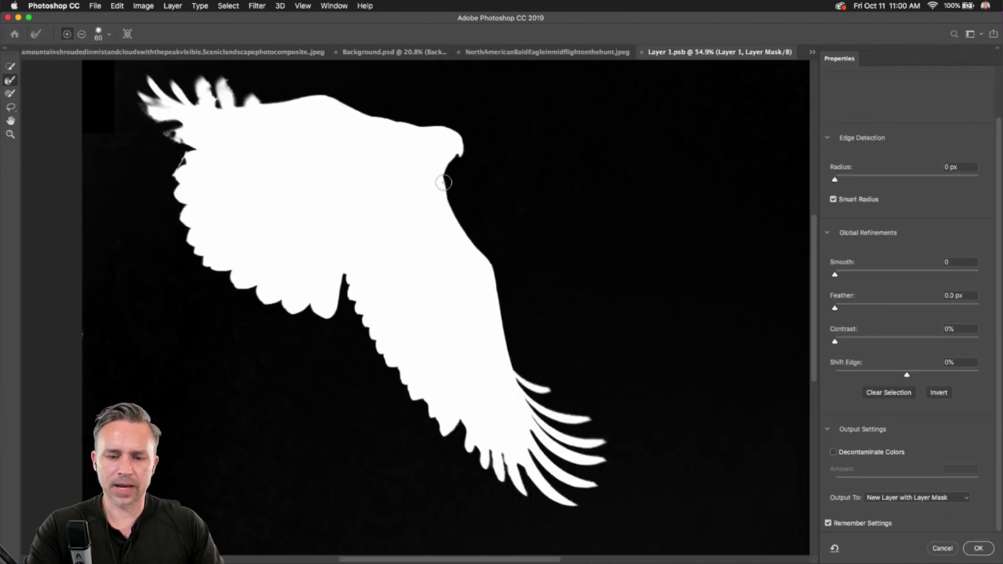
Step: Set the Refine Edge brush size to 30 for working on the eagle's lower wing-tip feathers
scroll(578, 463, up, 2)
scroll(578, 463, up, 4)
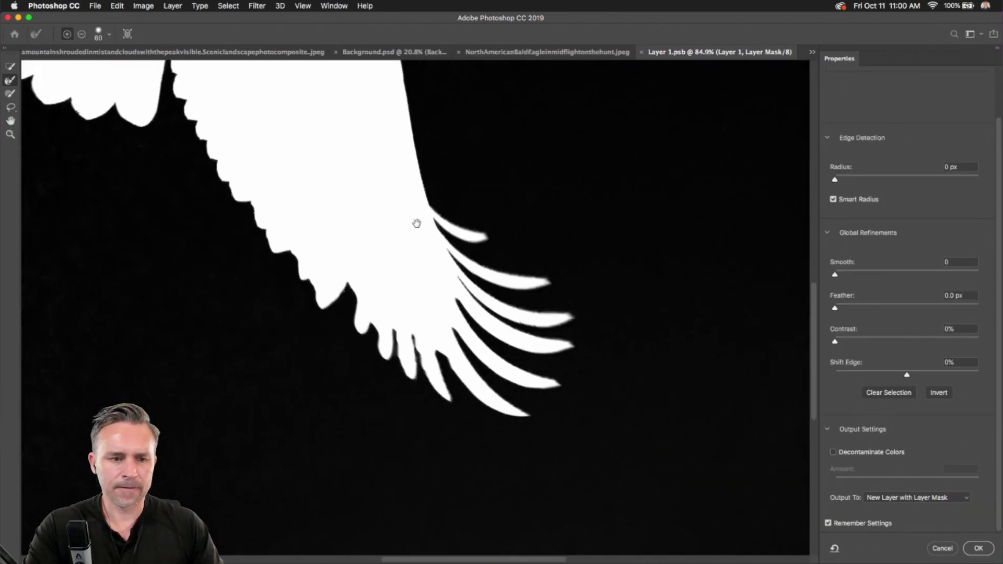
key(bracketleft)
key(bracketleft)
key(bracketleft)
key(bracketleft)
key(bracketleft)
key(bracketleft)
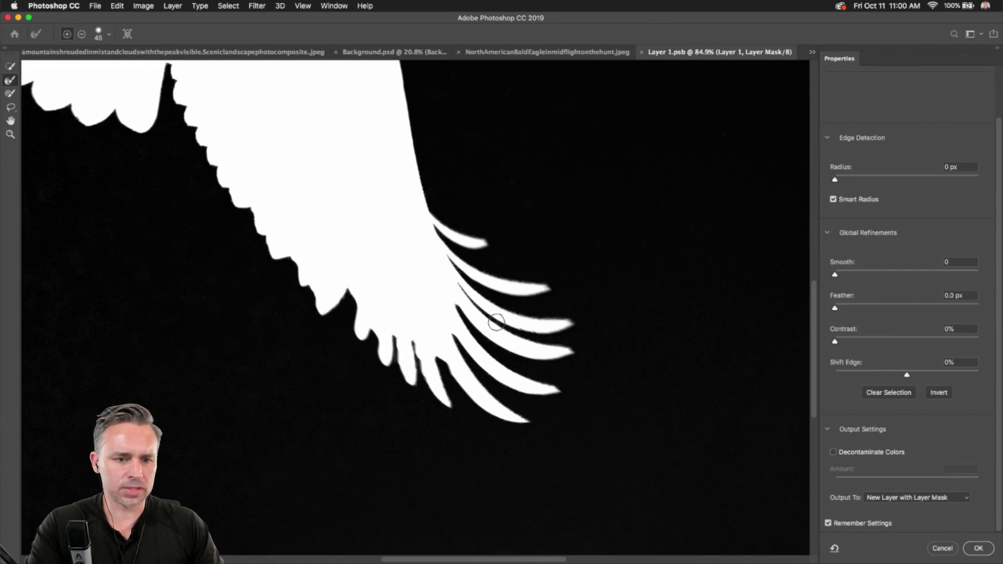
key(bracketright)
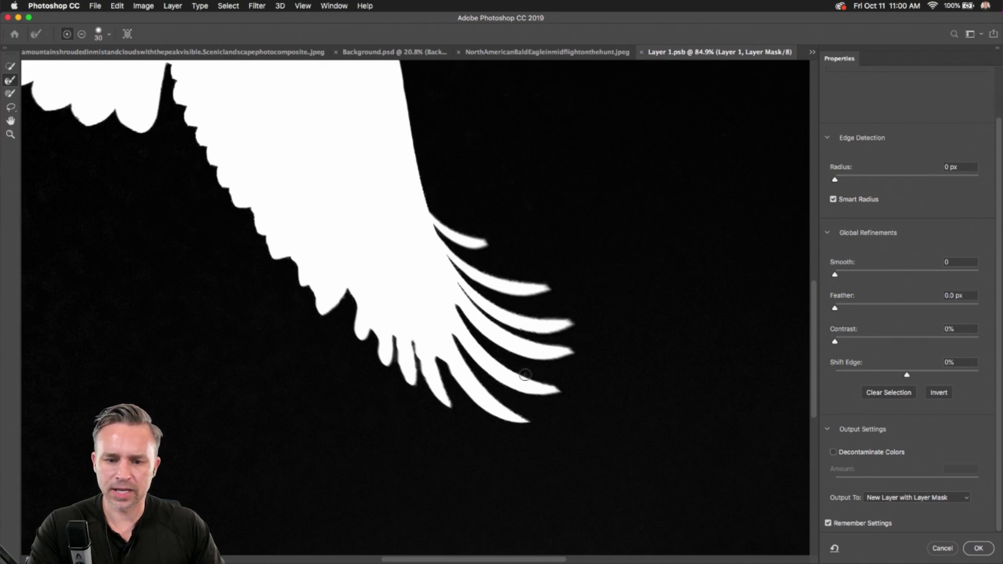
Step: Preview the eagle cutout in Onion Skin, switch to On Black at 100% opacity, and examine its head, body and wing edges
scroll(879, 116, up, 3)
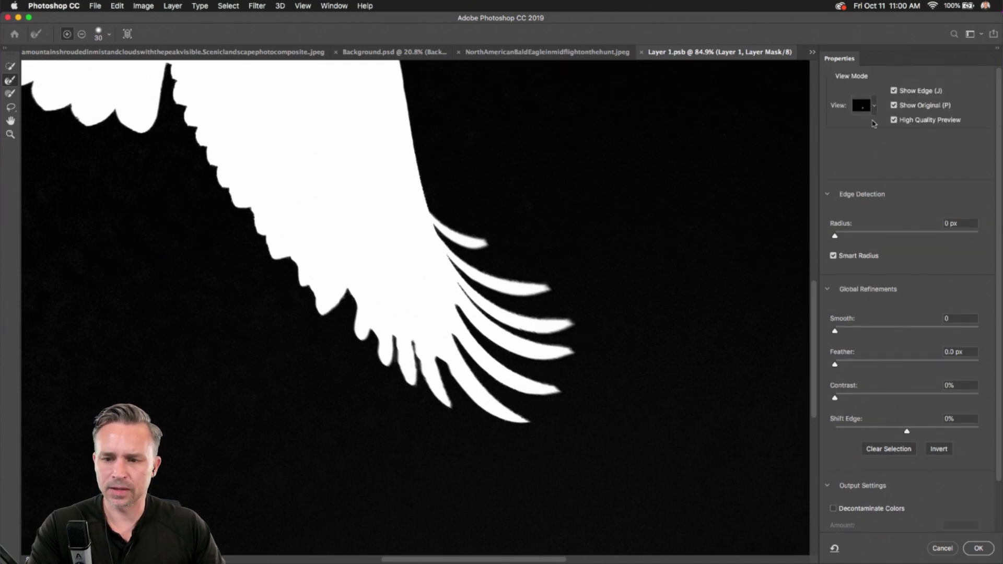
click(862, 104)
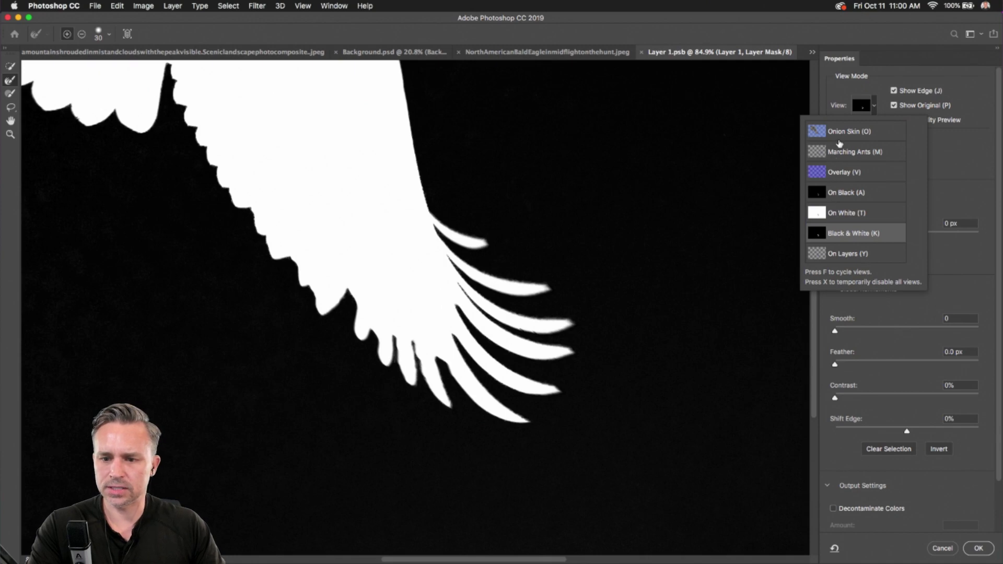
click(839, 135)
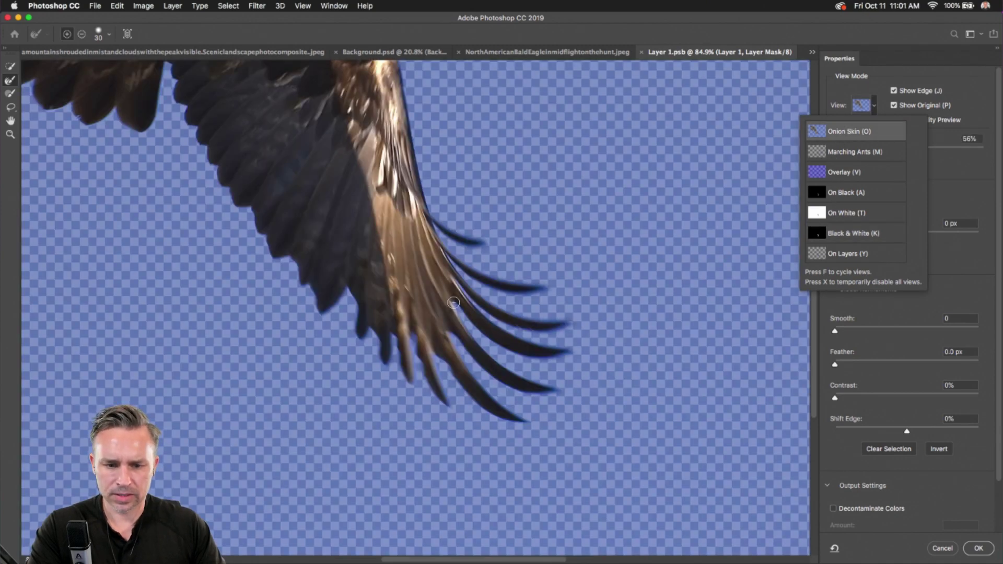
click(588, 313)
click(875, 110)
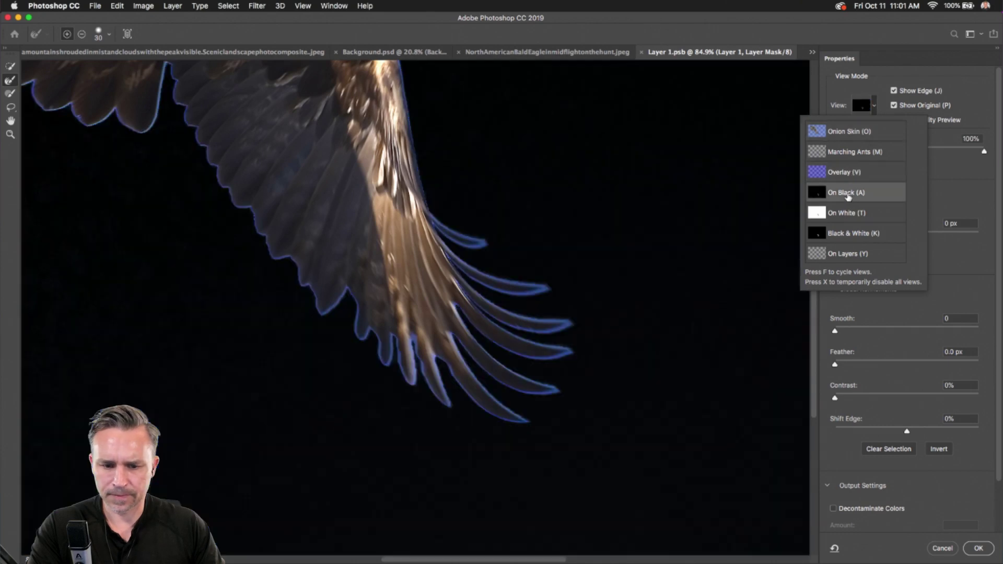
click(436, 357)
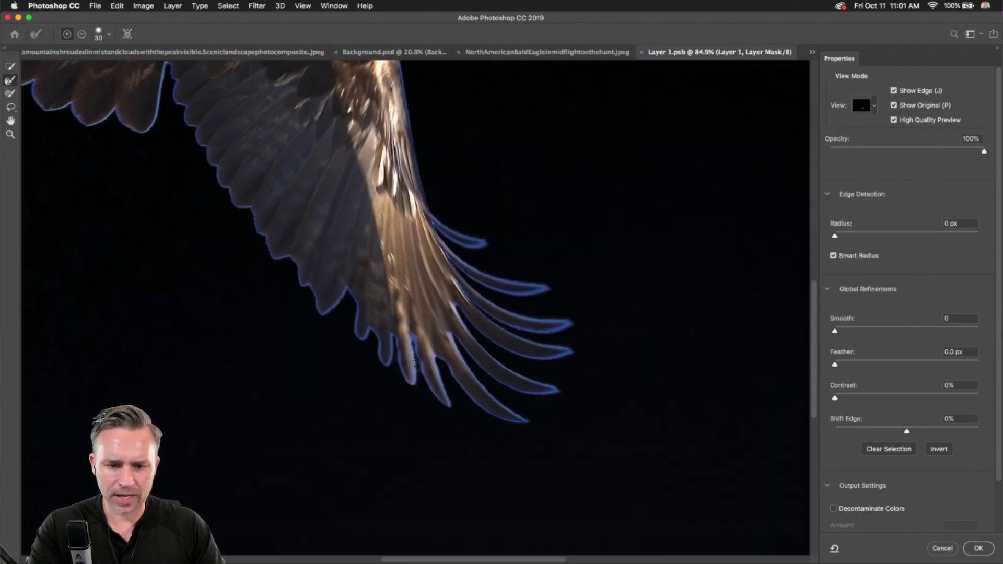
mouse_move(171, 149)
mouse_down()
mouse_move(488, 405)
mouse_move(359, 139)
mouse_up()
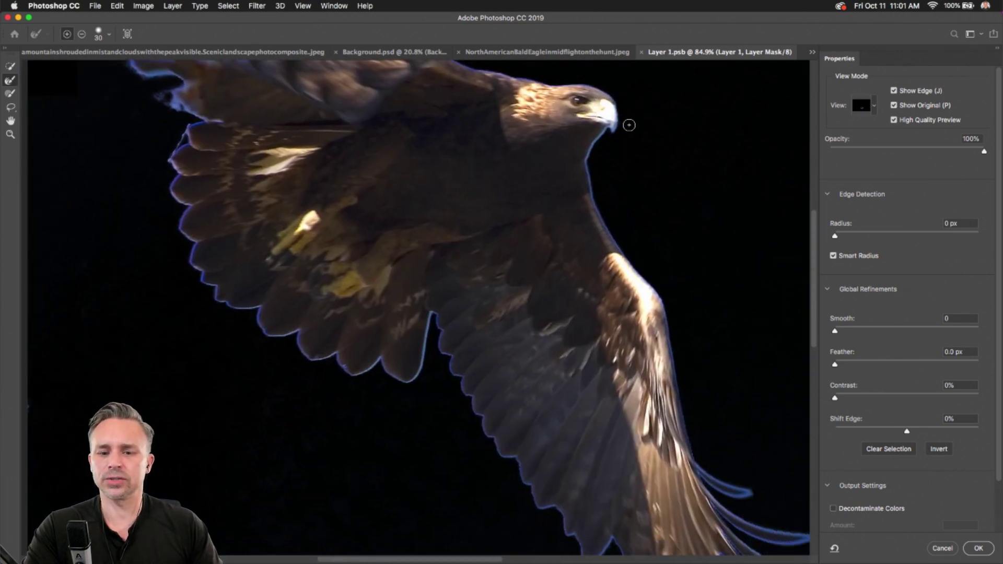
mouse_move(610, 362)
mouse_down()
mouse_move(488, 290)
mouse_move(530, 313)
mouse_up()
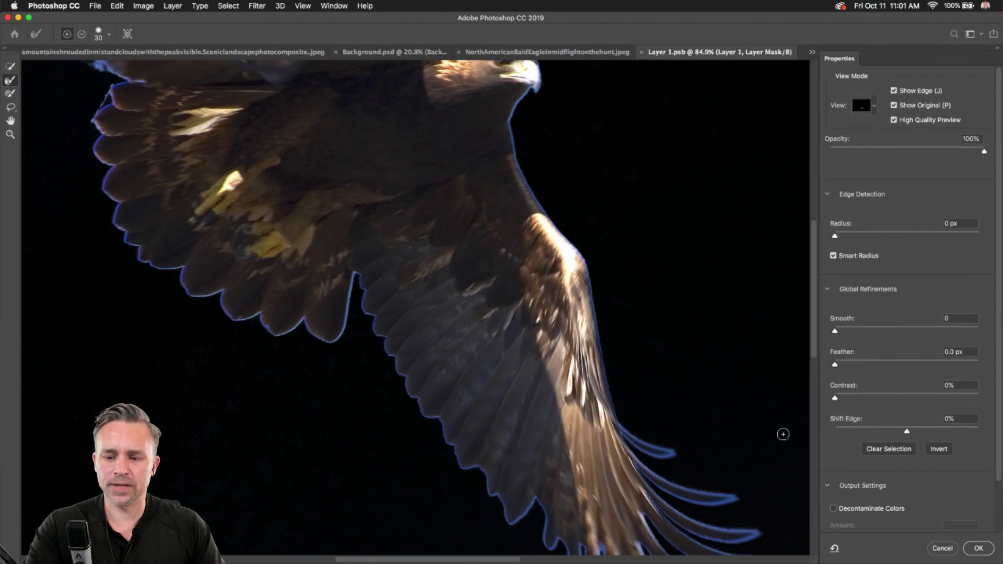
Step: Apply the eagle mask refinement with Shift Edge at -4% and Decontaminate Colors enabled at 100%, output as New Layer with Layer Mask
drag(908, 432, 906, 433)
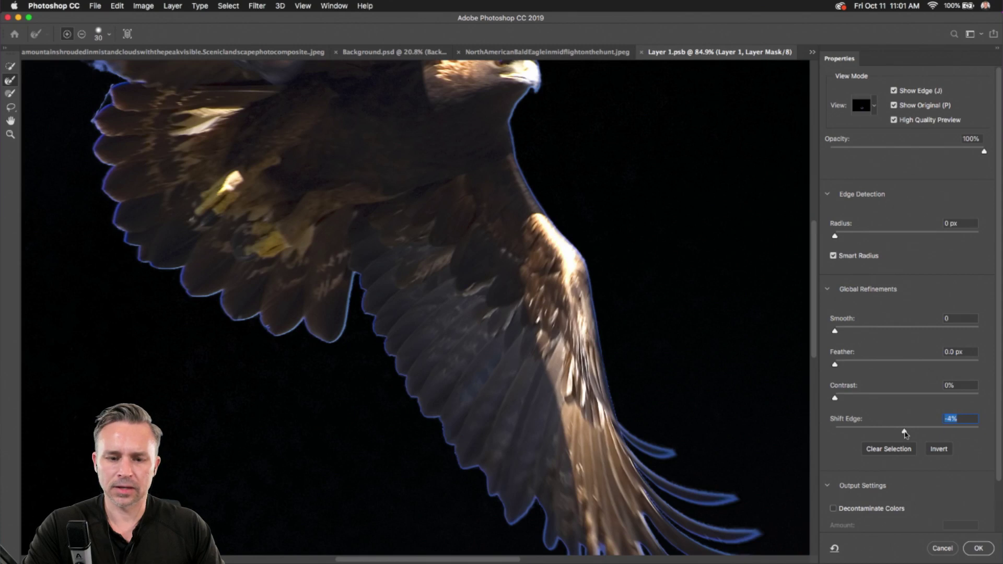
mouse_move(897, 435)
mouse_down()
mouse_move(884, 434)
mouse_move(926, 432)
mouse_move(904, 434)
mouse_up()
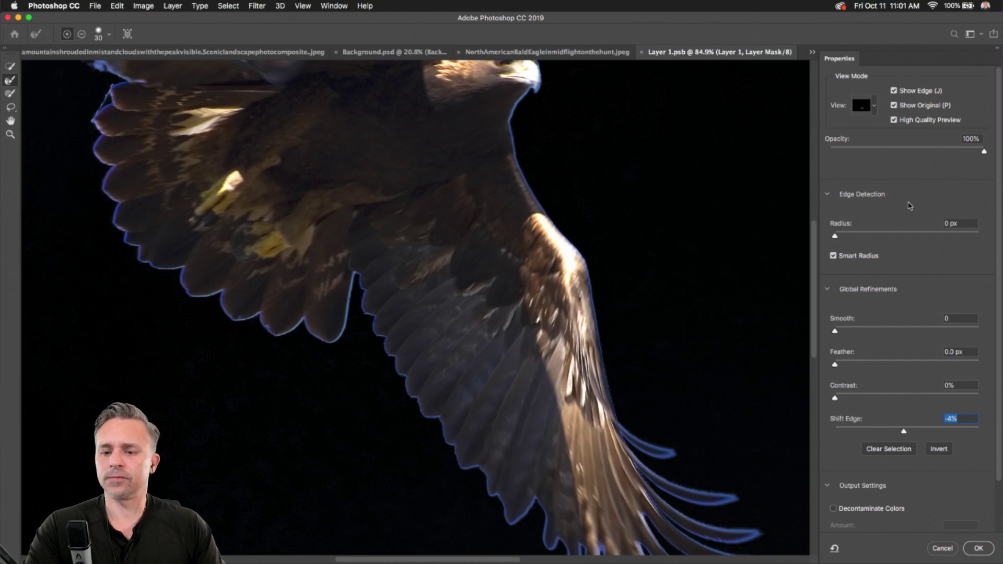
scroll(869, 463, down, 3)
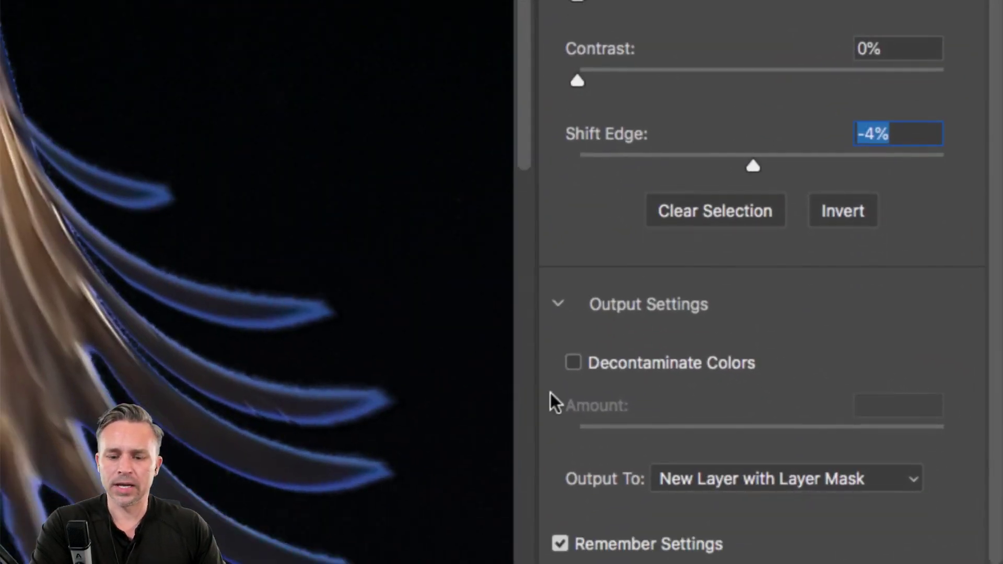
click(574, 367)
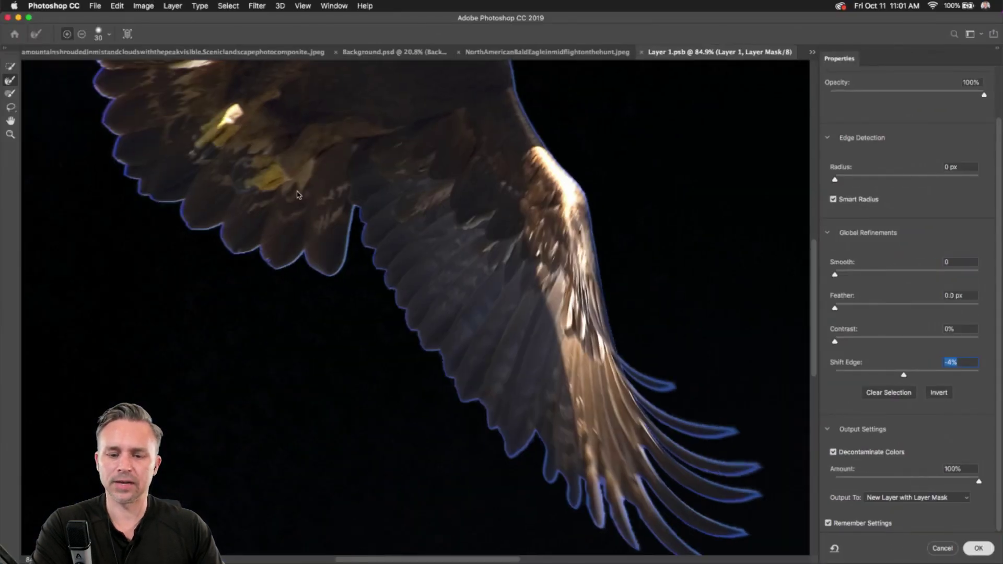
key(Return)
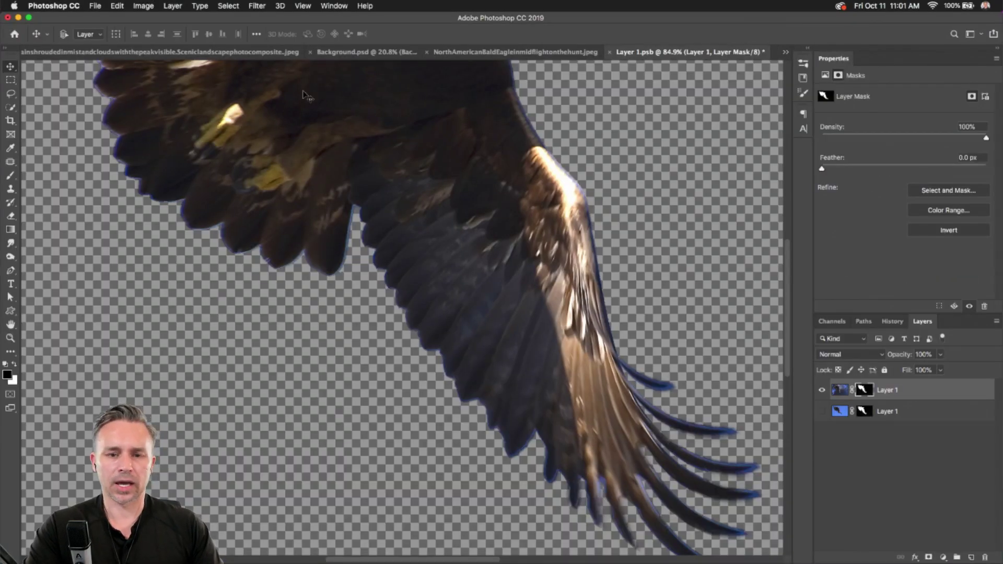
Step: Toggle the visibility of the original eagle layer beneath the decontaminated copy to compare the color fringing along the feathers
key(super+minus)
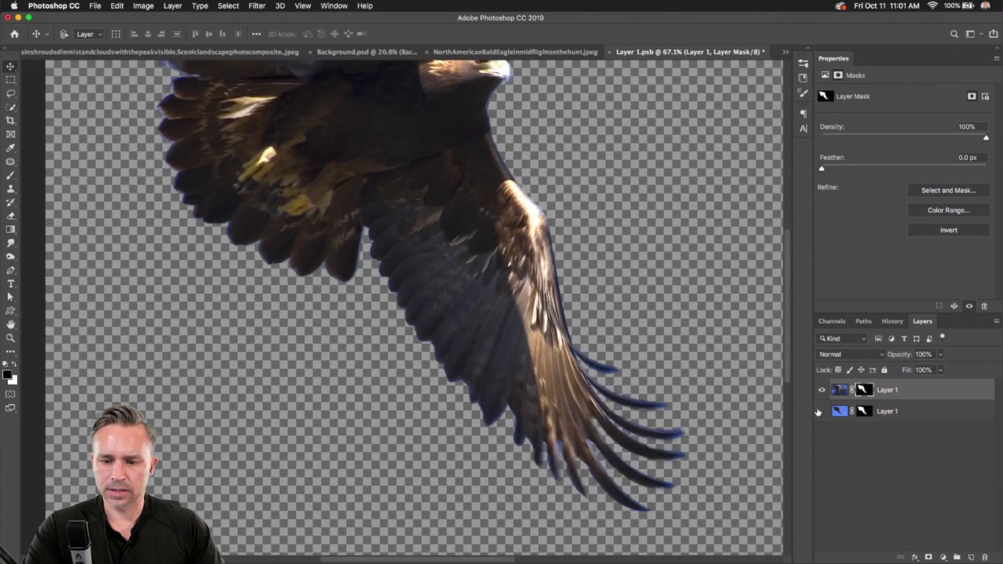
click(821, 413)
click(822, 412)
click(821, 412)
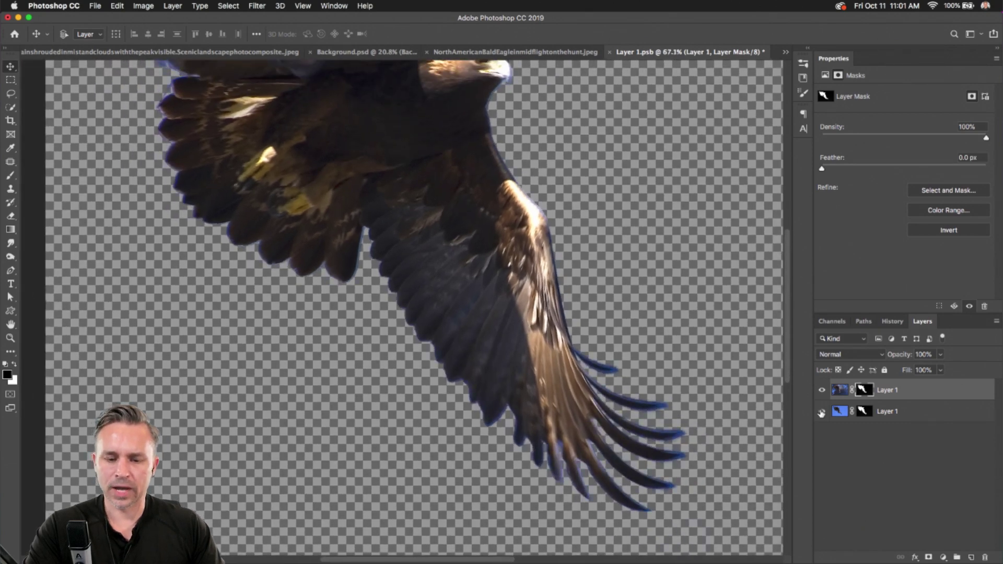
click(821, 412)
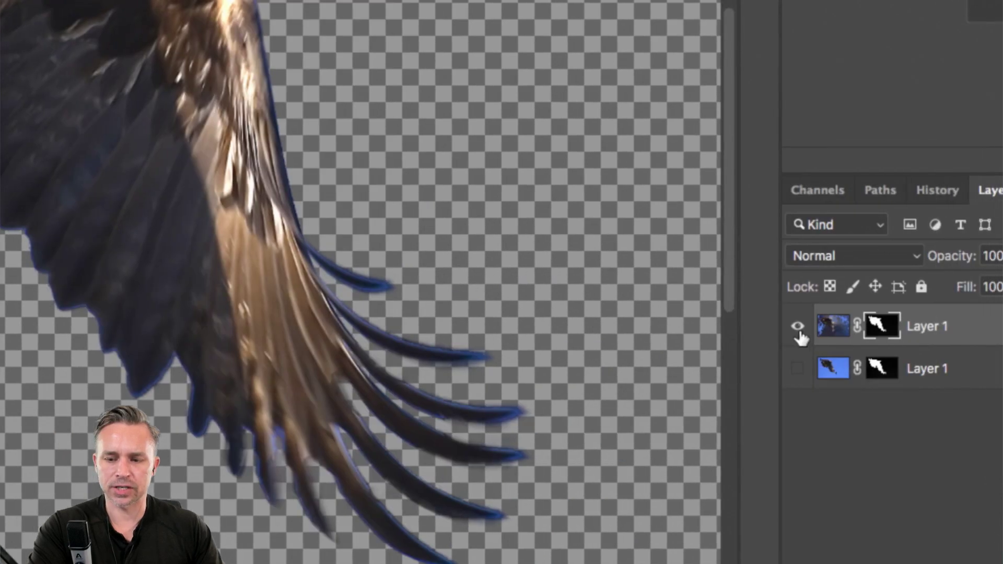
Step: Compare the edges of the two masked eagle layers by alternating their visibility, ending with only the upper one shown
click(798, 328)
click(790, 369)
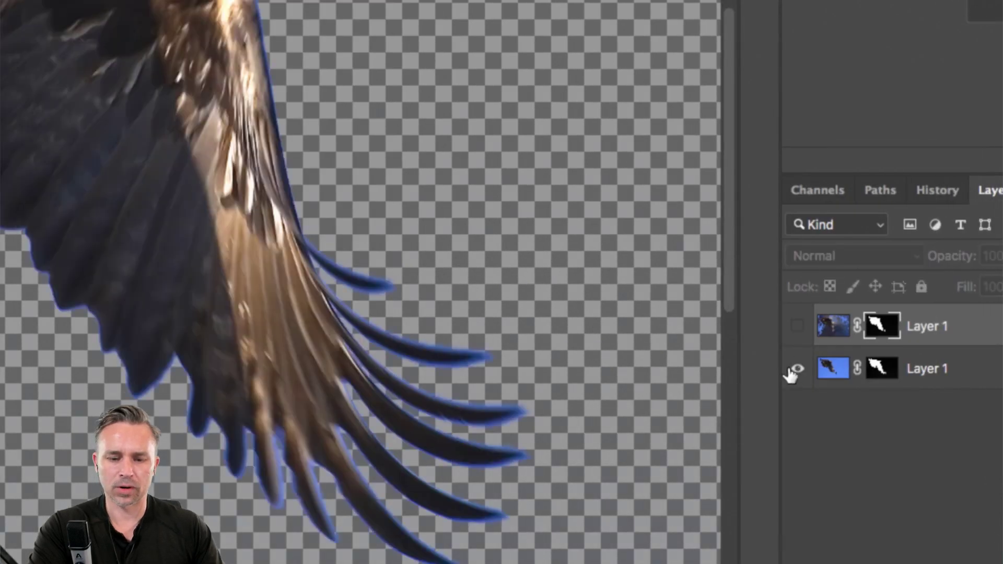
click(798, 328)
click(798, 367)
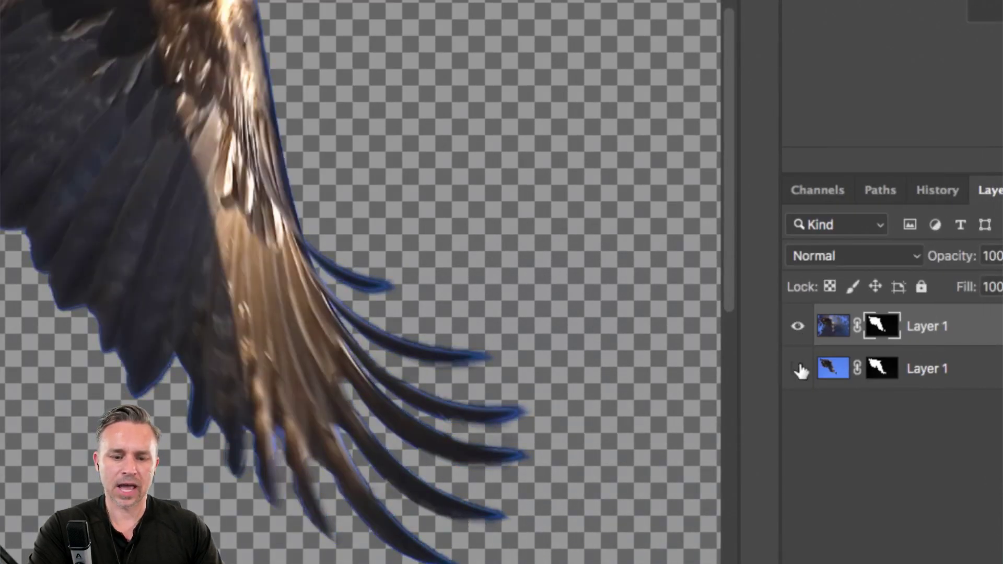
click(798, 326)
click(798, 326)
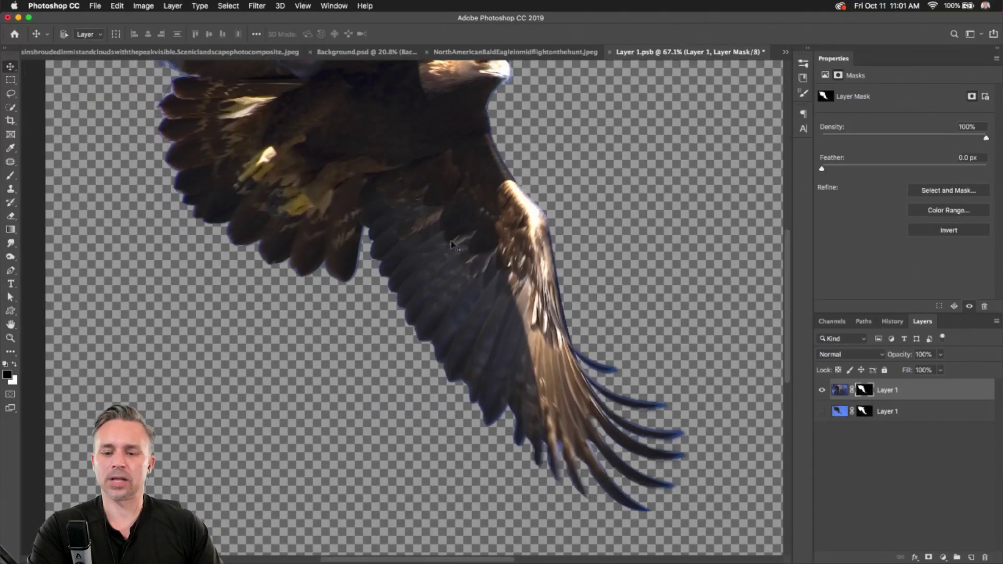
Step: Save and close the eagle's smart object contents to update the eagle in the Background(1).psd composite
key(super+s)
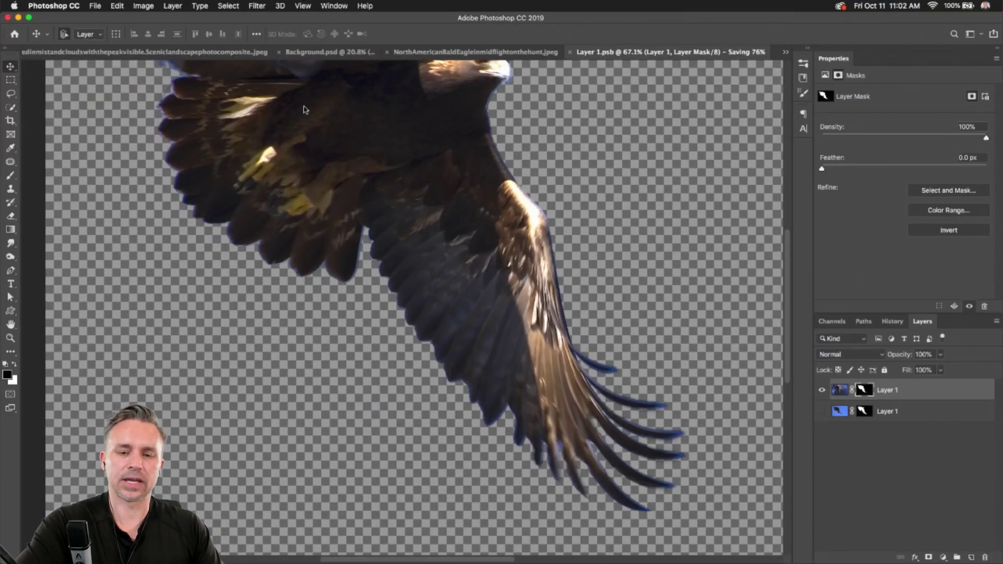
key(super+w)
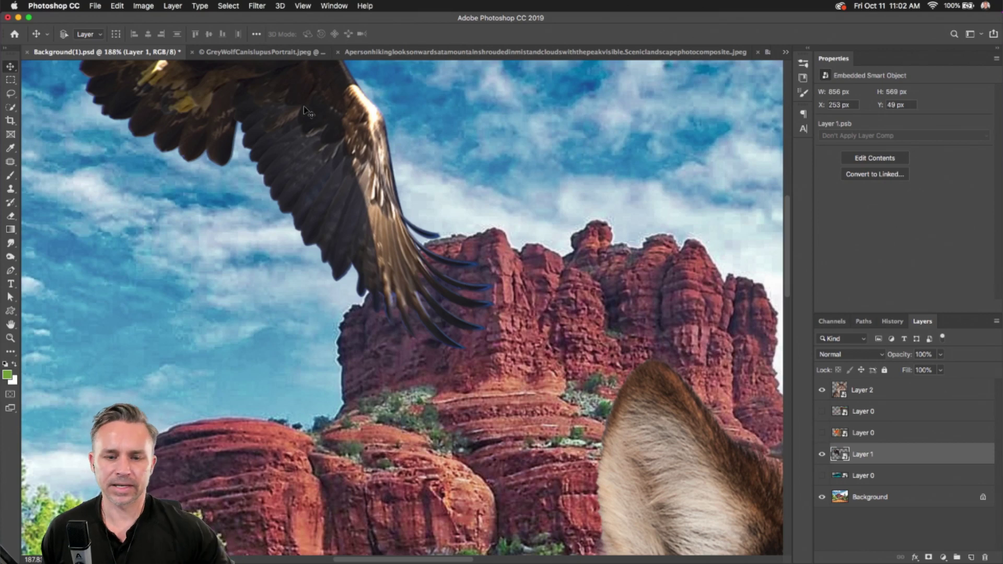
key(super+0)
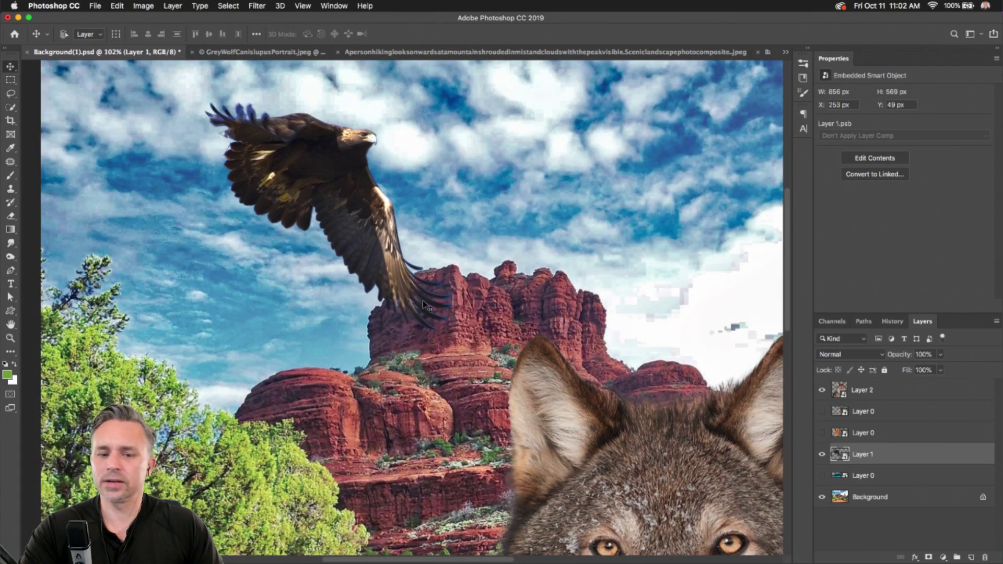
scroll(422, 300, up, 4)
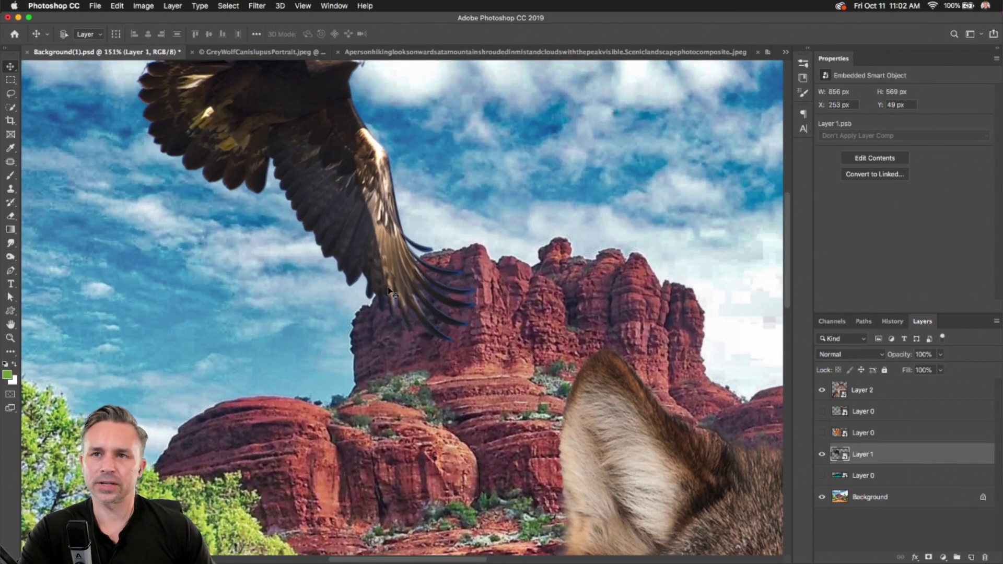
Step: Rename the eagle's smart object layer "eagle"
double_click(859, 454)
text(eagle)
key(Return)
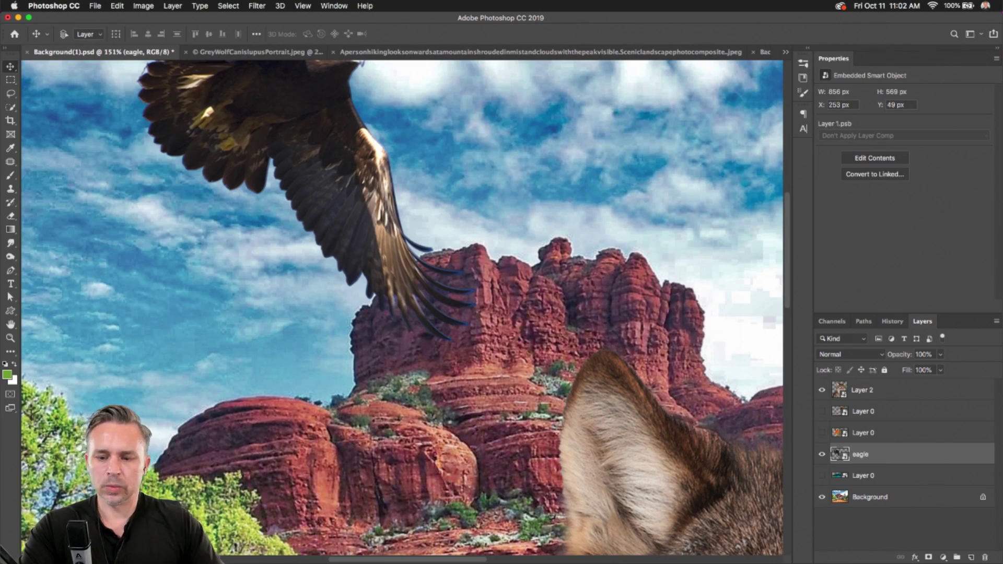
Step: Try the Multiply blend mode on the eagle layer and return it to Normal
scroll(413, 303, up, 3)
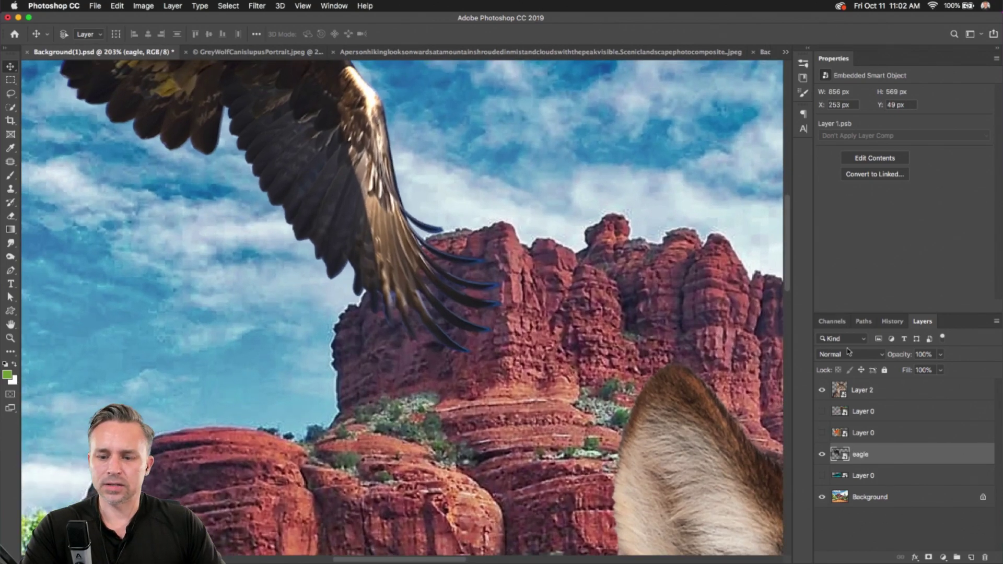
click(859, 355)
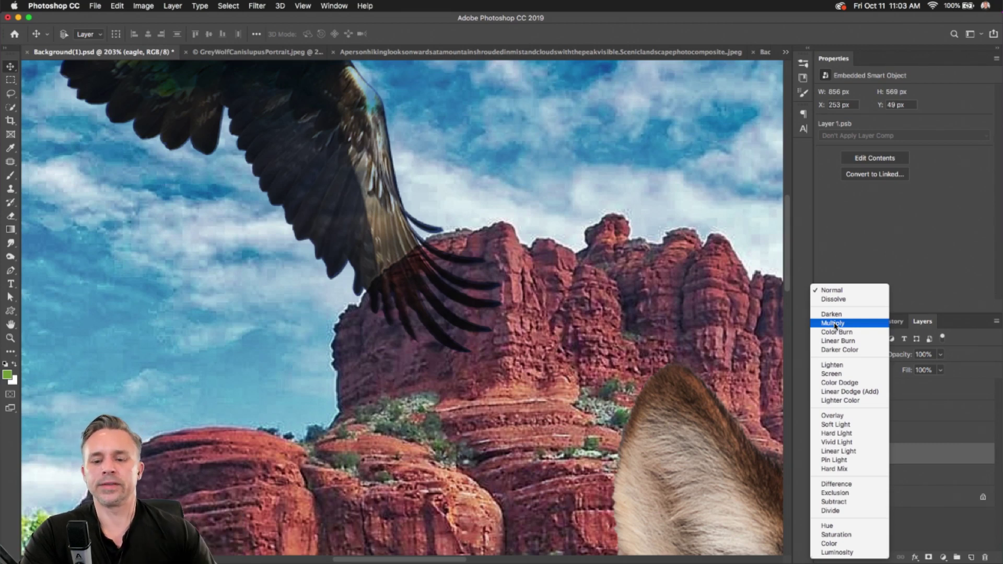
click(834, 291)
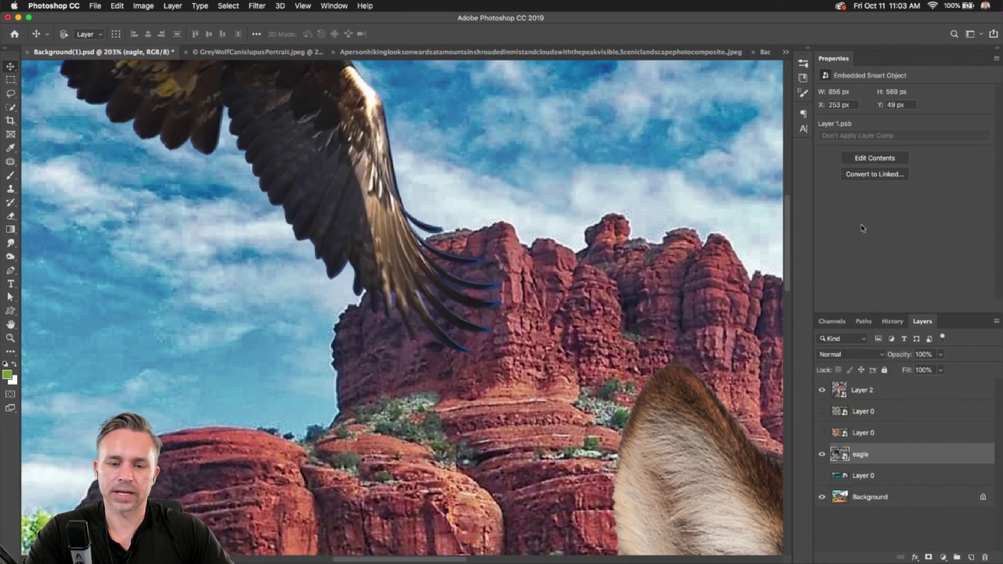
Step: Scale the wolf down to about 29% and move it to the lower-left foreground of the scene, in front of the trees
scroll(606, 264, down, 1)
scroll(606, 264, down, 6)
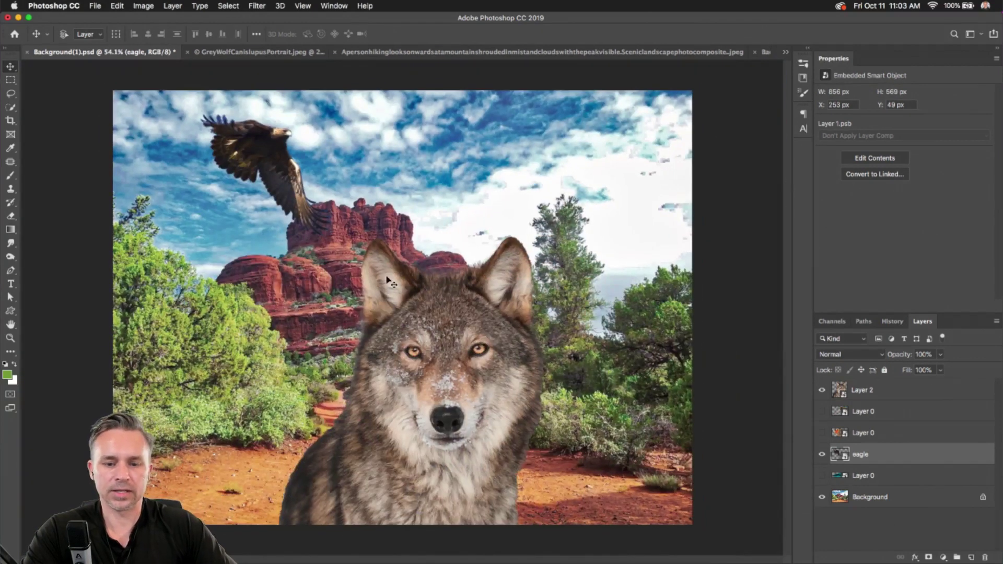
click(863, 390)
key(ctrl+t)
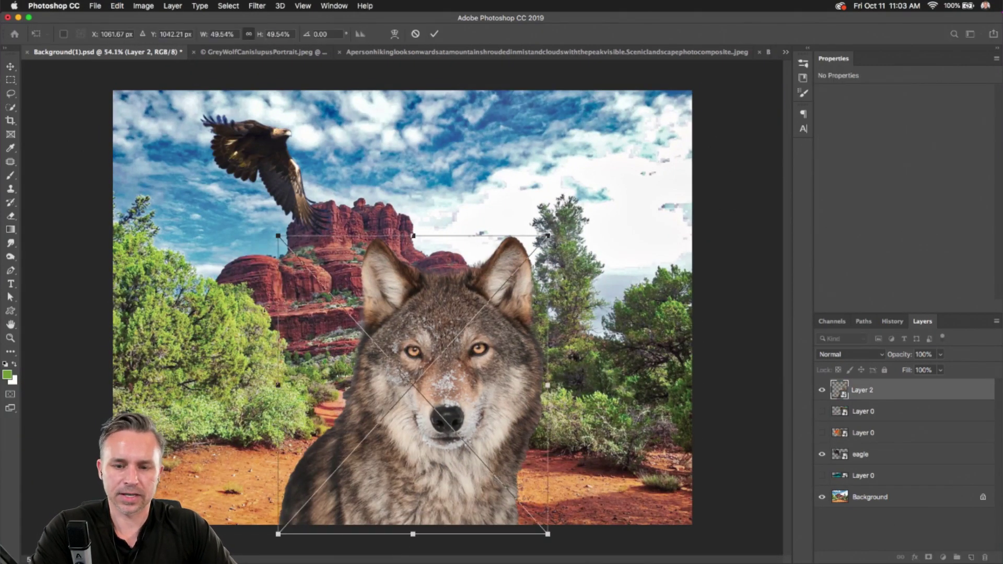
drag(547, 236, 438, 355)
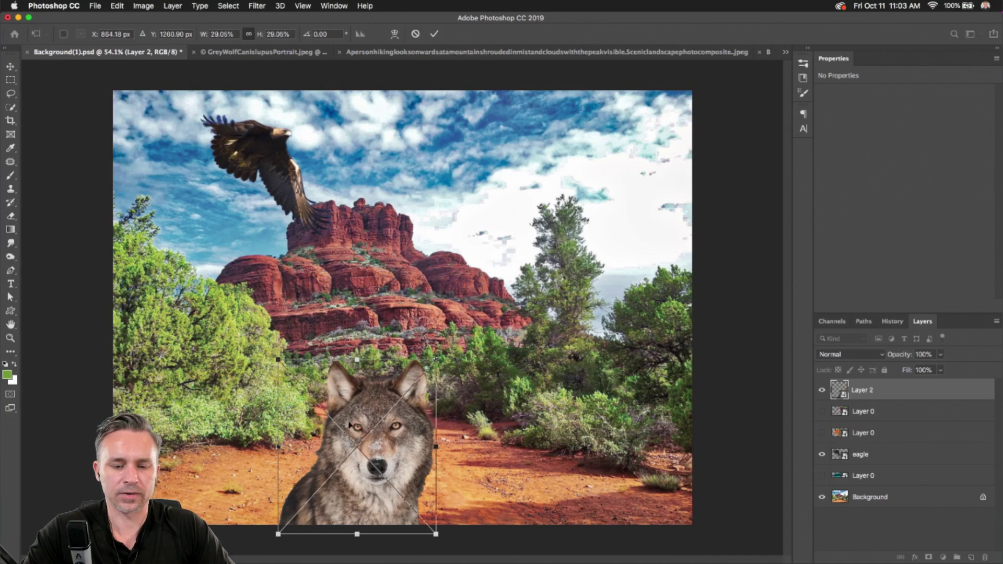
key(Return)
drag(362, 386, 202, 377)
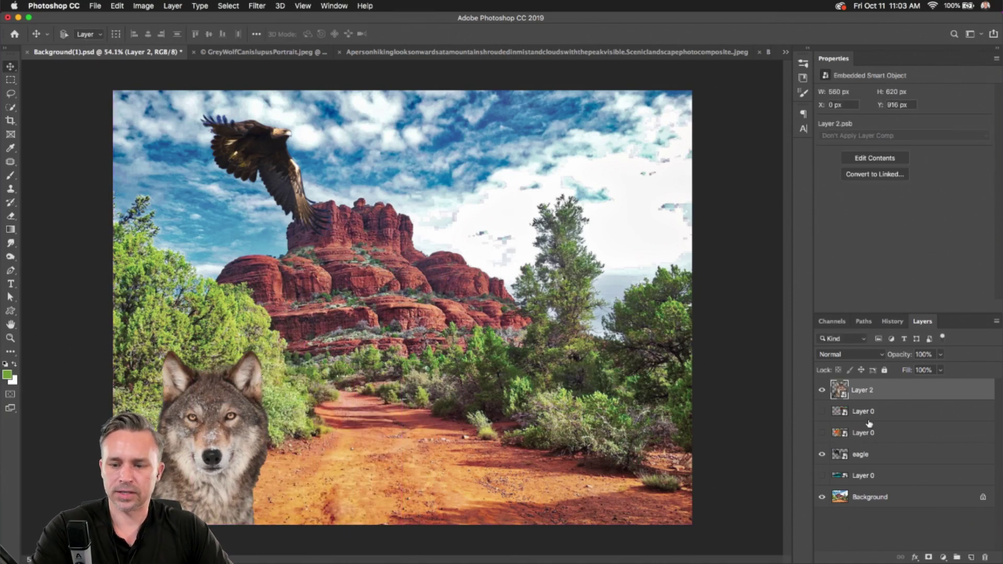
Step: Show the colorful bird layer, scale it to about 21%, and place it right of the red rocks, overlapping the tall tree
click(823, 412)
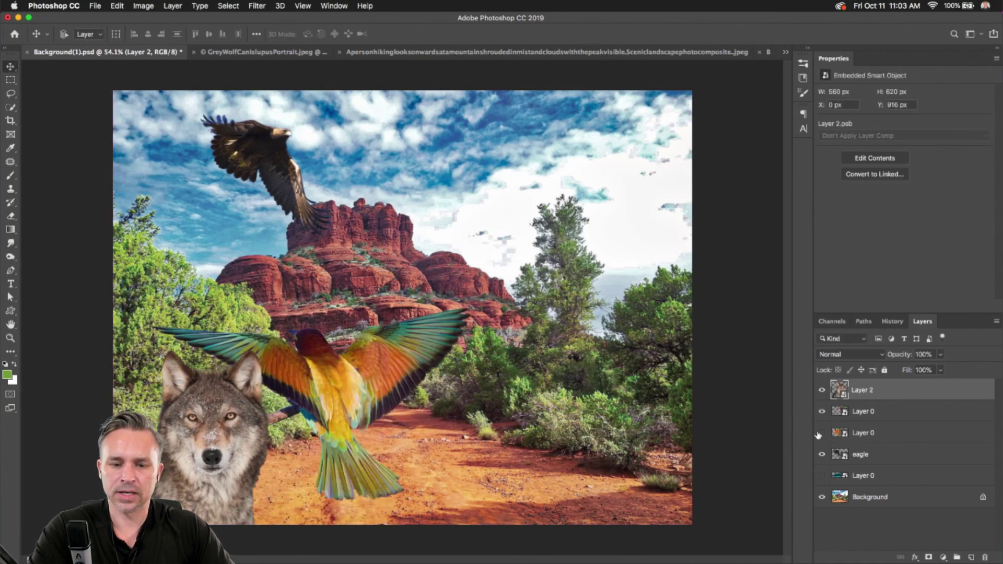
click(907, 418)
key(super+t)
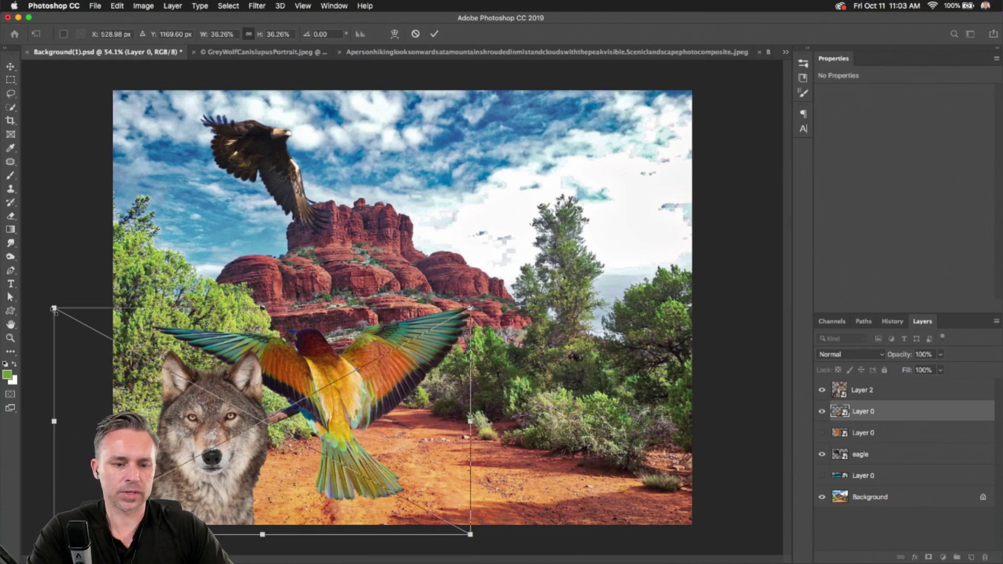
drag(54, 309, 225, 402)
drag(348, 445, 462, 269)
scroll(462, 269, up, 5)
scroll(397, 256, right, 4)
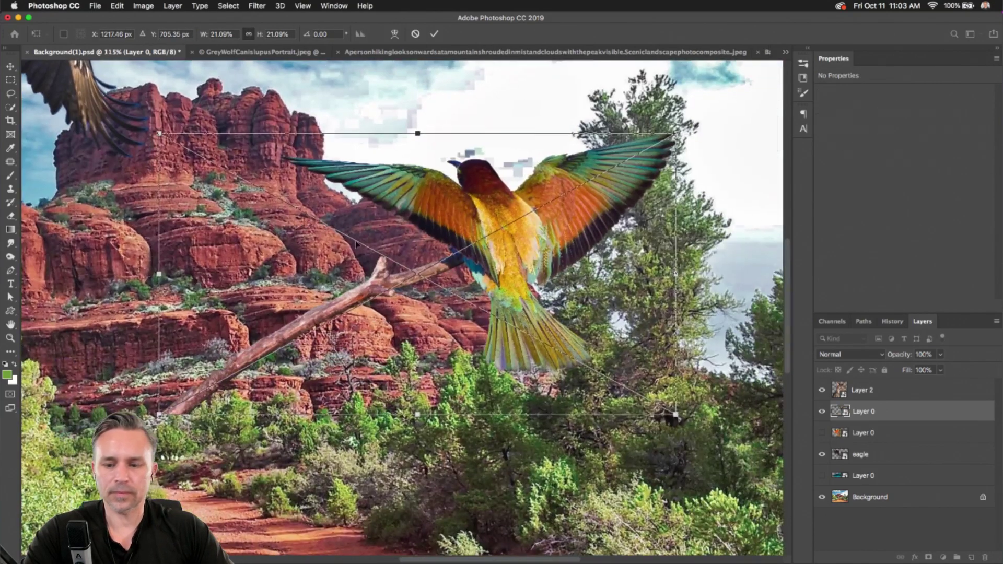
key(Return)
Step: Open the bird's smart object contents, lasso the branch, fill that area of the layer mask with black to hide it, and deselect
double_click(839, 412)
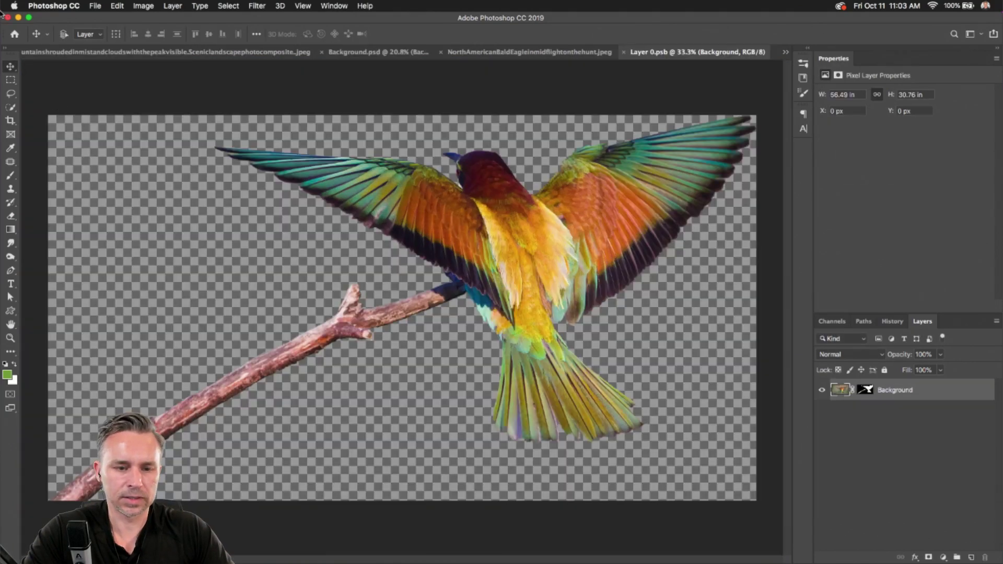
click(11, 93)
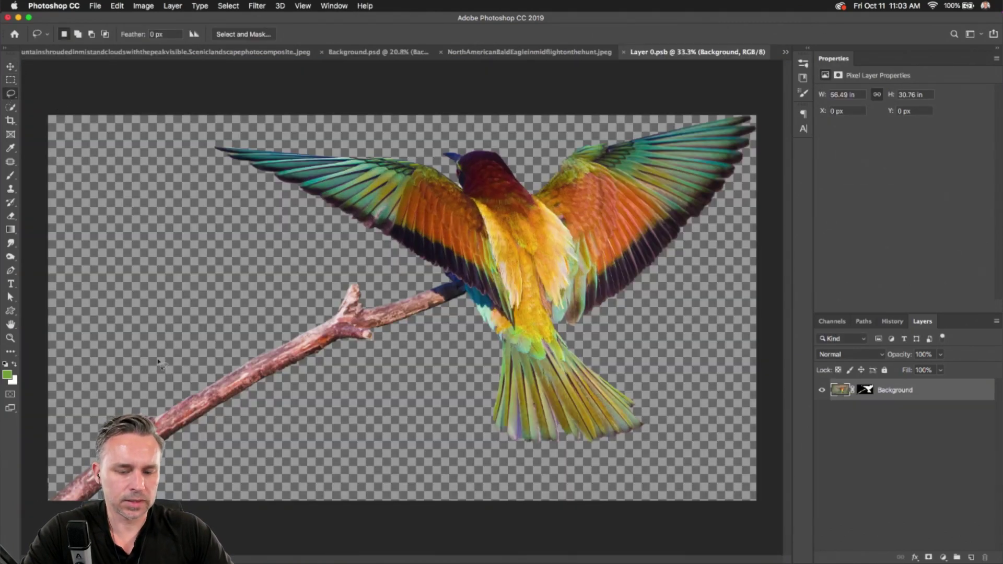
mouse_move(158, 360)
mouse_down()
mouse_move(386, 259)
mouse_move(459, 288)
mouse_move(447, 361)
mouse_move(272, 499)
mouse_up()
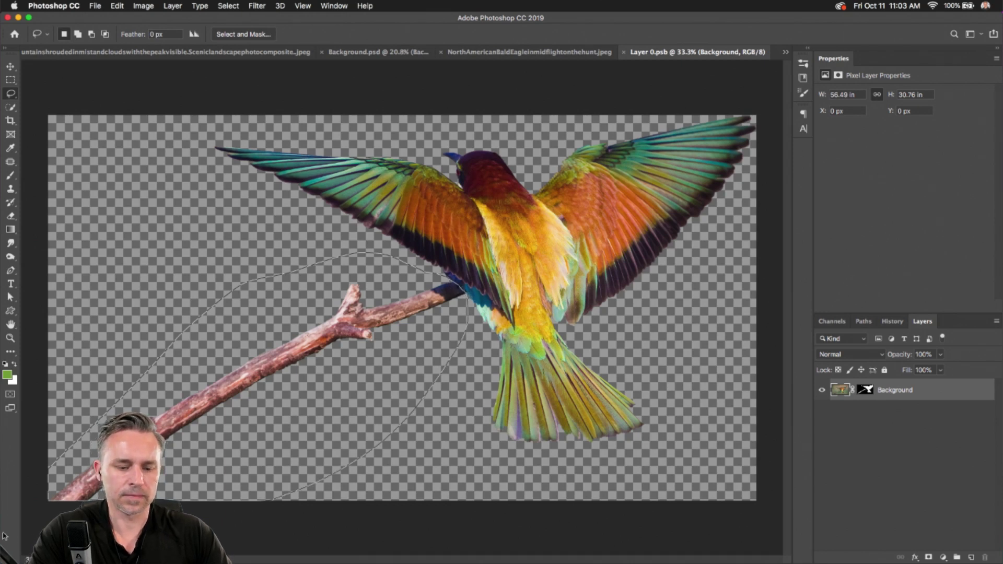
click(863, 392)
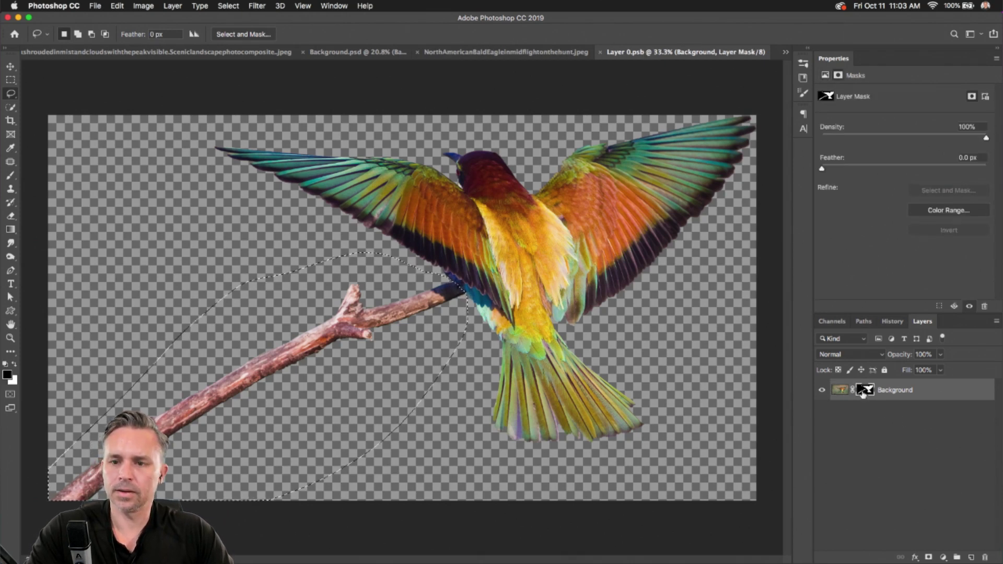
key(shift+BackSpace)
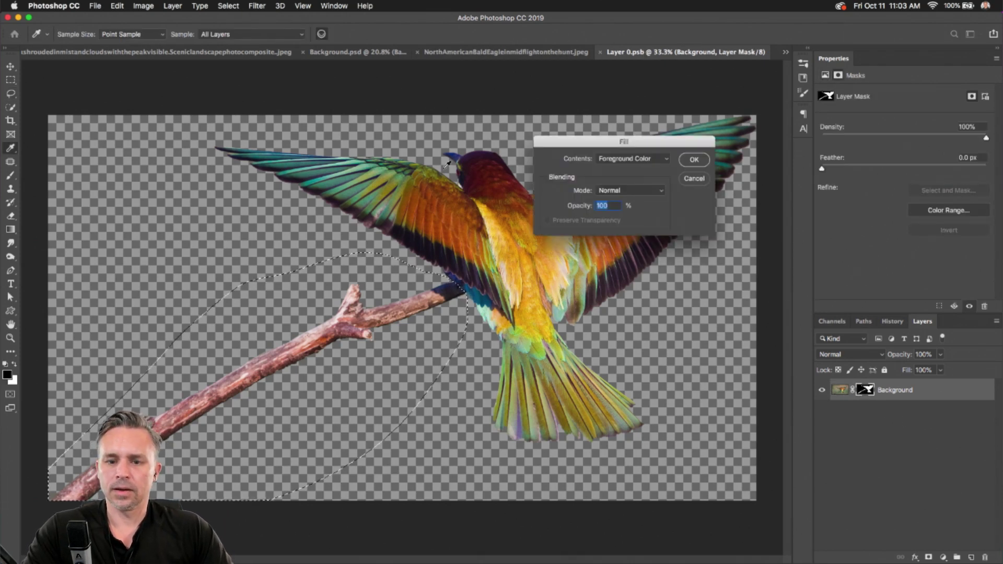
click(690, 163)
click(225, 211)
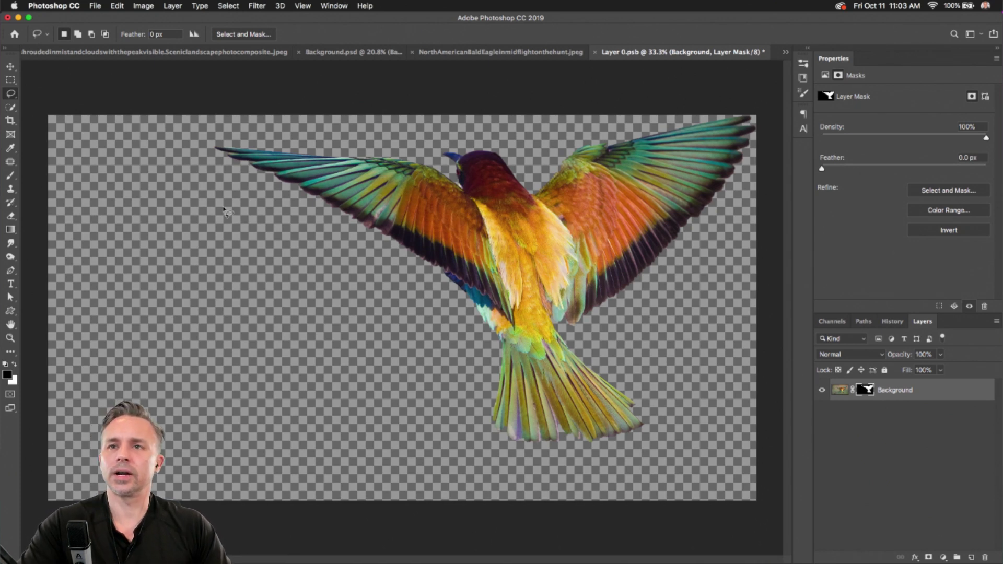
Step: Save and close the bird's smart object contents, returning to the composite with the Move tool active
key(super+s)
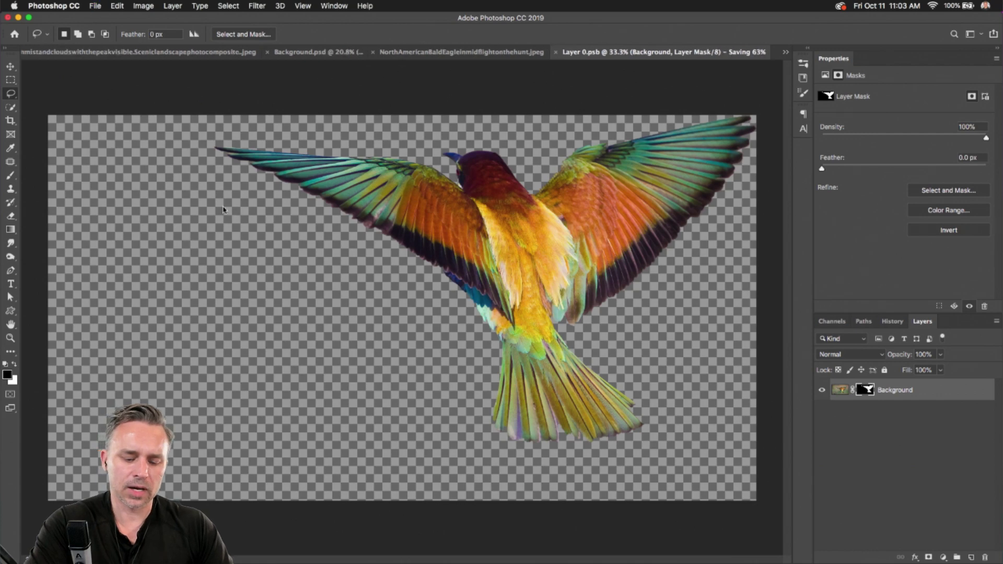
key(super+w)
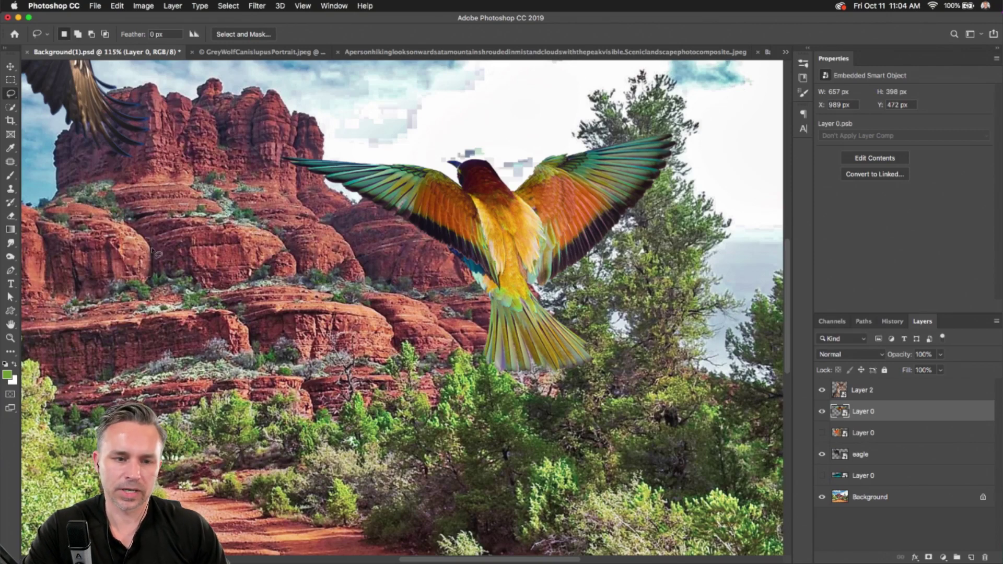
key(v)
scroll(253, 216, down, 3)
scroll(253, 216, down, 4)
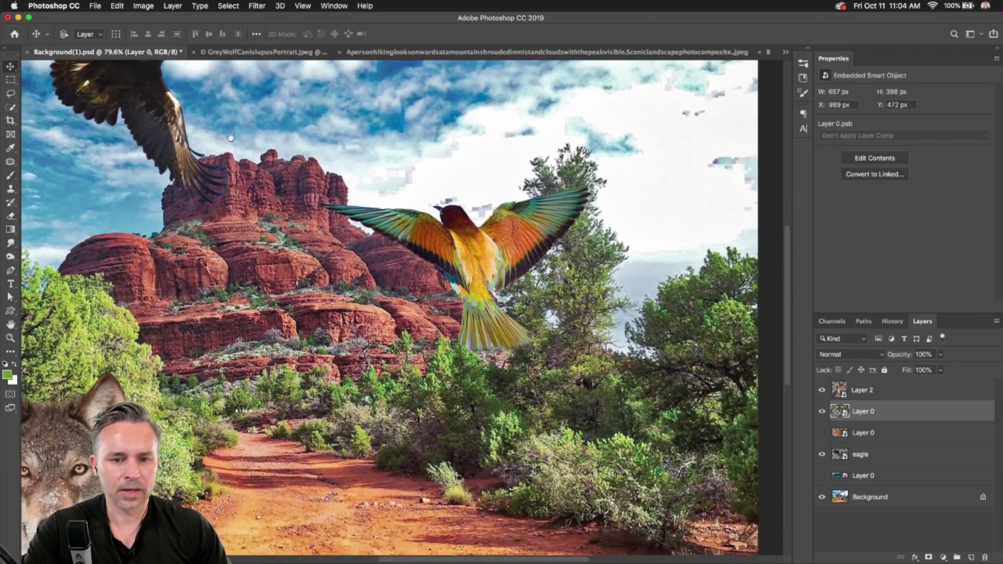
scroll(273, 187, left, 3)
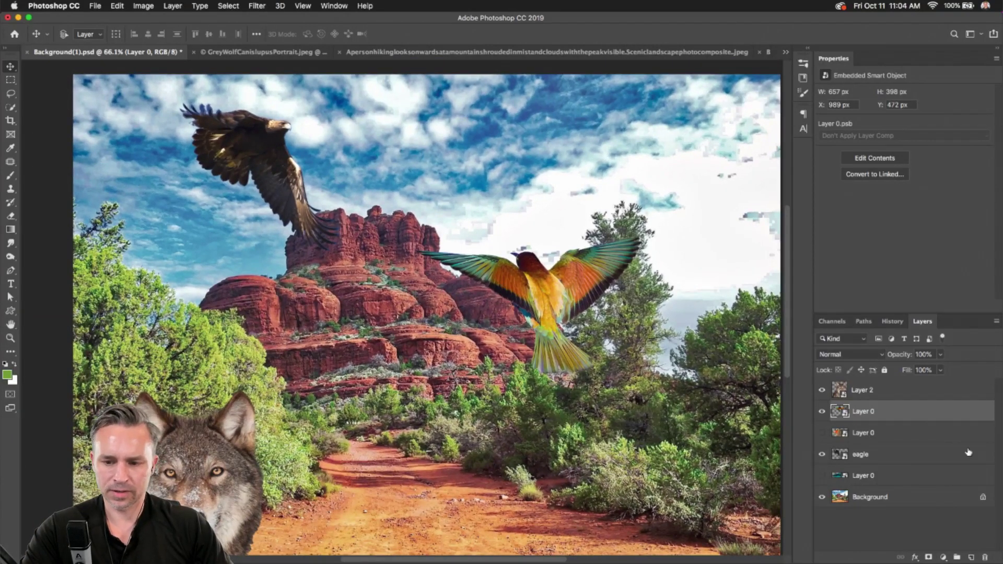
Step: Hide the wolf layer, Layer 2
click(863, 397)
click(847, 412)
click(856, 400)
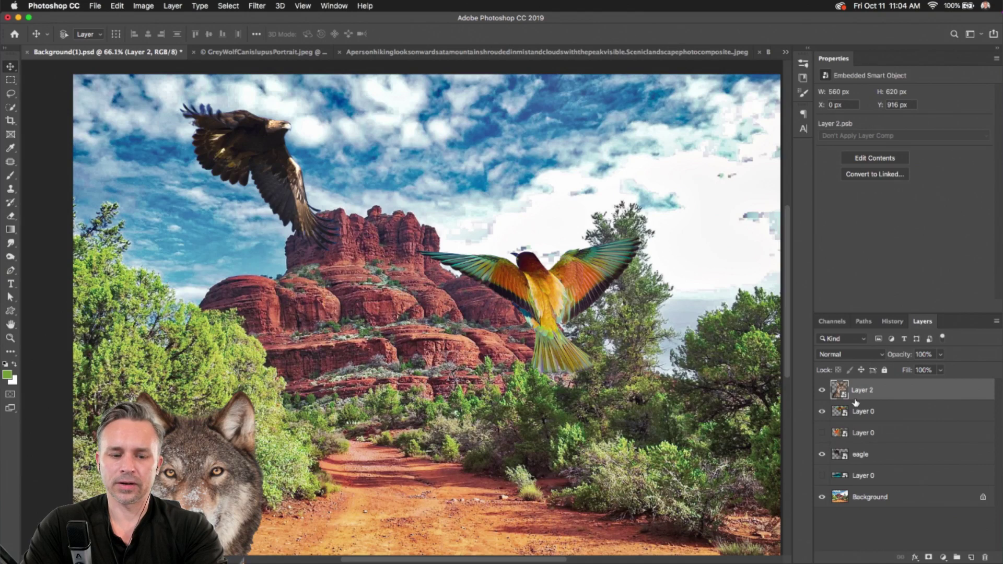
click(822, 398)
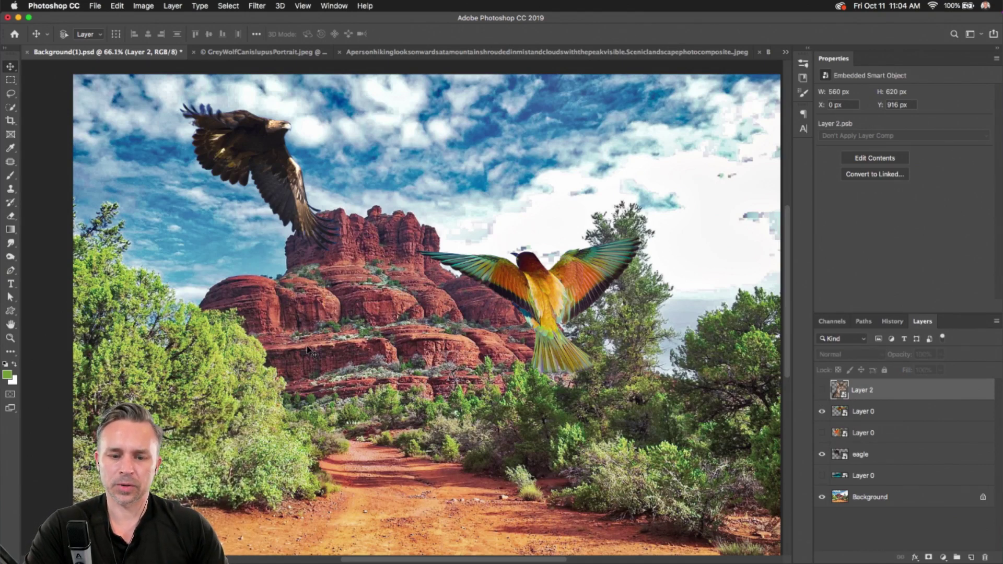
Step: Show the butterfly layer, scale it down to about 133 × 83 px, and place it beside the left trees at the rocks' base
click(819, 433)
click(903, 439)
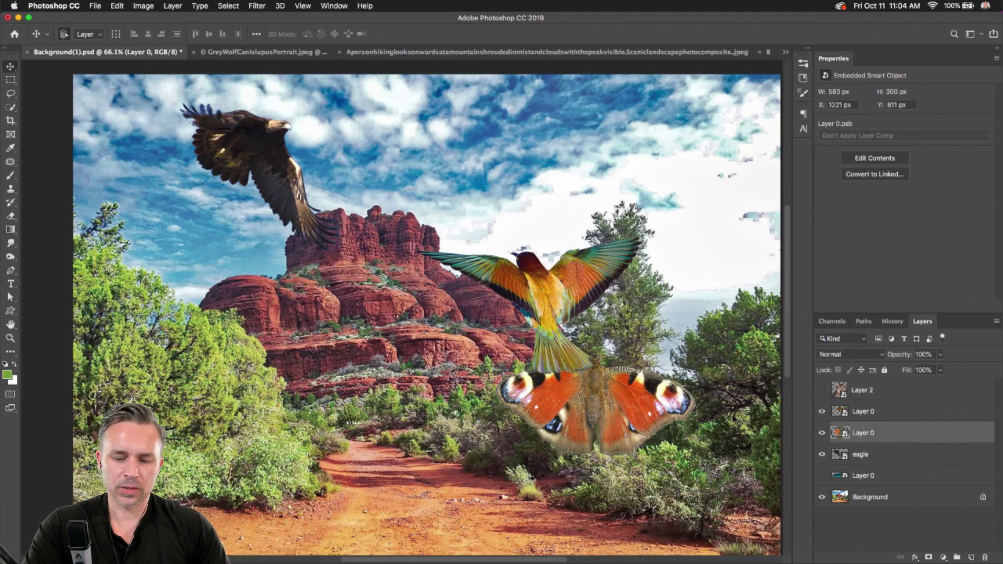
key(super+t)
drag(696, 354, 308, 384)
key(Return)
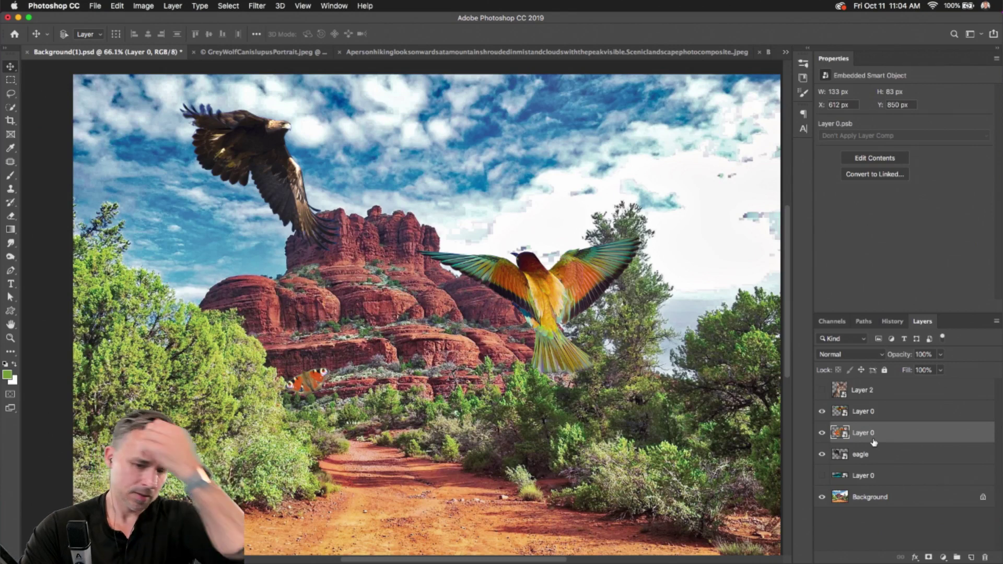
Step: Show the shark layer, scale it down to about 515 px wide, and place it in the sky above the colorful bird
click(822, 475)
click(878, 476)
drag(395, 233, 460, 192)
key(ctrl+t)
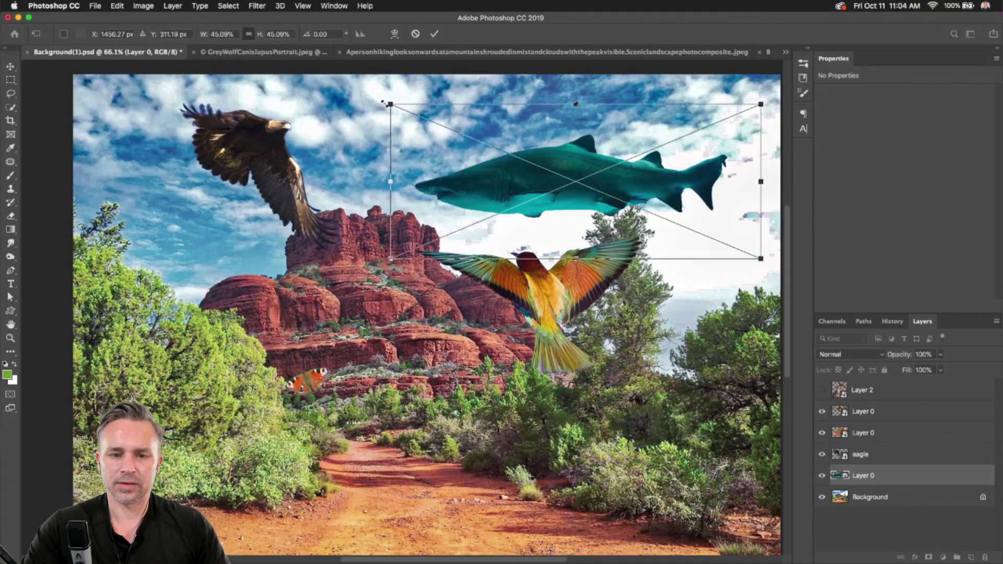
drag(389, 102, 583, 185)
key(Return)
drag(611, 225, 467, 209)
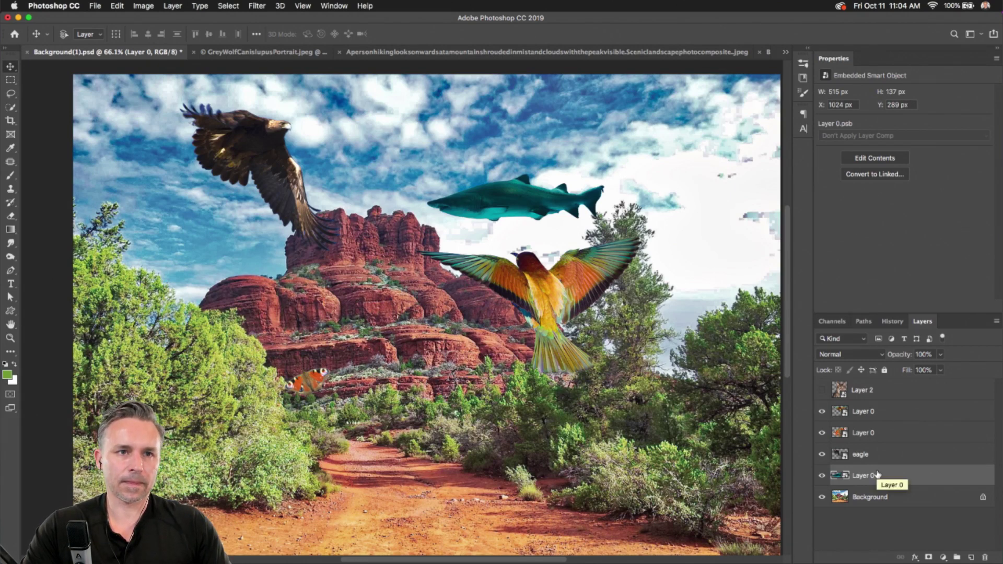
Step: Move the shark down behind the colorful bird's head, and shift the eagle lower in front of the red rock peak
click(880, 453)
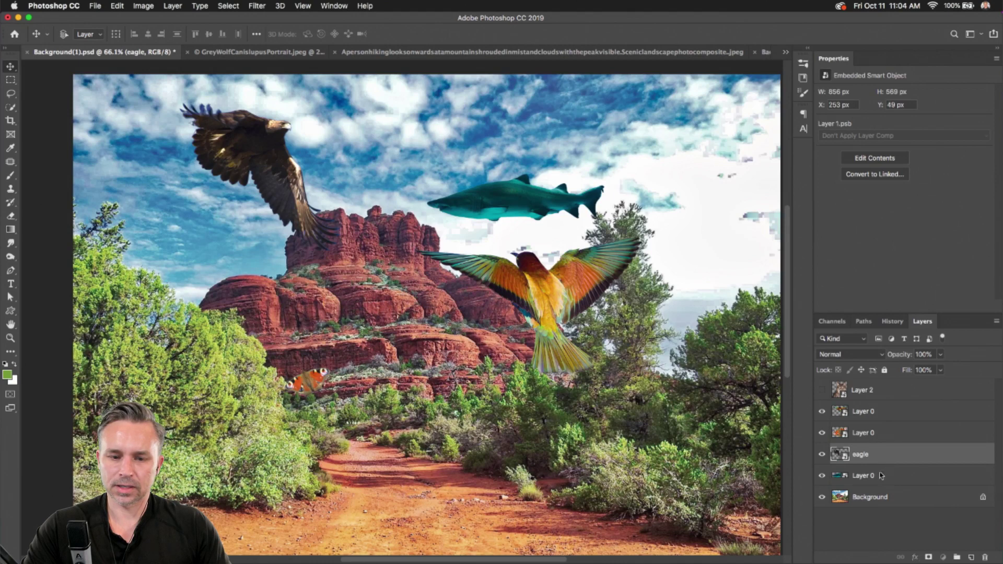
click(880, 475)
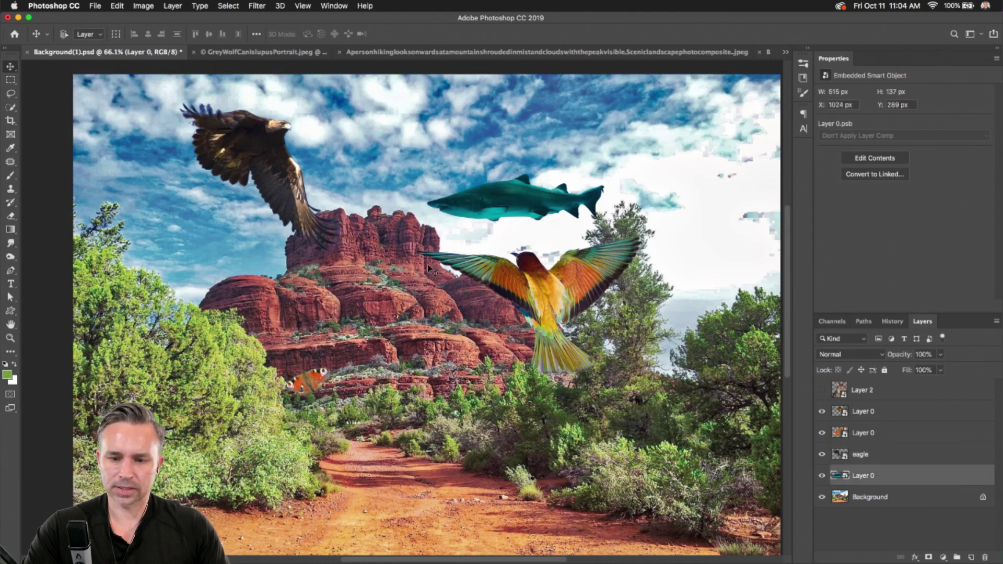
drag(428, 264, 433, 303)
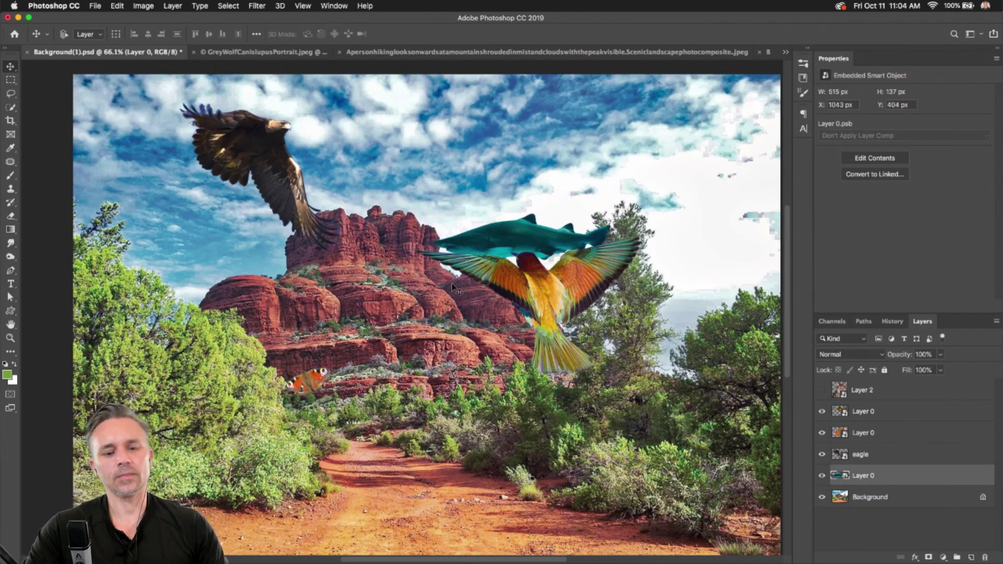
drag(249, 147, 292, 212)
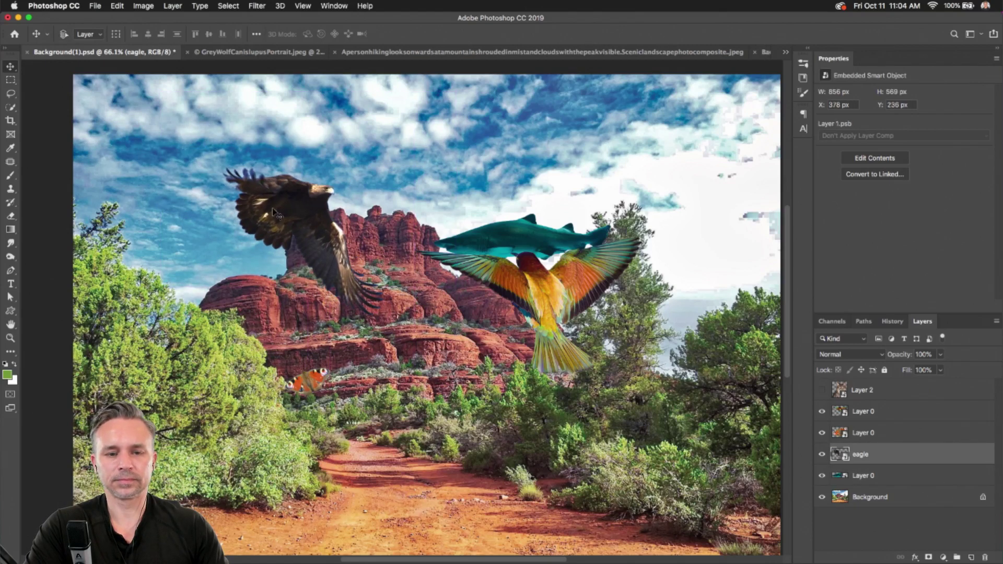
Step: Close the grey wolf portrait document without saving and bring up the misty mountain hiker image
click(230, 53)
key(super+w)
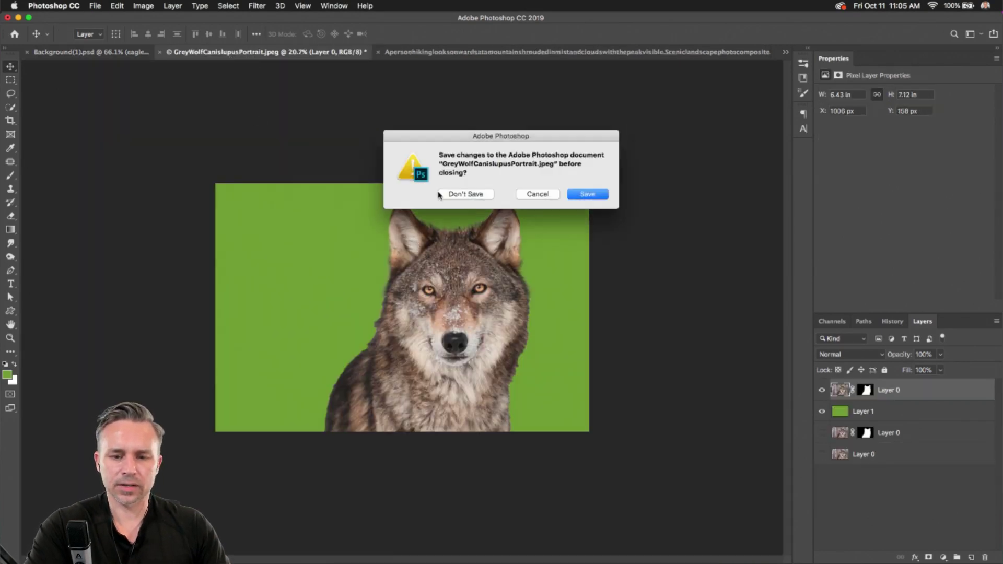
click(442, 193)
click(259, 58)
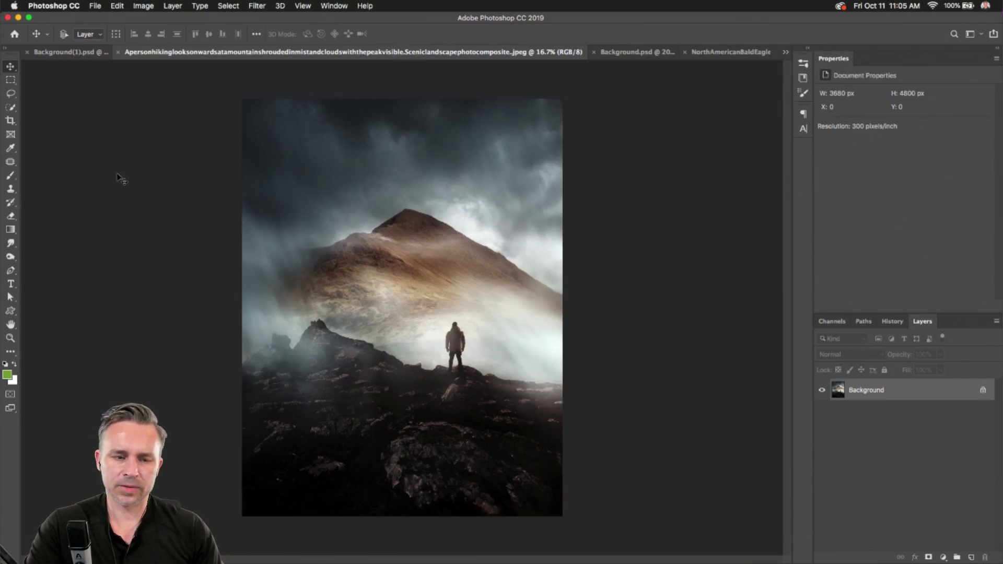
click(10, 107)
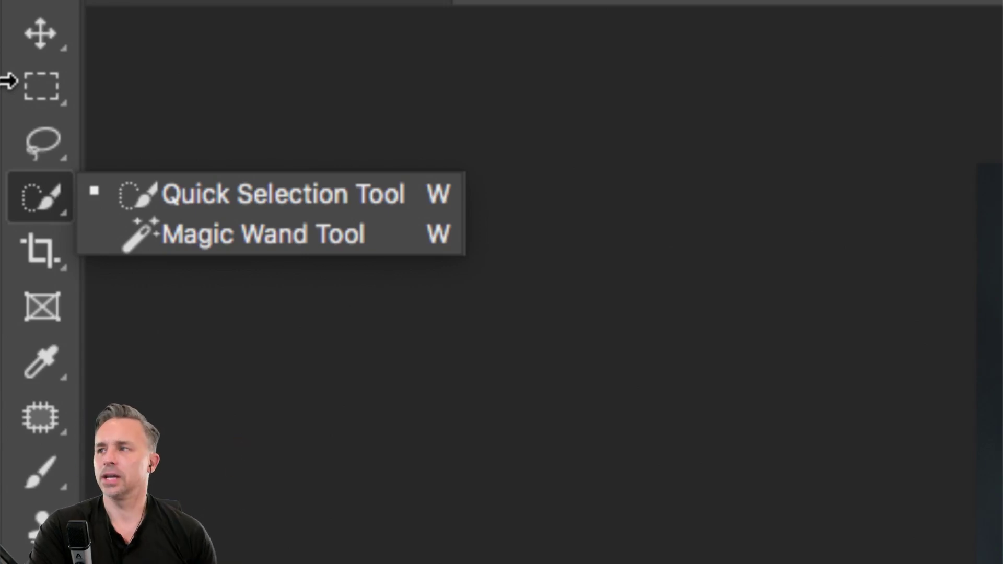
click(36, 201)
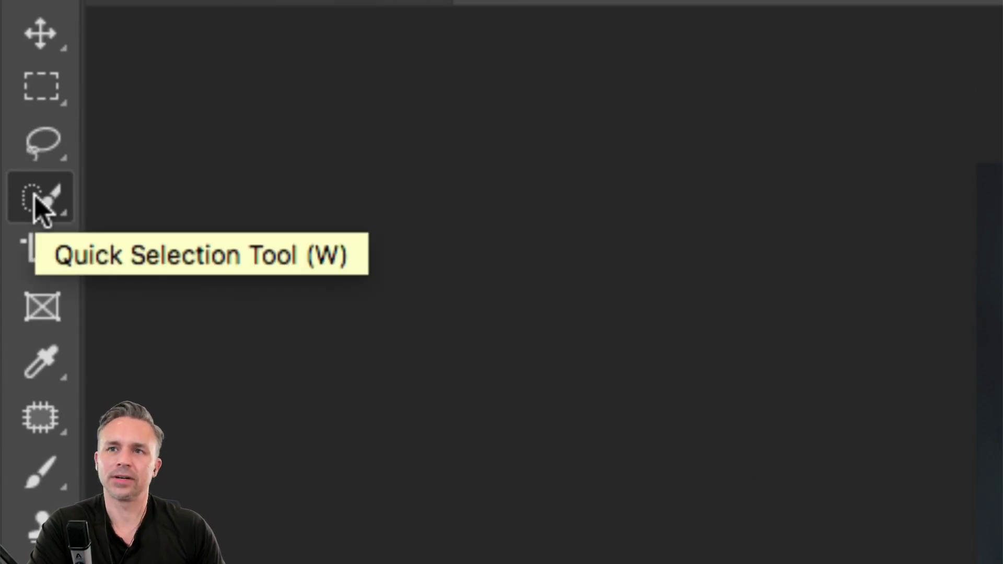
right_click(29, 202)
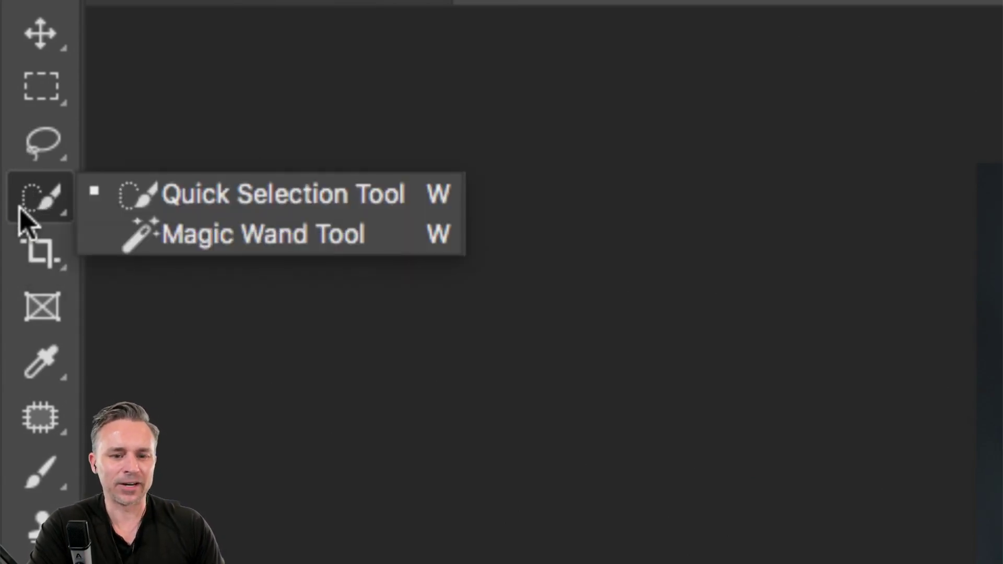
Step: Try to select the jagged tip of the dark rock peak in the hiker image with the freehand Lasso tool
click(38, 147)
right_click(34, 151)
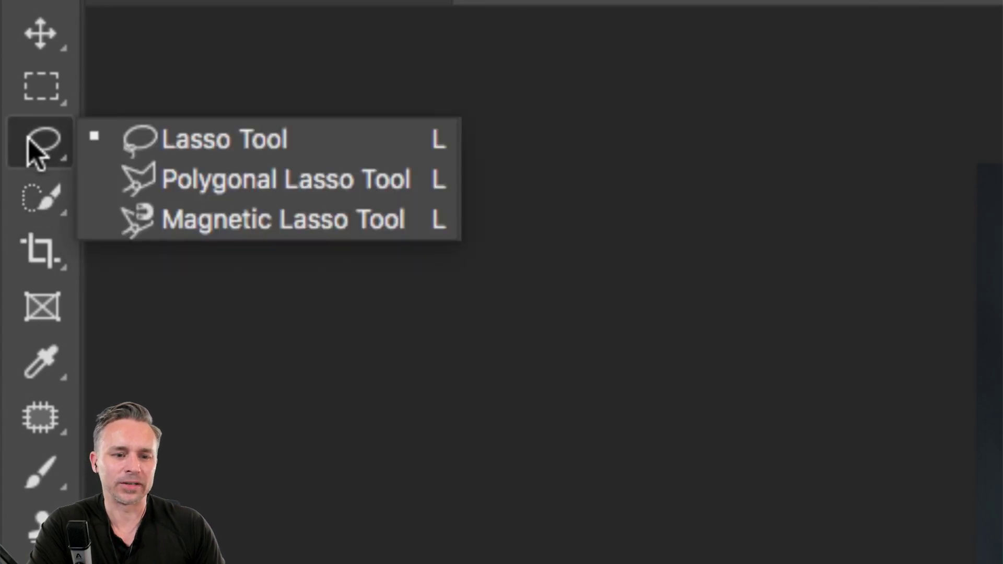
click(163, 147)
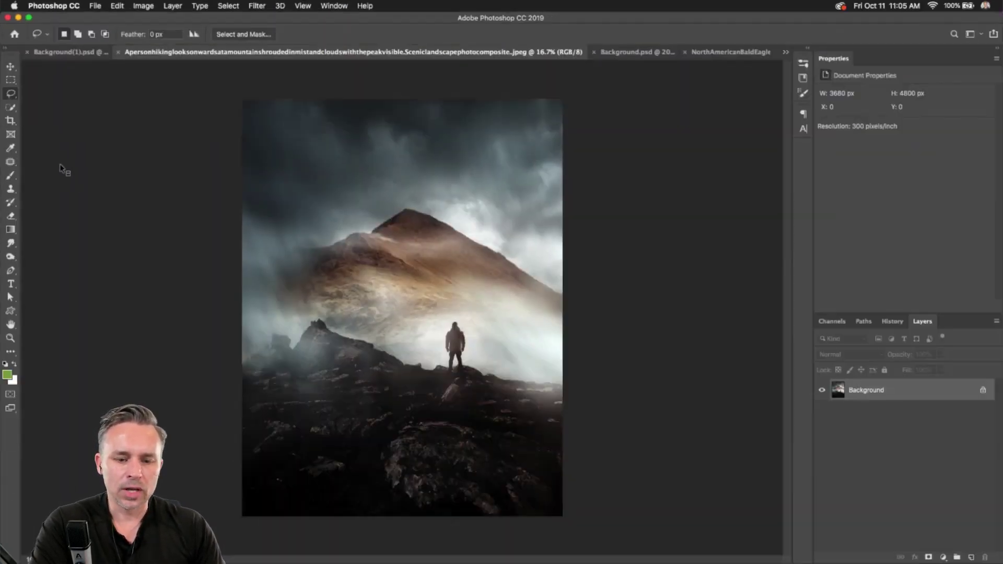
scroll(436, 396, up, 10)
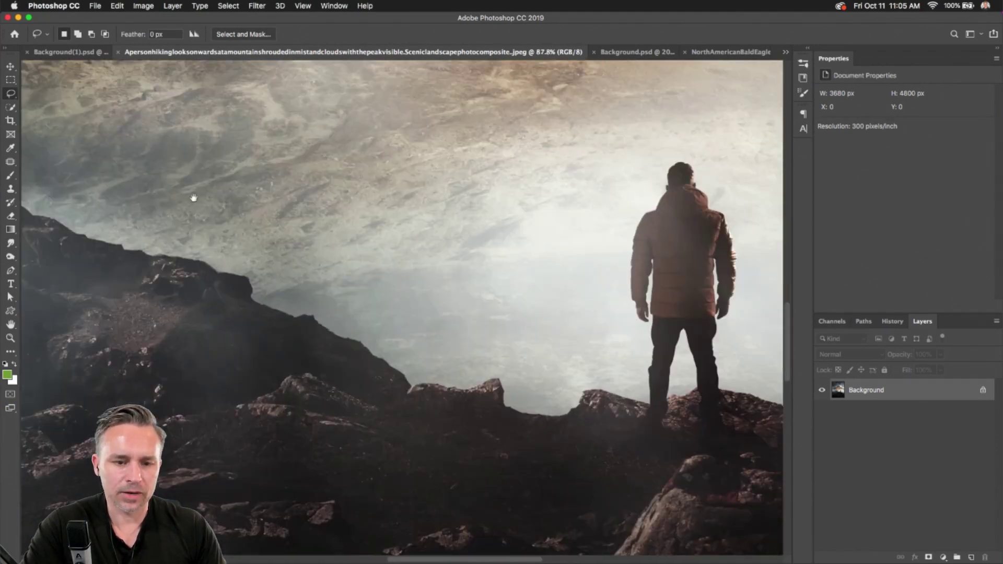
drag(193, 198, 554, 268)
mouse_move(314, 260)
mouse_down()
mouse_move(311, 237)
mouse_move(337, 237)
mouse_up()
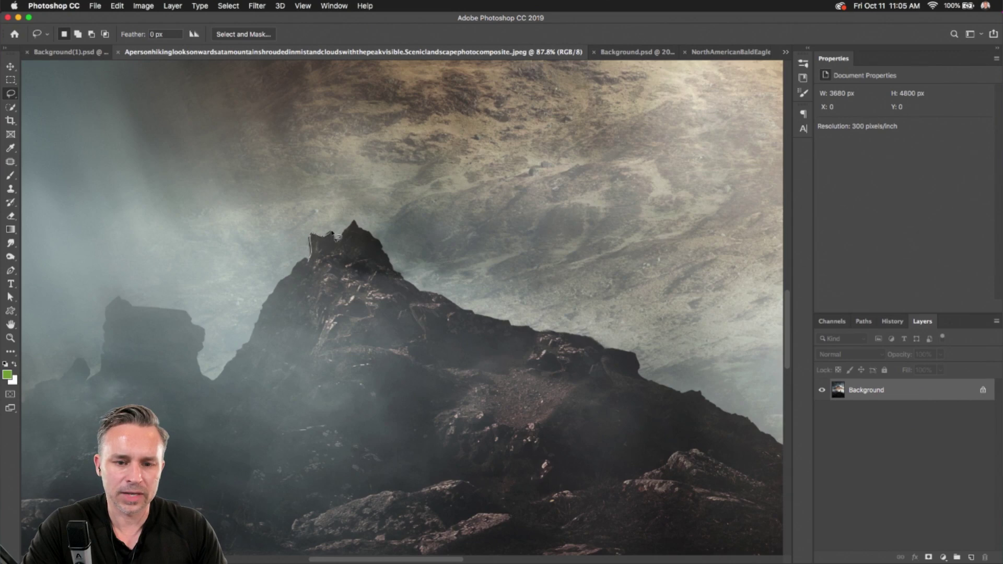
key(Escape)
Step: Try to trace the enlarged rock peak's outline from its left edge up to the summit with the freehand Lasso
scroll(332, 233, up, 10)
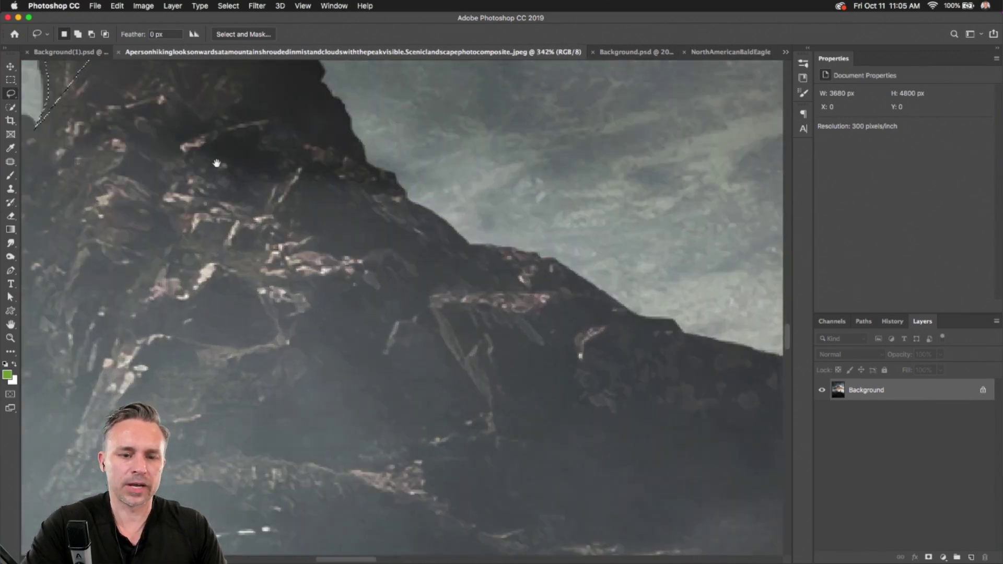
drag(217, 161, 410, 361)
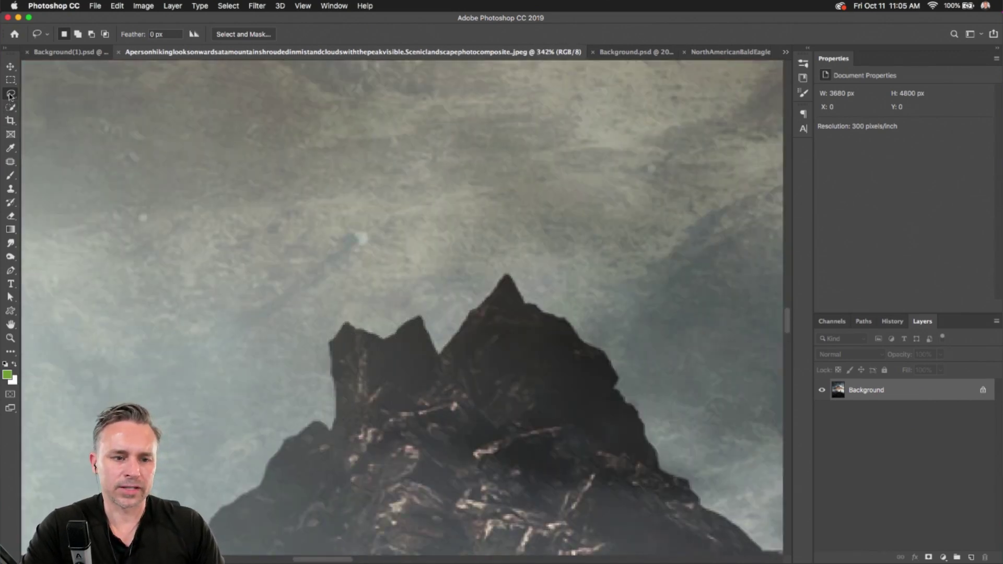
mouse_move(331, 431)
mouse_down()
mouse_move(329, 342)
mouse_move(344, 324)
mouse_move(383, 342)
mouse_move(449, 295)
mouse_move(451, 243)
mouse_move(477, 150)
mouse_move(349, 282)
mouse_move(473, 253)
mouse_move(394, 333)
mouse_move(443, 389)
mouse_move(413, 343)
mouse_move(441, 358)
mouse_move(520, 251)
mouse_move(453, 303)
mouse_move(487, 311)
mouse_move(480, 307)
mouse_move(508, 284)
mouse_up()
key(Escape)
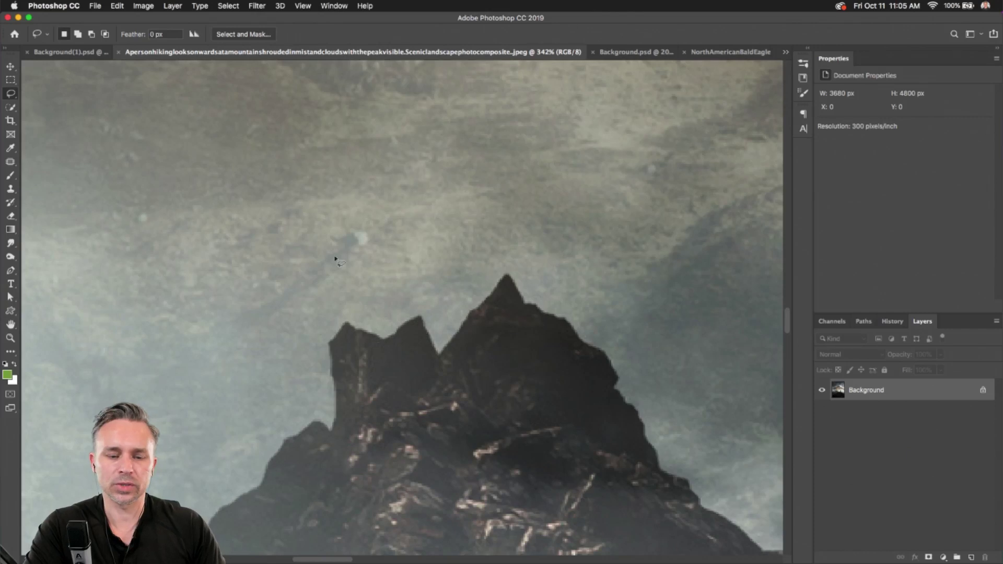
Step: Try to trace the rock peak's ridge from the left tip down the right slope with the Magnetic Lasso tool
click(8, 97)
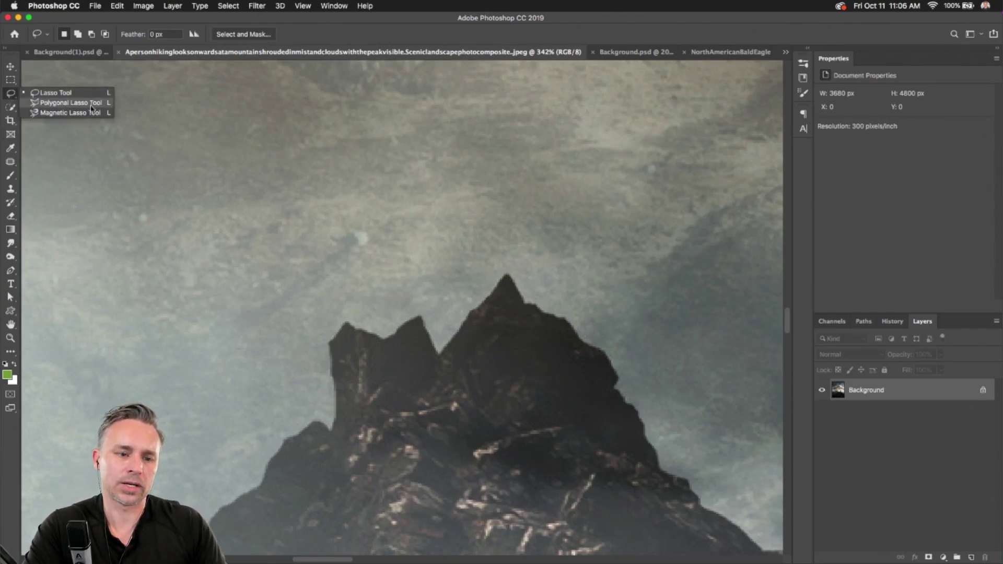
click(48, 113)
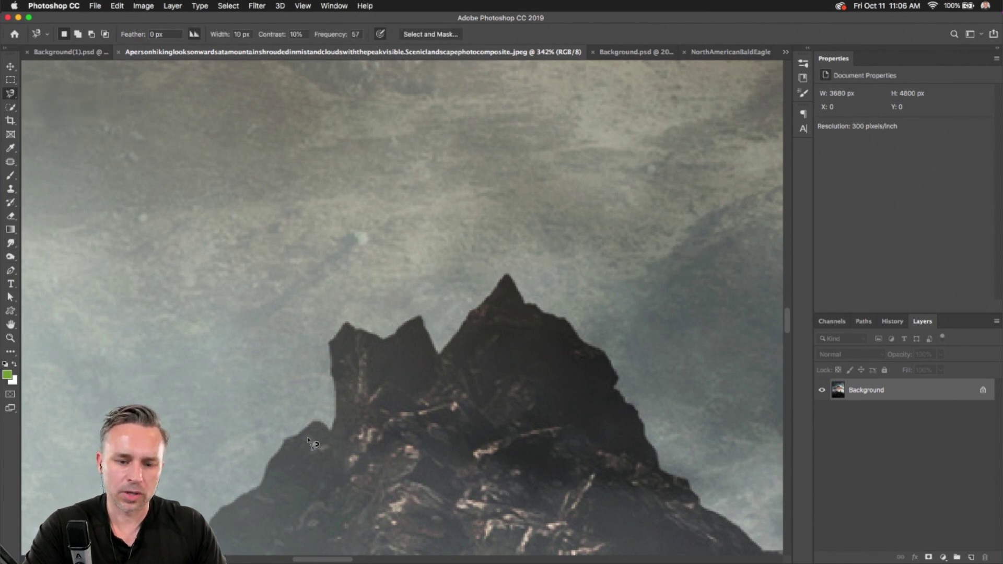
click(345, 323)
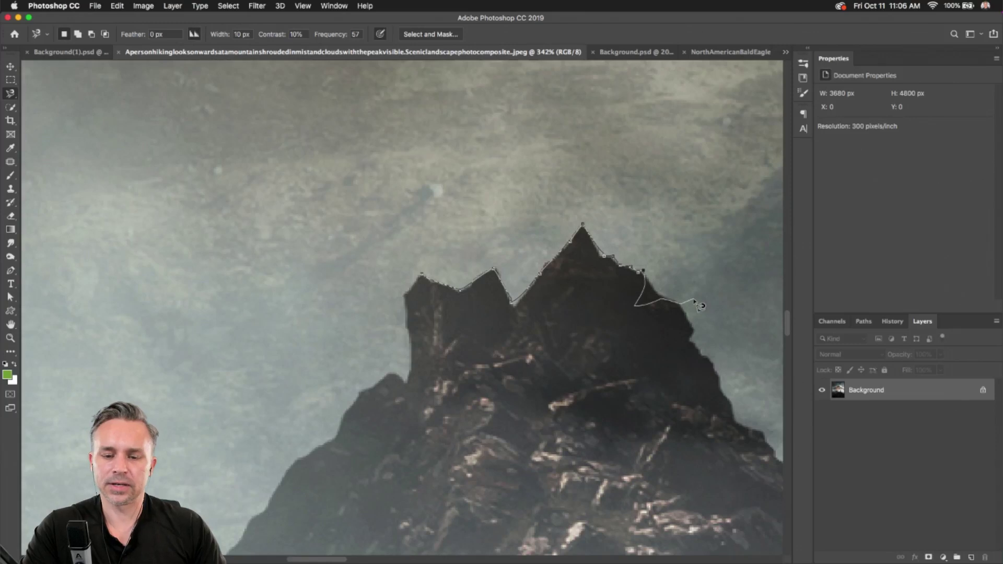
mouse_move(679, 258)
mouse_down()
mouse_move(486, 276)
mouse_move(423, 331)
mouse_move(495, 293)
mouse_move(468, 304)
mouse_move(477, 310)
mouse_move(448, 310)
mouse_move(503, 339)
mouse_move(541, 402)
mouse_move(529, 393)
mouse_move(522, 416)
mouse_move(511, 417)
mouse_move(531, 426)
mouse_move(545, 454)
mouse_move(574, 461)
mouse_move(604, 556)
mouse_move(565, 350)
mouse_move(571, 413)
mouse_move(587, 410)
mouse_move(639, 468)
mouse_move(618, 548)
mouse_move(625, 377)
mouse_move(683, 379)
mouse_move(667, 348)
mouse_move(712, 416)
mouse_move(691, 404)
mouse_move(661, 370)
mouse_move(685, 374)
mouse_move(681, 366)
mouse_move(708, 416)
mouse_move(710, 383)
mouse_up()
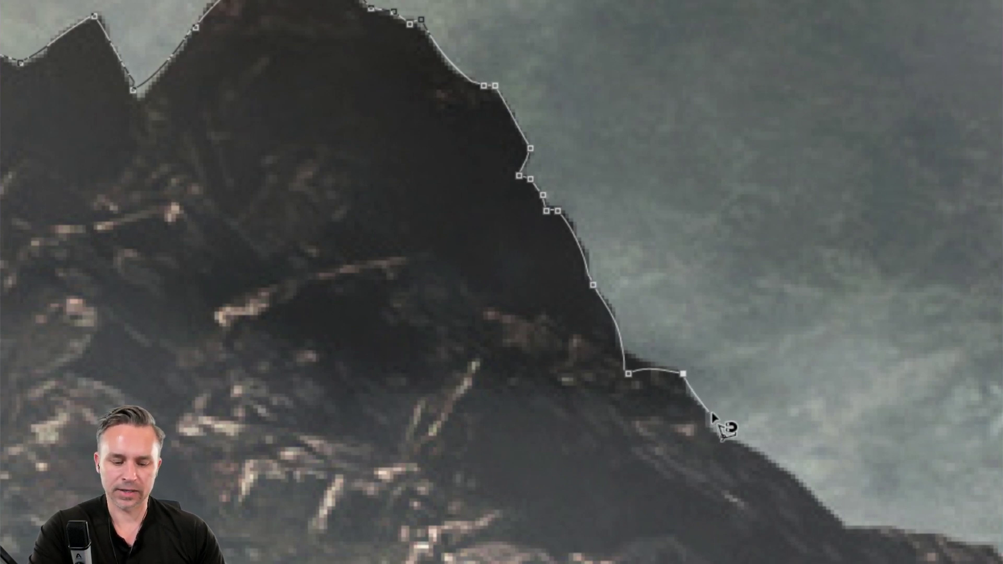
click(714, 413)
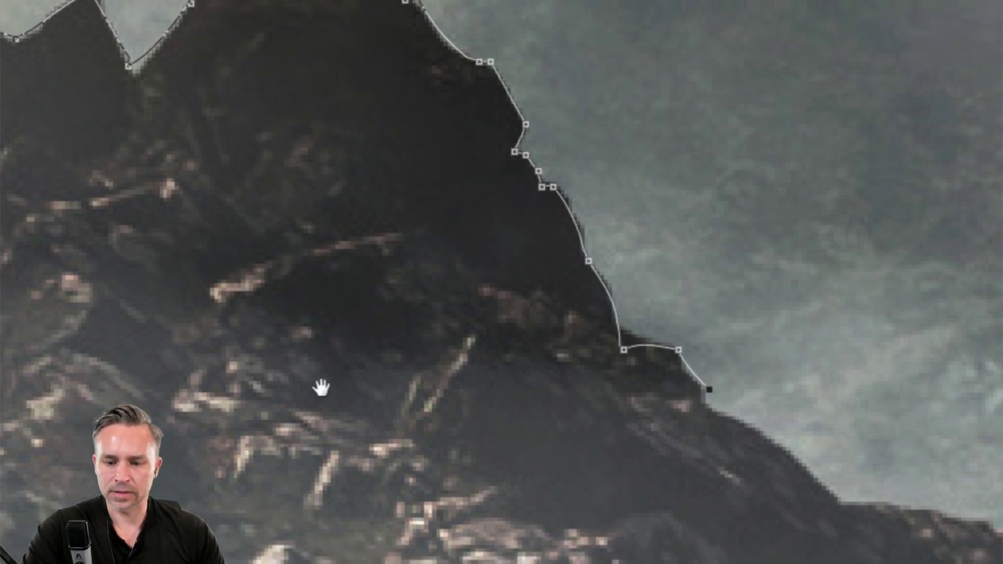
mouse_move(322, 388)
mouse_down()
mouse_move(437, 287)
mouse_move(488, 220)
mouse_move(492, 239)
mouse_move(555, 274)
mouse_move(608, 329)
mouse_up()
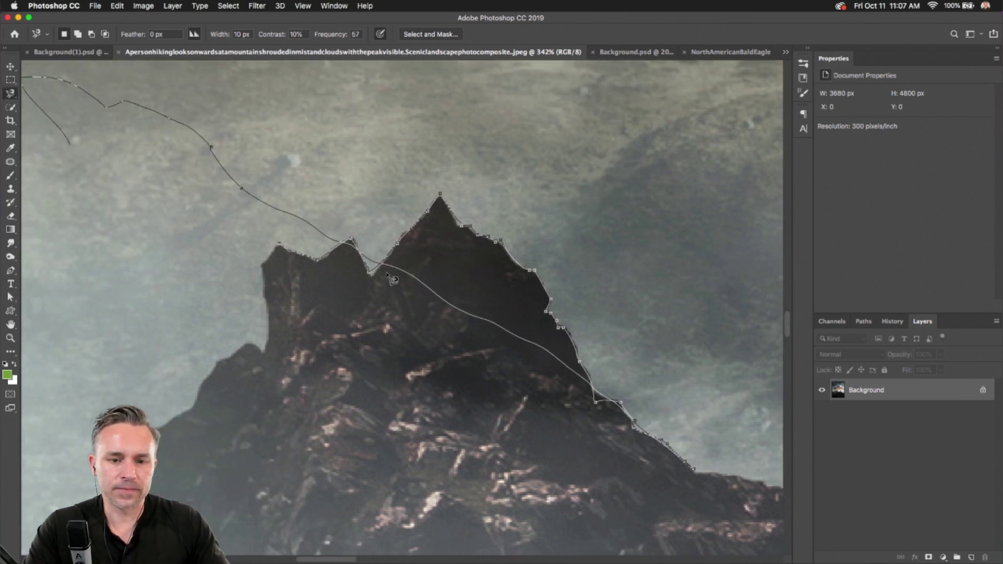
key(Escape)
Step: Duplicate the Background layer and raise the copy's contrast with Levels, lowering the white input to about 134 and raising the black input
key(b)
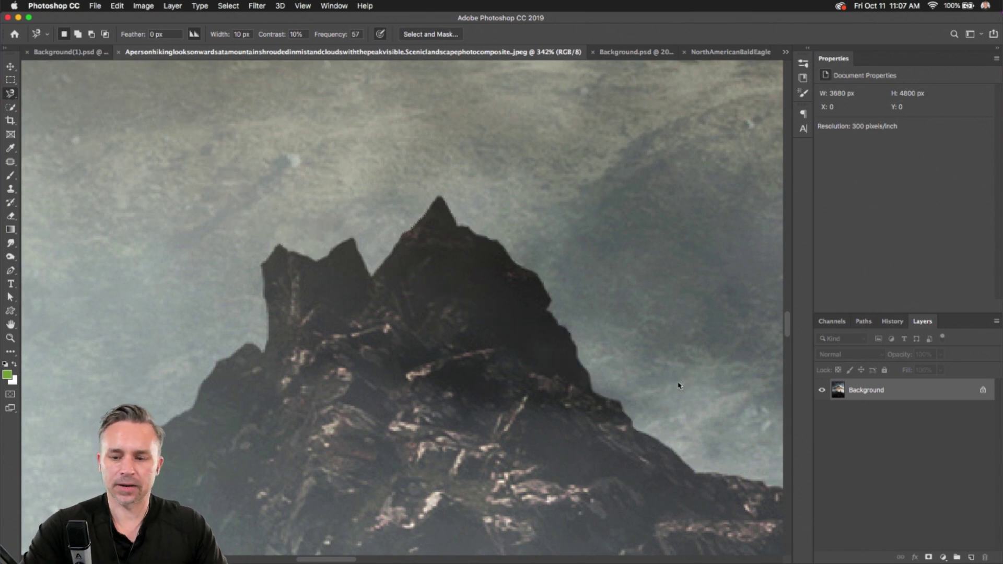
drag(676, 385, 543, 230)
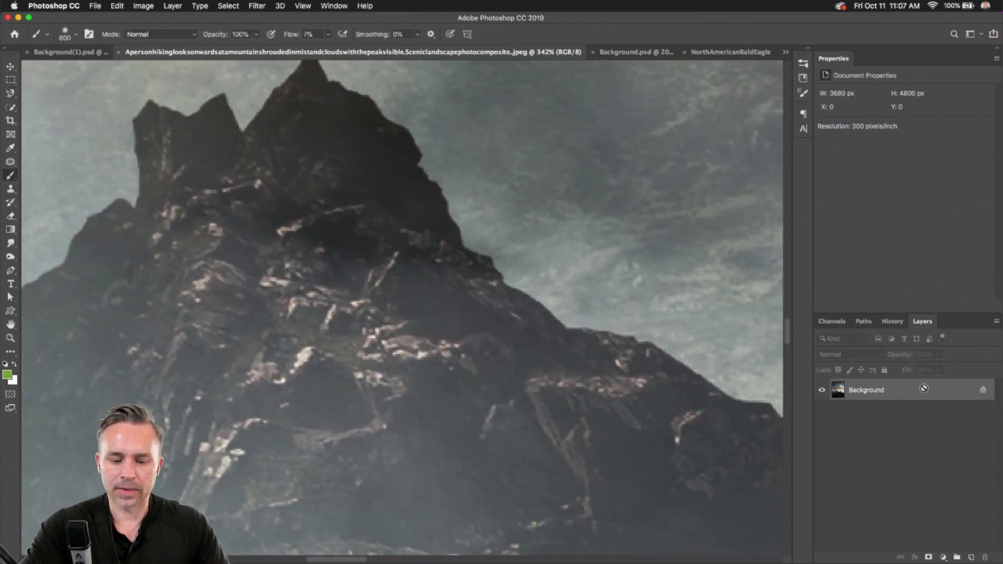
key(ctrl+j)
key(ctrl+l)
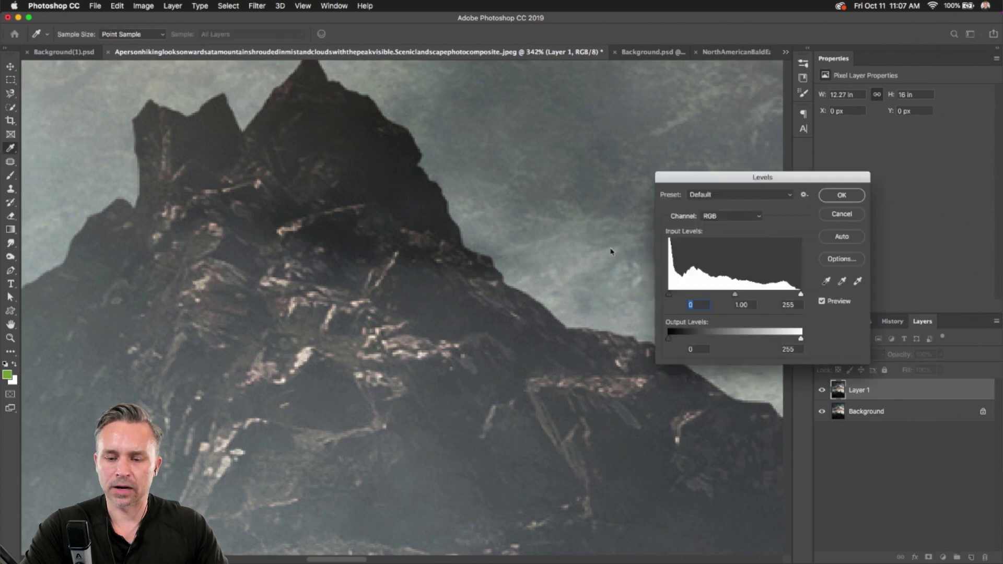
drag(801, 294, 744, 295)
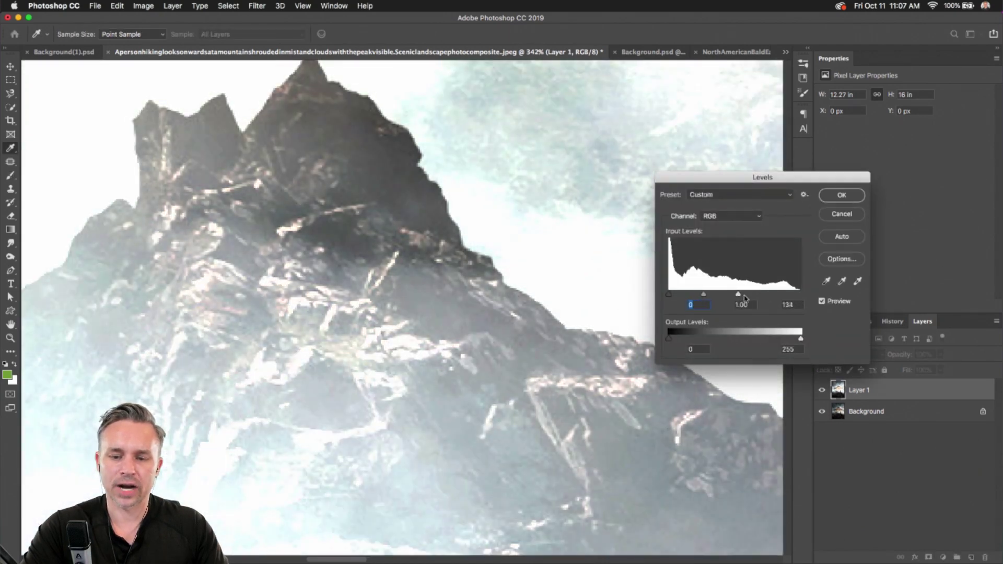
drag(669, 295, 706, 296)
mouse_move(243, 286)
mouse_down()
mouse_move(450, 293)
mouse_move(366, 313)
mouse_move(250, 303)
mouse_up()
click(842, 195)
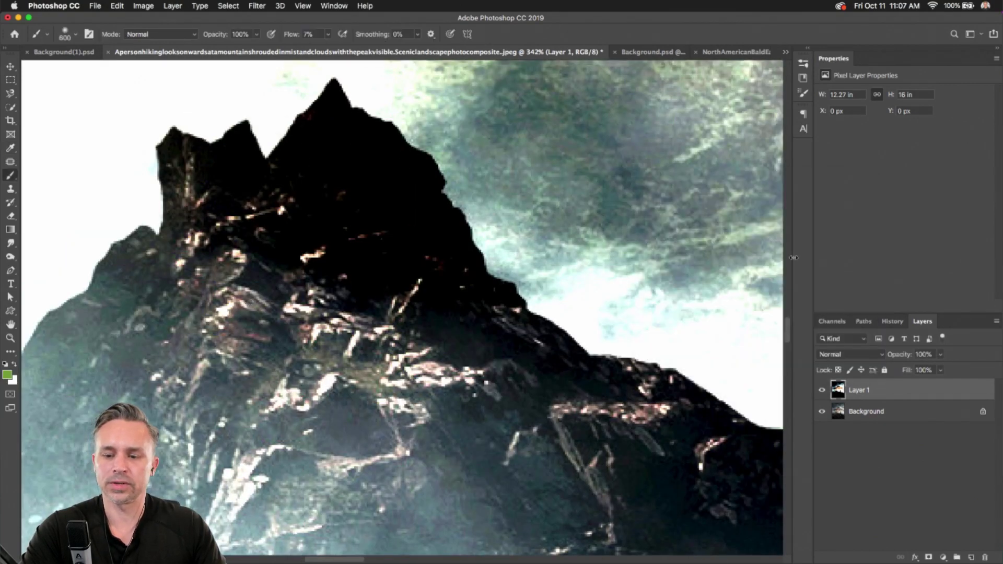
Step: Rename the high-contrast duplicate layer as "selection only"
double_click(857, 391)
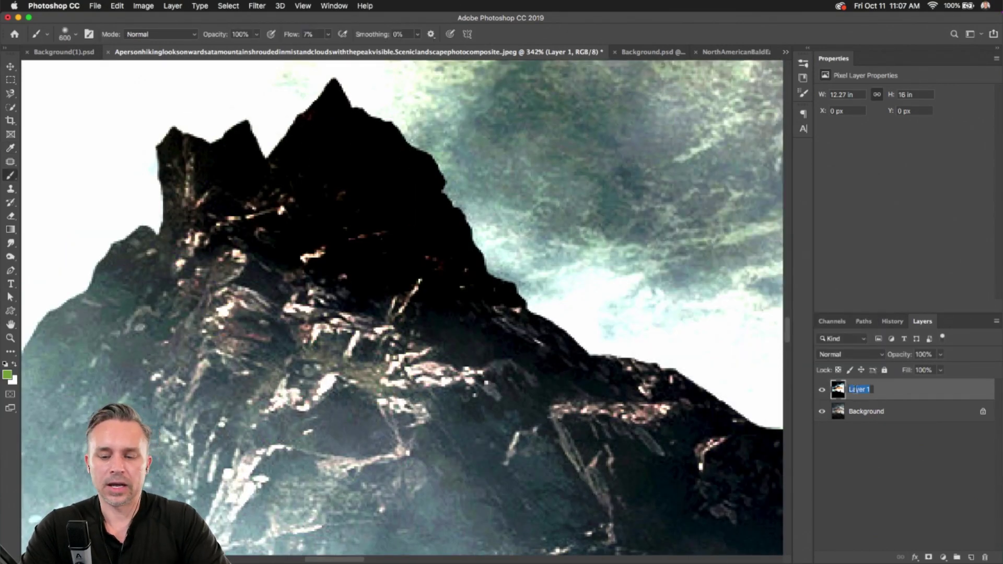
text(selec)
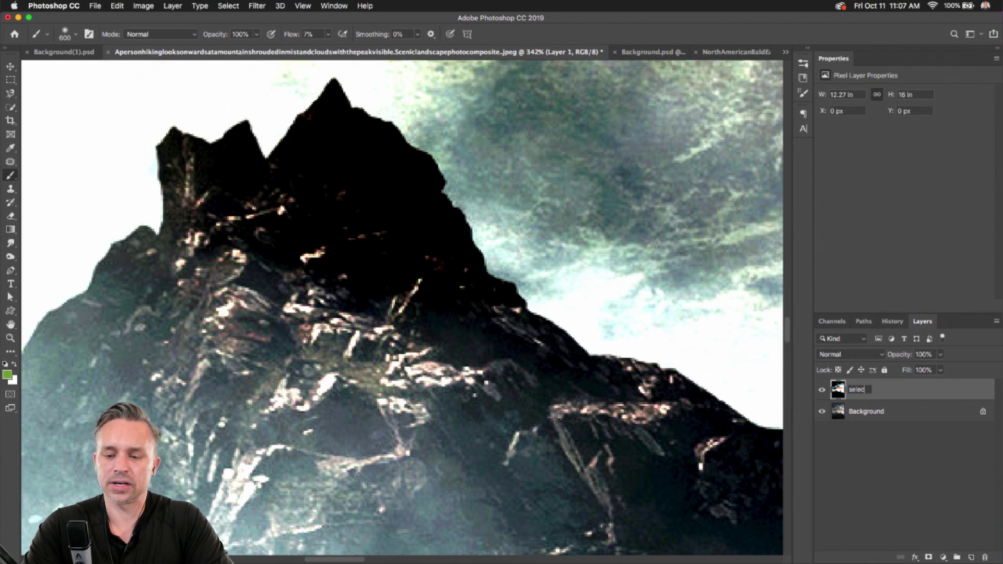
text(tion only)
key(Return)
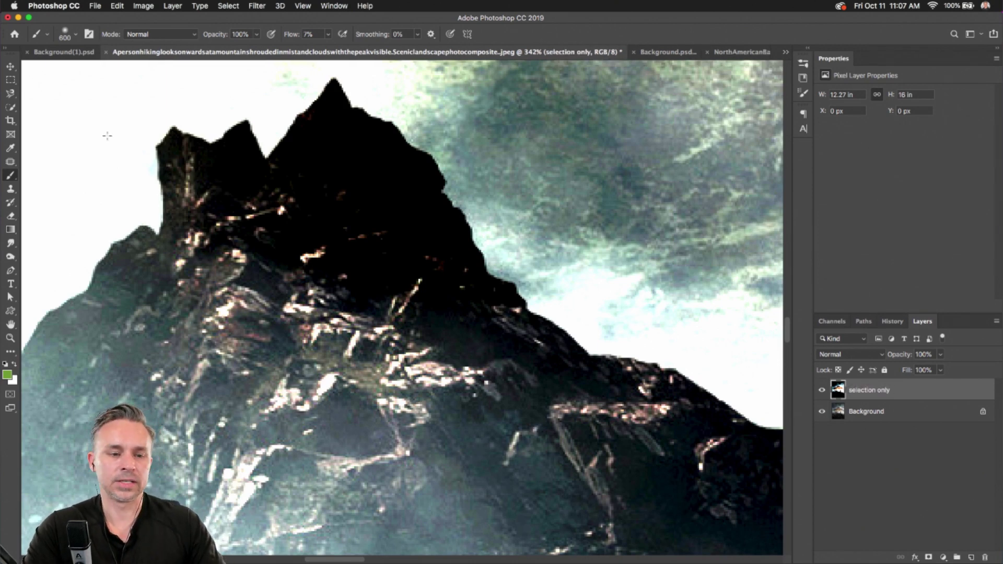
Step: Switch to the Rectangular Marquee tool
click(11, 107)
click(10, 94)
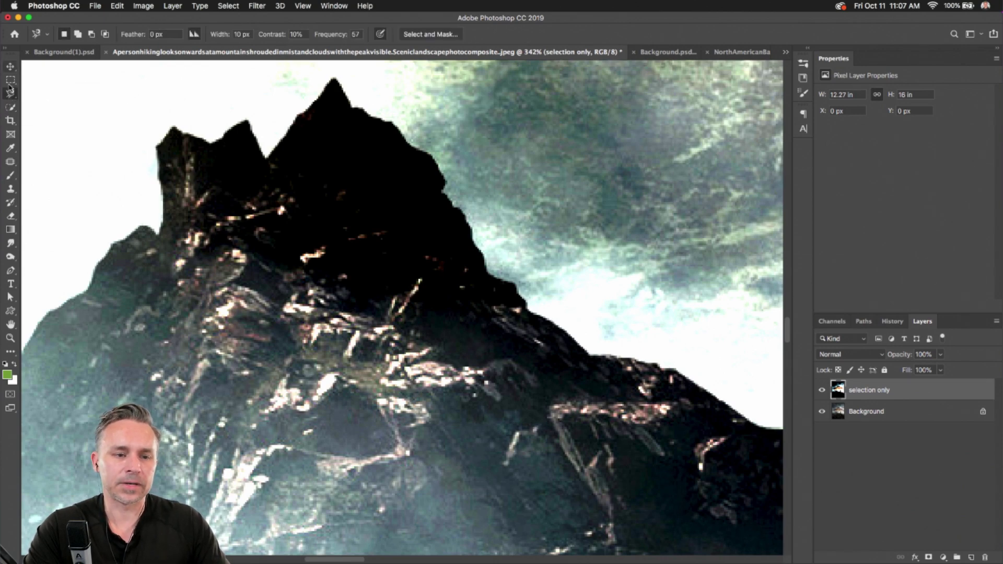
click(10, 81)
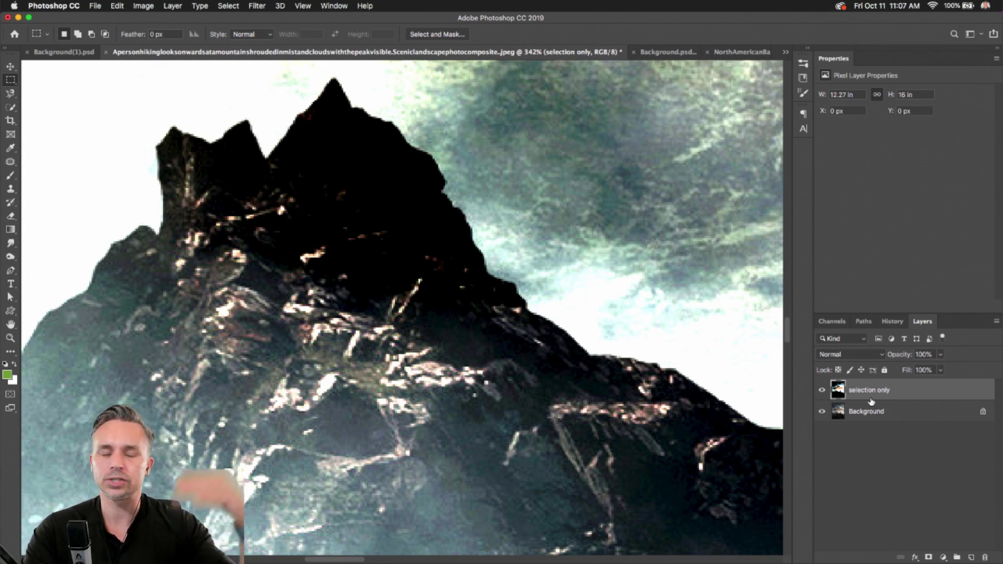
Step: Open the stock photo of the woman on a sport bike from the Nature library as a new document
key(super+0)
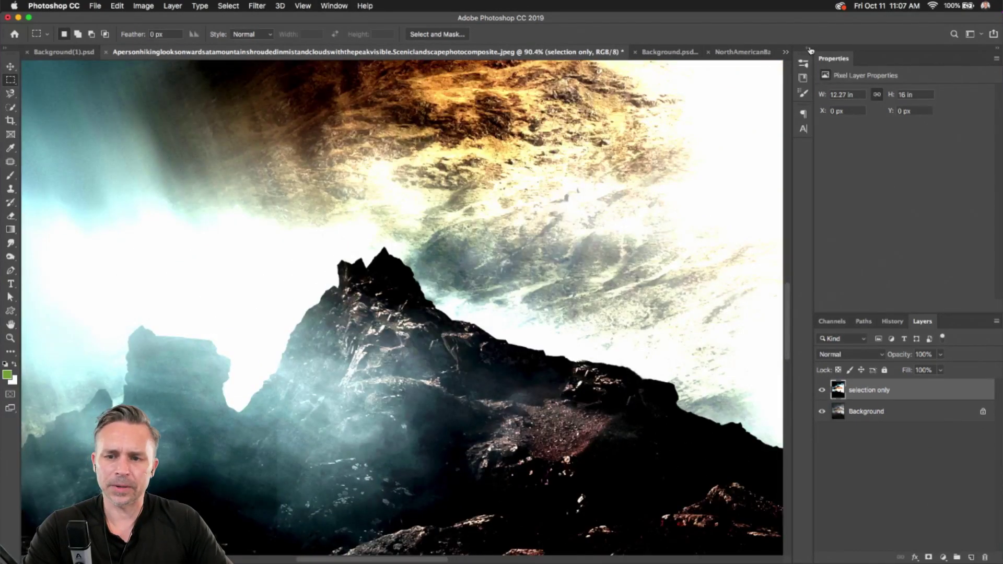
click(809, 50)
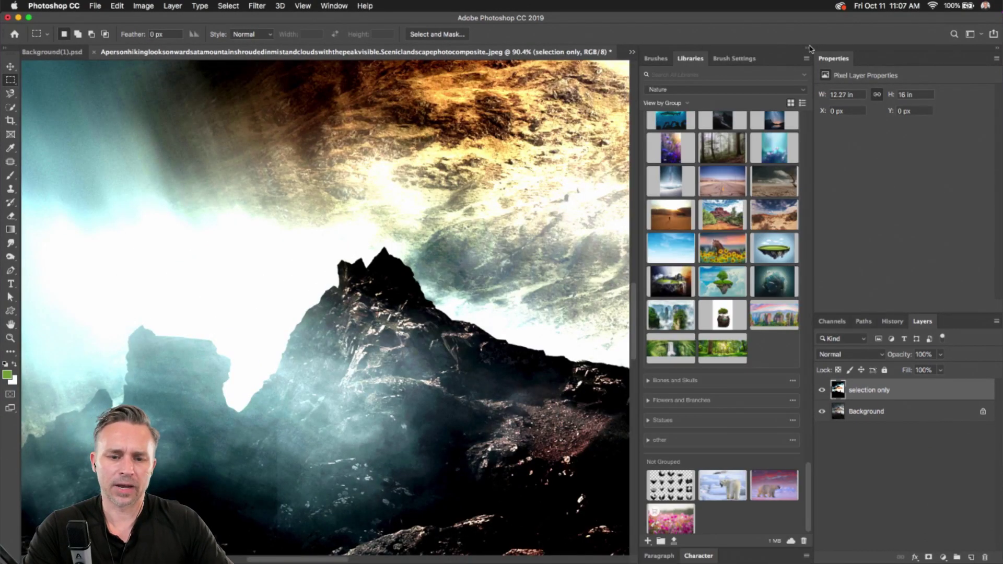
scroll(679, 209, up, 10)
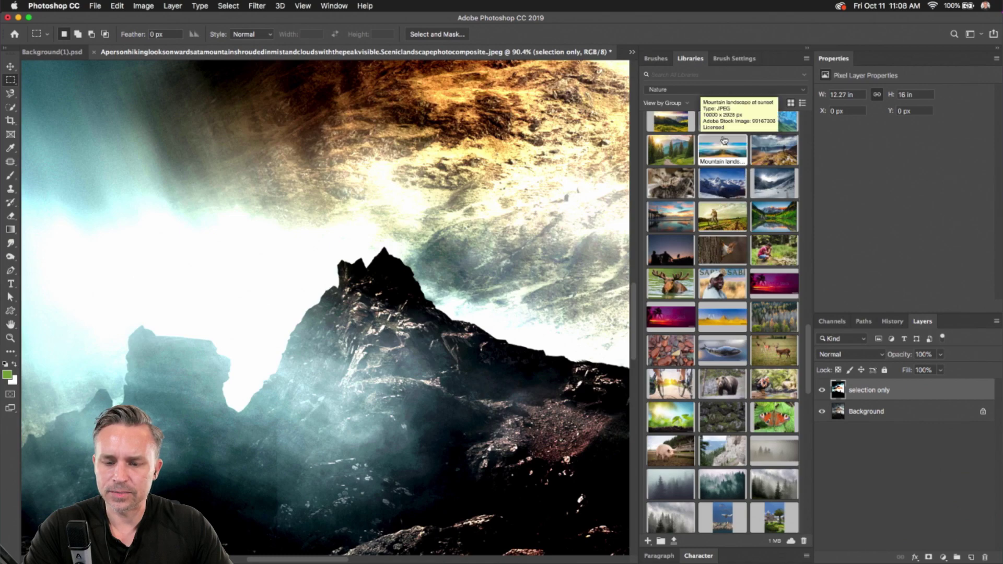
scroll(732, 209, up, 5)
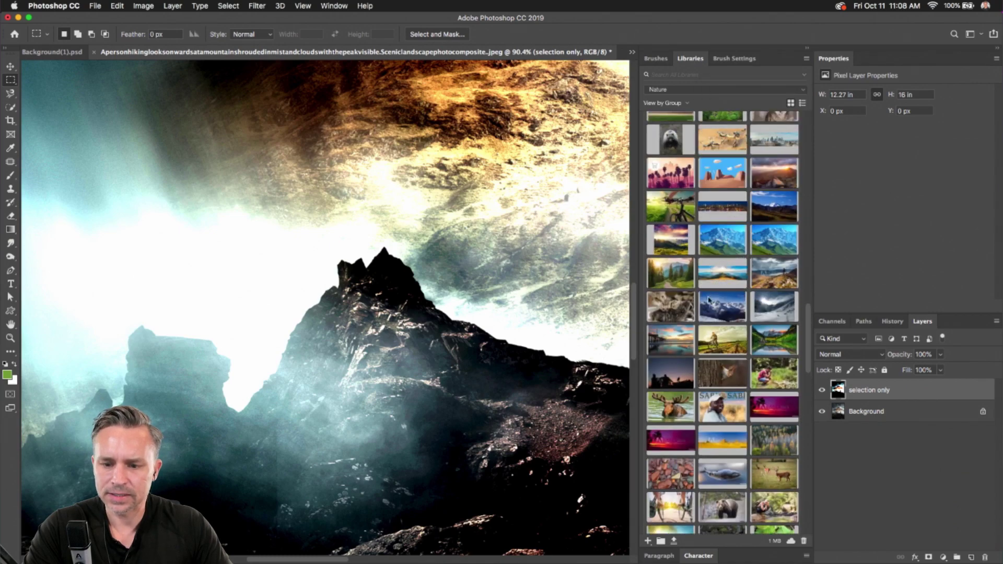
double_click(719, 339)
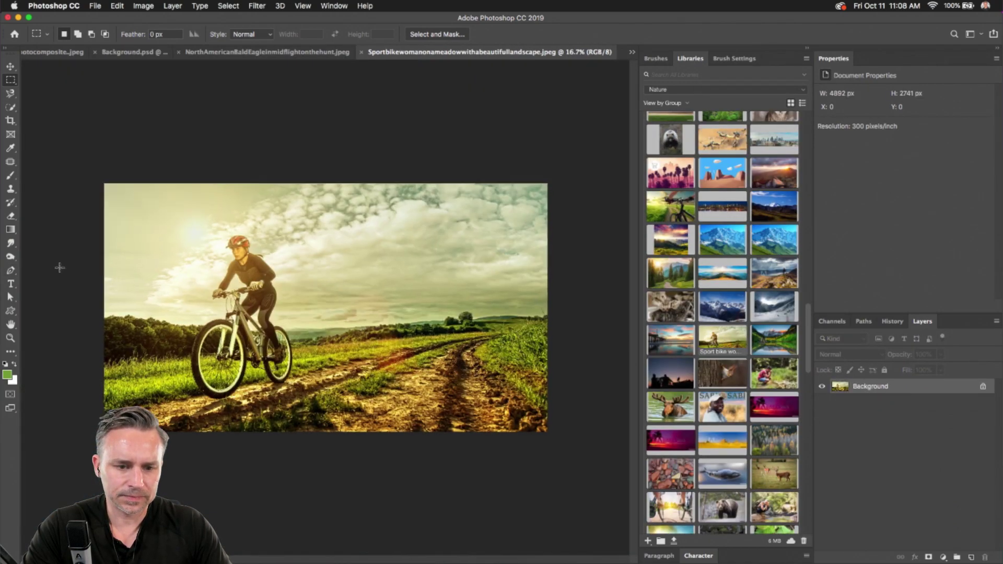
Step: Examine the cyclist and the edges of the bicycle's frame and wheels up close
key(super+plus)
scroll(253, 252, left, 5)
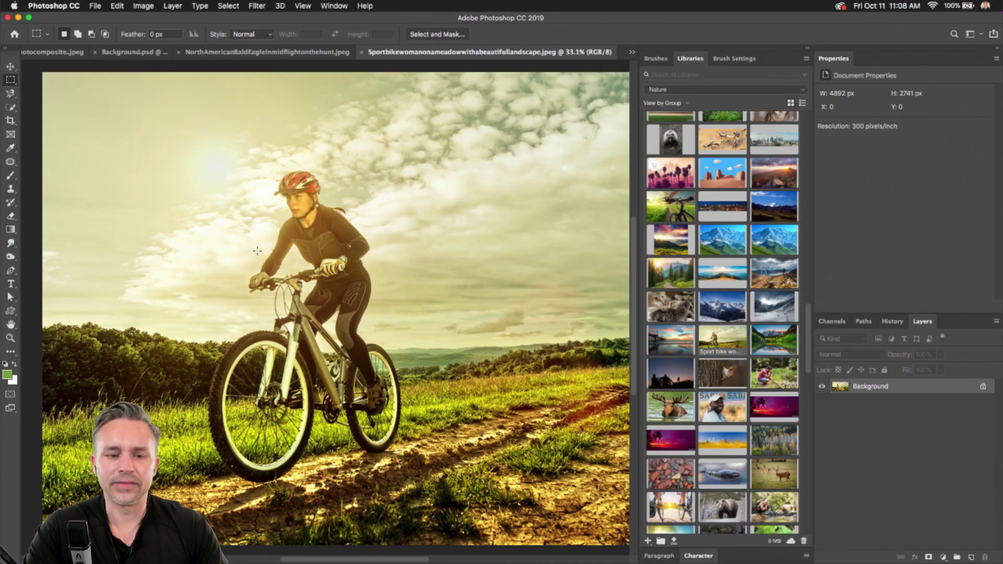
key(super+plus)
drag(149, 272, 187, 256)
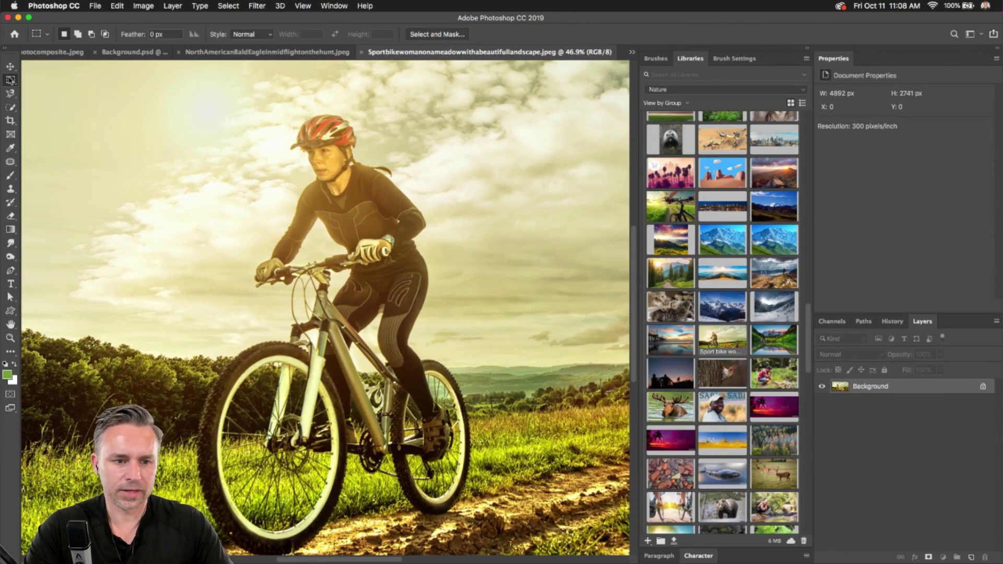
scroll(173, 265, up, 3)
scroll(291, 217, down, 5)
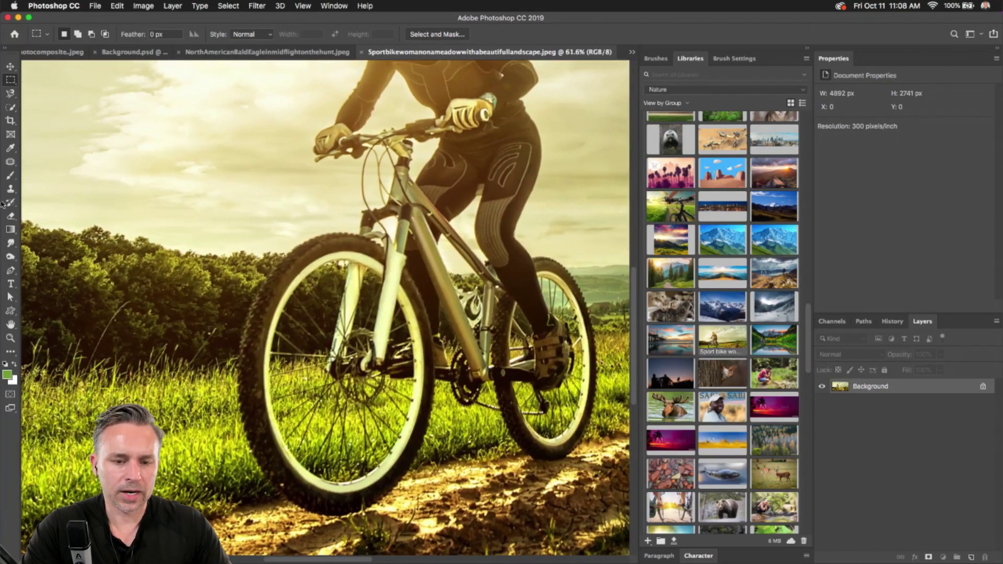
click(10, 93)
click(10, 94)
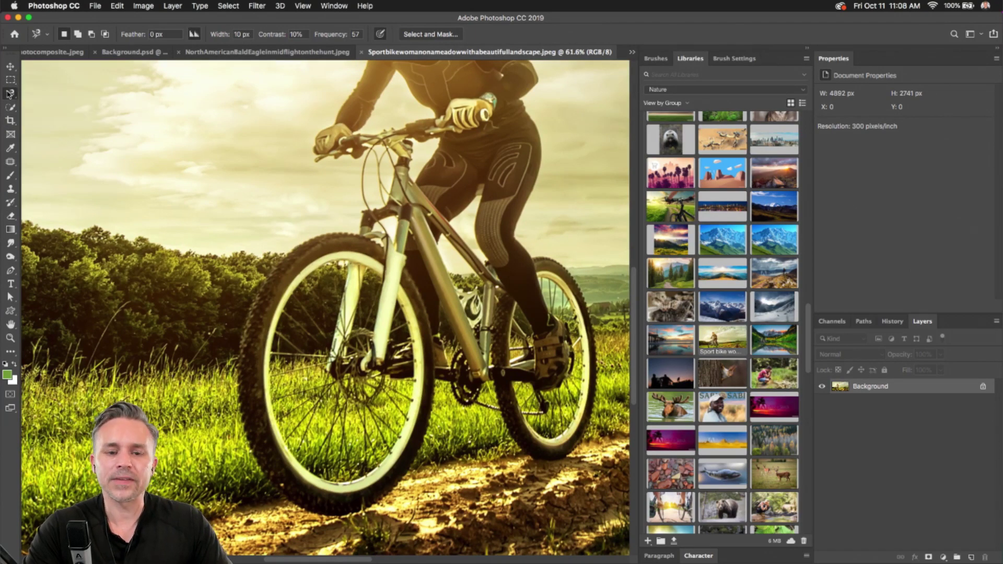
scroll(189, 149, down, 3)
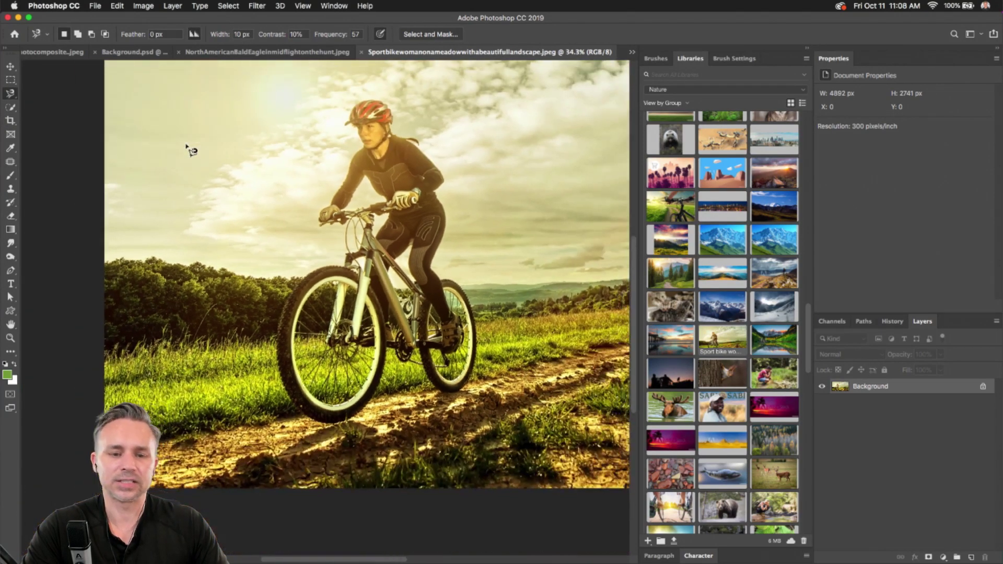
Step: Crop the photo to a tall rectangular selection framing the cyclist and the whole bike
key(m)
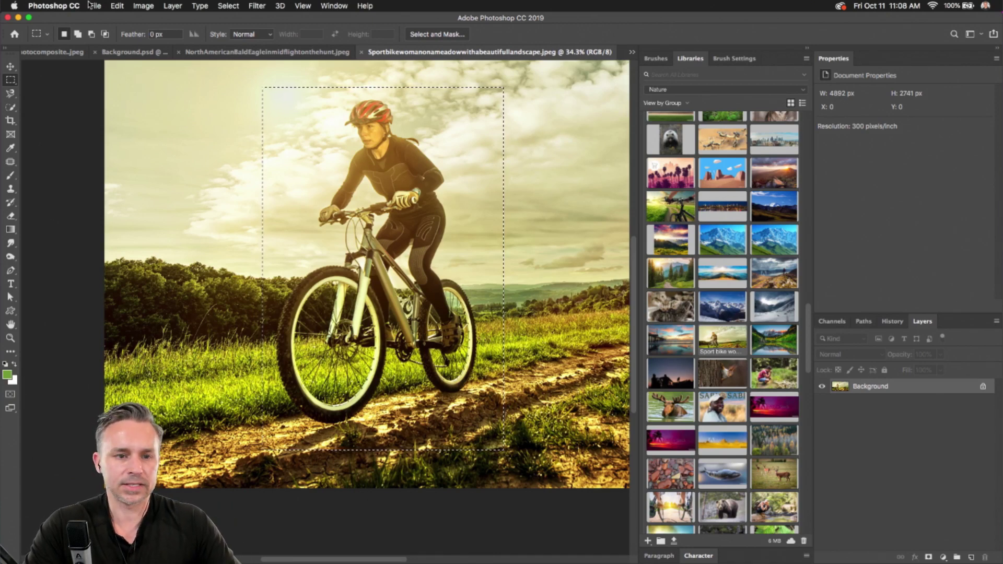
click(137, 5)
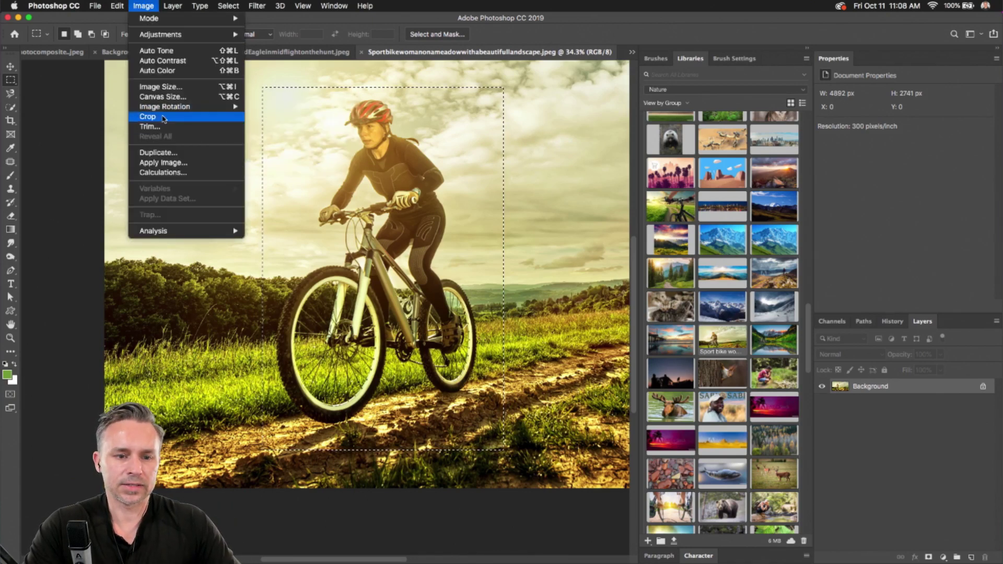
click(164, 120)
click(126, 170)
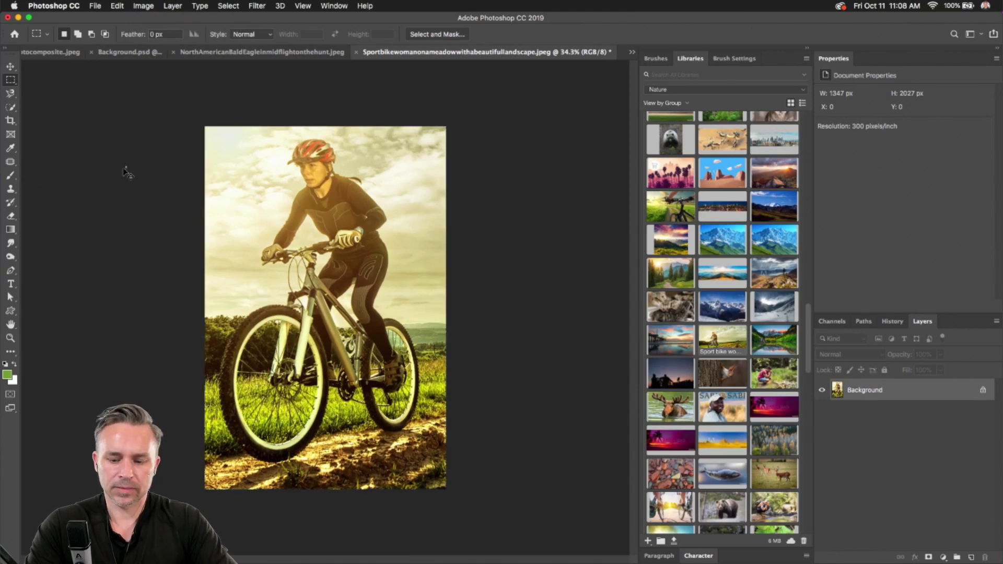
key(super+0)
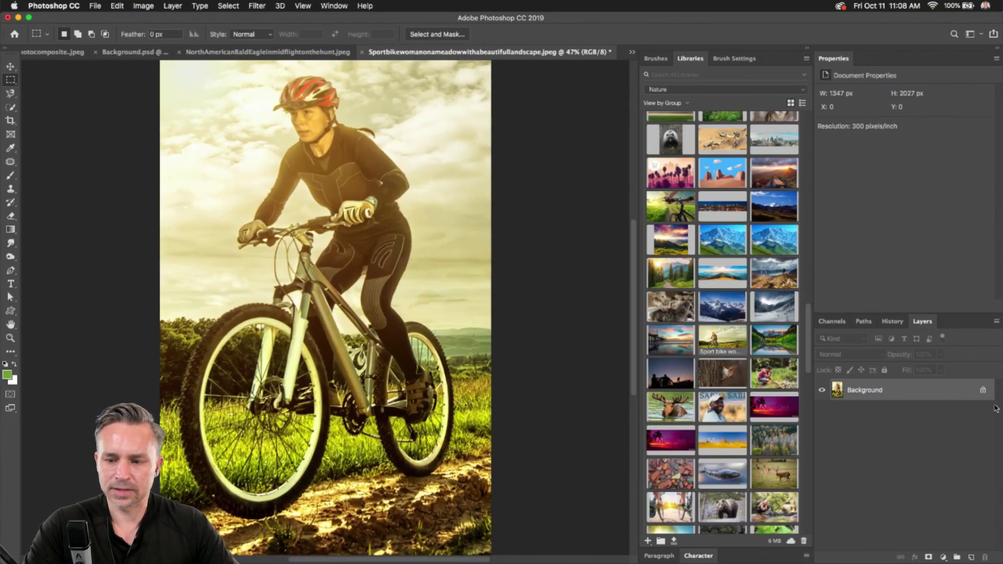
Step: Unlock the Background so it becomes a regular editable layer
click(983, 391)
scroll(94, 190, up, 2)
drag(94, 190, 197, 223)
scroll(197, 222, down, 3)
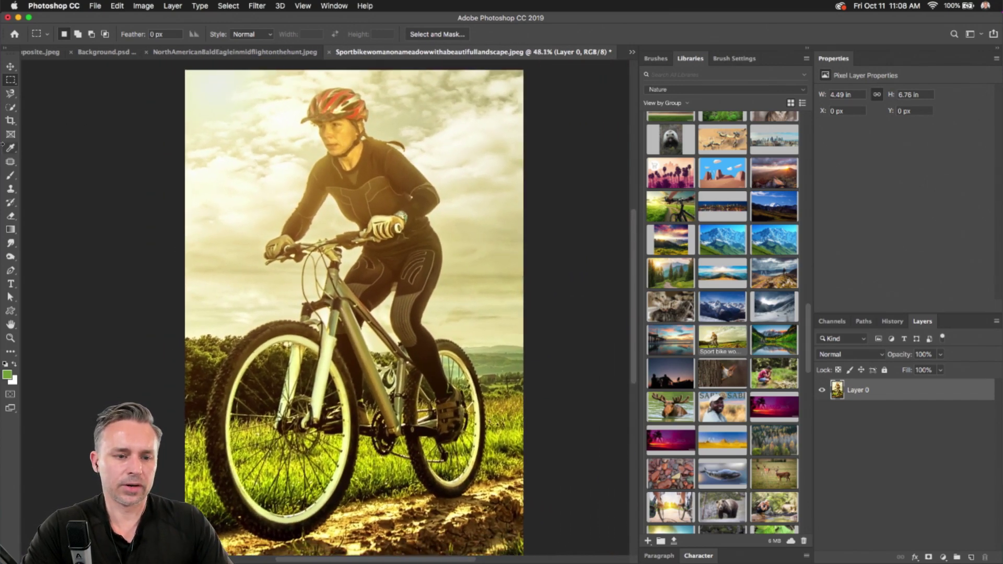
Step: Activate the Pen tool and alternate its drawing mode between Shape and Path, ending on Shape
click(10, 271)
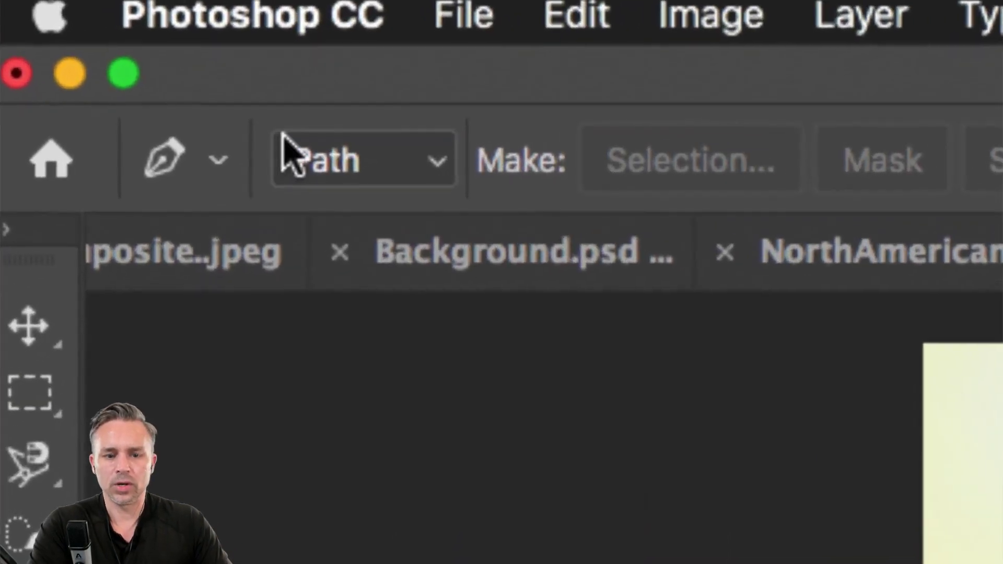
click(319, 161)
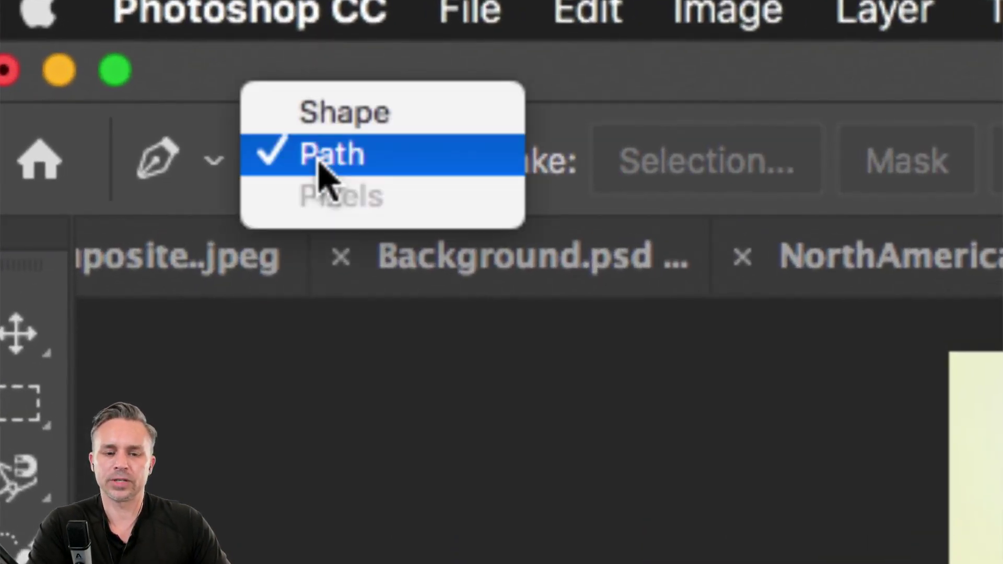
click(361, 118)
click(347, 166)
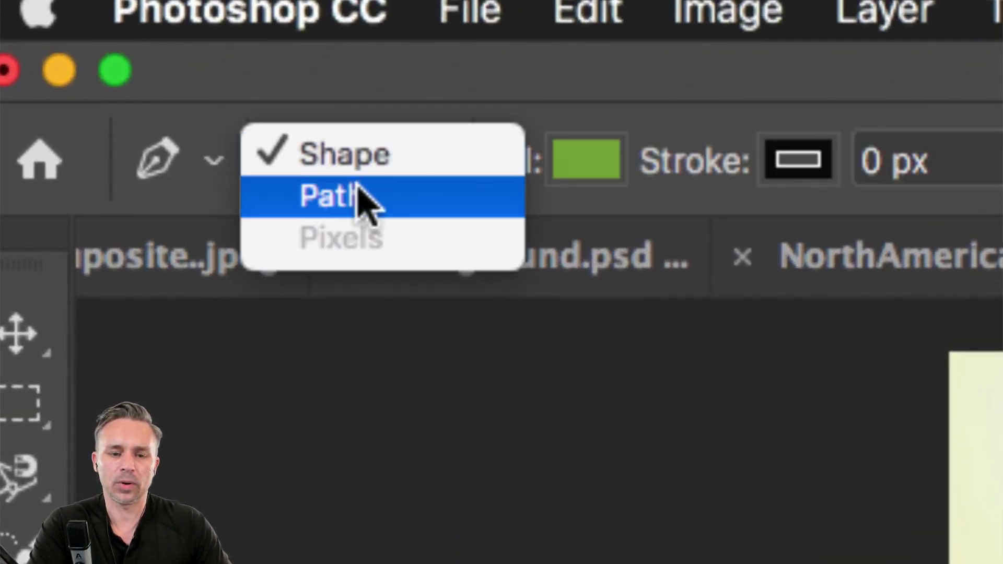
click(347, 195)
click(340, 173)
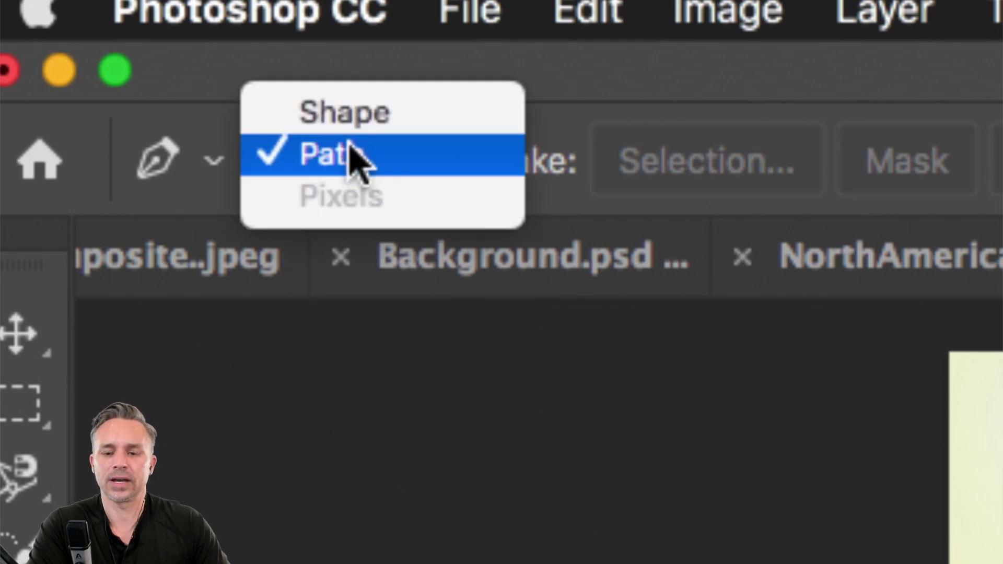
click(359, 116)
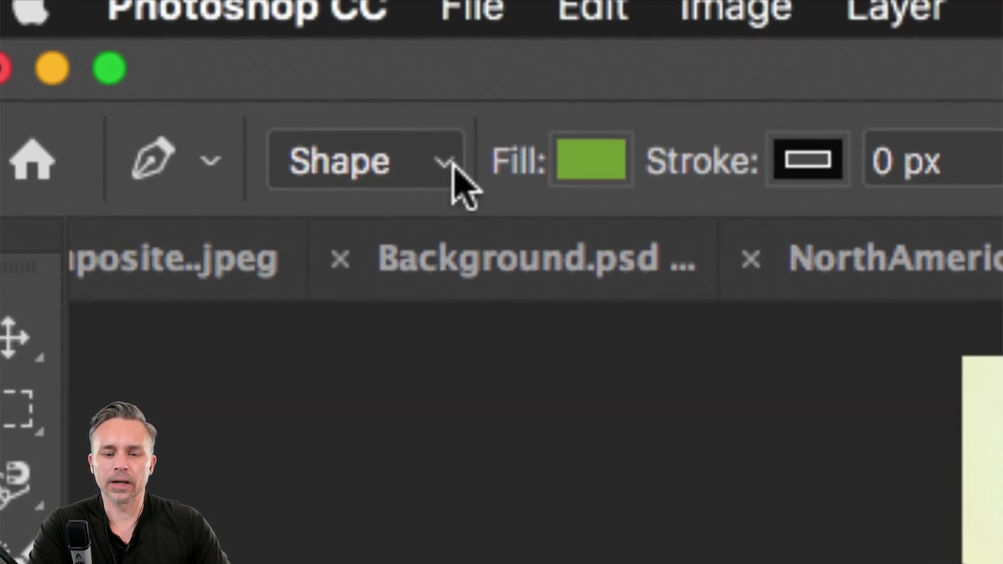
click(339, 163)
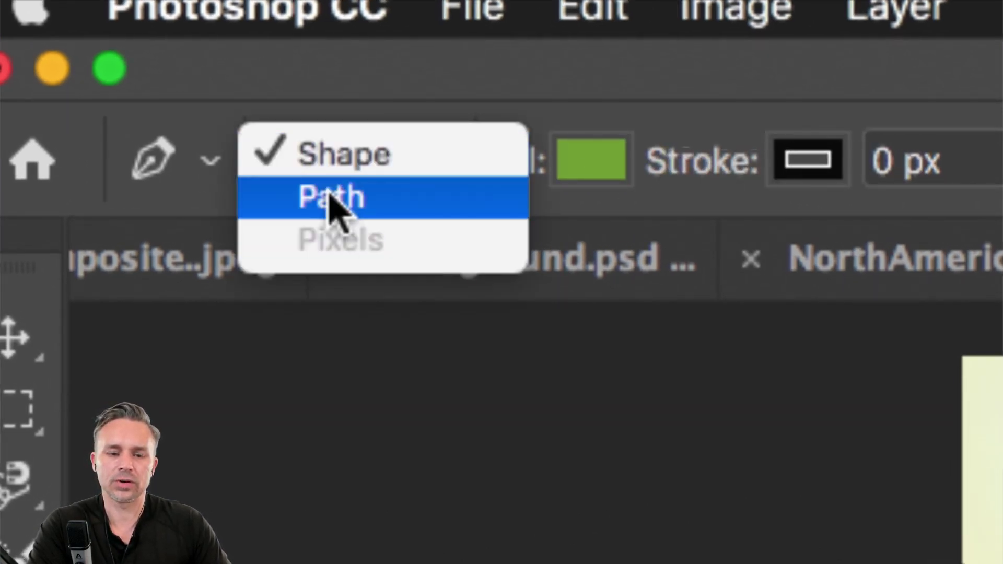
click(331, 196)
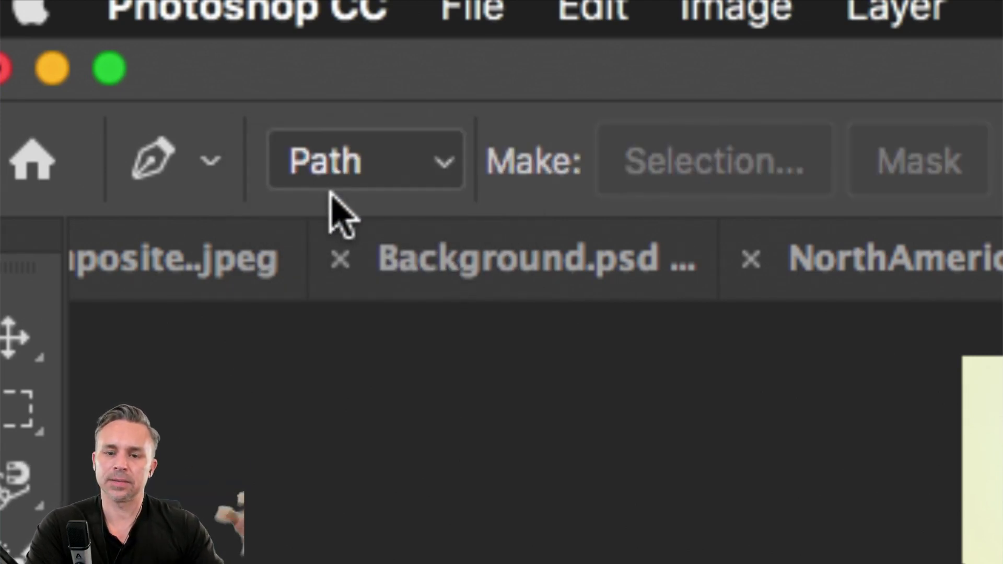
click(333, 163)
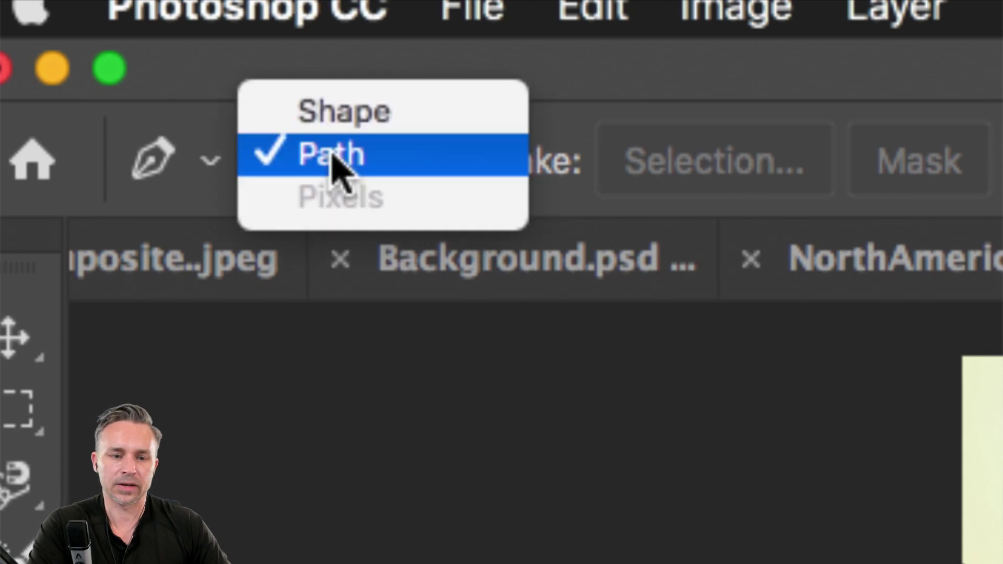
click(332, 157)
click(339, 167)
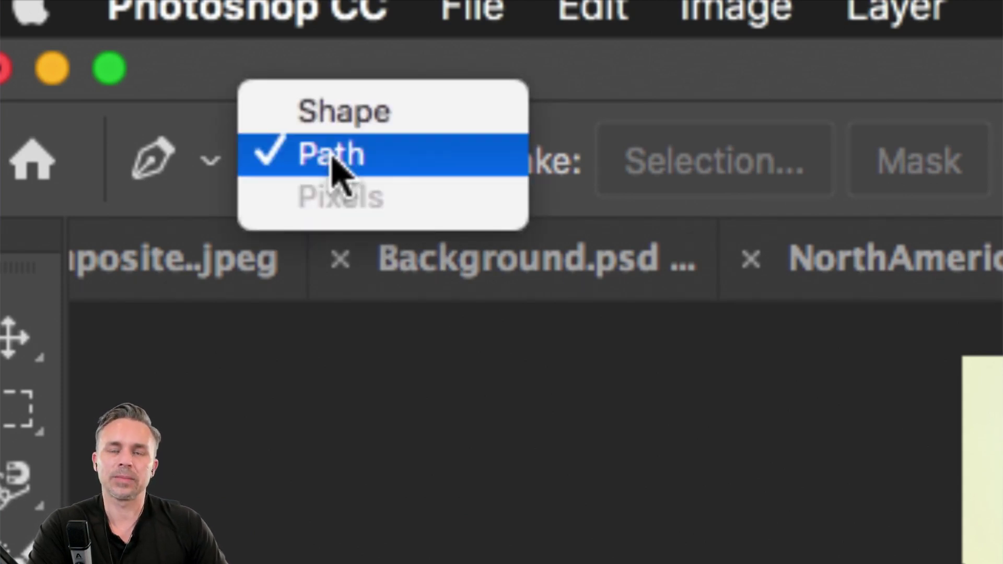
click(336, 116)
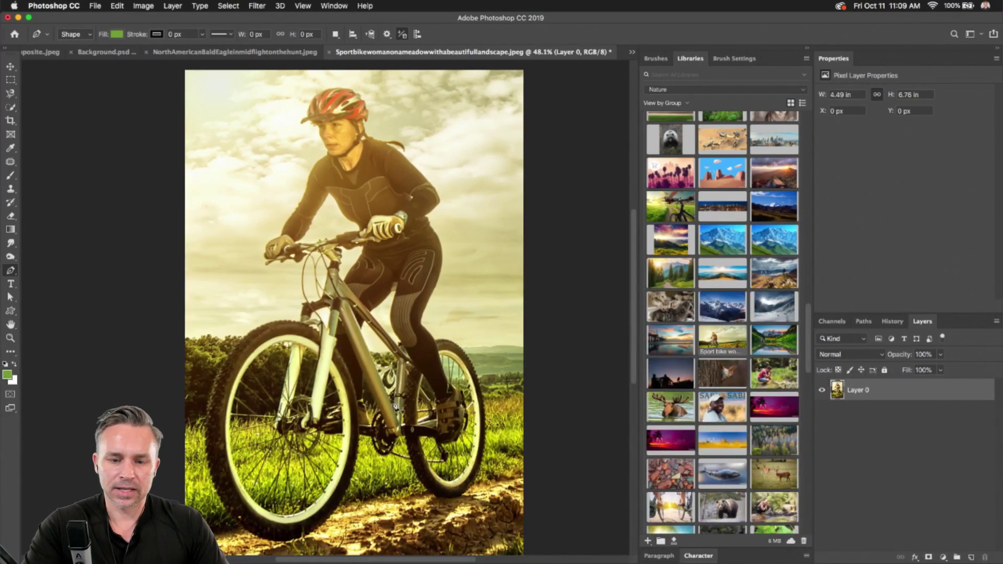
Step: Set the Pen tool to Path mode and draw a rough closed path across the bike's front wheel
key(super+plus)
key(super+plus)
key(super+plus)
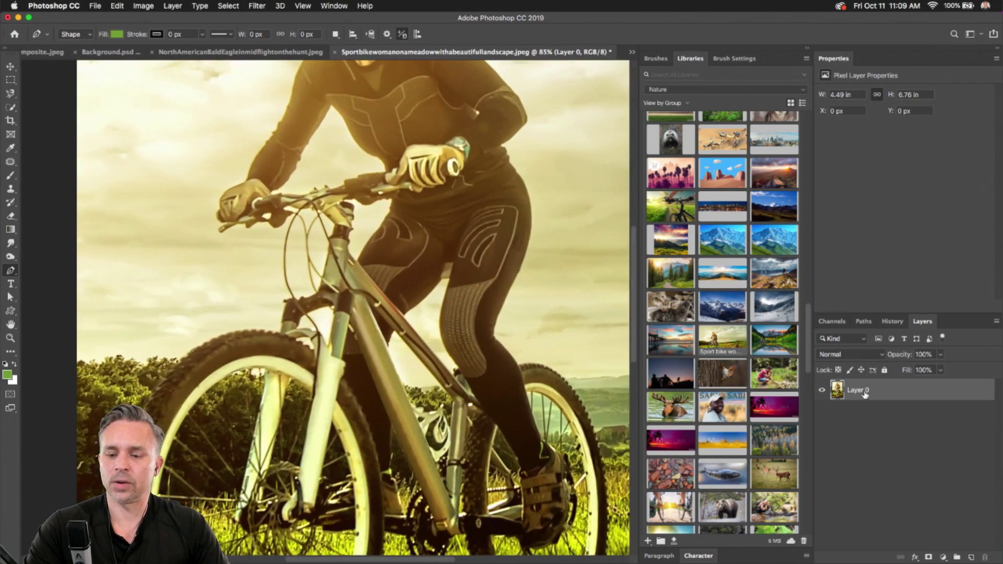
key(super+0)
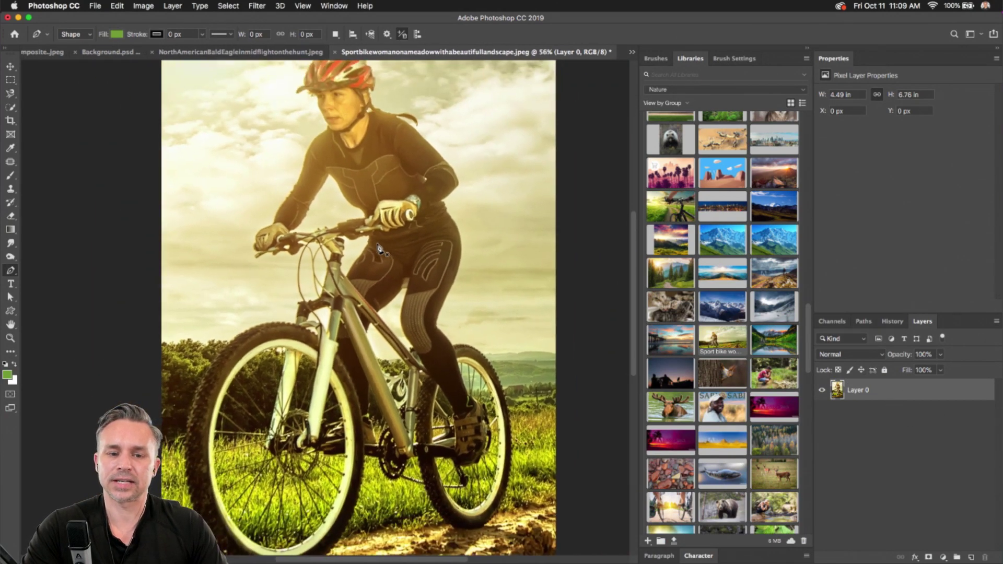
click(83, 36)
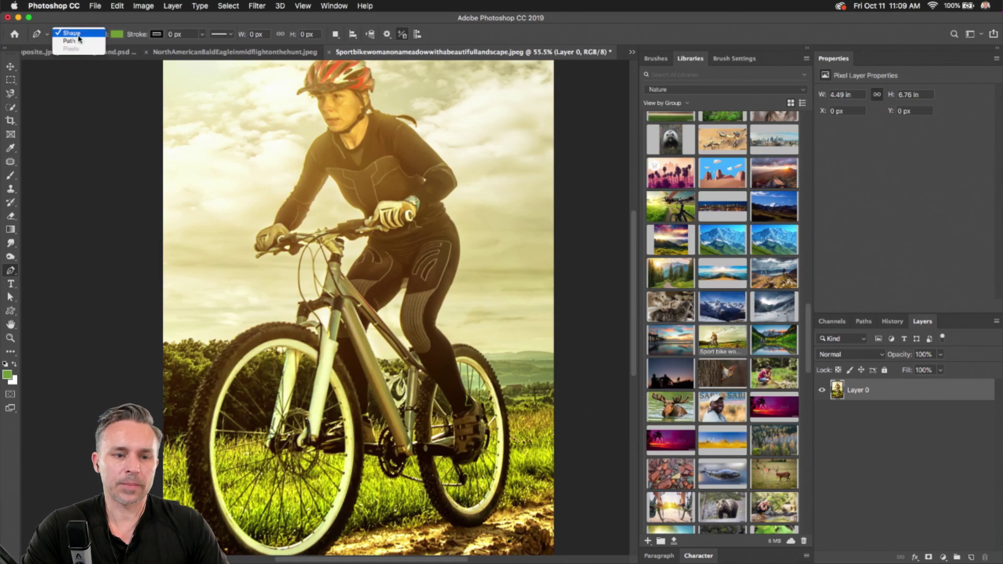
click(70, 45)
drag(204, 369, 269, 312)
click(329, 317)
click(384, 448)
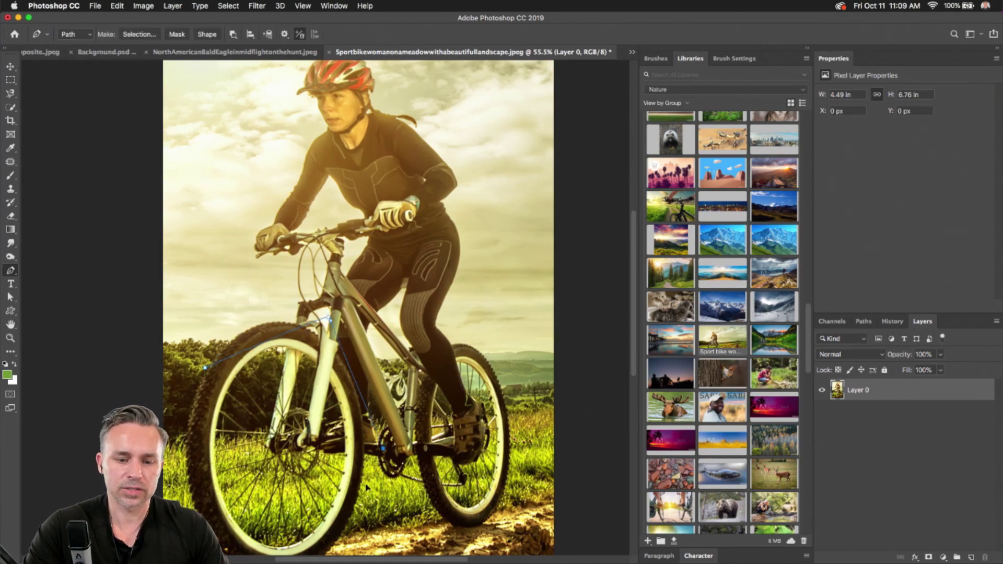
click(252, 500)
click(204, 369)
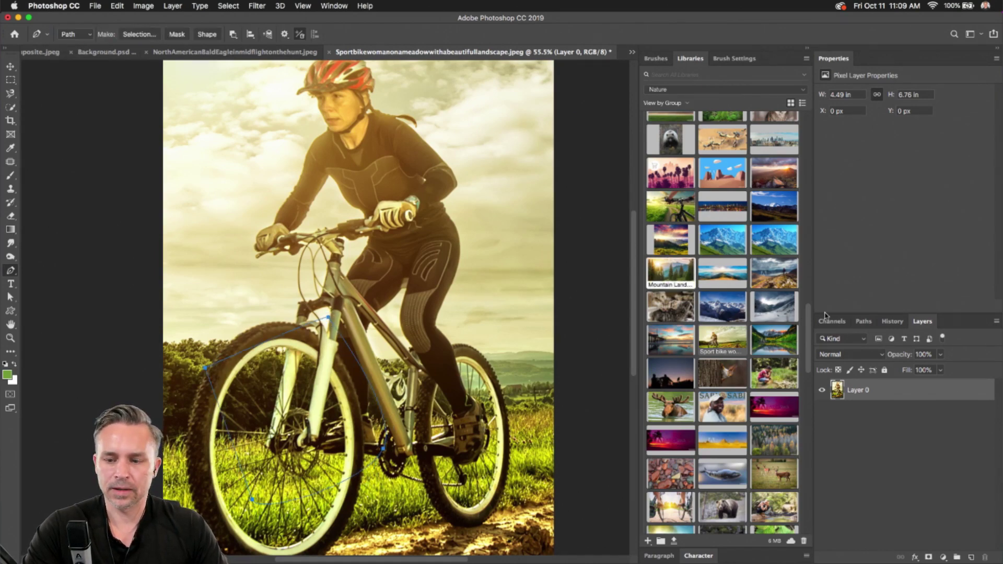
Step: Inspect the front-wheel path in the document's saved paths, switch to the Move tool and delete the Work Path
click(863, 321)
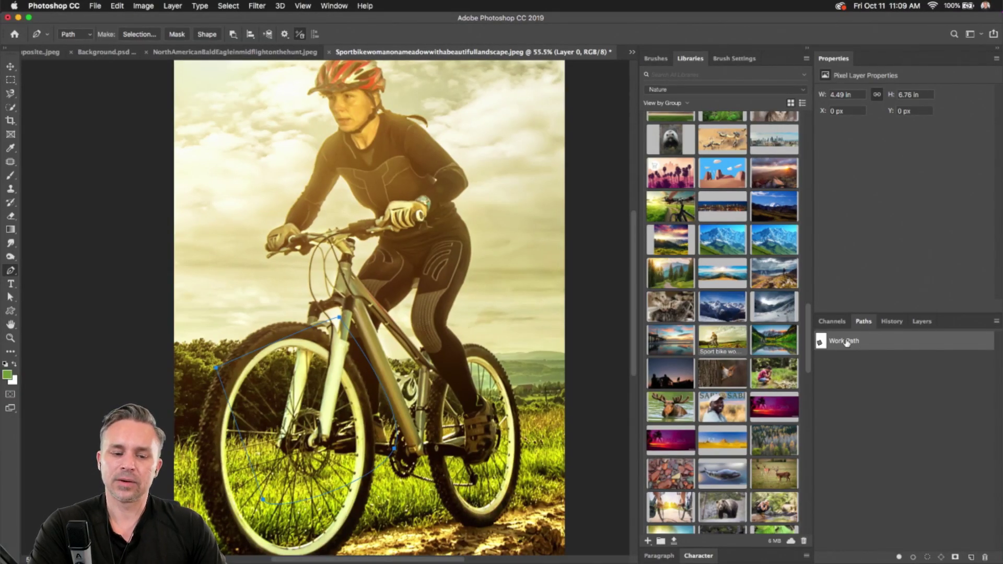
click(922, 321)
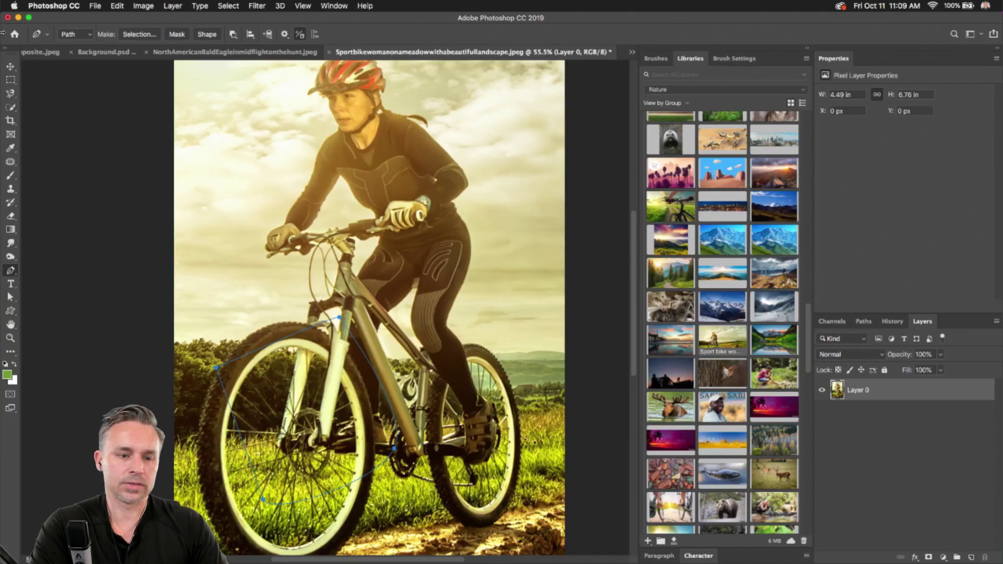
click(10, 66)
click(864, 322)
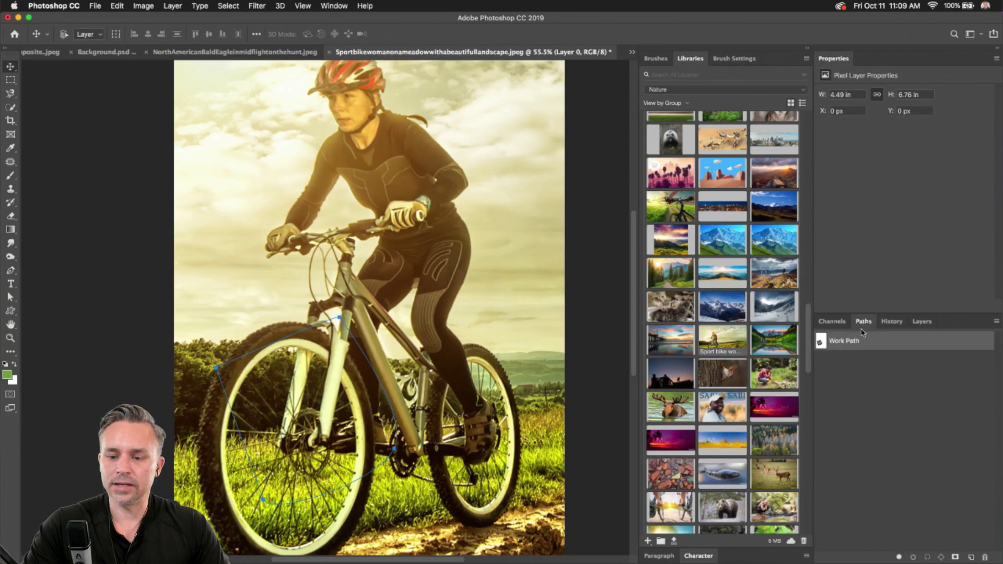
click(985, 558)
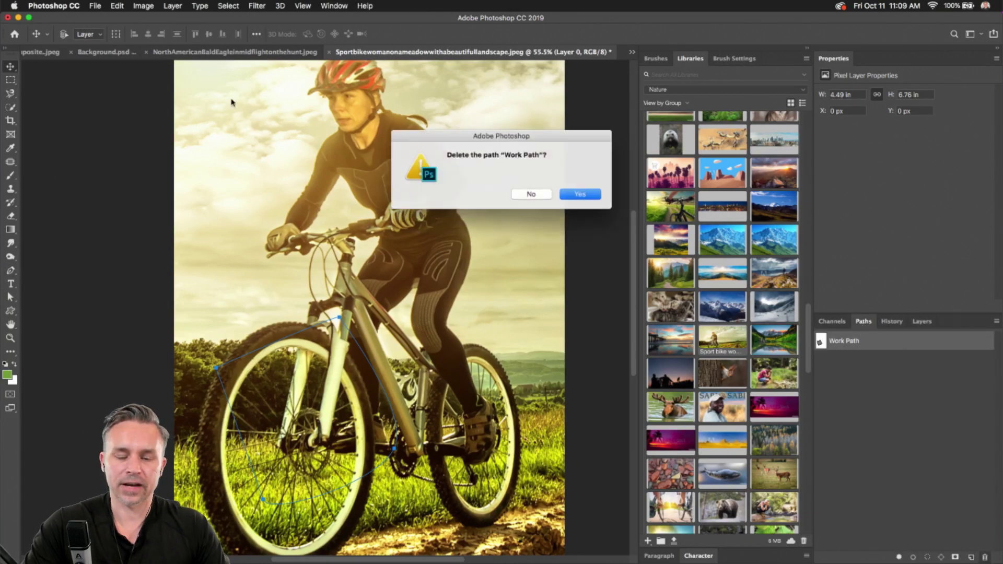
click(580, 196)
Step: Open the recent Journey.psd file from the Dropbox Rocket folder
click(94, 6)
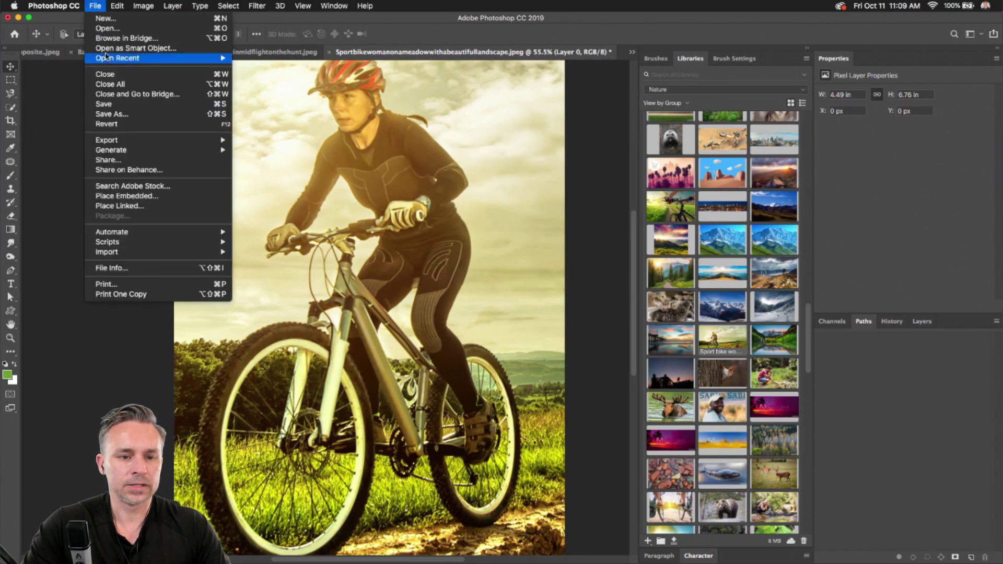
mouse_move(131, 58)
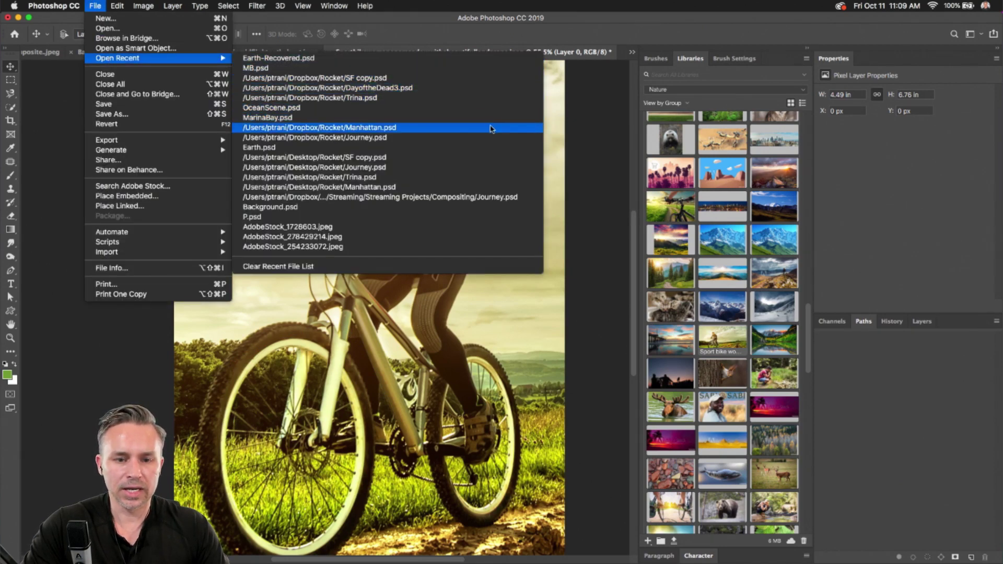
click(490, 138)
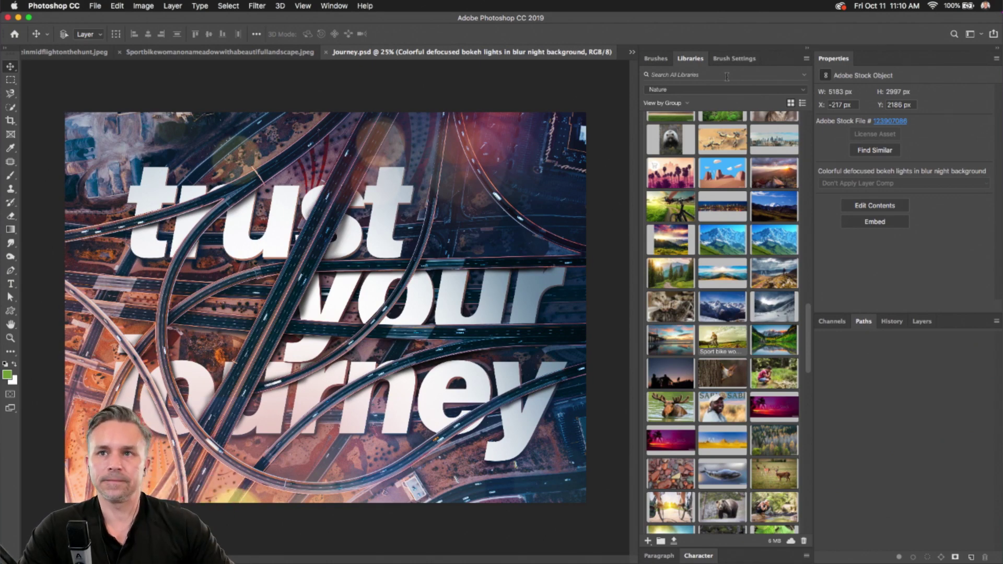
Step: Collapse the Libraries and Properties panels and display the Layers panel at full height
click(726, 76)
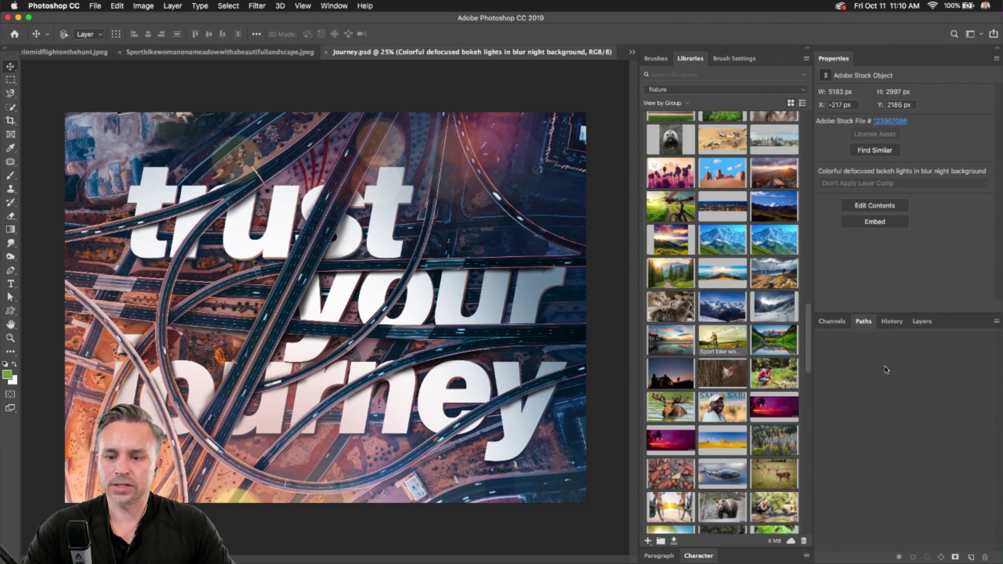
click(831, 322)
click(808, 49)
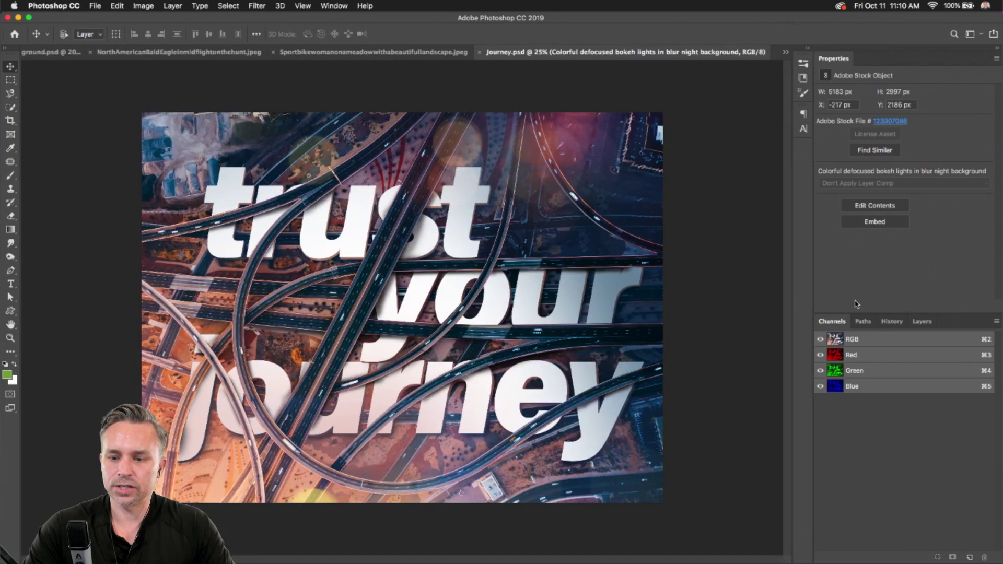
drag(922, 321, 846, 326)
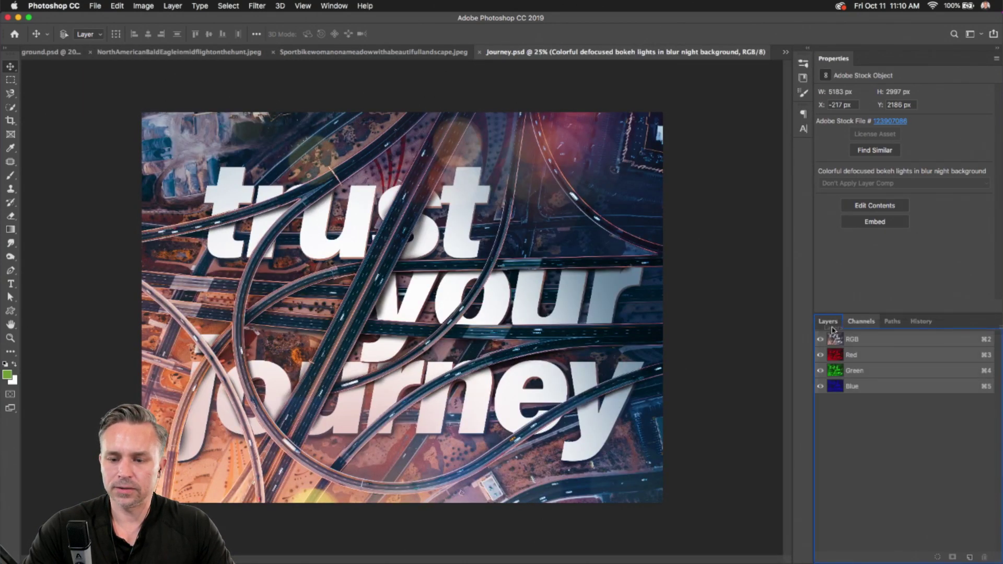
double_click(909, 63)
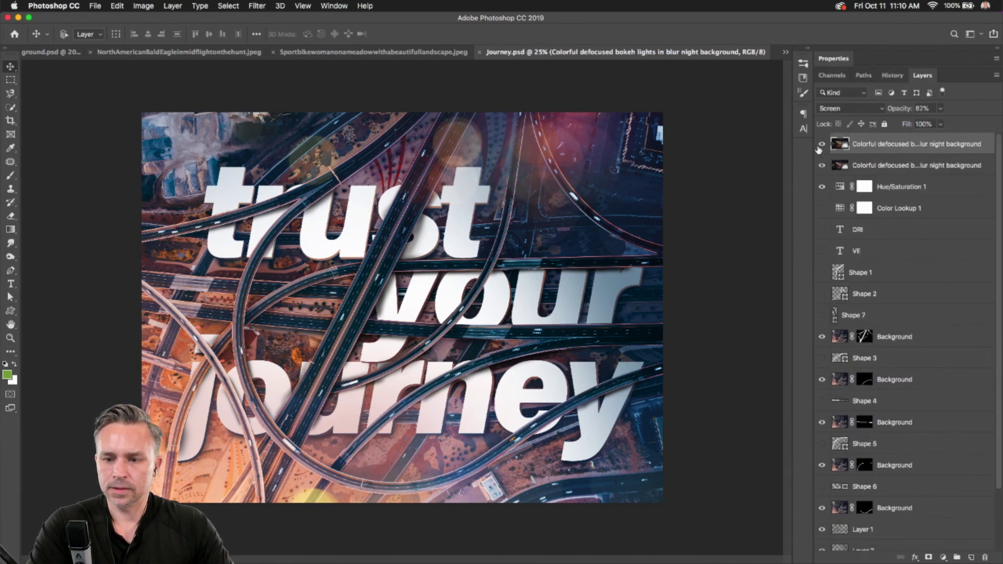
Step: Hide both bokeh layers, Hue/Saturation 1, the five masked Background copies, Layer 1 and the Trust Your Journey group
key(BackSpace)
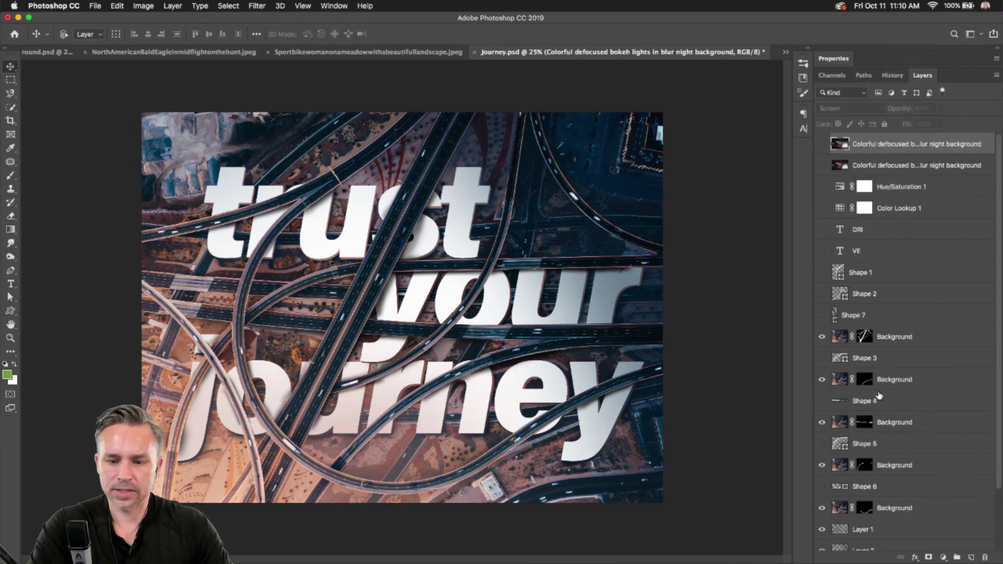
scroll(925, 472, down, 3)
click(925, 269)
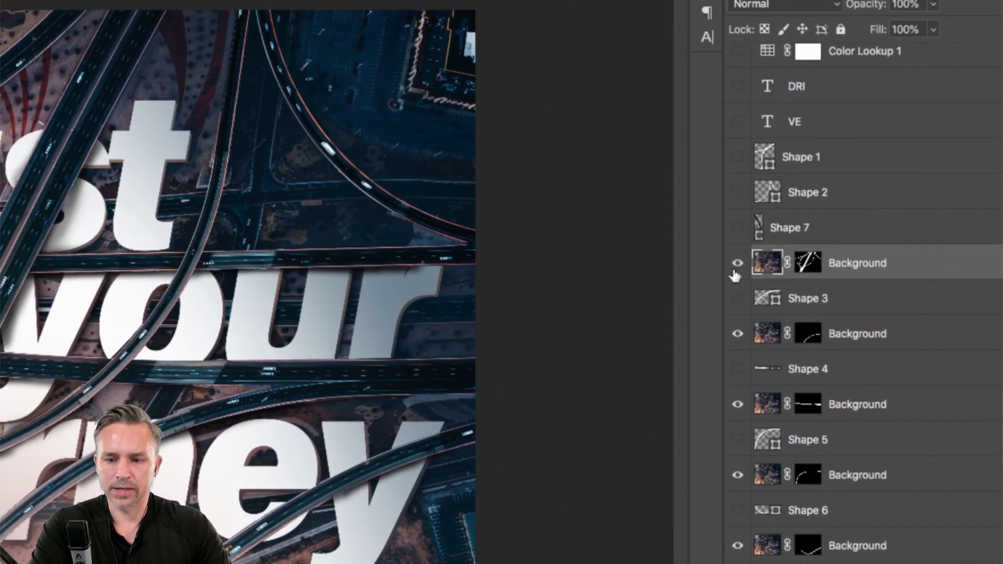
click(822, 265)
click(737, 333)
click(738, 405)
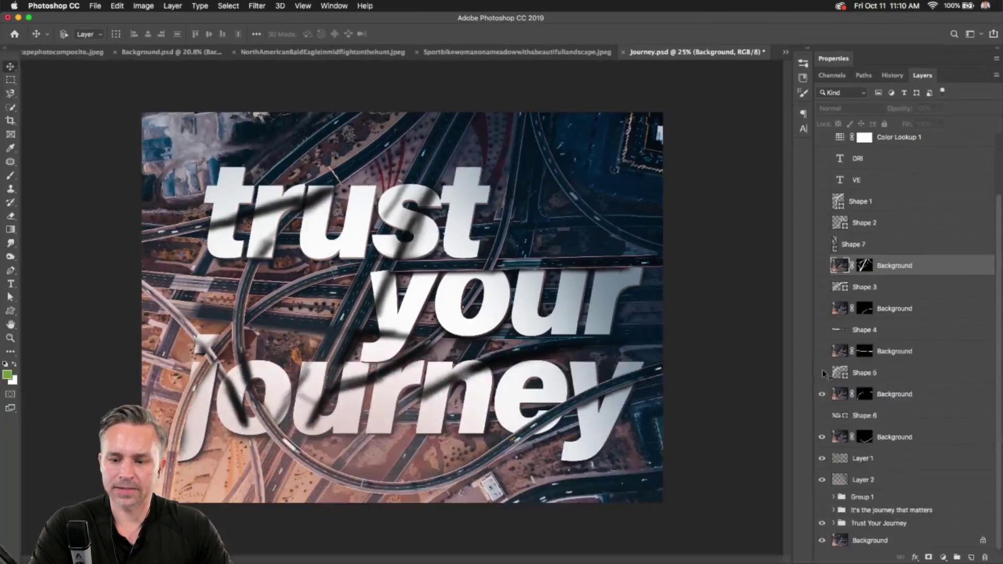
click(822, 395)
click(822, 438)
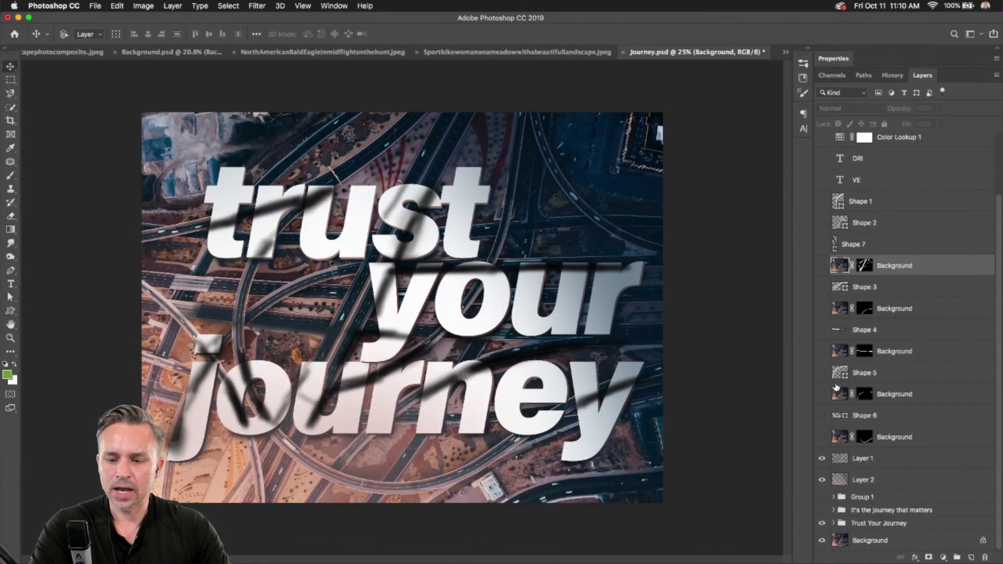
click(822, 459)
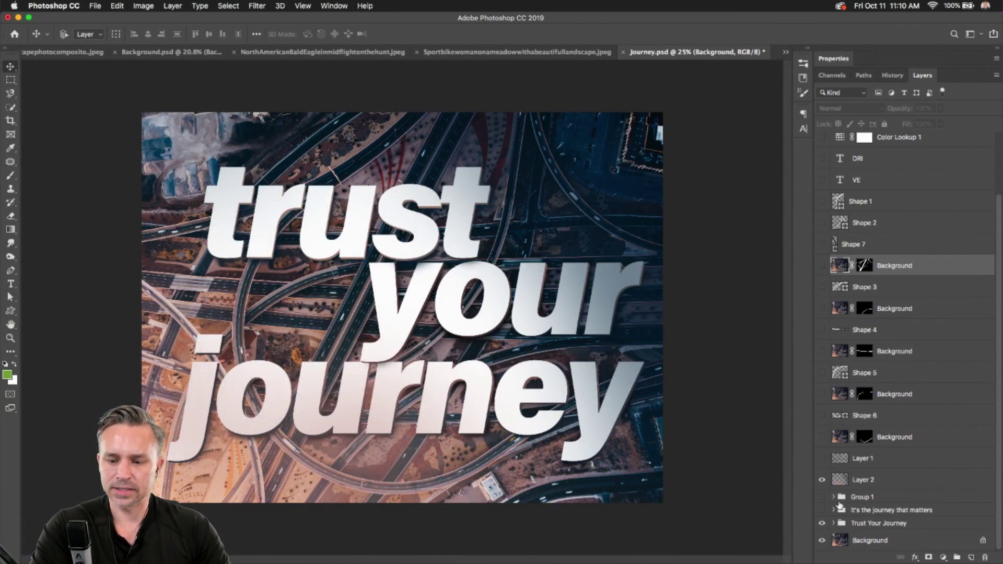
click(821, 524)
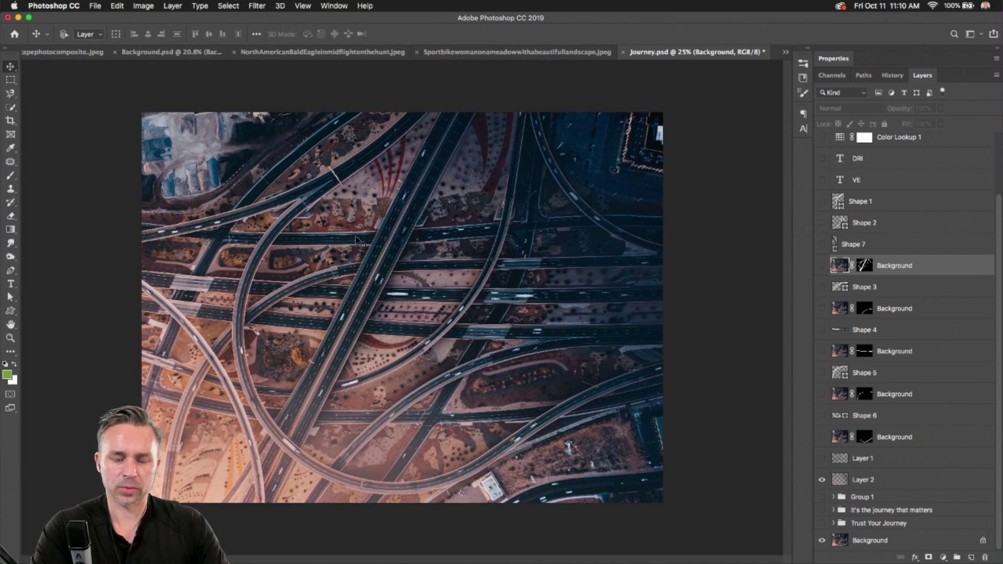
Step: Add an empty layer above the uppermost masked Background copy and set the Pen tool to Shape mode
scroll(354, 264, up, 5)
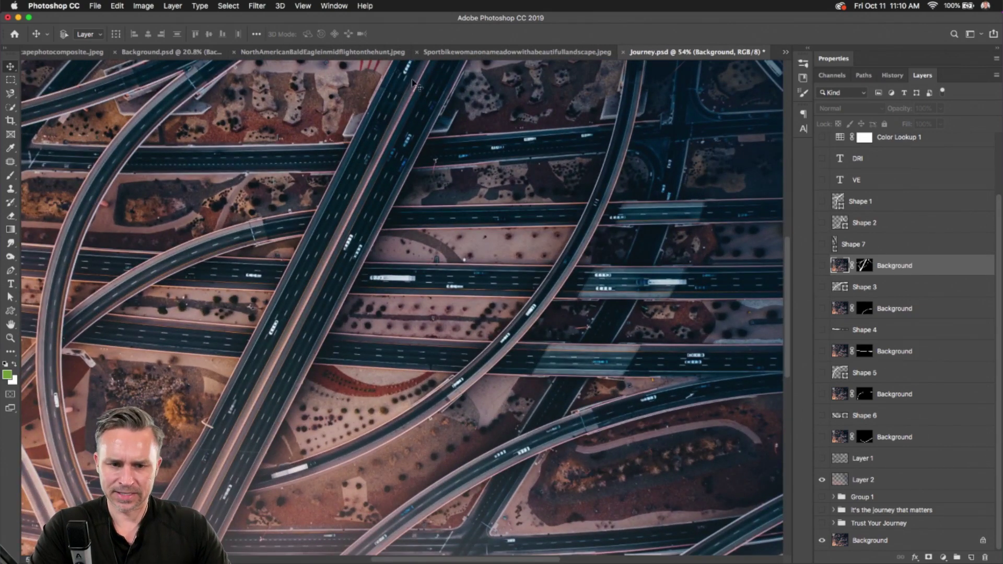
scroll(170, 237, down, 3)
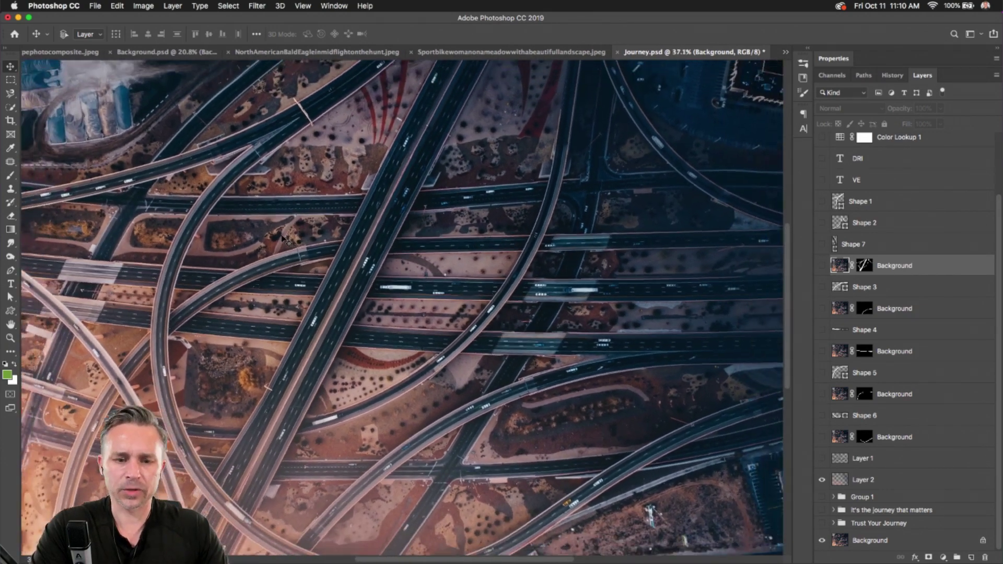
scroll(170, 238, down, 2)
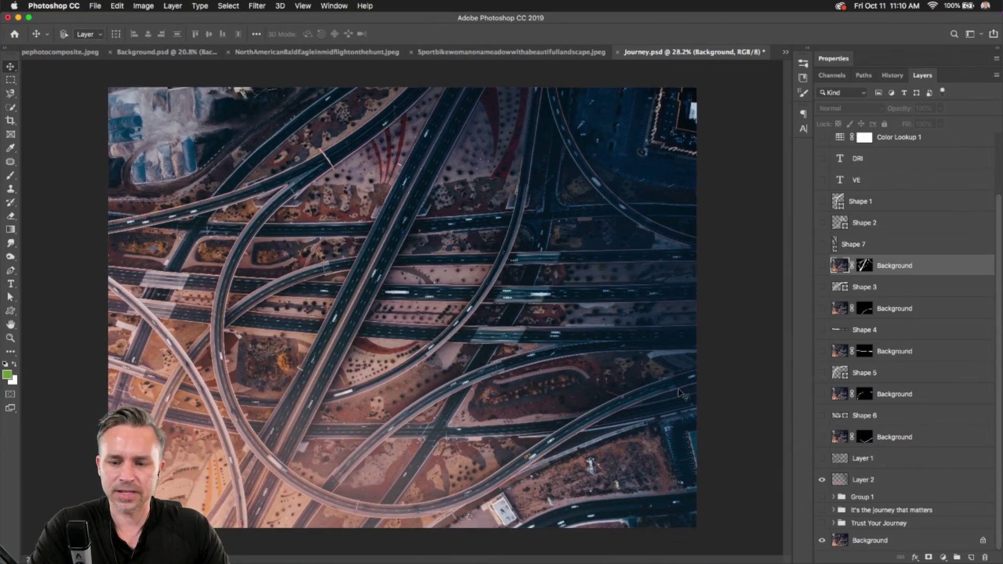
click(971, 557)
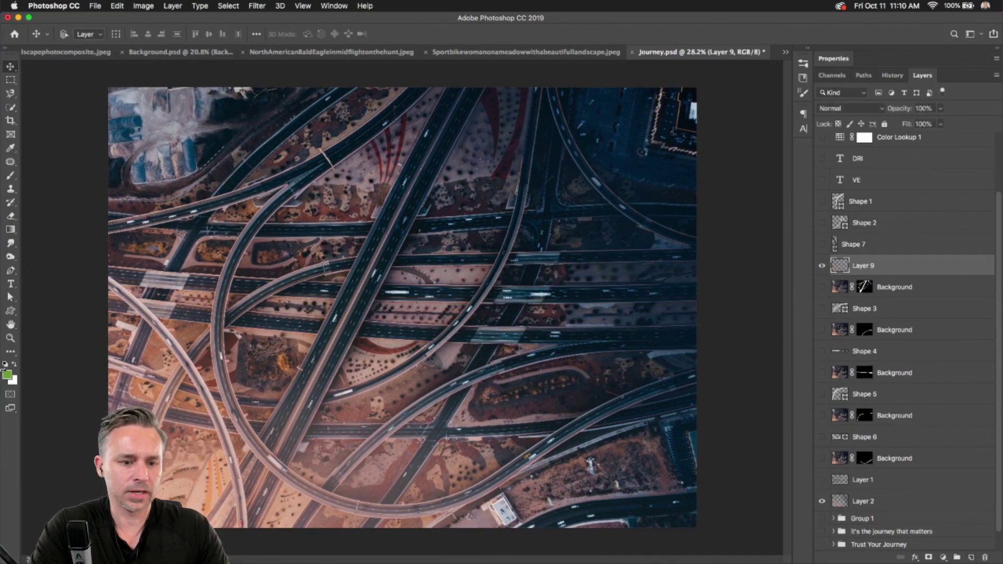
click(10, 270)
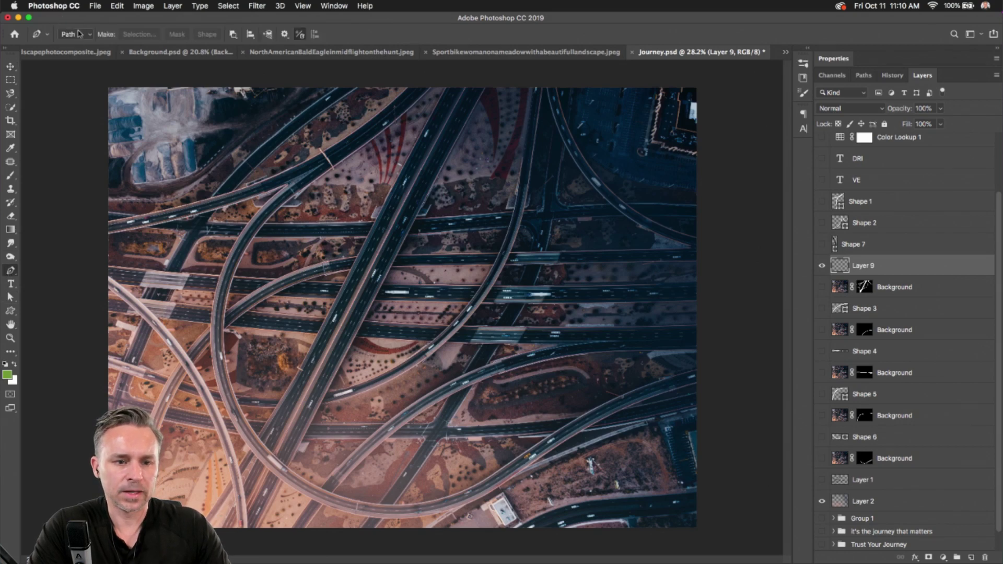
click(78, 34)
click(73, 25)
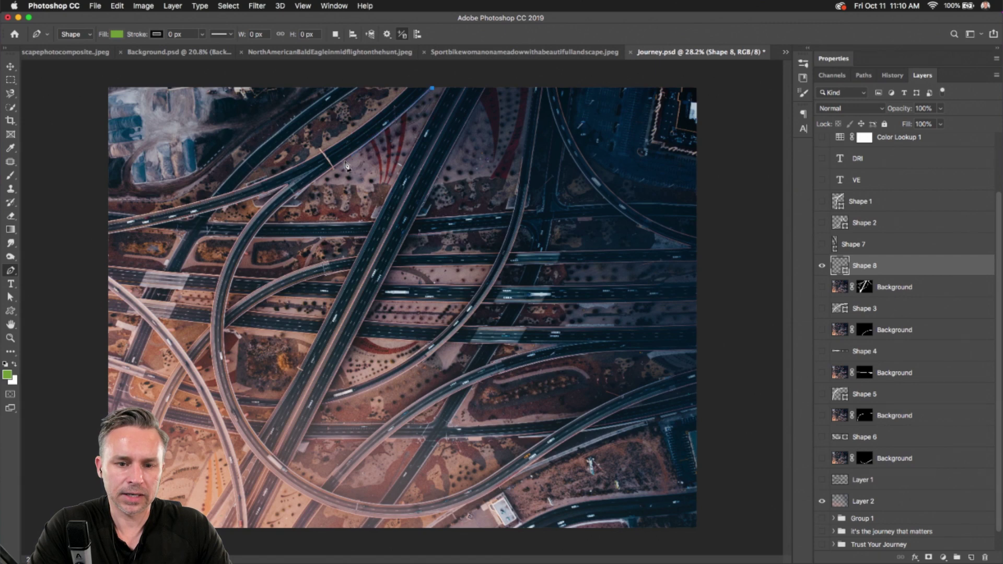
Step: Start tracing the large looping road from the image's upper edge down its curve, and set the shape's fill to none
drag(345, 163, 321, 174)
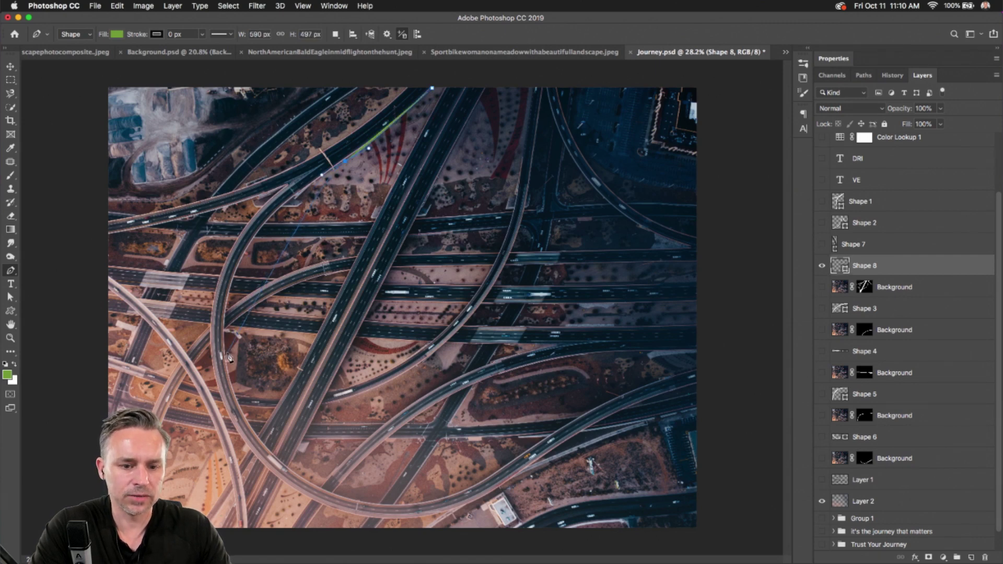
drag(226, 357, 248, 469)
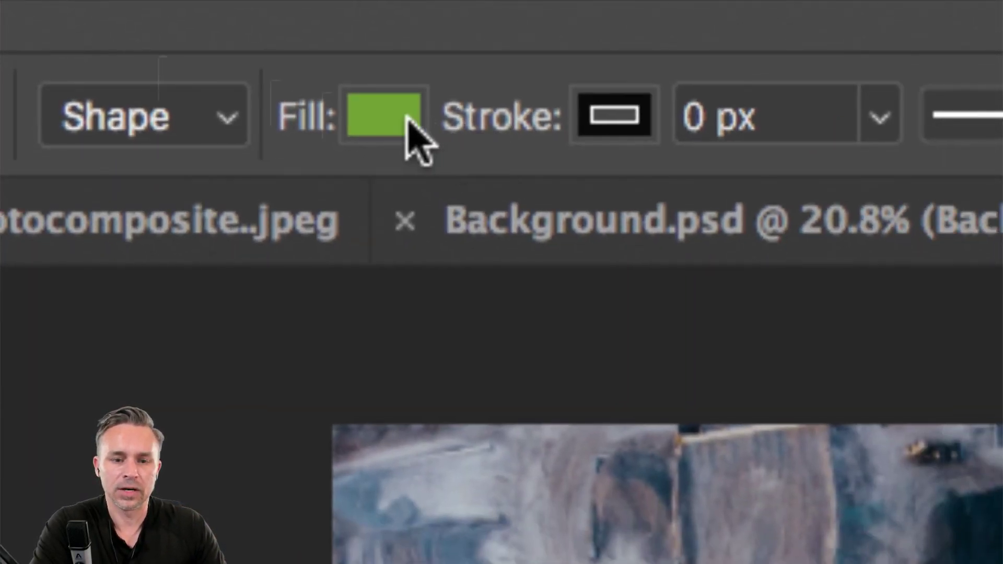
click(408, 120)
click(83, 233)
click(349, 30)
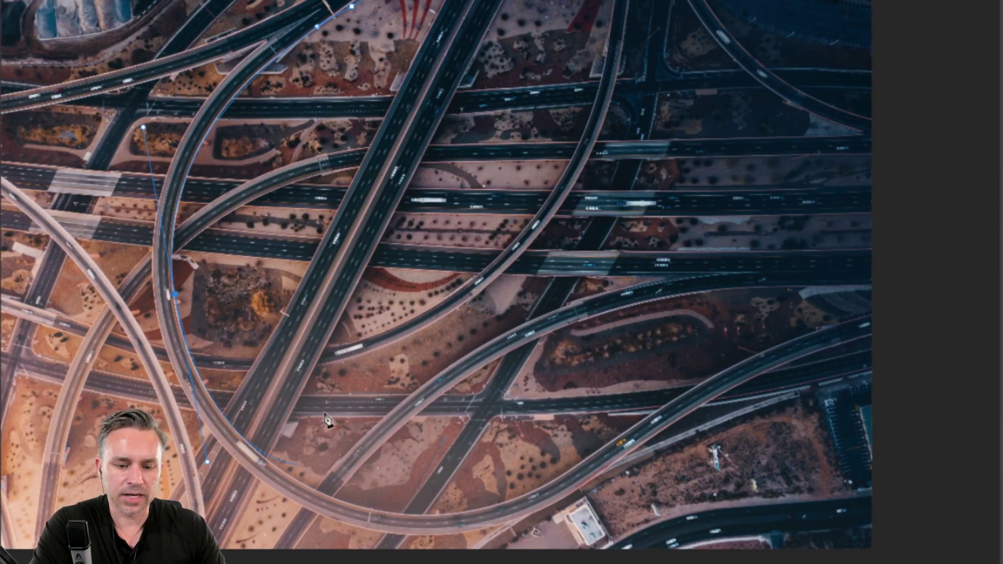
Step: Continue the outline around the road's lower bend to the image's right edge and close it outside the canvas, about 3478 by 2953 px
drag(397, 524, 499, 490)
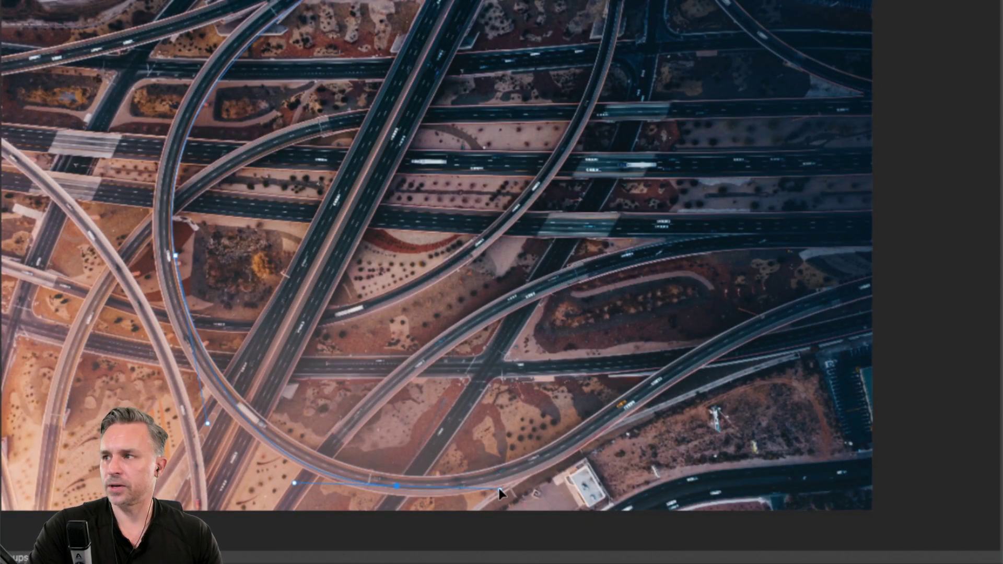
drag(499, 491, 530, 485)
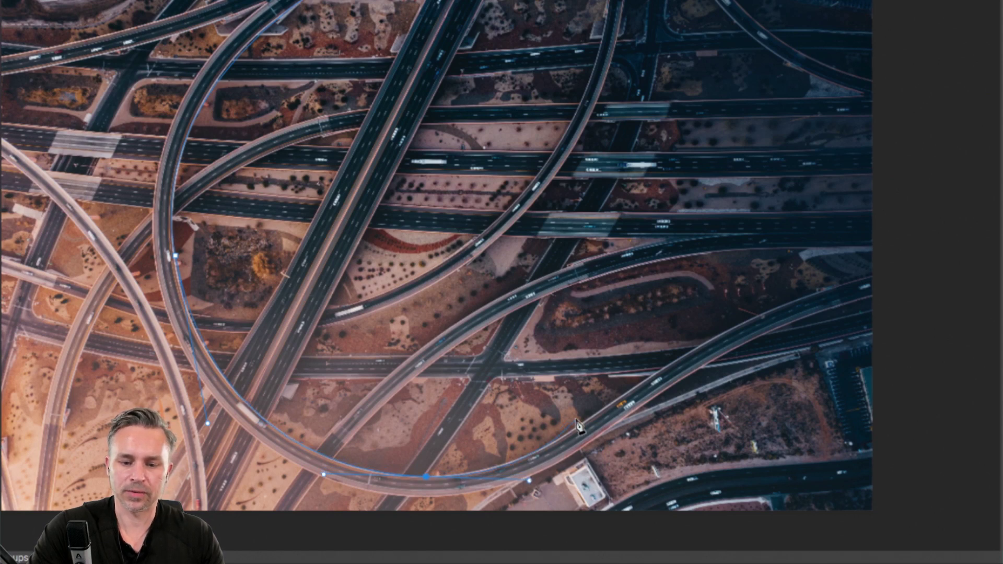
drag(658, 371, 703, 340)
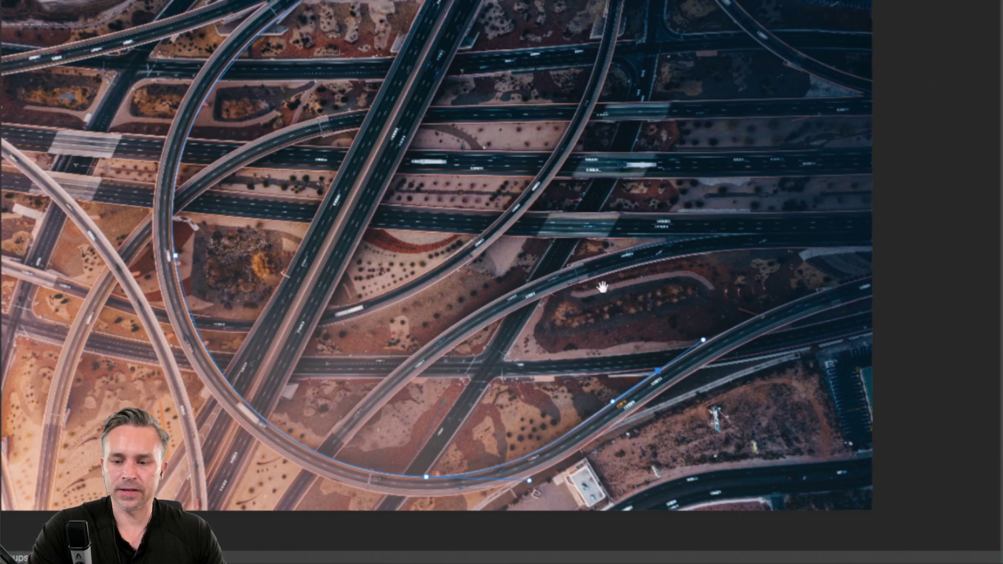
drag(877, 275, 926, 273)
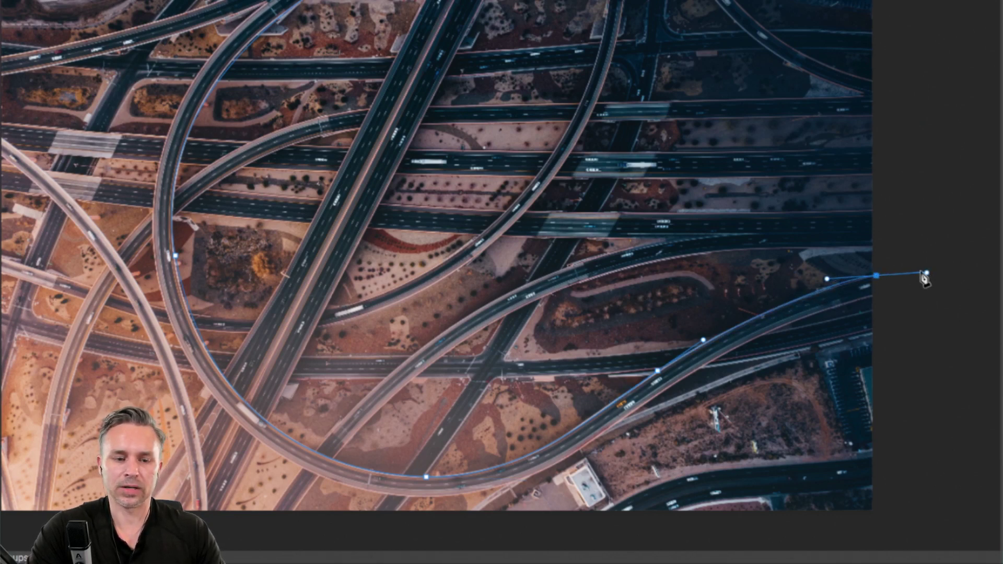
click(930, 205)
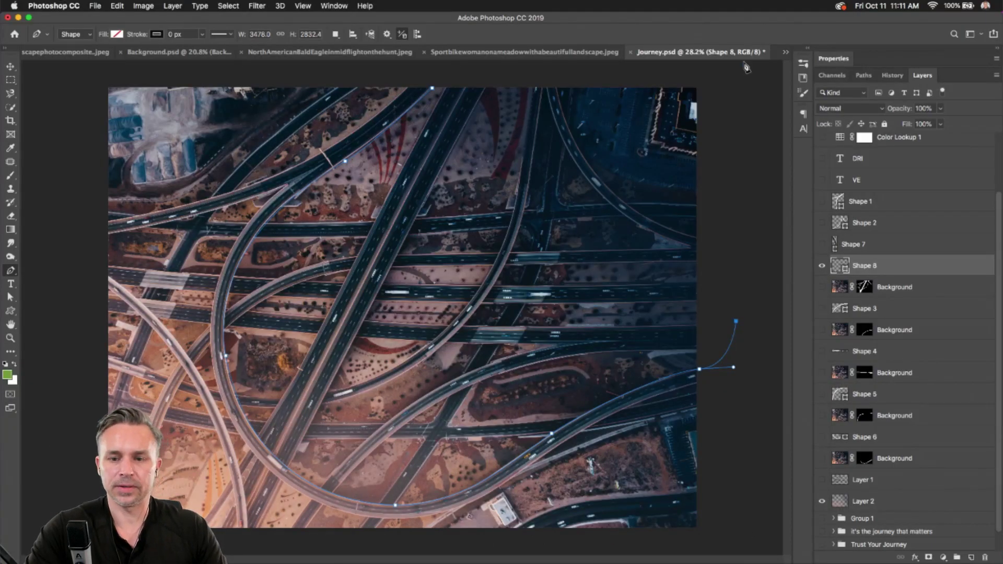
click(735, 82)
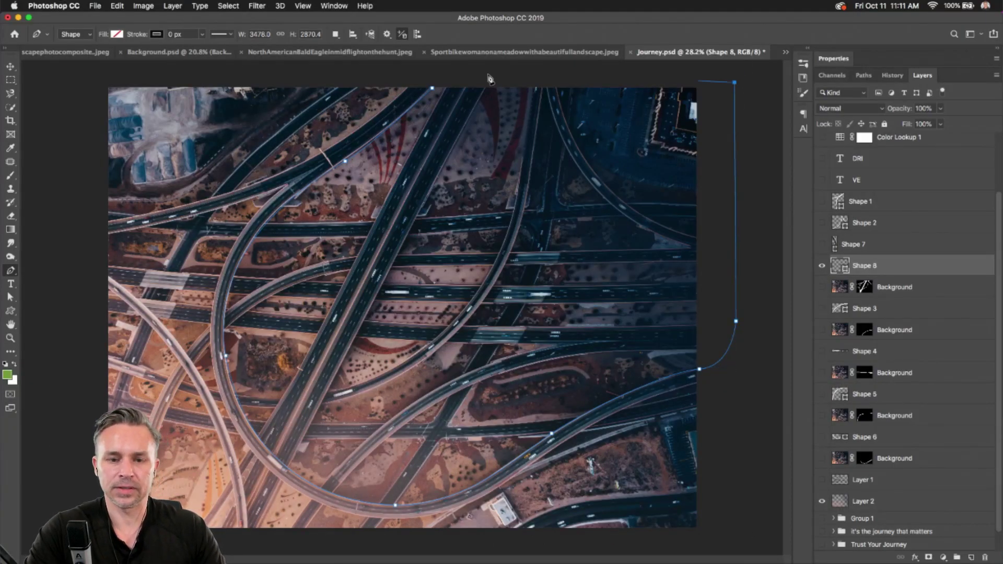
click(469, 70)
click(432, 88)
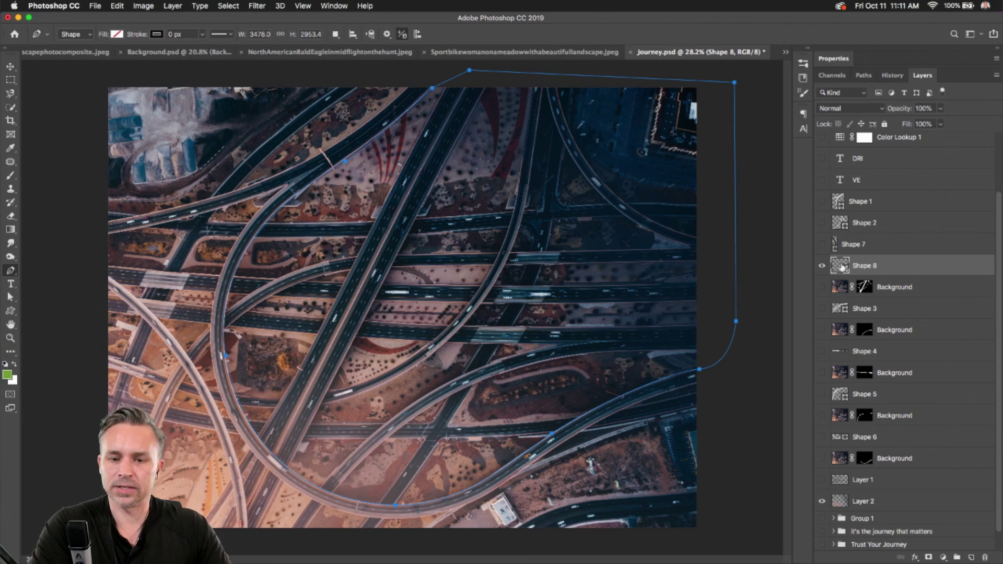
Step: Load the traced road shape as a selection, and switch the active layer to Layer 2 and back to the traced shape
super+click(840, 266)
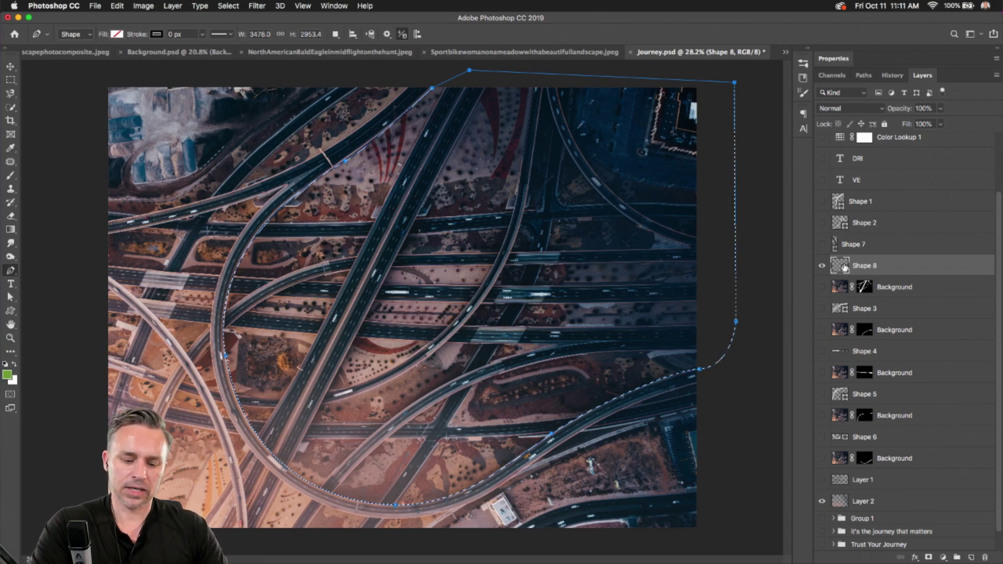
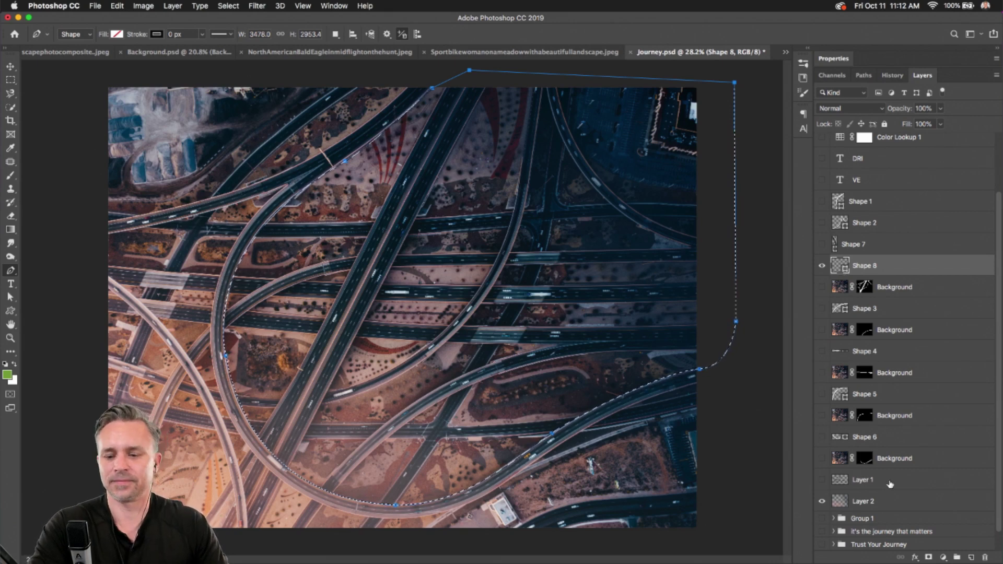
click(898, 507)
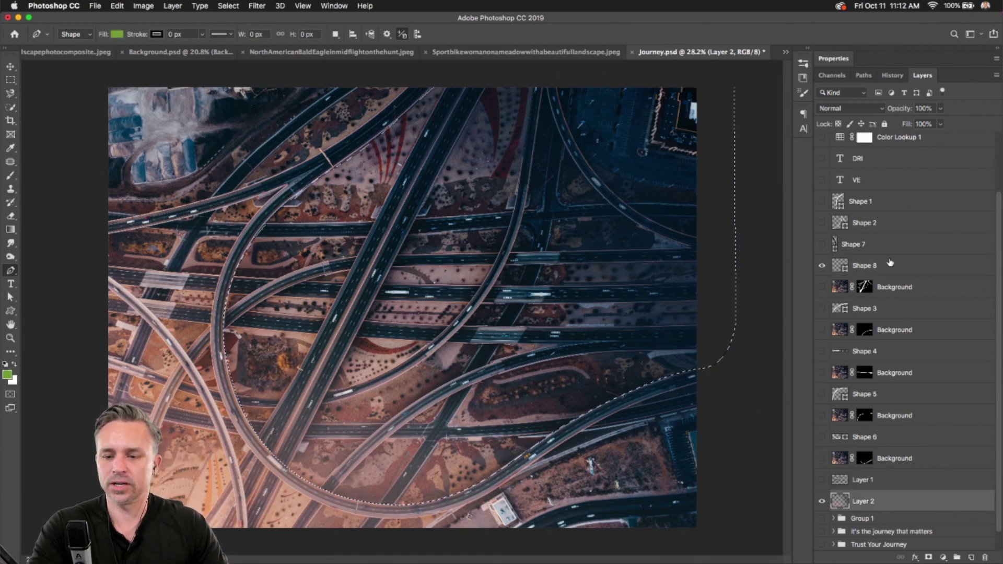
click(890, 263)
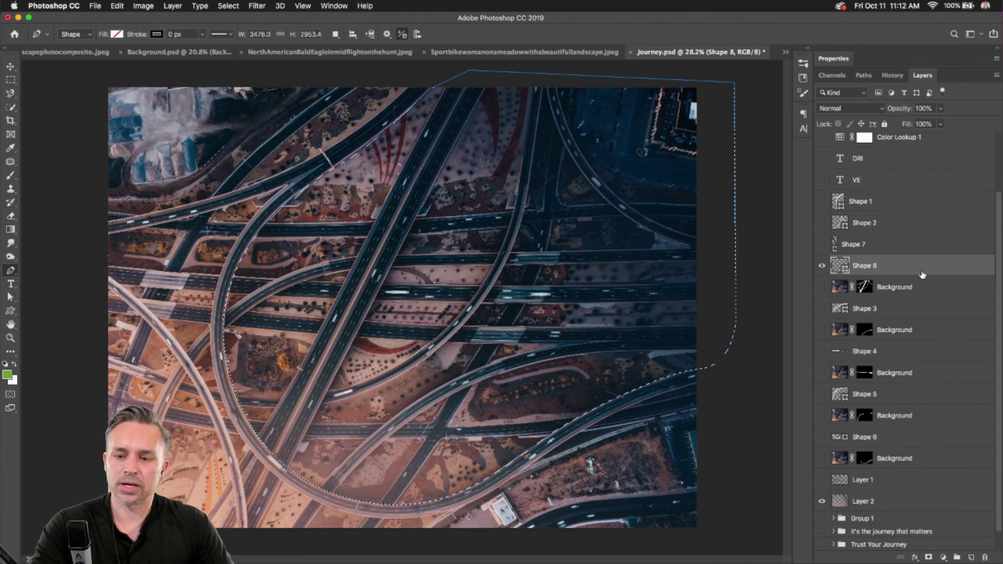
Step: Clear the selection and hide the traced road shape, then show and select the Shape 3 layer
click(823, 266)
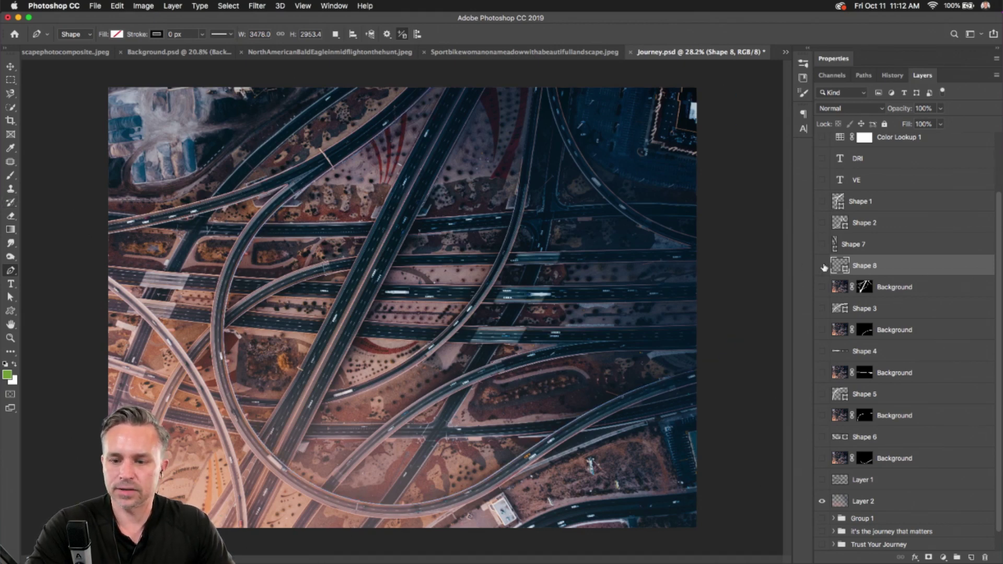
click(822, 309)
click(846, 310)
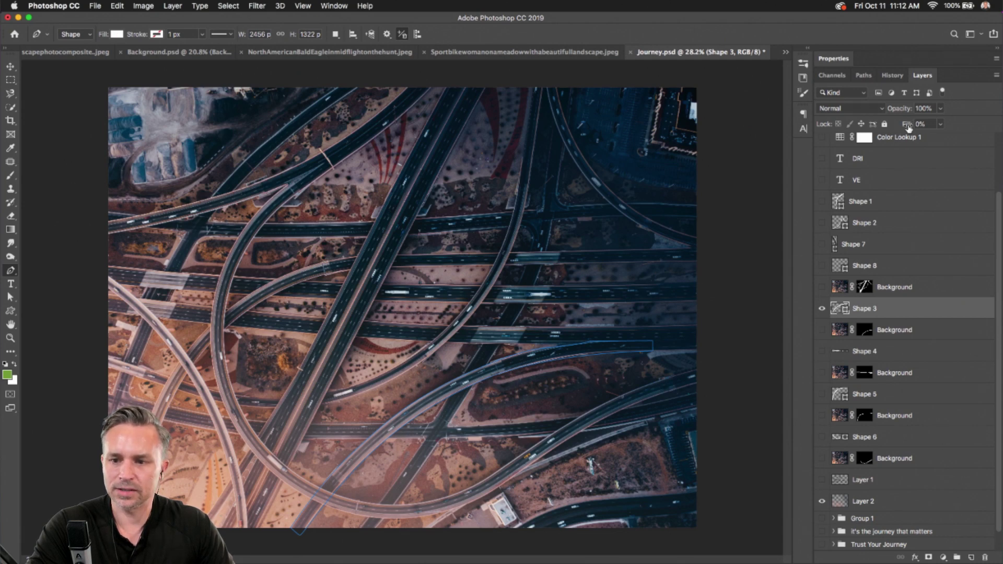
Step: Raise the Shape 3 layer's fill to 100% so the traced road displays as solid white
drag(909, 129, 999, 149)
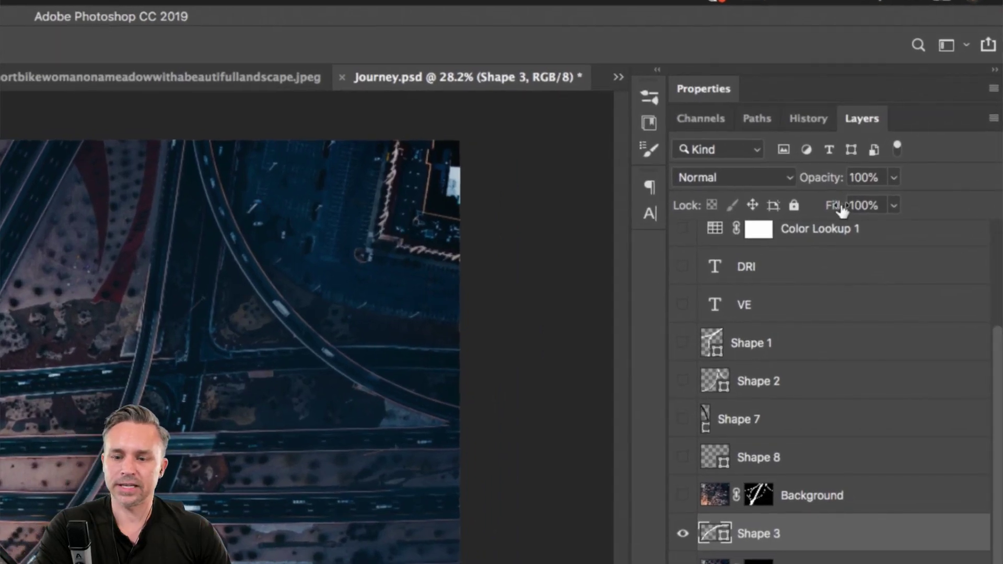
drag(842, 208, 815, 204)
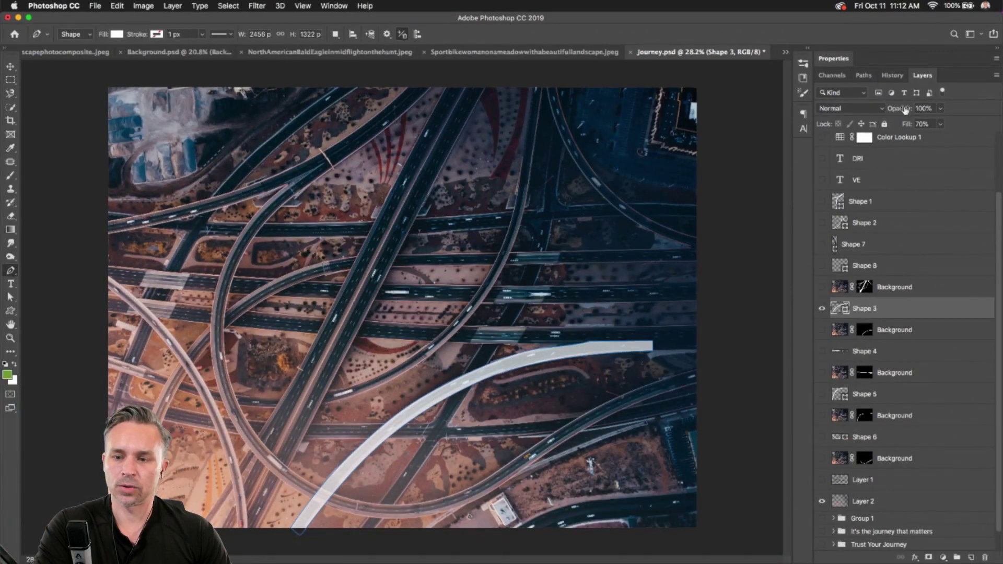
drag(908, 126, 1001, 138)
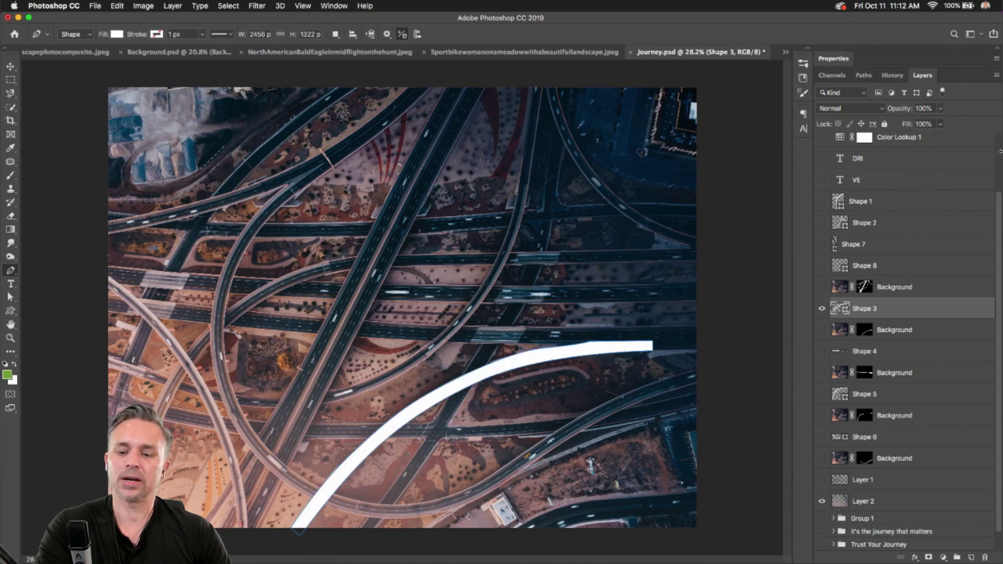
Step: Show the Shape 4 layer and set its fill to 100%
click(890, 353)
click(823, 352)
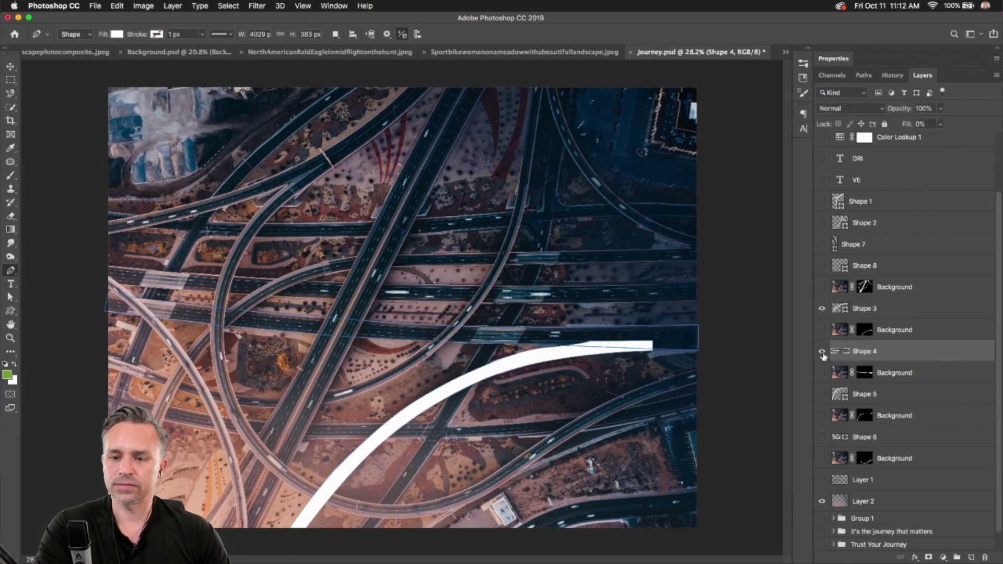
drag(903, 128, 993, 130)
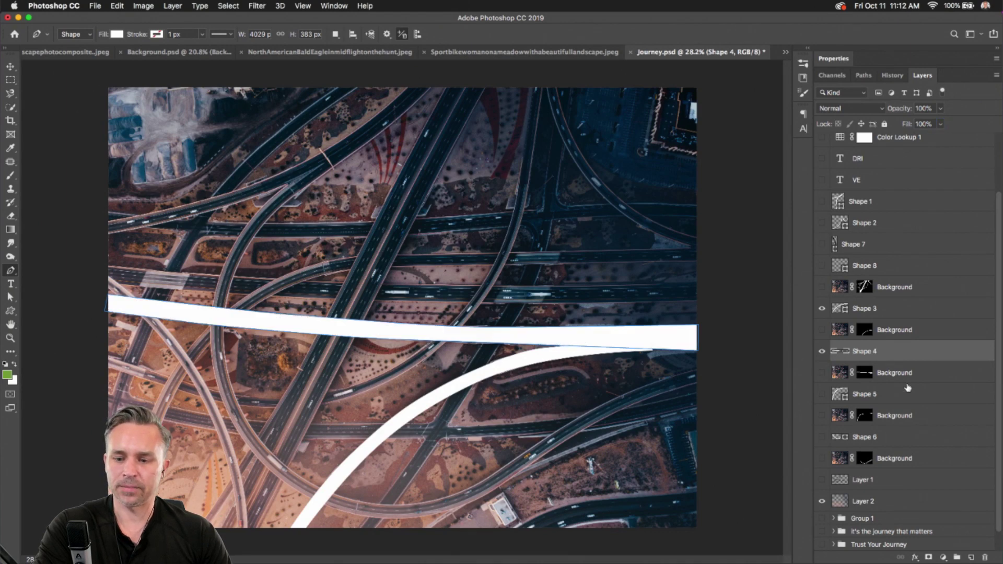
Step: Show the Shape 5 and Shape 6 layers and set their fill to 100%
click(889, 395)
click(822, 394)
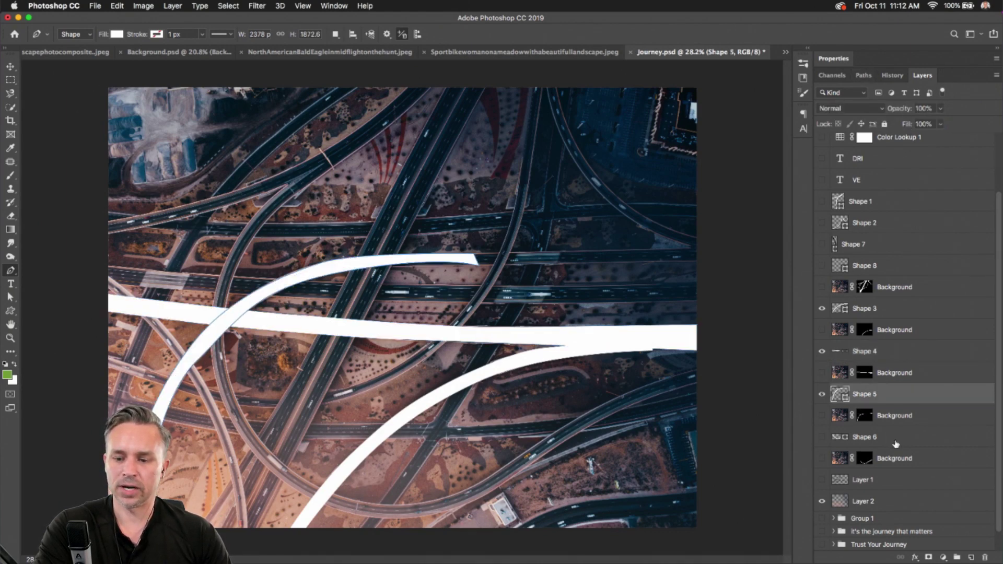
click(895, 439)
click(822, 438)
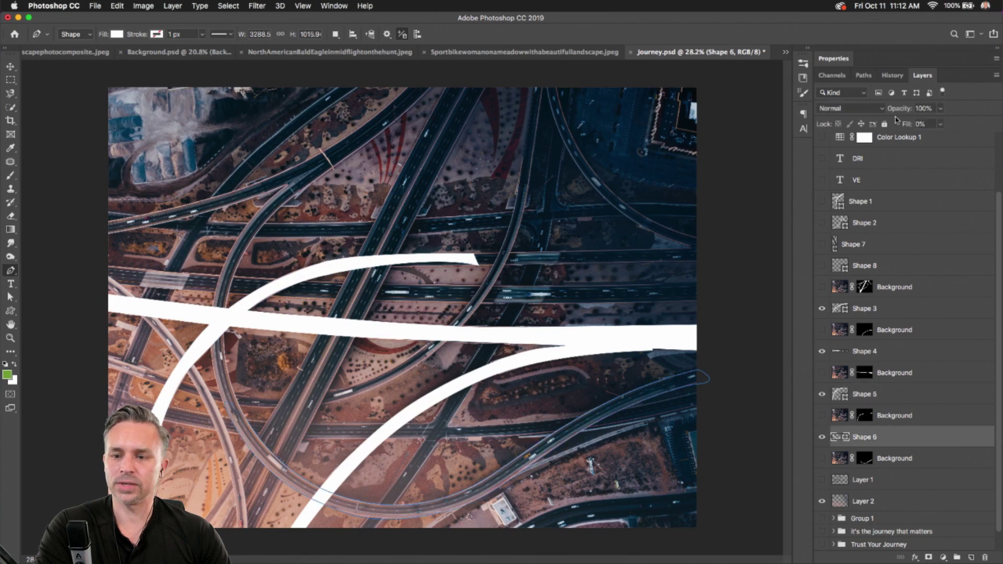
drag(908, 127, 1000, 149)
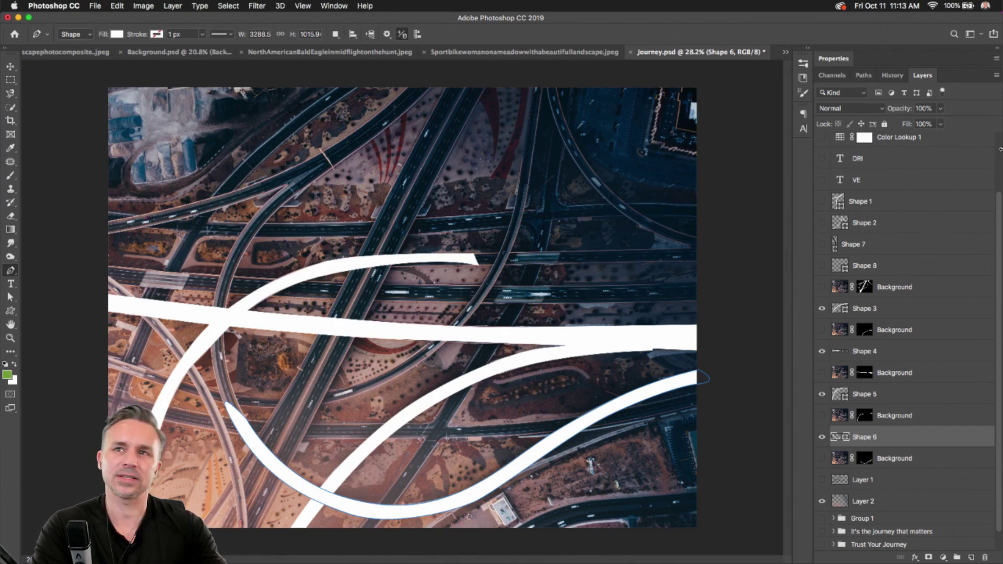
Step: Show Layer 1, hide it again, and reselect the Shape 6 layer
click(911, 460)
click(836, 480)
click(822, 481)
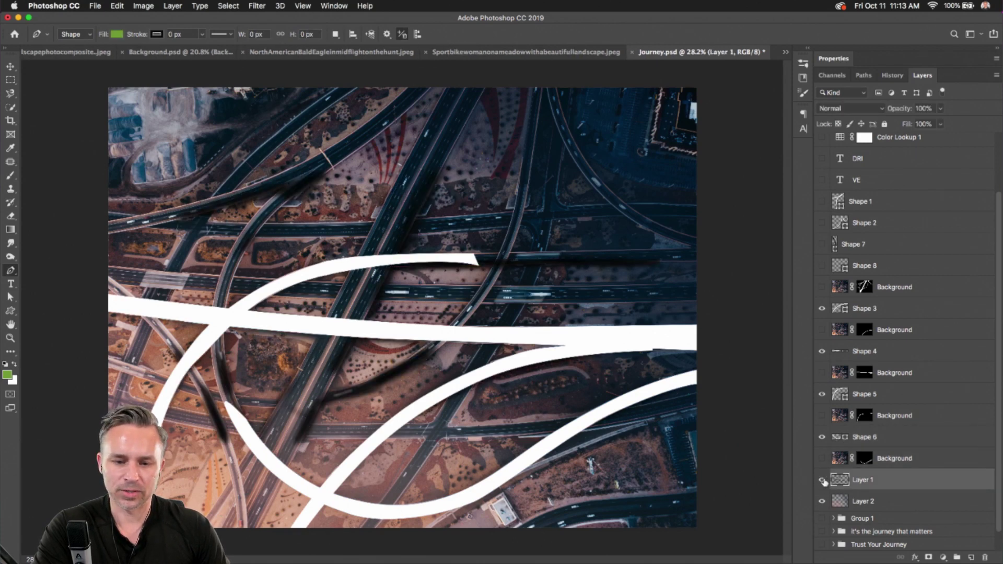
click(822, 480)
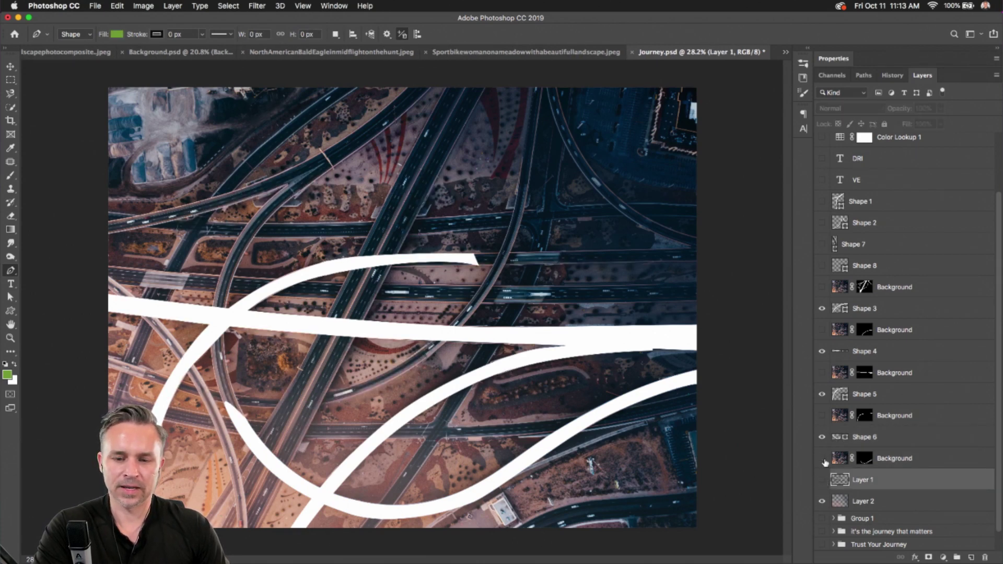
click(944, 464)
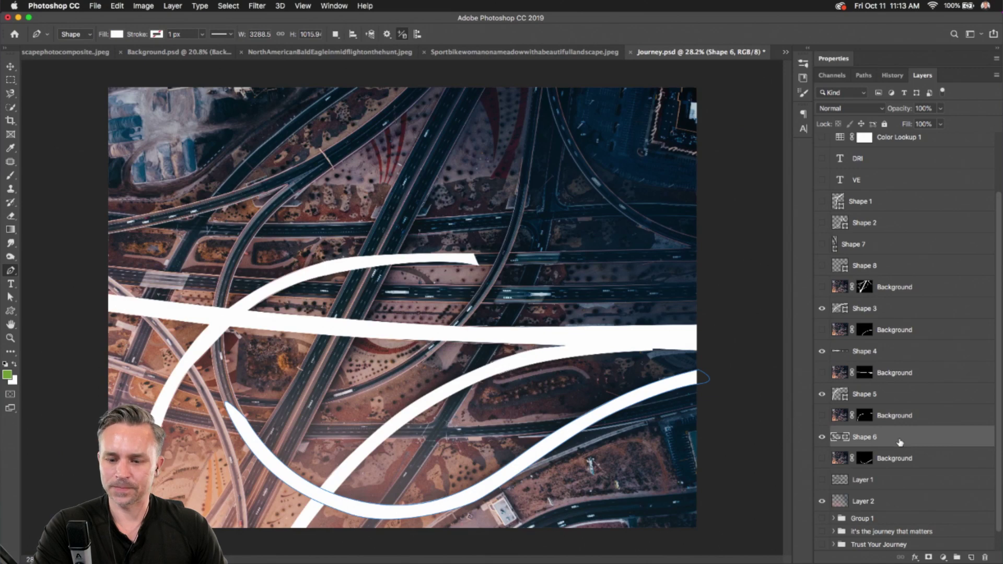
Step: Show the Shape 1 and Shape 2 layers, setting Shape 1's fill to 99% and Shape 2's fill to 100%
scroll(900, 443, down, 1)
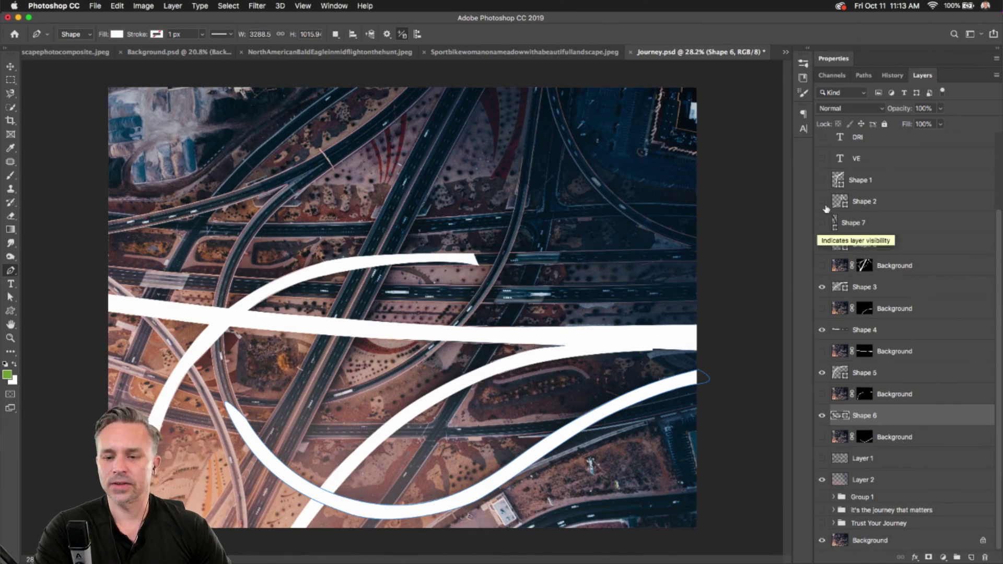
click(822, 201)
click(822, 180)
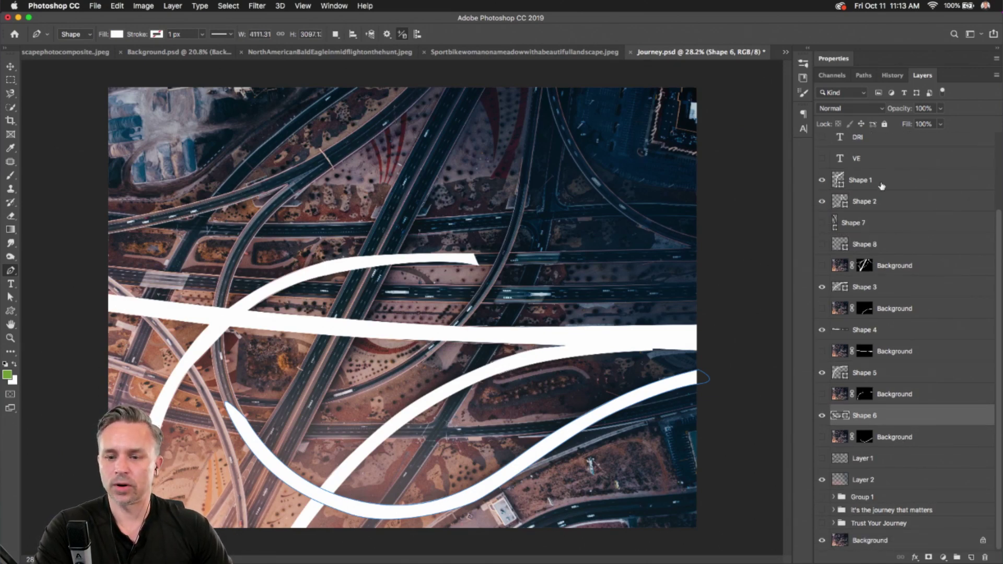
click(882, 184)
drag(909, 127, 915, 203)
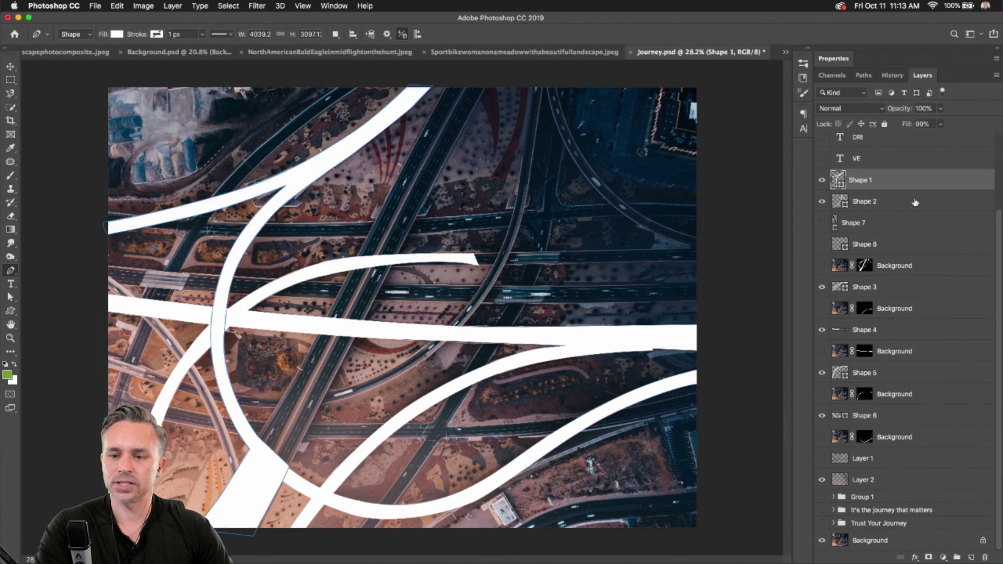
click(857, 202)
drag(913, 127, 924, 124)
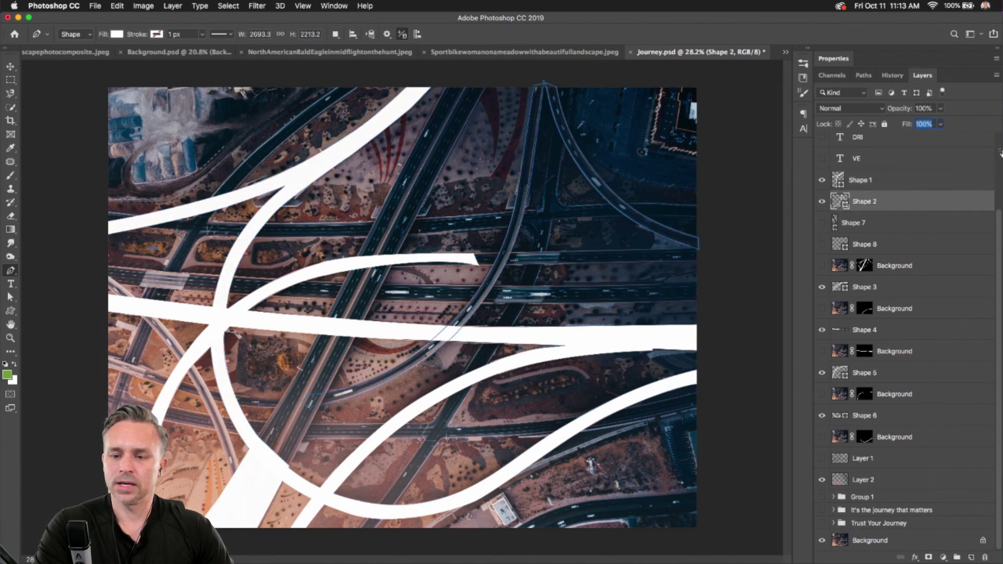
Step: Show the Shape 7 and Shape 8 layers and set Shape 7's fill to 100%
click(889, 225)
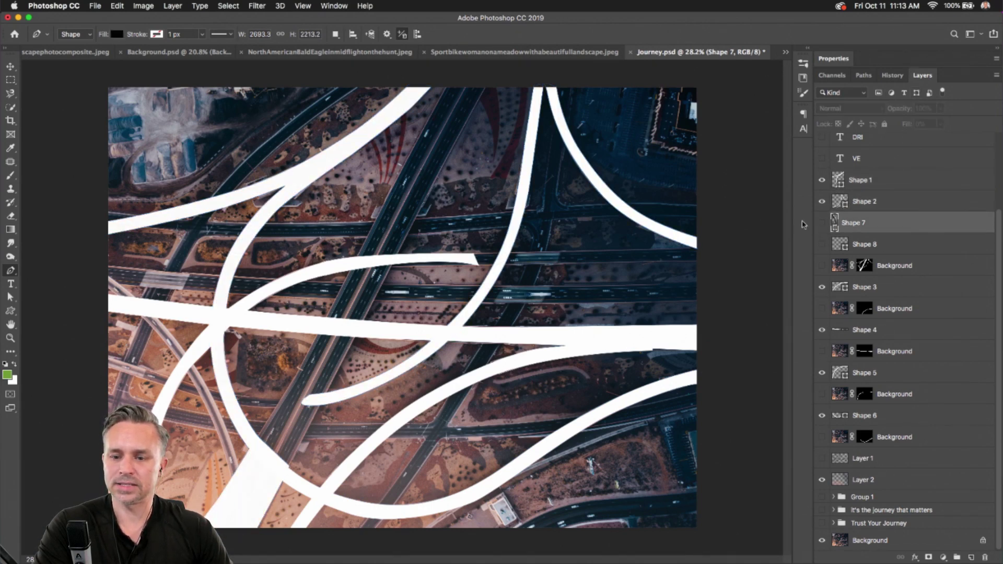
click(821, 223)
click(842, 245)
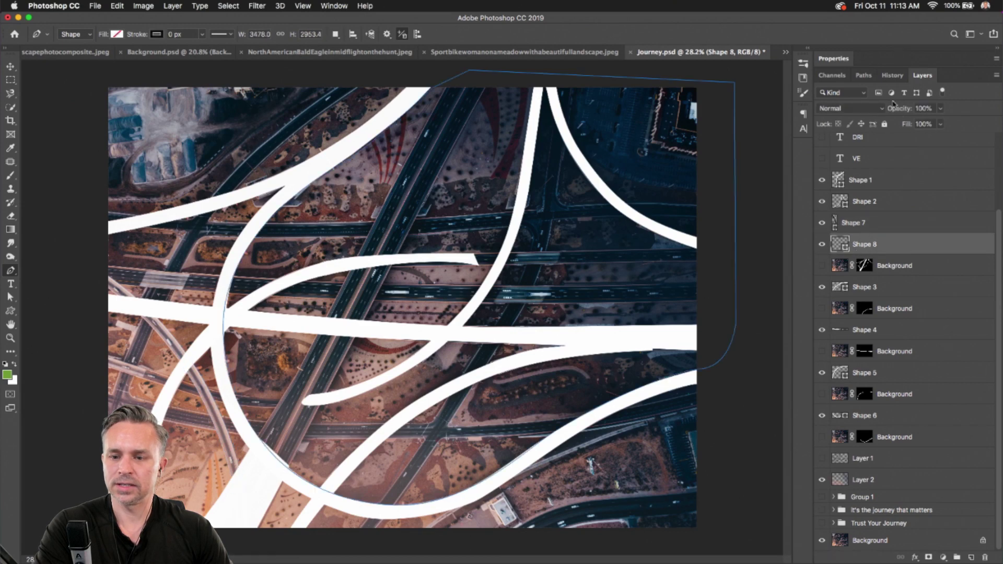
click(888, 222)
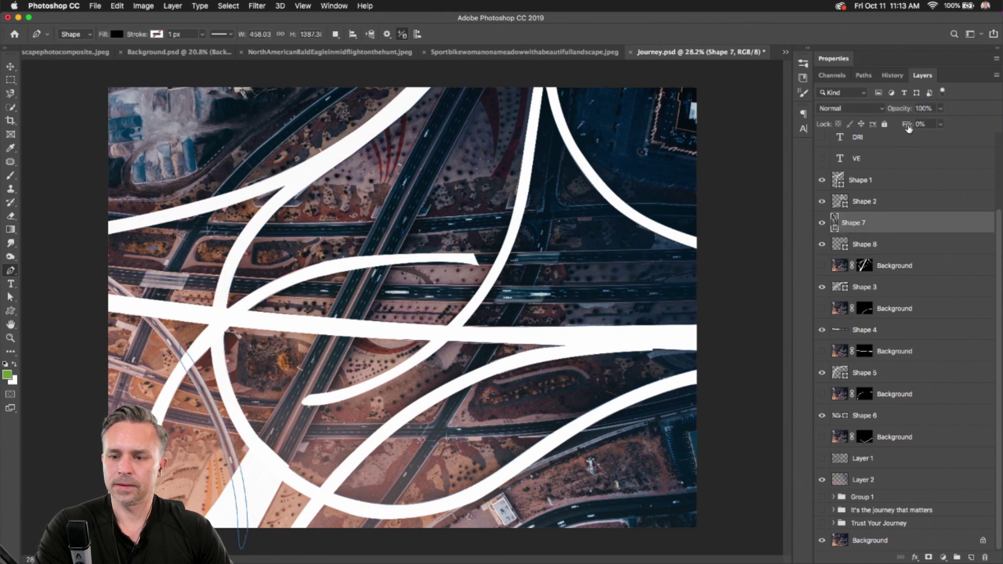
drag(906, 127, 924, 125)
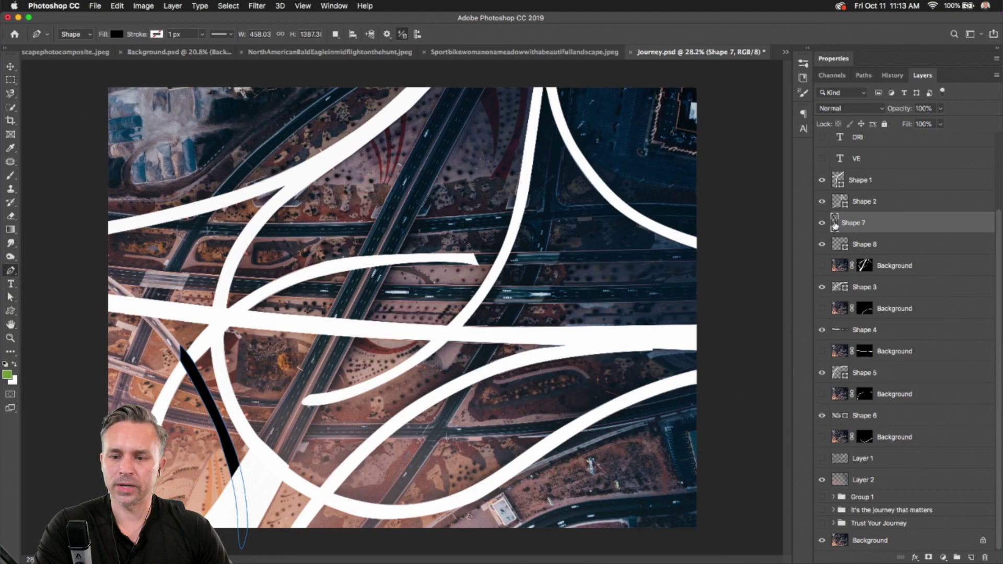
double_click(834, 223)
key(Escape)
drag(697, 224, 746, 211)
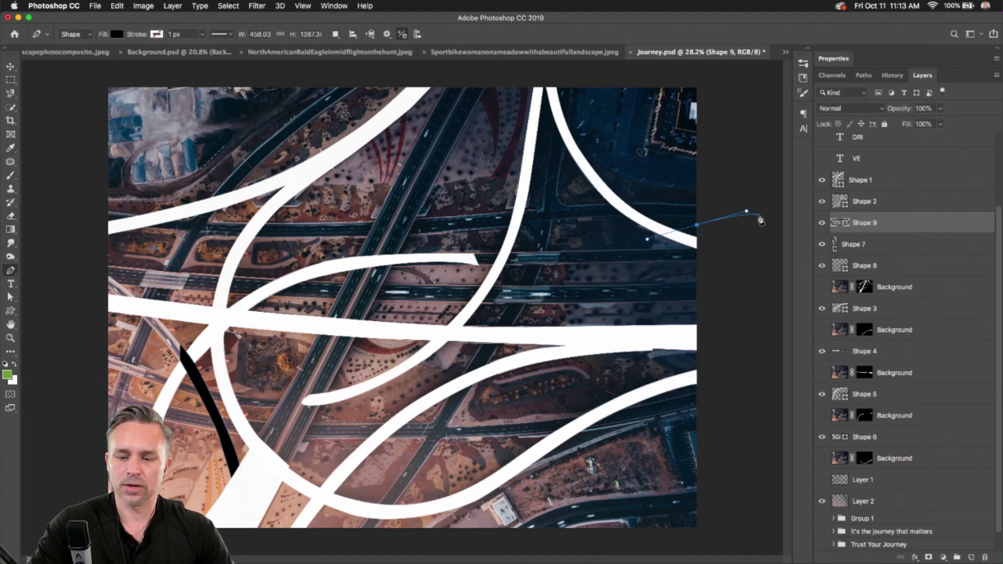
key(Escape)
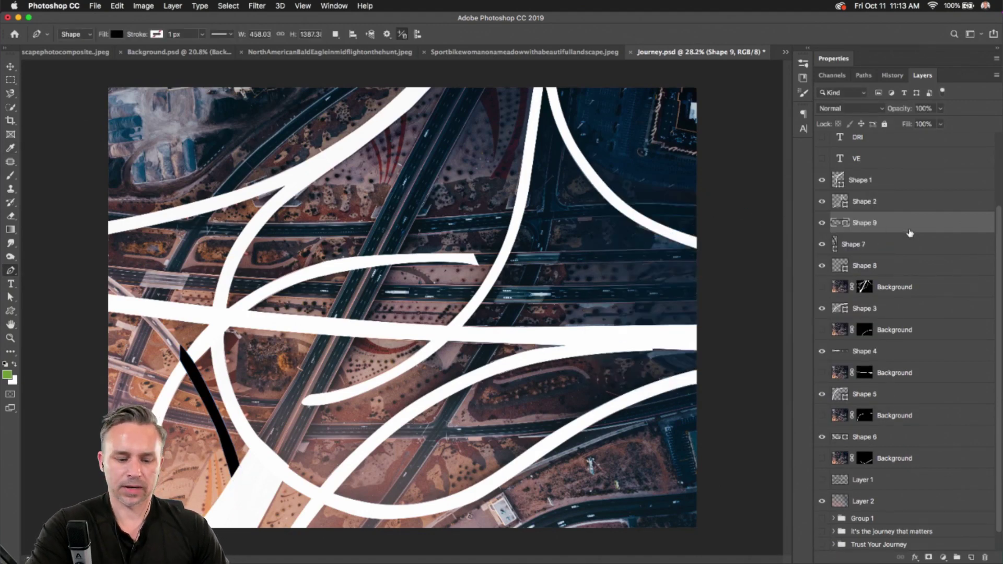
key(BackSpace)
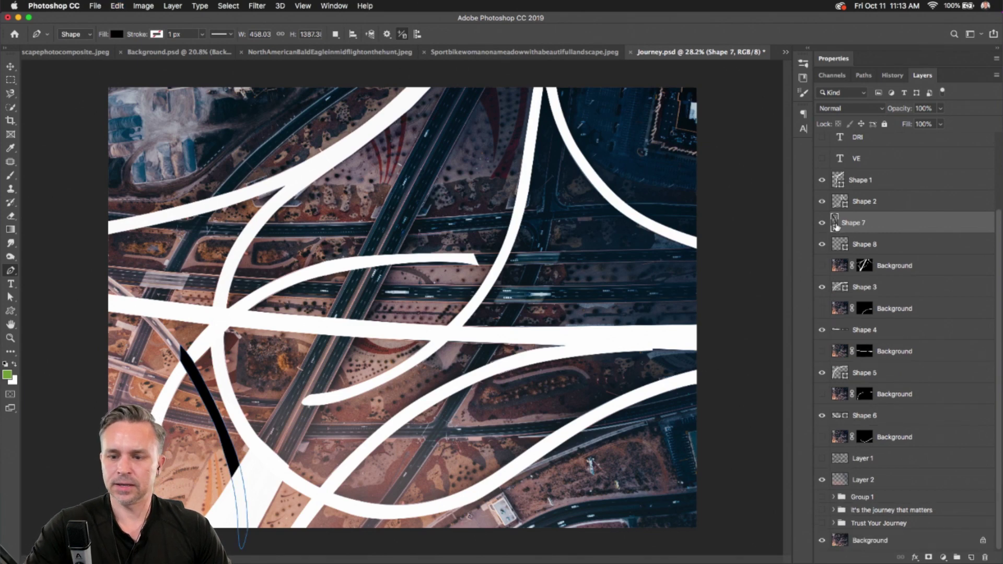
Step: Change the Shape 7 layer's color to pure red (ff0000)
double_click(836, 227)
drag(689, 210, 733, 208)
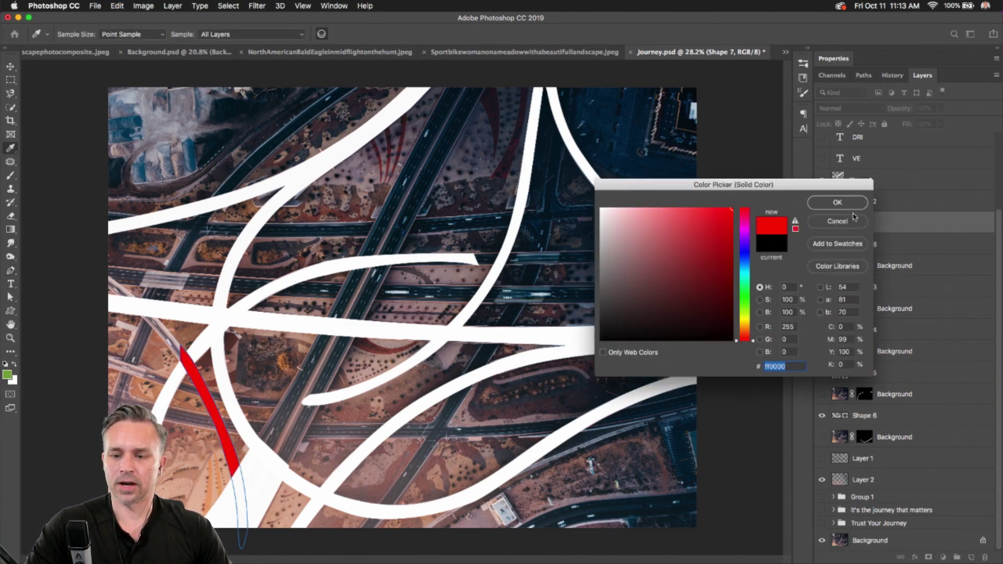
click(832, 204)
Step: Select the Shape 1 layer and change its color to dark blue
click(860, 246)
click(837, 181)
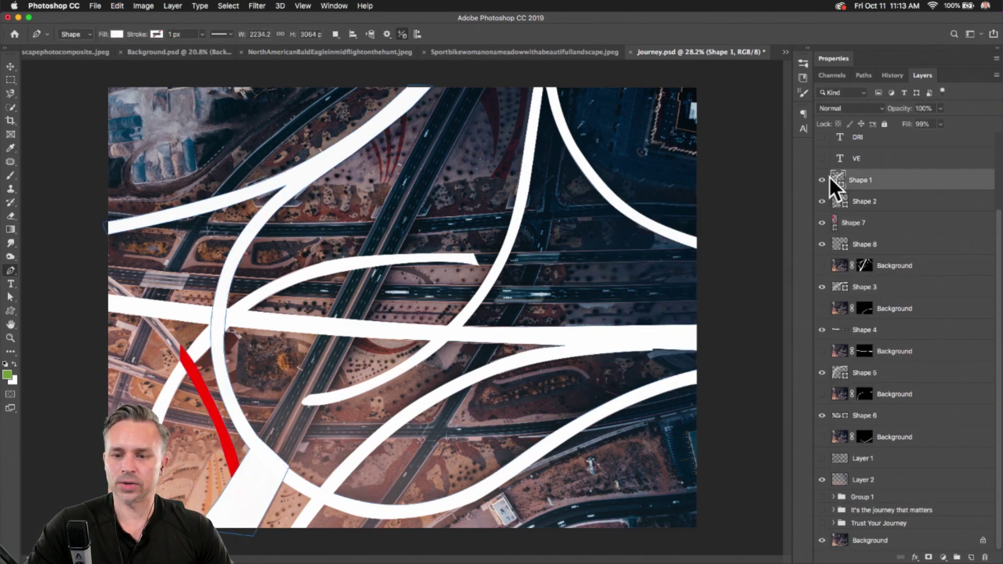
double_click(838, 181)
drag(726, 211, 732, 259)
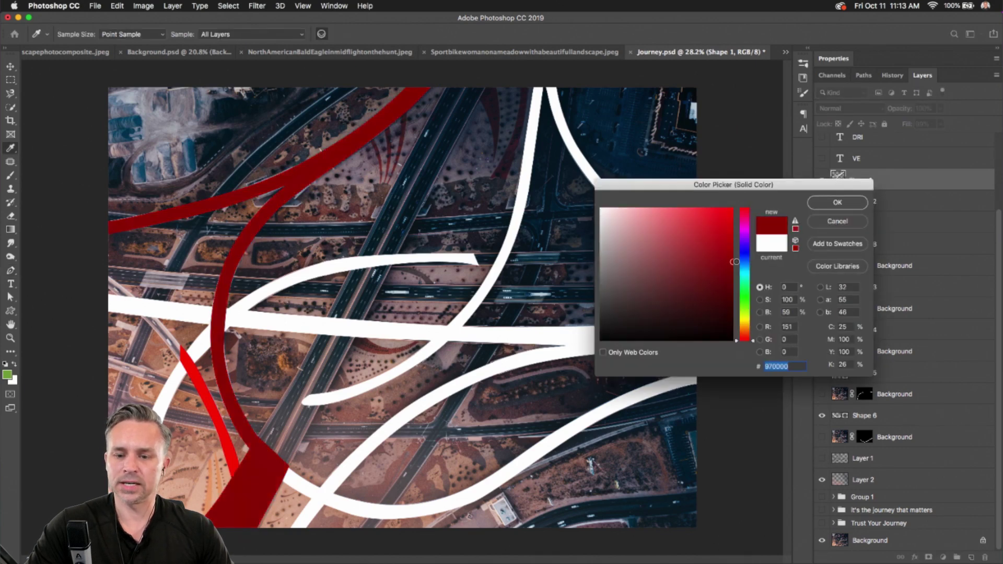
click(744, 255)
key(Return)
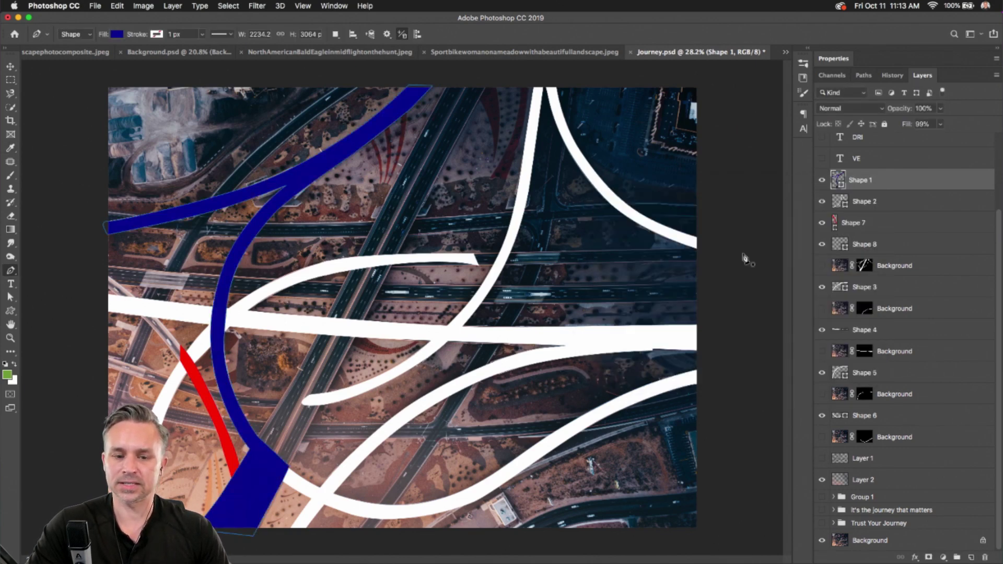
Step: Select the Shape 8 layer and change its solid color to lime green (9ef41c)
click(880, 205)
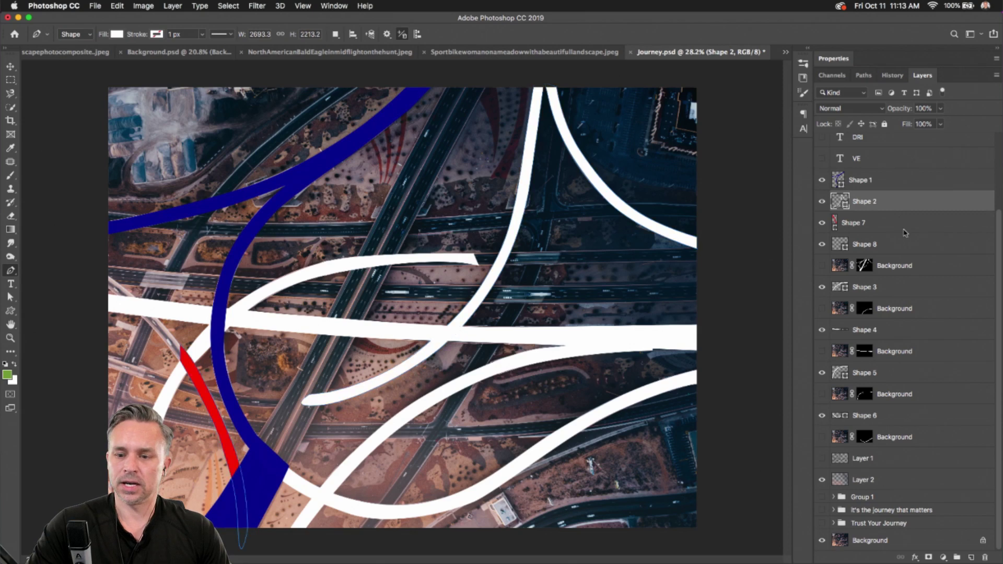
click(899, 222)
click(902, 251)
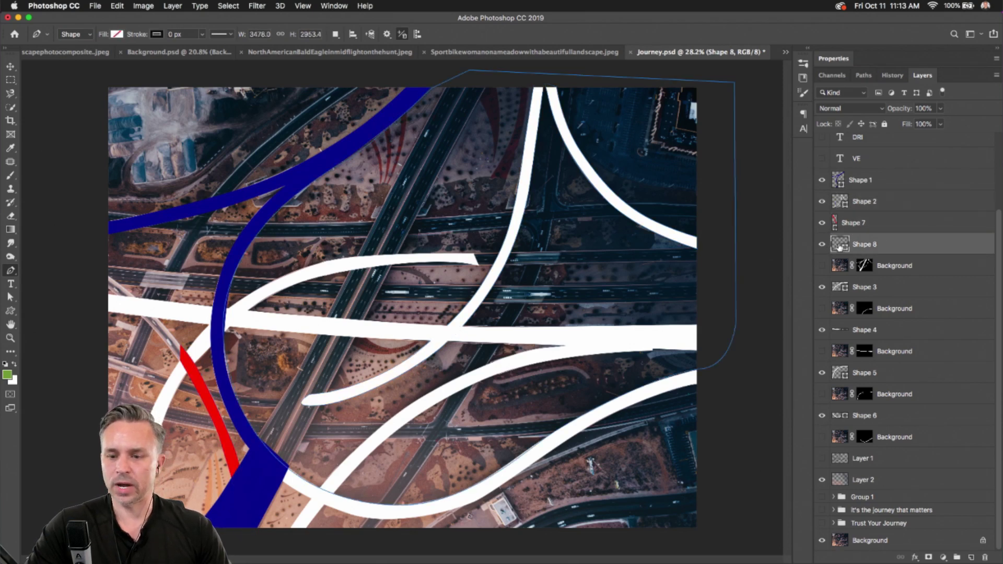
double_click(839, 246)
drag(693, 232, 712, 216)
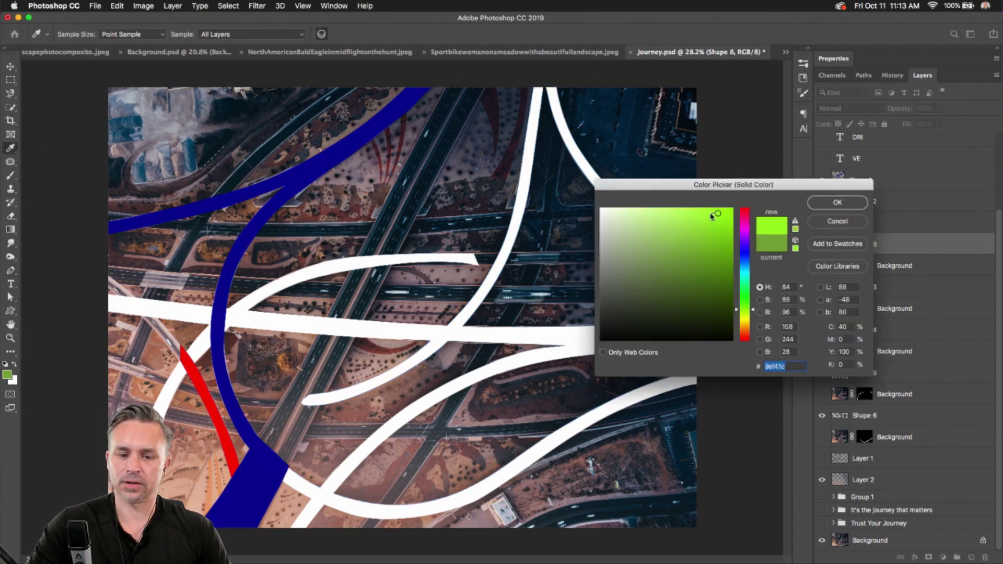
key(Return)
Step: Select the Shape 3 layer and change its color to bright green
click(852, 288)
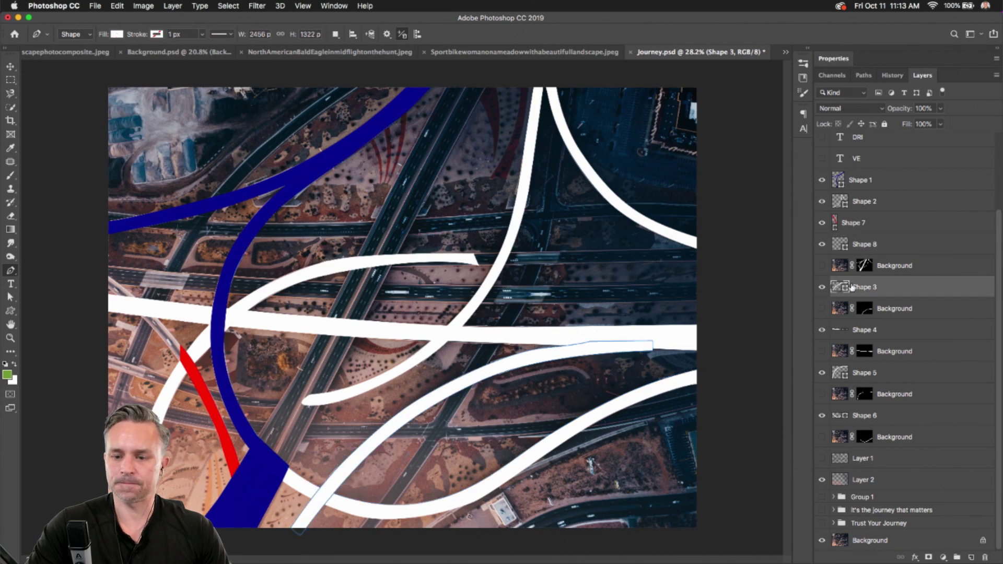
double_click(843, 287)
click(713, 212)
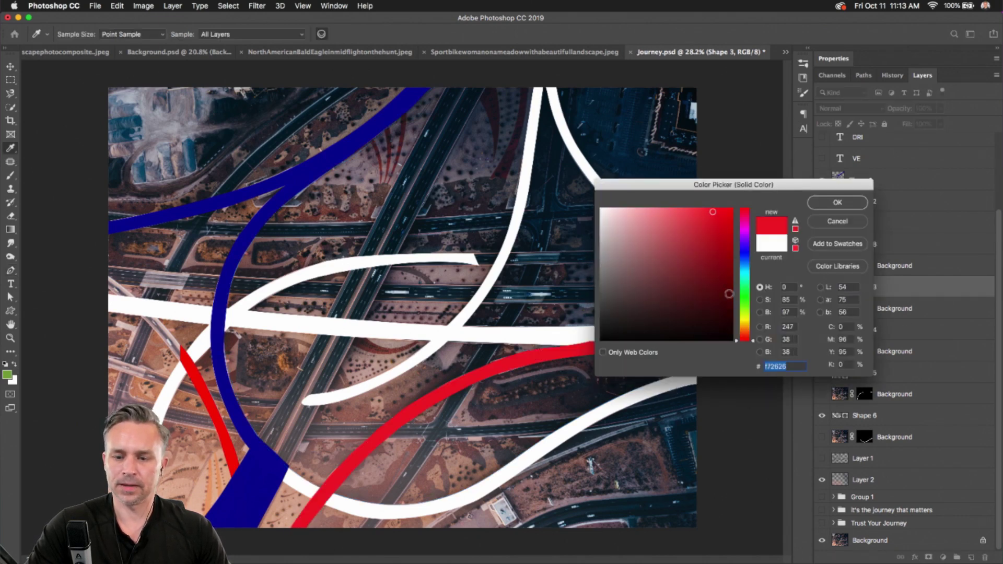
click(744, 293)
click(838, 204)
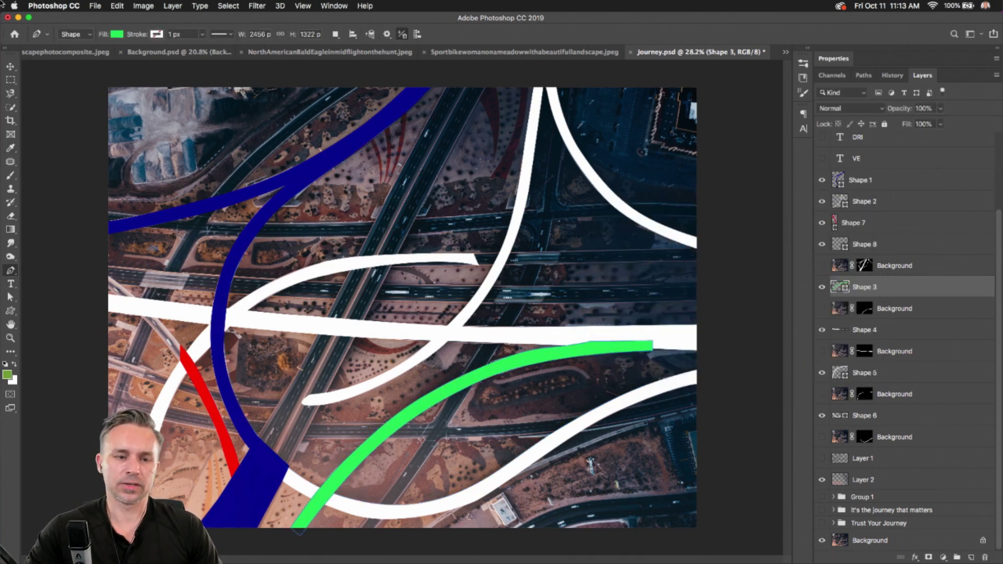
Step: Switch to the Rectangular Marquee tool, select the Shape 8 layer, and hide all the road shape layers
click(11, 80)
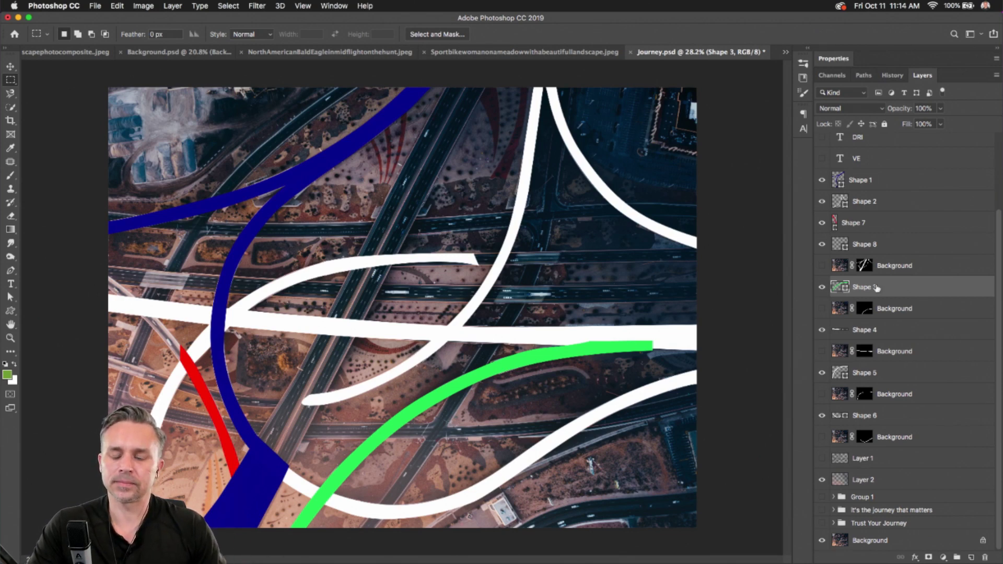
click(895, 246)
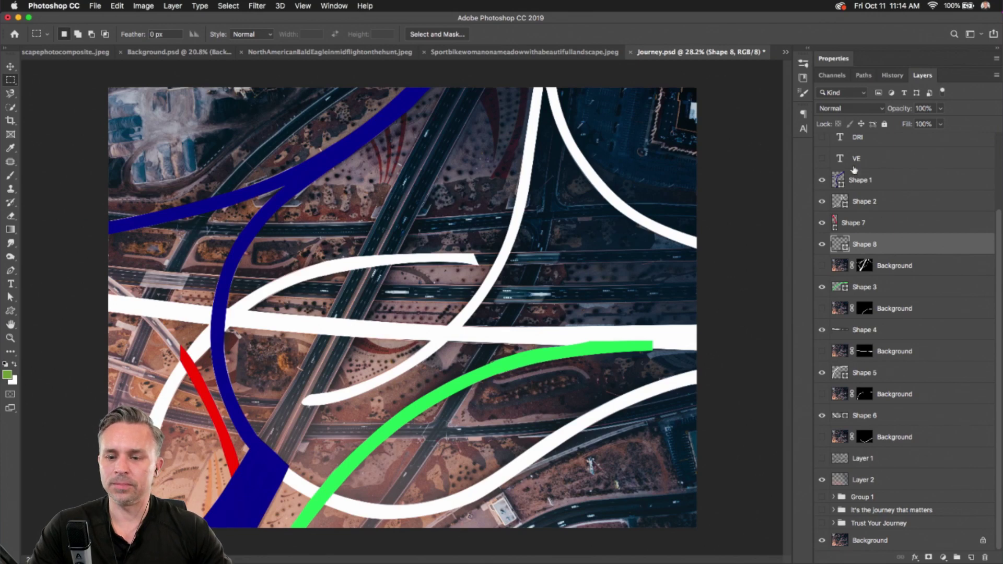
drag(822, 183, 814, 453)
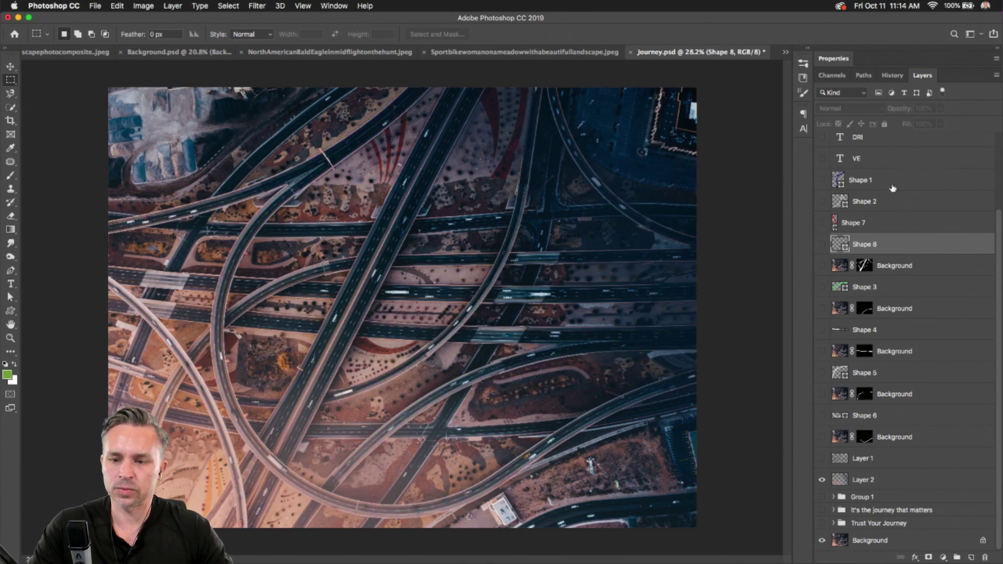
Step: Trace the looping road across the photo with the Curvature Pen tool on a new layer above Shape 1
click(890, 184)
click(972, 558)
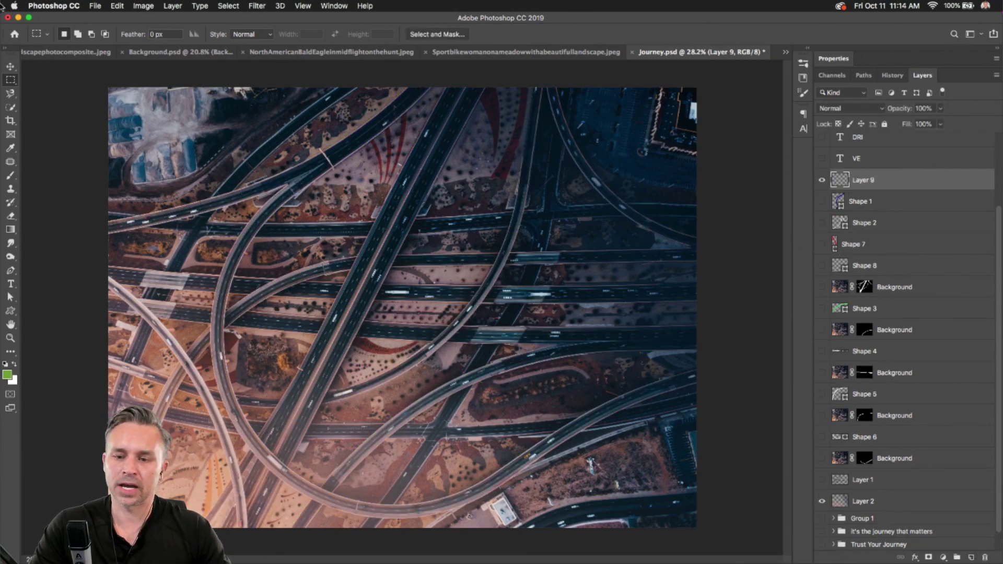
click(10, 270)
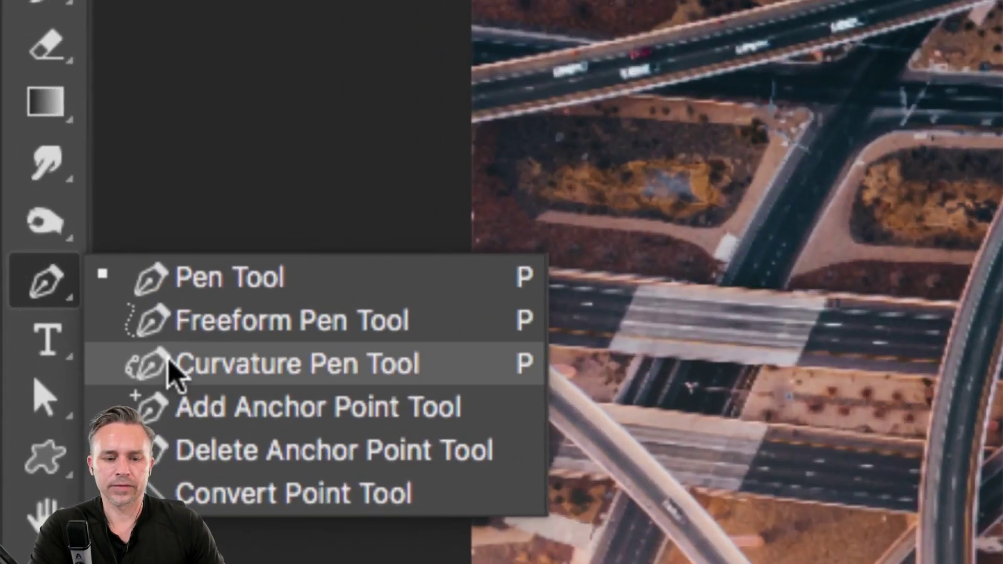
click(170, 363)
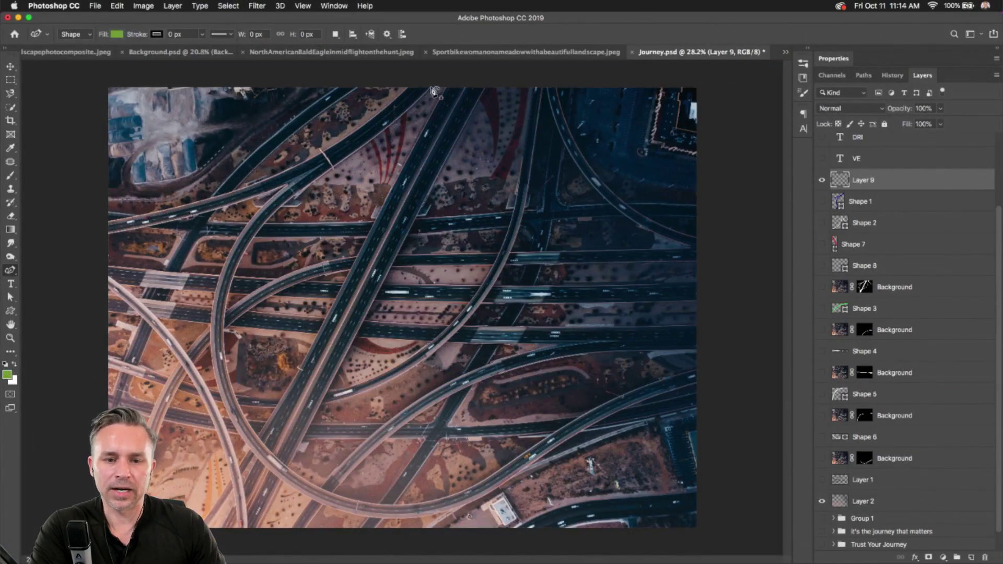
click(431, 87)
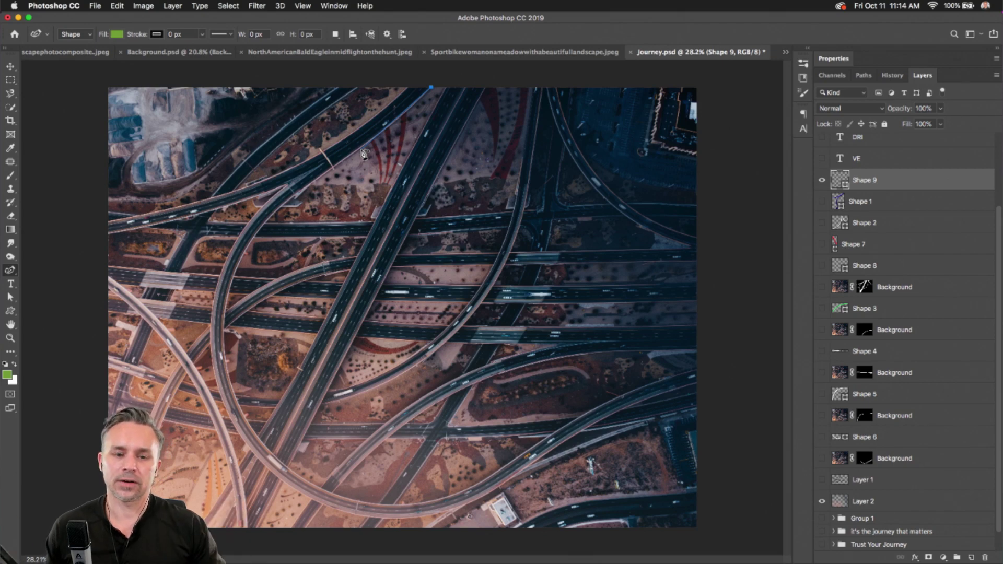
click(329, 172)
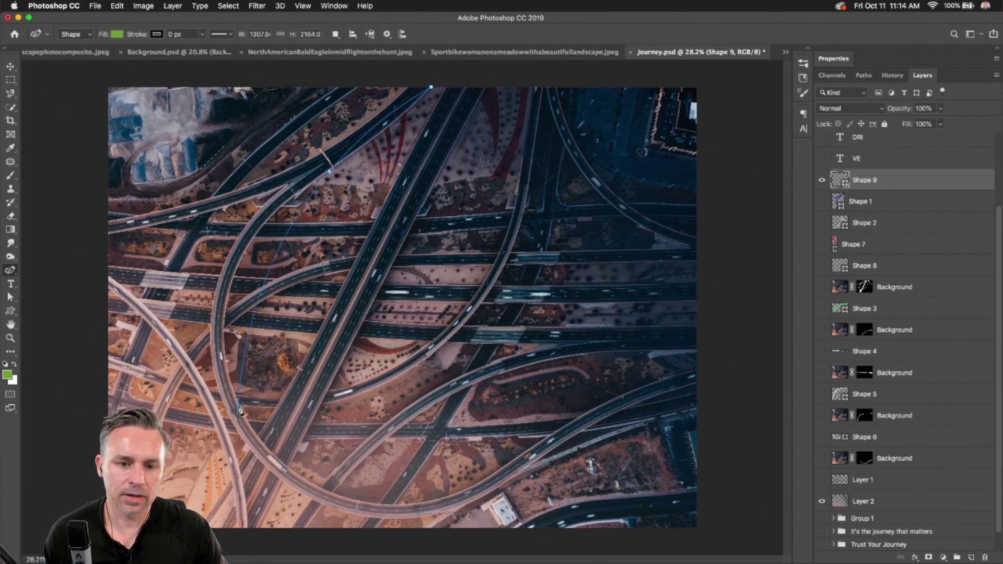
click(239, 405)
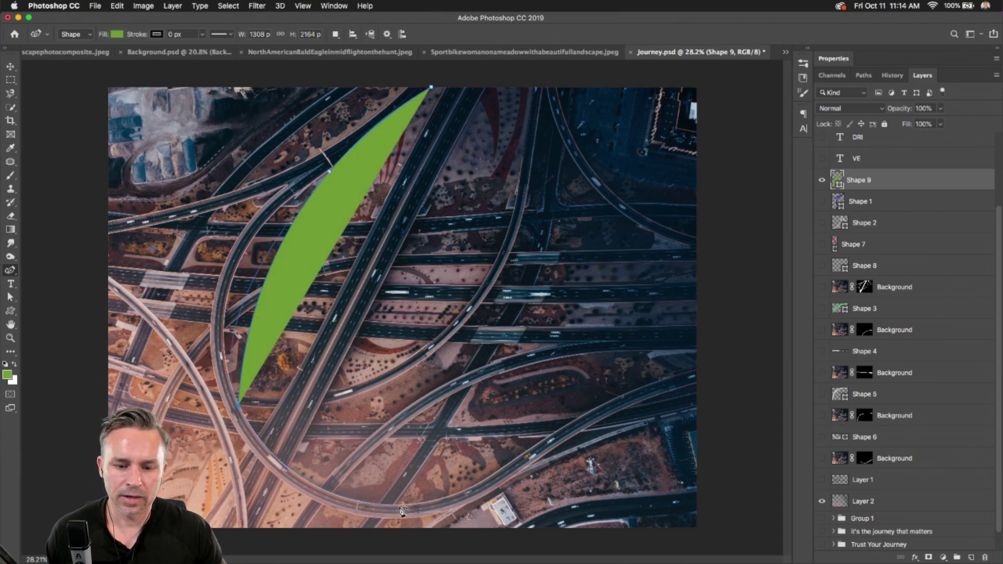
drag(402, 504, 562, 426)
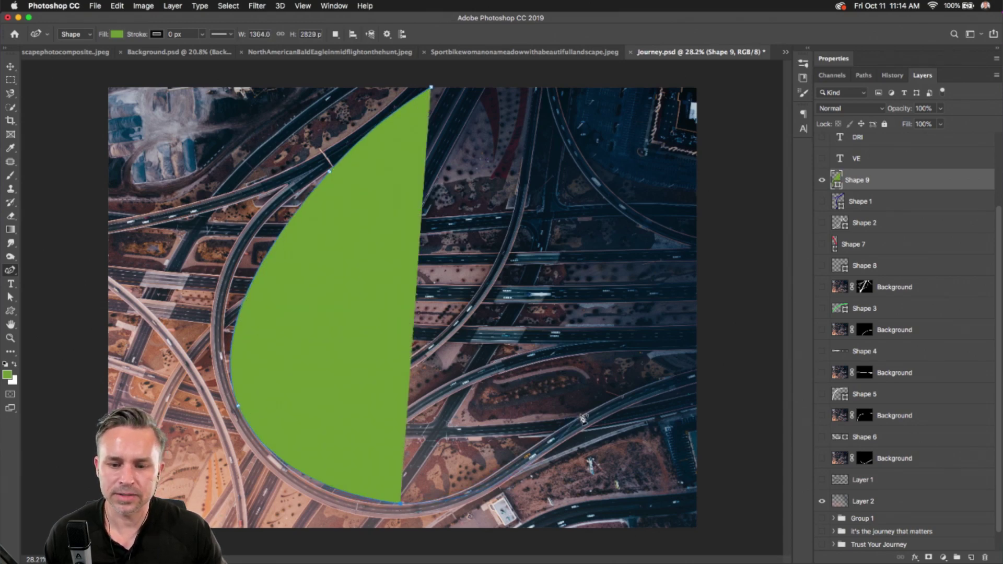
click(581, 415)
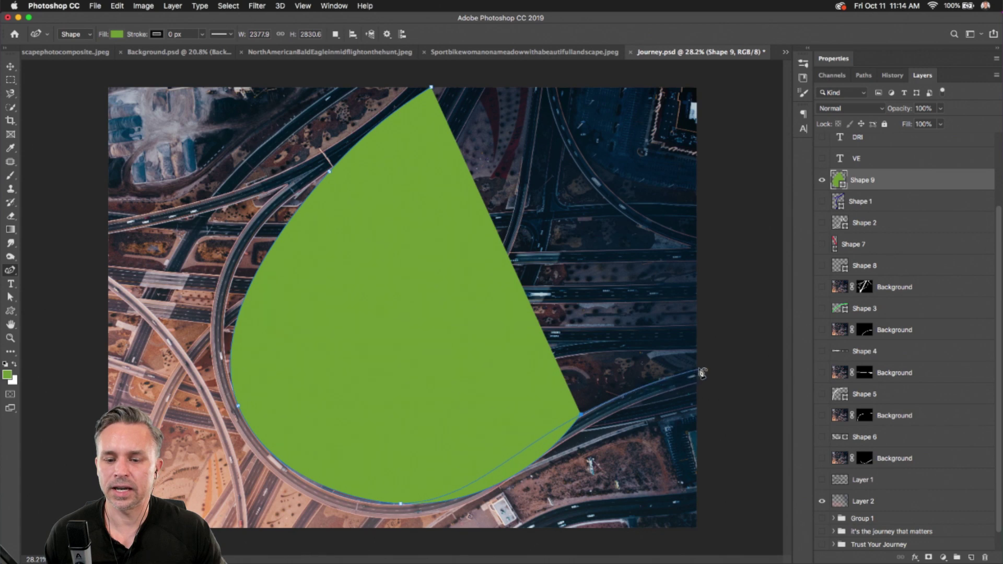
click(700, 371)
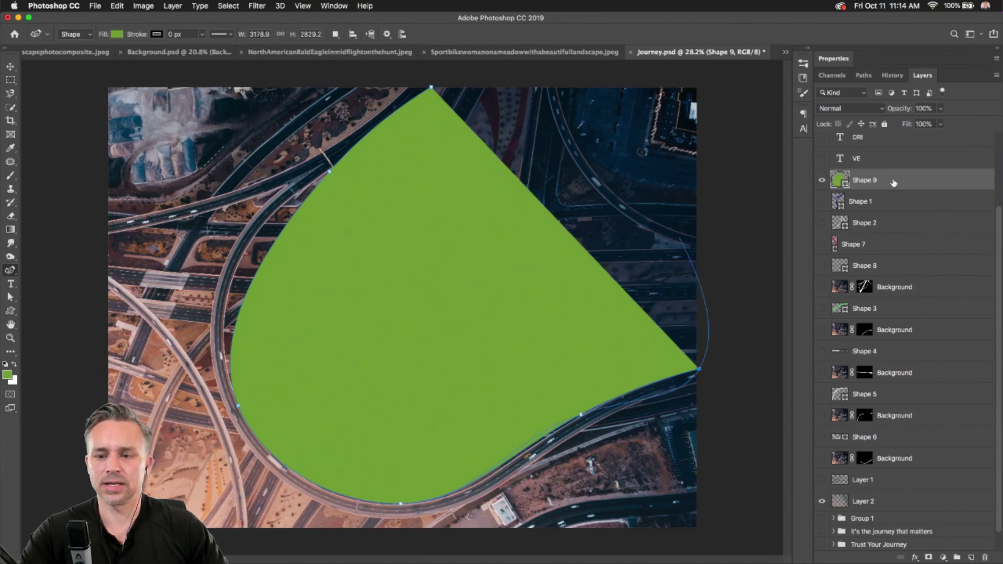
Step: Delete the traced green shape layer and return to the Rectangular Marquee tool
click(986, 557)
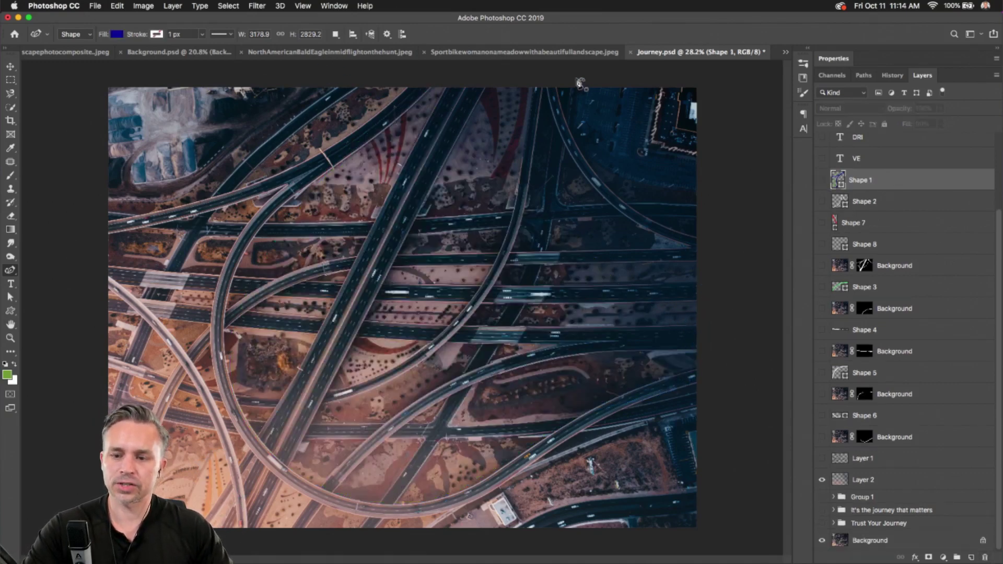
click(11, 80)
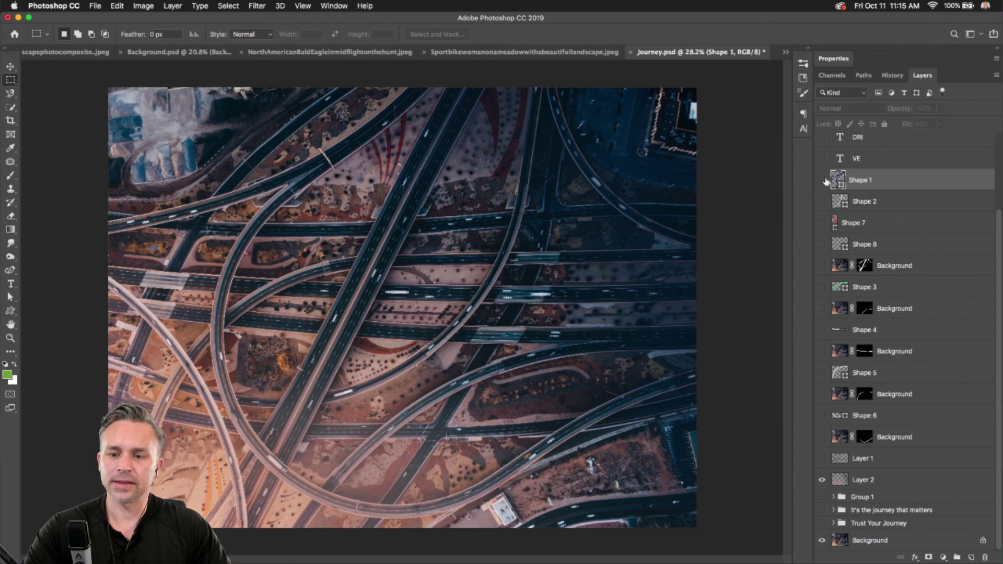
Step: Show all five masked Background road layers
click(821, 266)
click(821, 308)
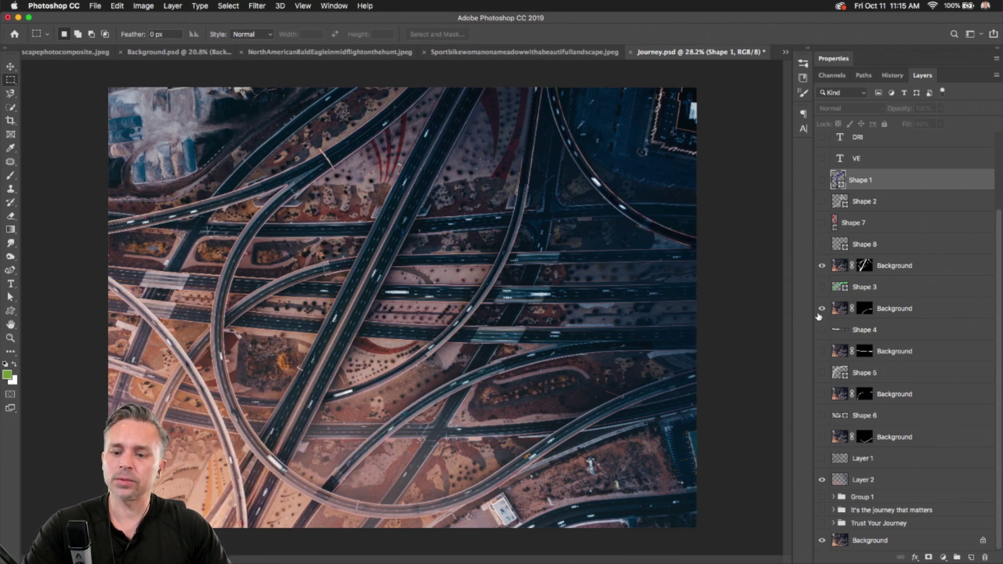
click(822, 351)
click(821, 394)
click(822, 437)
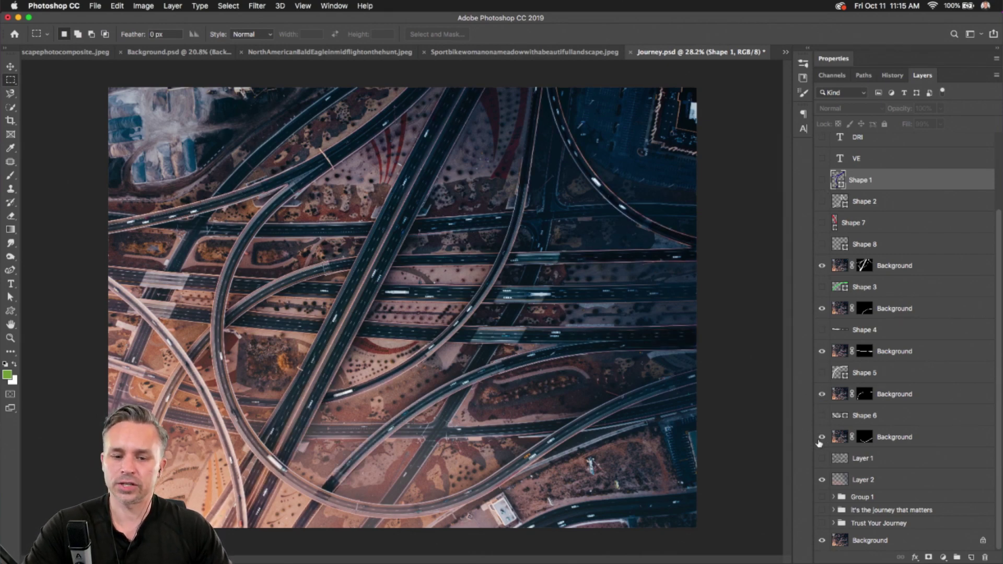
Step: Preview the Group 1 and It's the journey that matters text groups in turn, then show and select the Trust Your Journey group
click(821, 498)
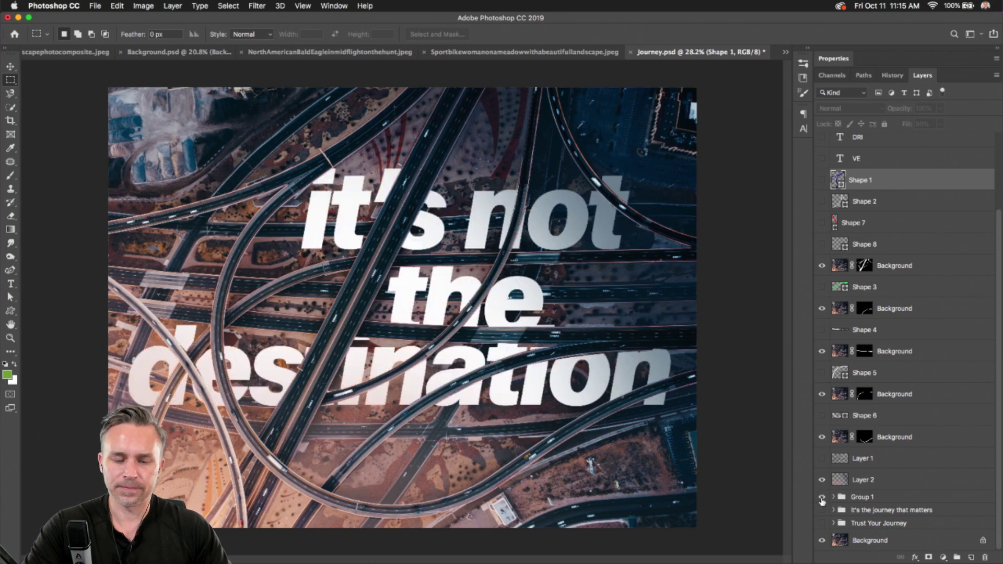
click(822, 498)
click(821, 510)
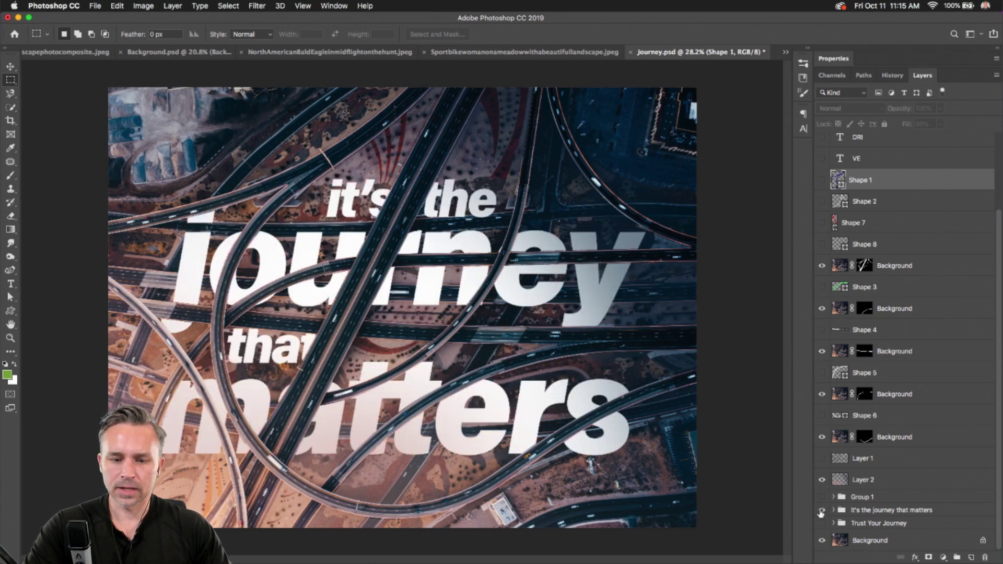
click(821, 510)
click(821, 524)
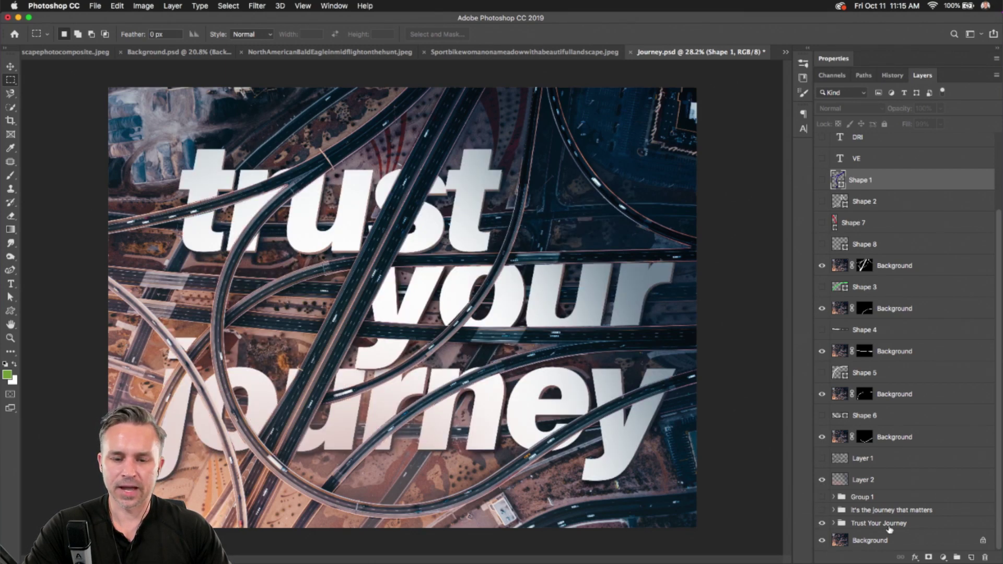
click(888, 524)
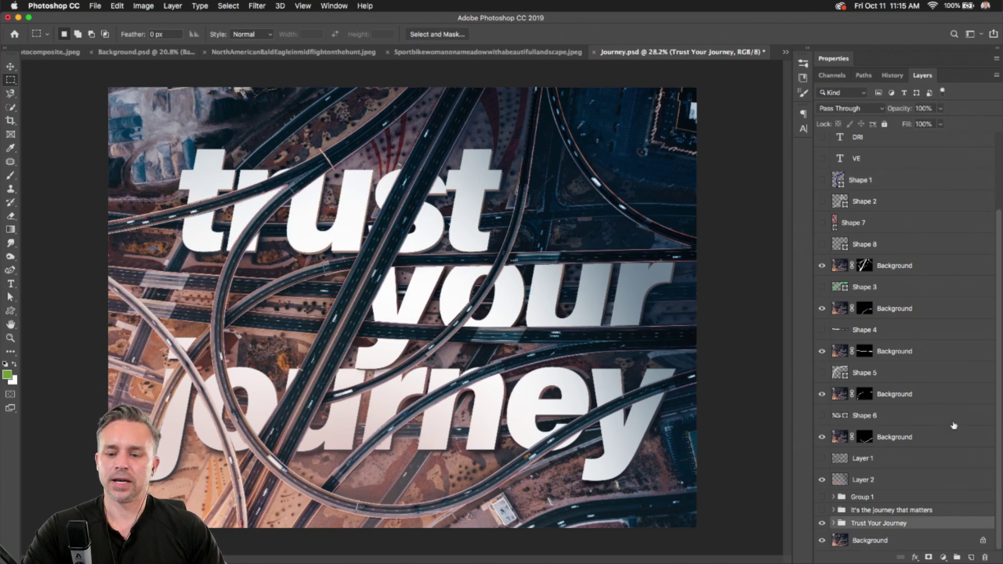
Step: Show Layer 1, both Colorful defocused night background layers and the Hue/Saturation 1 adjustment layer
click(820, 458)
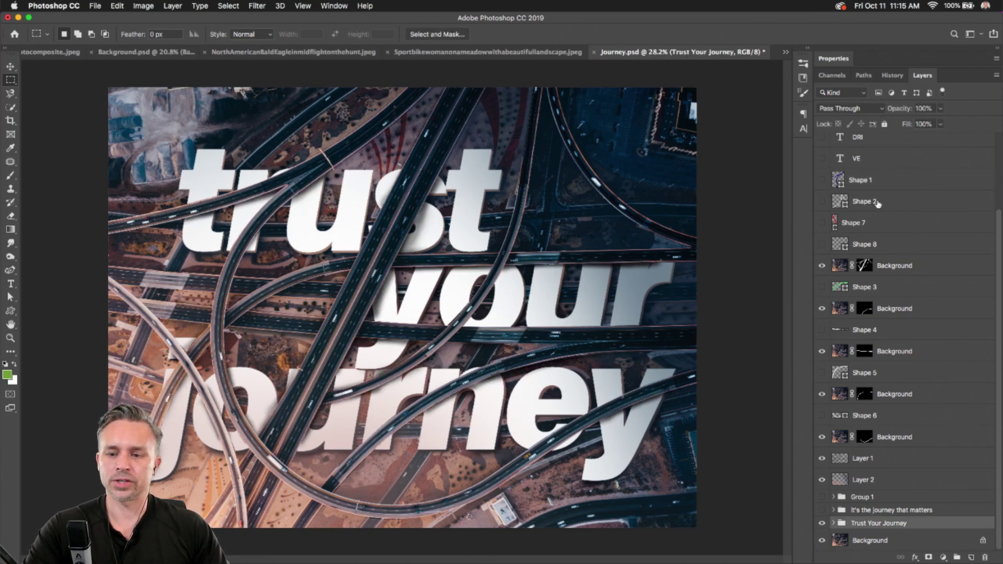
scroll(878, 204, up, 4)
drag(821, 148, 821, 175)
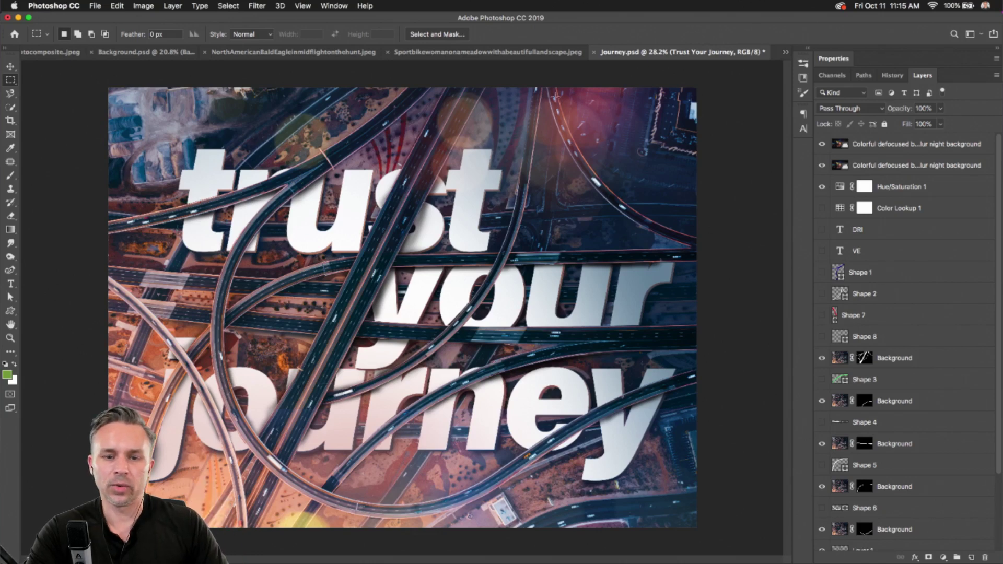
Step: In the sport bike woman image, select the cyclist and bike with the Quick Selection tool and mask Layer 0 to that selection
click(486, 51)
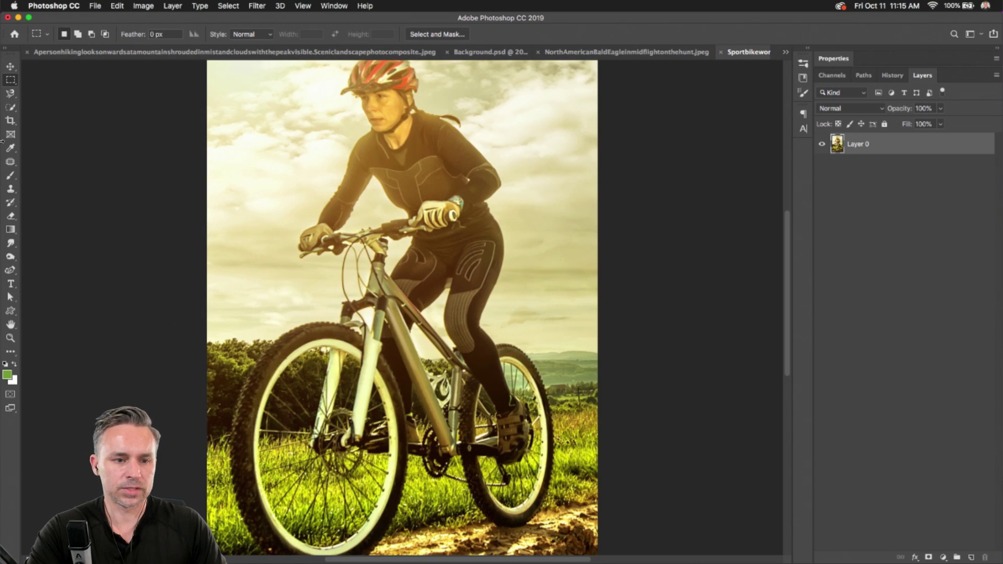
click(11, 107)
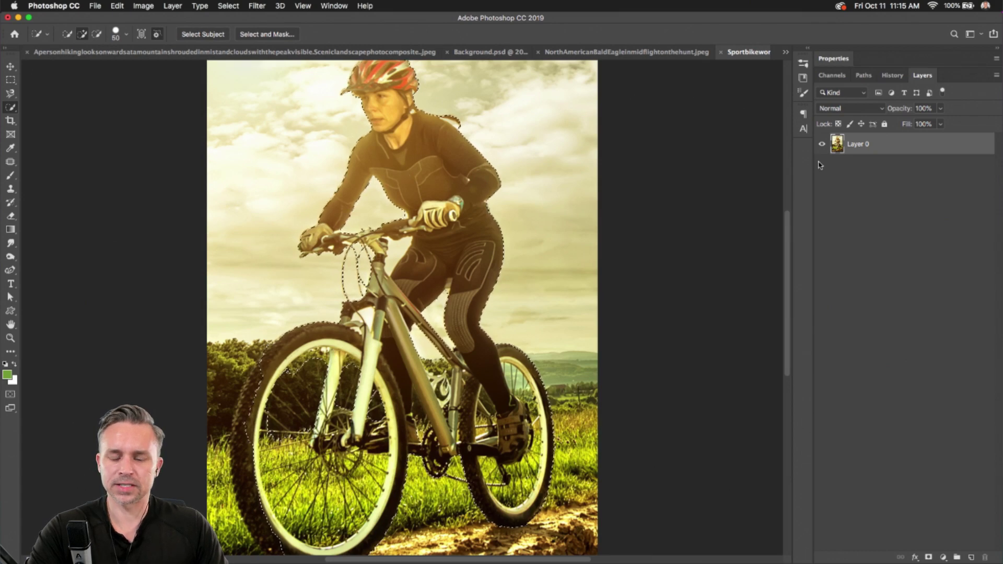
click(928, 558)
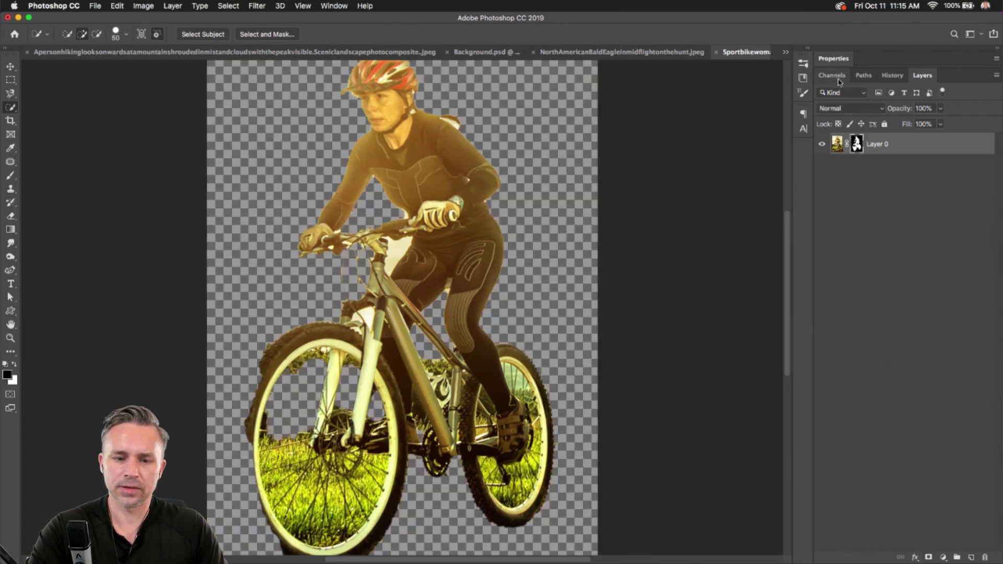
Step: Inspect the mask around the bike wheels, load Layer 0's mask as a selection and deselect it
scroll(326, 236, up, 5)
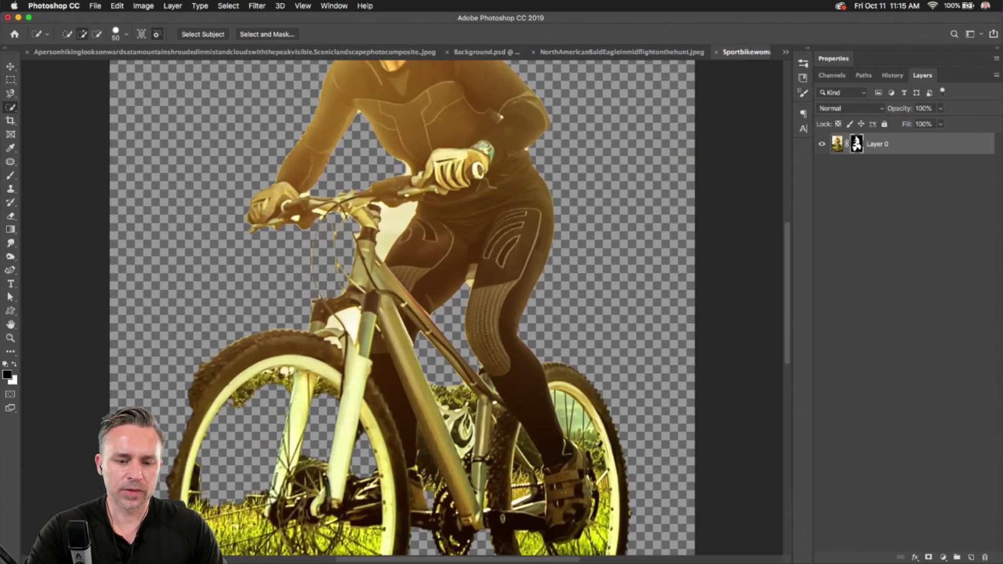
scroll(331, 229, up, 3)
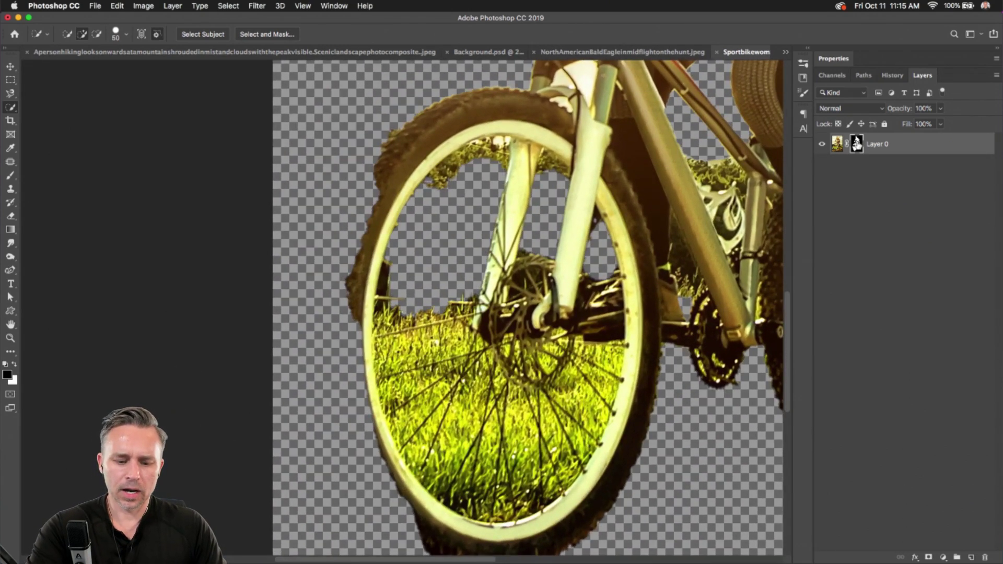
key(f)
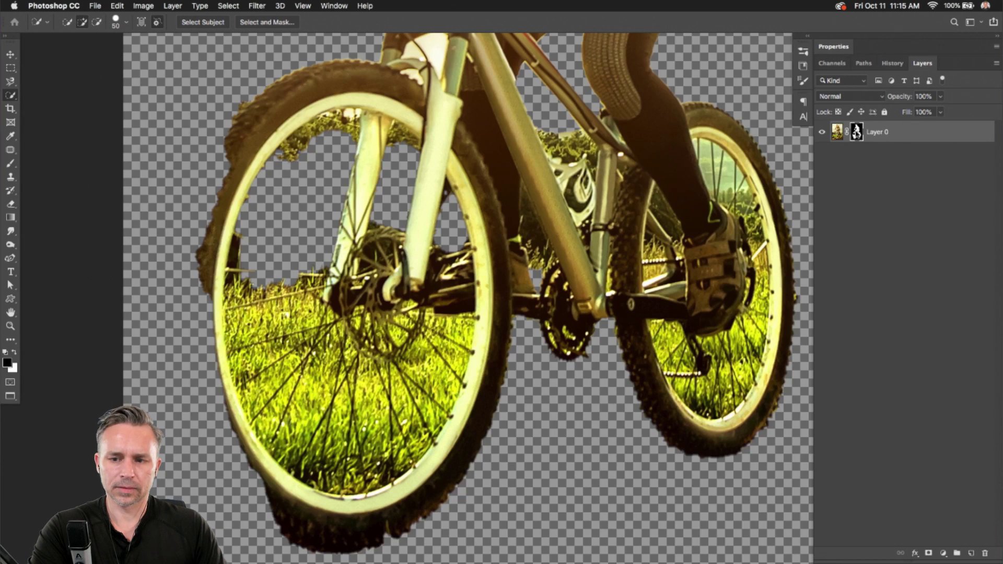
key(f)
key(f)
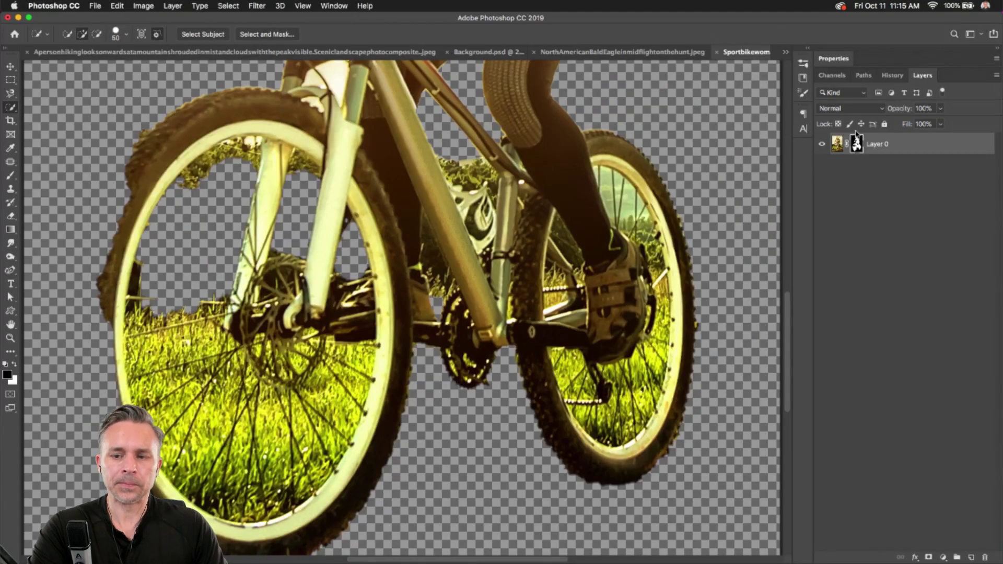
drag(444, 202, 575, 207)
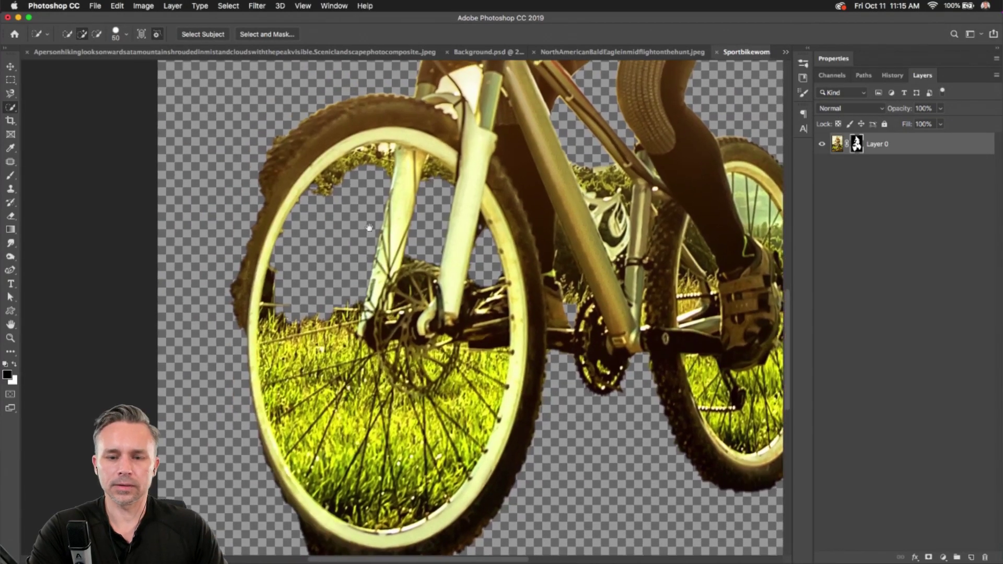
super+click(857, 145)
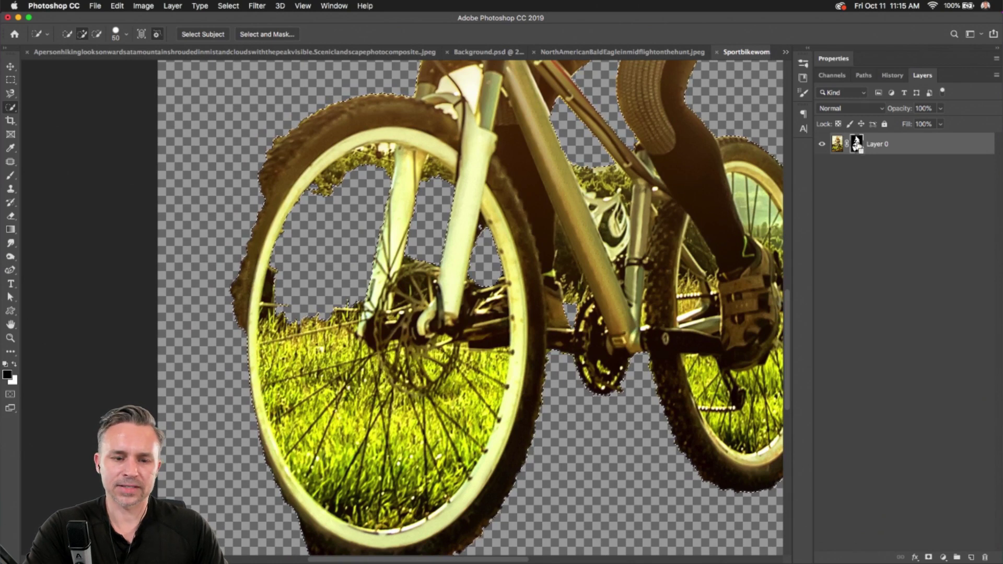
key(super+d)
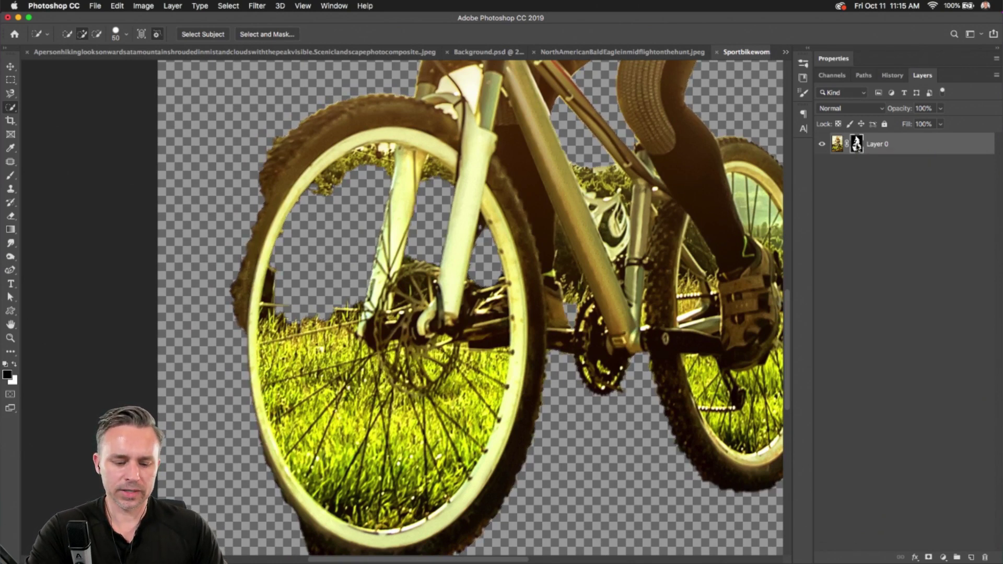
Step: Set the foreground color to white and open the properties of Layer 0's mask
key(x)
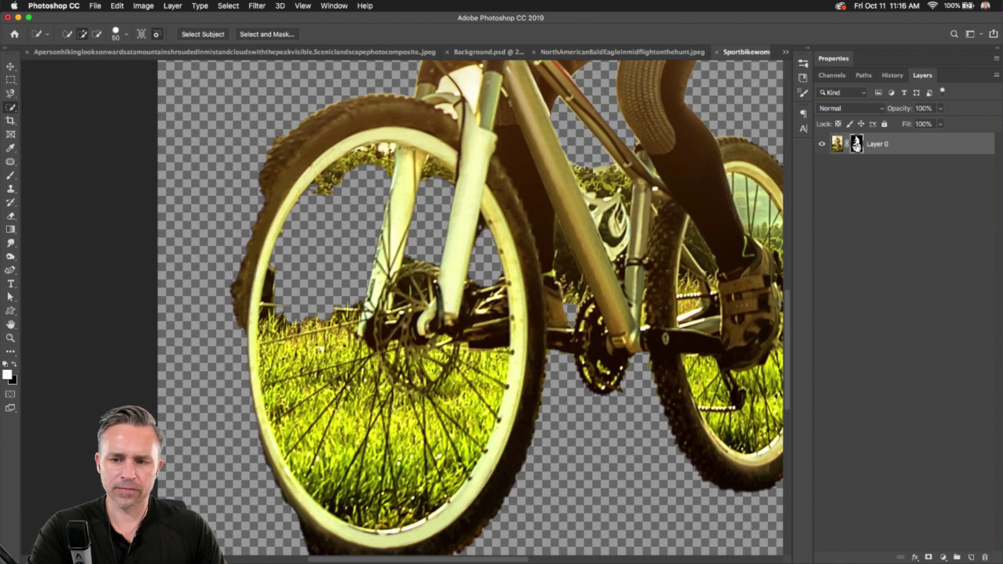
double_click(856, 145)
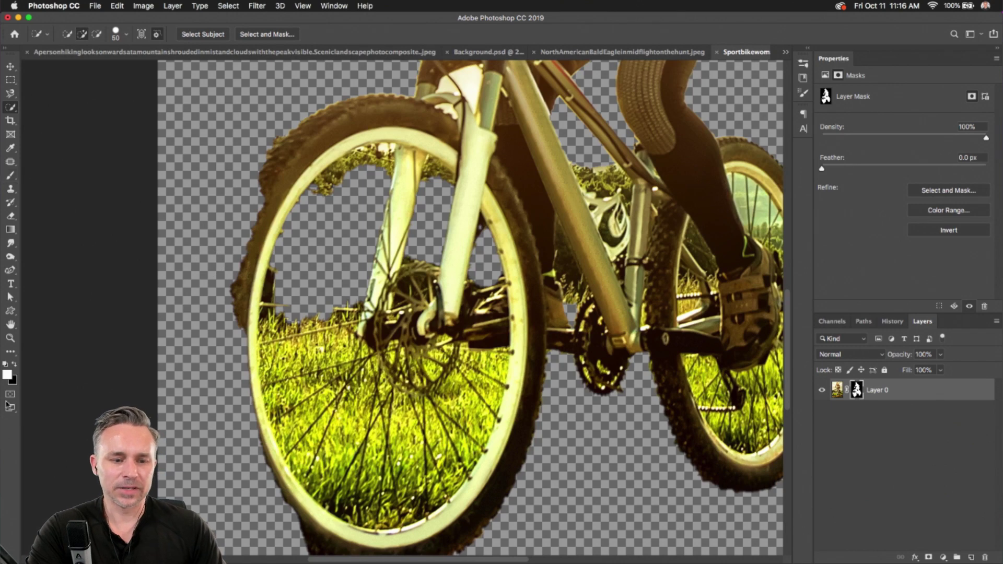
click(6, 375)
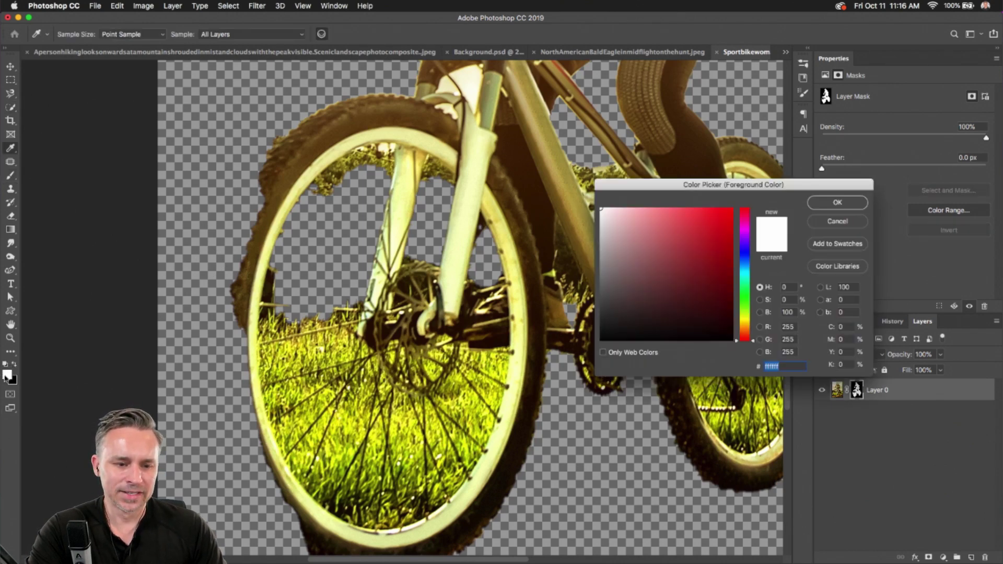
key(Escape)
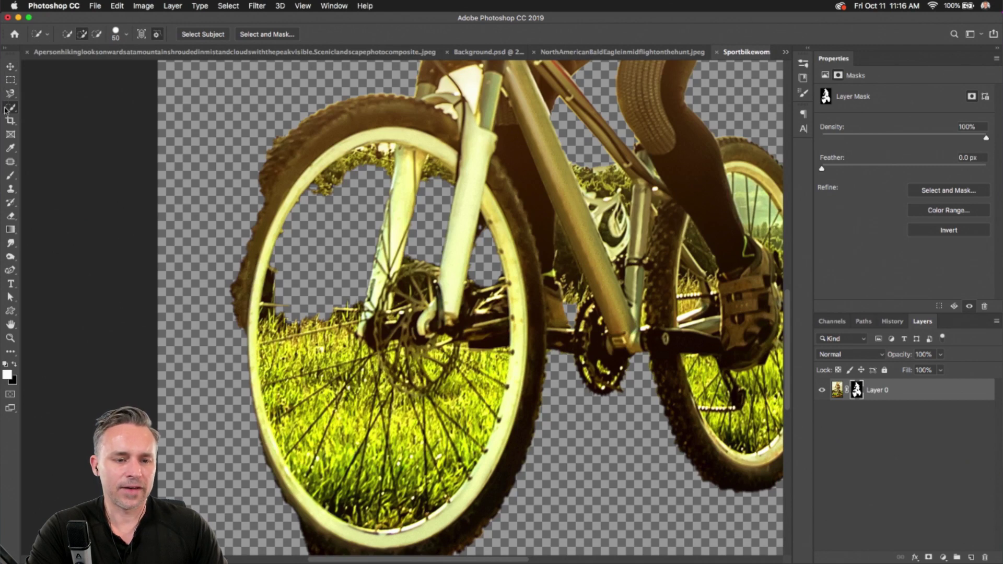
Step: Switch to the Brush tool and choose the Masky preset from the Pauls Favorites group
click(10, 175)
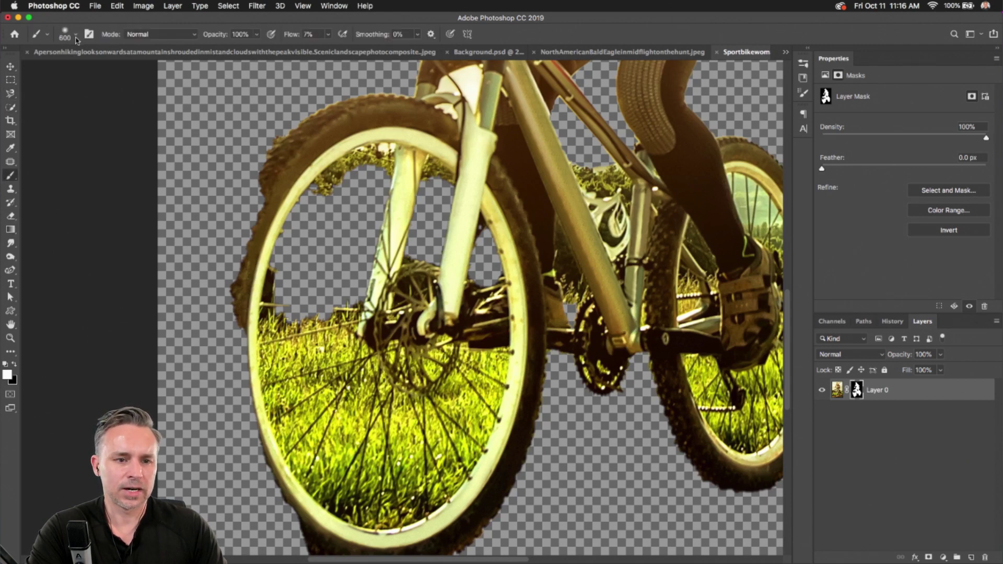
click(76, 37)
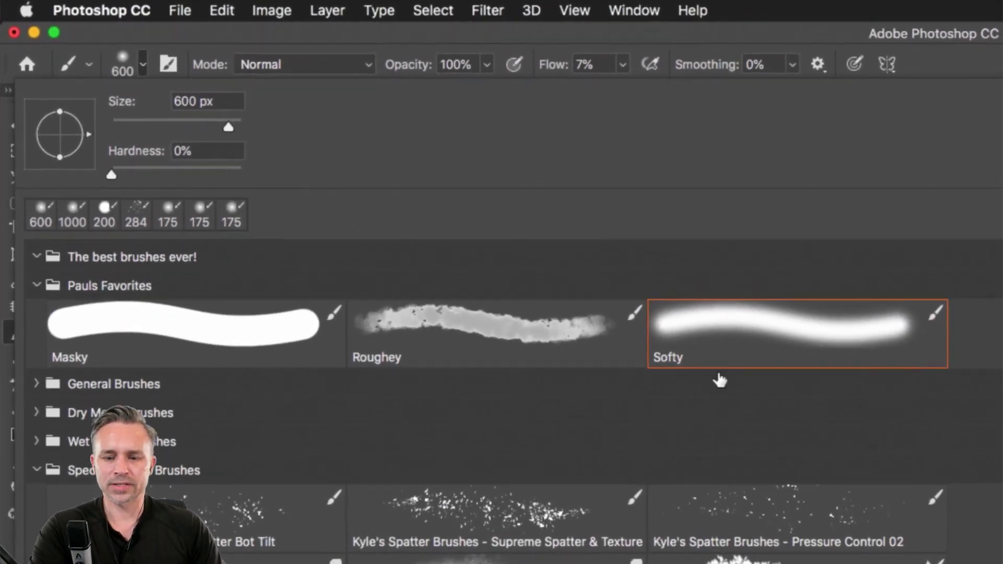
click(119, 339)
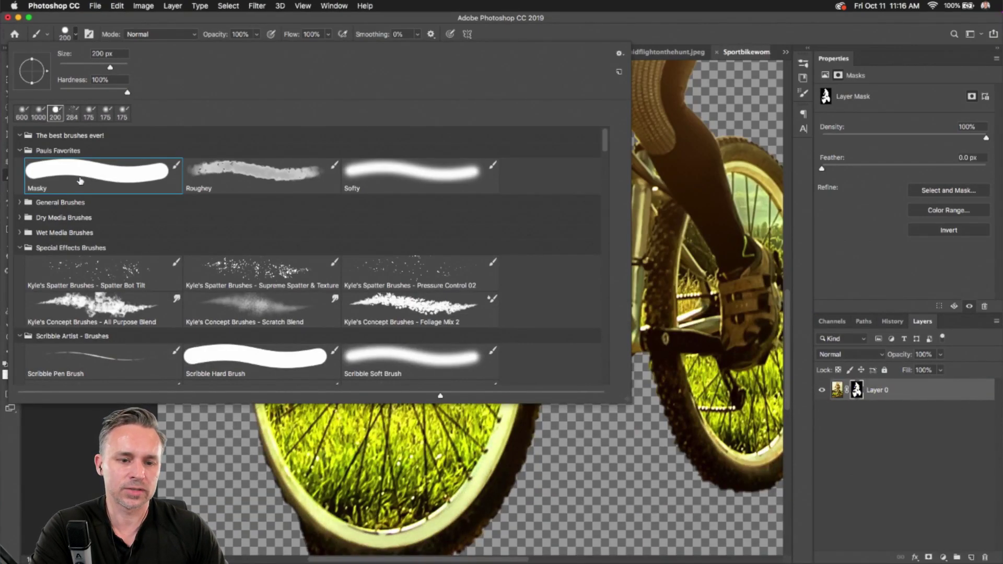
double_click(80, 180)
Step: Reduce the brush to 45 px and paint white along the front tire's outer edge to restore it in Layer 0's mask
key(bracketleft)
key(bracketleft)
key(bracketleft)
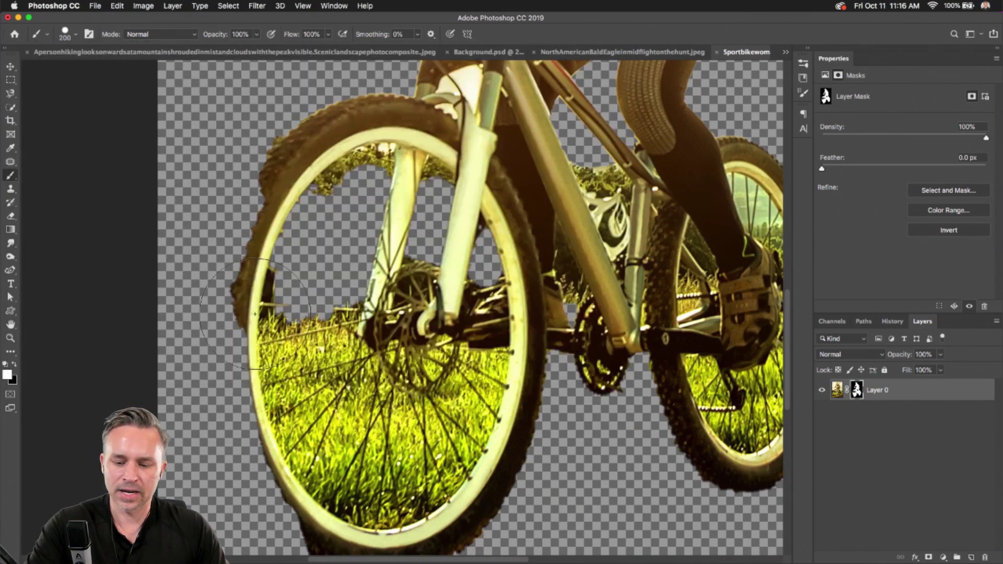
key(bracketleft)
key(bracketleft)
key(bracketleft)
key(bracketleft)
key(bracketleft)
key(bracketleft)
key(bracketleft)
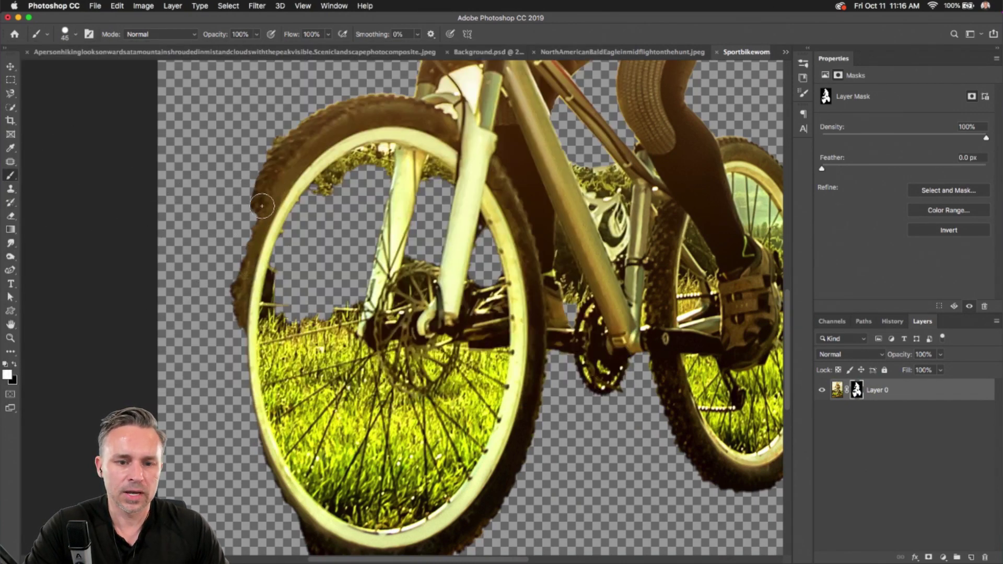
mouse_move(241, 264)
mouse_down()
mouse_move(237, 342)
mouse_move(256, 416)
mouse_move(271, 465)
mouse_move(312, 528)
mouse_move(264, 465)
mouse_move(238, 382)
mouse_move(236, 296)
mouse_move(275, 162)
mouse_move(244, 277)
mouse_move(239, 402)
mouse_move(275, 481)
mouse_up()
Step: Swap the foreground color to black and paint on the mask to hide background inside the front wheel
key(x)
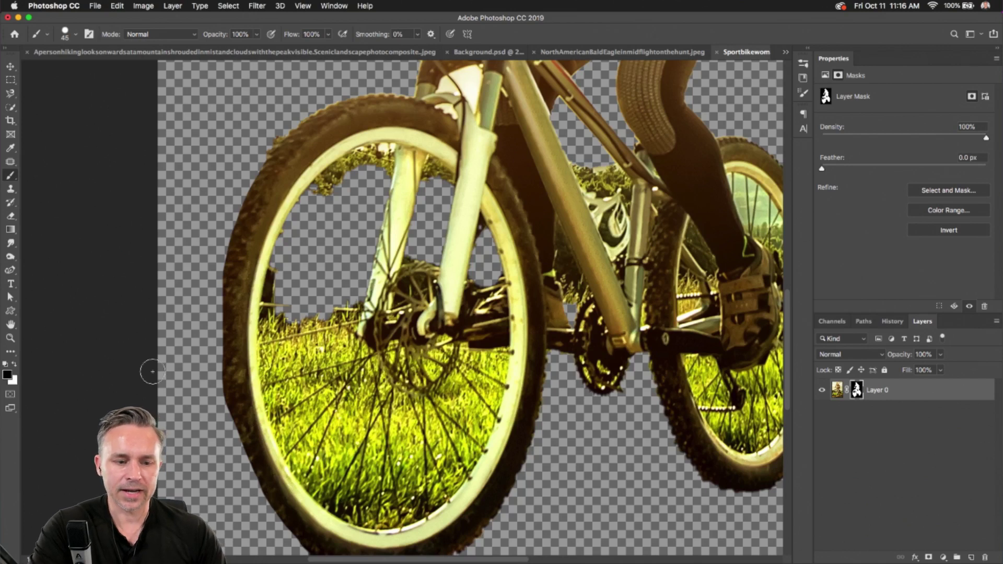
mouse_move(309, 302)
mouse_down()
mouse_move(295, 378)
mouse_move(322, 441)
mouse_up()
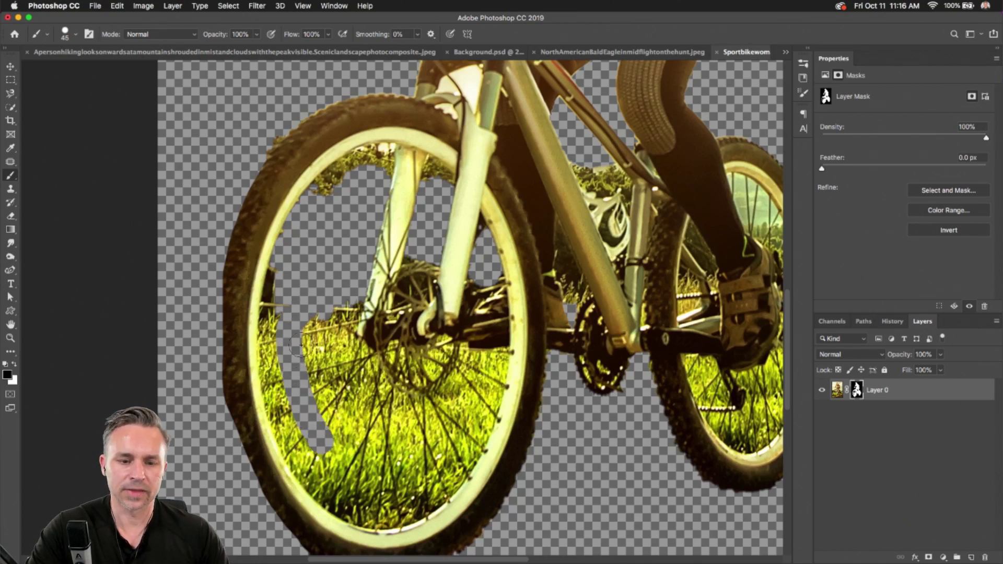
mouse_move(278, 275)
mouse_down()
mouse_move(266, 331)
mouse_move(275, 388)
mouse_move(290, 435)
mouse_move(331, 476)
mouse_move(278, 478)
mouse_move(271, 468)
mouse_move(287, 443)
mouse_move(345, 508)
mouse_move(391, 506)
mouse_move(434, 482)
mouse_move(462, 438)
mouse_move(343, 393)
mouse_move(310, 310)
mouse_move(387, 492)
mouse_move(322, 430)
mouse_move(363, 489)
mouse_move(320, 345)
mouse_move(320, 312)
mouse_move(332, 314)
mouse_move(342, 262)
mouse_up()
Step: Reduce the brush to 6 px and paint black over the leftover light background between the cyclist's shoulder and the loose strip above it
scroll(342, 261, up, 10)
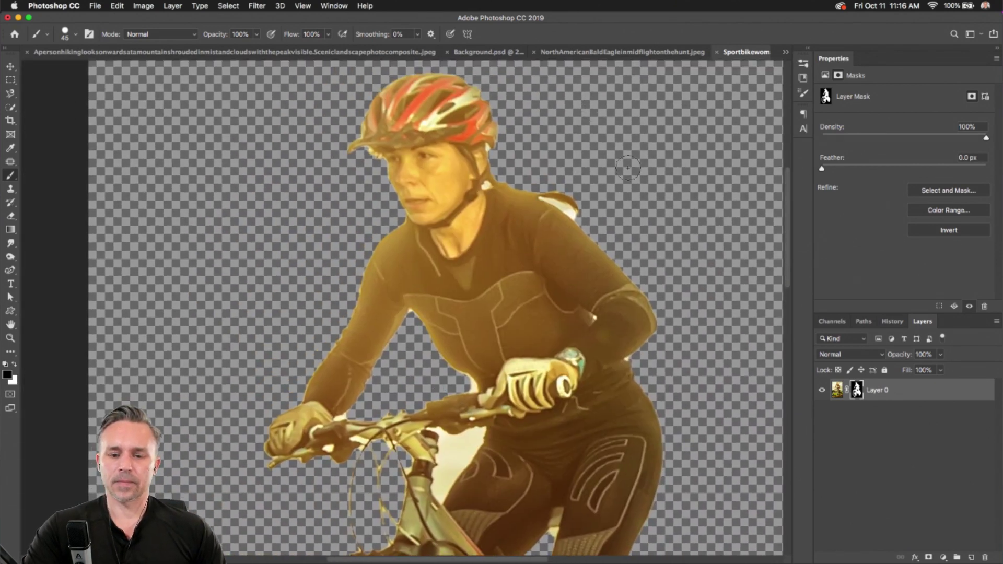
scroll(622, 149, up, 6)
scroll(450, 243, up, 4)
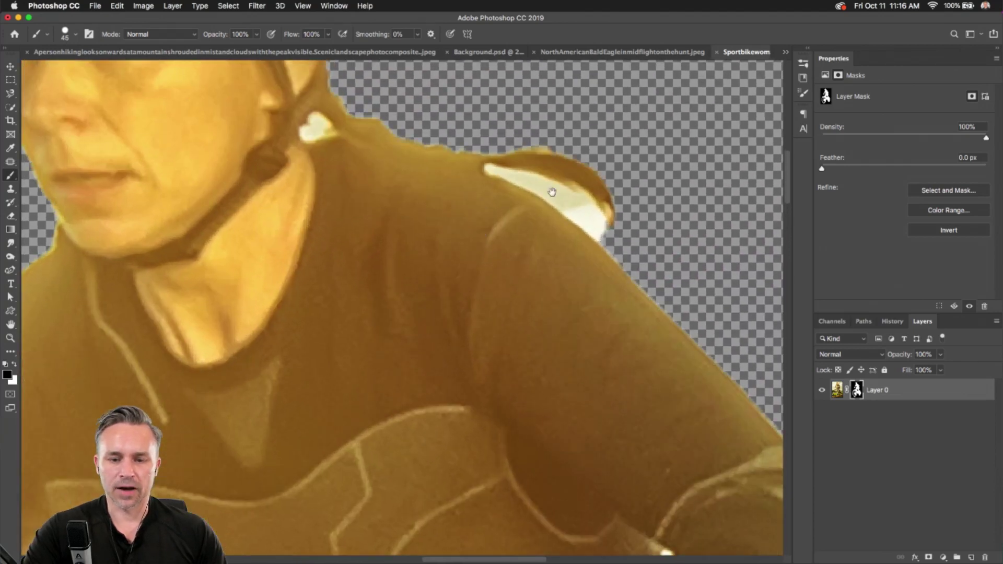
key(bracketleft)
key(bracketleft)
key(bracketleft)
key(bracketleft)
key(bracketleft)
key(bracketleft)
key(bracketleft)
key(bracketleft)
key(bracketleft)
key(bracketleft)
key(bracketleft)
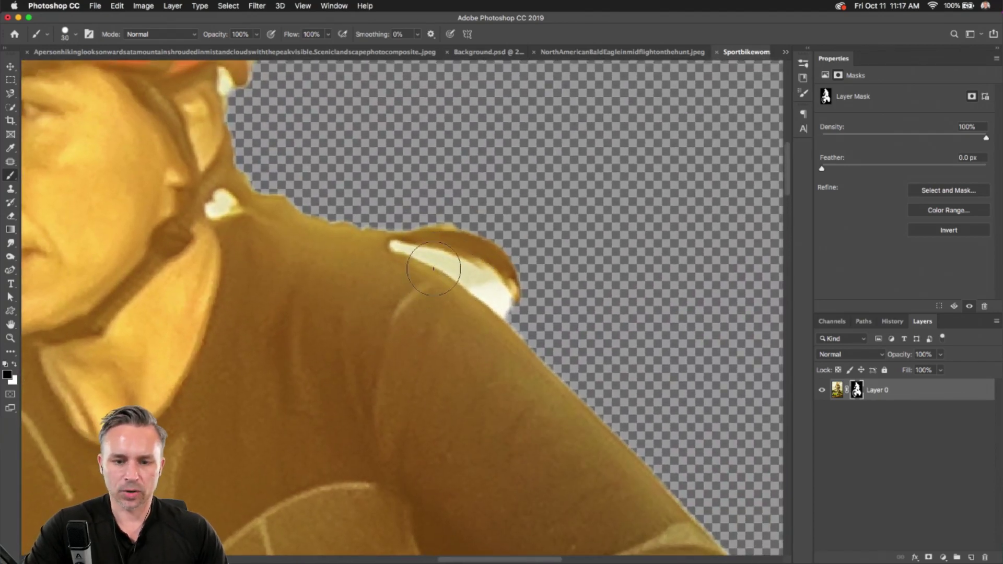
mouse_move(398, 247)
mouse_down()
mouse_move(475, 269)
mouse_move(510, 293)
mouse_move(514, 316)
mouse_up()
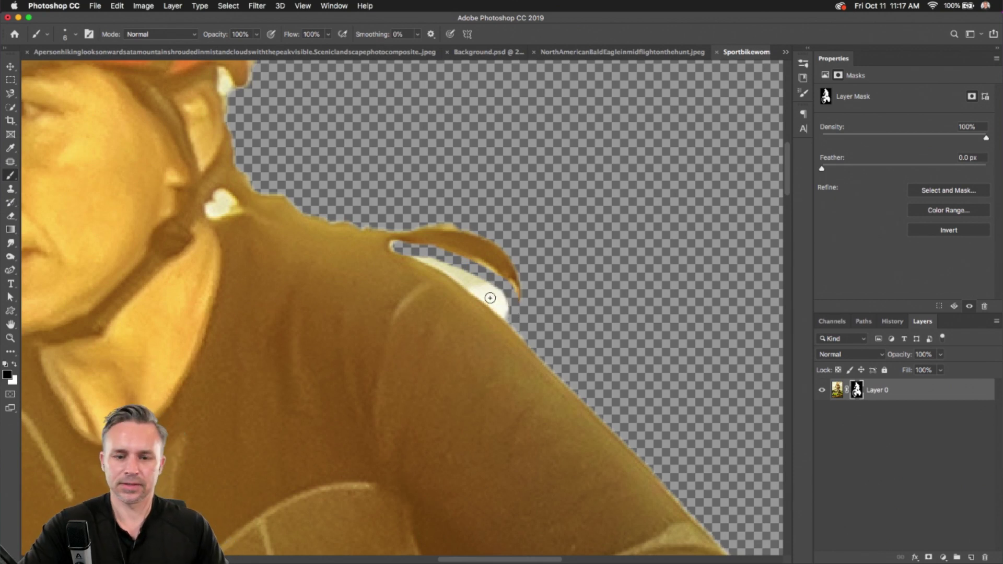
mouse_move(418, 250)
mouse_down()
mouse_move(499, 287)
mouse_move(534, 318)
mouse_up()
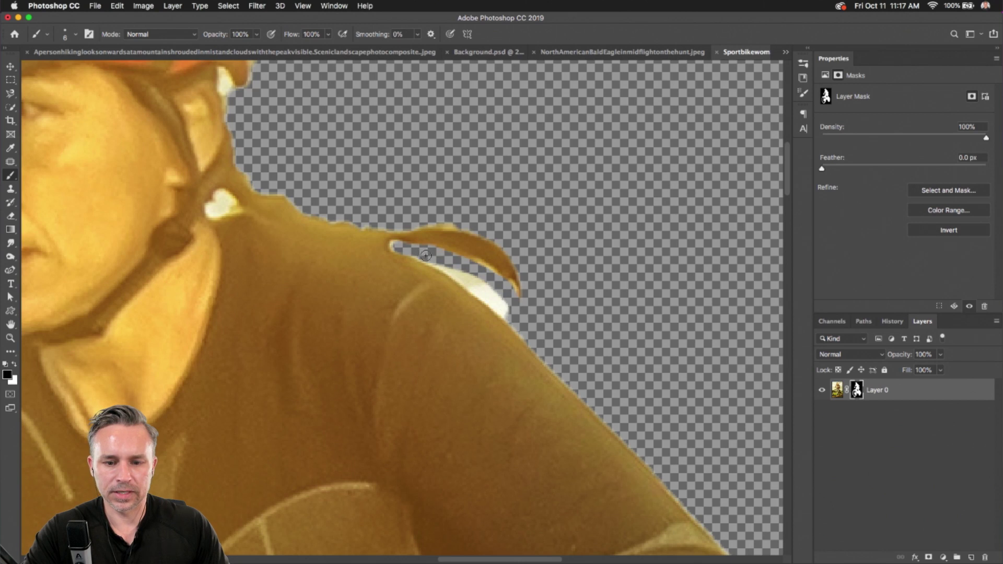
drag(426, 256, 512, 319)
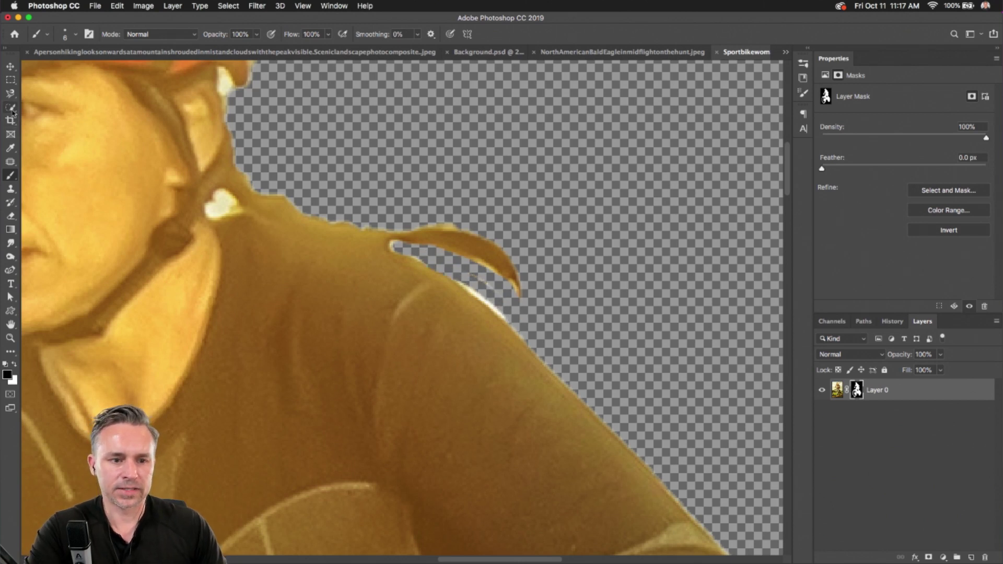
click(10, 93)
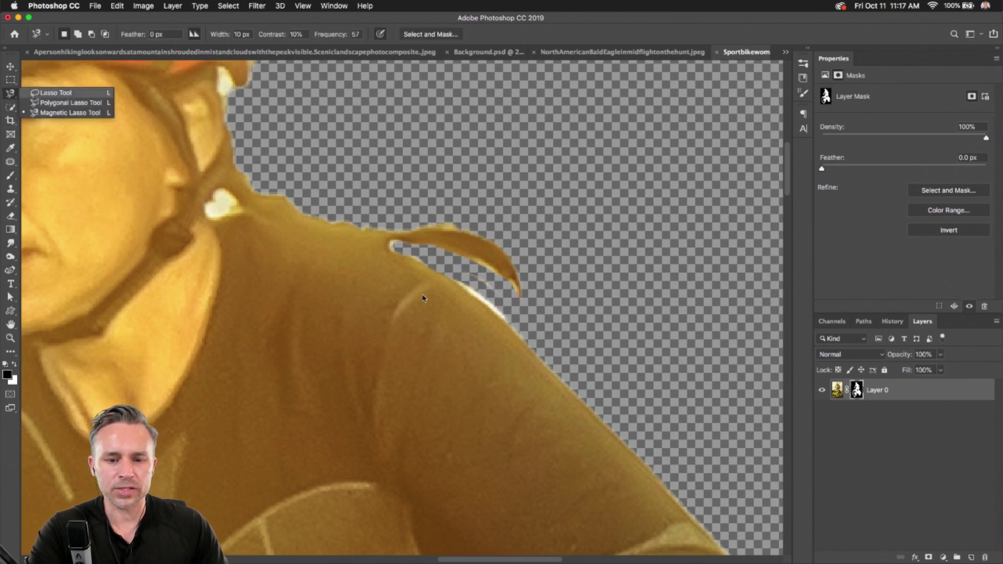
click(54, 93)
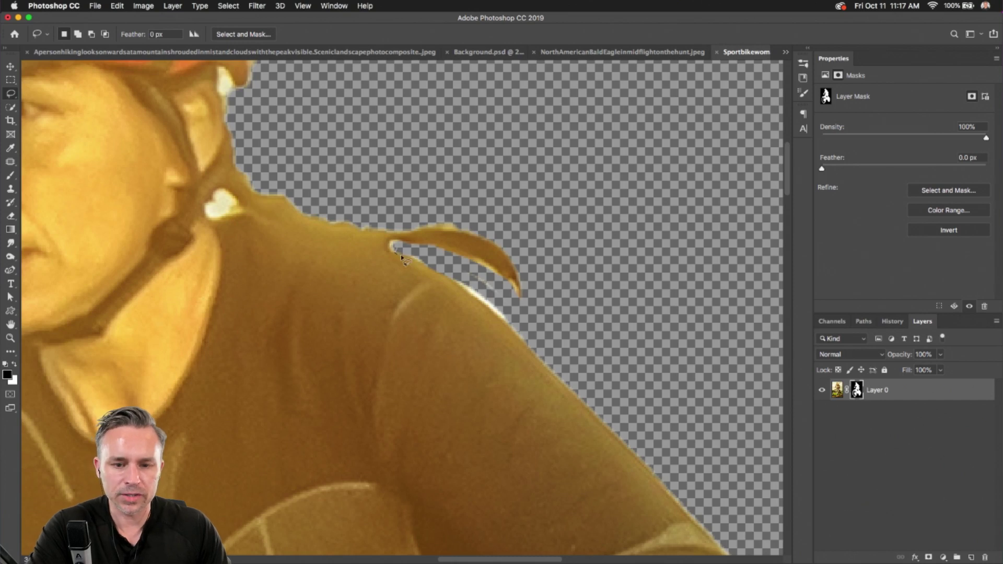
mouse_move(499, 316)
mouse_down()
mouse_move(553, 364)
mouse_move(542, 329)
mouse_move(493, 281)
mouse_move(449, 262)
mouse_move(405, 262)
mouse_move(403, 249)
mouse_move(429, 266)
mouse_up()
drag(472, 297, 531, 342)
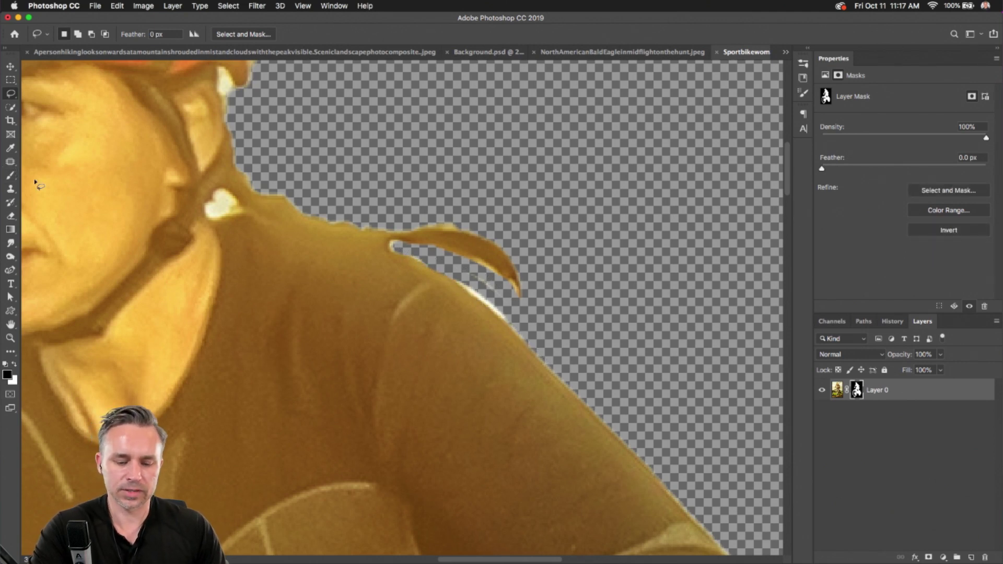
Step: Return to the Brush tool and paint black over the remaining white fringe along the shoulder and above the loose strip
key(b)
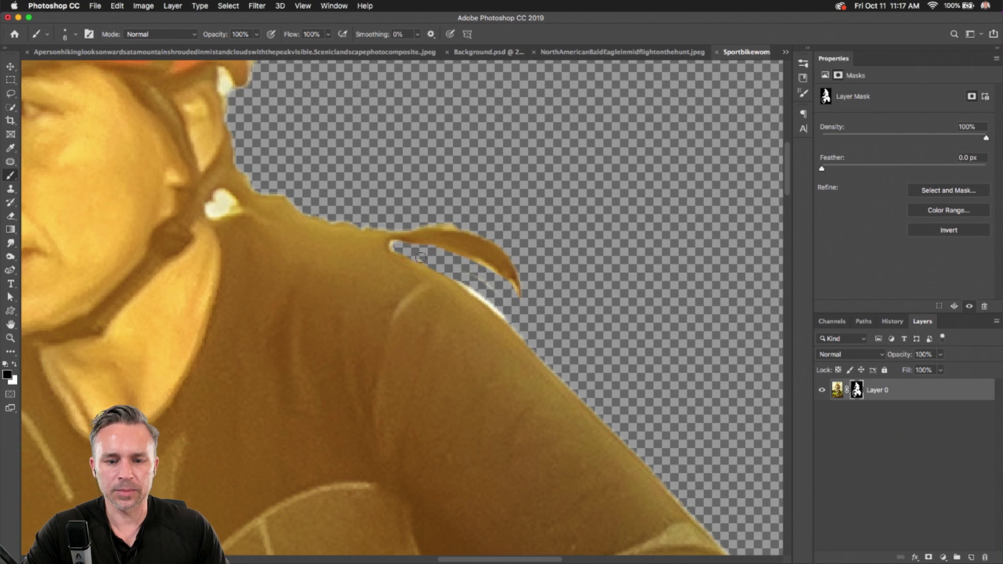
drag(420, 257, 529, 334)
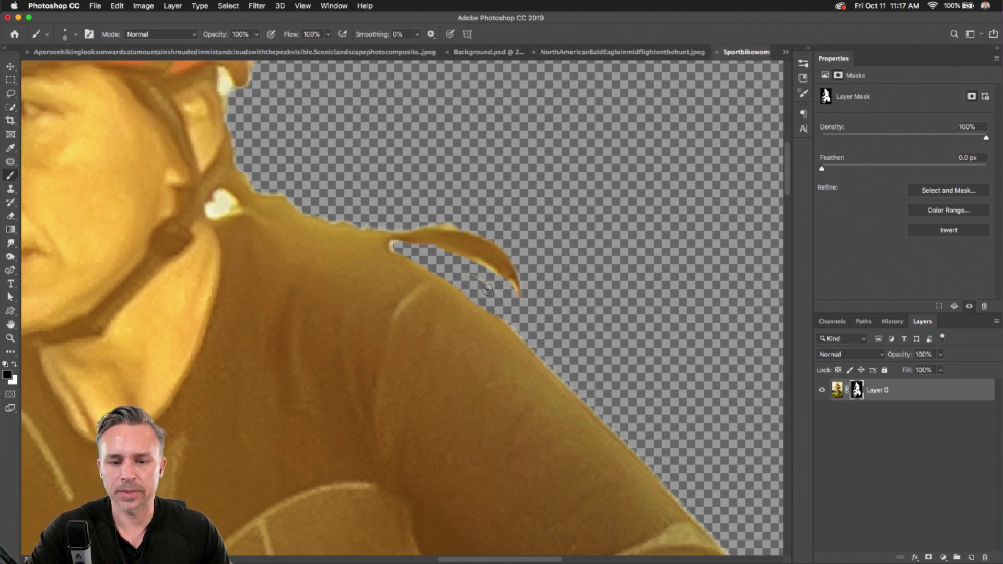
drag(431, 216, 471, 225)
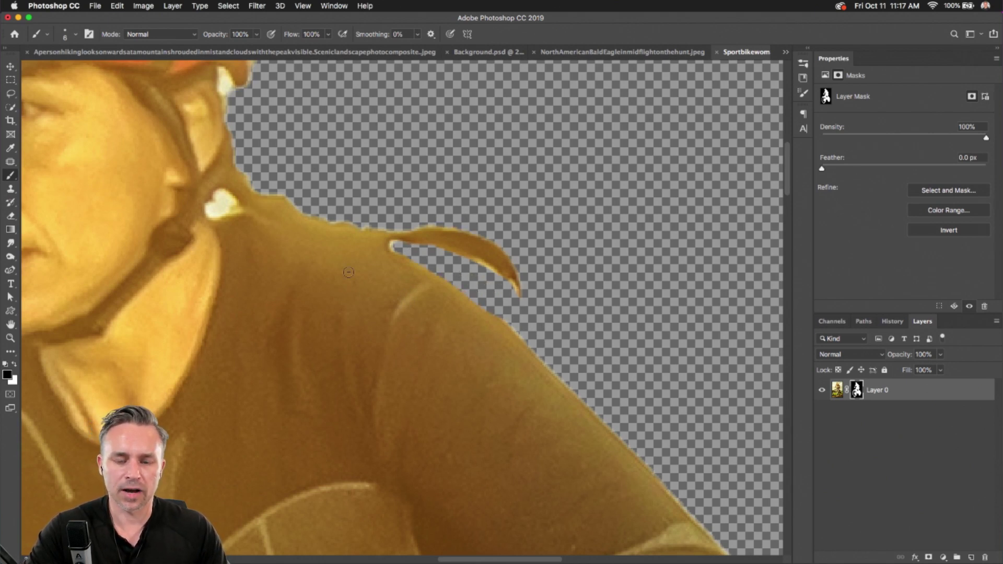
Step: Enlarge the brush to 35 px
key(bracketright)
key(bracketright)
key(bracketright)
key(bracketright)
key(bracketright)
key(bracketright)
key(bracketright)
key(bracketright)
key(bracketright)
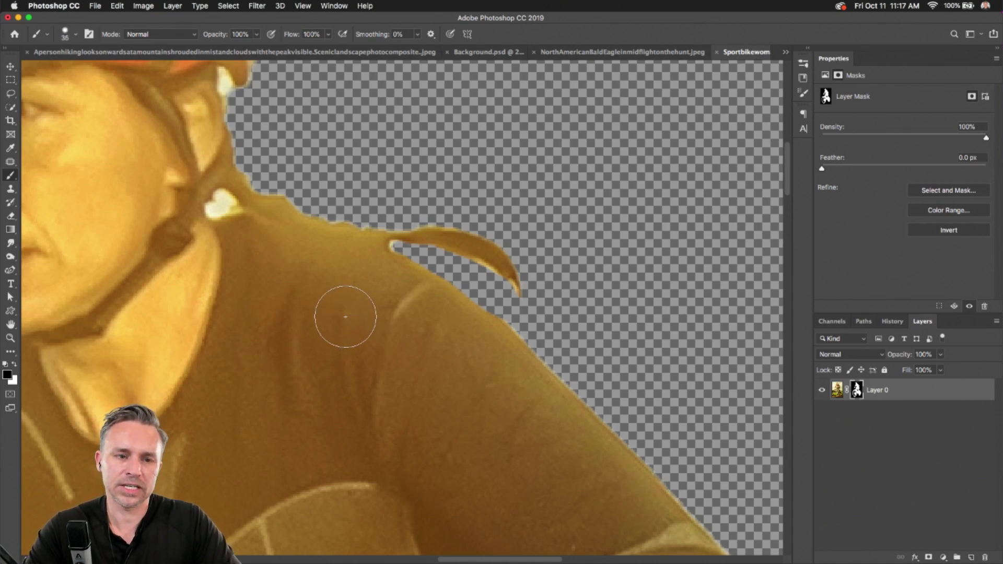
key(bracketleft)
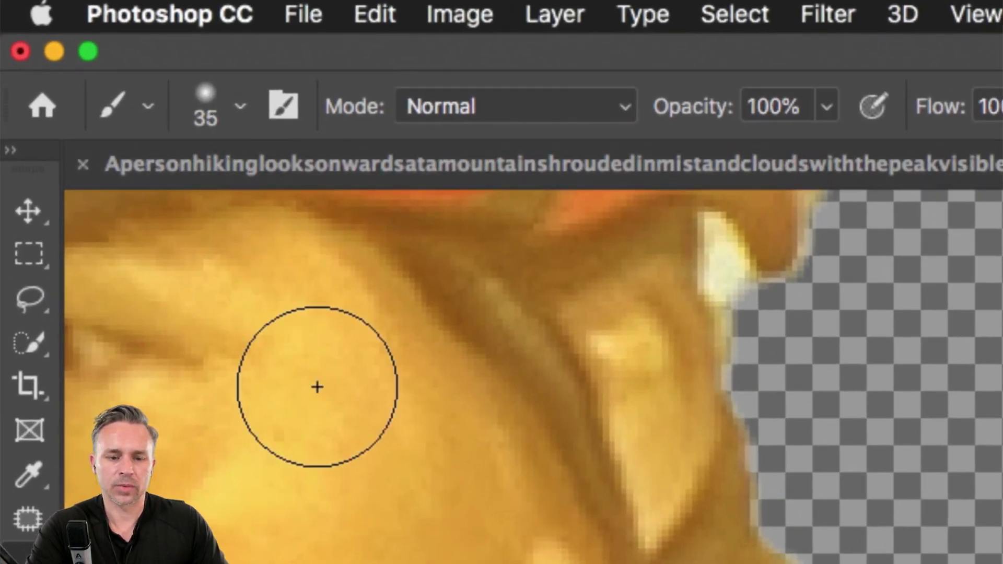
Step: Raise the brush hardness in three increments and lower it again, then repeat the demonstration
key(shift+bracketright)
key(shift+bracketright)
key(shift+bracketright)
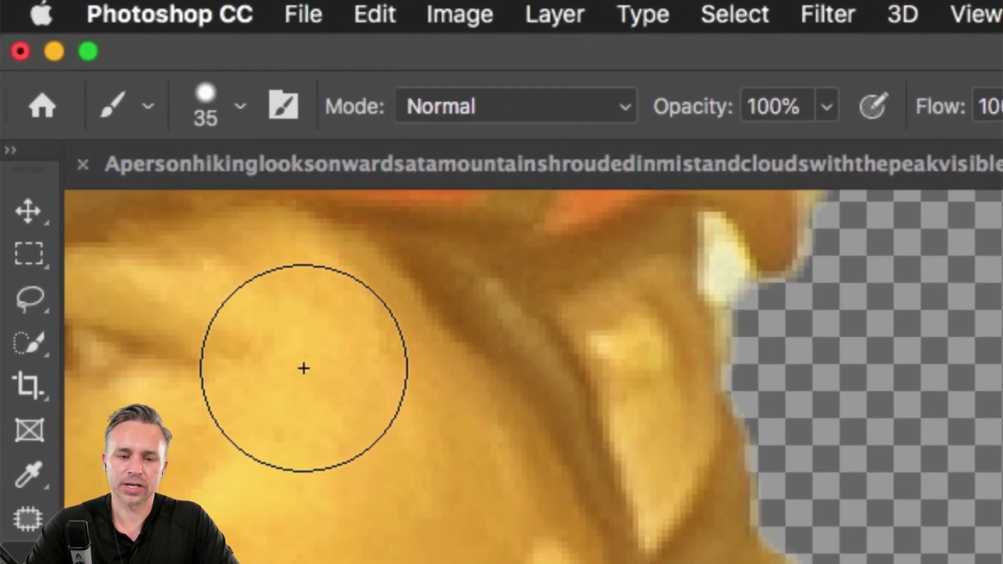
key(shift+bracketleft)
key(shift+bracketleft)
key(shift+bracketleft)
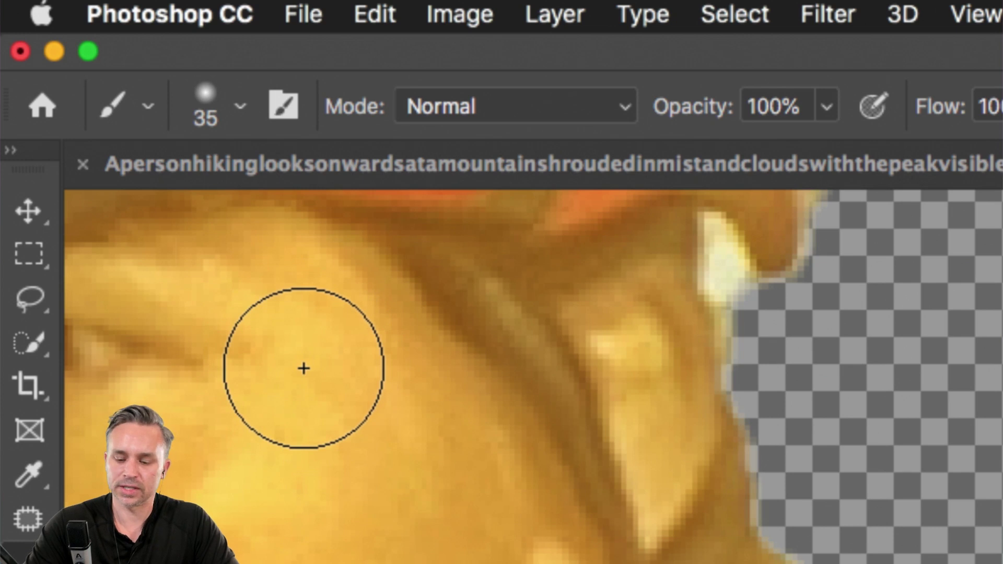
key(shift+bracketright)
key(shift+bracketright)
key(shift+bracketright)
key(shift+bracketleft)
key(shift+bracketleft)
key(shift+bracketleft)
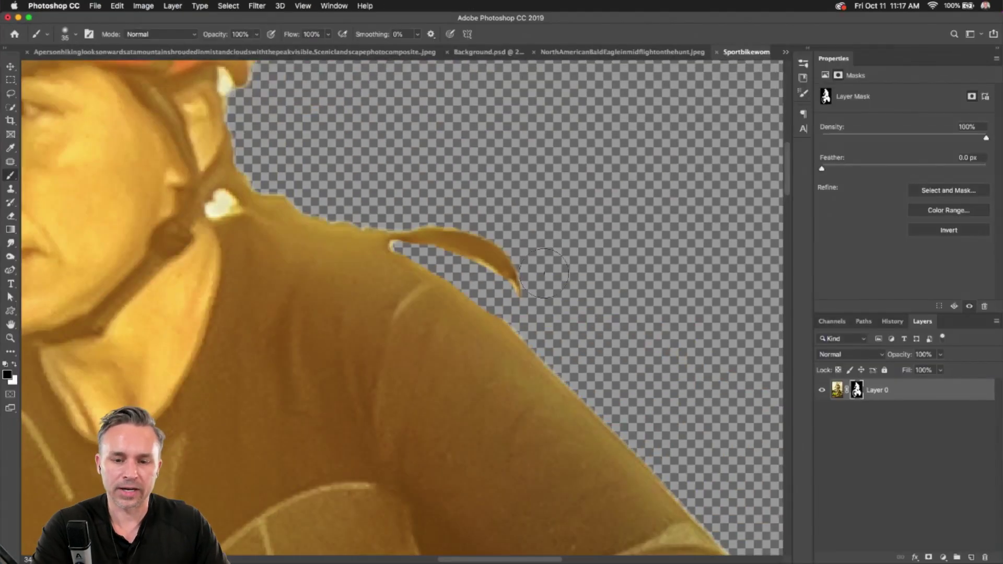
Step: Reduce the brush to about 10 px and paint black along the underside and tip of the loose strip to trim it
key(bracketleft)
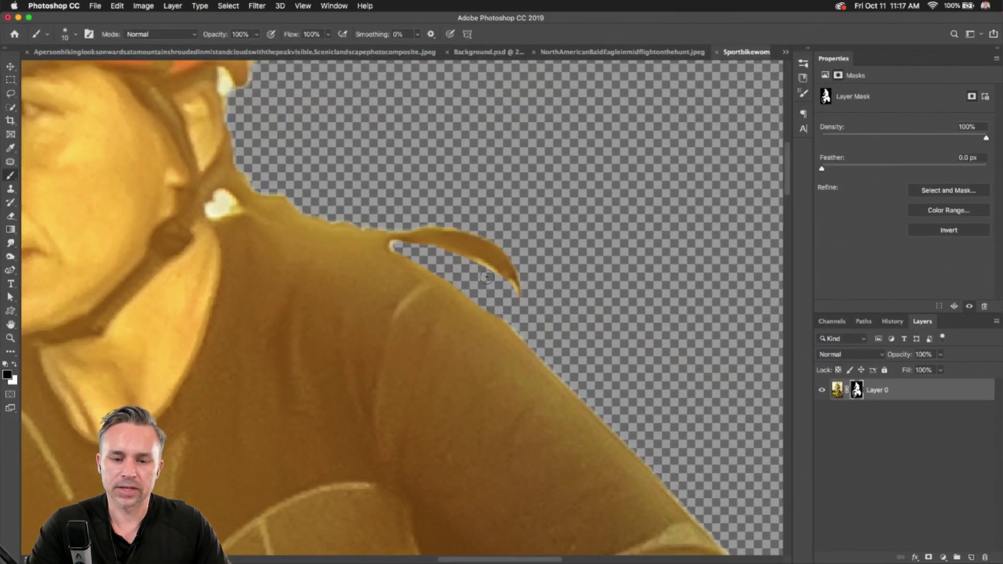
drag(517, 290, 474, 275)
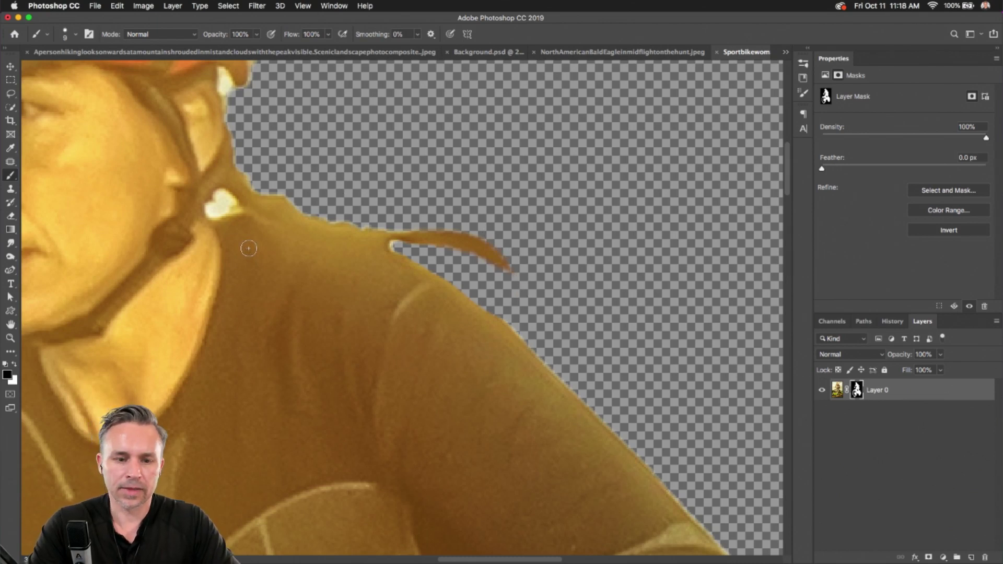
Step: Trace the white heart-shaped gap between the helmet strap and shirt collar with the Lasso tool at 0 px feather
key(bracketright)
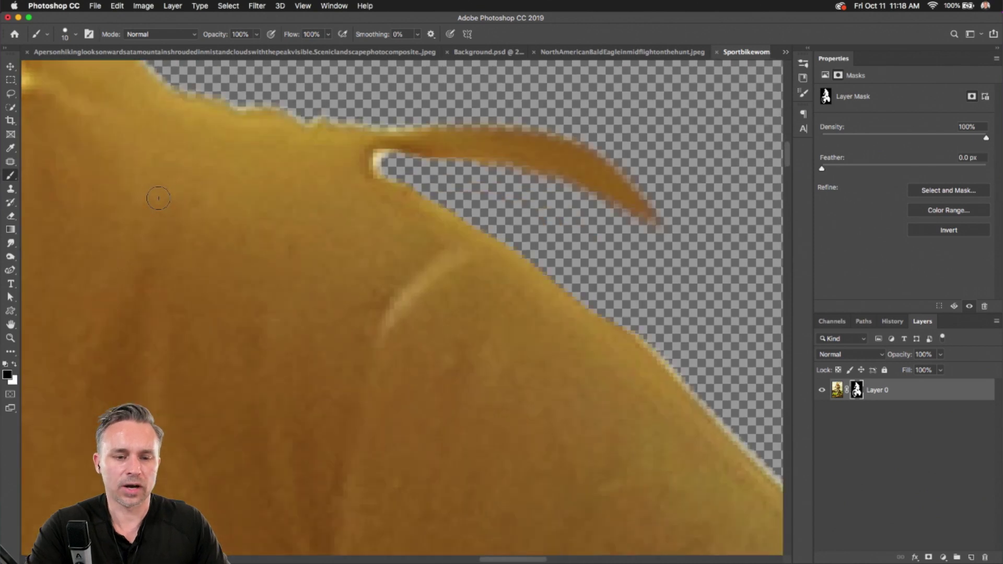
drag(156, 198, 587, 313)
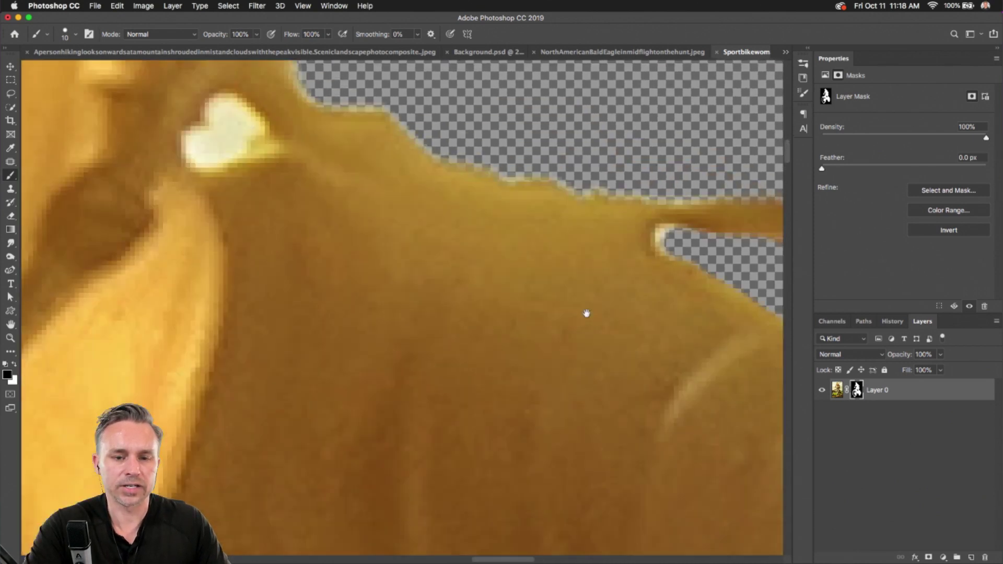
key(bracketleft)
key(bracketleft)
key(bracketleft)
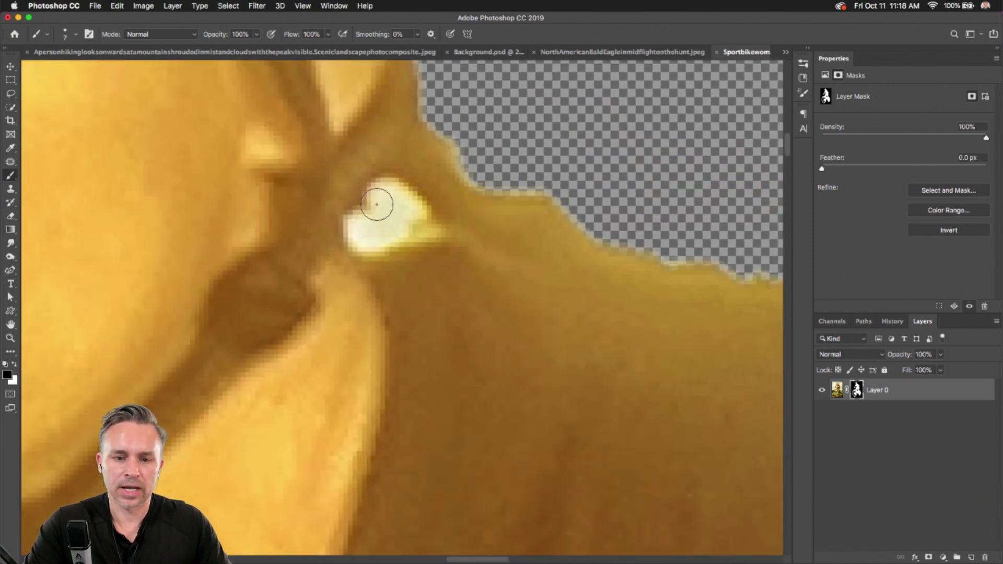
key(bracketleft)
scroll(385, 199, up, 3)
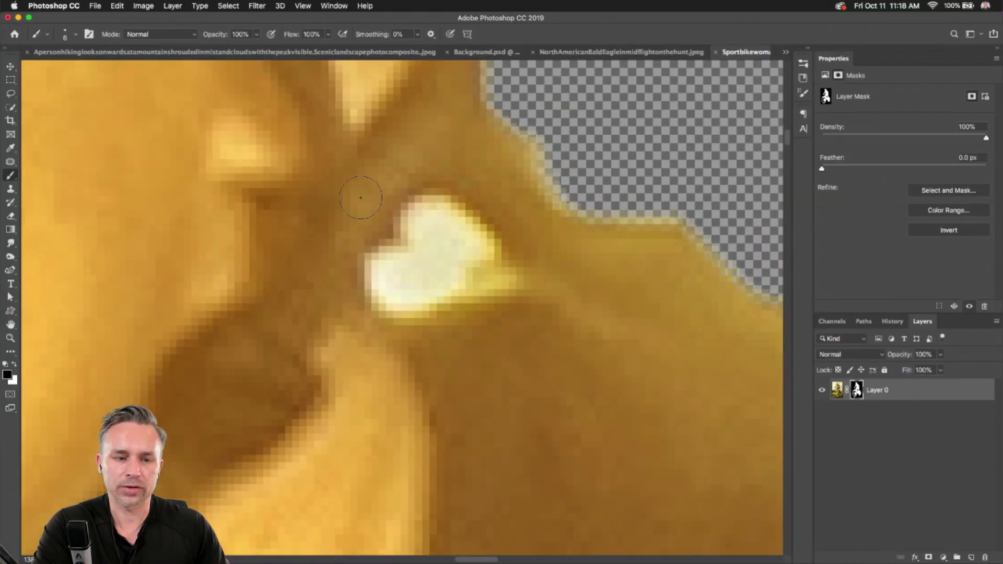
click(10, 107)
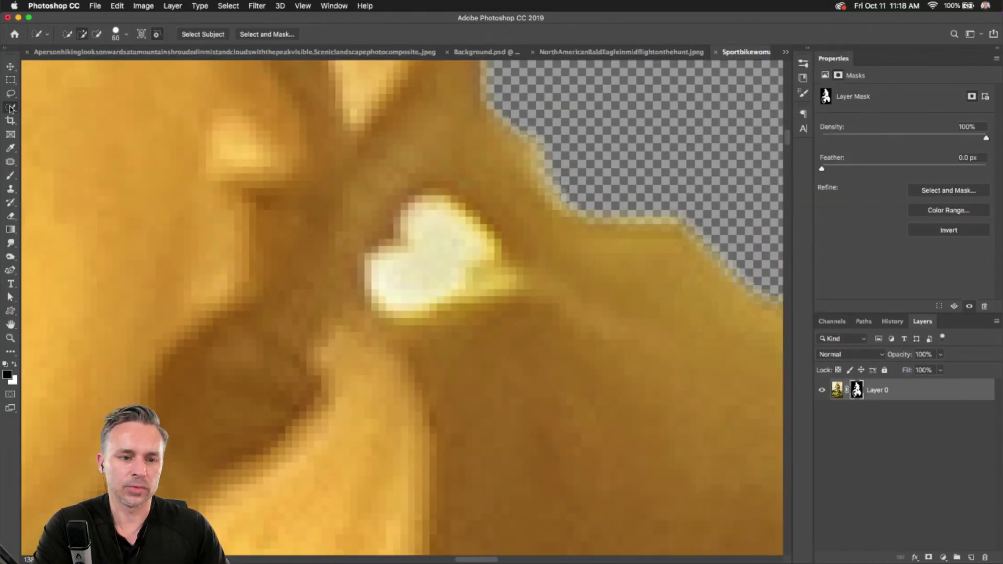
click(11, 94)
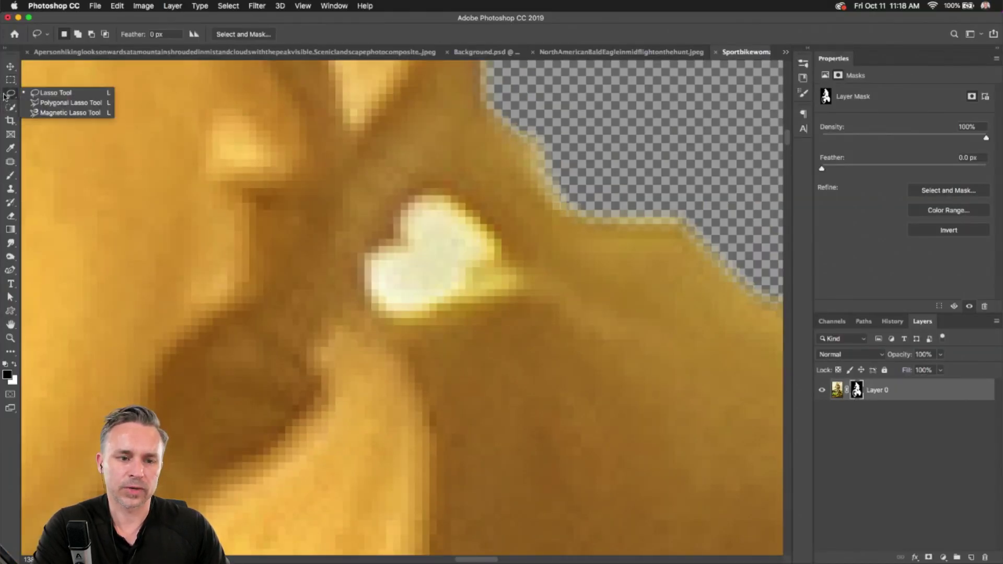
click(66, 97)
mouse_move(398, 241)
mouse_down()
mouse_move(421, 194)
mouse_move(456, 200)
mouse_up()
mouse_move(507, 250)
mouse_down()
mouse_move(533, 290)
mouse_move(473, 316)
mouse_move(413, 330)
mouse_move(362, 303)
mouse_up()
drag(375, 245, 398, 241)
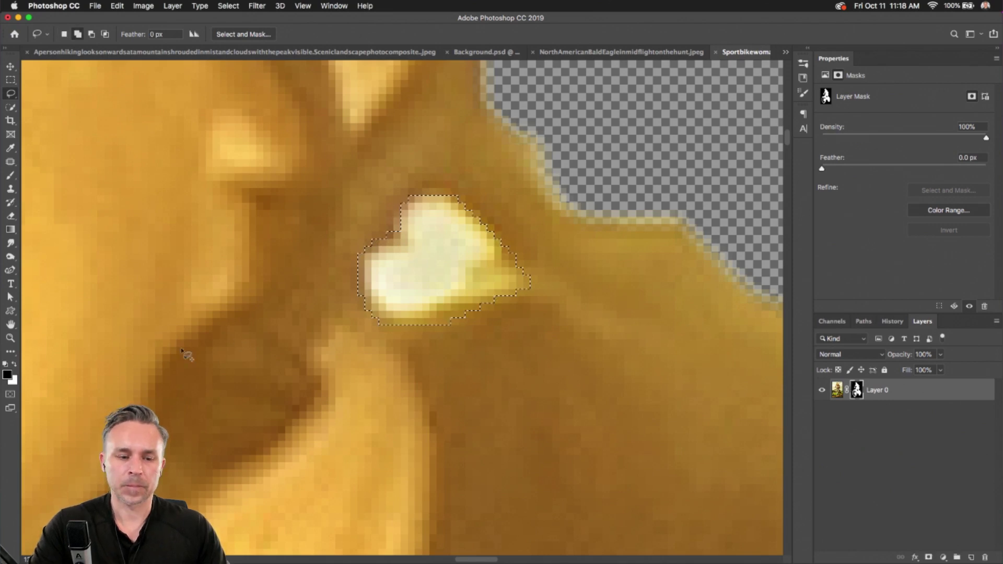
Step: Fill the lassoed area of Layer 0's mask with the black foreground color at 100% opacity and deselect it
key(i)
key(shift+BackSpace)
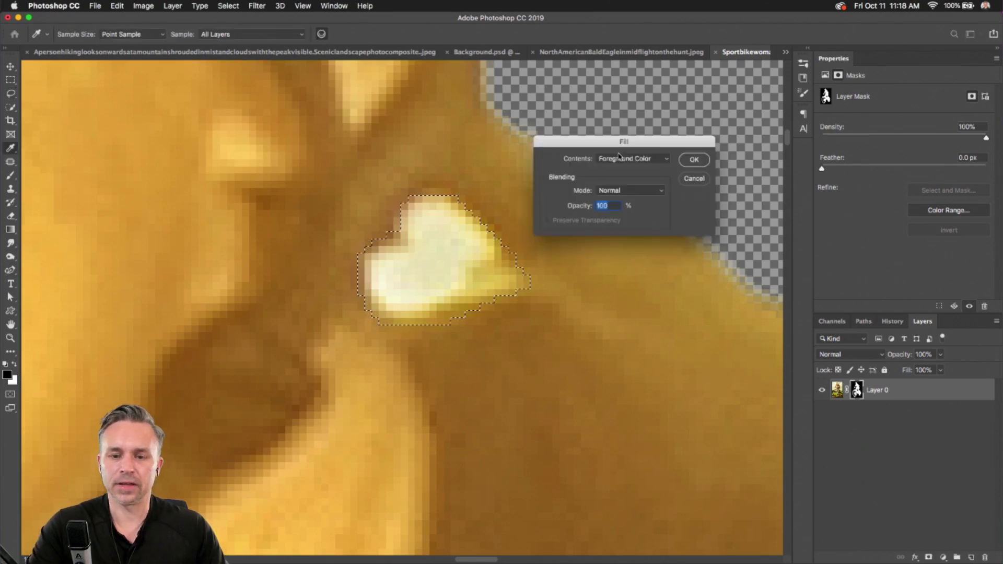
click(695, 160)
click(421, 268)
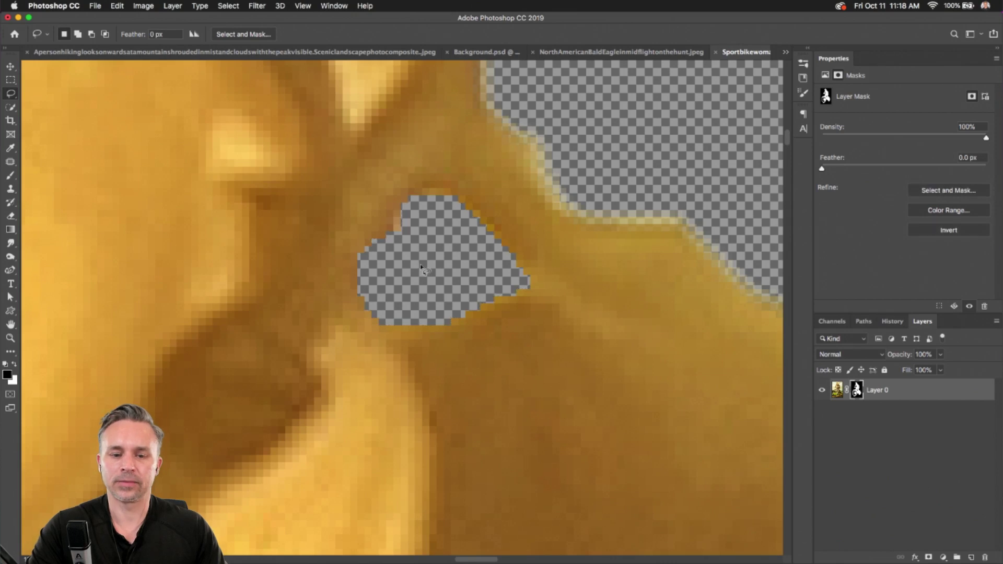
Step: Paint black on the mask with a 3 px brush along the upper edge of the heart-shaped gap to soften it
key(b)
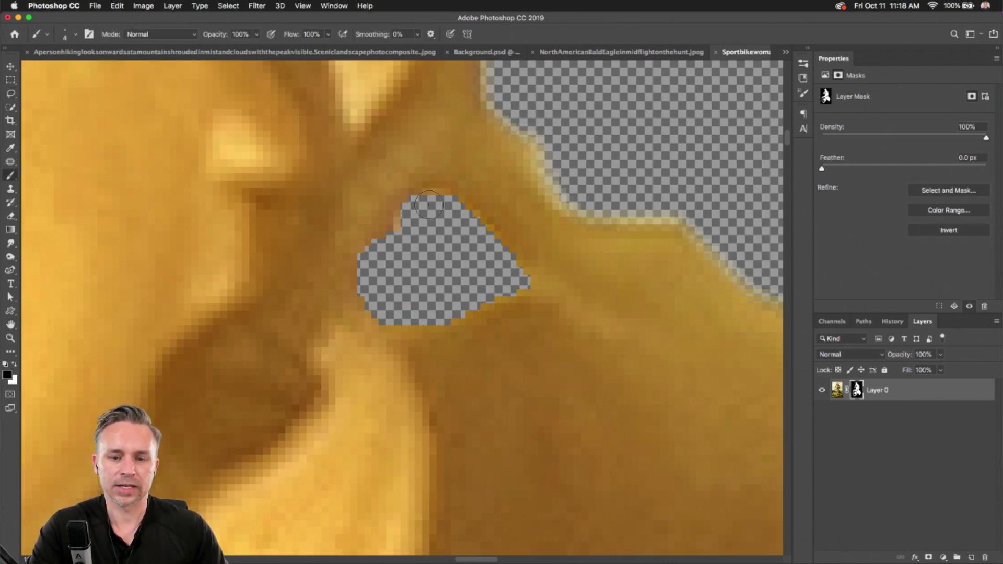
key(bracketleft)
key(bracketleft)
key(bracketleft)
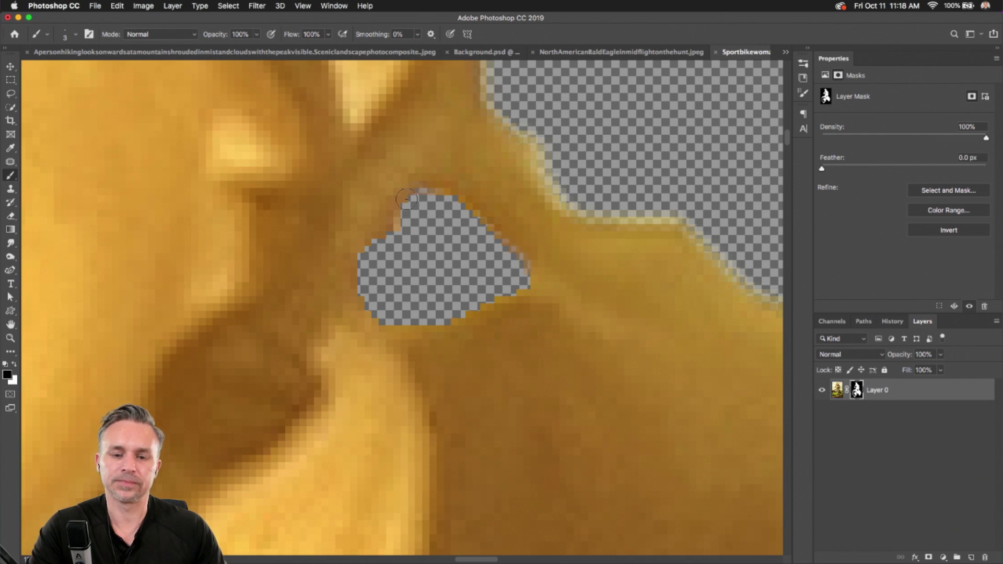
key(super+minus)
key(super+minus)
key(super+minus)
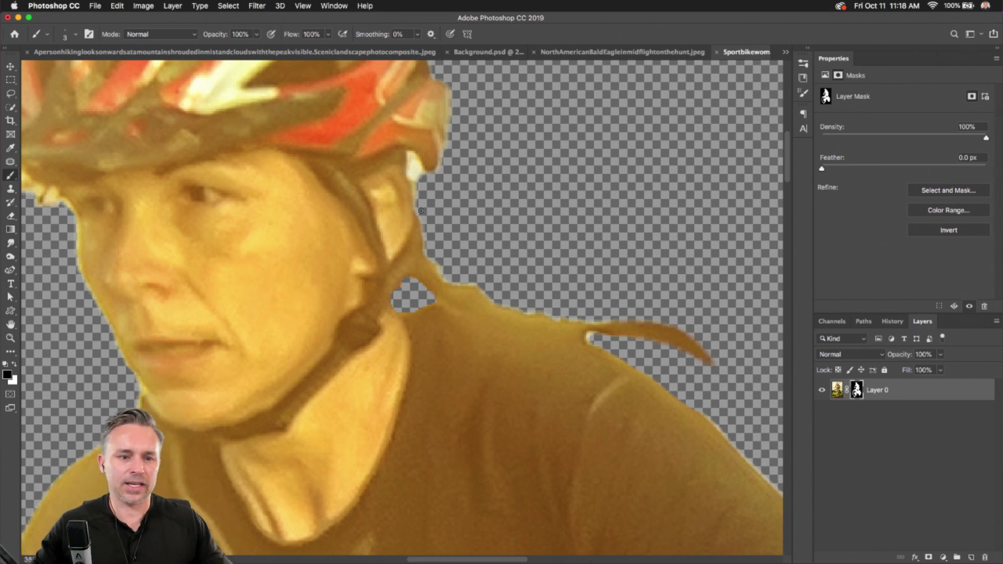
Step: Select the helmet's red stripes with the Magic Wand tool at Point Sample and tolerance 53, and clear the selection
mouse_move(11, 107)
mouse_down()
mouse_move(43, 107)
mouse_move(44, 118)
mouse_up()
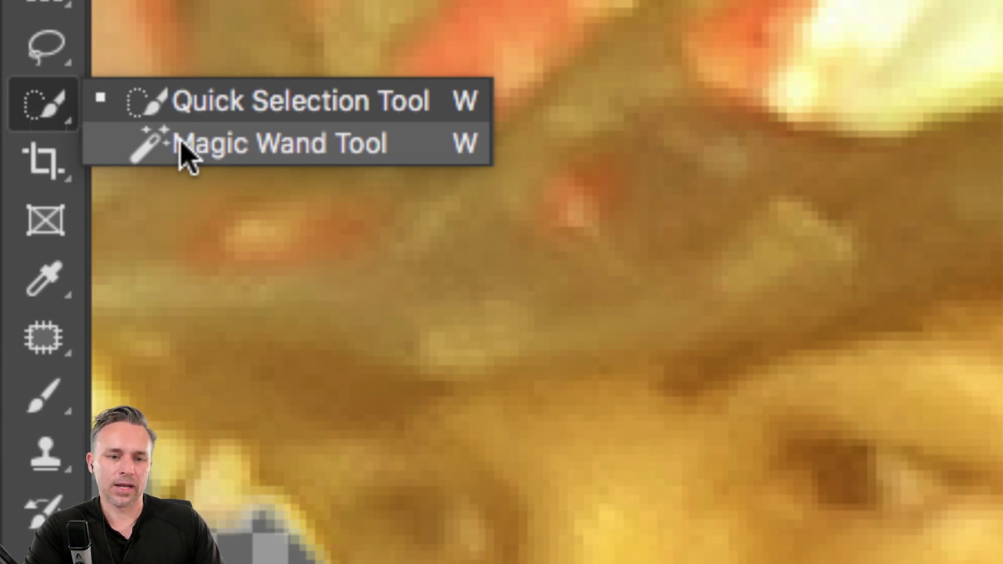
click(117, 153)
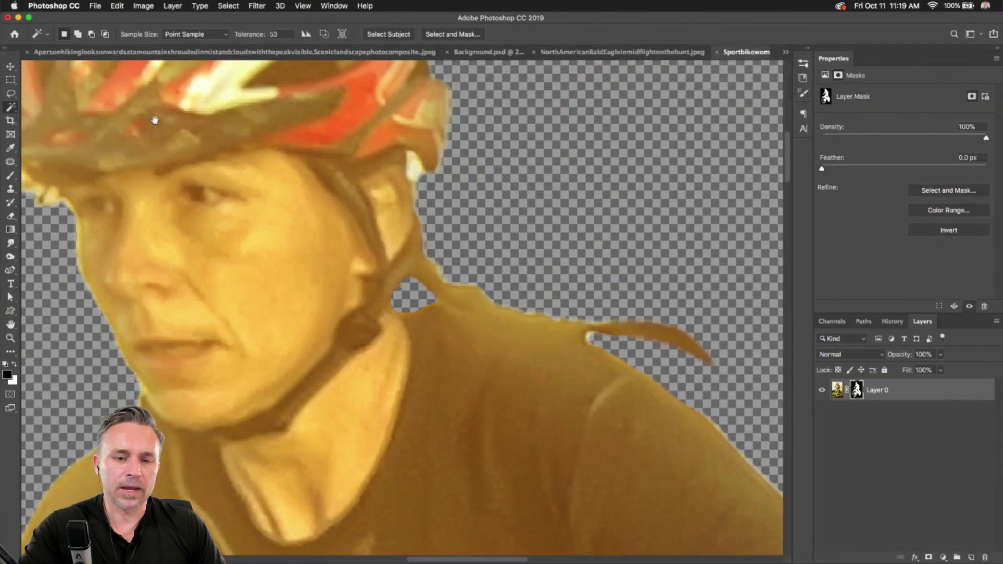
scroll(155, 120, up, 3)
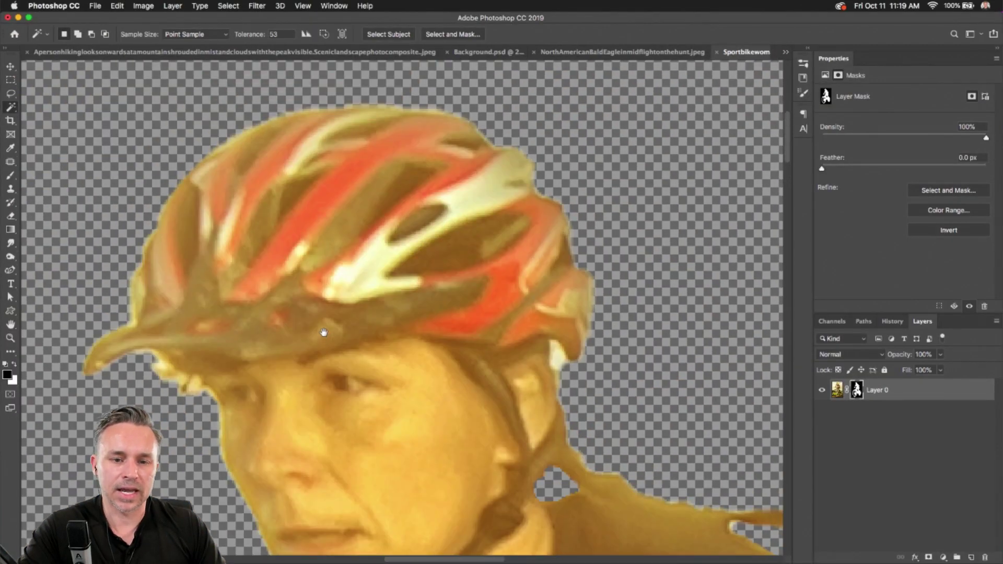
scroll(325, 330, up, 5)
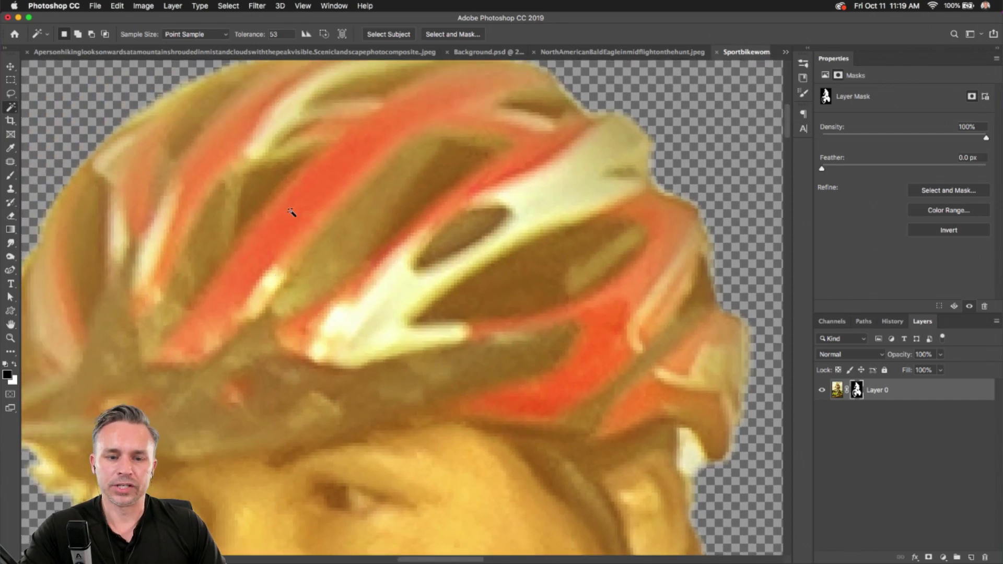
click(291, 212)
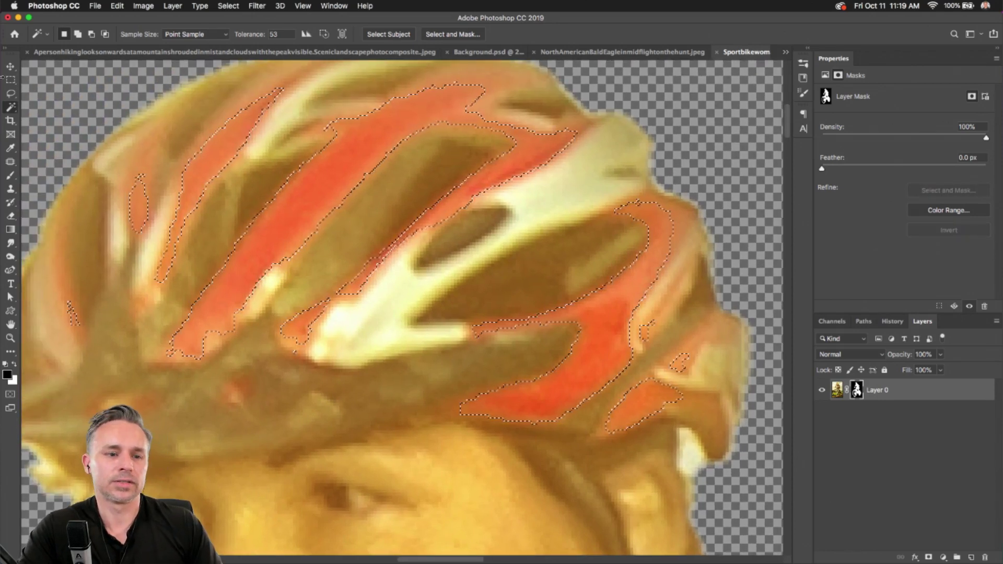
click(11, 79)
click(135, 180)
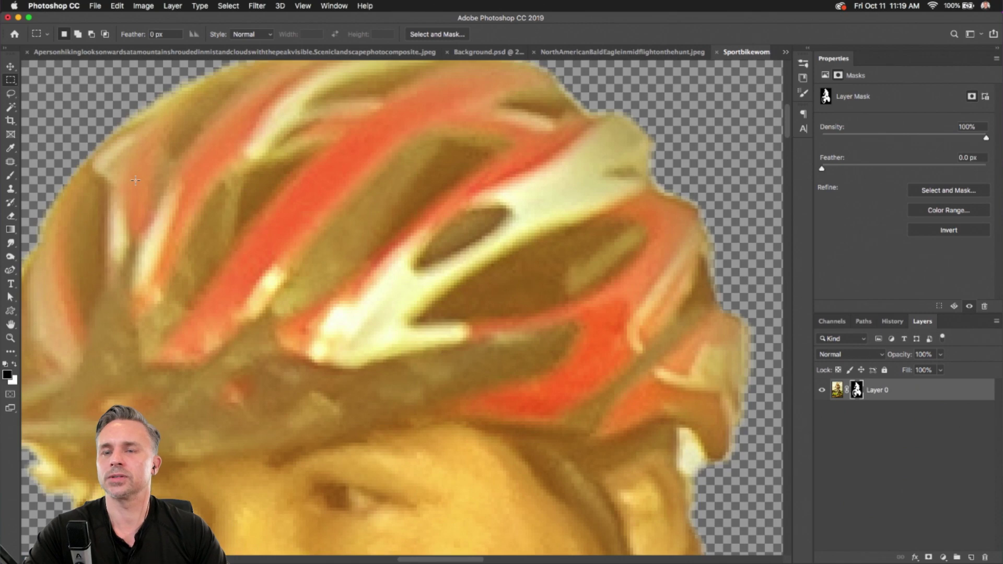
Step: Select the leftover pale background around the handlebars and beside the thigh on Layer 0's image with a 7 px Quick Selection brush
key(super+minus)
key(super+minus)
key(super+minus)
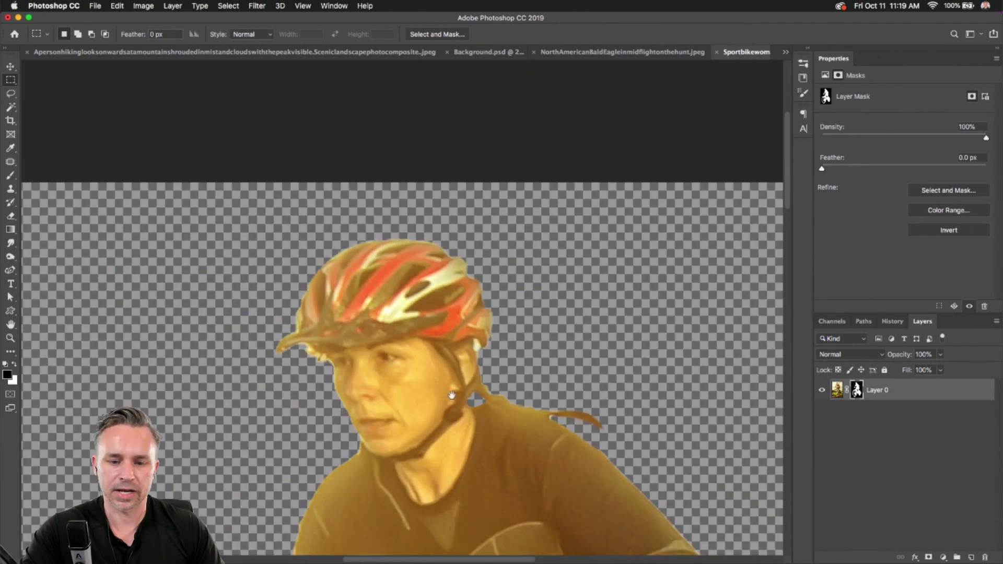
drag(426, 455, 439, 209)
drag(402, 107, 435, 213)
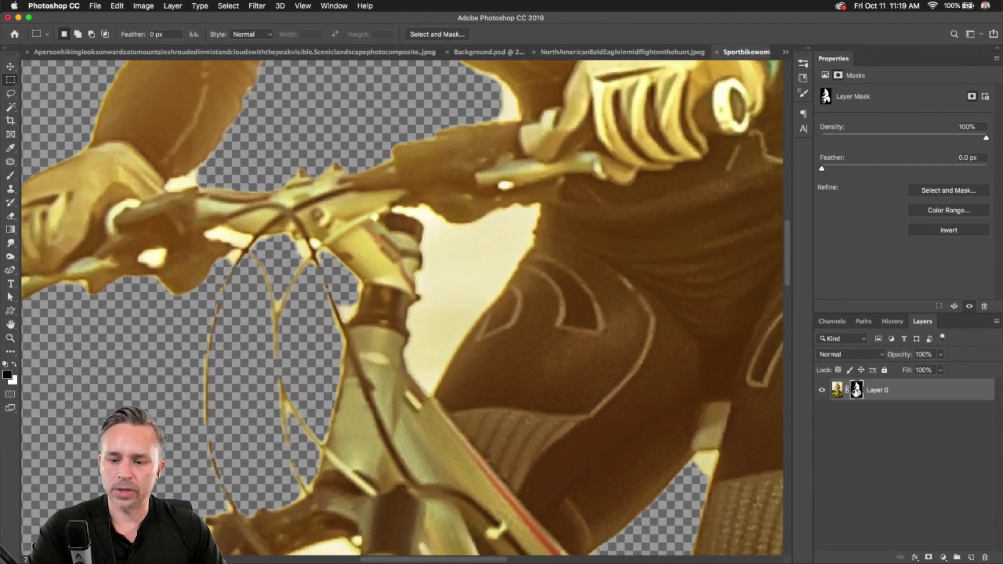
click(838, 389)
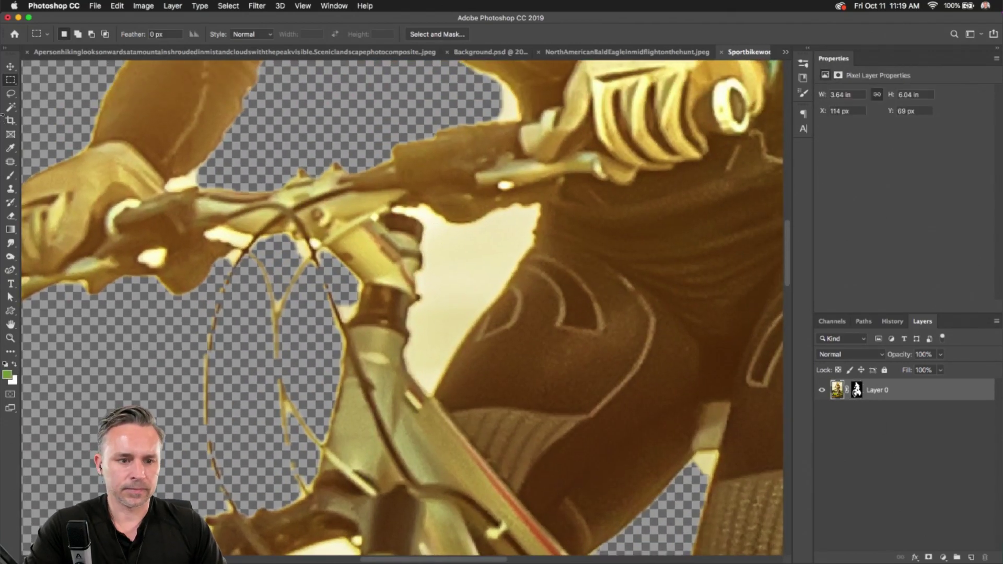
click(11, 107)
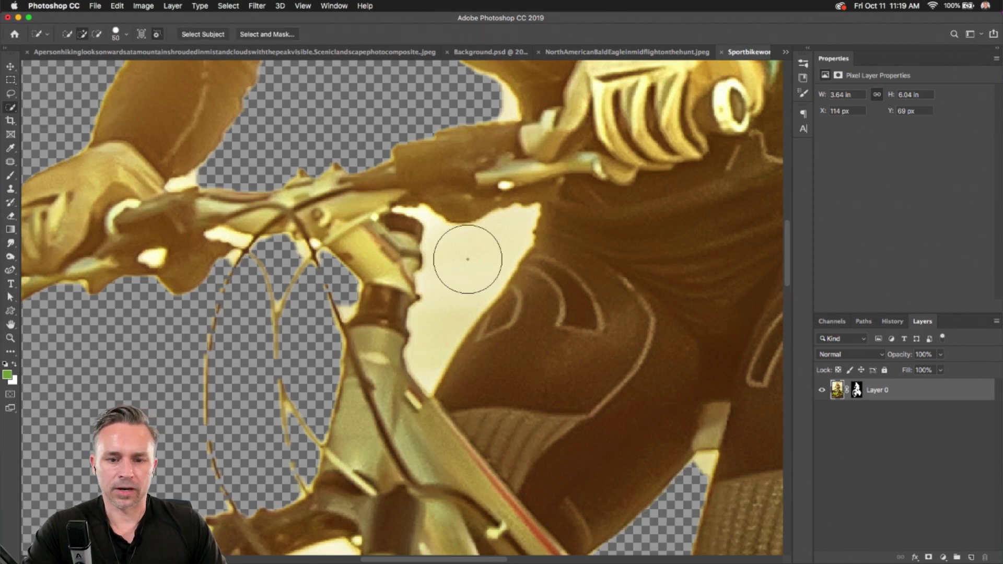
key(bracketleft)
key(bracketleft)
key(bracketleft)
key(bracketleft)
key(bracketleft)
key(bracketleft)
key(bracketleft)
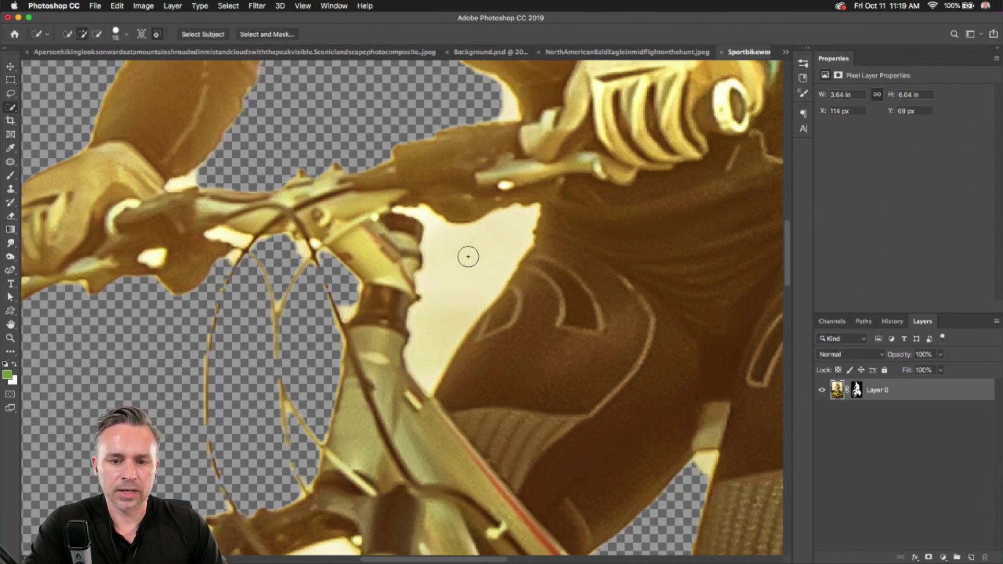
click(445, 298)
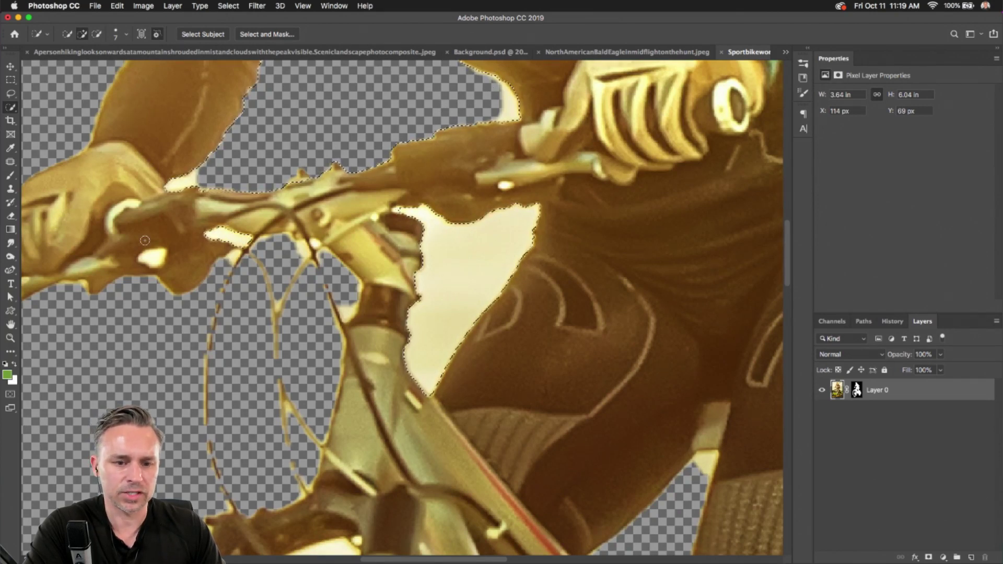
drag(146, 257, 162, 255)
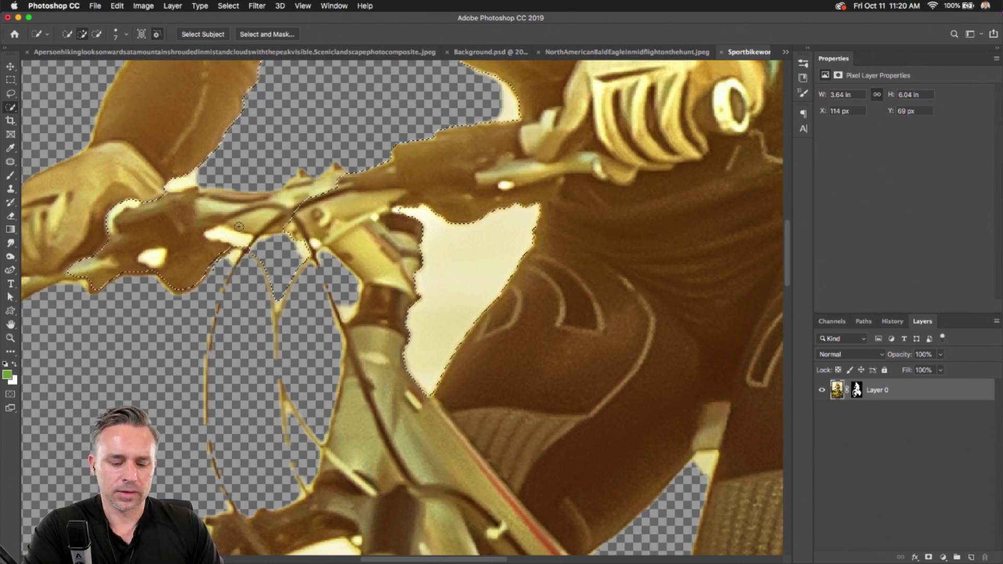
key(super+z)
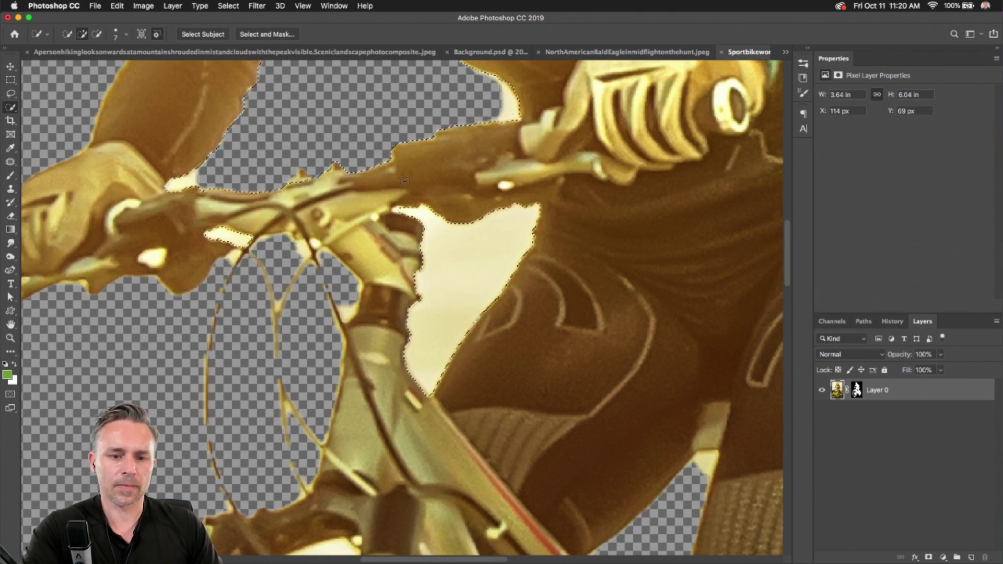
Step: Fill the selected handlebar and thigh background areas on Layer 0's mask with the black foreground color and deselect
click(856, 389)
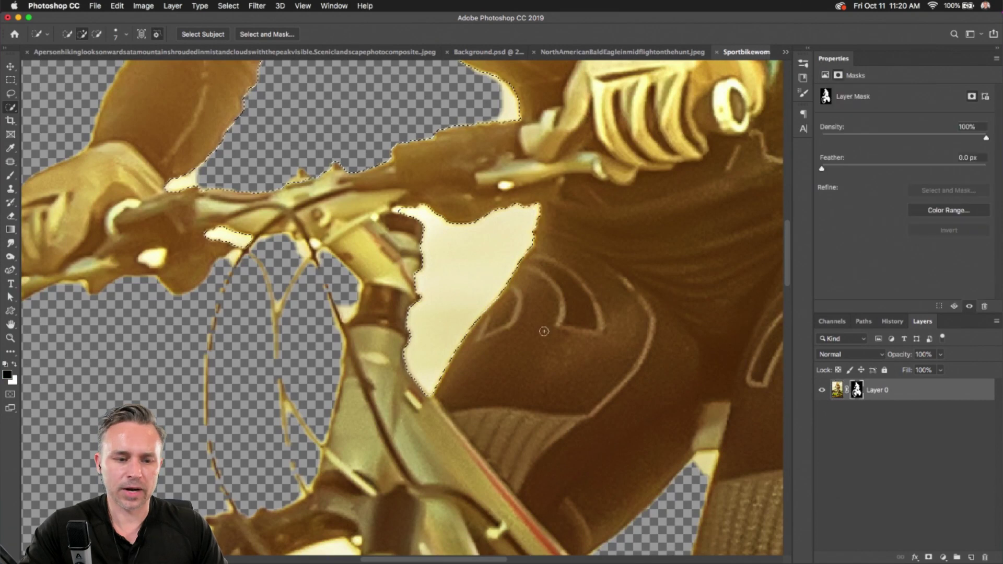
key(shift+BackSpace)
key(Return)
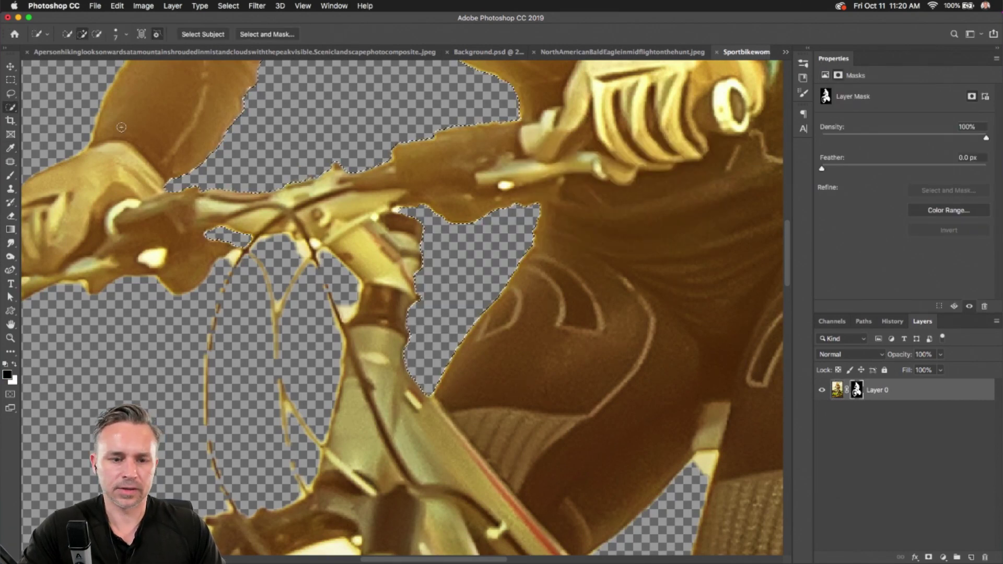
click(11, 94)
Step: Quick-select the white gaps between the fork and front tire and fill them on the mask with black at 100% opacity
mouse_move(267, 380)
mouse_down()
mouse_move(254, 197)
mouse_move(158, 171)
mouse_move(203, 163)
mouse_move(261, 209)
mouse_up()
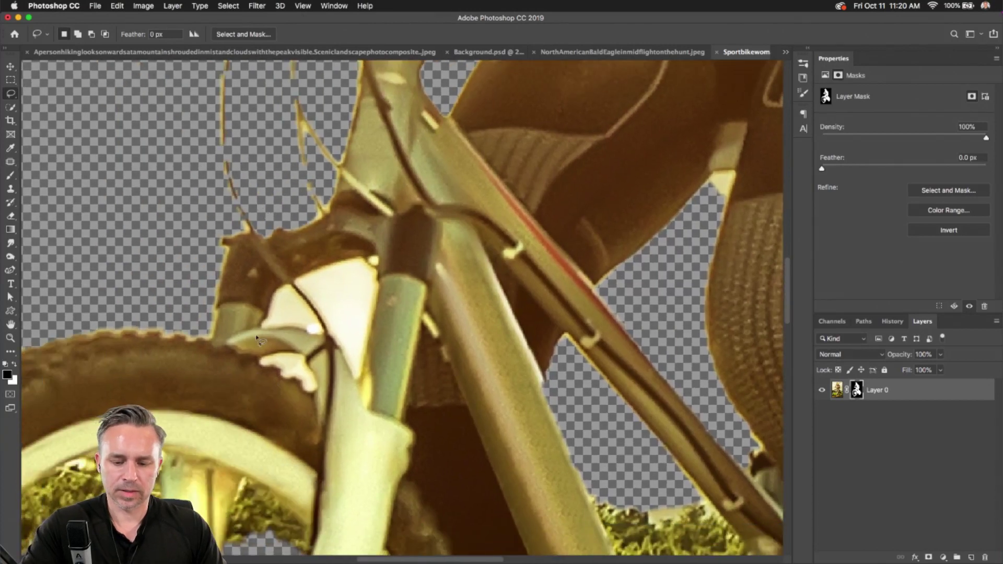
click(10, 108)
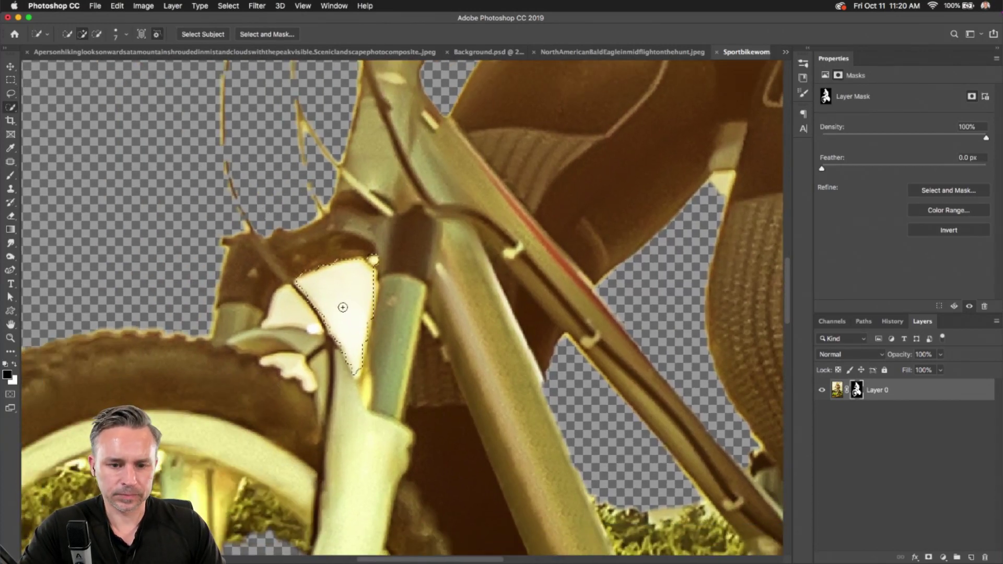
mouse_move(340, 307)
mouse_down()
mouse_move(275, 302)
mouse_move(269, 314)
mouse_up()
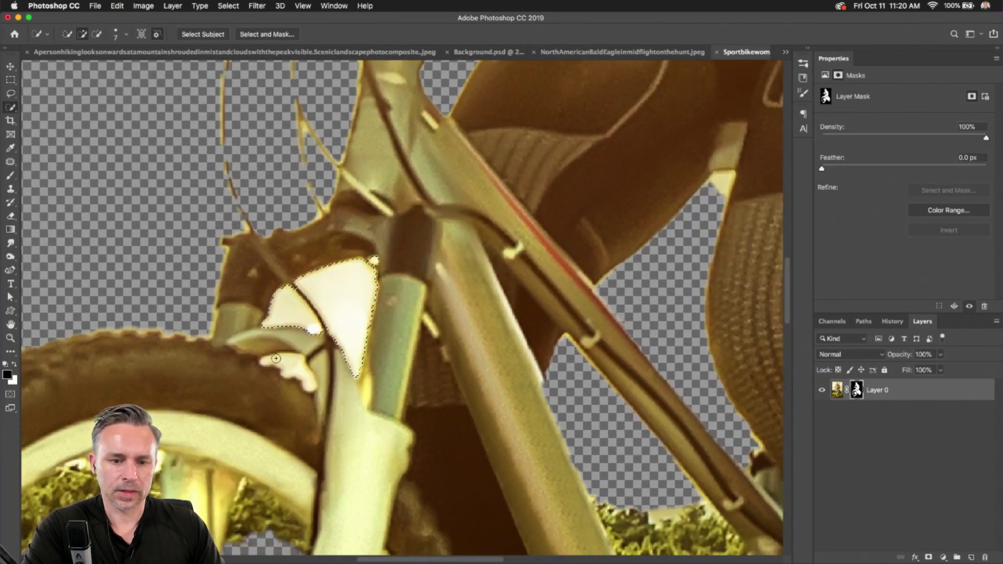
drag(282, 363, 264, 363)
key(shift+BackSpace)
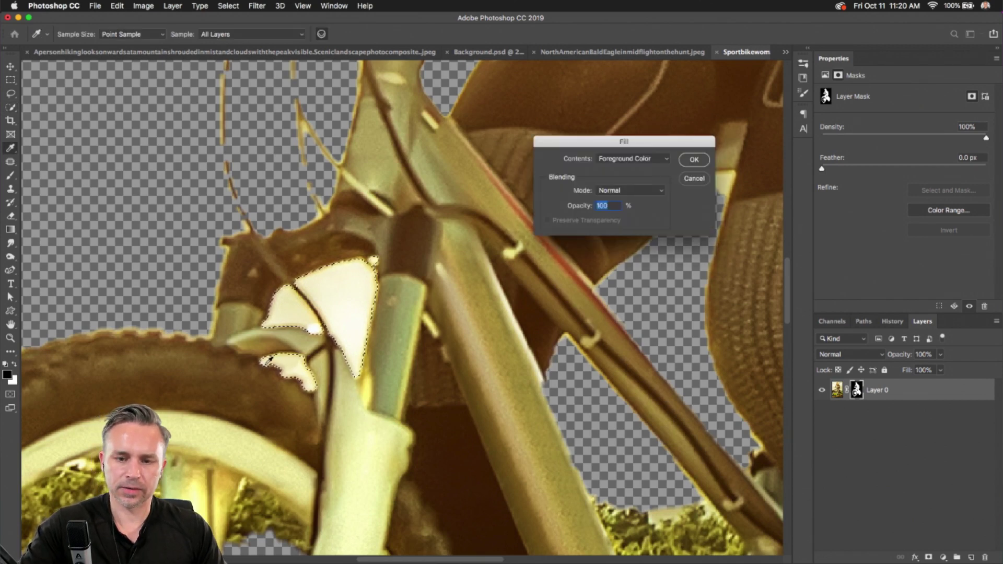
key(Return)
Step: Quick-select the background inside the frame triangle, including the foliage down to the bottle cage and beside the seat tube
key(x)
scroll(383, 365, down, 5)
scroll(382, 365, right, 8)
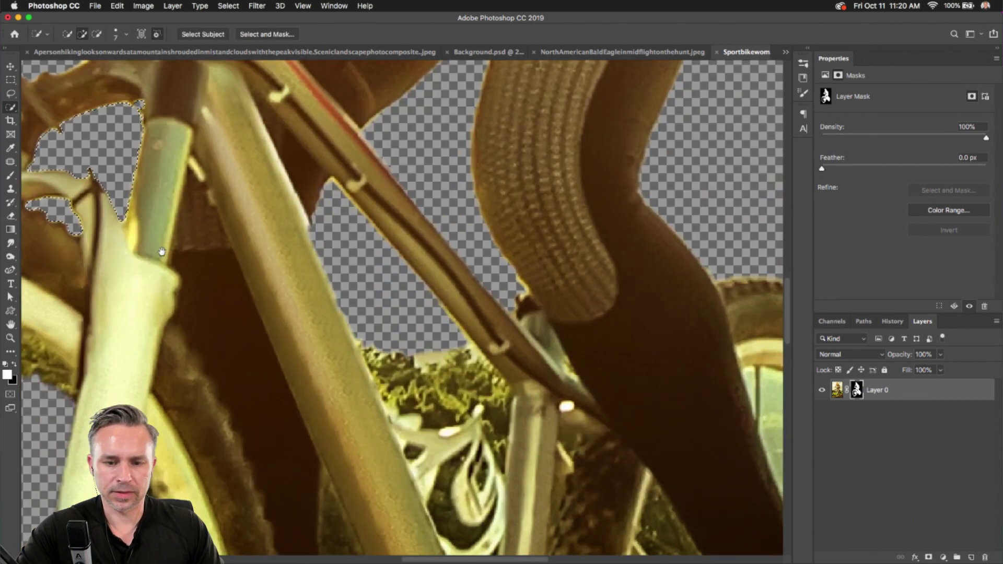
scroll(382, 366, down, 5)
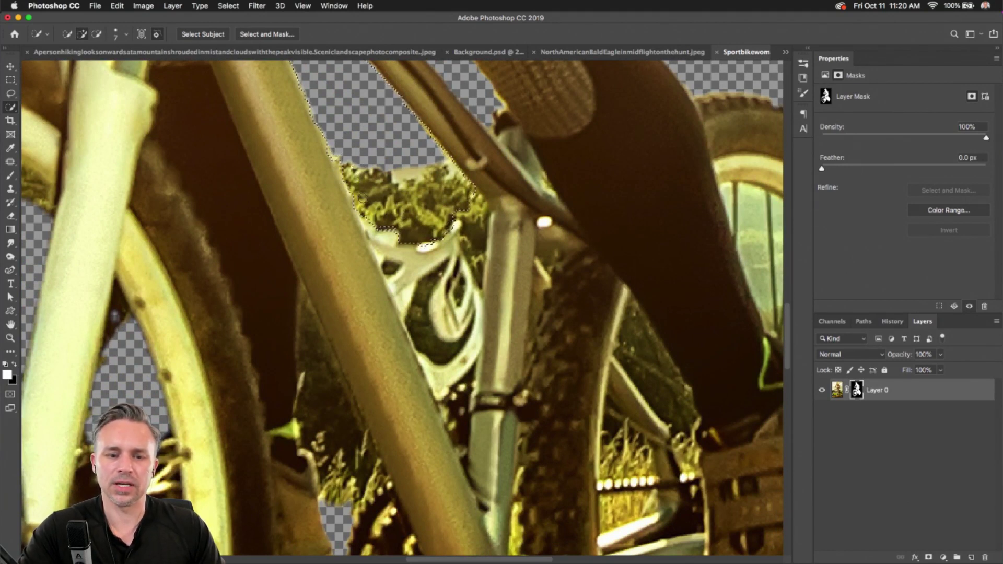
mouse_move(459, 168)
mouse_down()
mouse_move(473, 259)
mouse_move(420, 305)
mouse_up()
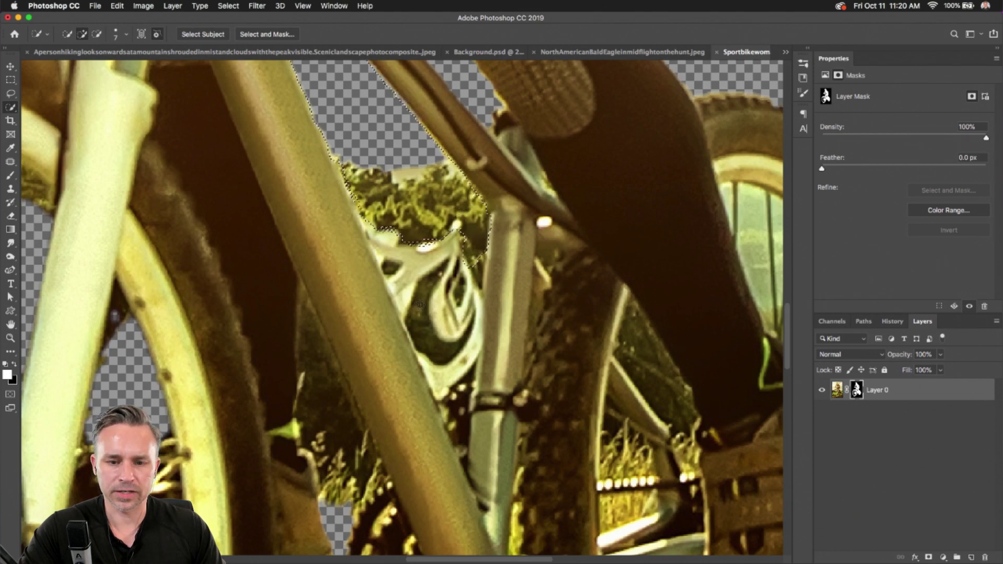
click(479, 263)
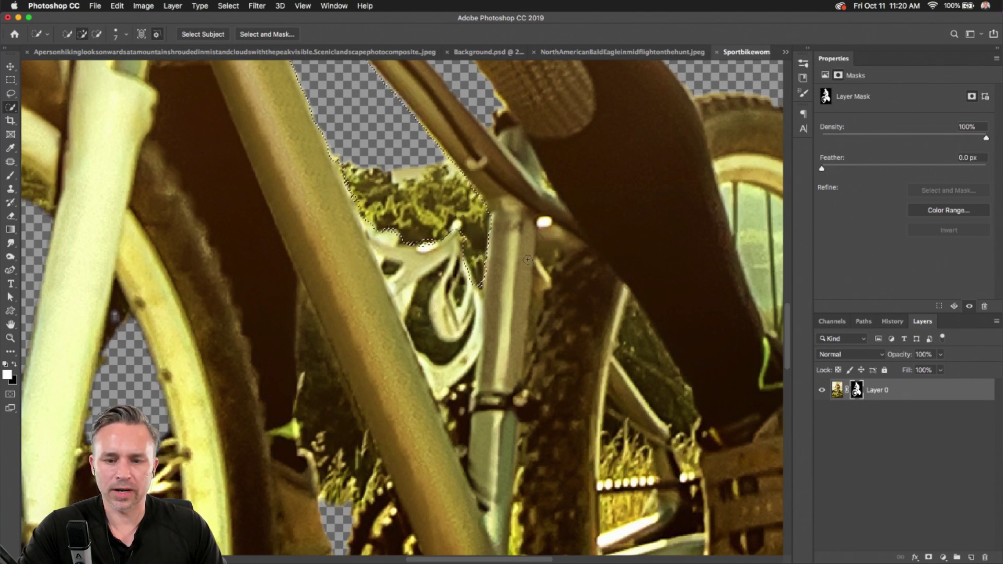
key(shift+BackSpace)
key(Return)
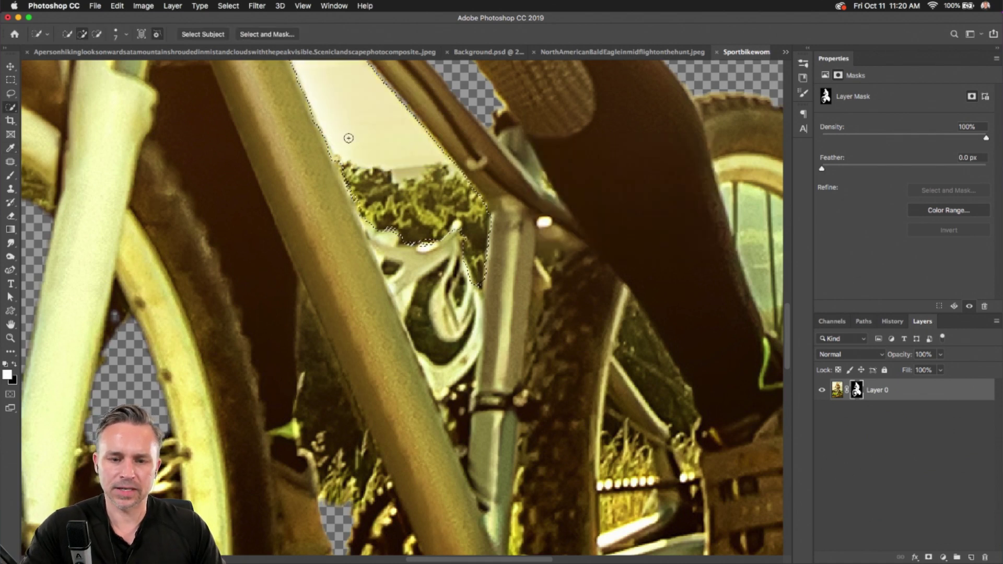
key(super+z)
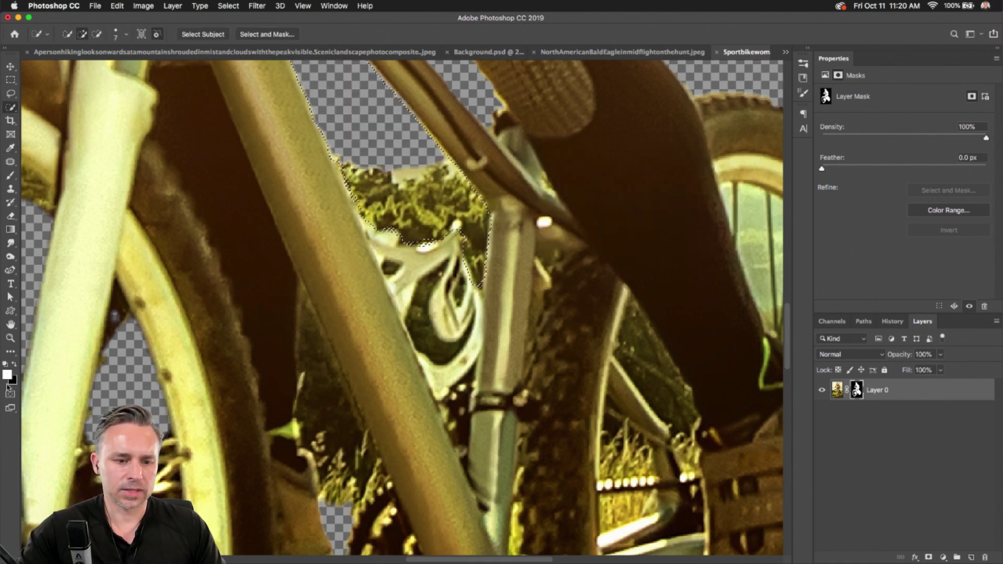
Step: Swap the foreground color to black, fill the frame triangle selection on the mask with it, and deselect
click(14, 365)
key(shift+BackSpace)
key(Return)
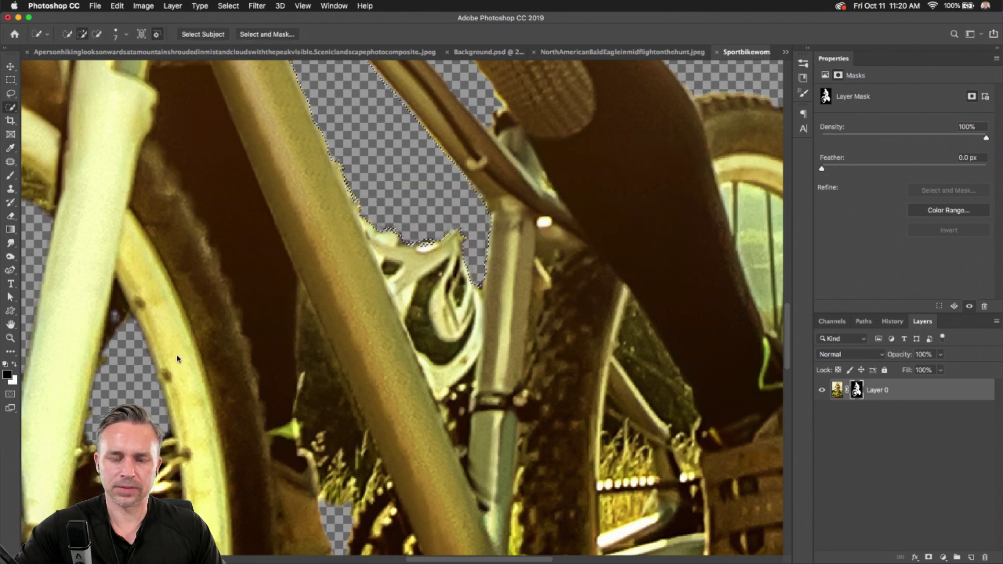
drag(416, 261, 445, 161)
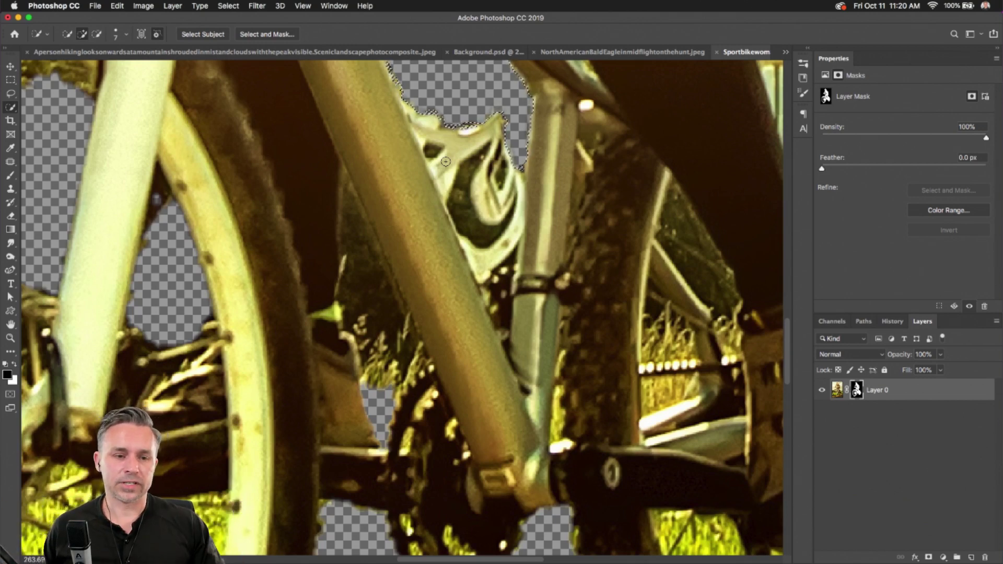
click(10, 93)
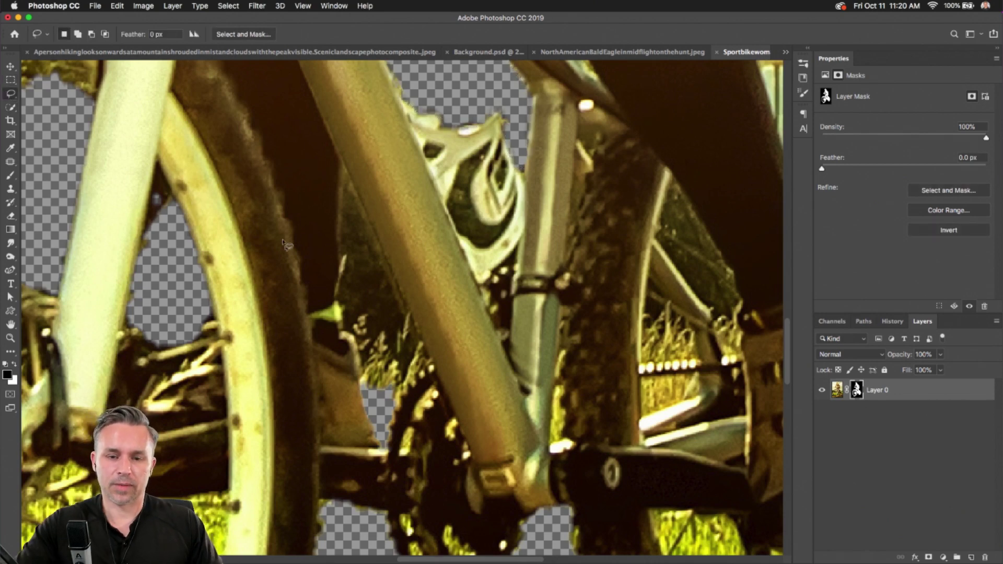
Step: Examine the whole masked cyclist, from the wheels and frame up to the helmet
key(super+minus)
key(super+minus)
key(super+minus)
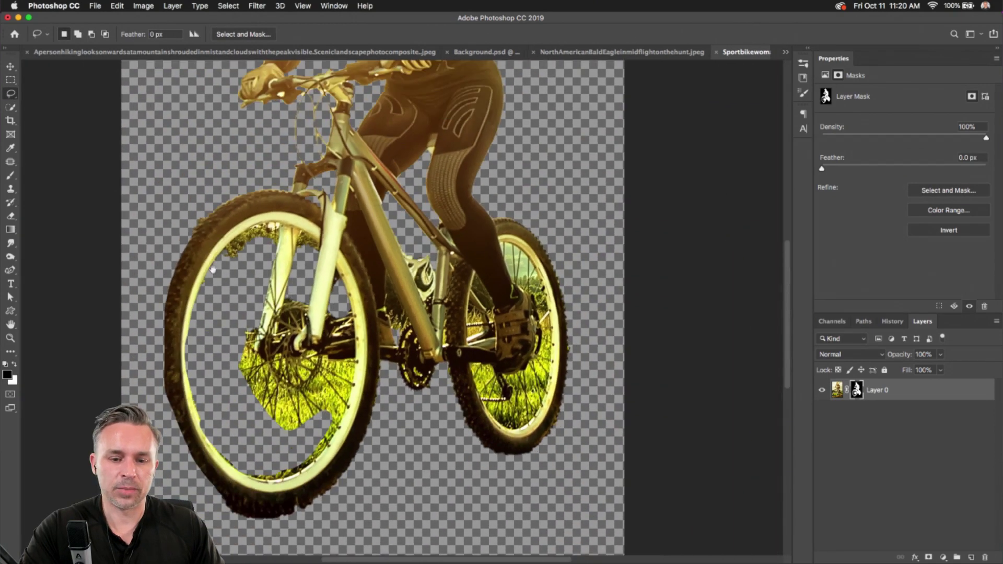
drag(197, 255, 248, 339)
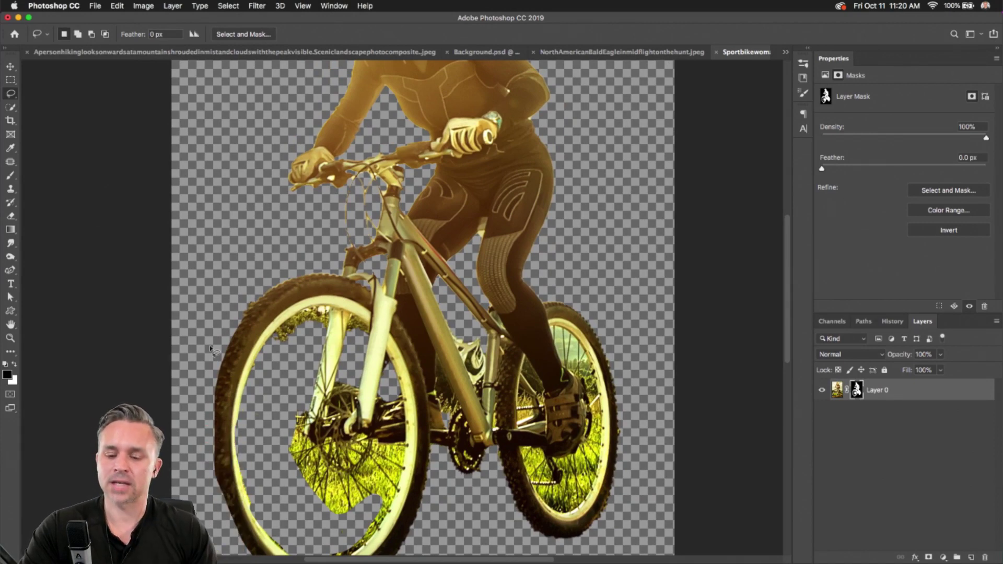
scroll(212, 349, up, 5)
scroll(211, 349, left, 5)
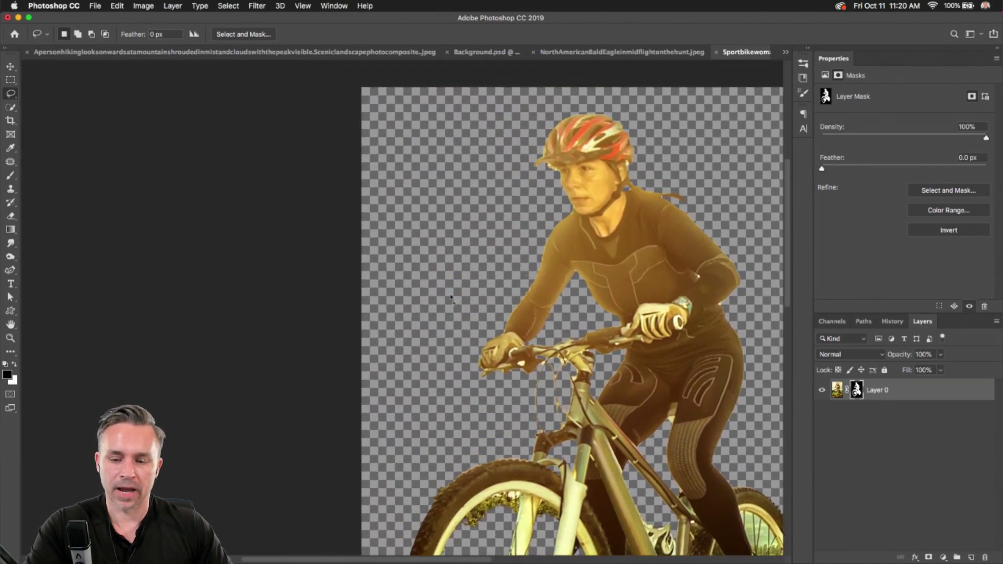
Step: Switch from the cyclist image to the Background.psd forest document
scroll(218, 152, down, 5)
scroll(218, 152, right, 6)
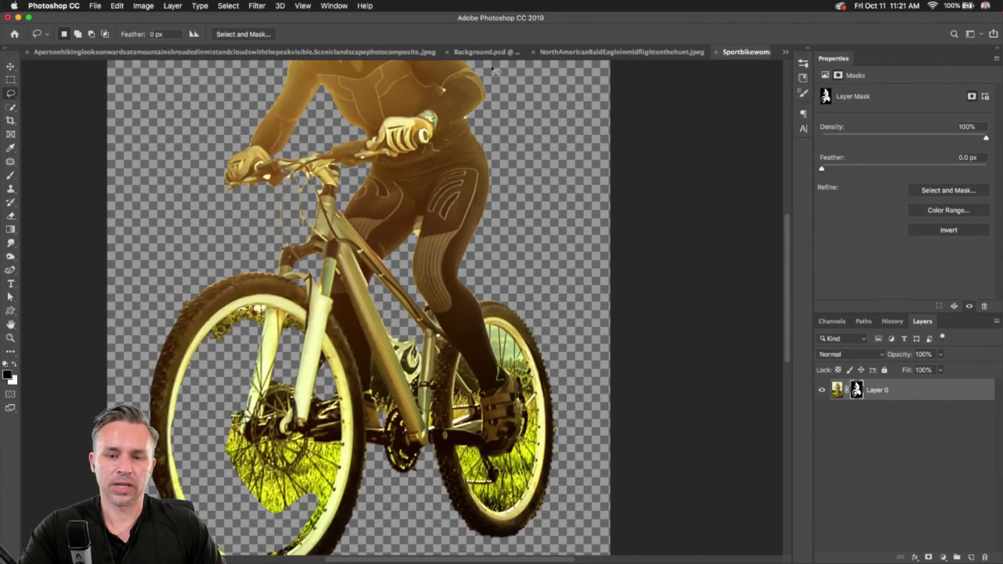
click(559, 52)
click(477, 52)
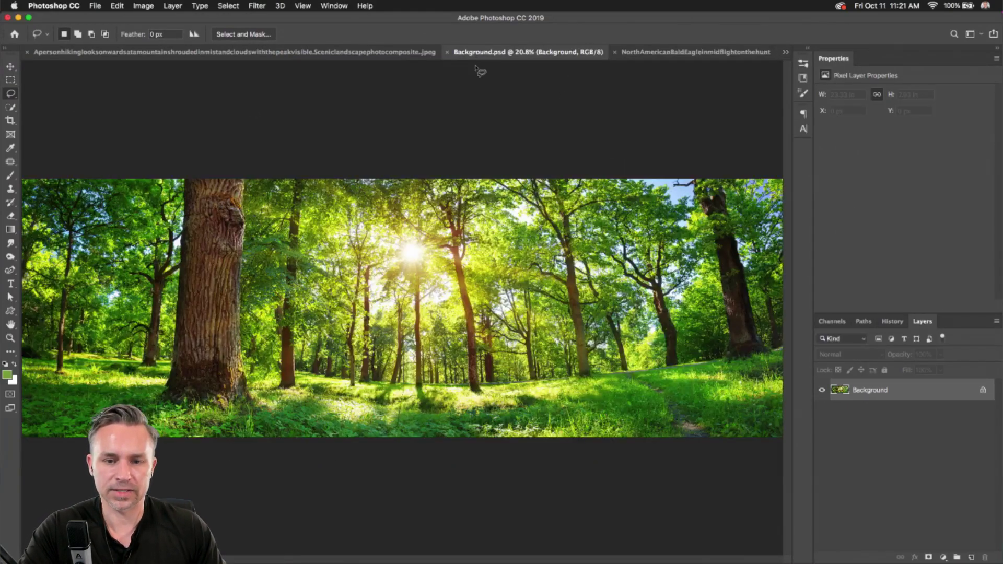
click(316, 52)
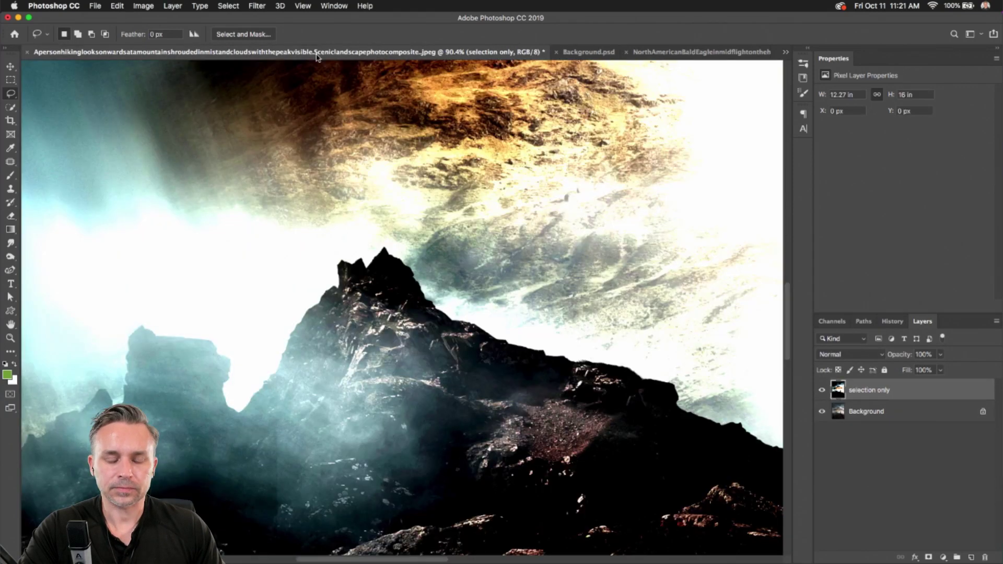
click(575, 52)
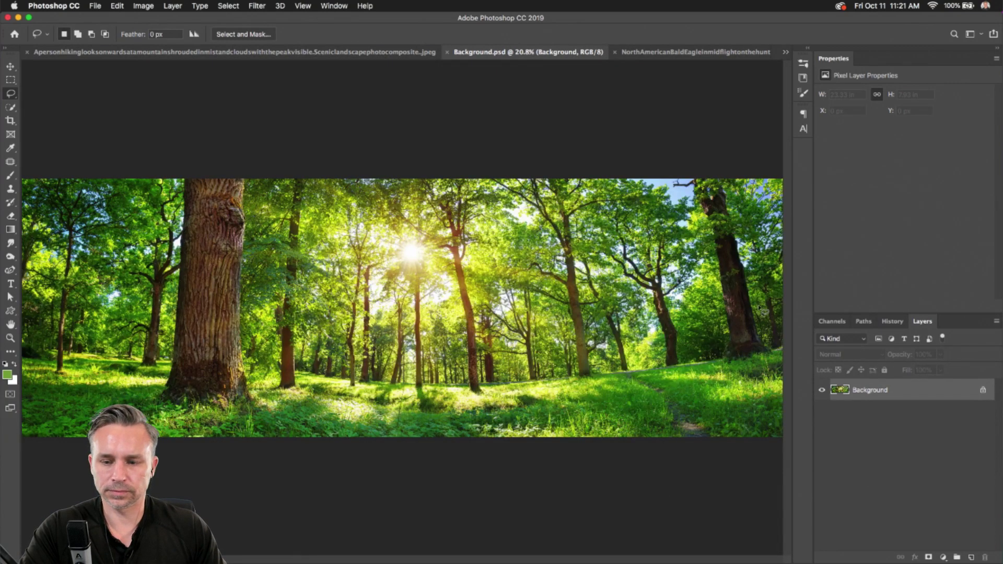
Step: Place the Mountain landscape at sunset image from the Nature library into the forest document
click(807, 48)
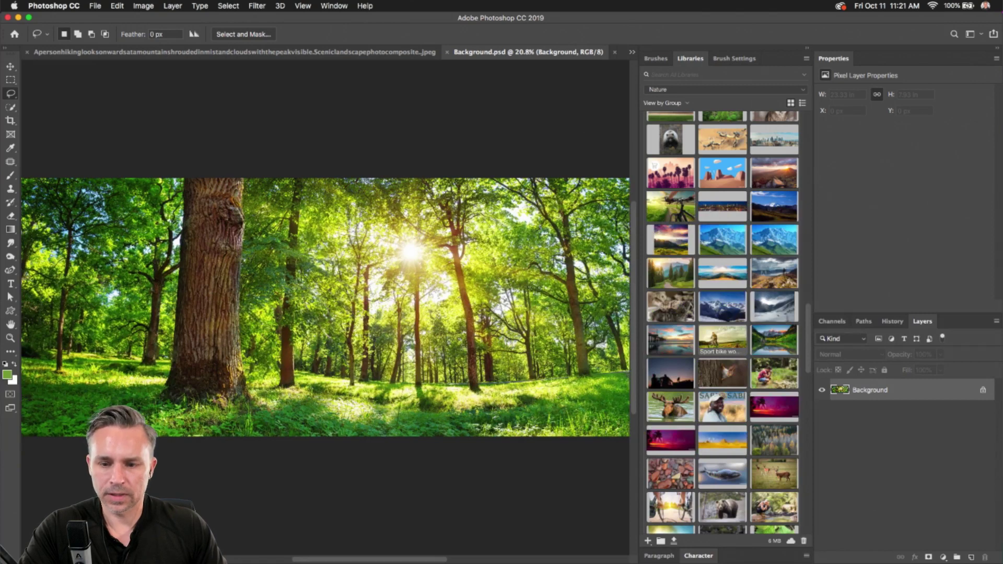
drag(723, 273, 332, 302)
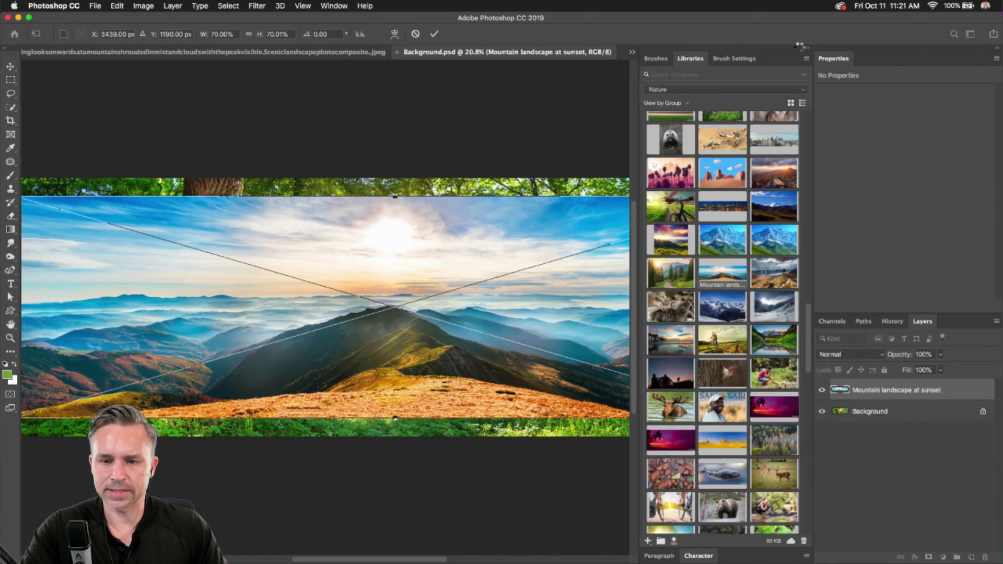
key(Return)
click(808, 48)
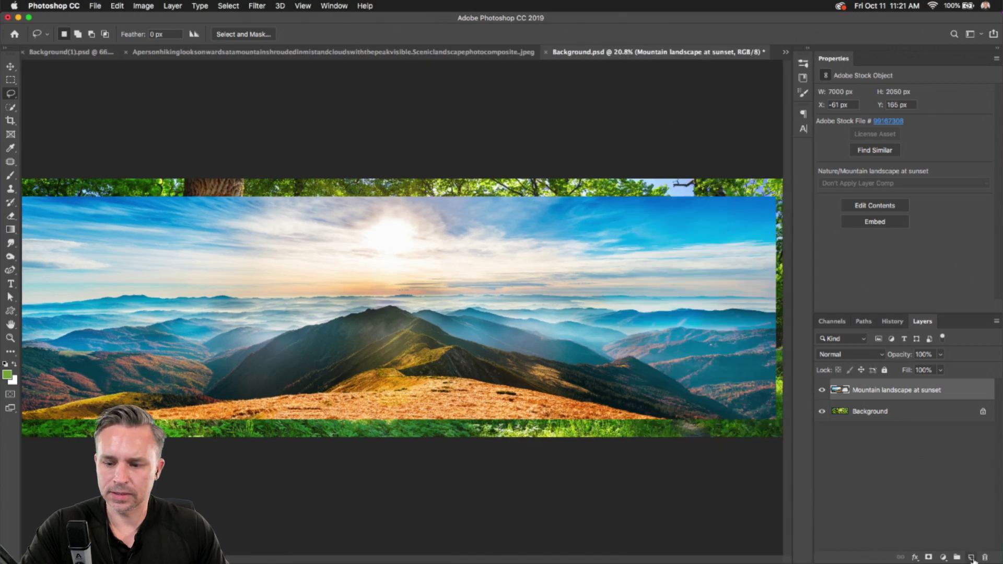
Step: Hide the mountain landscape and add the text WILDLIFE on a new layer above it in 90 pt Adobe Clean Black
click(972, 558)
click(825, 412)
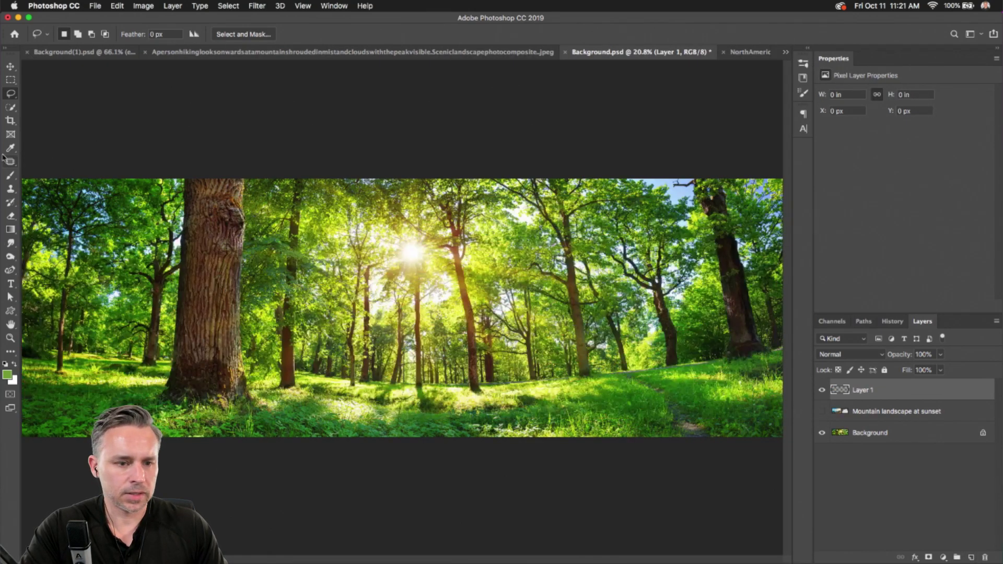
click(11, 283)
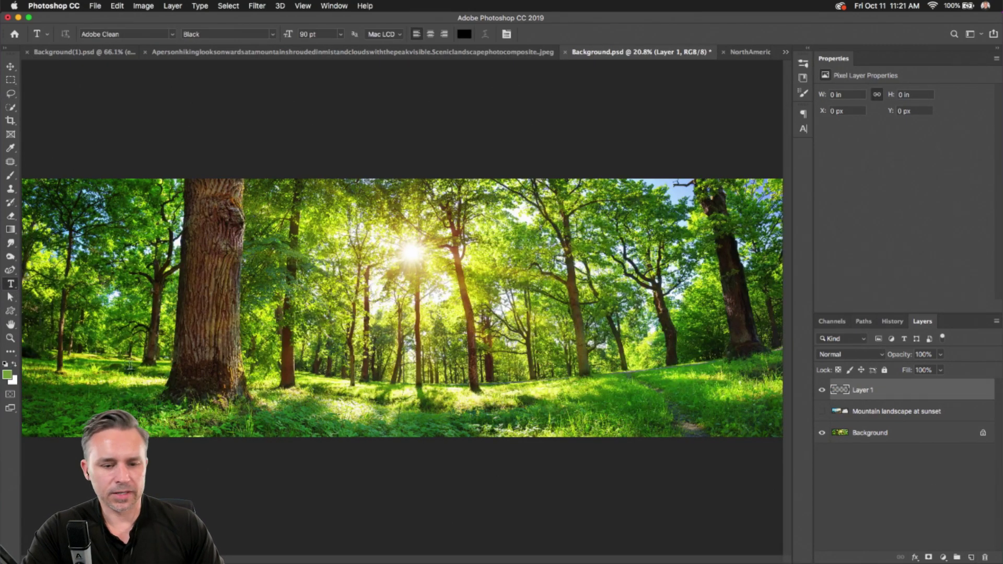
click(264, 320)
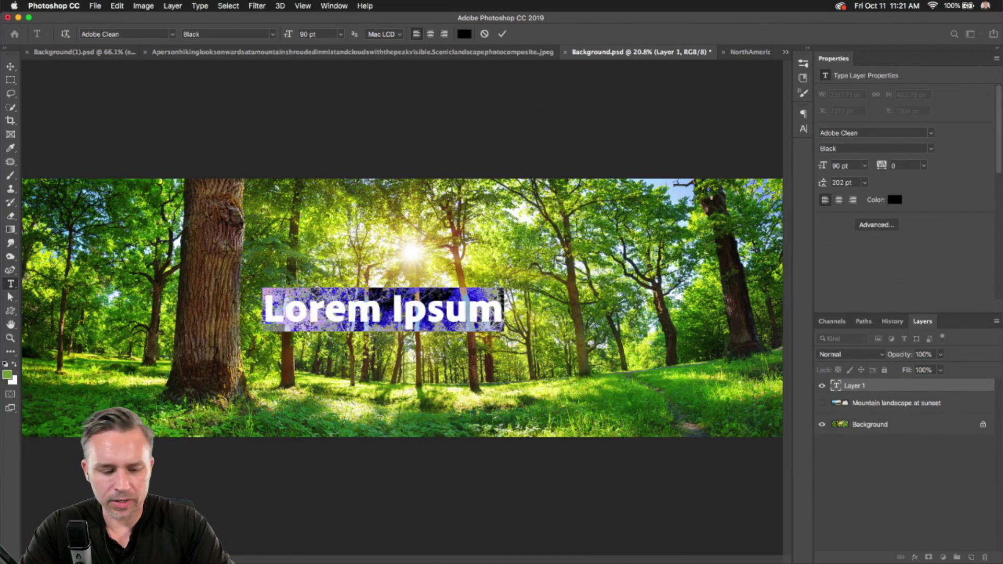
text(WILD LIVE)
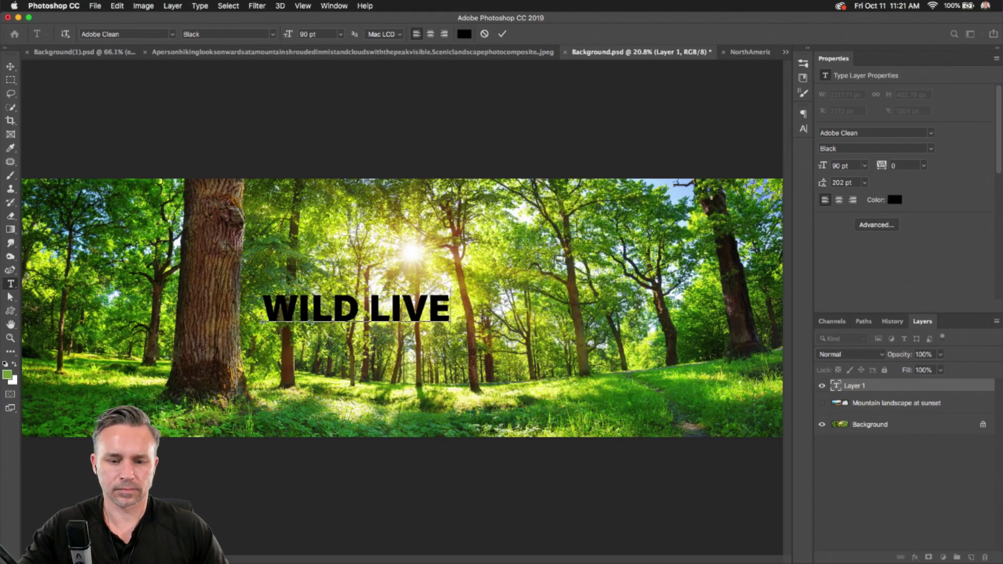
drag(370, 307, 649, 327)
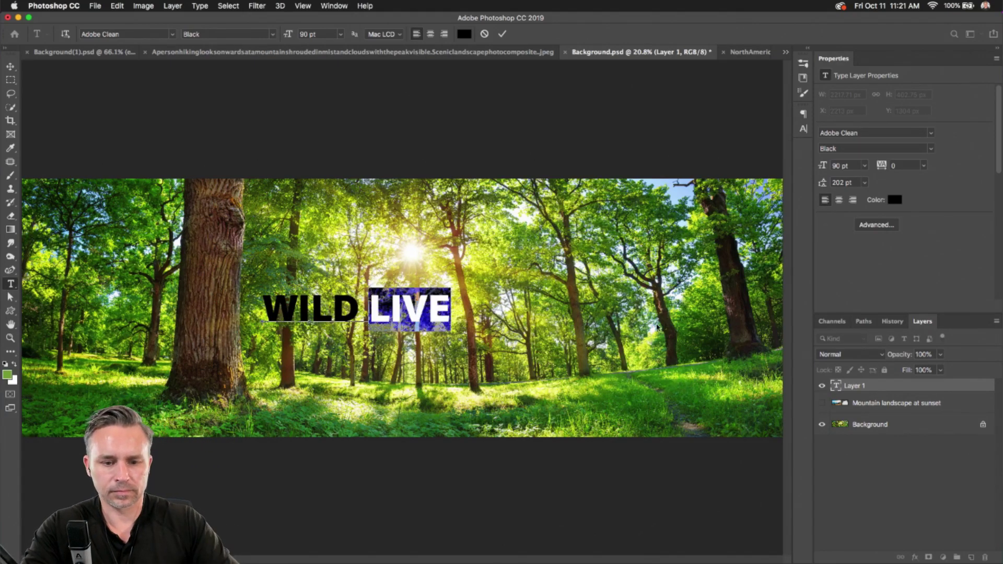
key(BackSpace)
key(BackSpace)
text(LIFE)
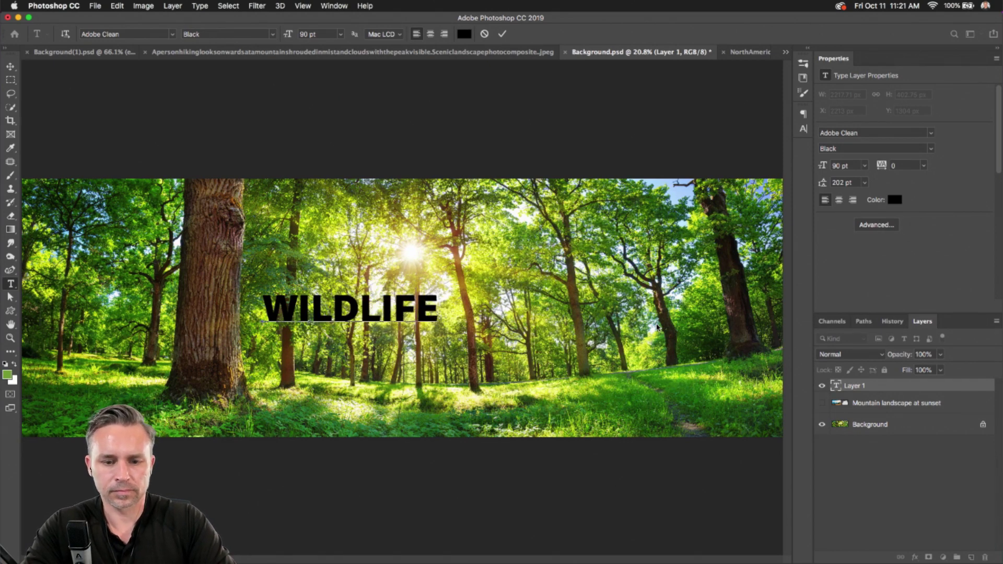
click(9, 69)
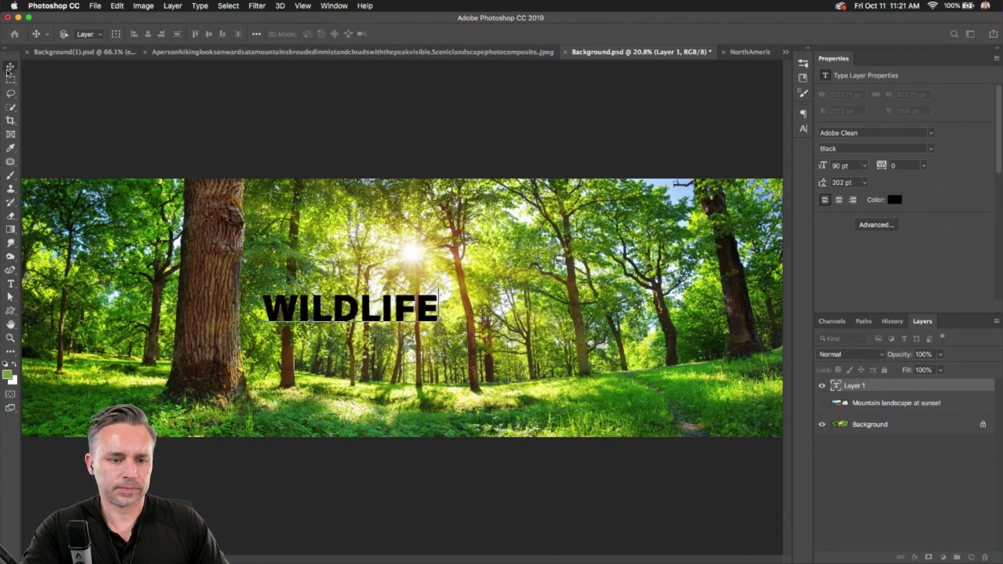
Step: Enlarge the WILDLIFE text to 272 pt and center it across the forest at about X 1067 px, Y 617 px
key(super+t)
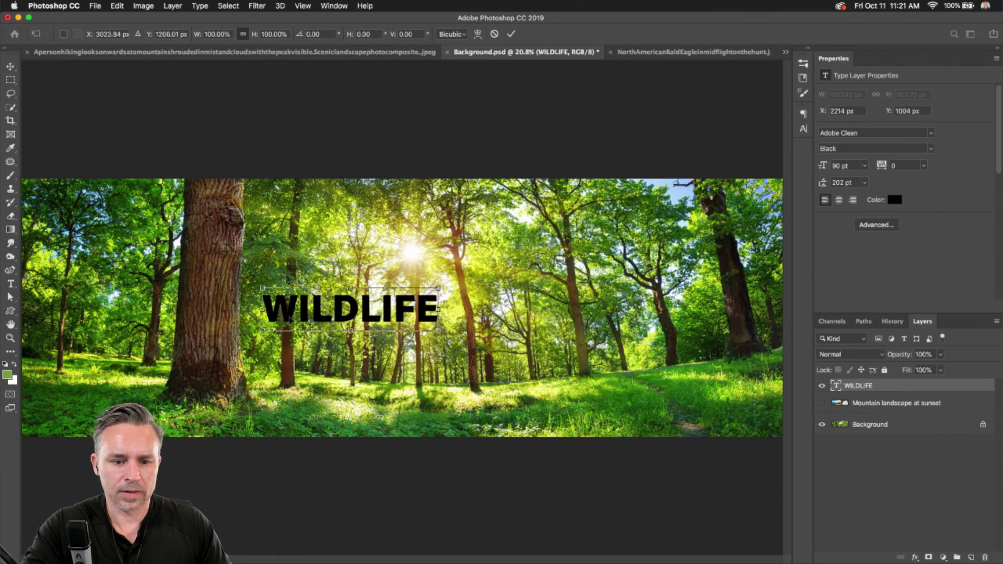
key(Return)
drag(825, 166, 875, 167)
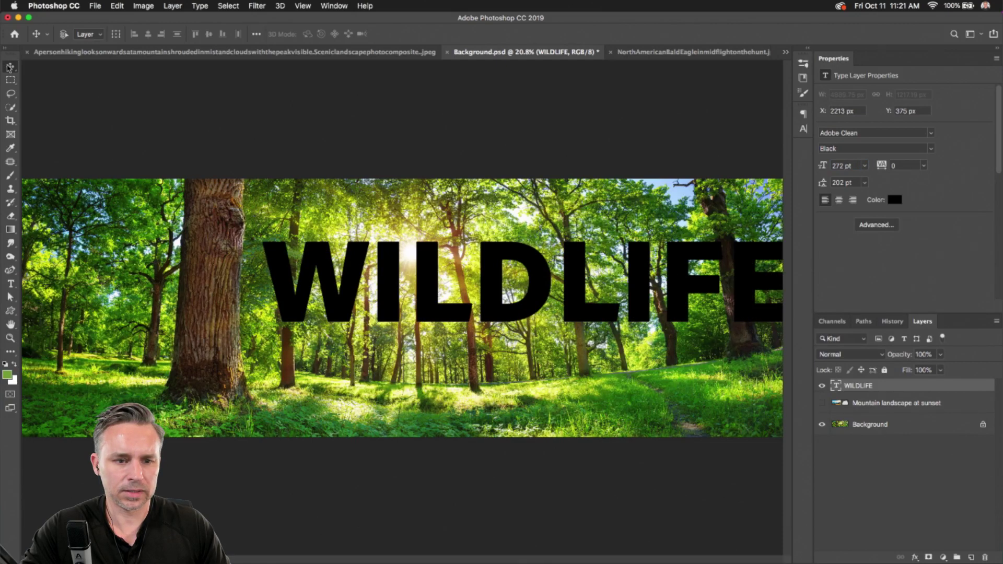
drag(418, 308, 289, 317)
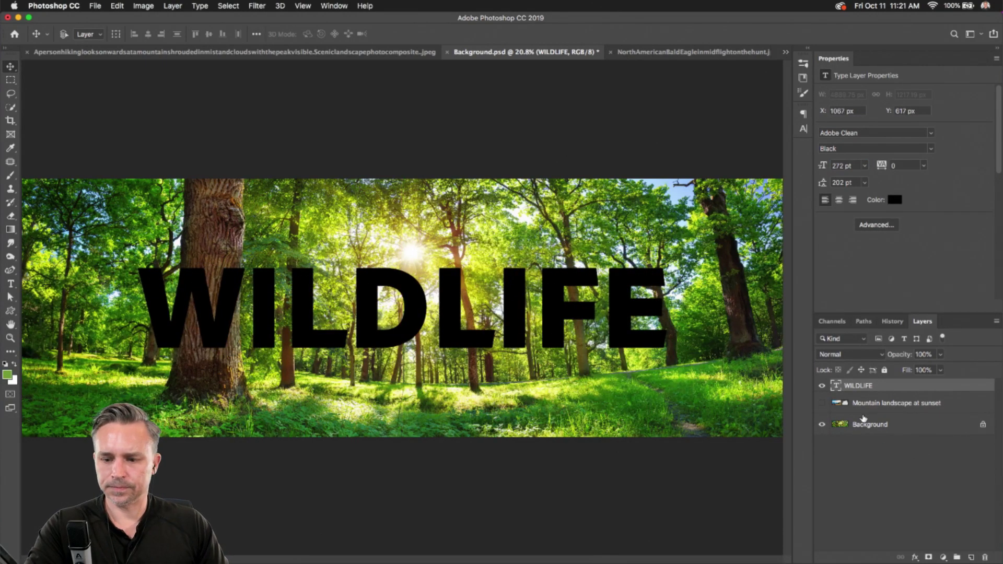
Step: Show the mountain landscape layer, move it above the WILDLIFE layer, and clip it to the text
click(865, 403)
click(822, 402)
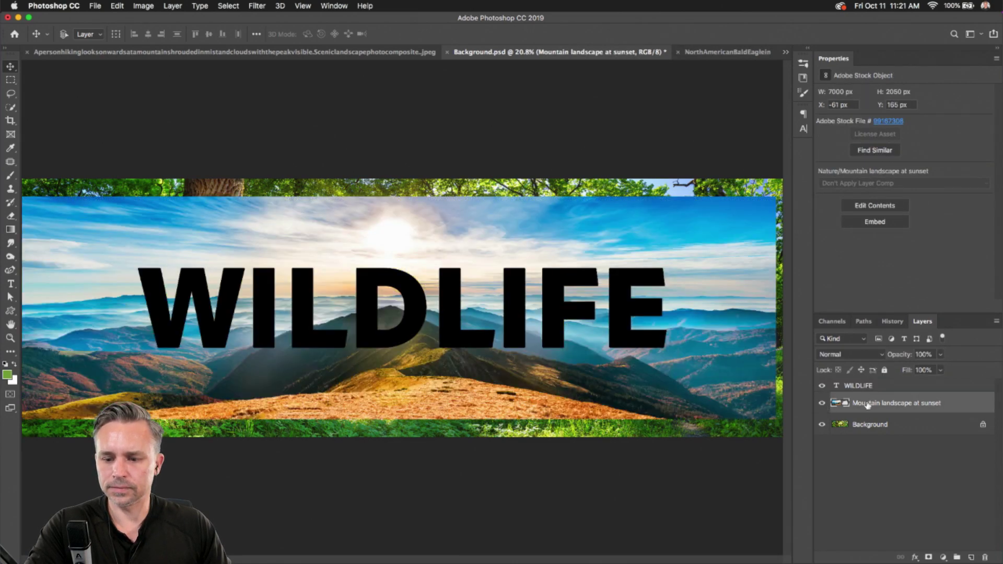
drag(895, 404, 896, 391)
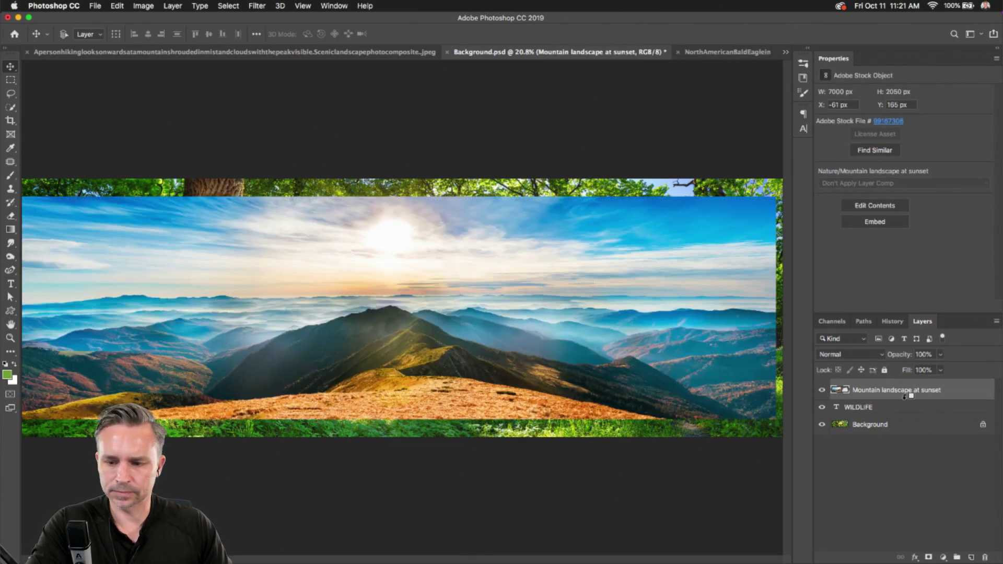
alt+click(902, 399)
double_click(915, 61)
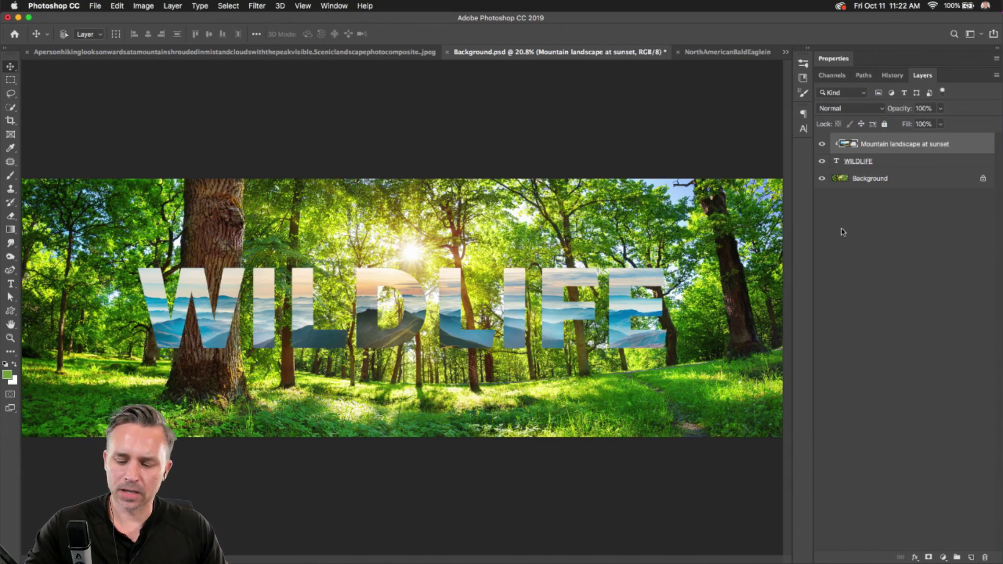
key(alt+BackSpace)
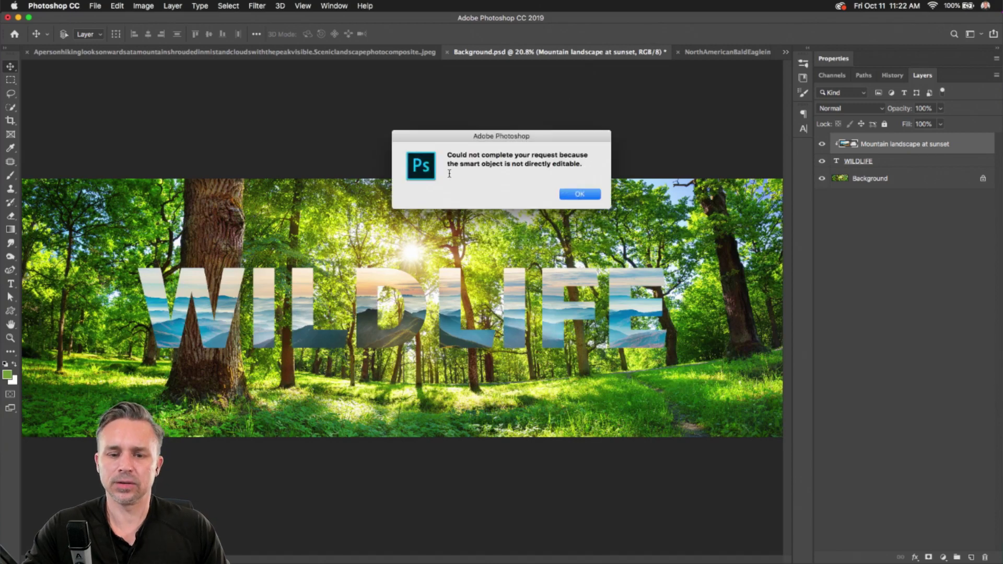
click(574, 196)
click(971, 557)
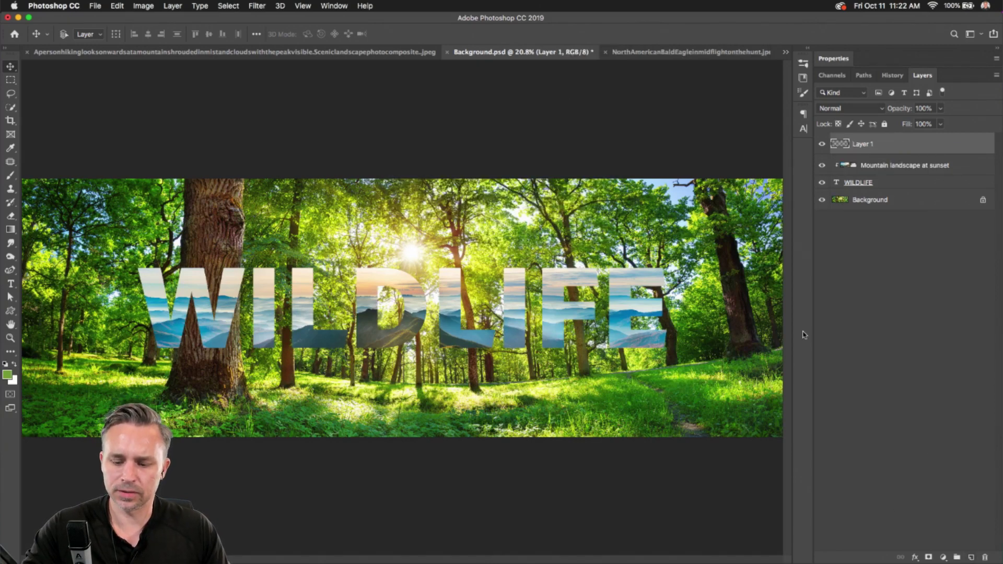
key(shift+BackSpace)
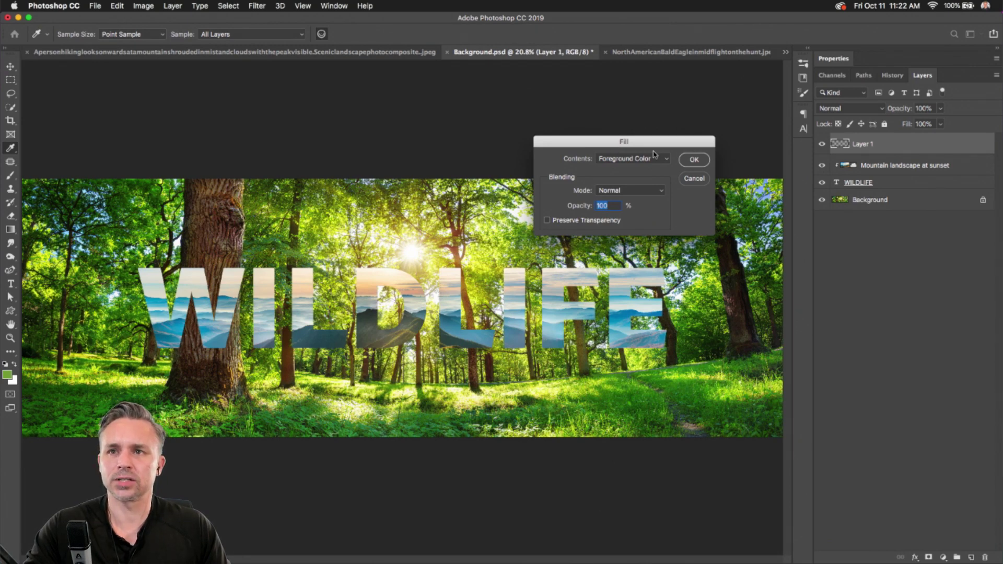
click(694, 178)
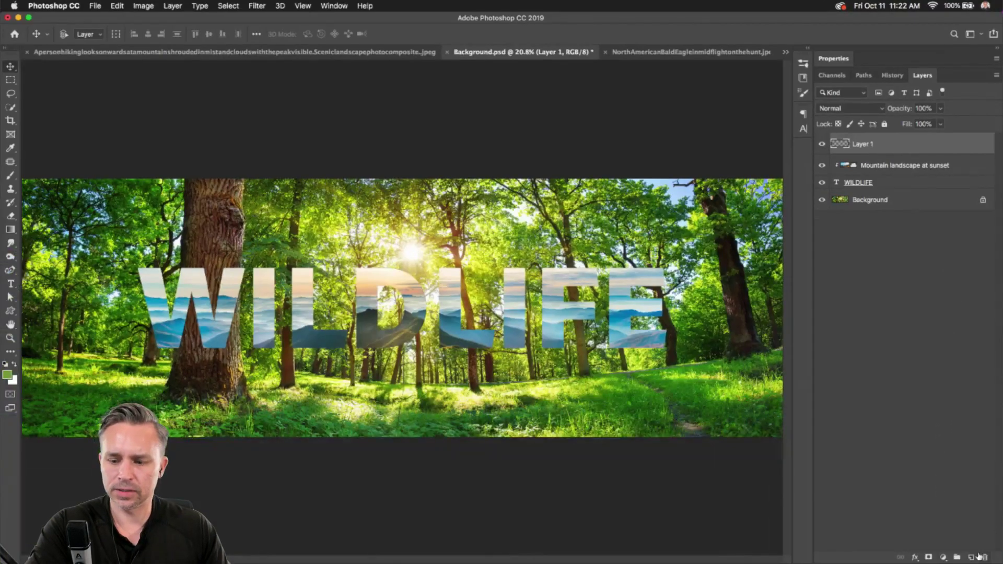
key(Delete)
Step: Draw a grass-blade custom shape about 648 × 777 px over the first I and L, directly above the WILDLIFE text layer
click(889, 163)
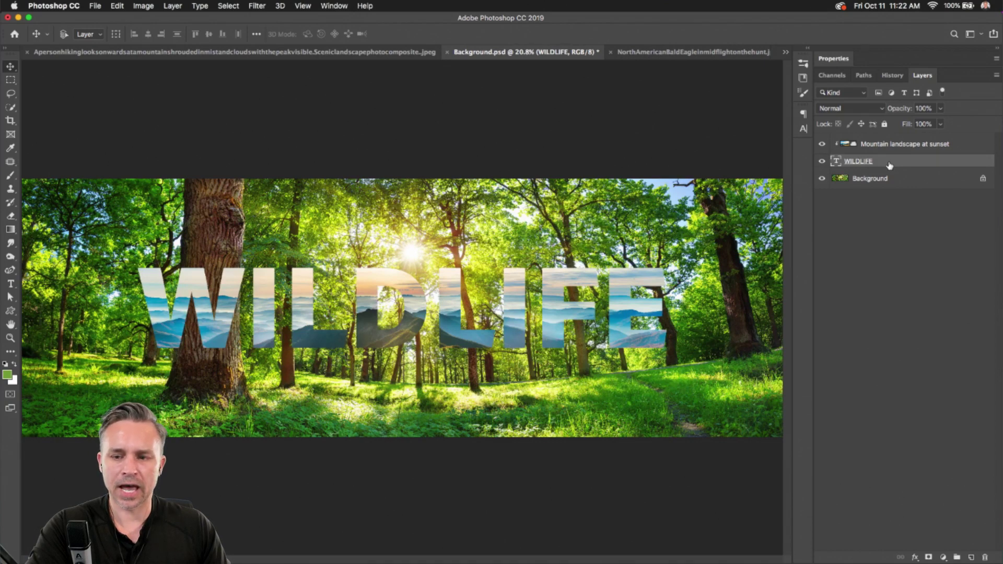
click(10, 311)
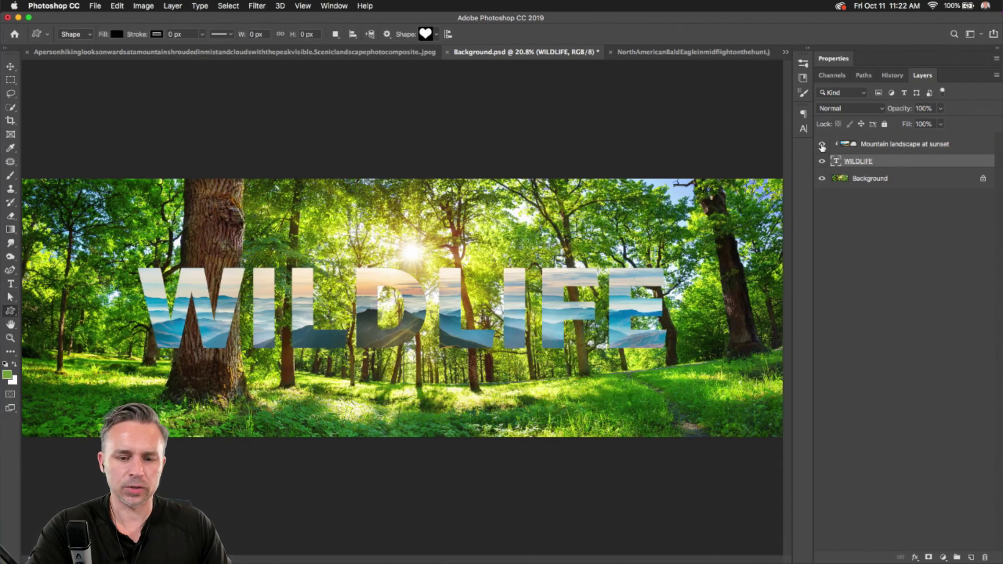
scroll(193, 263, up, 5)
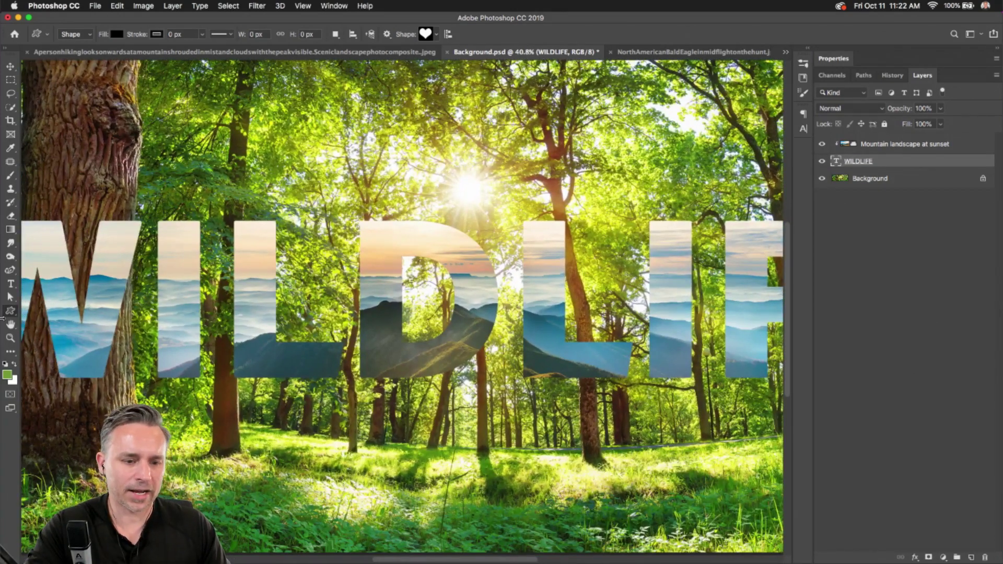
click(439, 35)
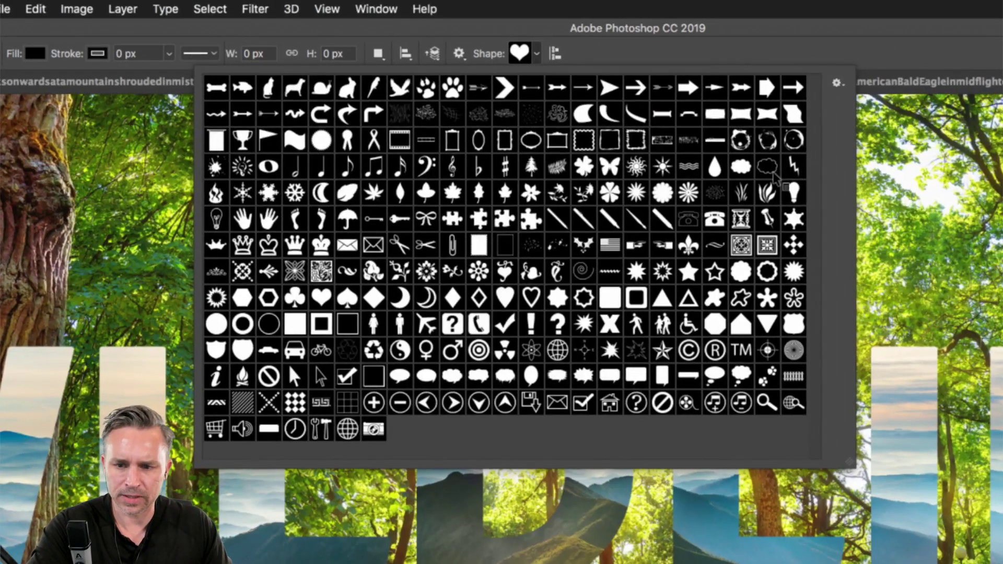
click(766, 195)
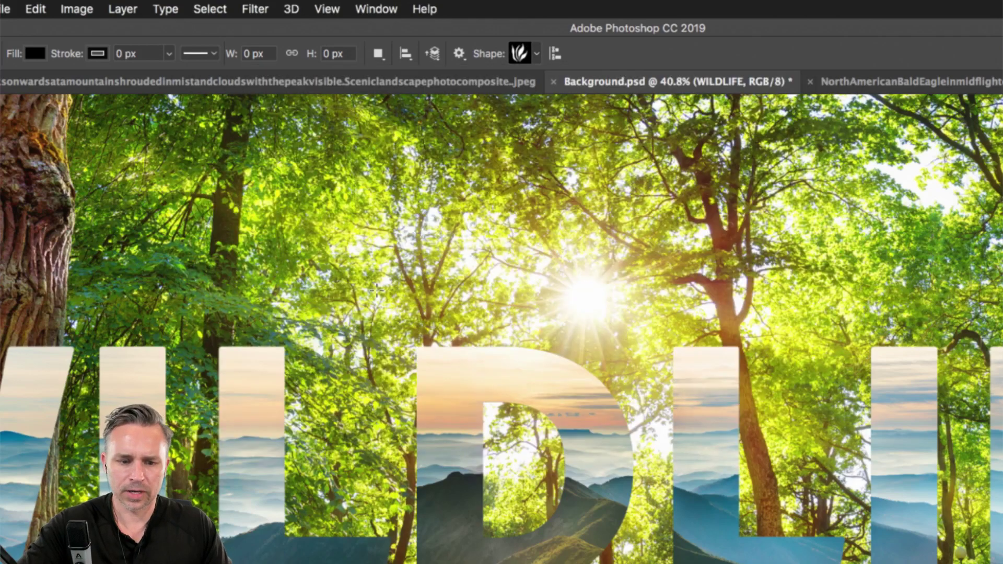
scroll(324, 316, down, 4)
drag(192, 360, 163, 242)
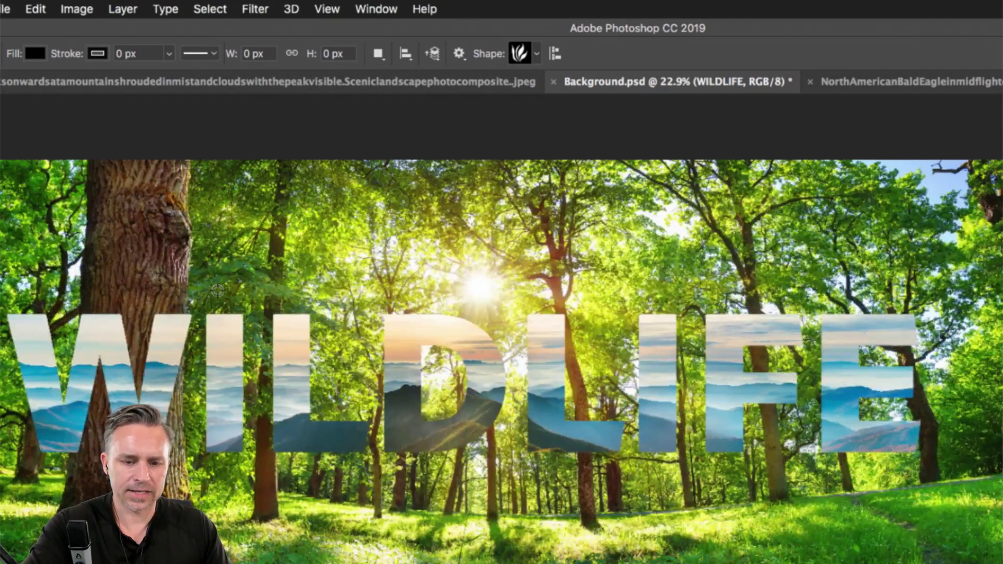
drag(243, 306, 365, 449)
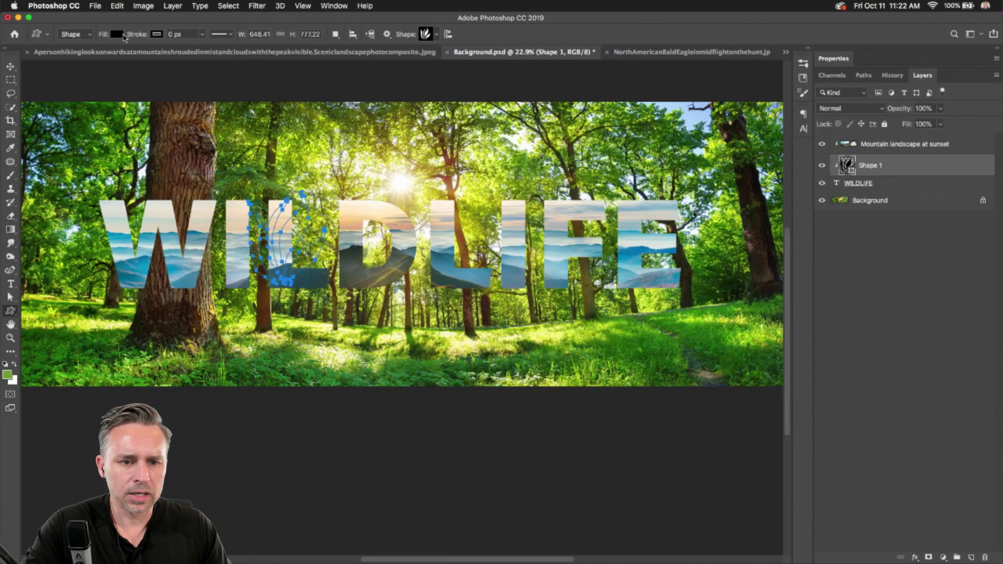
Step: Hide the mountain landscape layer and release the grass shape from its clipping to the WILDLIFE text
click(823, 143)
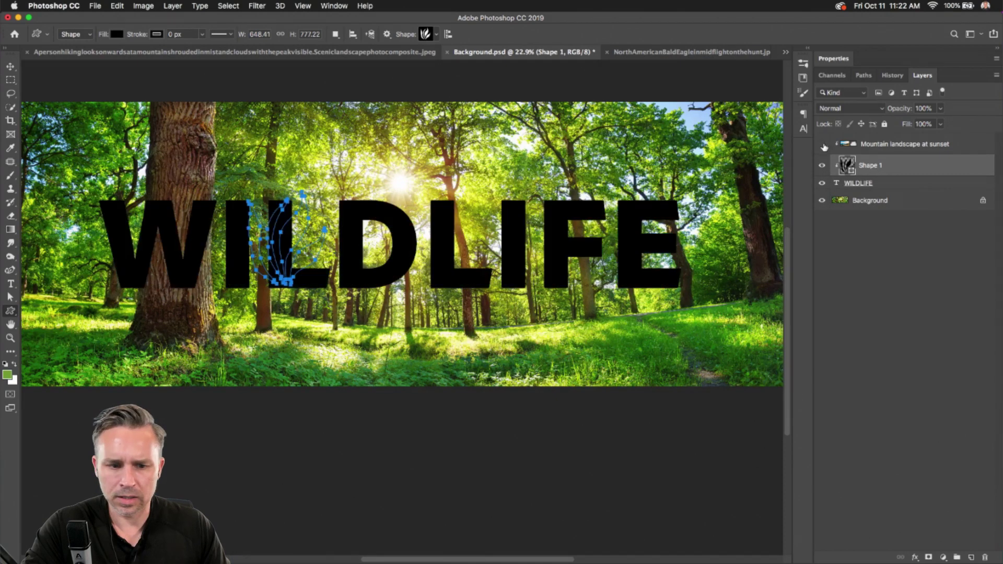
drag(896, 171, 897, 171)
alt+click(896, 172)
Step: Move the grass shape onto the top of the first letter I and reactivate the Custom Shape tool
key(v)
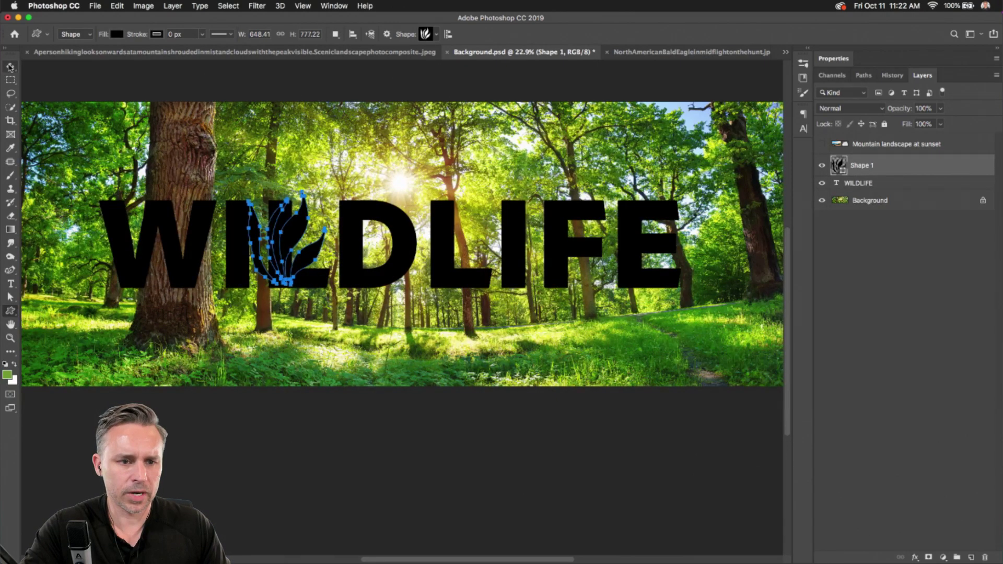
drag(289, 282, 256, 191)
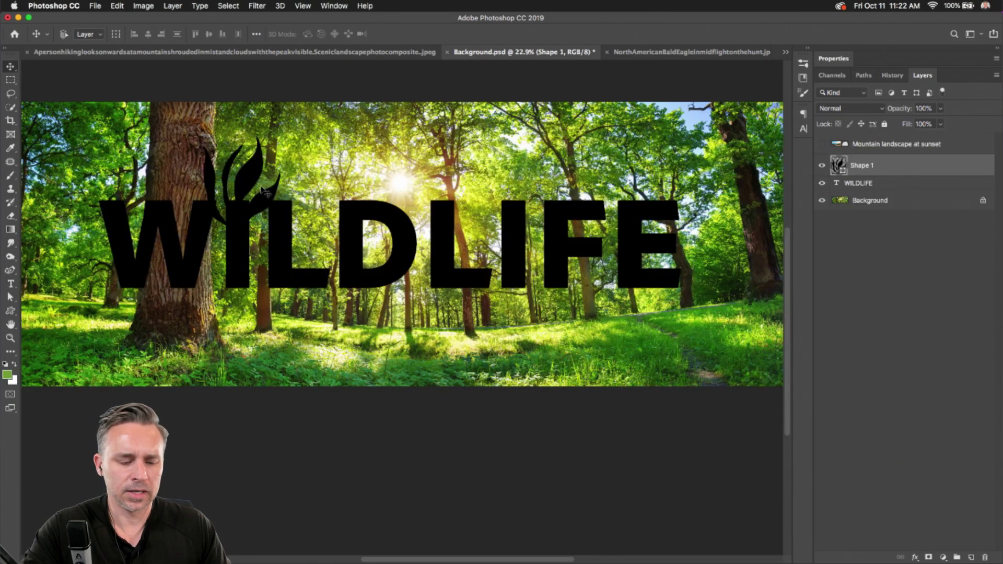
click(10, 310)
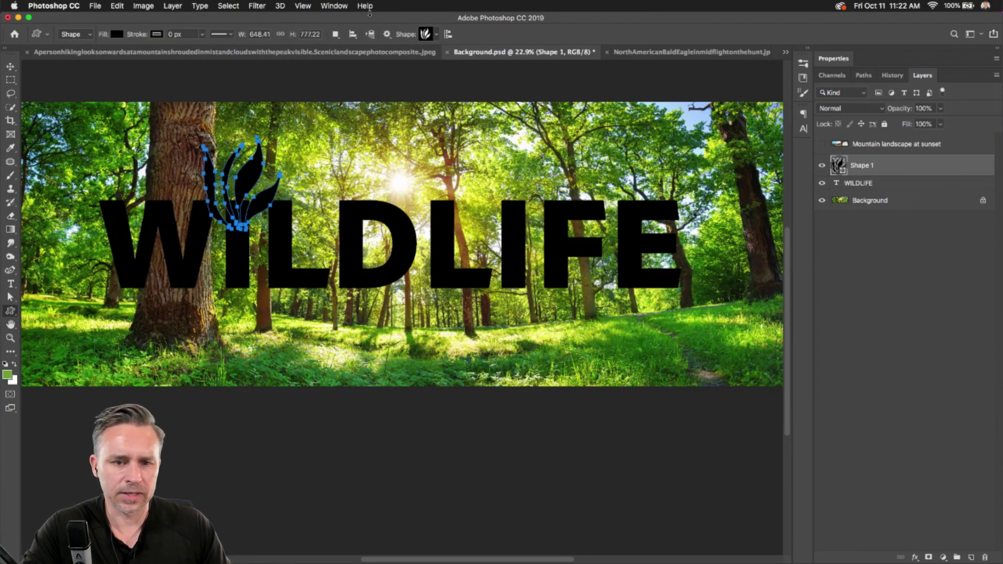
Step: Draw a pine-tree custom shape over the letter D on a new layer above the grass shape
click(435, 35)
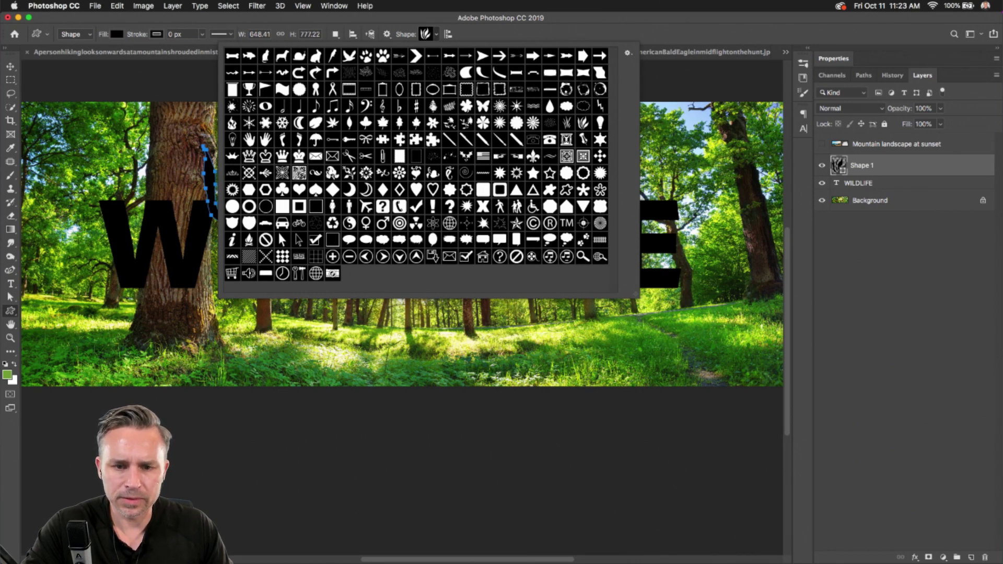
click(433, 106)
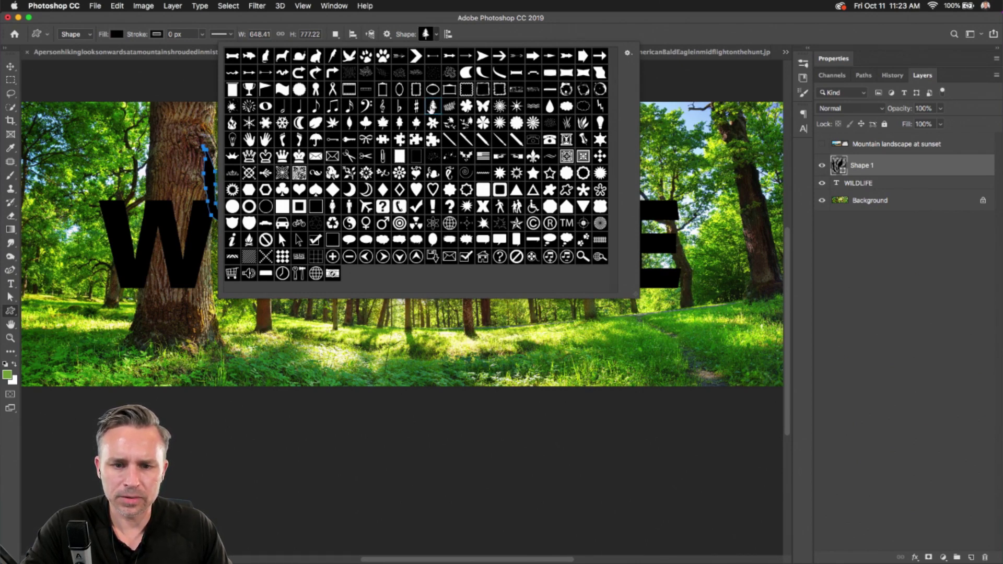
double_click(433, 107)
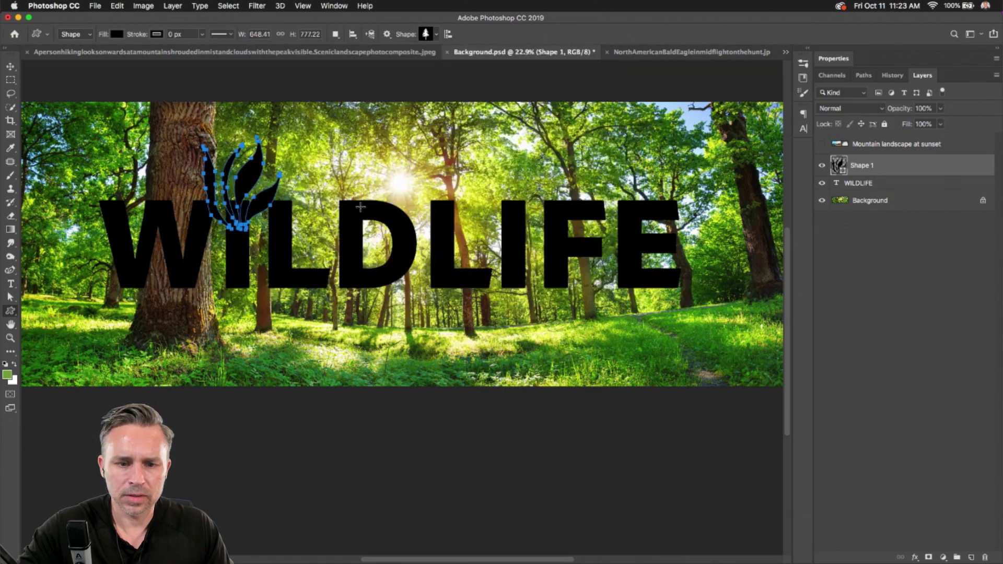
drag(349, 168, 386, 258)
drag(425, 267, 430, 275)
Step: Move the pine-tree shape onto the first letter I and hide the grass shape's layer
key(v)
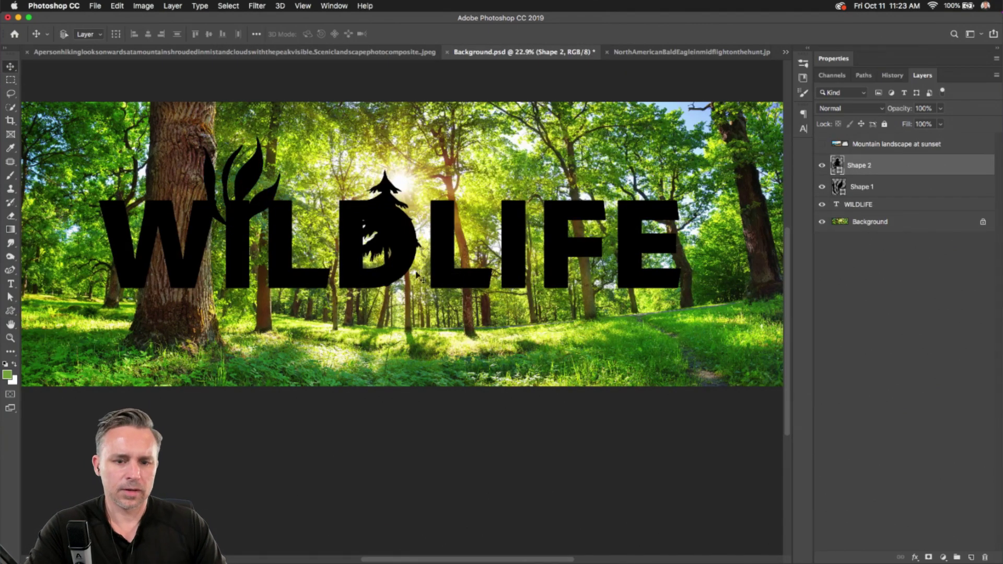
drag(390, 241, 300, 239)
click(822, 187)
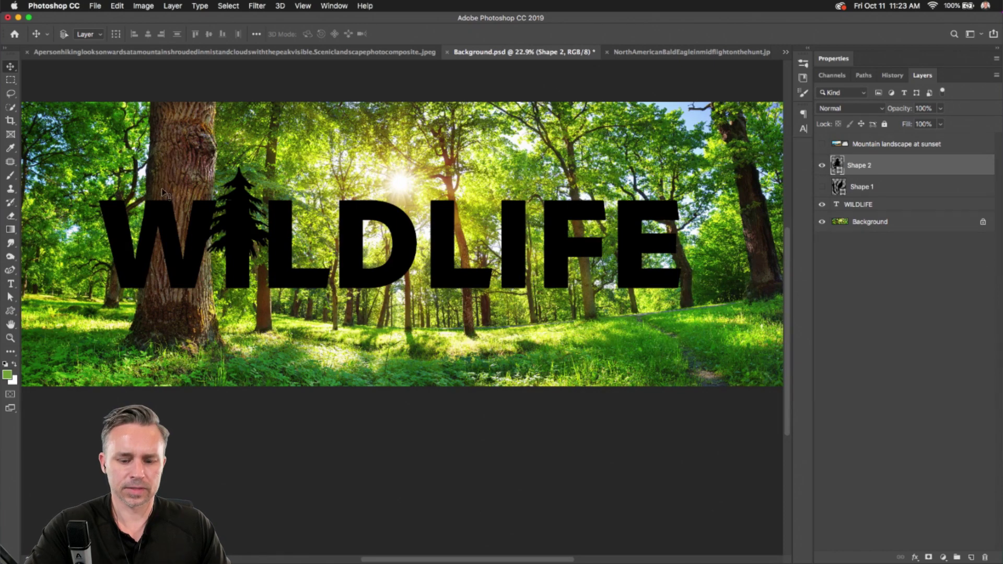
Step: Scale the pine tree up to about 117% and centre it over the first letter I
key(super+t)
drag(275, 166, 287, 145)
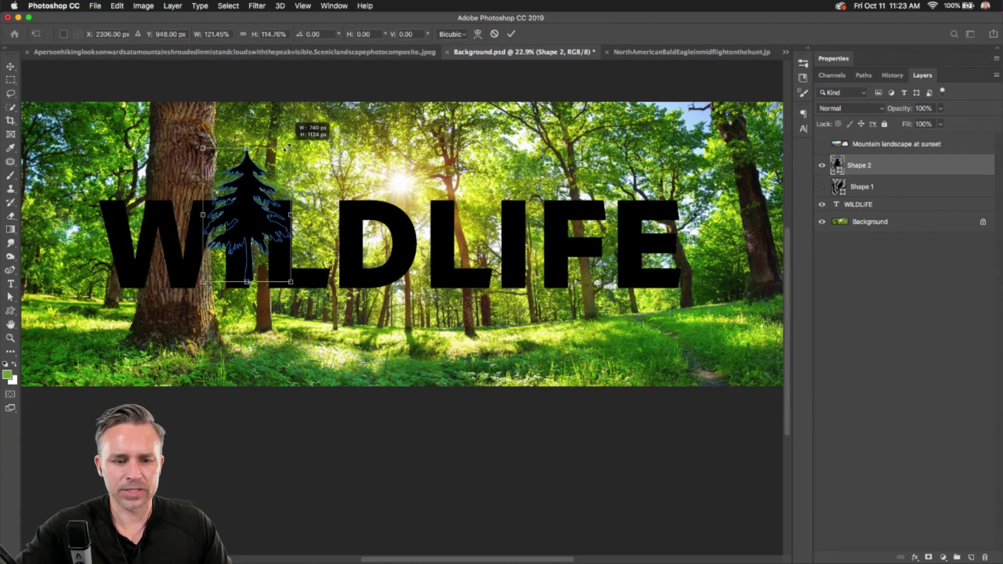
drag(243, 203, 231, 207)
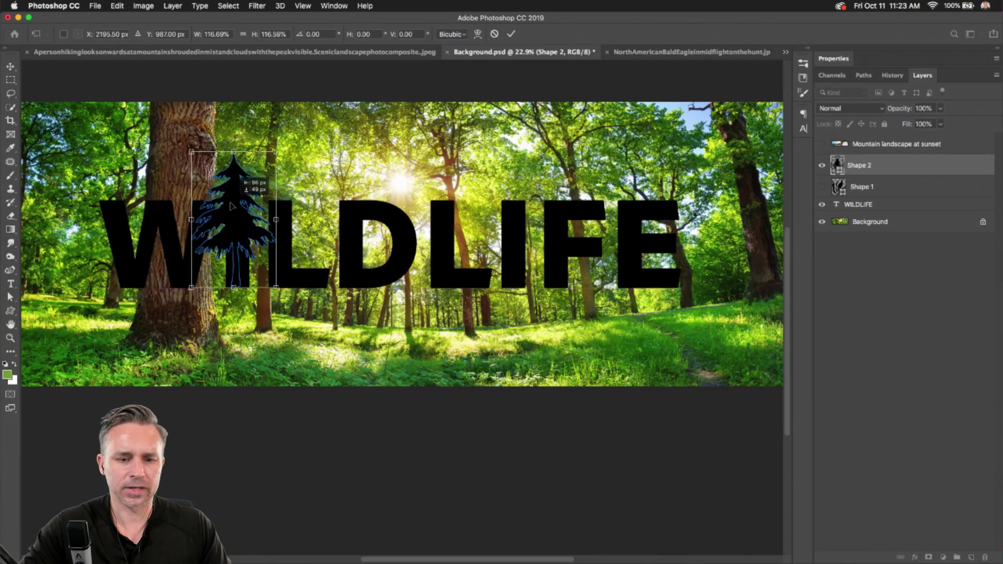
key(Return)
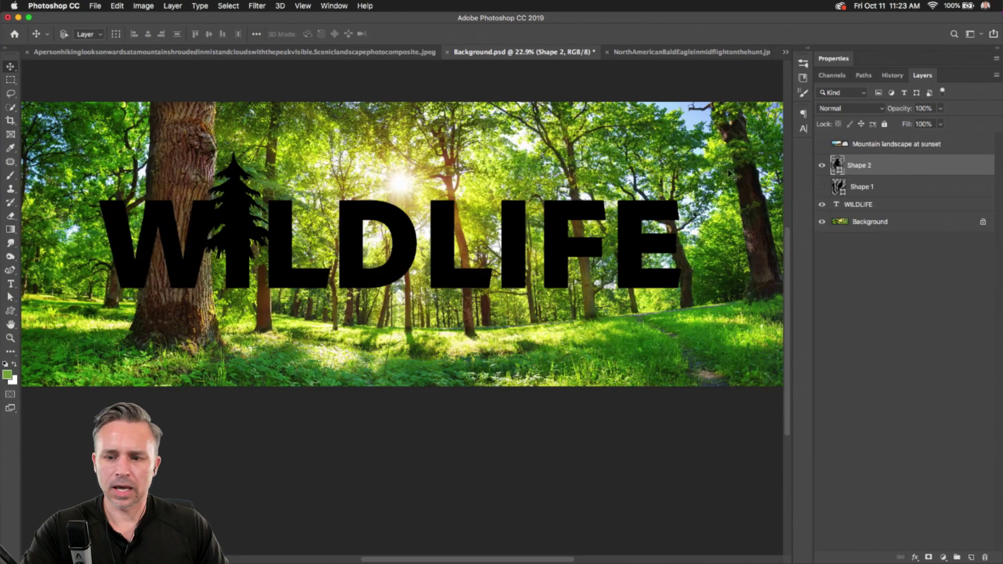
Step: Move the pine-tree layer below the grass shape's layer and show the grass shape
mouse_move(859, 166)
mouse_down()
mouse_move(858, 184)
mouse_move(870, 179)
mouse_up()
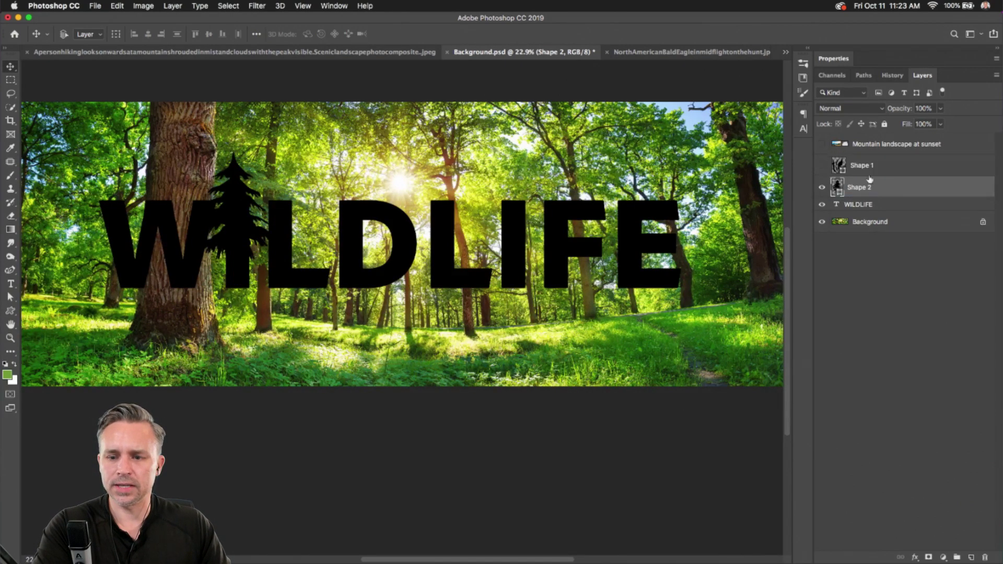
click(873, 166)
click(822, 165)
Step: Group the two shape layers with the WILDLIFE text layer and name the group TEXT AND SHAPES
shift+click(862, 205)
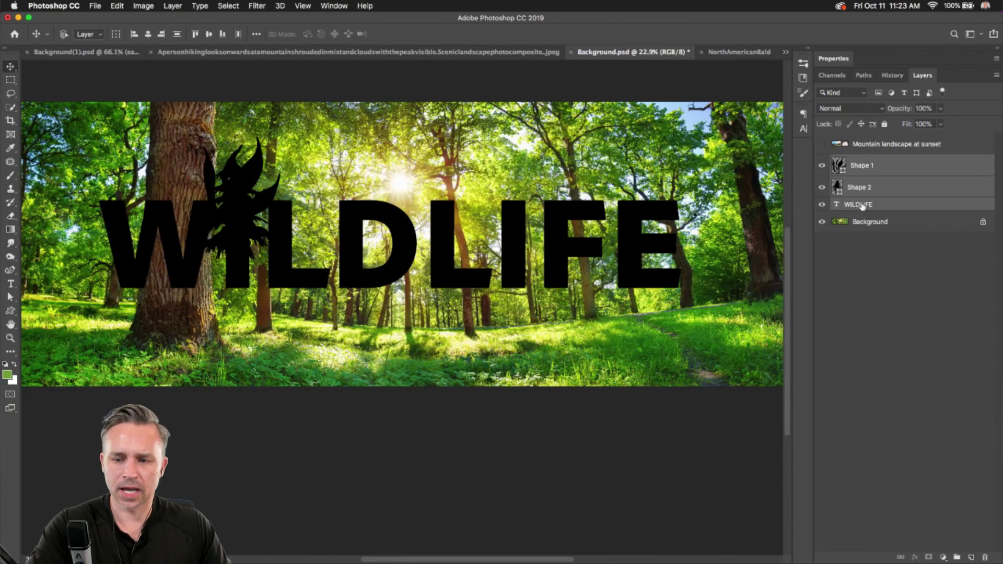
key(super+g)
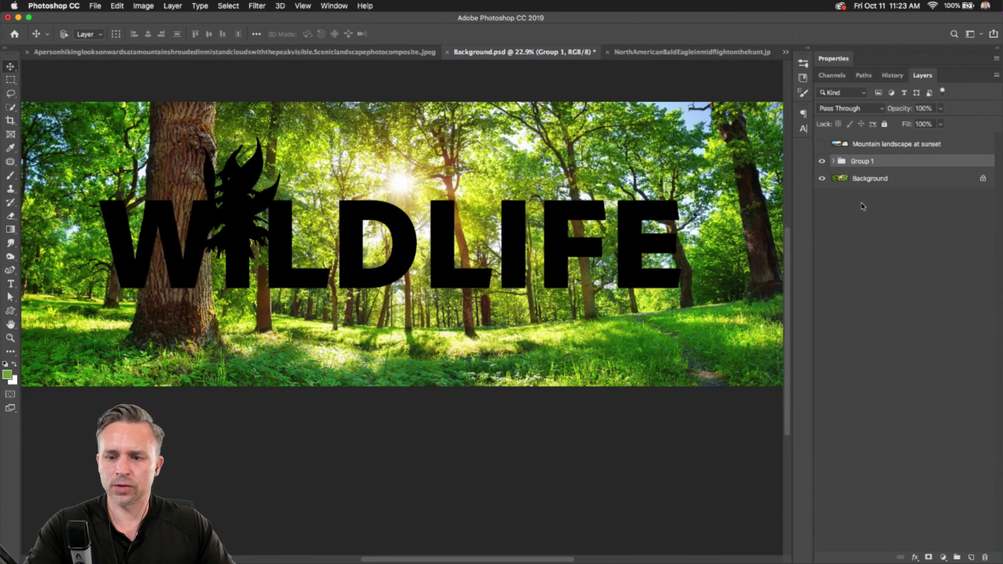
double_click(860, 162)
text(TEXT AND)
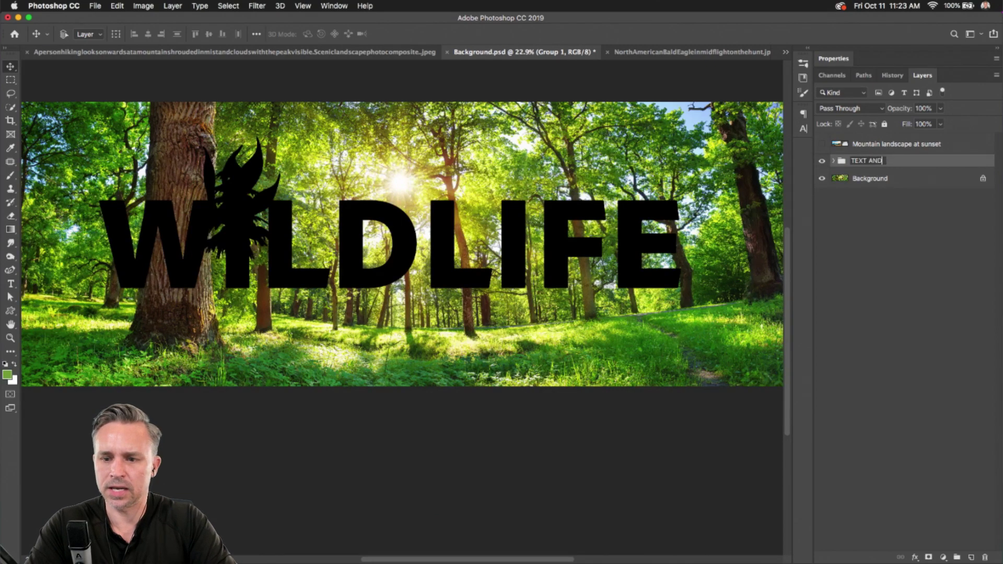
text( SHAPES)
key(Return)
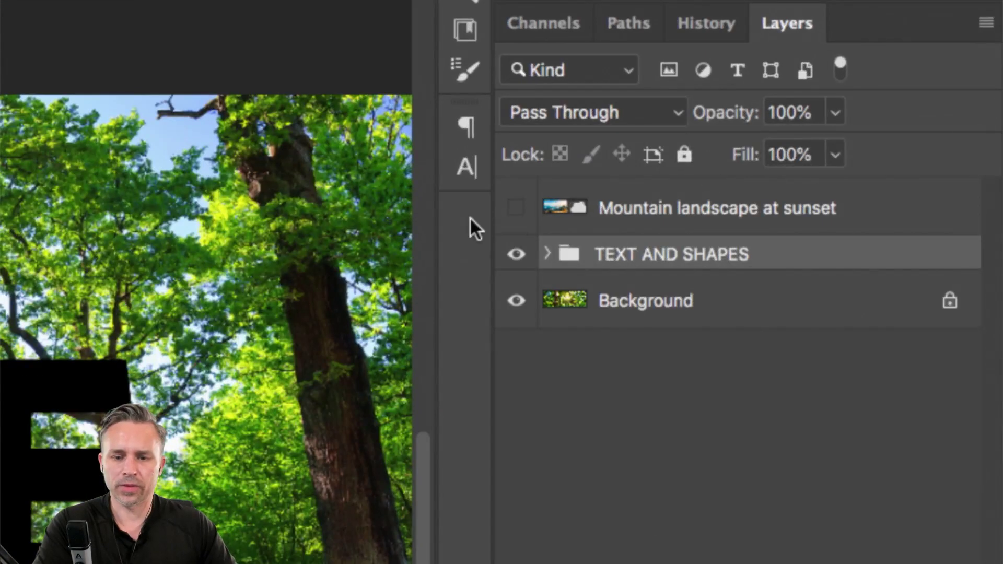
Step: Show the mountain landscape layer and clip it to the TEXT AND SHAPES group
click(516, 209)
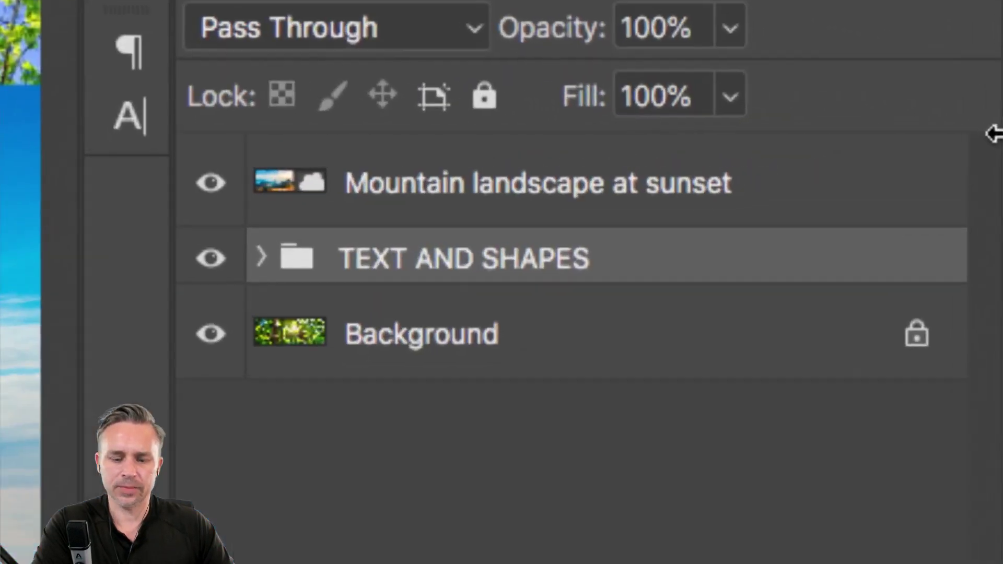
alt+click(470, 220)
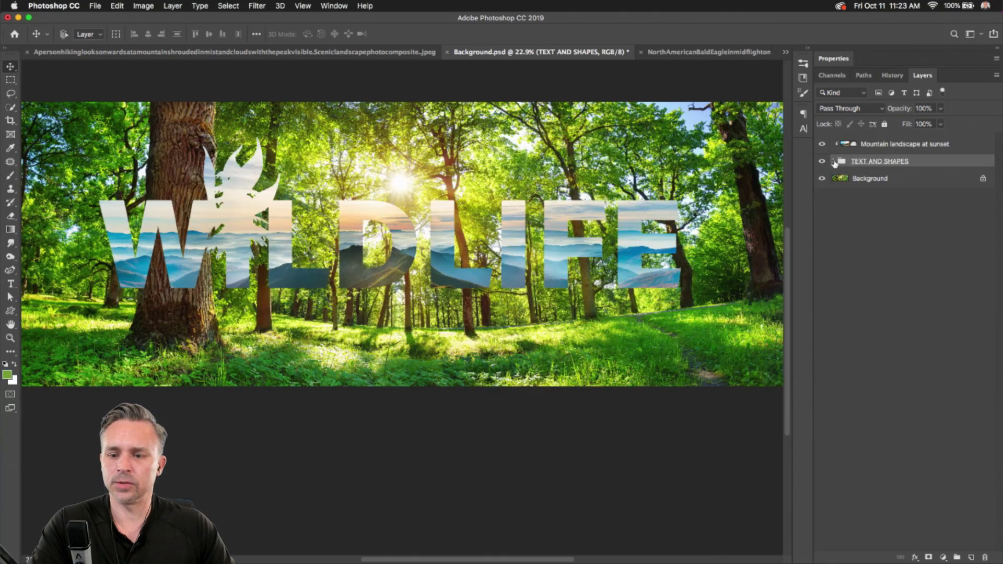
Step: Expand the TEXT AND SHAPES group and move the grass shape onto the top of the final letter E
click(834, 161)
click(869, 178)
drag(270, 226, 591, 246)
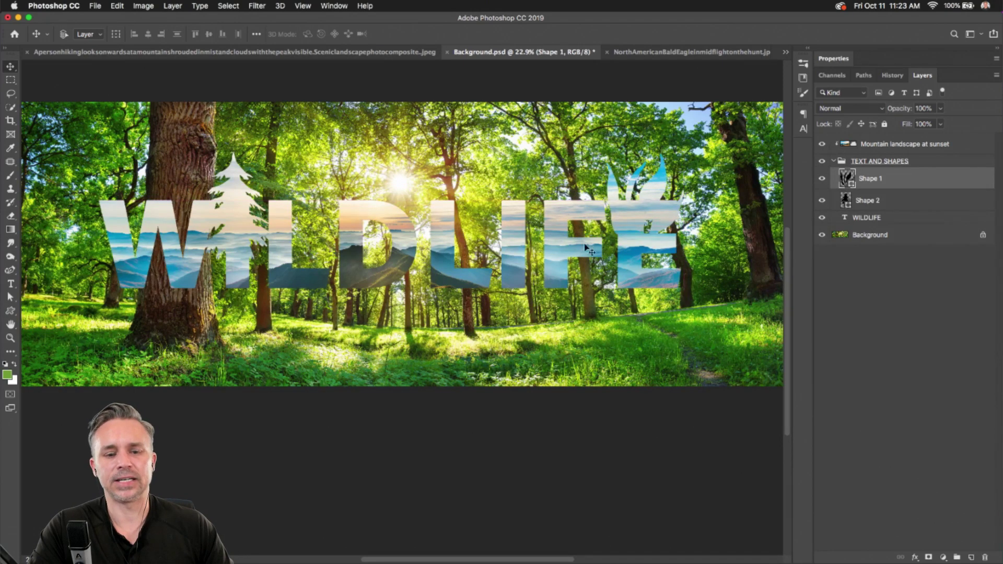
Step: Hide the grass shape and move the pine tree onto the second letter I
click(821, 180)
click(868, 200)
drag(245, 230, 518, 225)
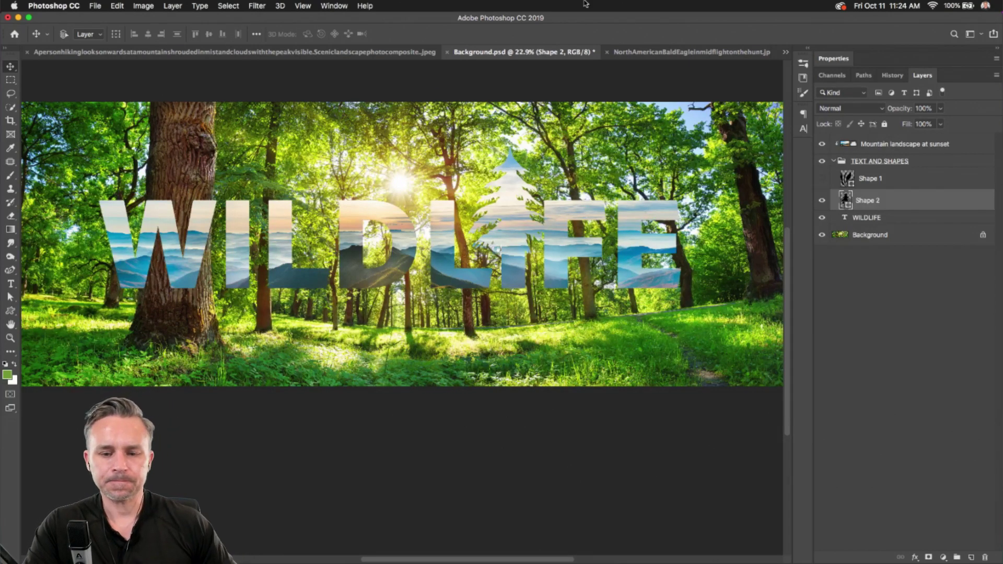
scroll(141, 250, up, 5)
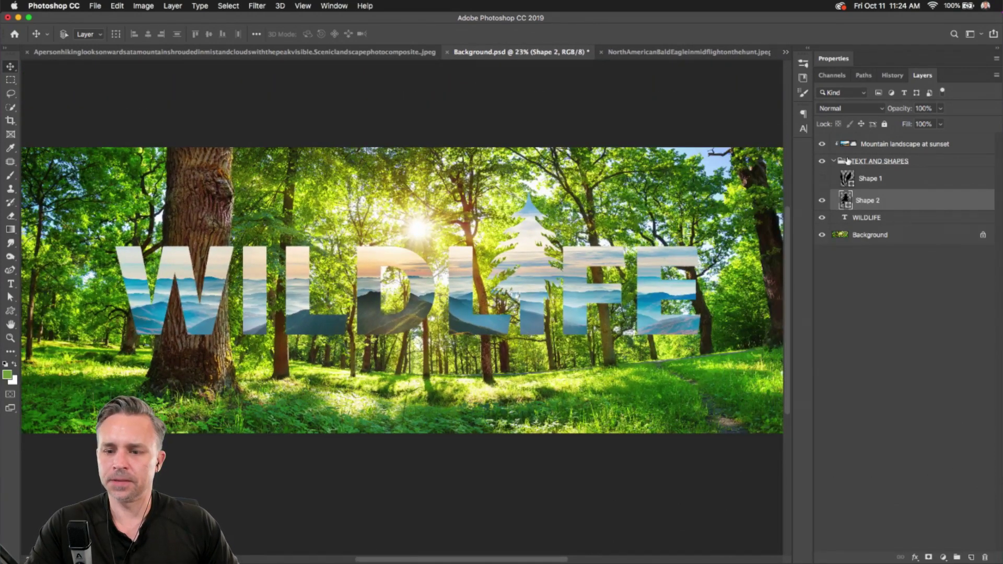
Step: Collapse the TEXT AND SHAPES group and add a layer mask to it
click(833, 162)
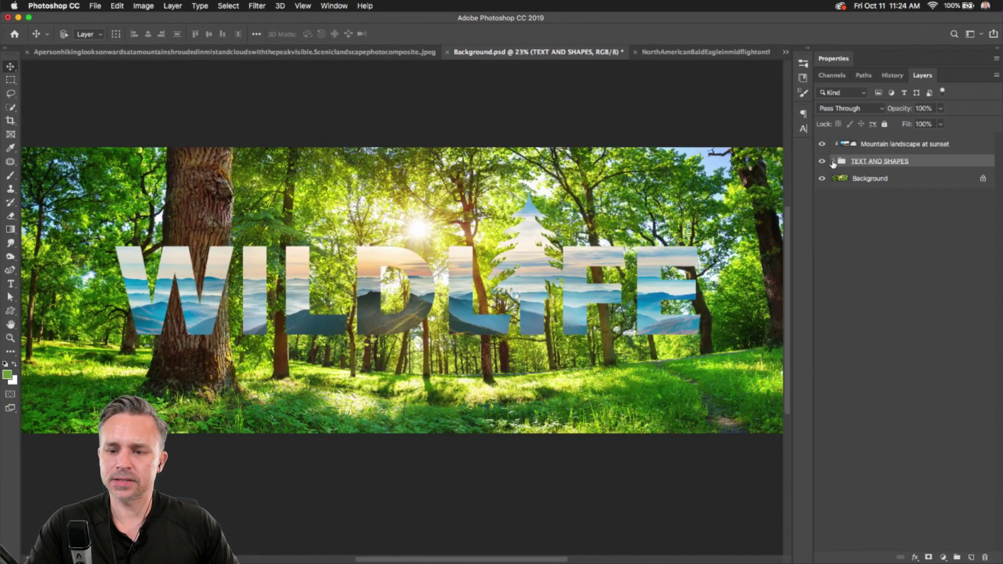
click(889, 145)
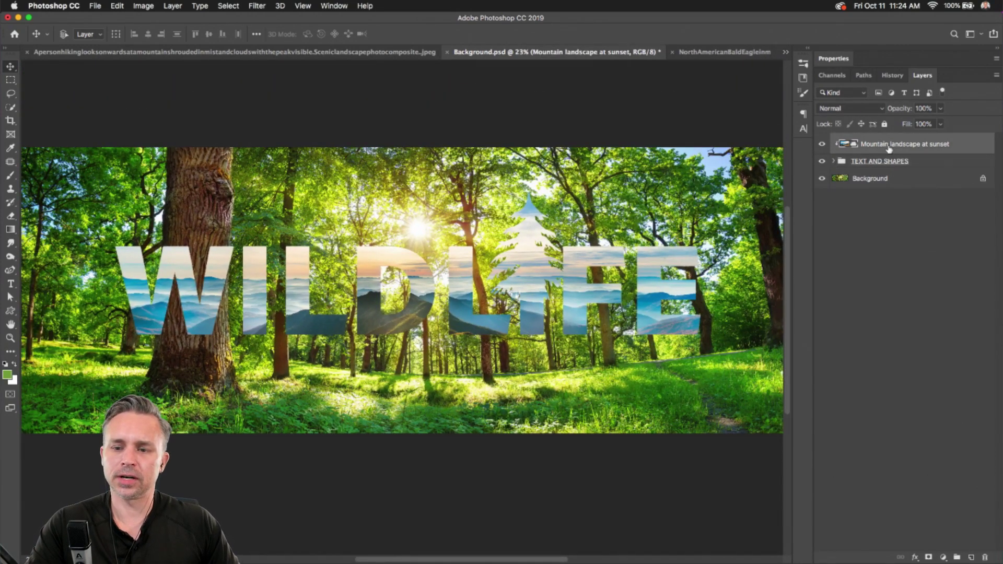
click(933, 166)
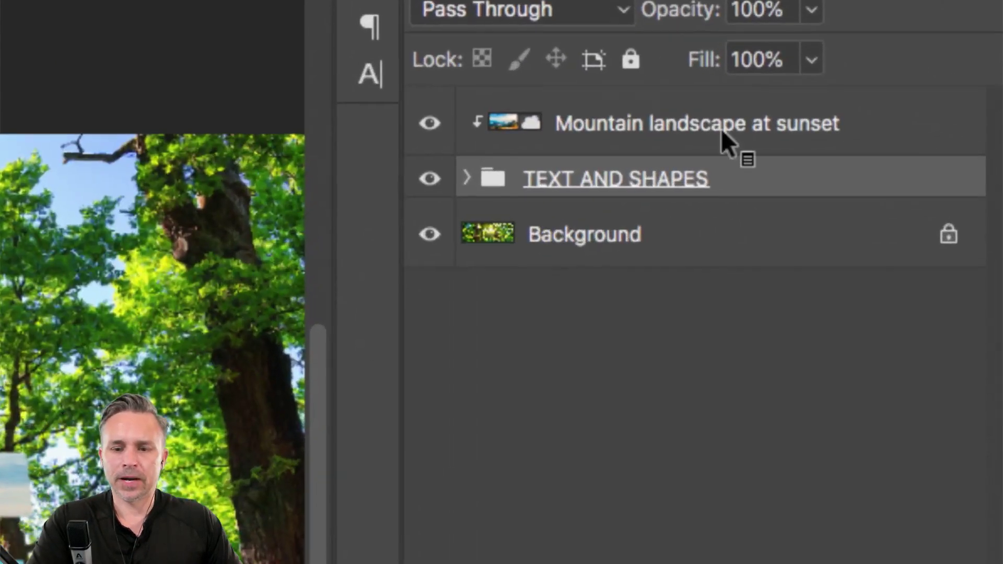
click(564, 125)
click(808, 186)
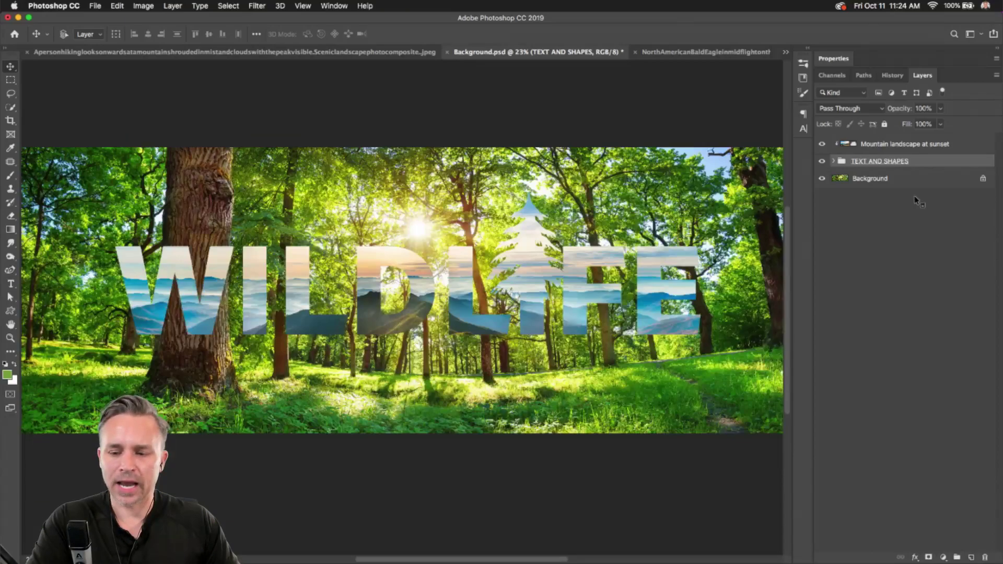
click(930, 557)
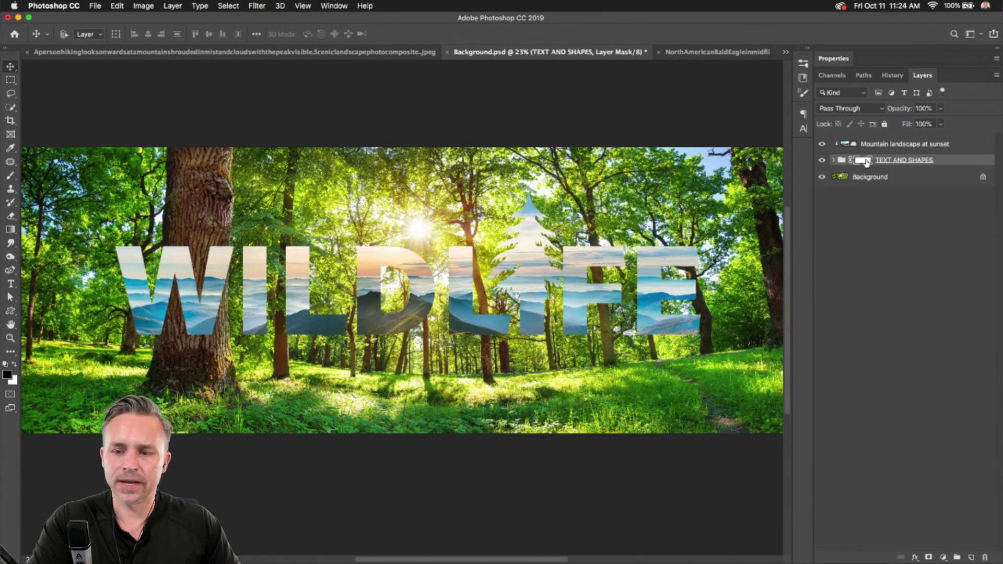
Step: Fade the lower part of the text with a black-to-transparent linear gradient on the group's mask, running from just below the letters up to their tops
click(11, 229)
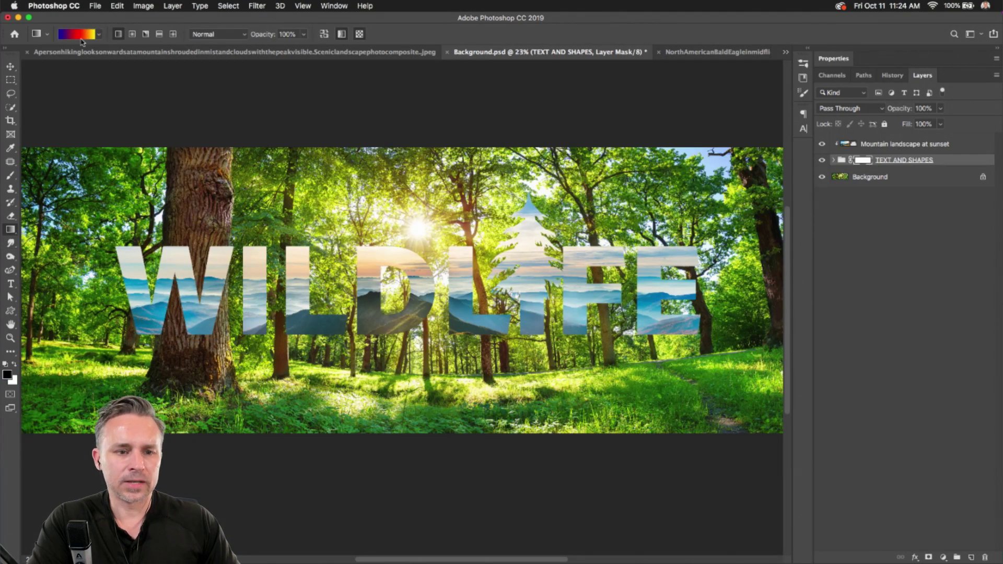
click(98, 35)
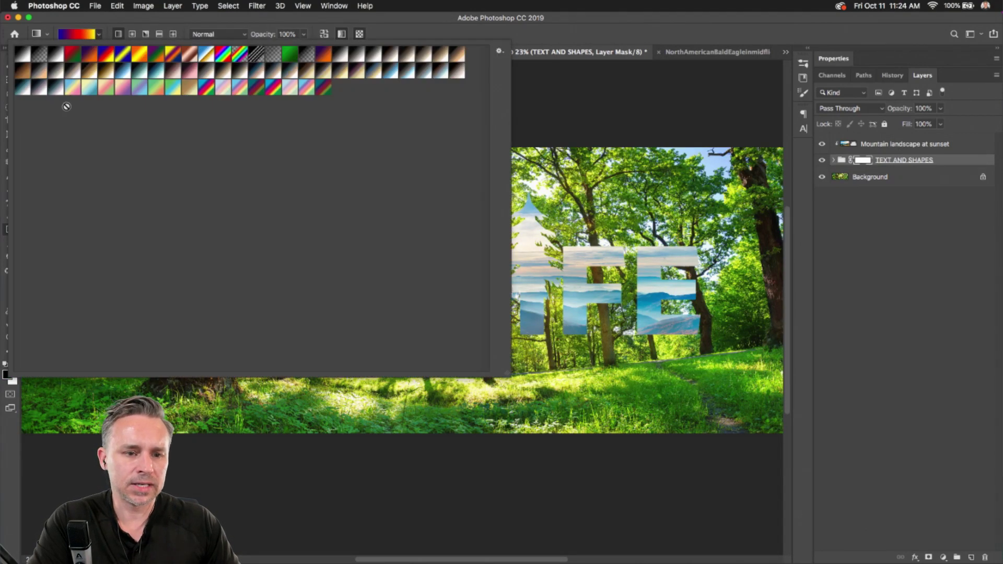
click(37, 55)
key(Return)
drag(295, 357, 300, 242)
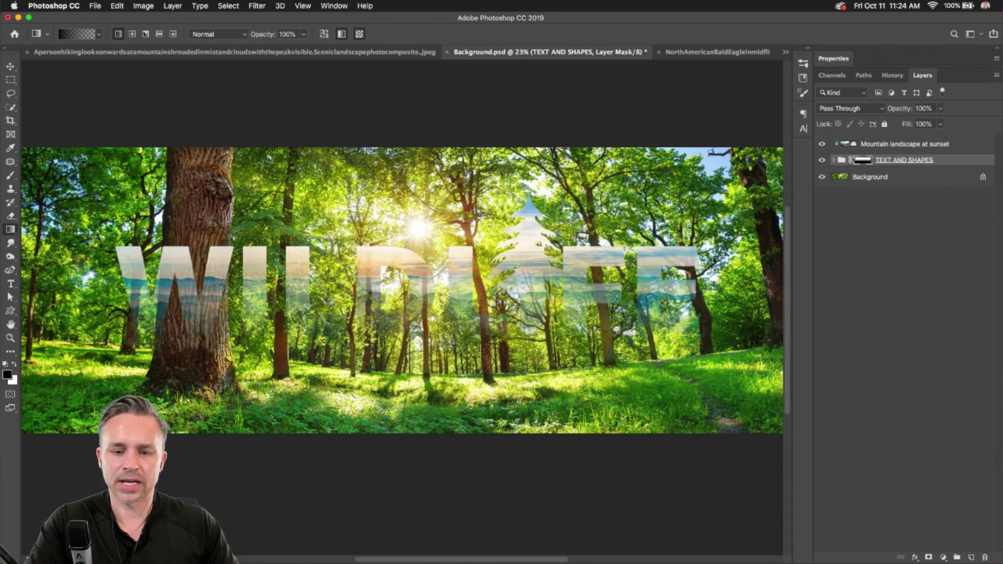
Step: Add a new layer directly above the Background and fill its whole area with the green foreground colour
click(872, 178)
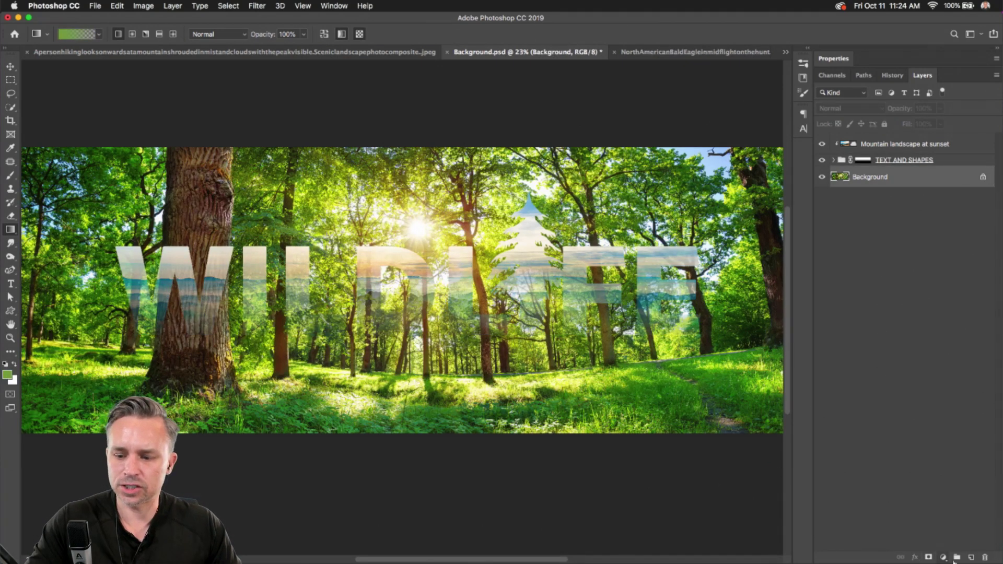
click(971, 558)
key(super+a)
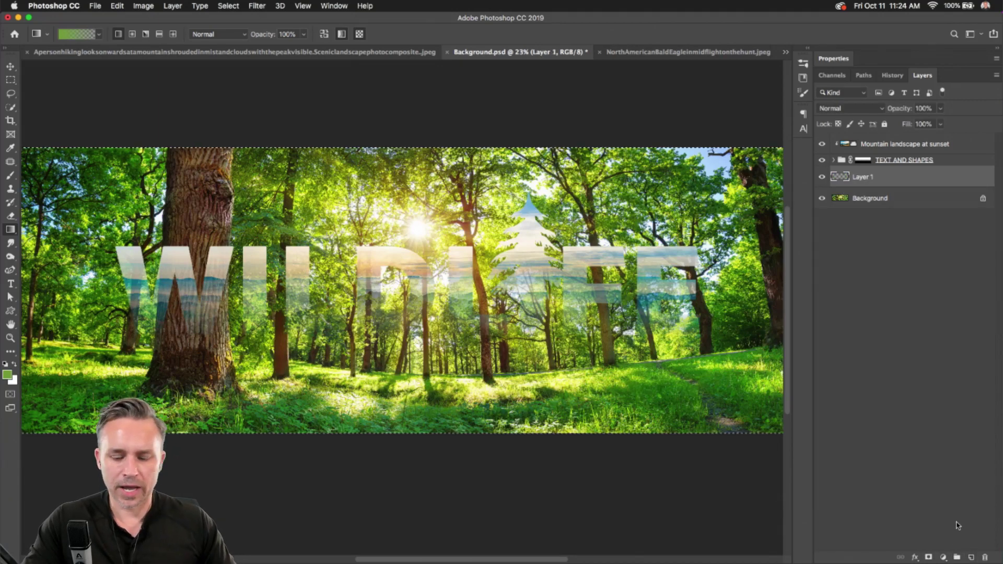
key(shift+BackSpace)
key(Return)
key(g)
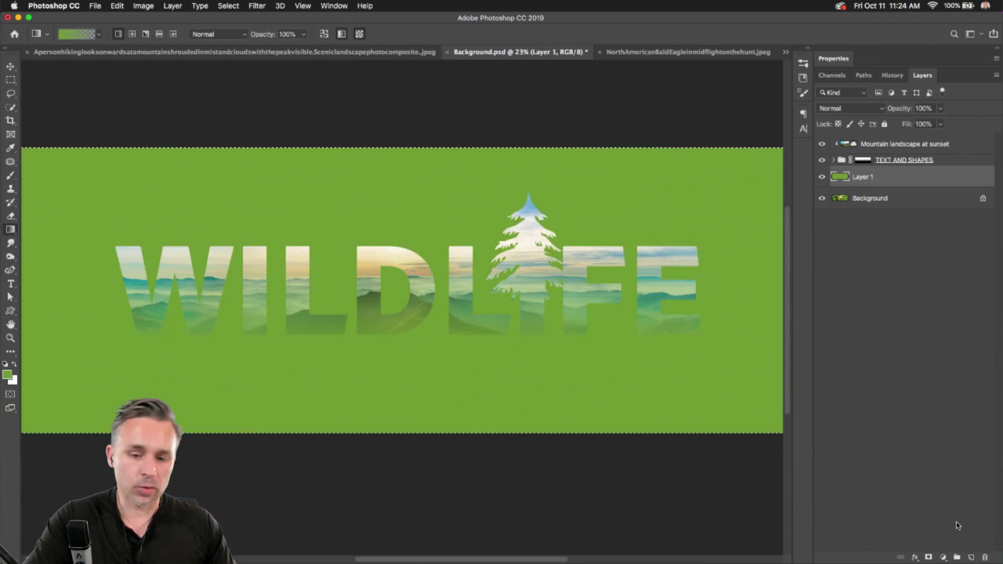
key(v)
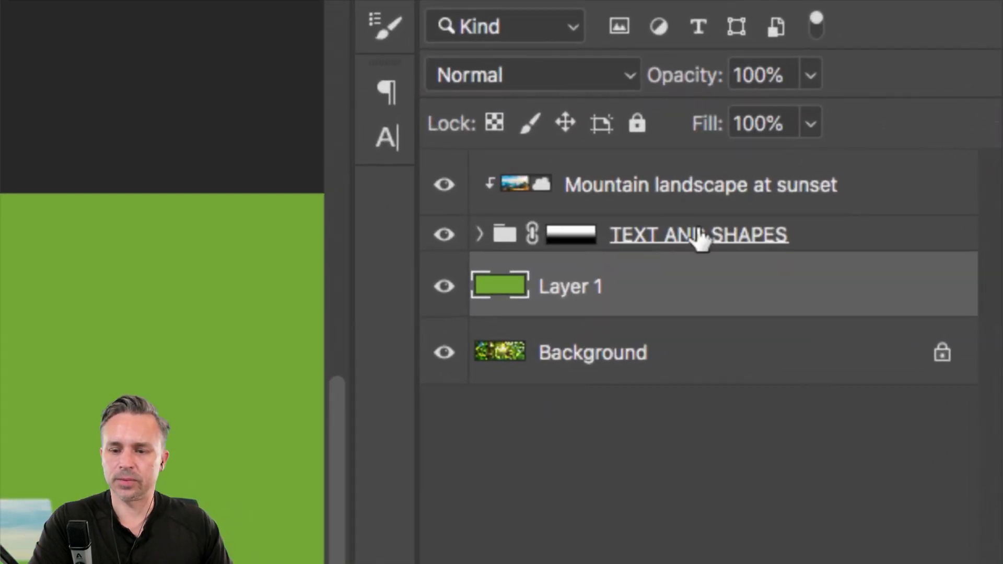
Step: Examine how the TEXT AND SHAPES group, its gradient mask and the clipped mountain landscape layer work together
click(778, 241)
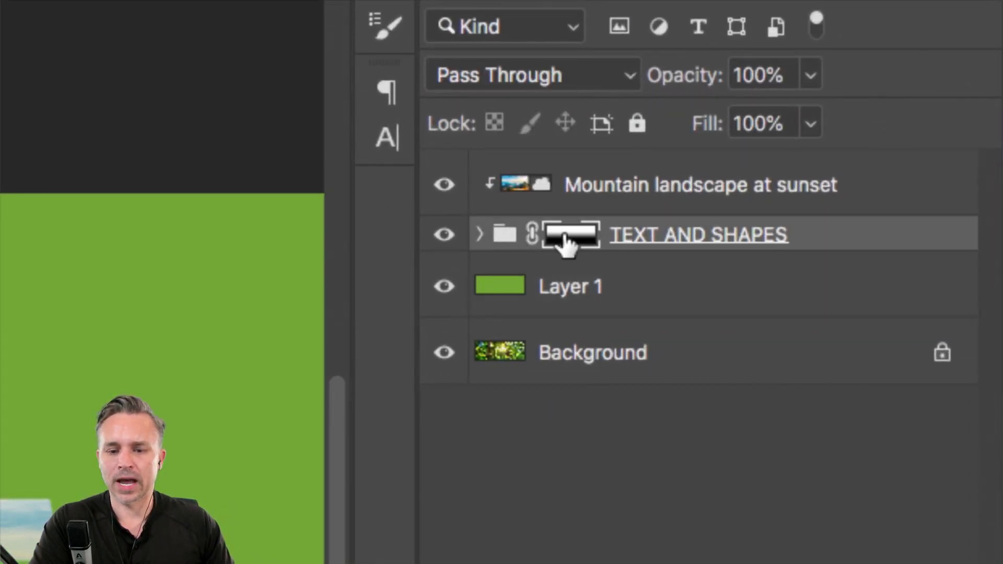
click(499, 235)
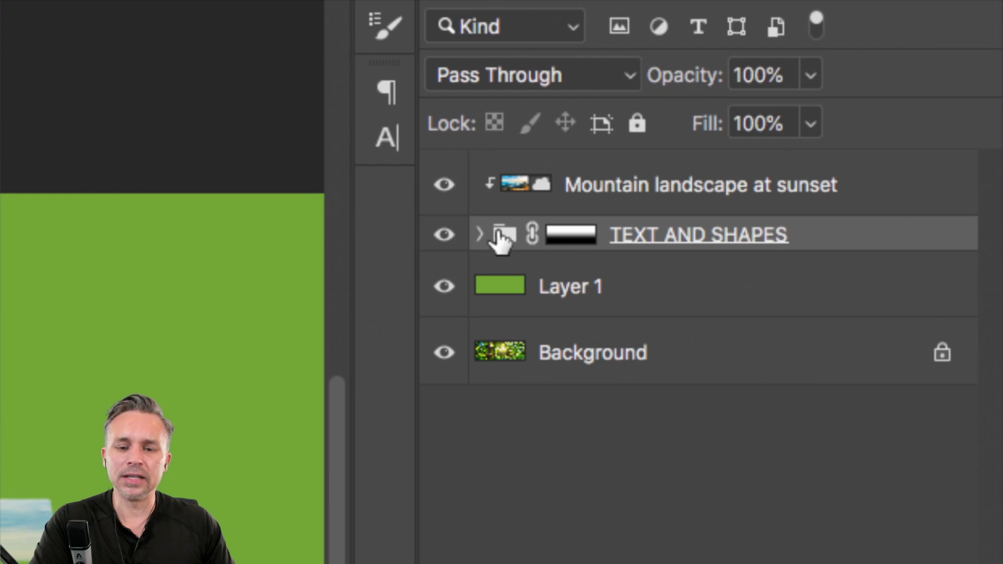
click(643, 192)
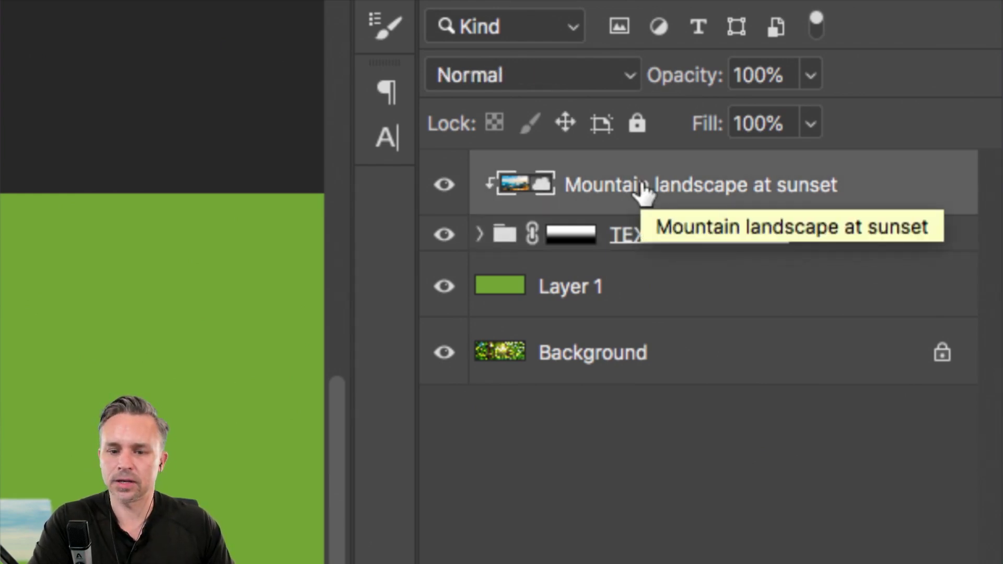
click(891, 240)
click(514, 190)
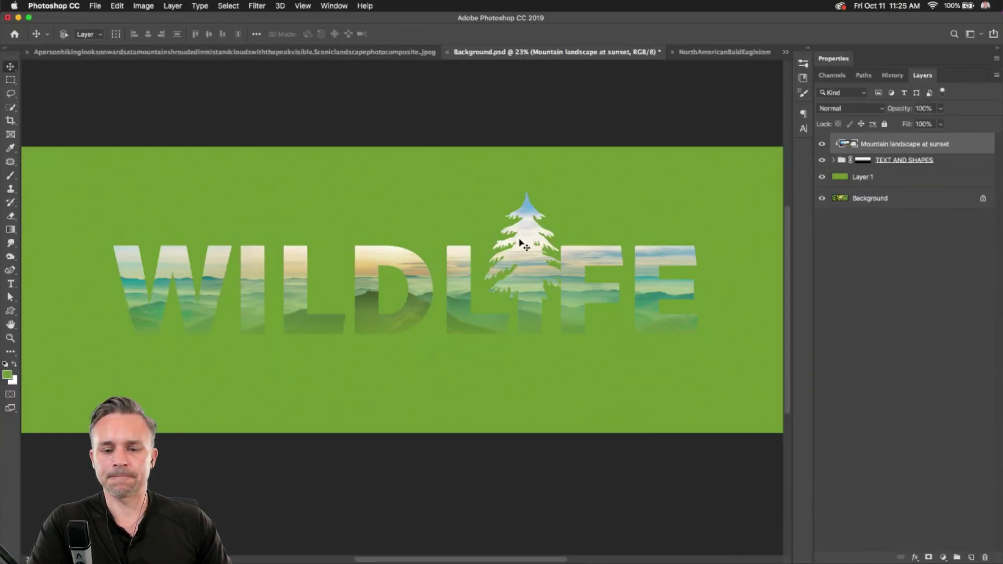
click(866, 162)
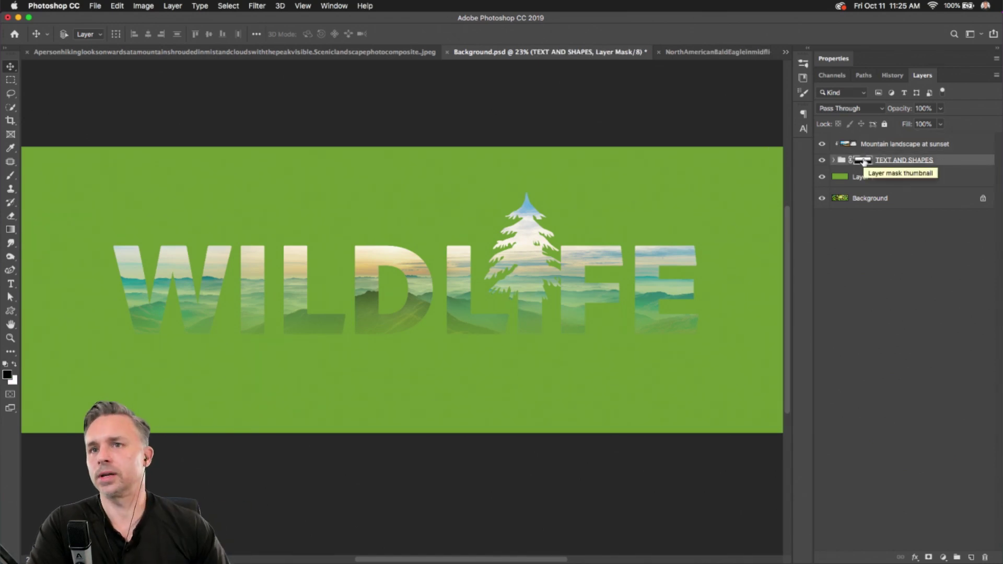
Step: Unlock the forest Background layer, place it above the green Layer 1 and blend it with Darker Color
click(840, 204)
drag(883, 196, 922, 478)
click(983, 199)
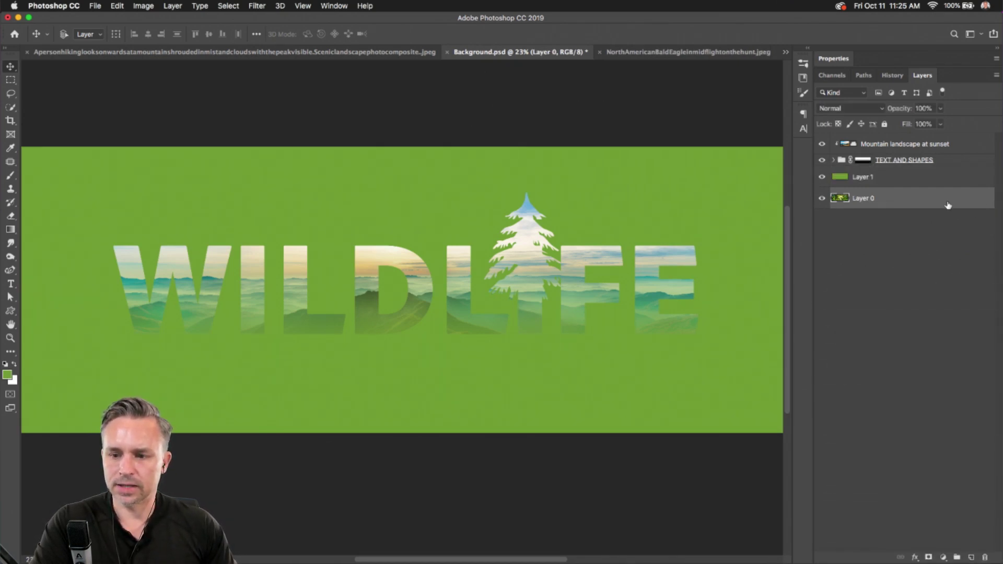
drag(947, 203, 940, 178)
click(848, 111)
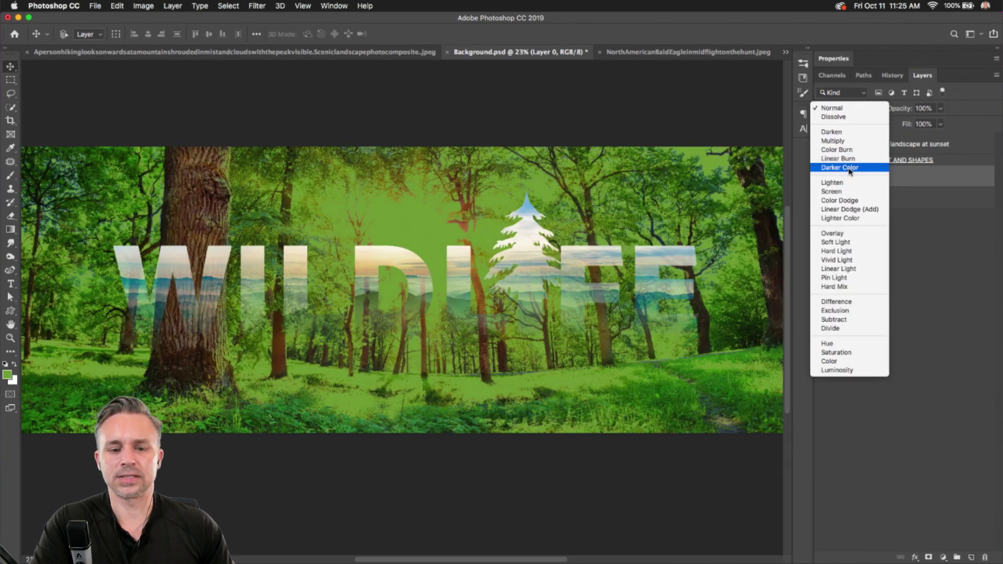
click(850, 168)
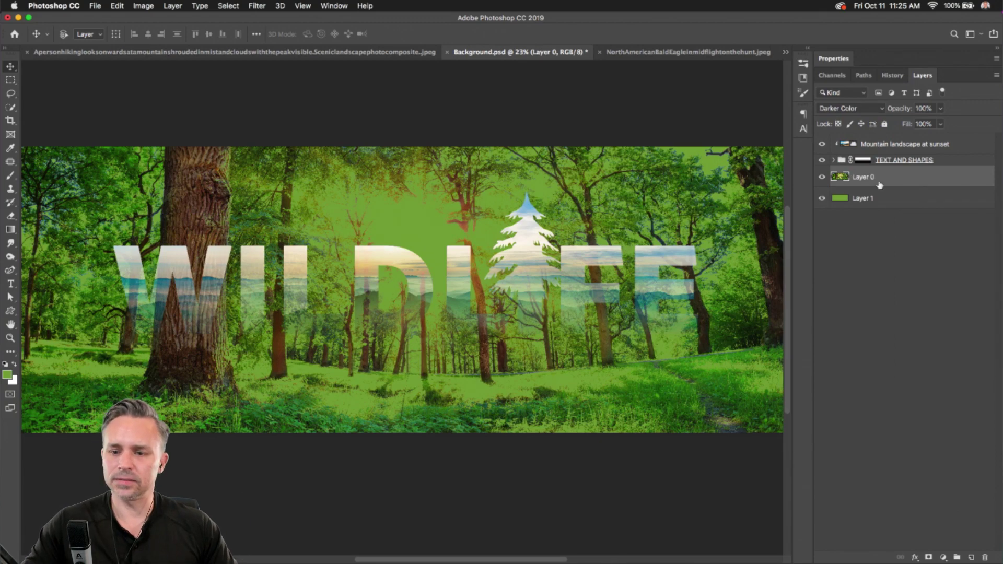
Step: Unlink the TEXT AND SHAPES group's layer mask and move its gradient slightly down over the letters
click(863, 160)
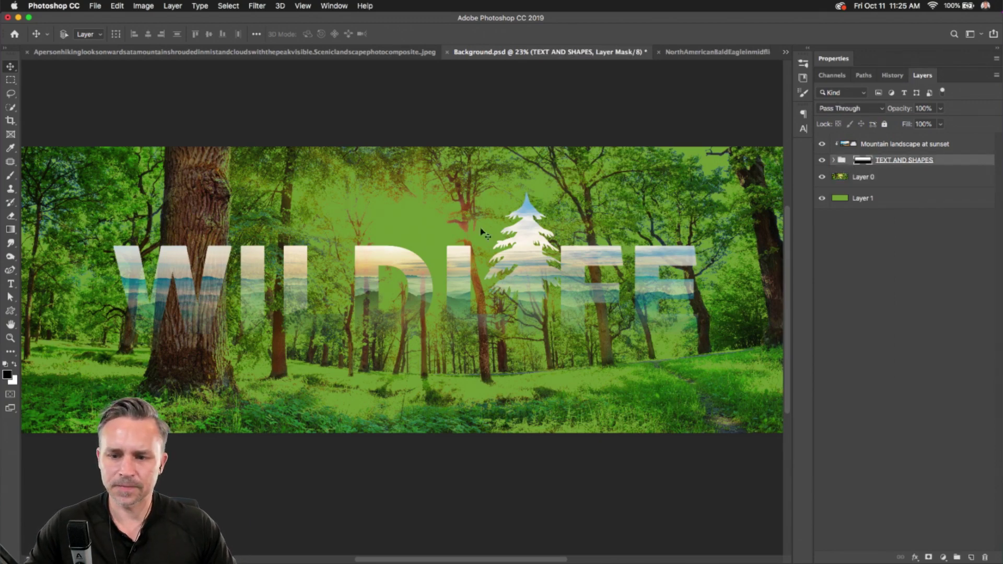
drag(396, 242, 398, 258)
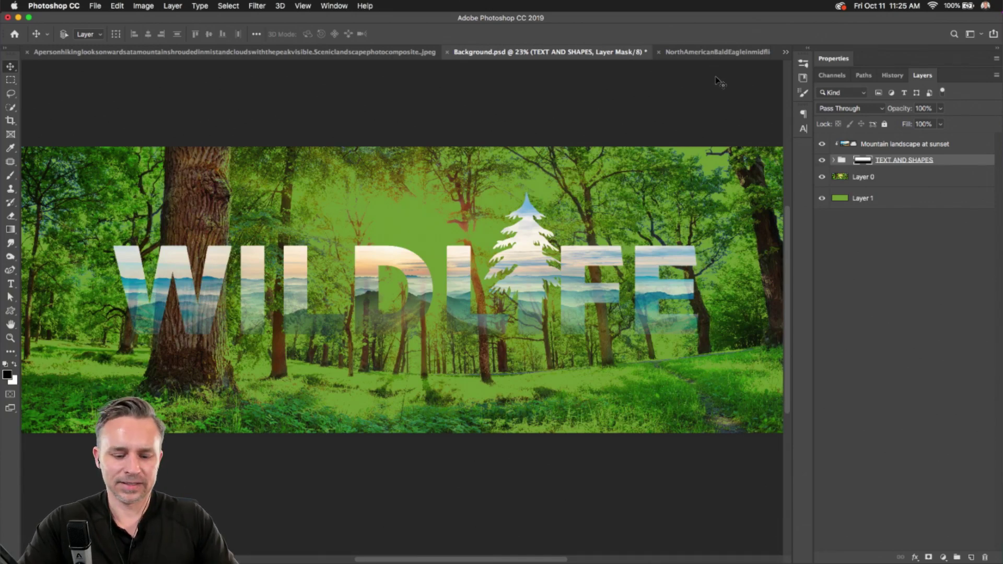
Step: Tile all open documents and close the mountain biker, bald eagle and hiking composite files without saving changes
key(shift+F4)
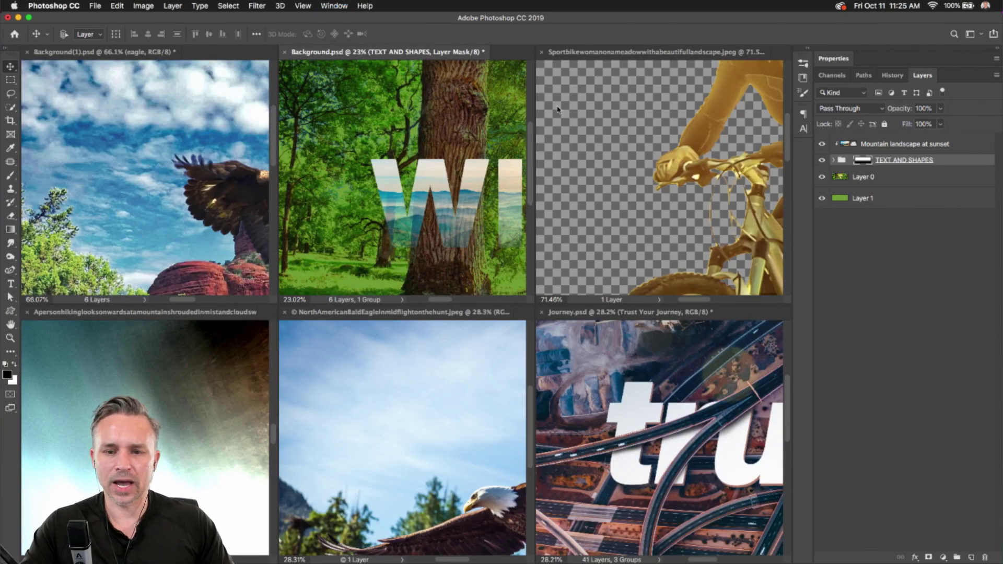
click(547, 53)
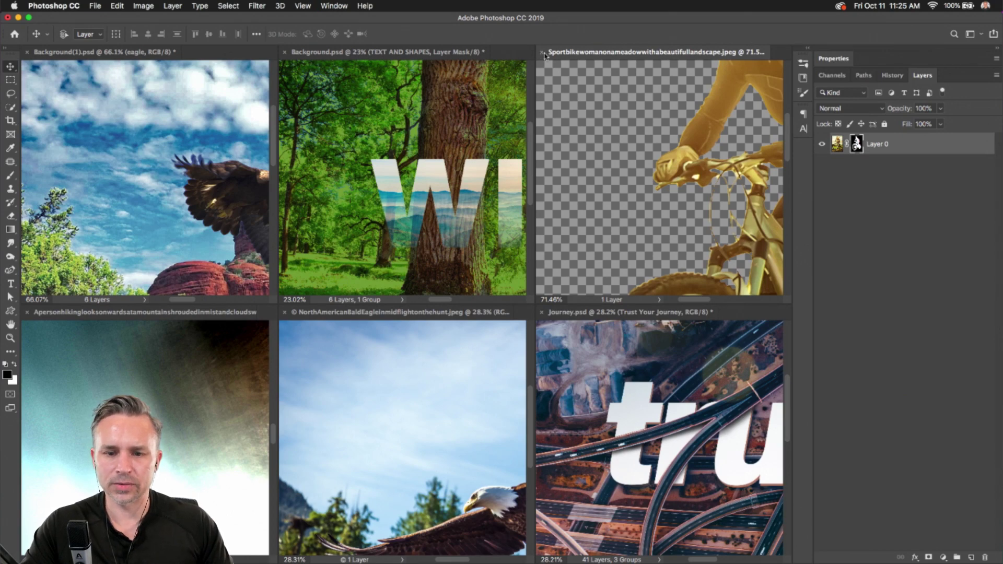
click(543, 54)
click(465, 199)
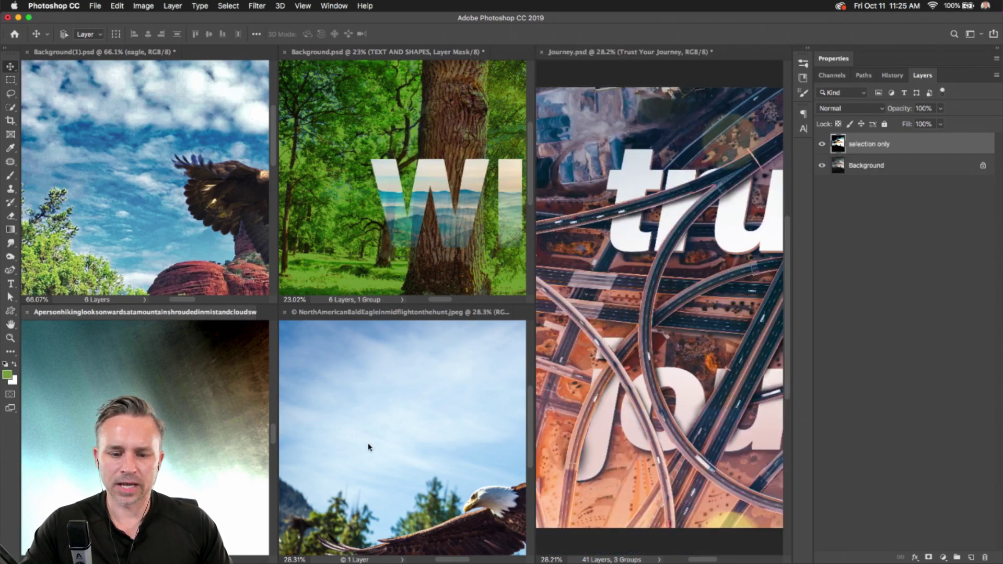
click(290, 413)
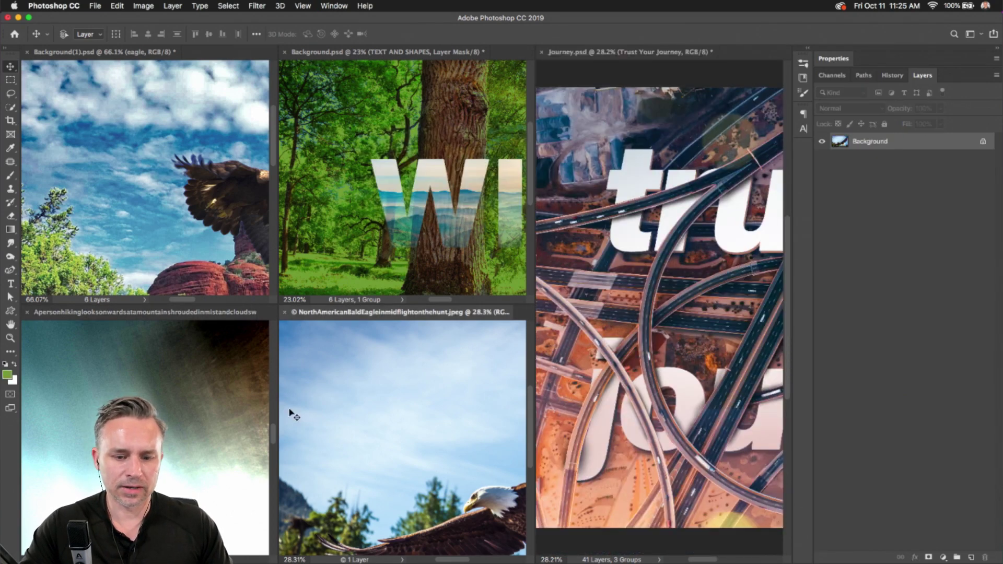
click(285, 313)
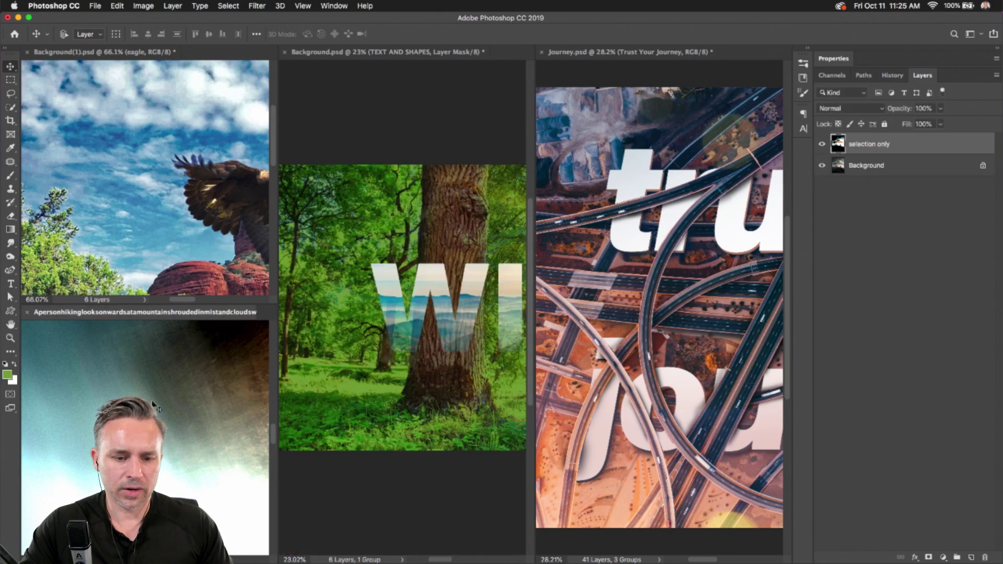
click(28, 313)
click(448, 196)
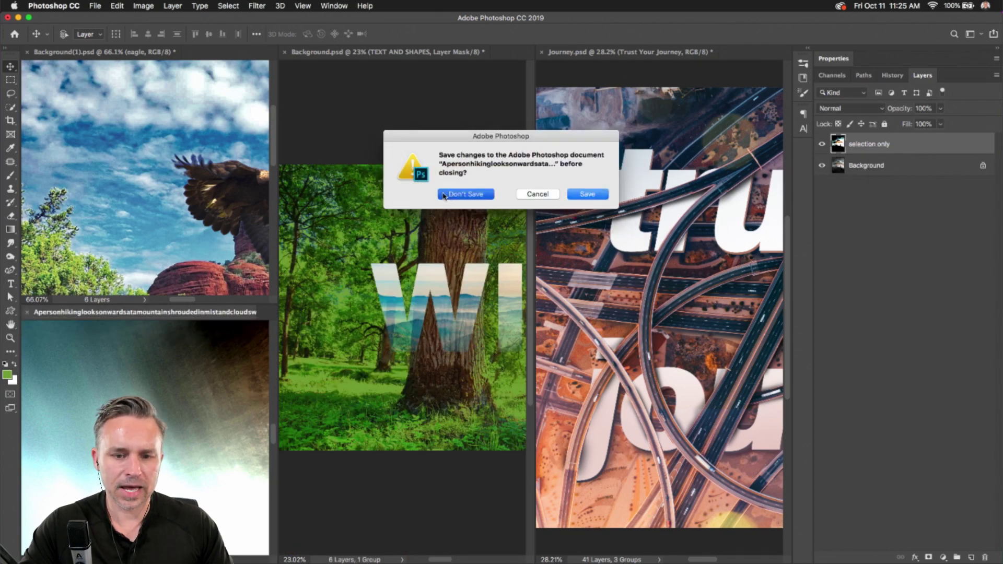
Step: Preview Journey.psd in the full-screen modes and return to the tiled document view
click(647, 51)
key(f)
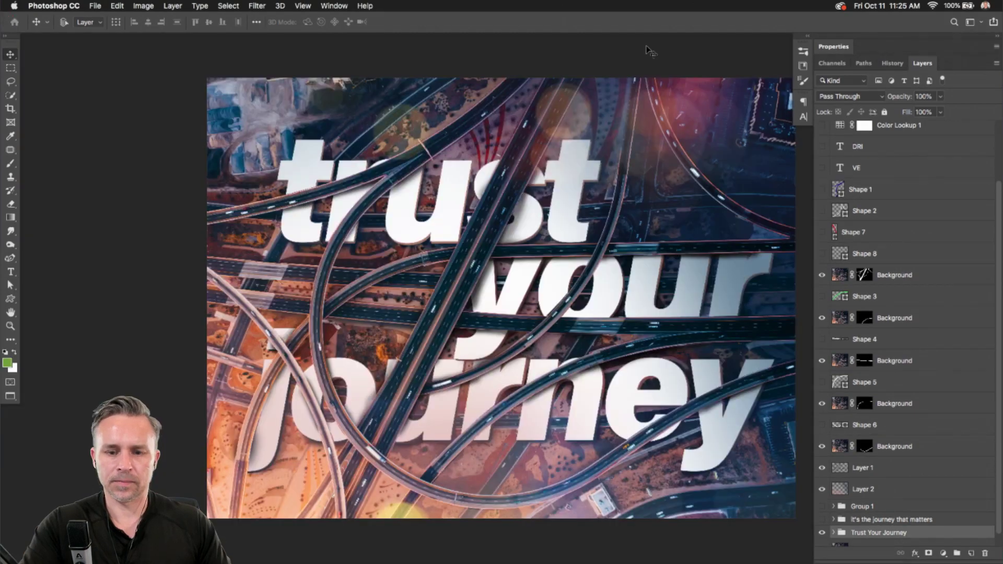
key(f)
key(f)
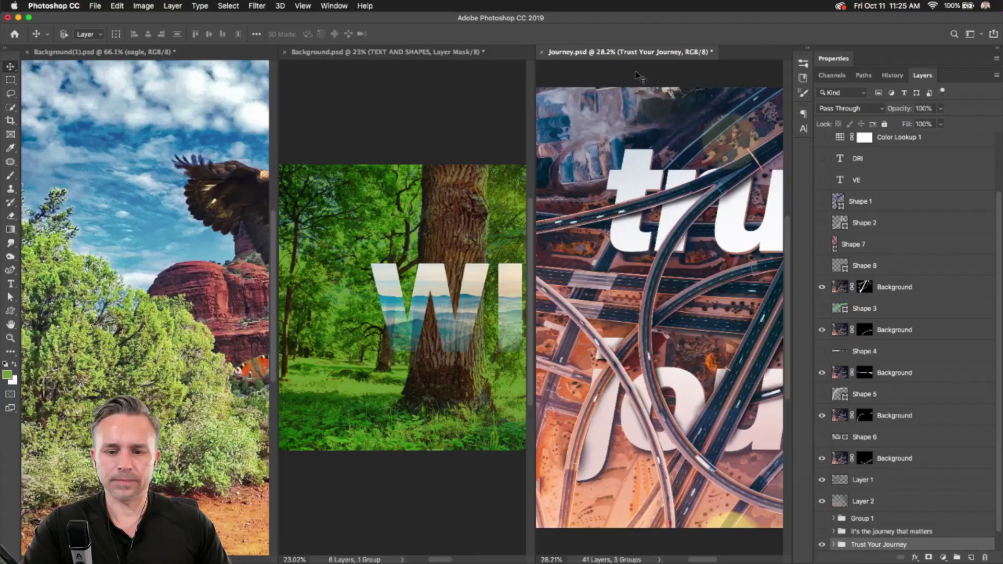
Step: Collapse the Properties and Layers panels and bring the whole desert composite in Background(1).psd into view
click(996, 48)
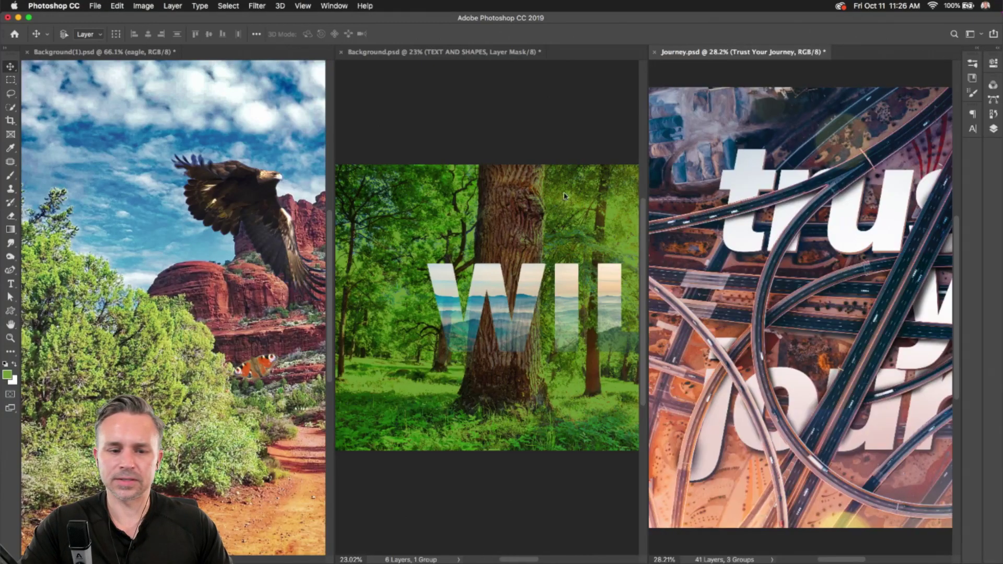
click(152, 281)
scroll(220, 291, right, 5)
scroll(159, 264, down, 5)
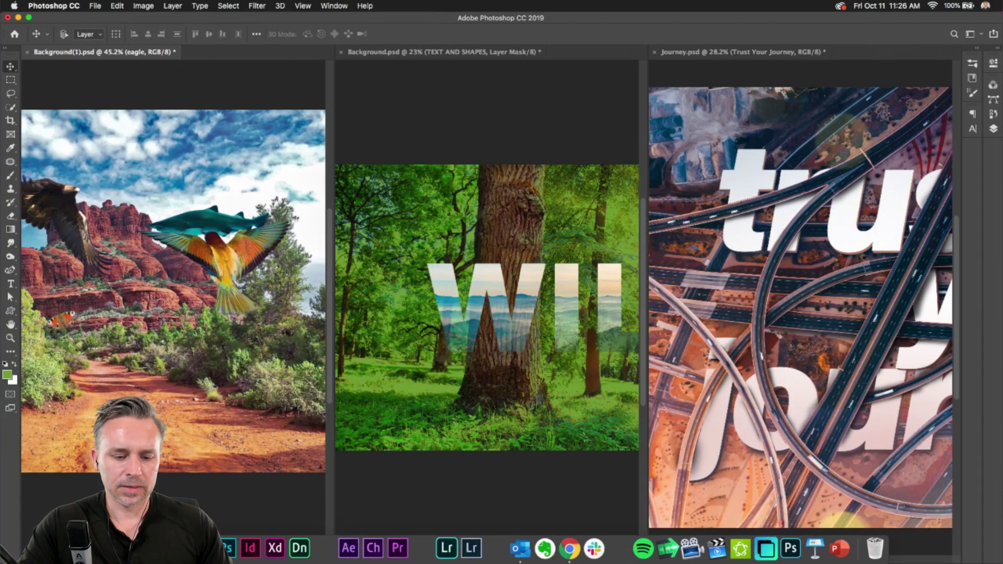
Step: Switch to Finder and check the PSD files in the Rocket folder on the Desktop
click(234, 549)
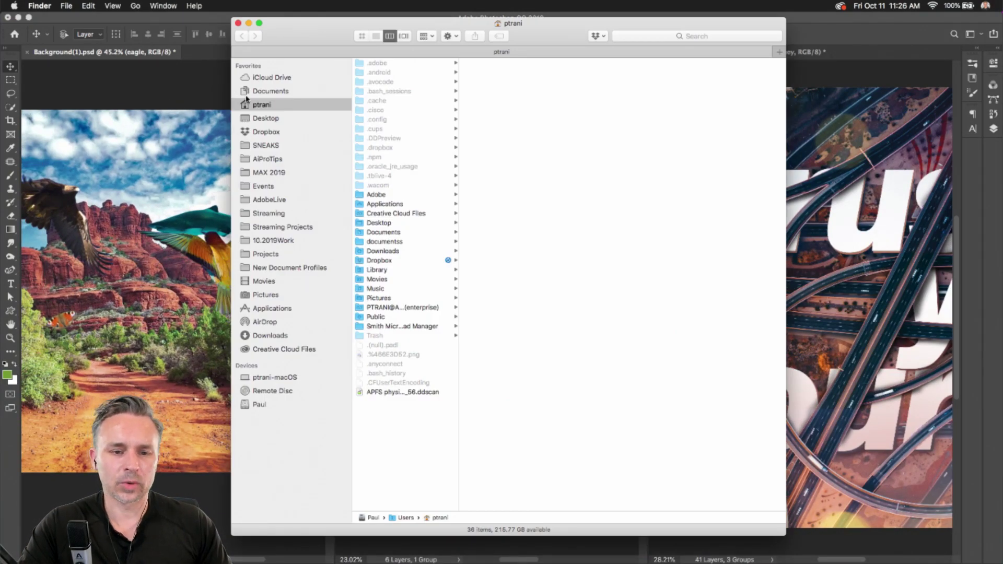
click(266, 118)
double_click(378, 93)
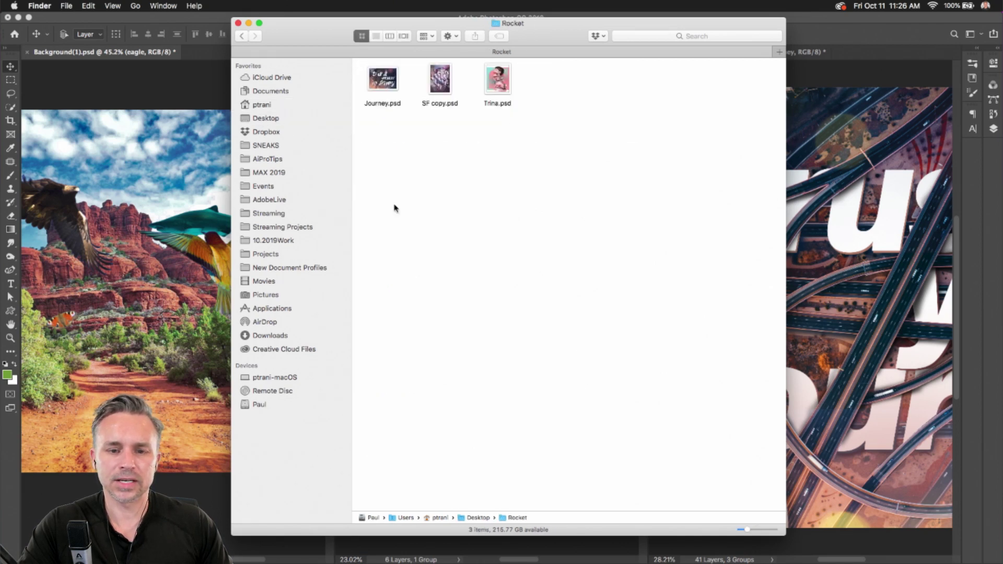
click(432, 93)
click(497, 82)
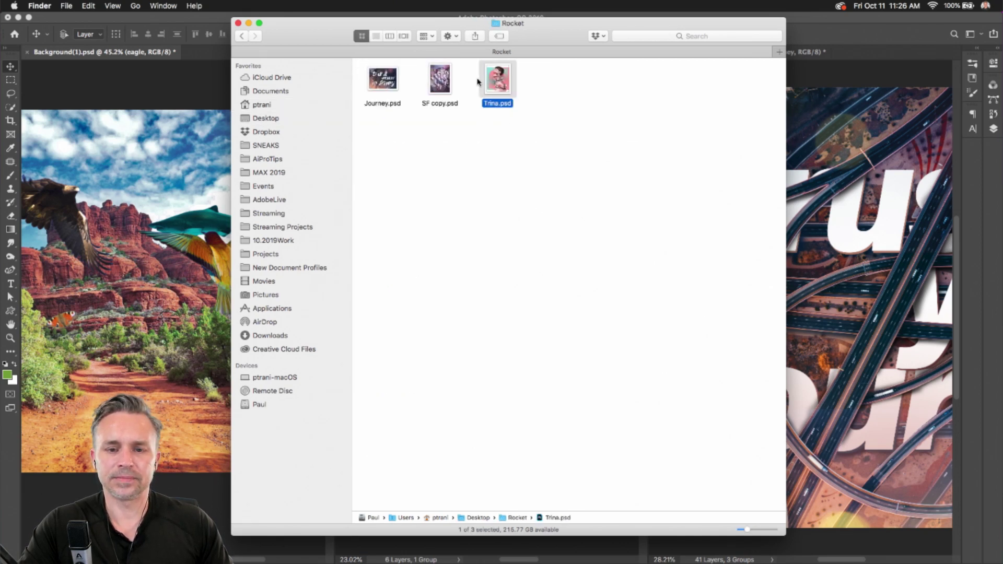
click(424, 139)
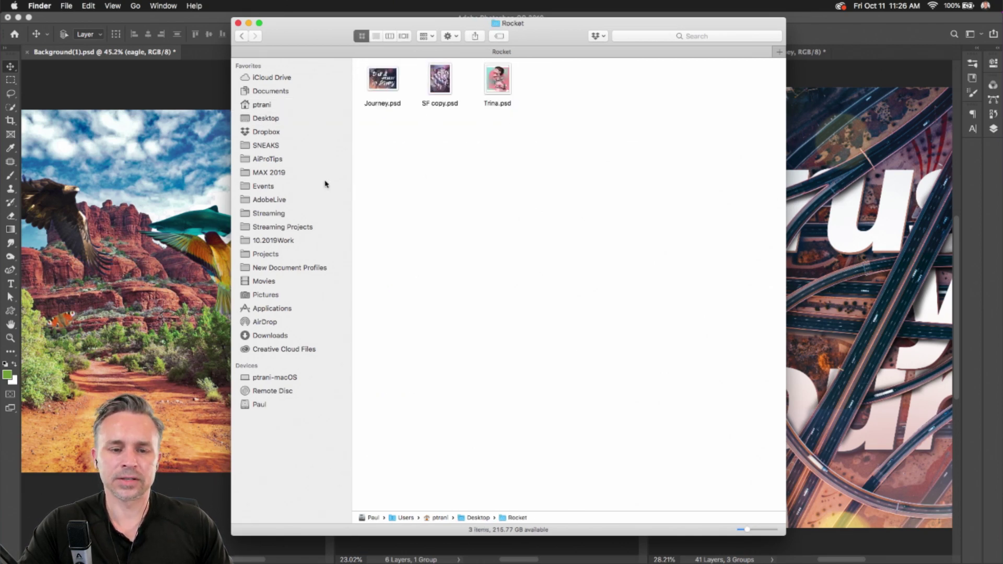
Step: Open the Compositing folder inside Streaming Projects and show its files as icons
click(248, 213)
click(251, 226)
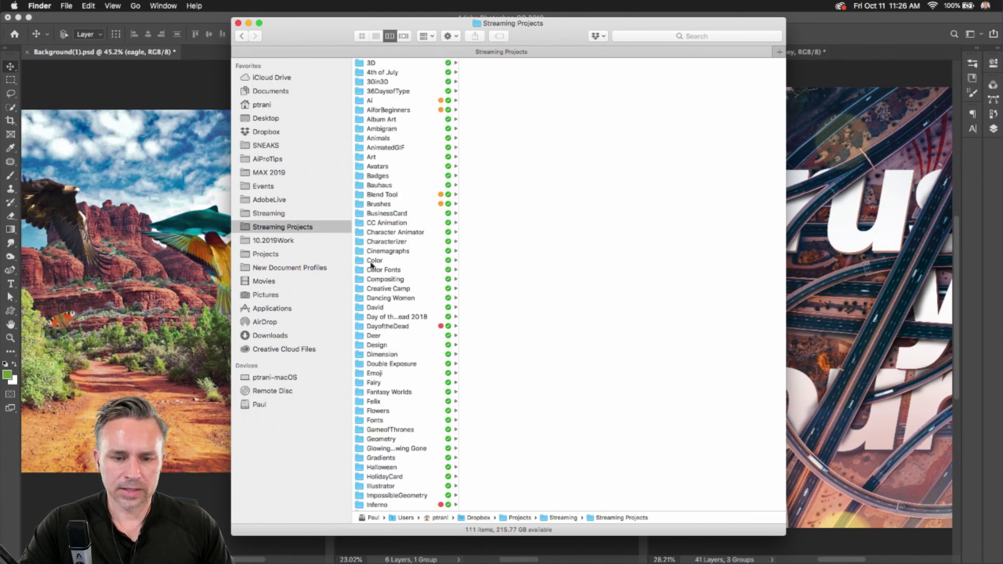
click(373, 278)
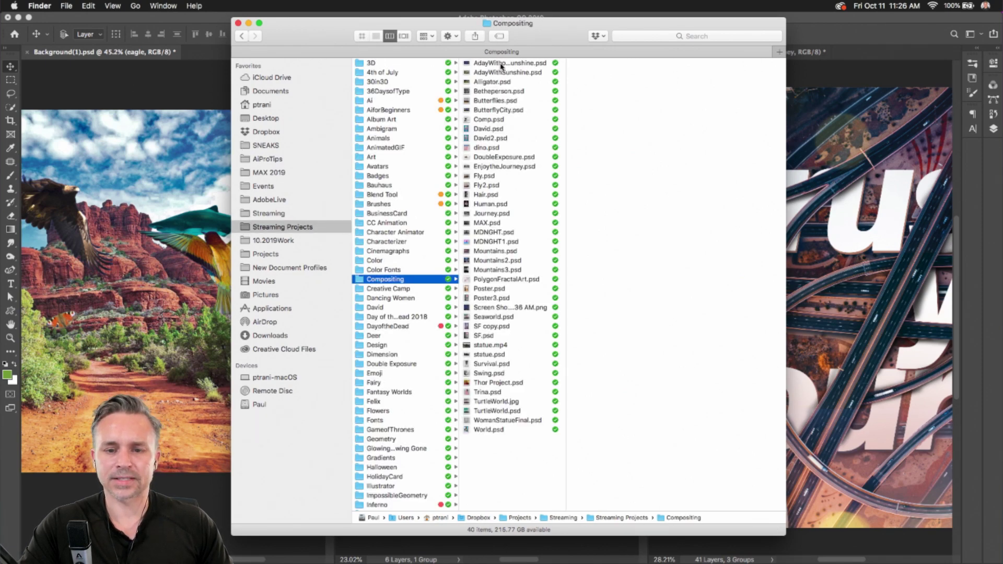
key(Right)
click(361, 36)
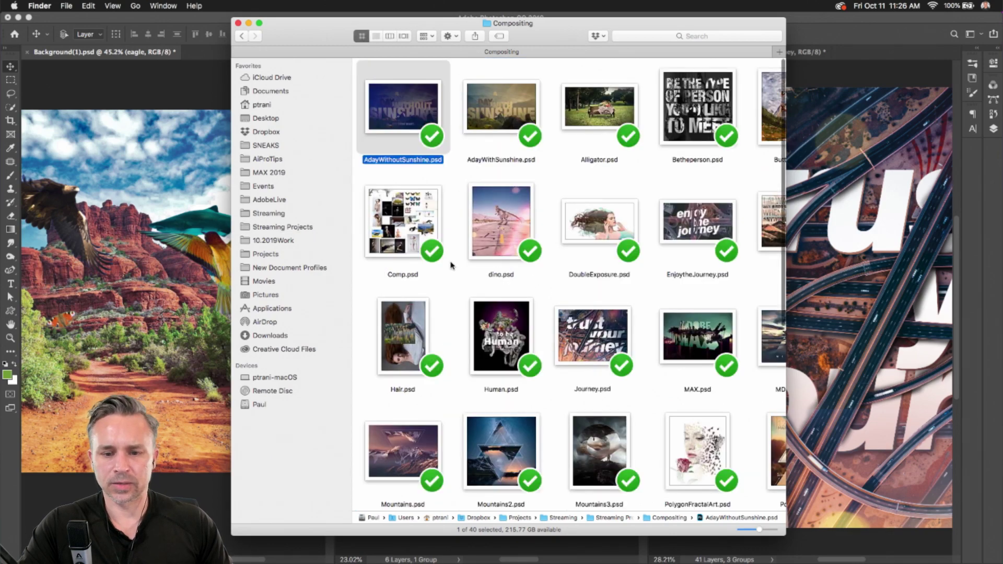
Step: Look through the artwork thumbnails in the Compositing folder for a text composite example
scroll(452, 263, right, 2)
scroll(453, 263, down, 5)
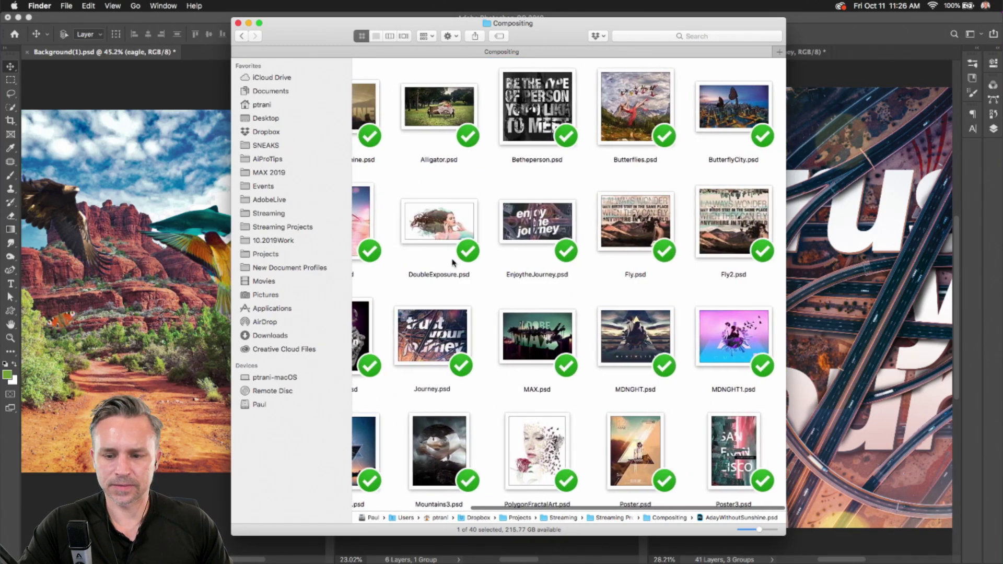
scroll(452, 263, down, 5)
scroll(453, 263, left, 2)
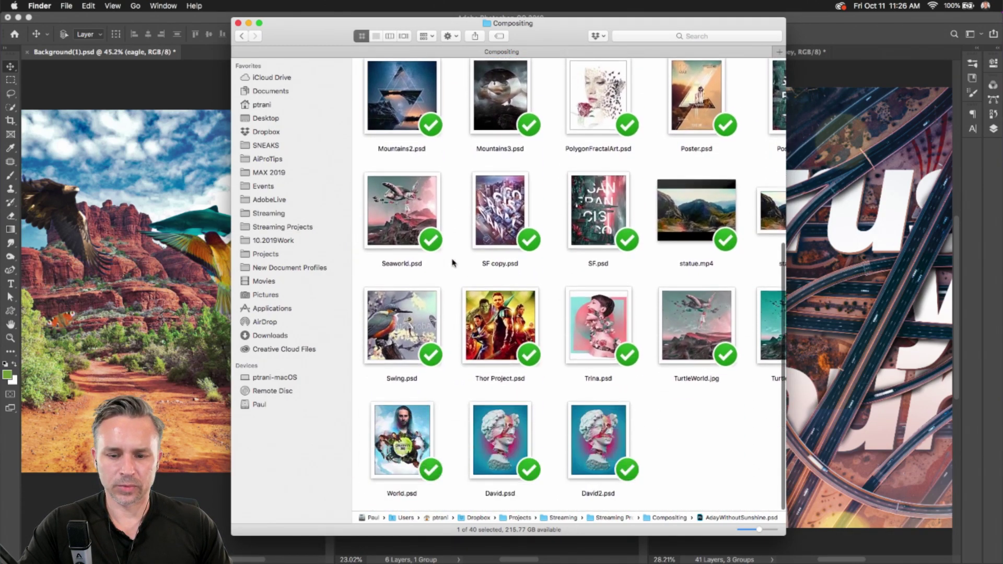
scroll(453, 263, left, 3)
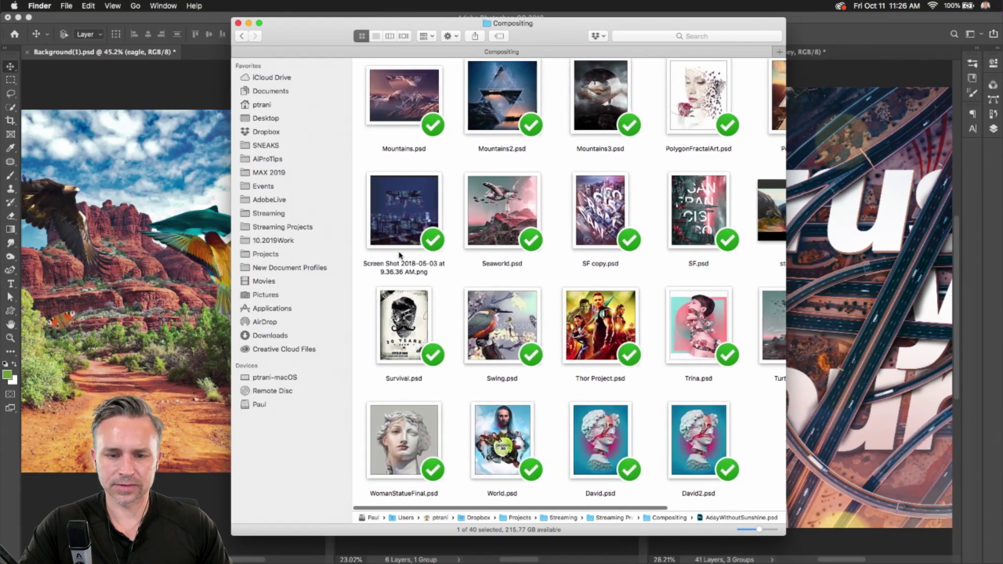
scroll(447, 214, up, 3)
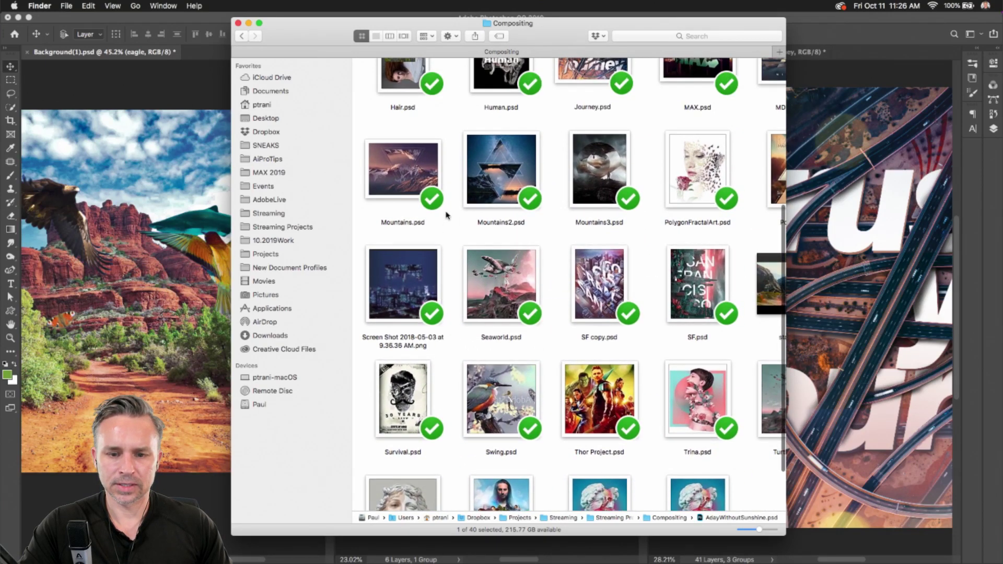
click(512, 176)
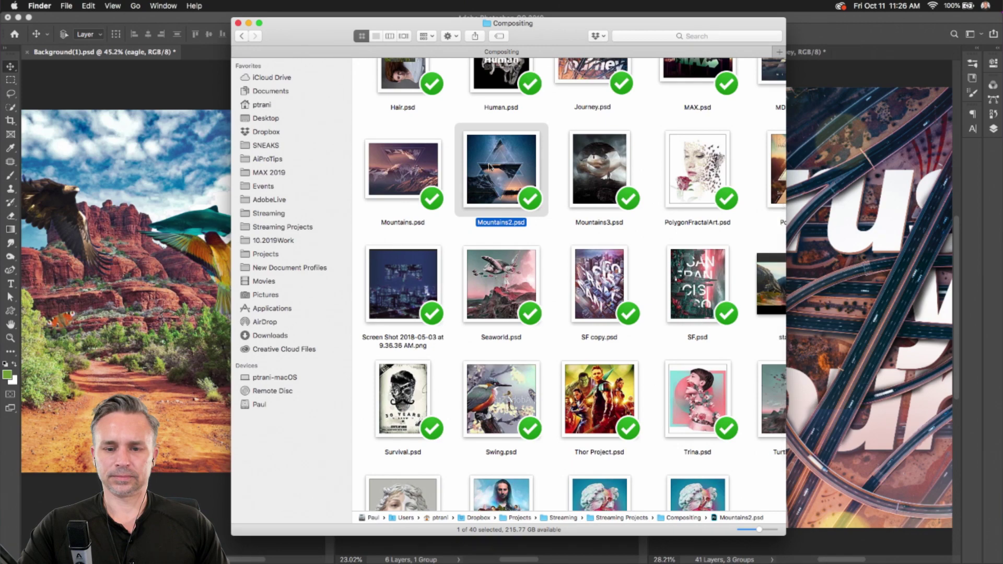
scroll(487, 163, up, 5)
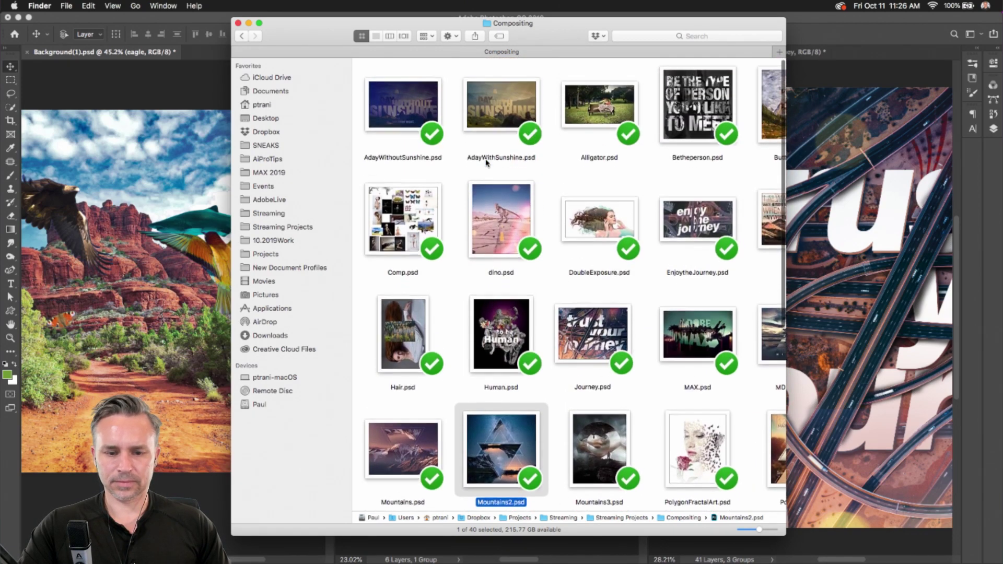
scroll(486, 163, right, 3)
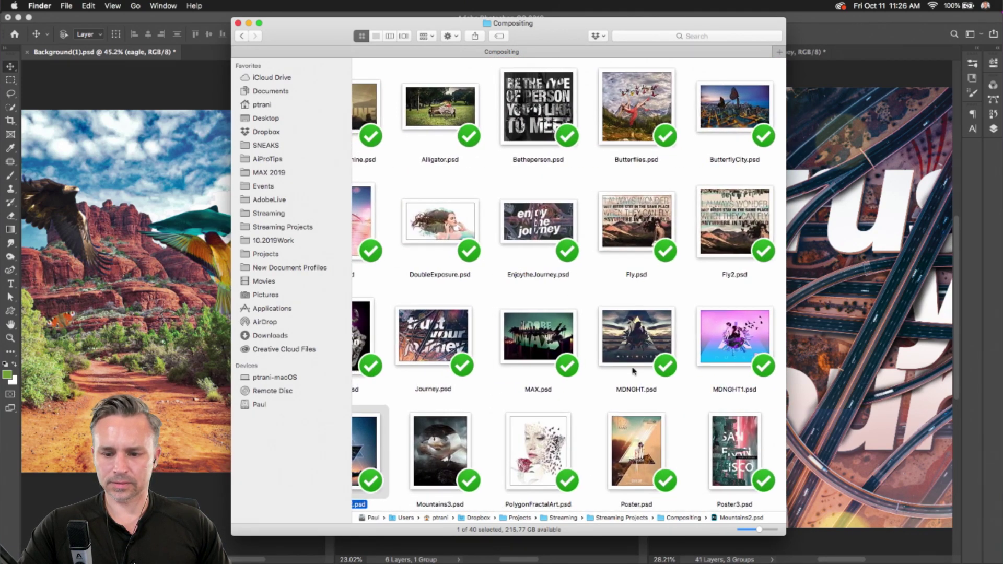
scroll(631, 370, down, 4)
scroll(630, 370, left, 2)
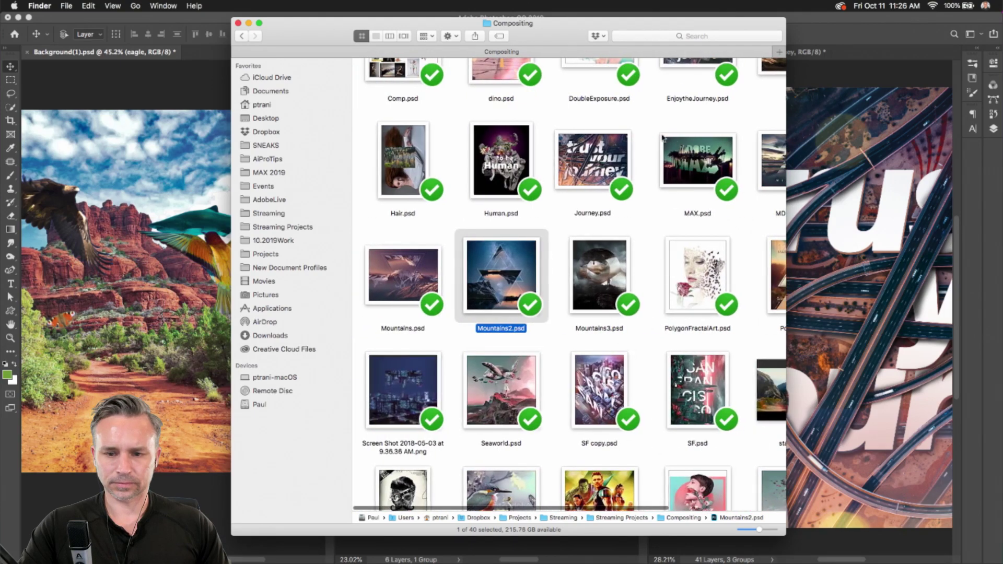
Step: Open MAX.psd from the Compositing folder in Photoshop and preview it full screen, fitted to the display
click(707, 162)
key(super+Tab)
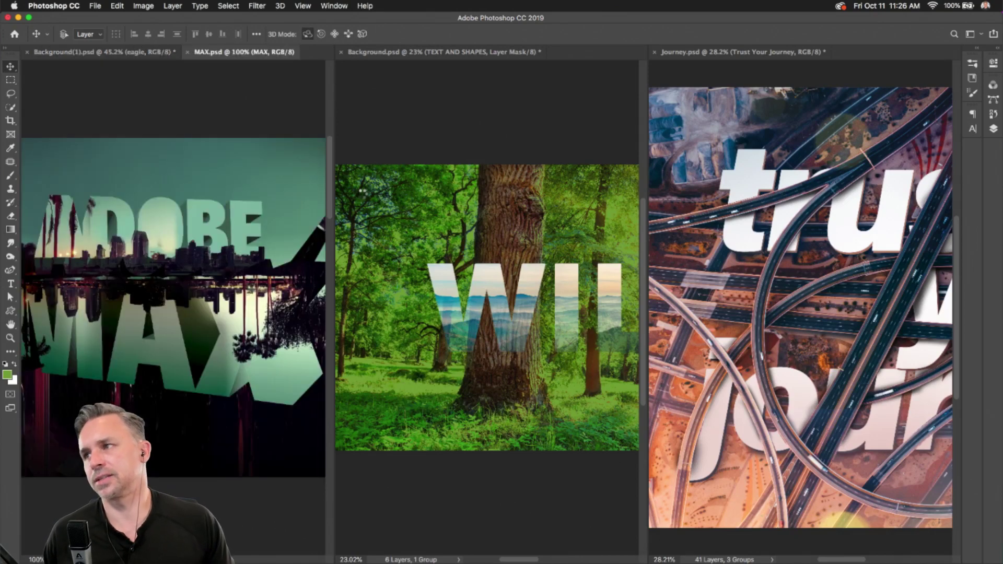
click(10, 79)
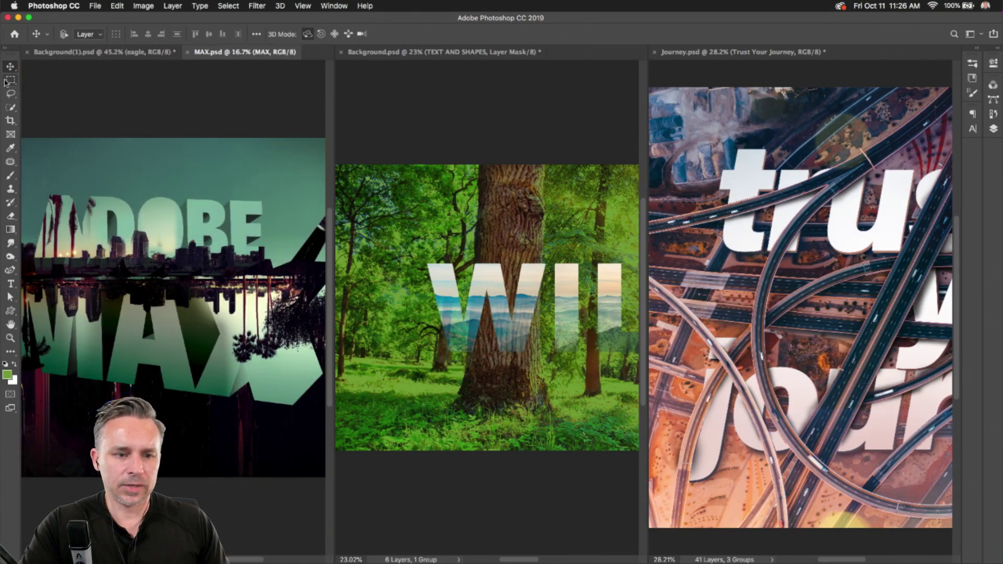
key(f)
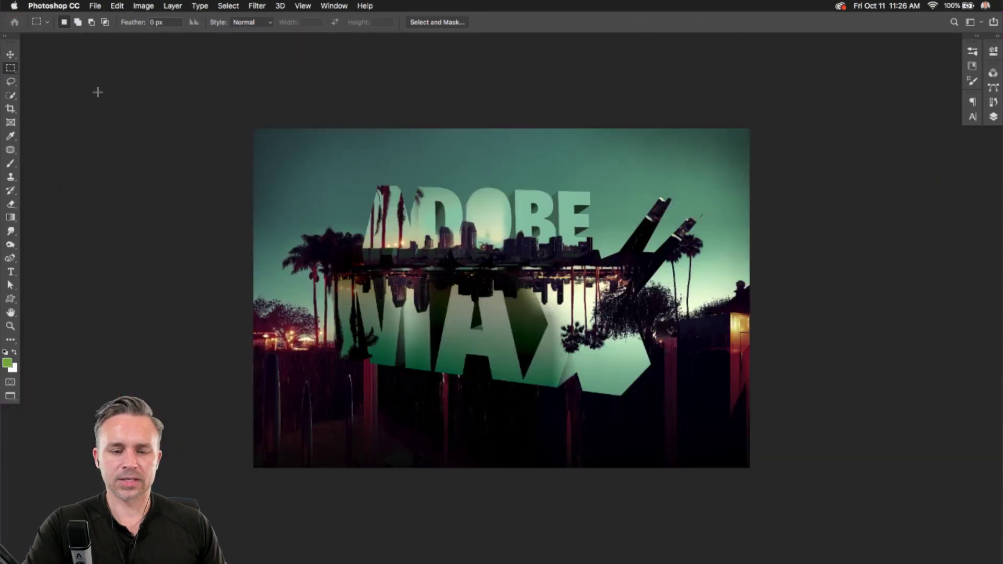
key(f)
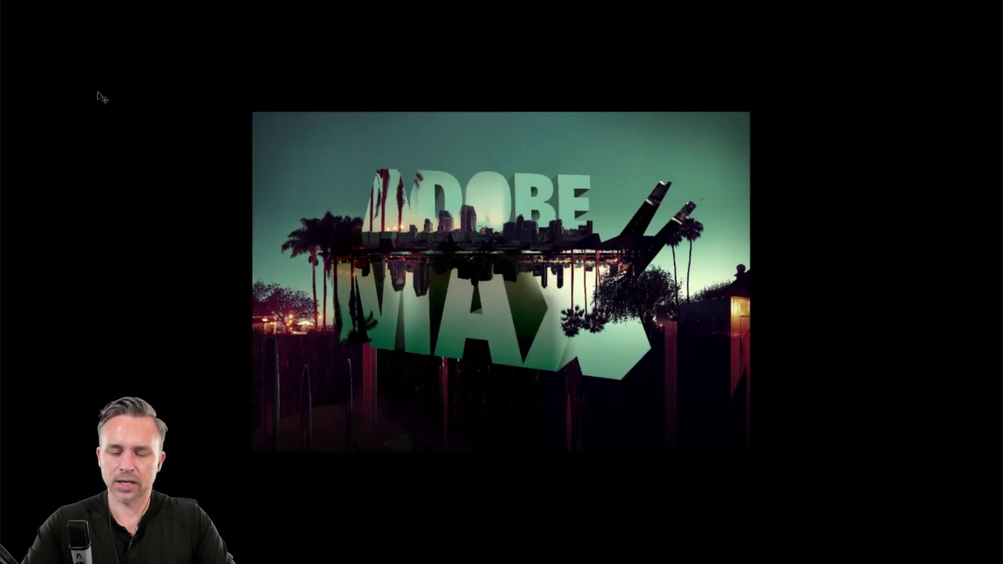
key(ctrl+0)
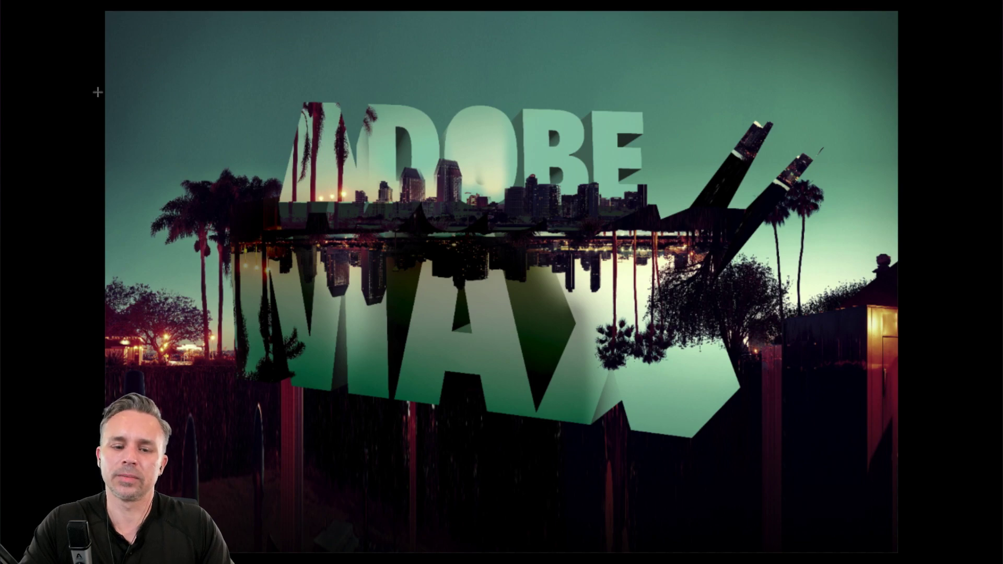
key(f)
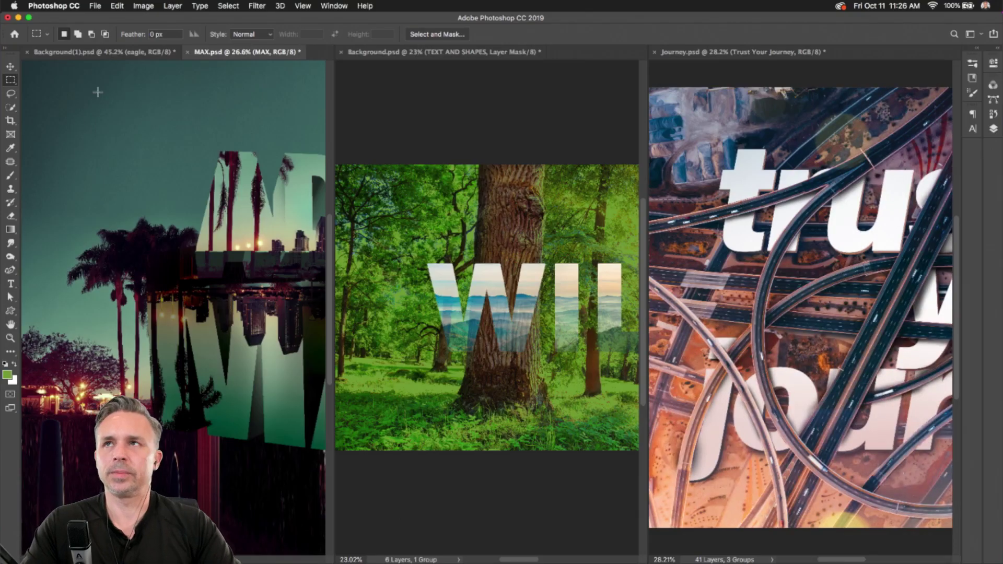